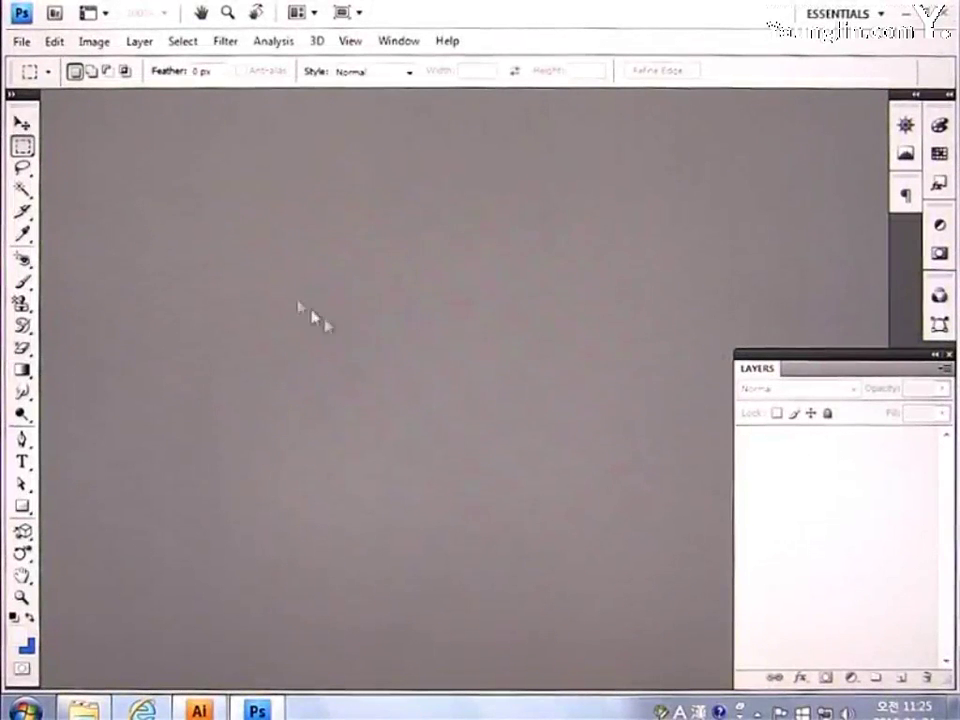
- Create a new 800 x 62 pixel document at 72 pixels/inch in RGB Color with a white background
{"action": "left_click", "coordinate": [22, 42]}
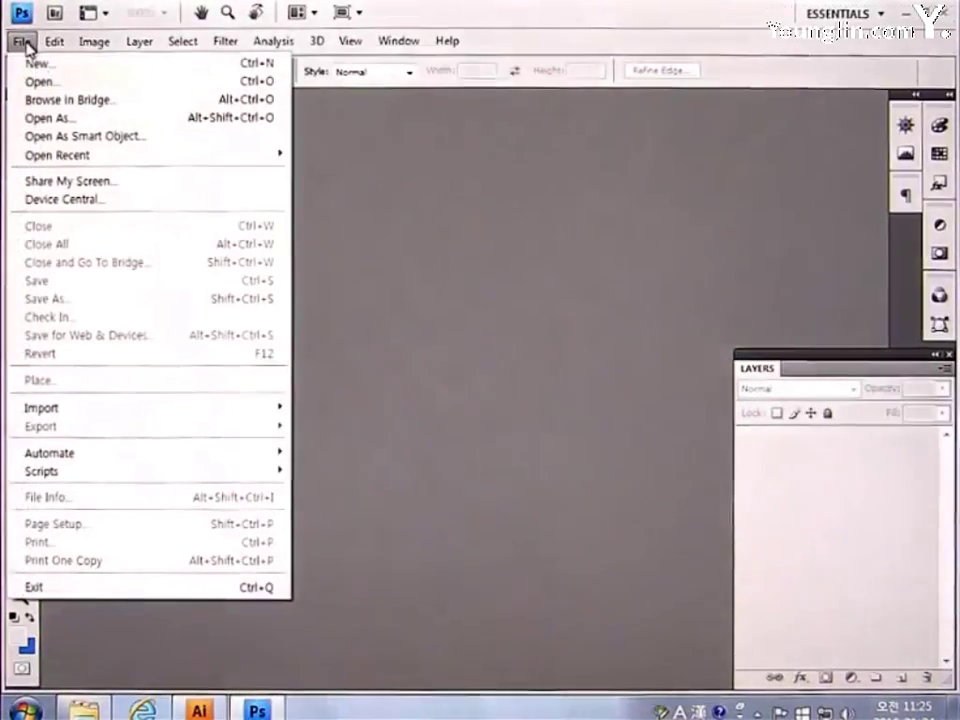
{"action": "left_click", "coordinate": [32, 62]}
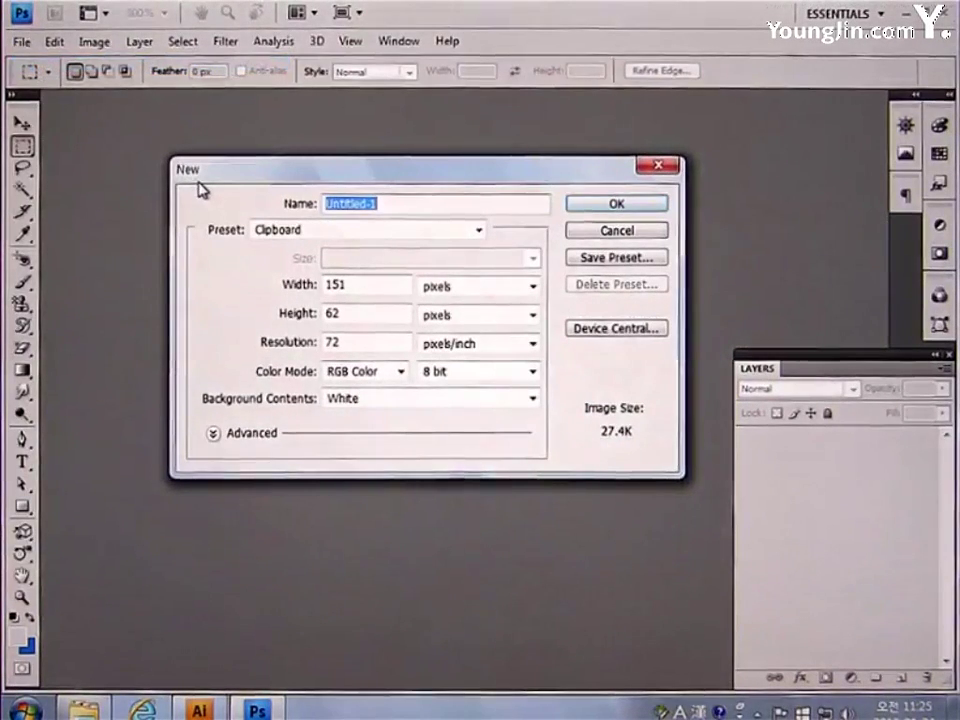
{"action": "double_click", "coordinate": [356, 285]}
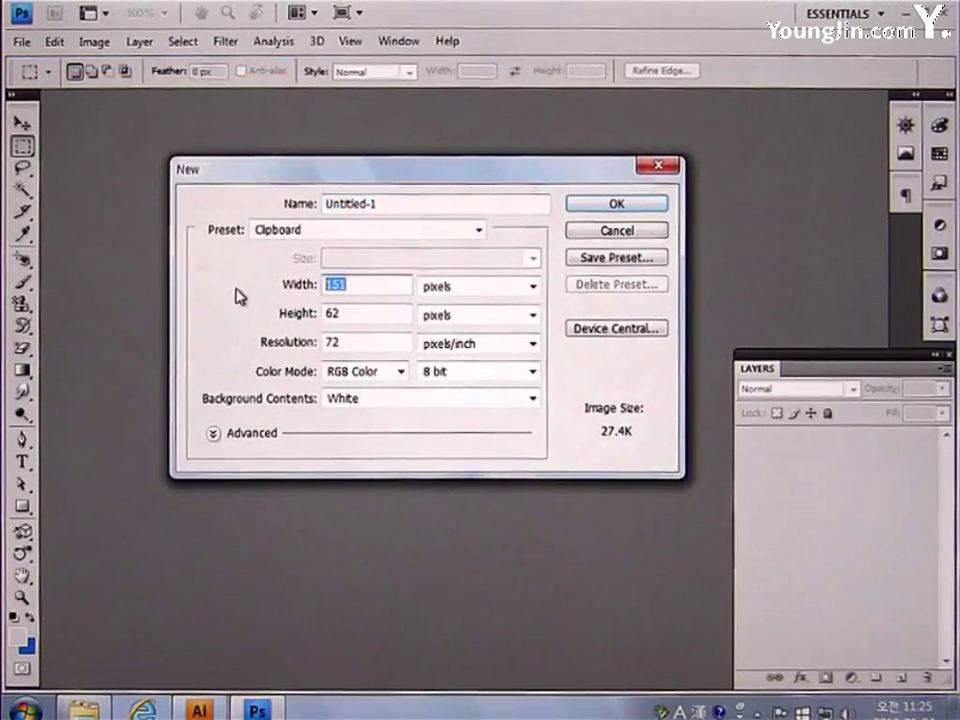
{"action": "type", "text": "800"}
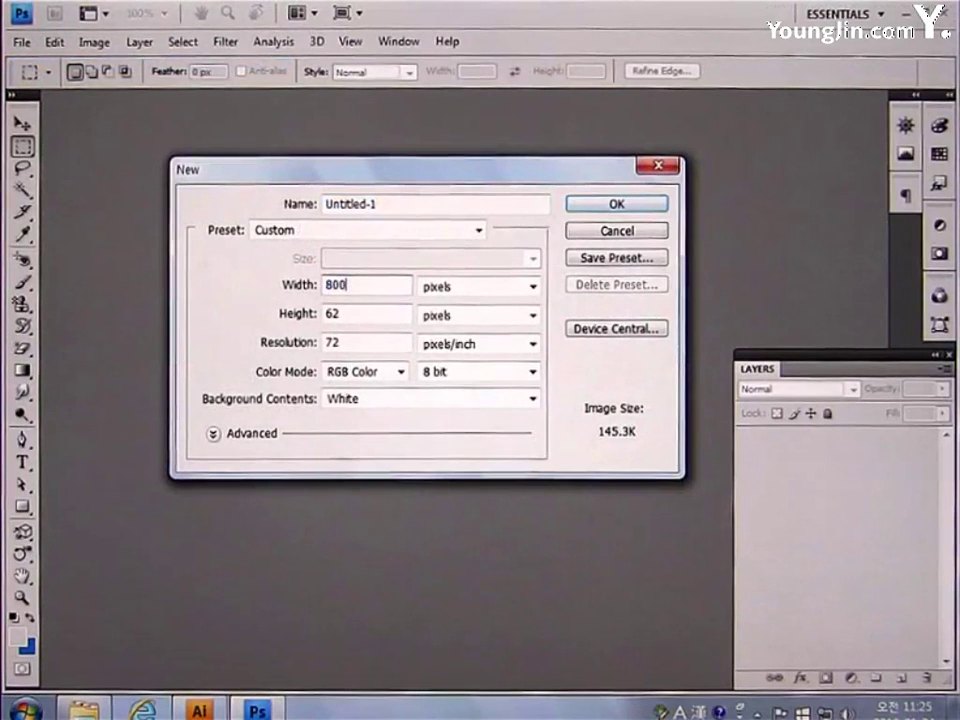
{"action": "double_click", "coordinate": [341, 313]}
{"action": "type", "text": "62"}
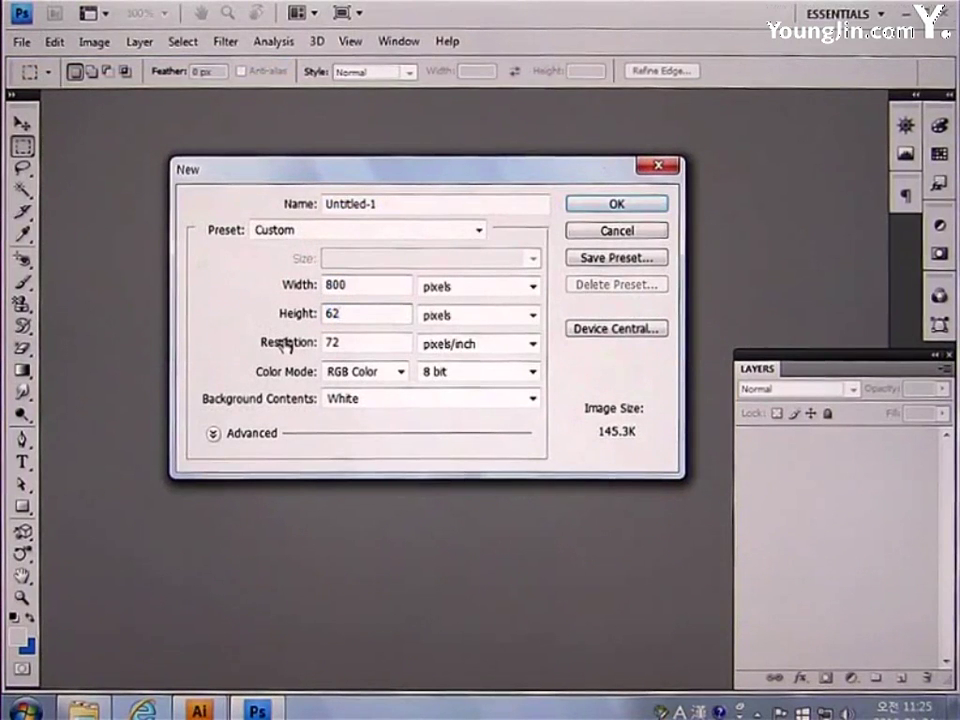
{"action": "left_click", "coordinate": [340, 373]}
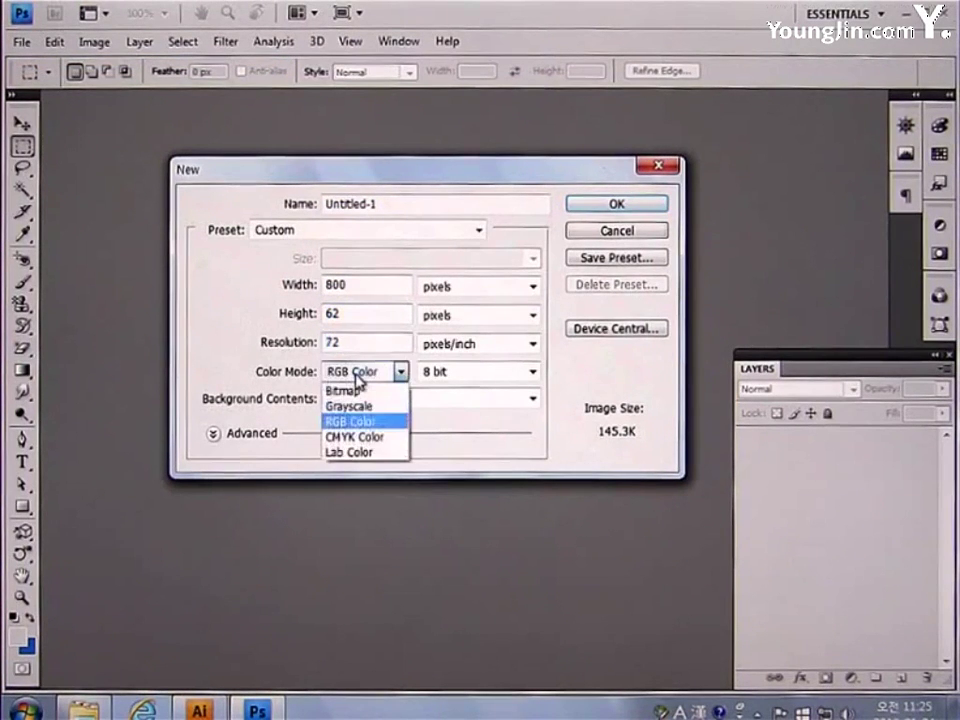
{"action": "left_click", "coordinate": [356, 421]}
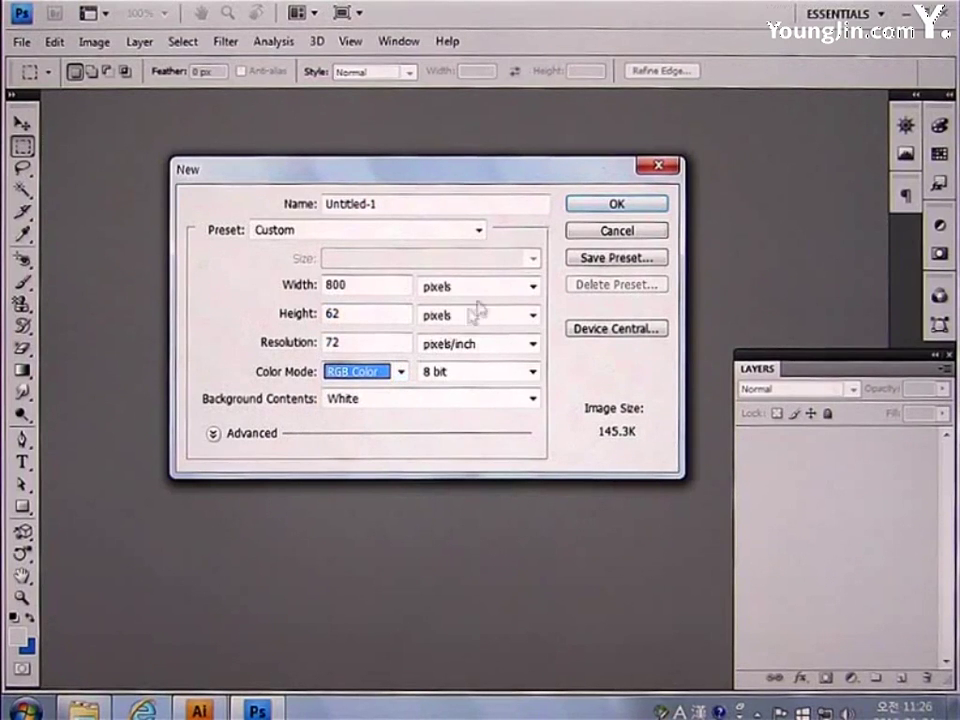
{"action": "left_click", "coordinate": [586, 212]}
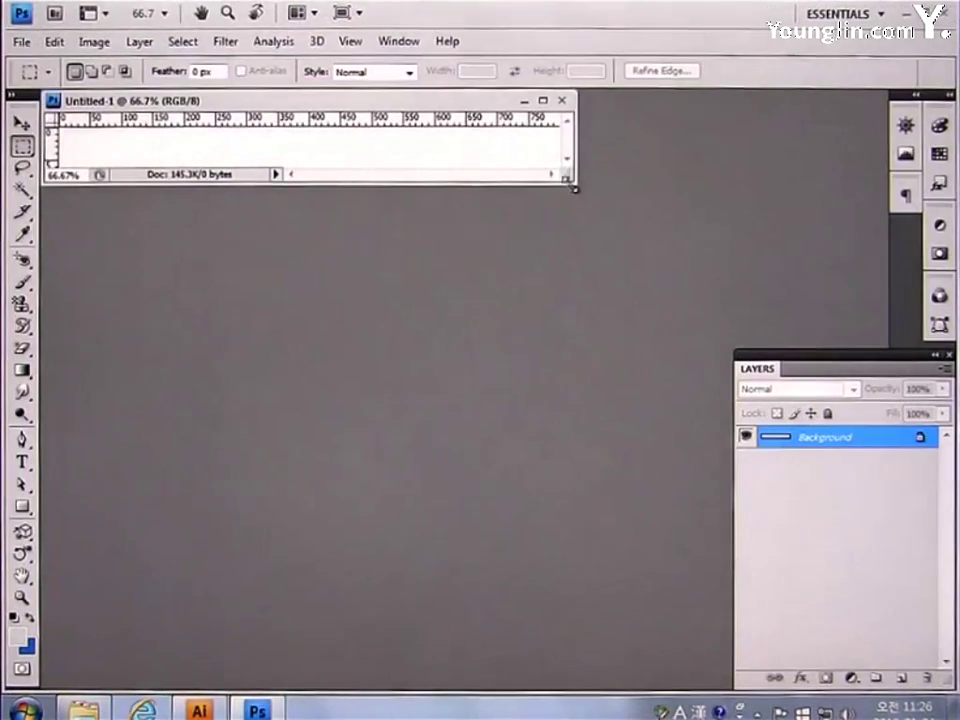
- Enlarge the document window to show the whole canvas at 100% and set the ruler units to pixels
{"action": "left_click_drag", "start_coordinate": [568, 182], "coordinate": [828, 298]}
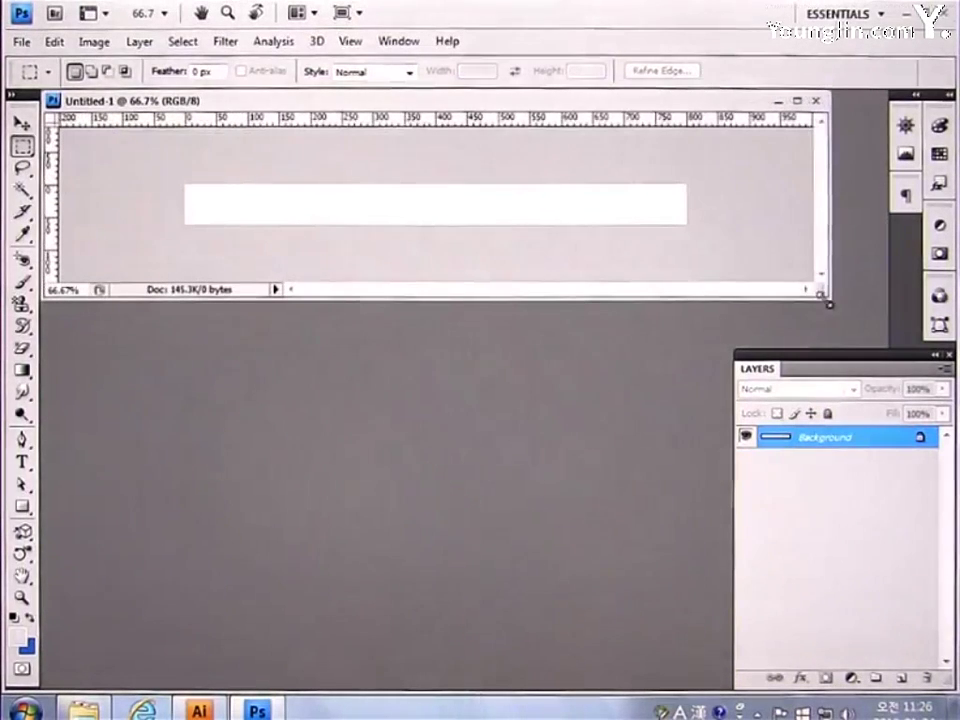
{"action": "double_click", "coordinate": [21, 597]}
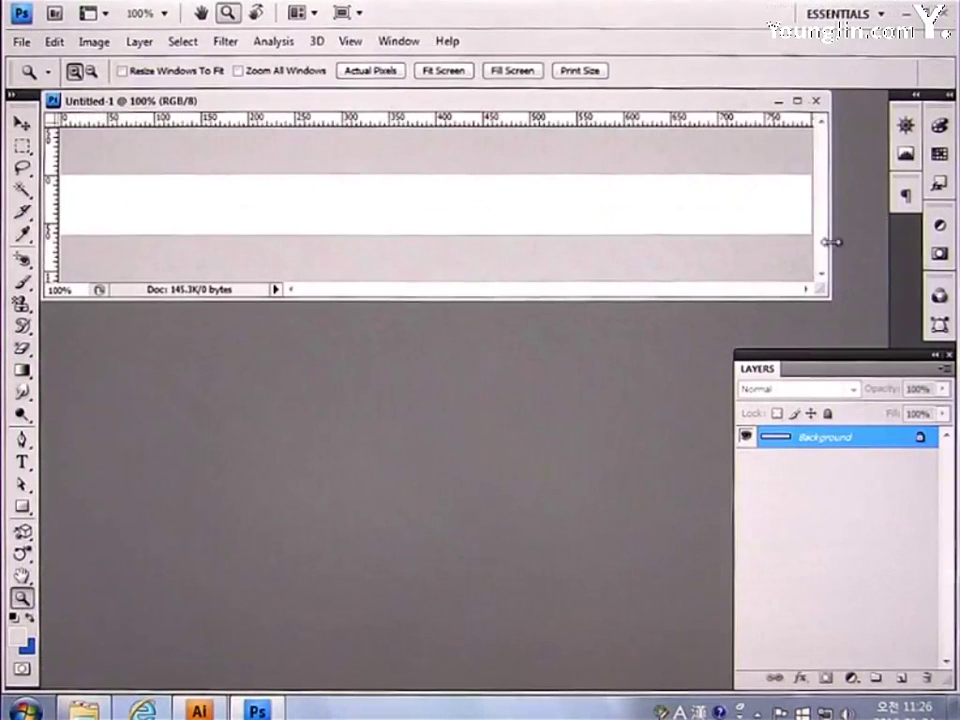
{"action": "left_click_drag", "start_coordinate": [831, 241], "coordinate": [870, 244]}
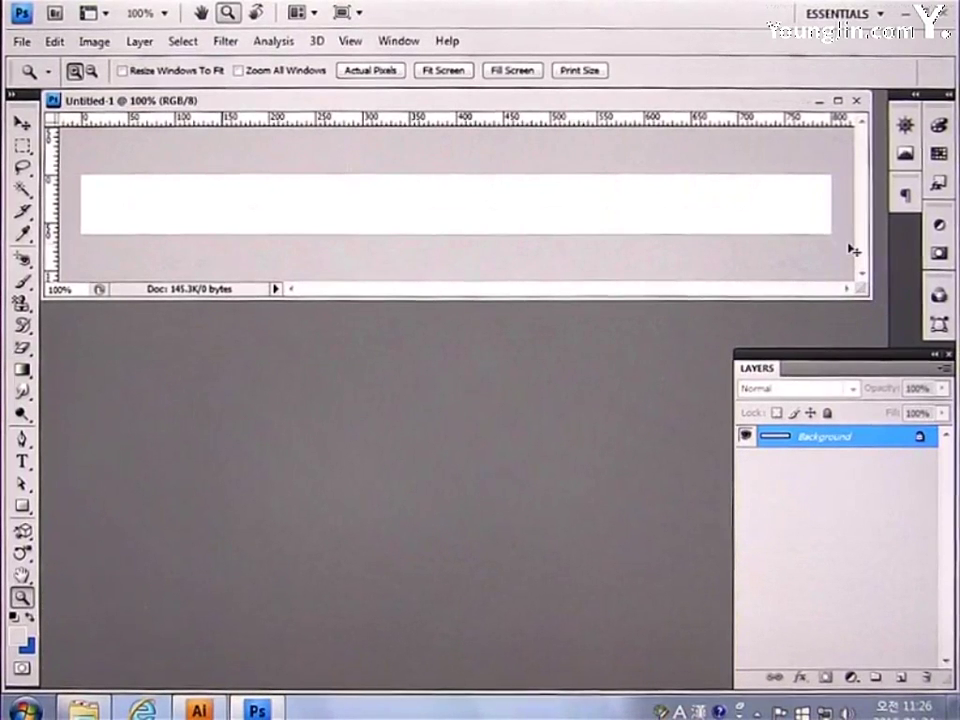
{"action": "key", "text": "ctrl+r"}
{"action": "key", "text": "ctrl+r"}
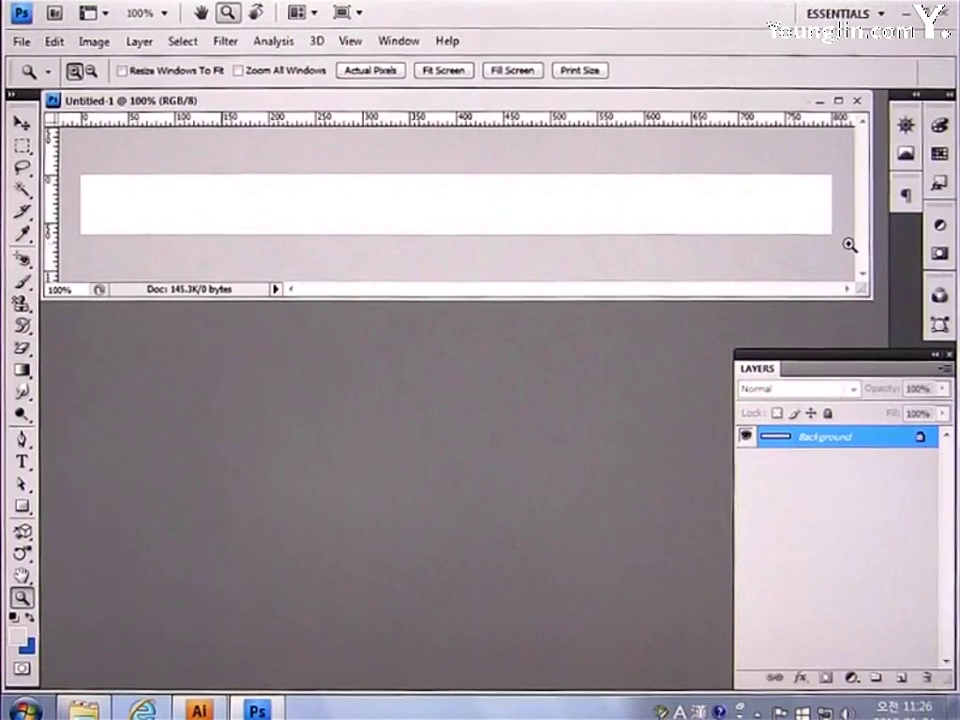
{"action": "right_click", "coordinate": [633, 128]}
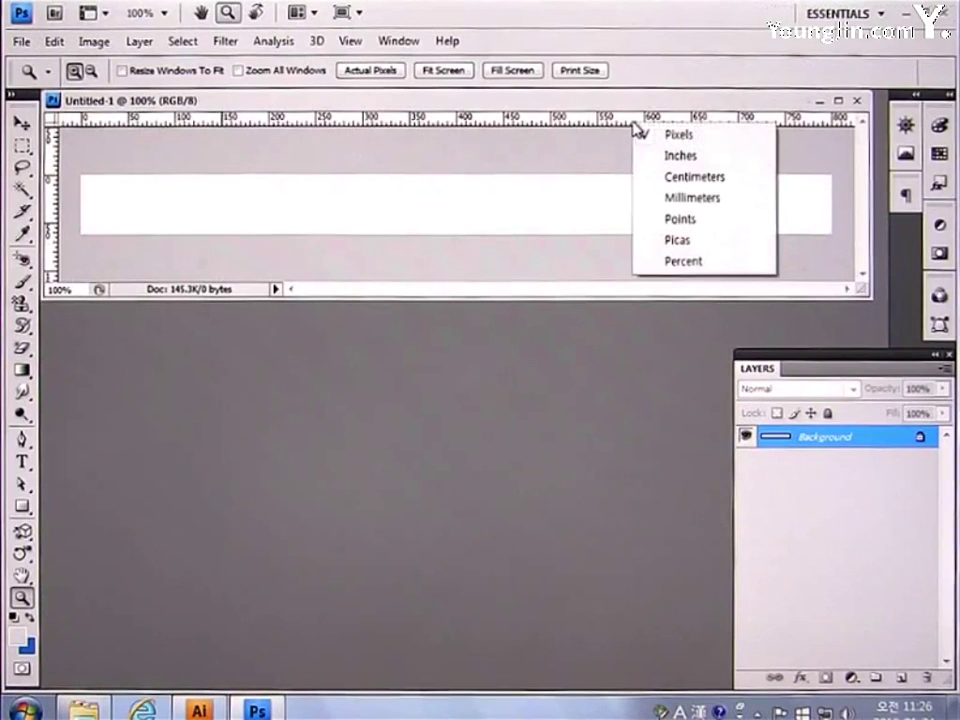
{"action": "left_click", "coordinate": [713, 137]}
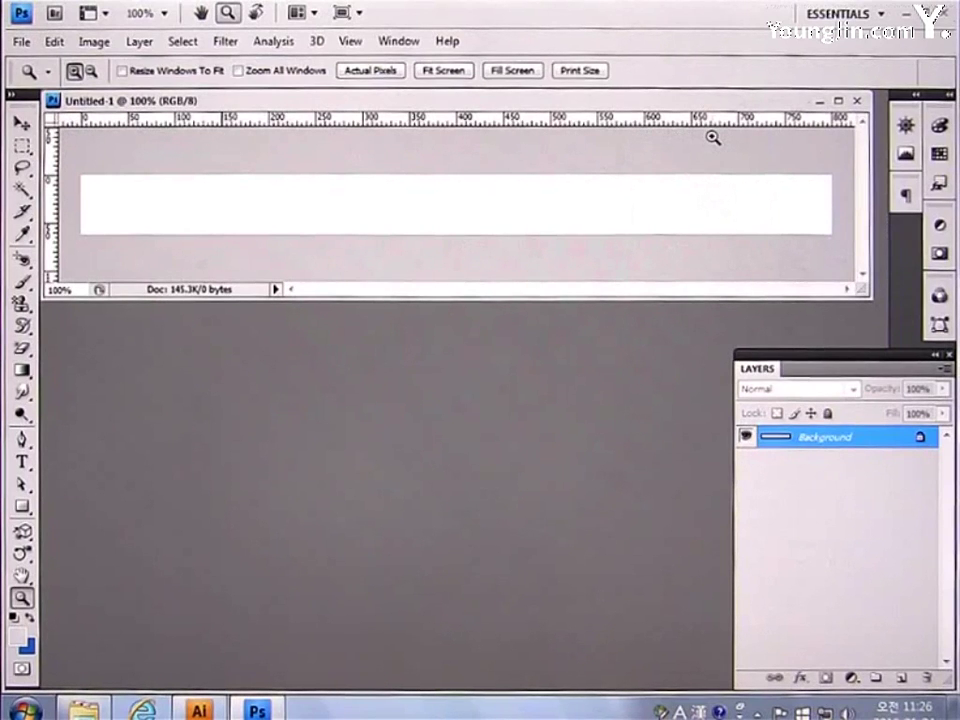
- Show the Info panel and make the document window taller
{"action": "left_click", "coordinate": [412, 43]}
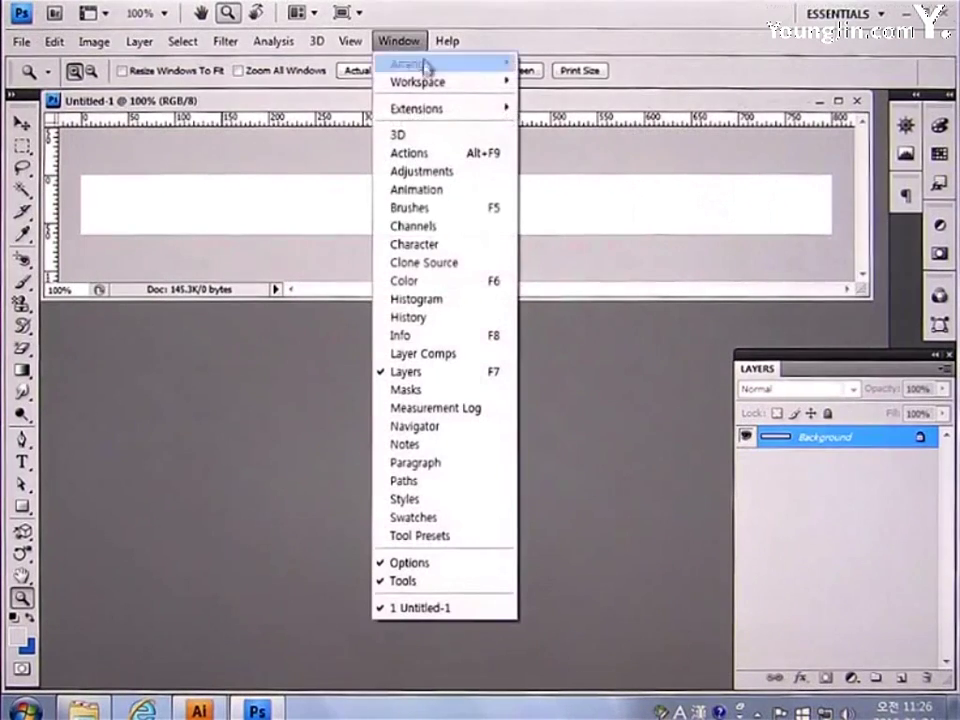
{"action": "left_click", "coordinate": [446, 341]}
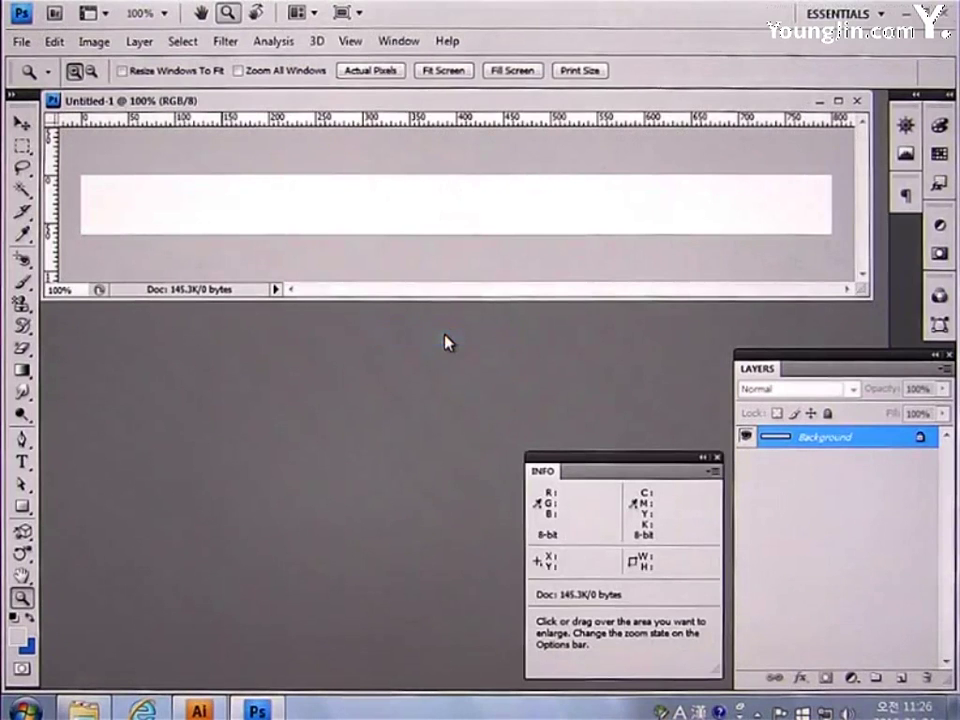
{"action": "left_click_drag", "start_coordinate": [445, 300], "coordinate": [446, 350]}
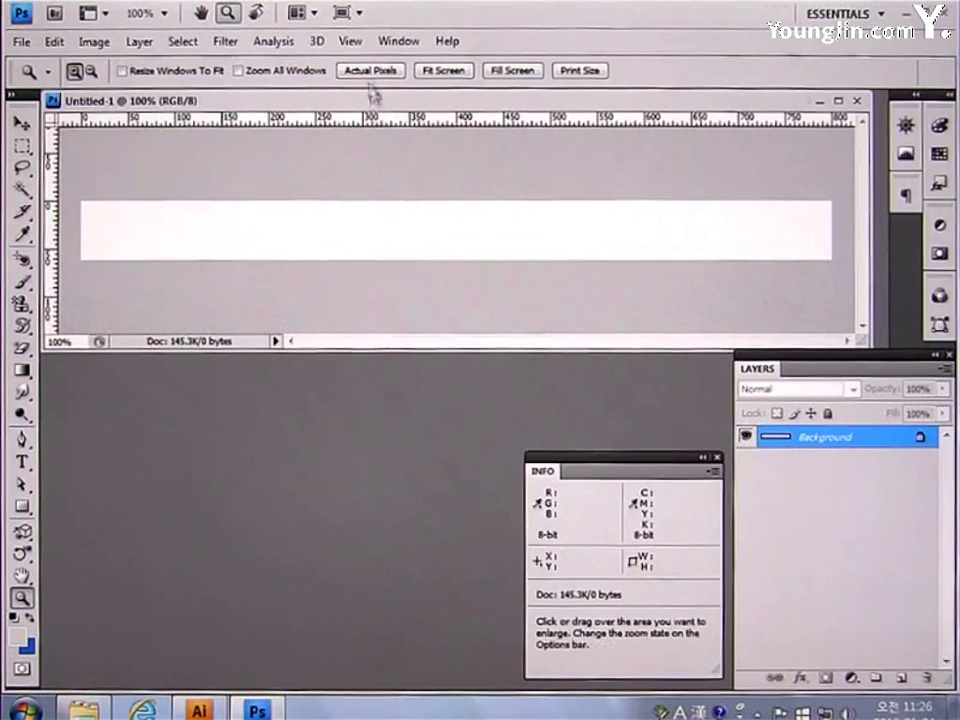
- Toggle Snap, add a horizontal guide through the canvas's middle, and place vertical guides at about 150, 530 and 740 px
{"action": "left_click", "coordinate": [360, 44]}
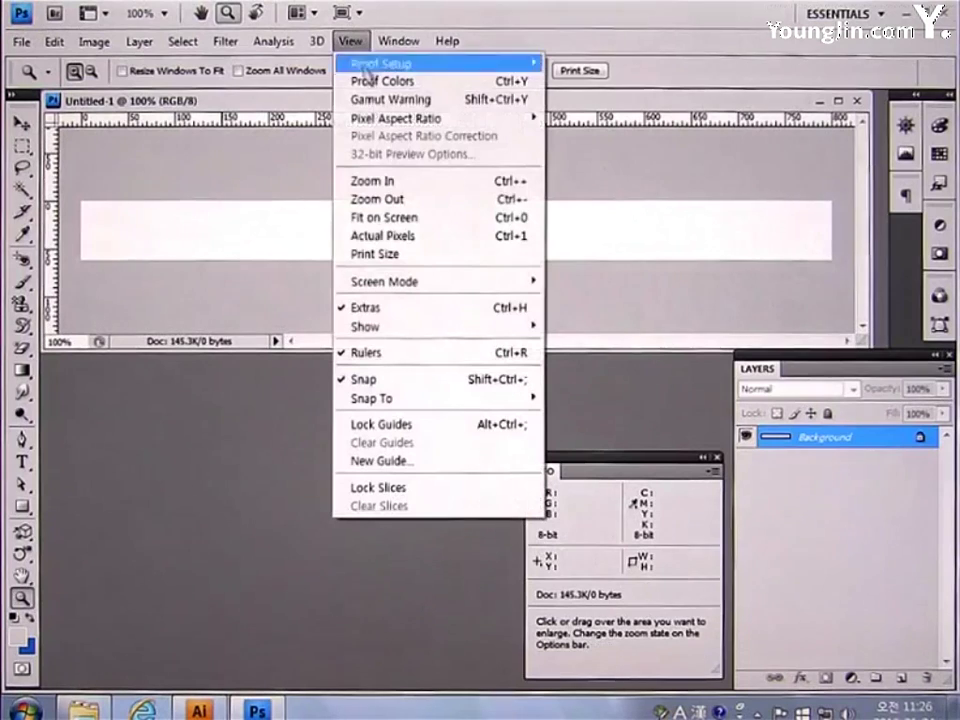
{"action": "left_click", "coordinate": [368, 380]}
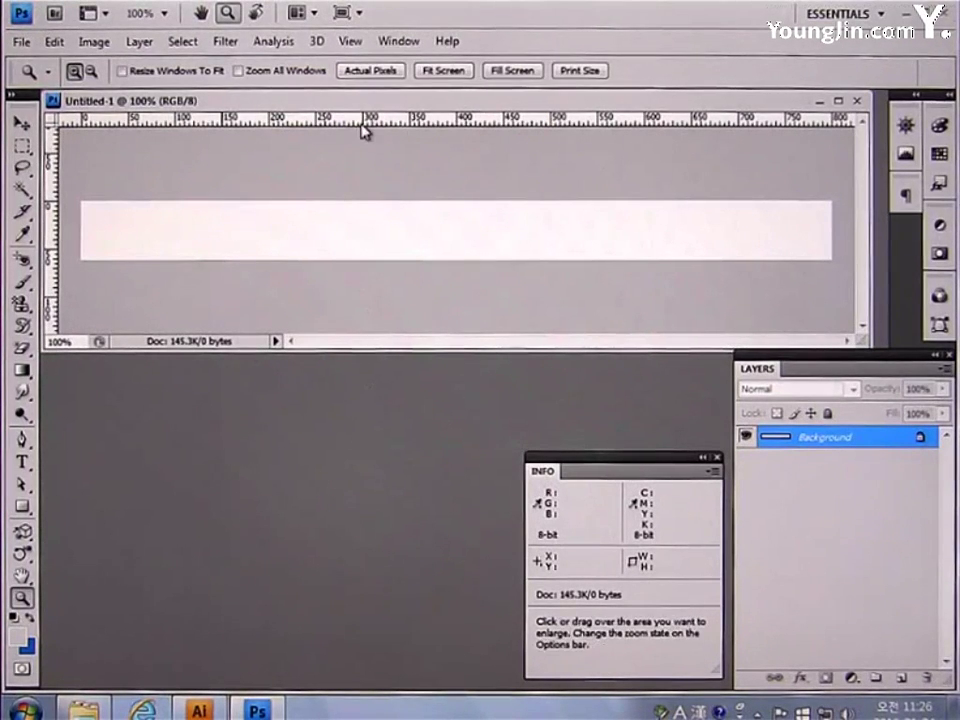
{"action": "left_click_drag", "start_coordinate": [368, 133], "coordinate": [387, 231]}
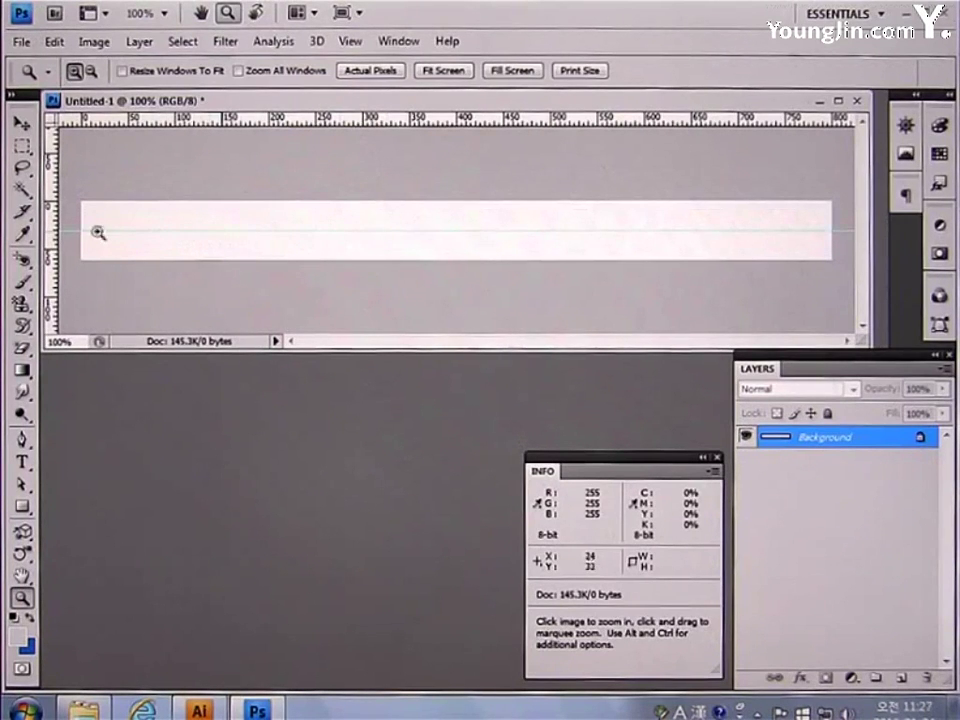
{"action": "left_click_drag", "start_coordinate": [55, 232], "coordinate": [223, 229]}
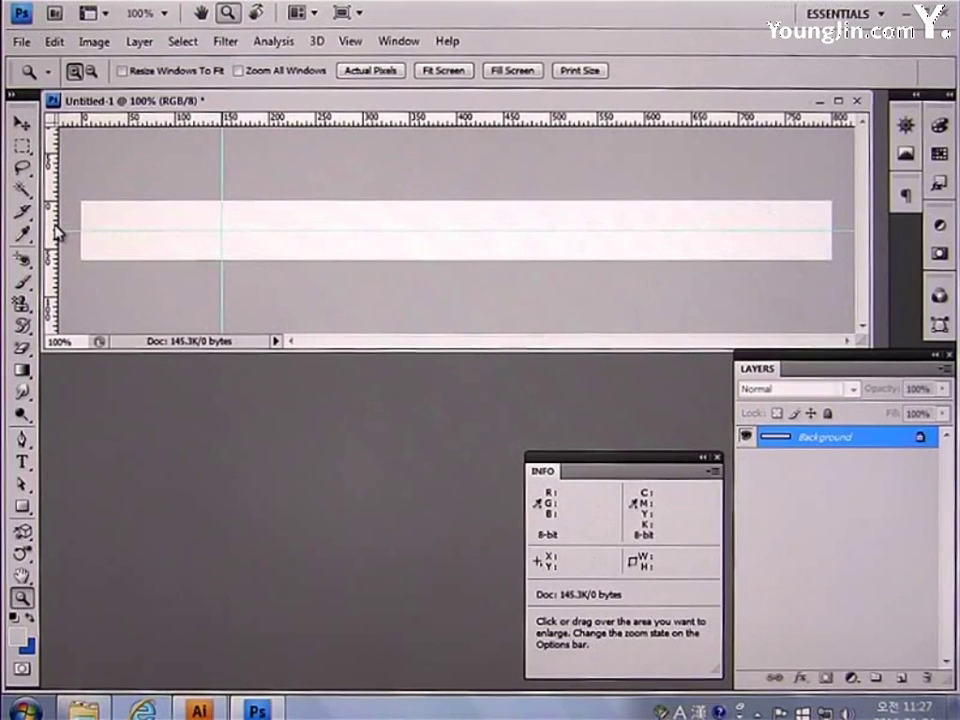
{"action": "left_click_drag", "start_coordinate": [574, 266], "coordinate": [578, 259]}
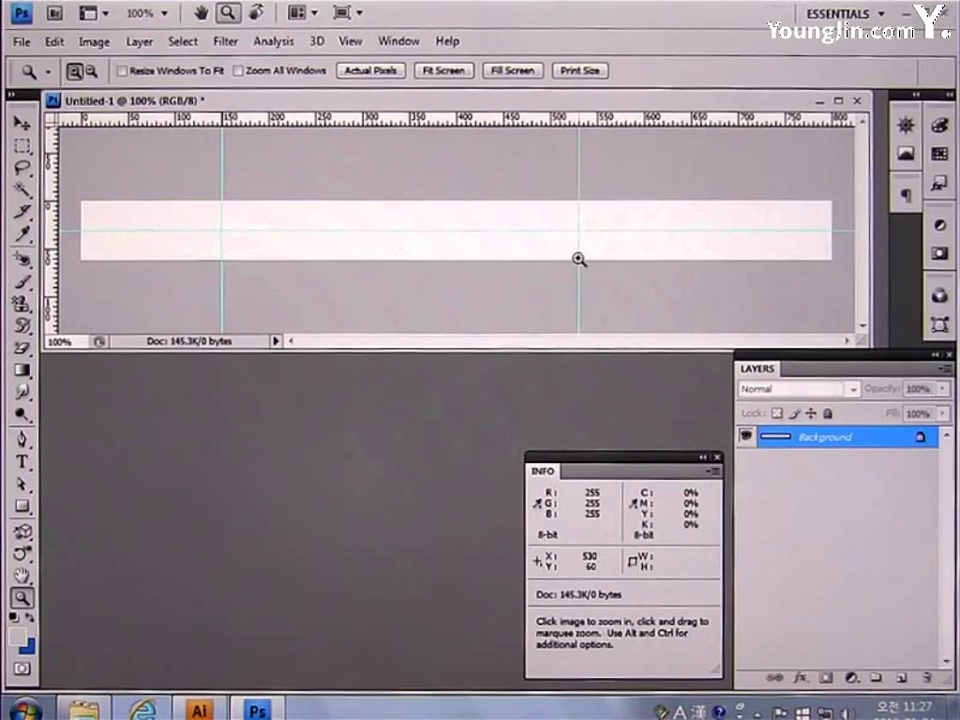
{"action": "left_click_drag", "start_coordinate": [58, 231], "coordinate": [776, 253]}
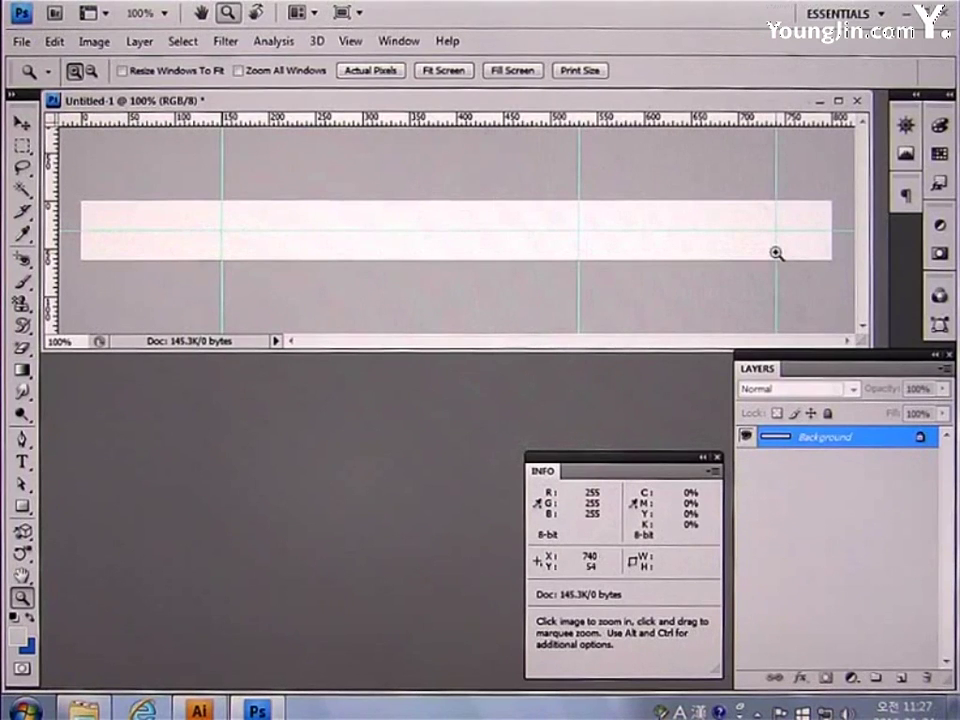
- Add a new layer above the background and fill it with the foreground colour #f8f8f8
{"action": "left_click", "coordinate": [903, 677]}
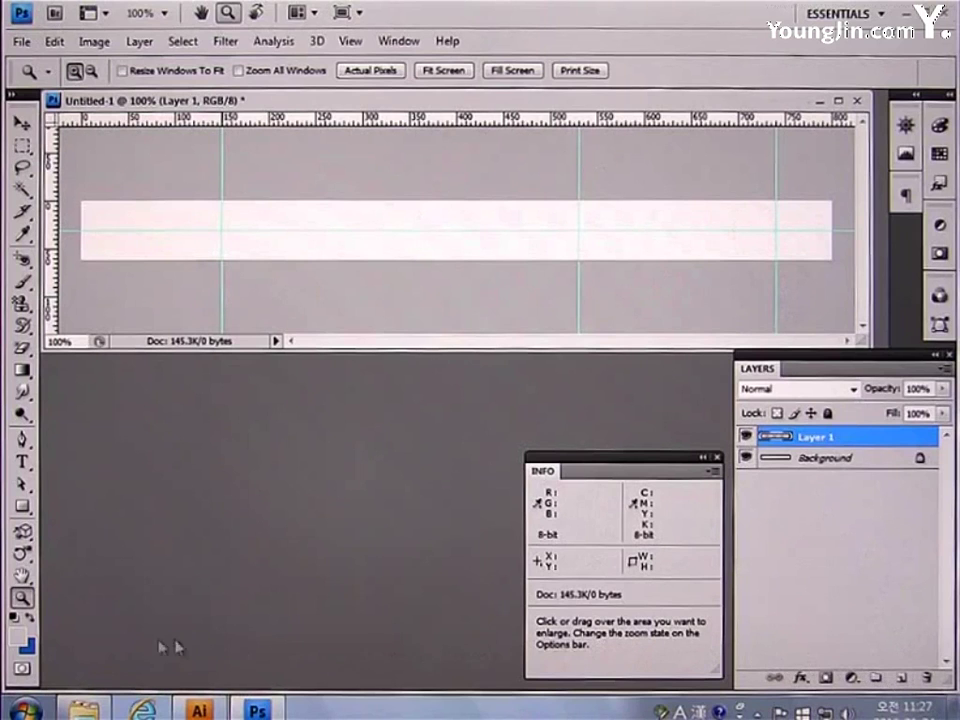
{"action": "left_click", "coordinate": [19, 637]}
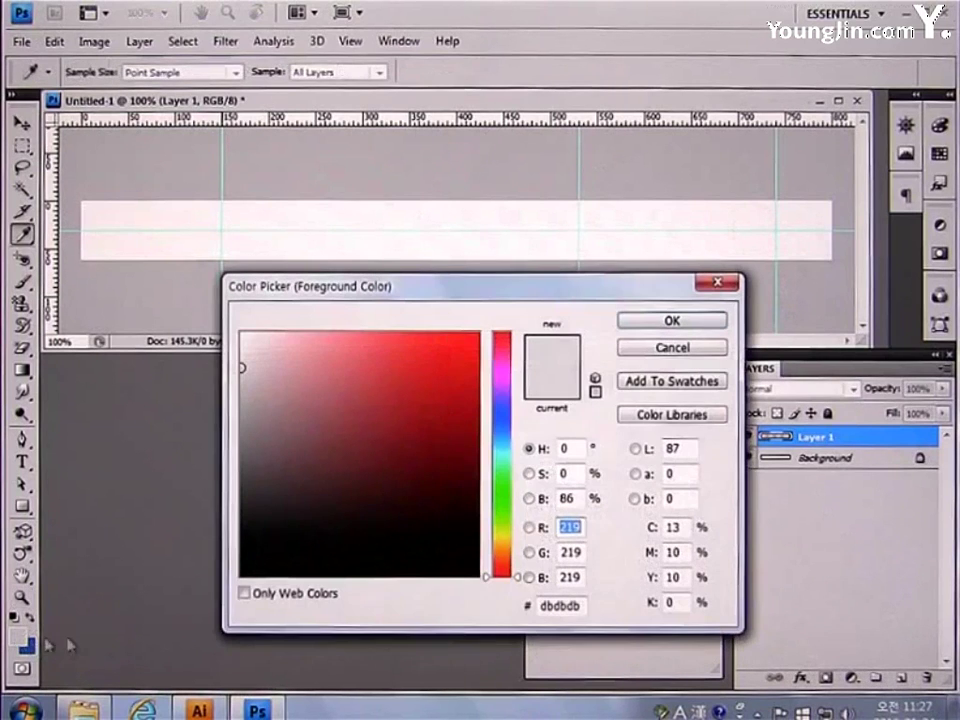
{"action": "left_click", "coordinate": [570, 605]}
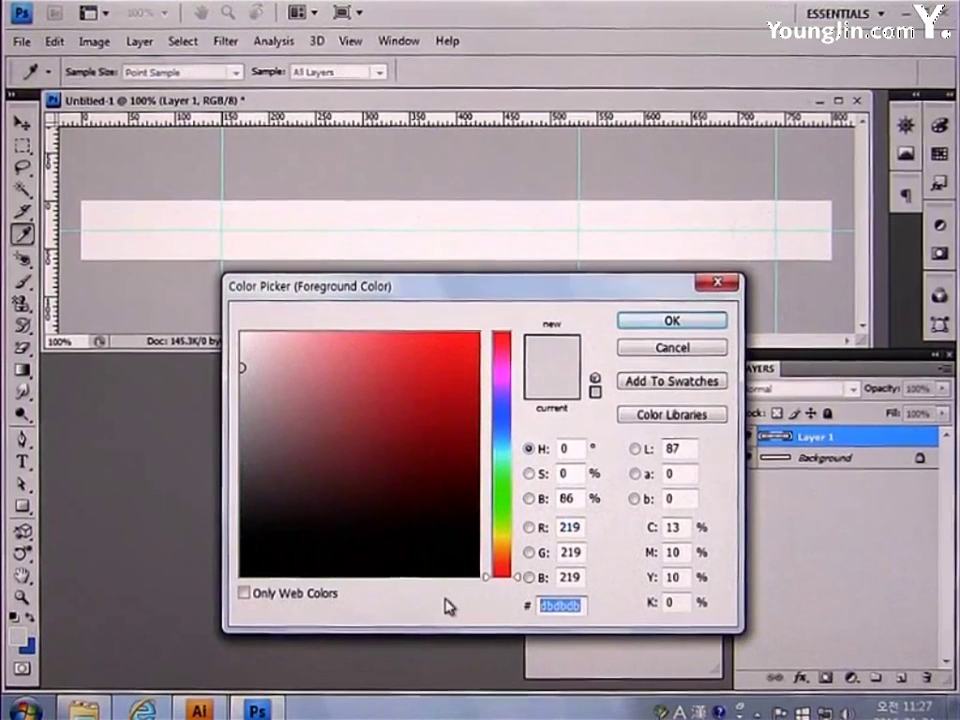
{"action": "type", "text": "f8f8f8"}
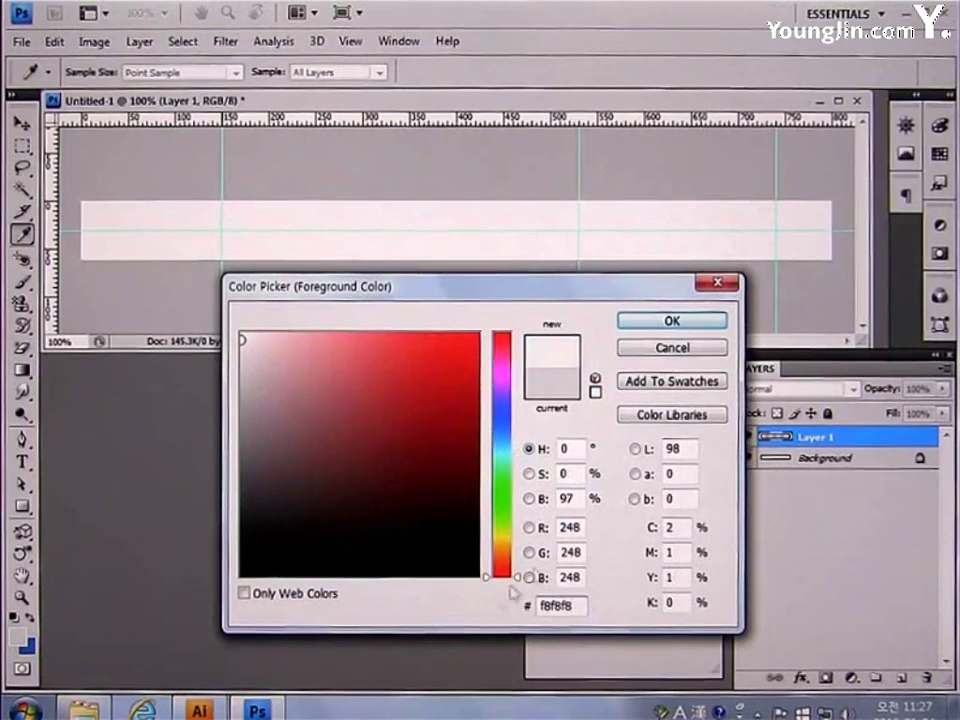
{"action": "left_click", "coordinate": [670, 322]}
{"action": "key", "text": "z"}
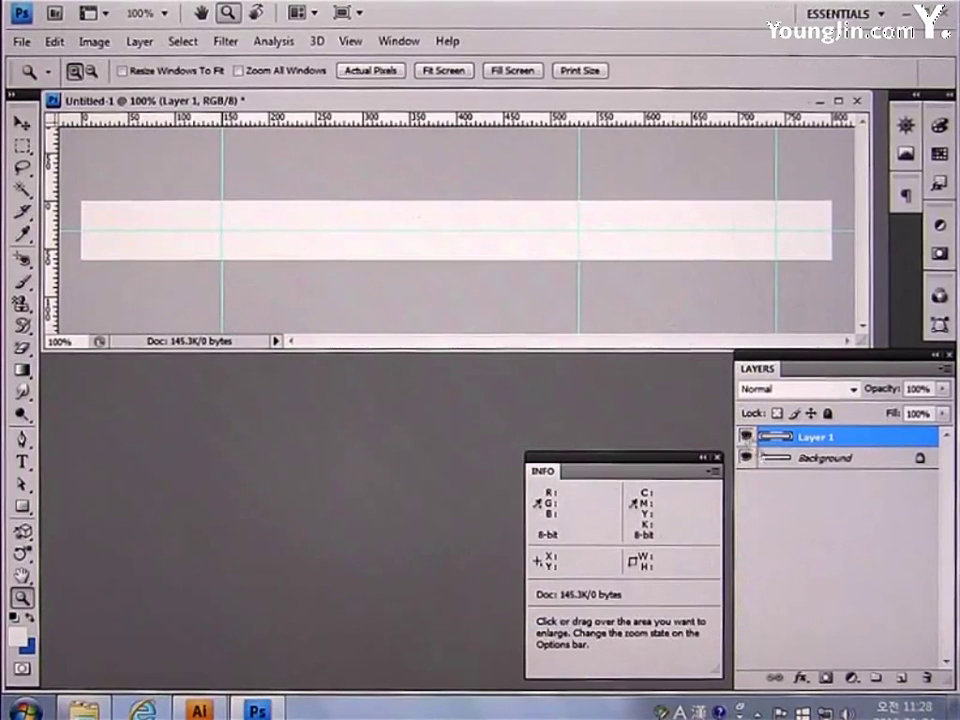
- Add another new layer on top and set the foreground colour to black, #000000
{"action": "left_click", "coordinate": [901, 680]}
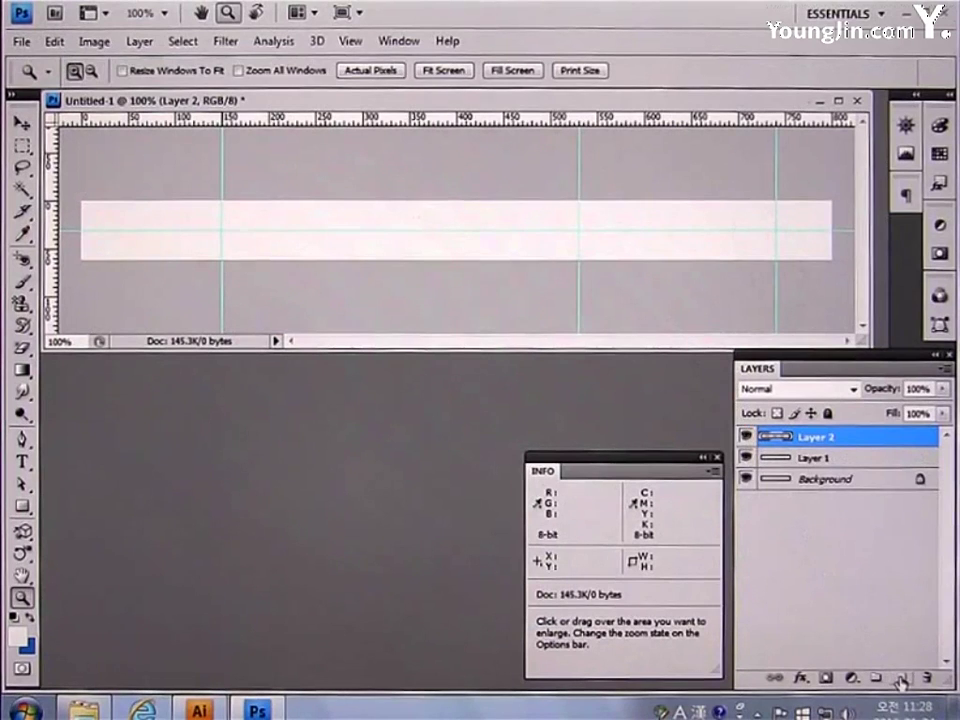
{"action": "key", "text": "i"}
{"action": "left_click", "coordinate": [17, 636]}
{"action": "left_click_drag", "start_coordinate": [332, 512], "coordinate": [224, 578]}
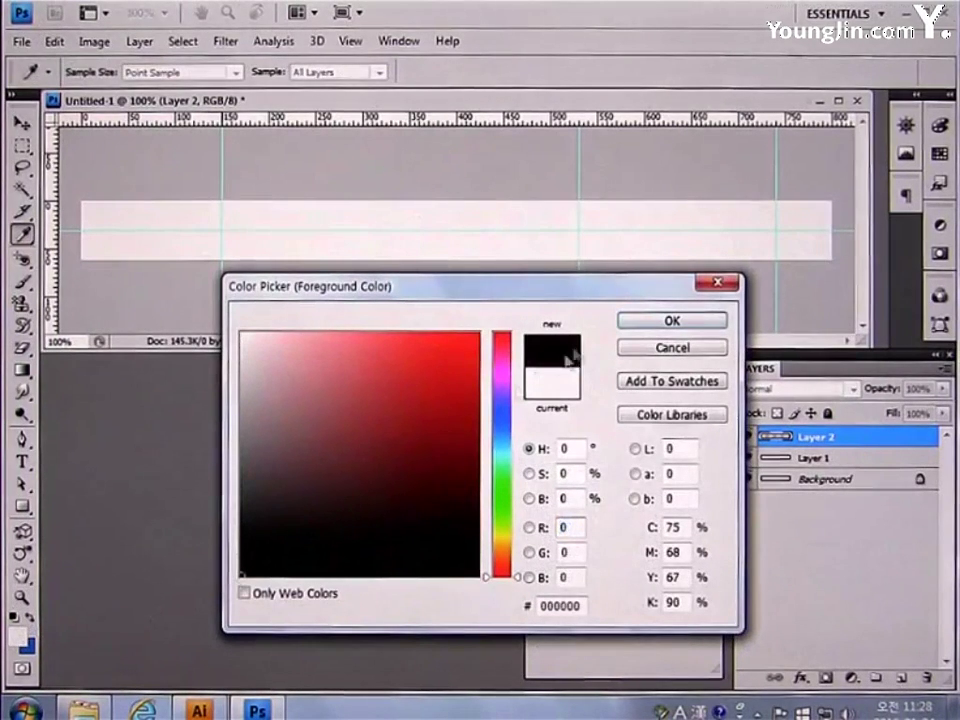
{"action": "left_click", "coordinate": [647, 321]}
{"action": "key", "text": "z"}
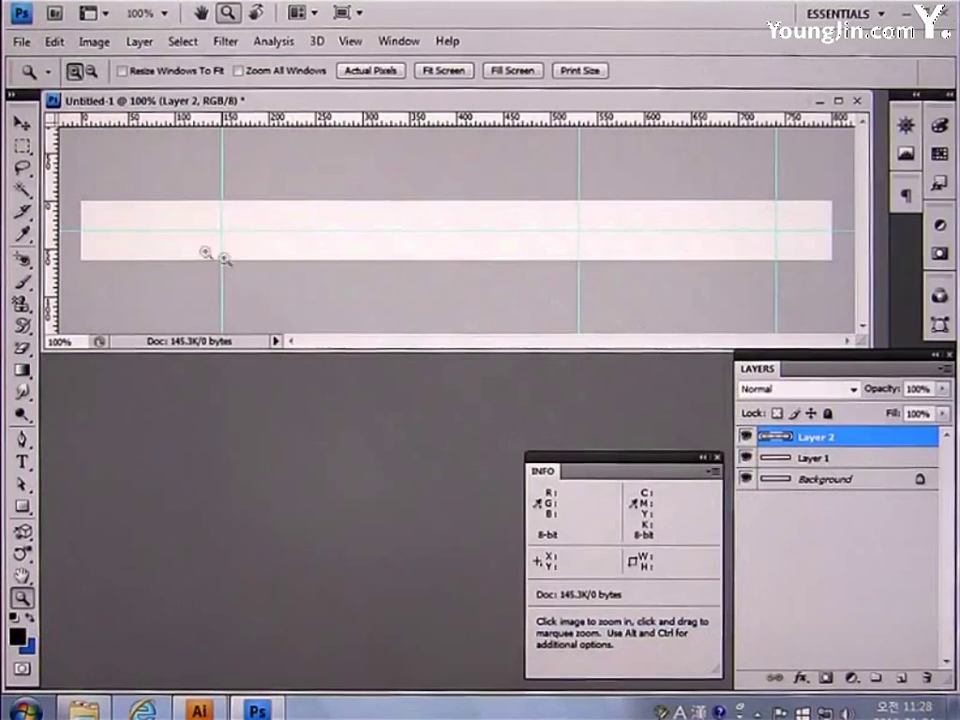
- Draw a circular marquee selection about 20 x 20 px just below the horizontal guide, slightly left of the 530 px guide
{"action": "left_click", "coordinate": [22, 146]}
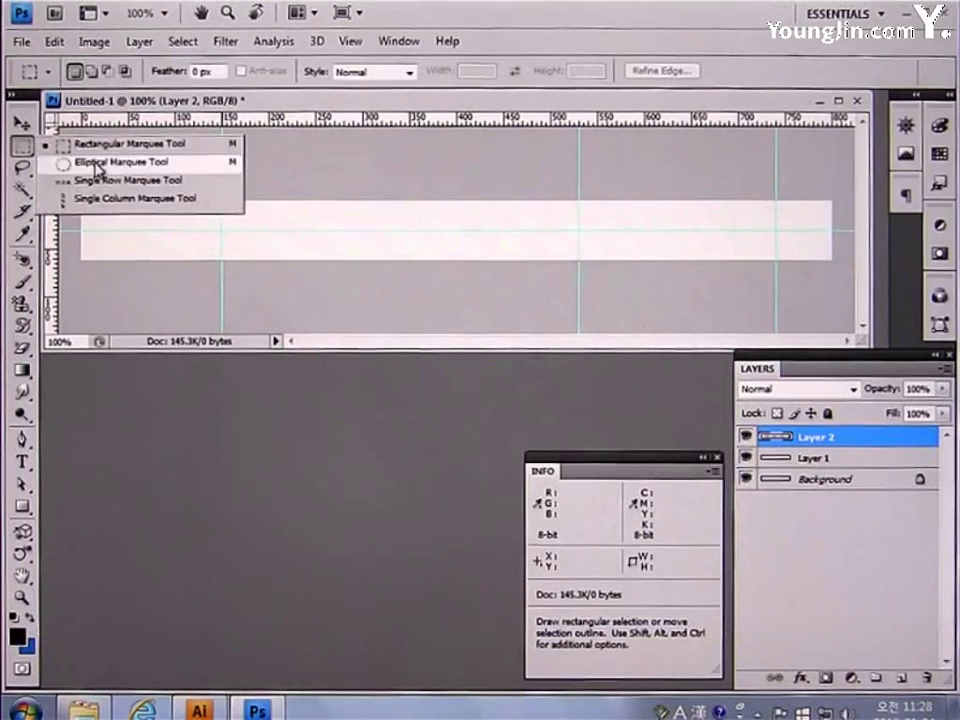
{"action": "left_click", "coordinate": [97, 165]}
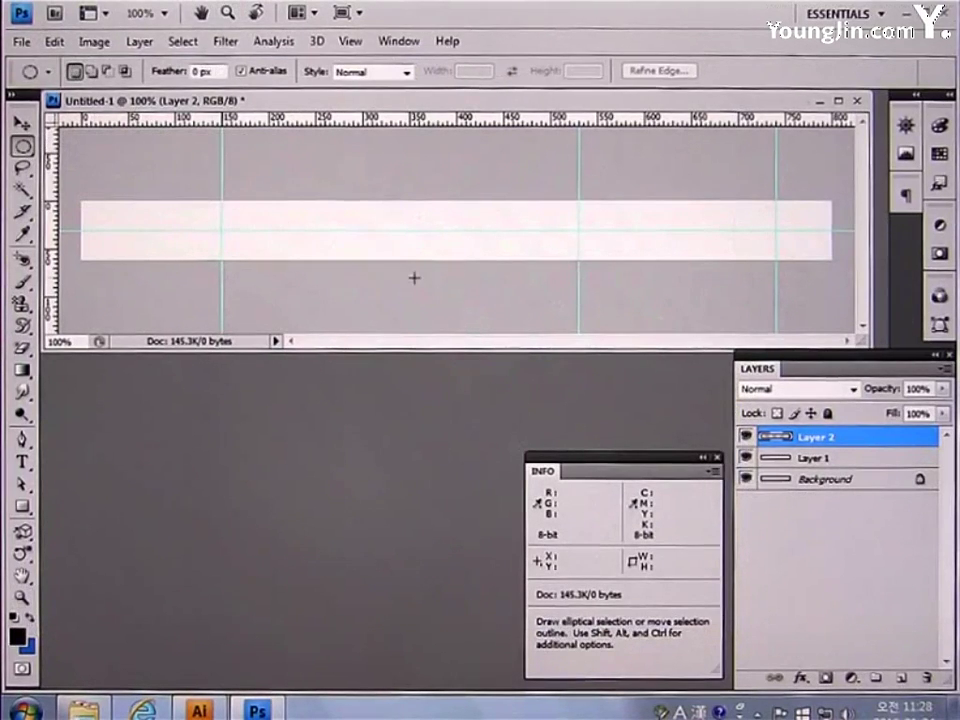
{"action": "key", "text": "z"}
{"action": "left_click_drag", "start_coordinate": [419, 256], "coordinate": [626, 216]}
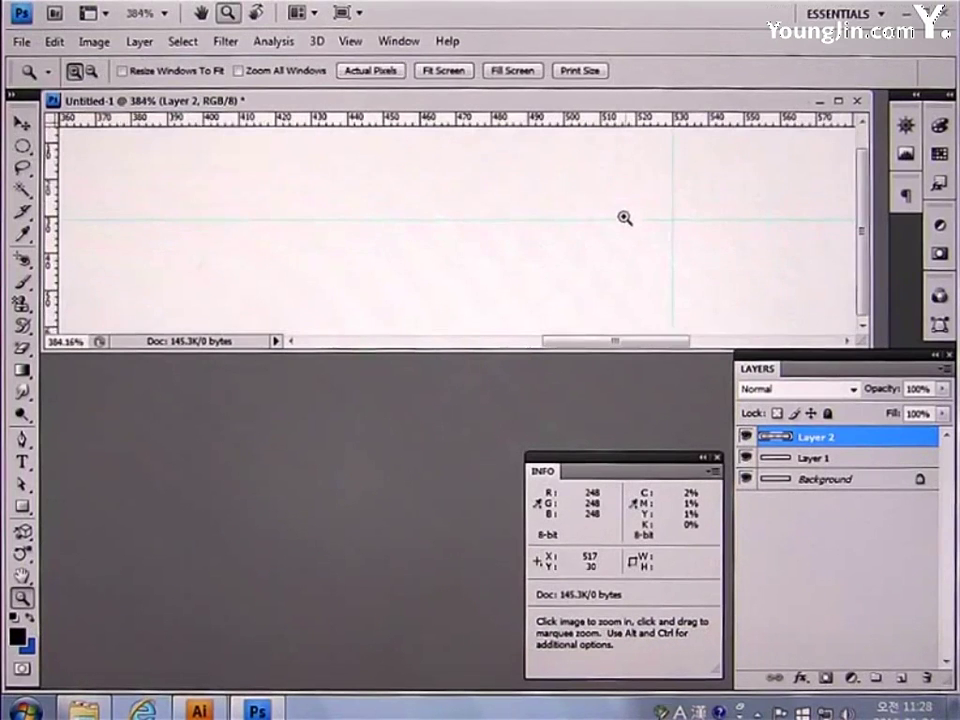
{"action": "key", "text": "m"}
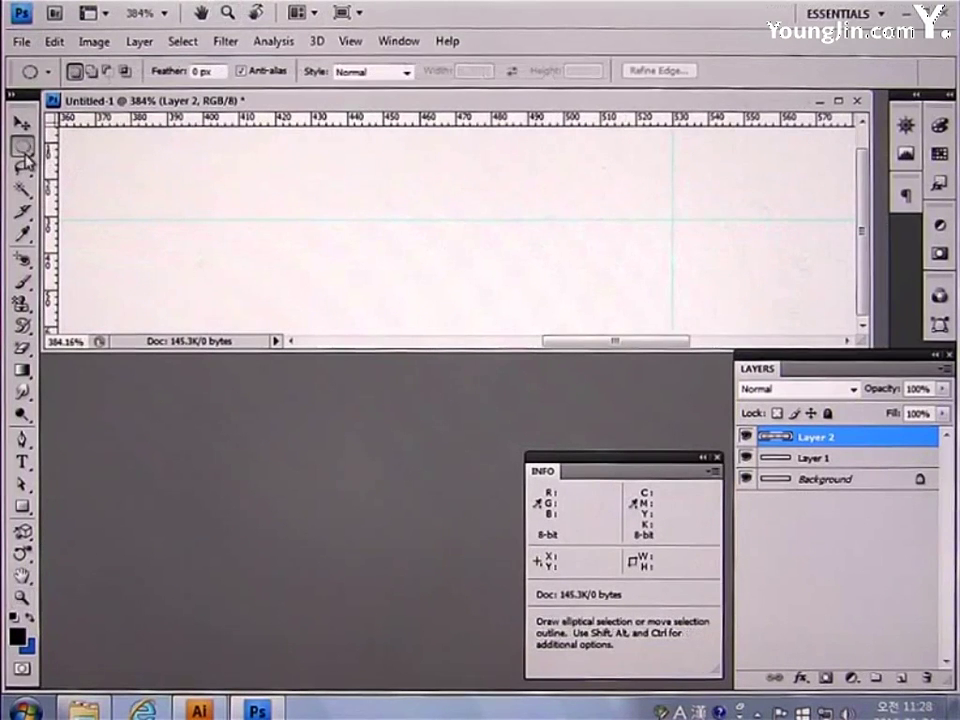
{"action": "left_click_drag", "start_coordinate": [556, 232], "coordinate": [623, 302]}
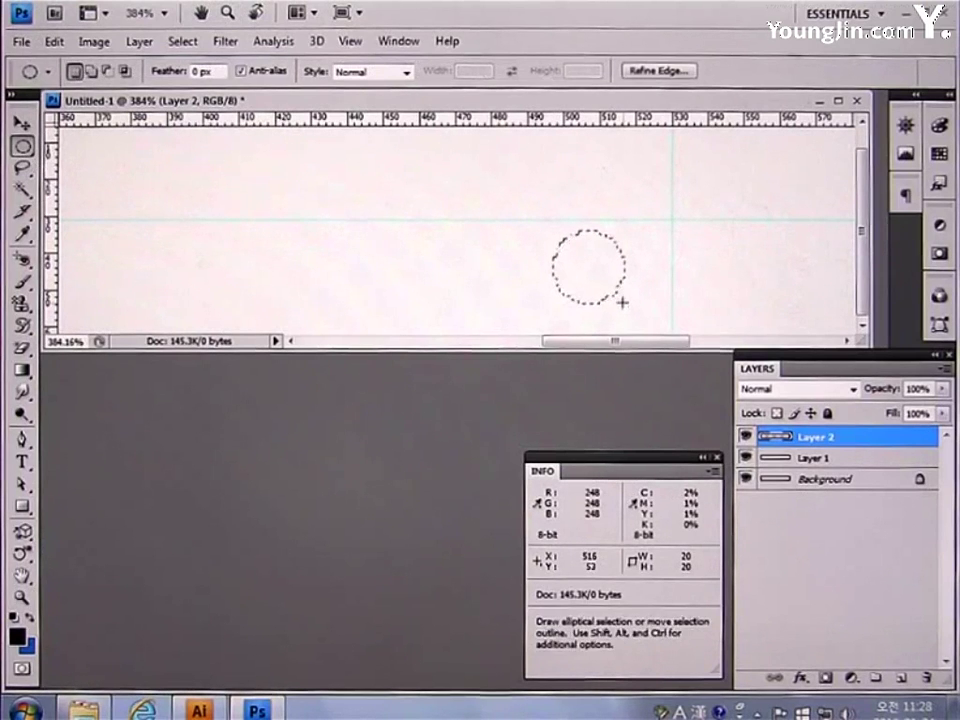
- Stroke the circular selection with a 2 px black (#000000) line located at Center, and deselect it
{"action": "left_click", "coordinate": [52, 41]}
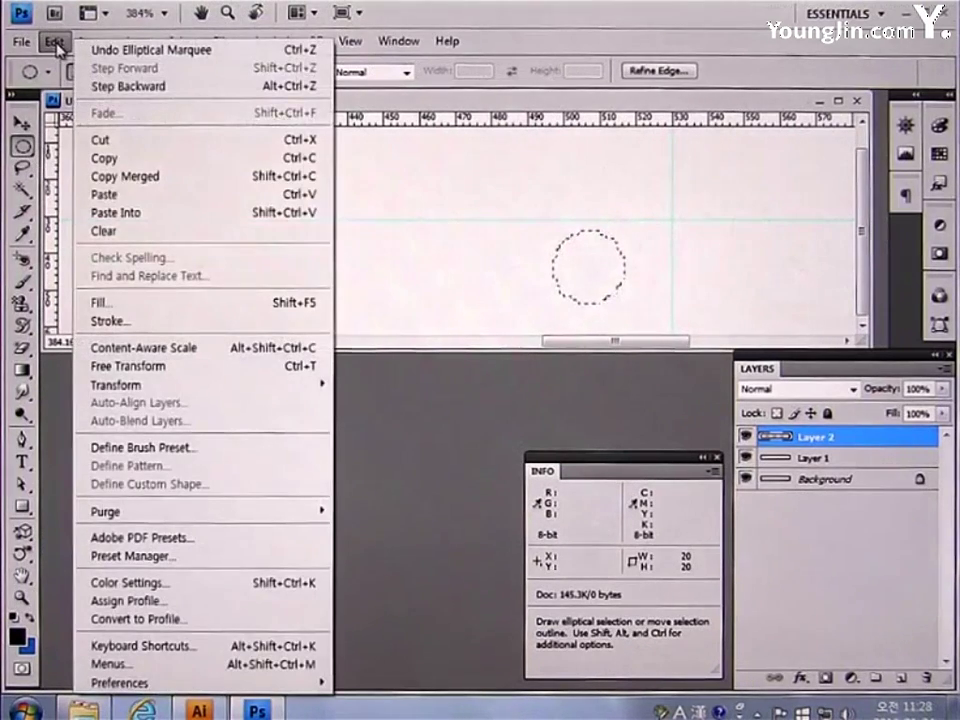
{"action": "left_click", "coordinate": [124, 320]}
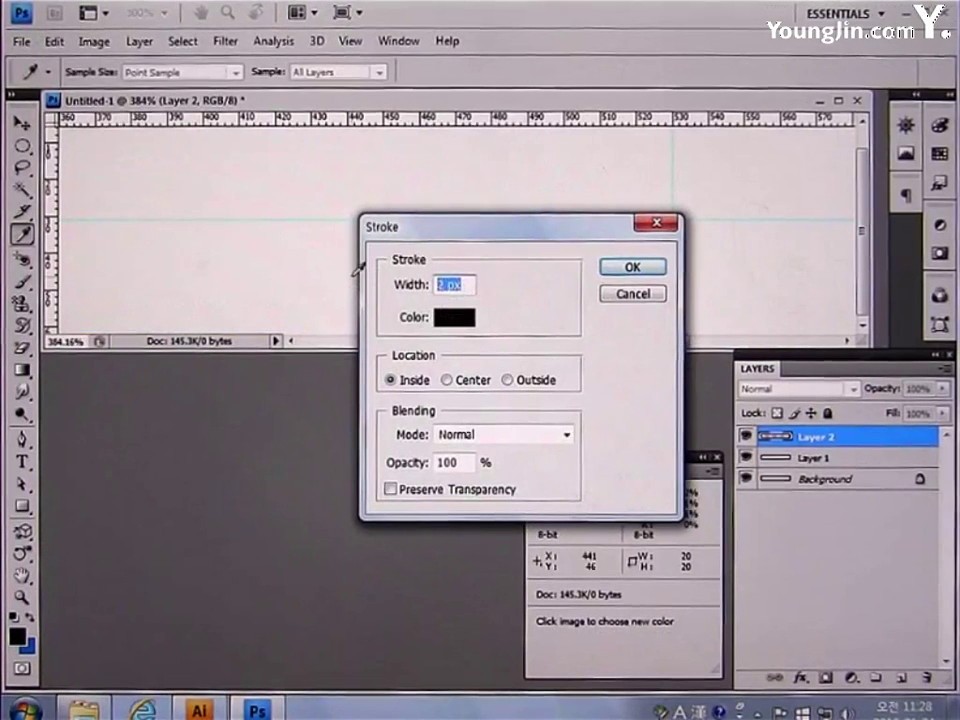
{"action": "type", "text": "2"}
{"action": "left_click", "coordinate": [454, 317]}
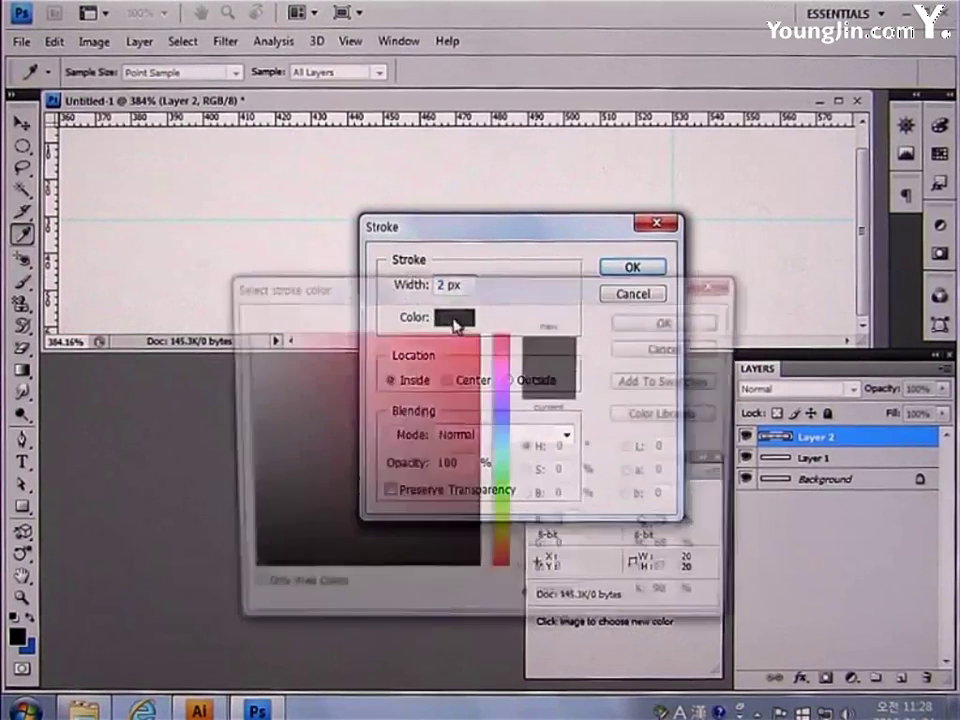
{"action": "mouse_move", "coordinate": [390, 413]}
{"action": "left_mouse_down"}
{"action": "mouse_move", "coordinate": [257, 546]}
{"action": "mouse_move", "coordinate": [227, 591]}
{"action": "left_mouse_up"}
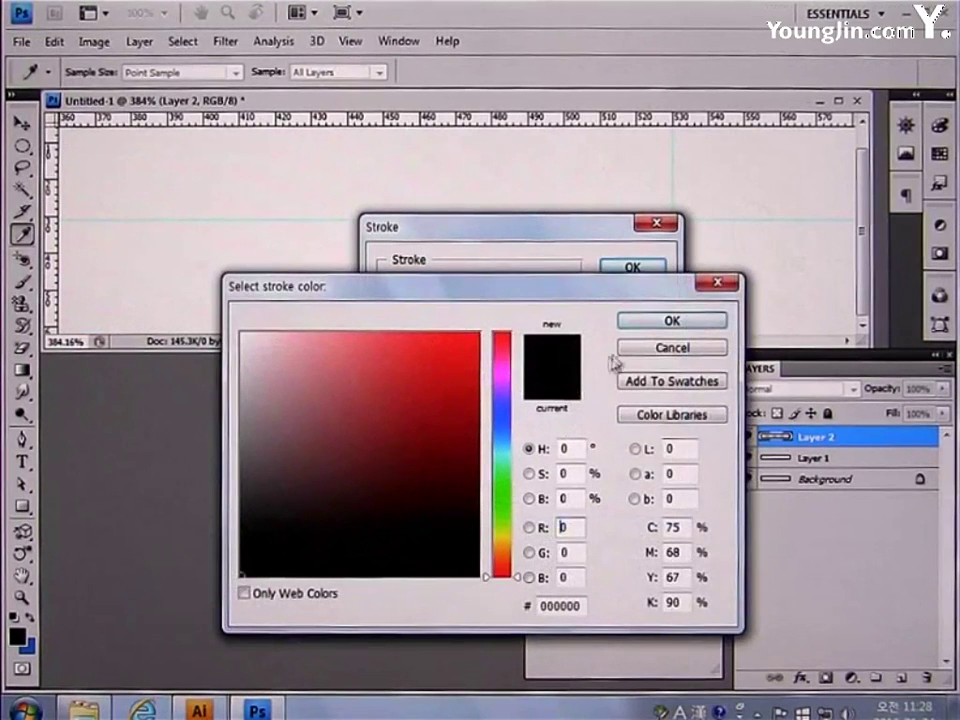
{"action": "left_click", "coordinate": [654, 322]}
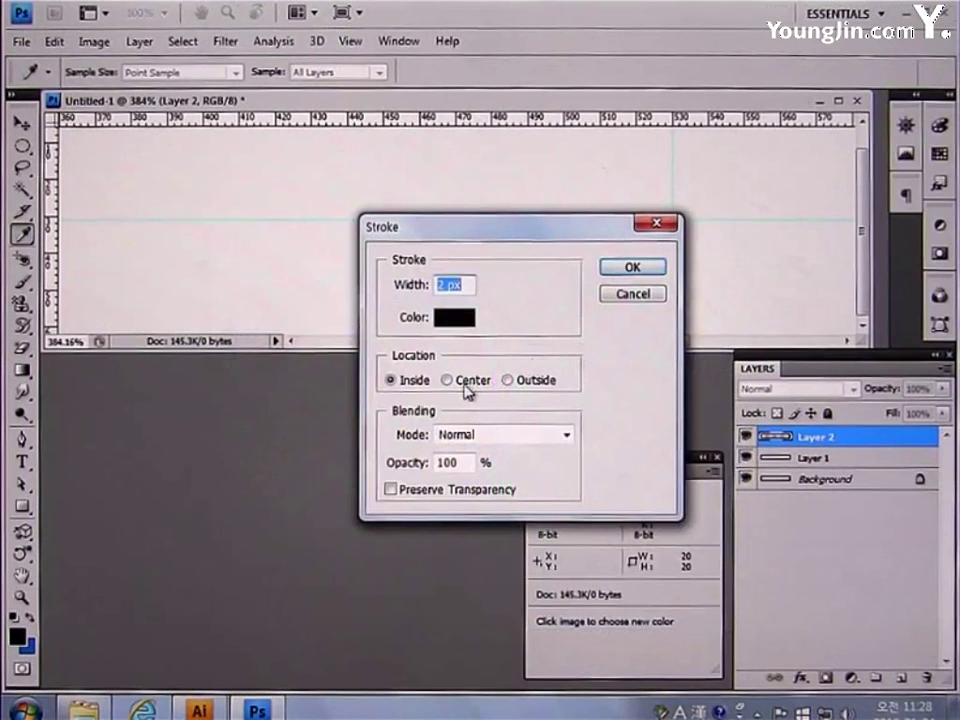
{"action": "left_click", "coordinate": [632, 270]}
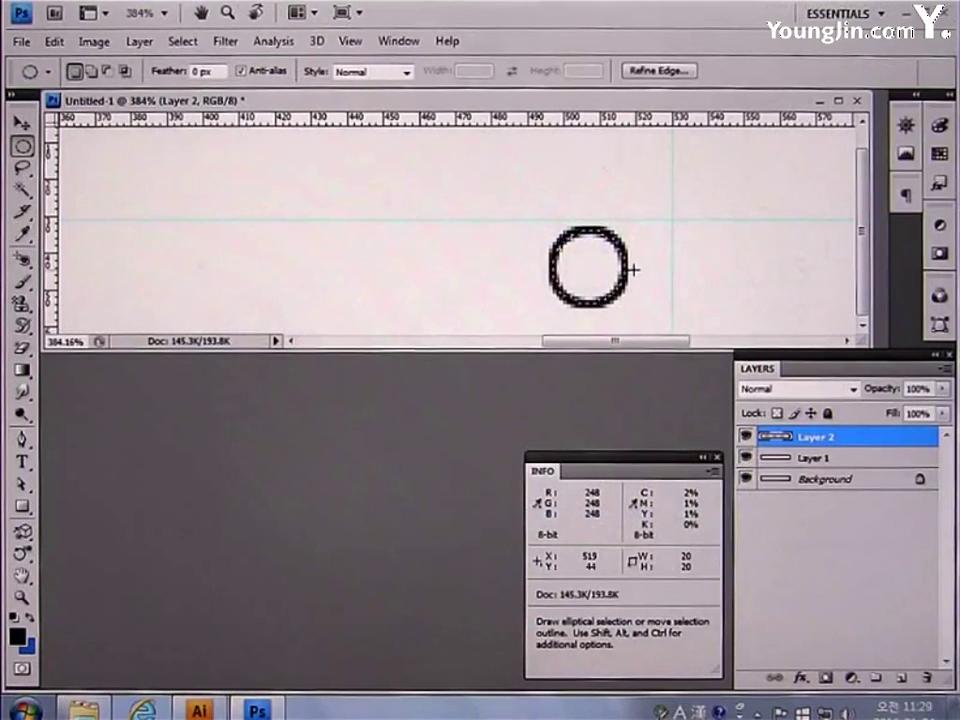
{"action": "key", "text": "ctrl+d"}
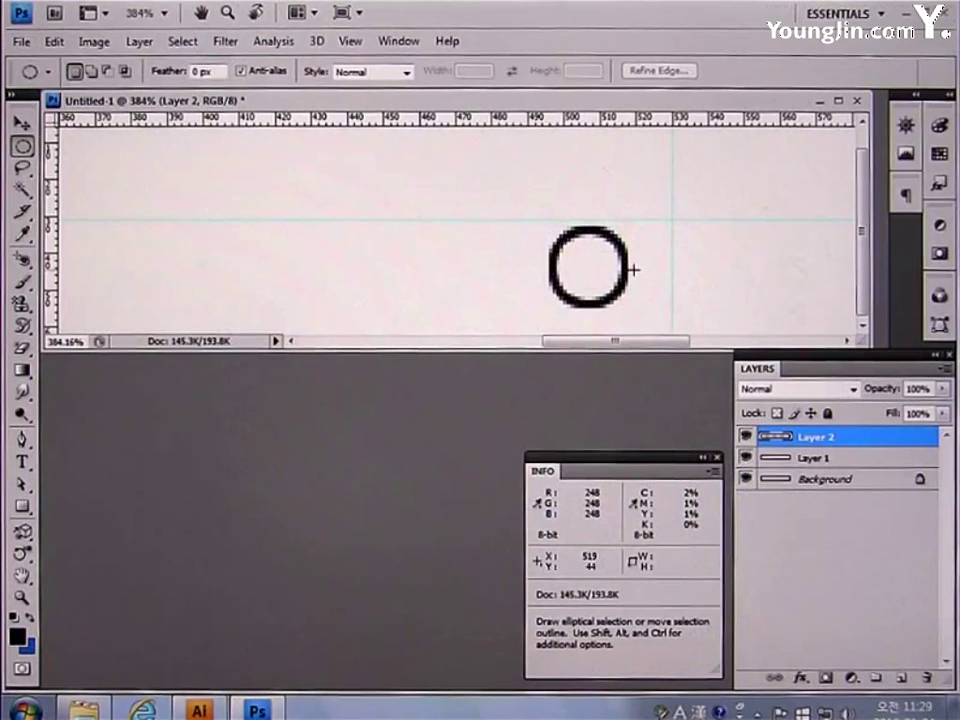
- Paint a short straight diagonal handle from the circle's lower right with a 3 px brush to complete the magnifier, and return to 100% zoom
{"action": "left_click", "coordinate": [24, 283]}
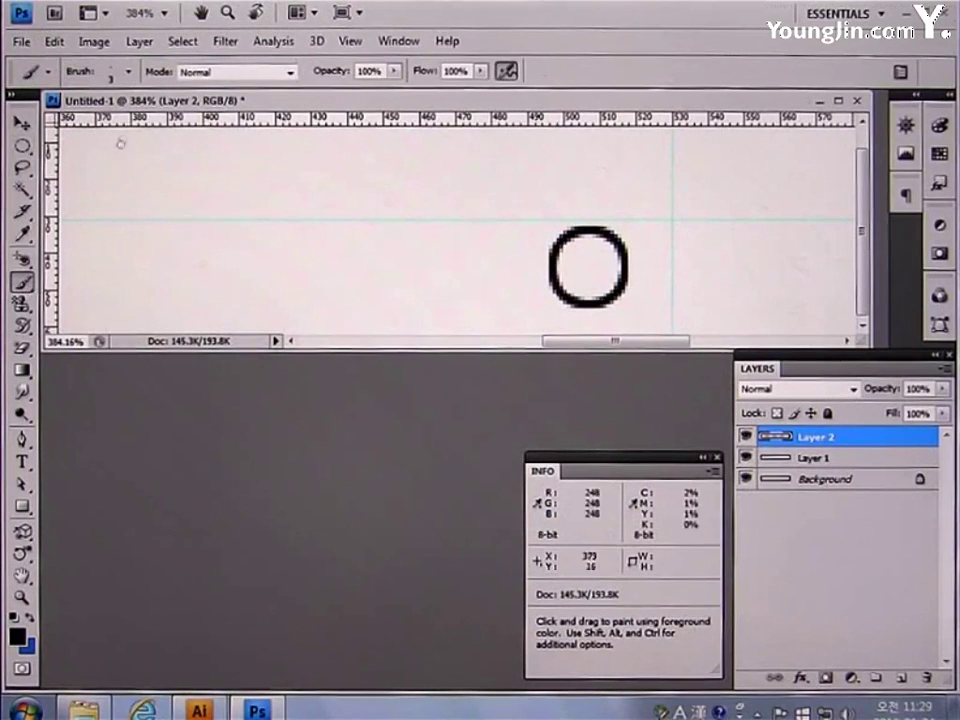
{"action": "left_click", "coordinate": [129, 72]}
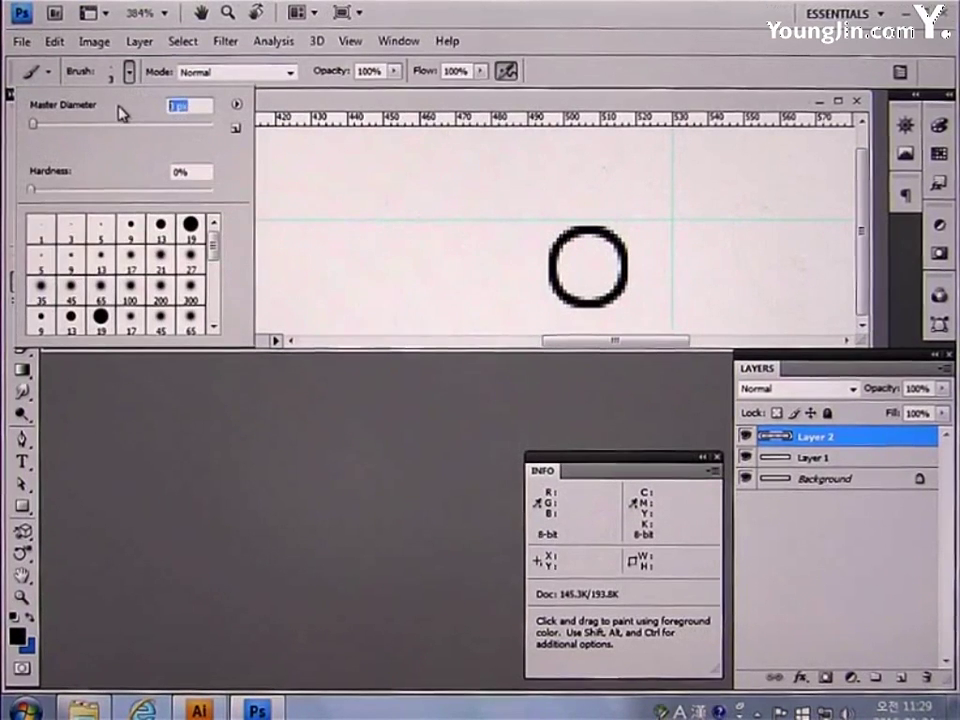
{"action": "type", "text": "3"}
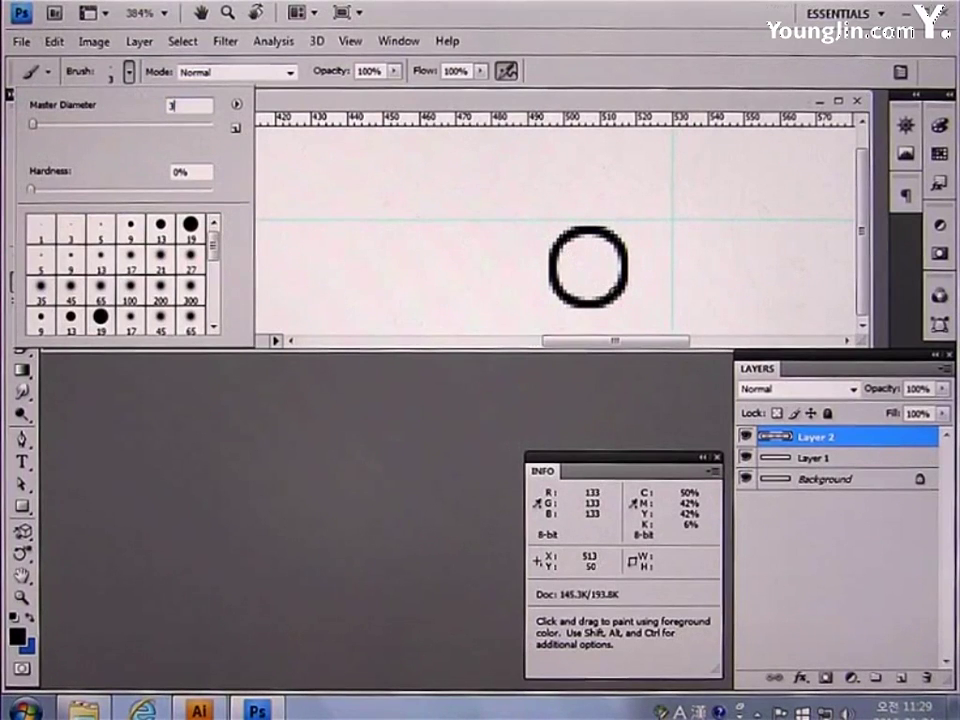
{"action": "key", "text": "Return"}
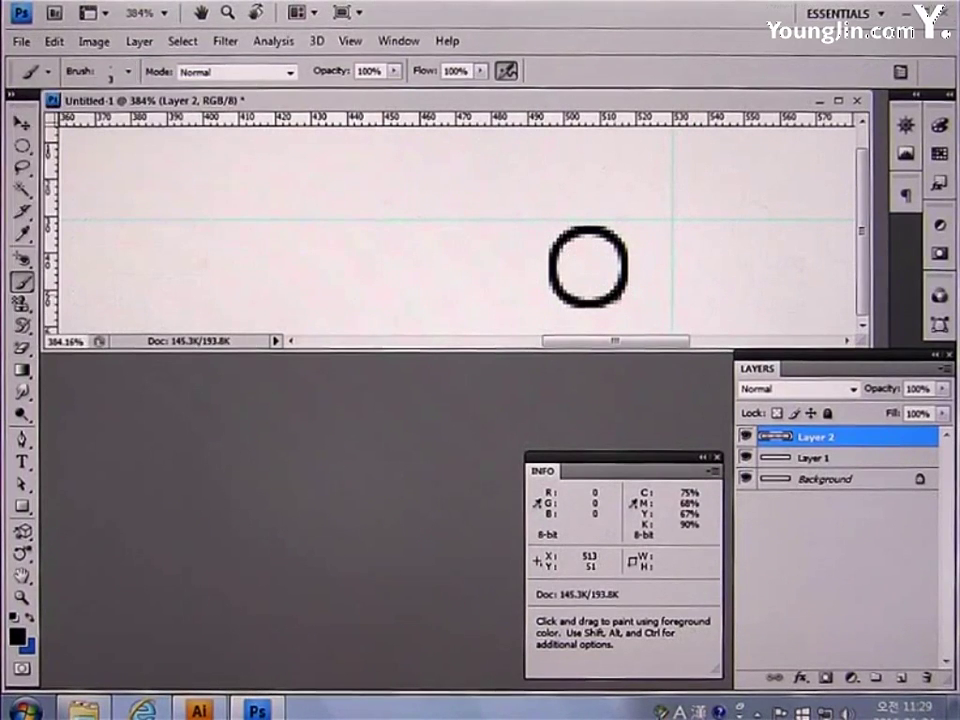
{"action": "left_click", "coordinate": [647, 324], "text": "shift"}
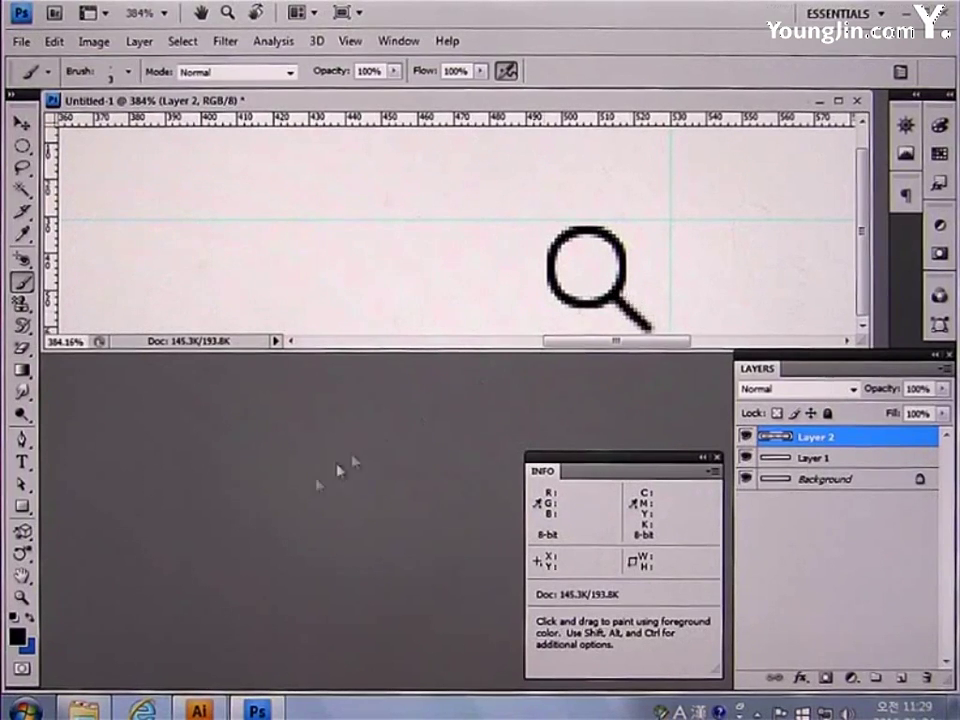
{"action": "double_click", "coordinate": [21, 598]}
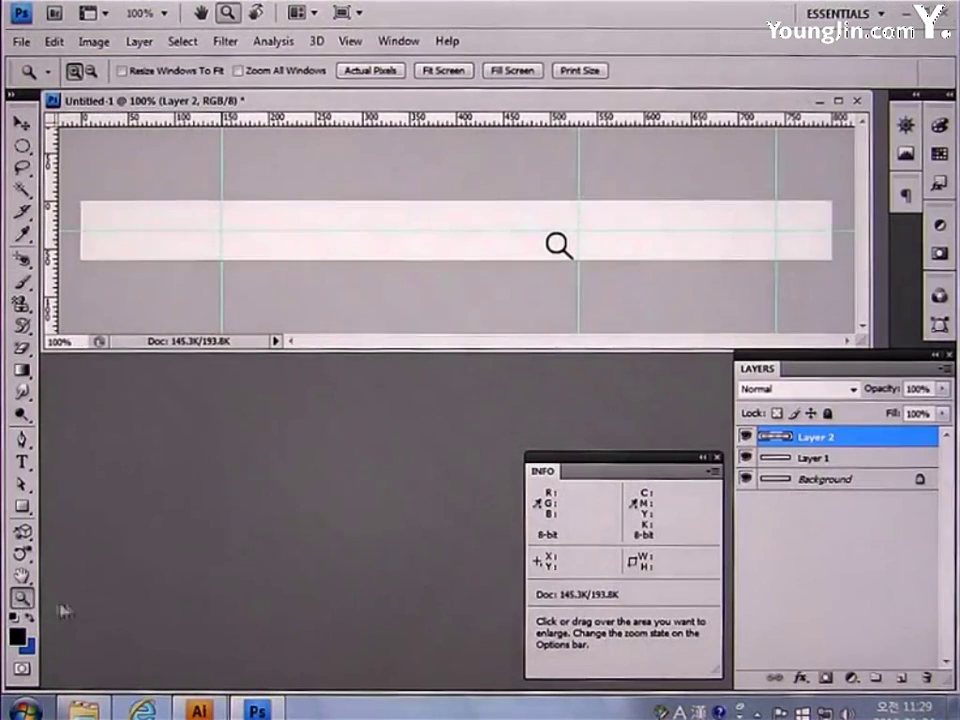
- Add a new layer, toggle Snap, and make a rectangular selection about 49 x 23 px from the intersection of the 740 px and horizontal guides
{"action": "left_click", "coordinate": [898, 679]}
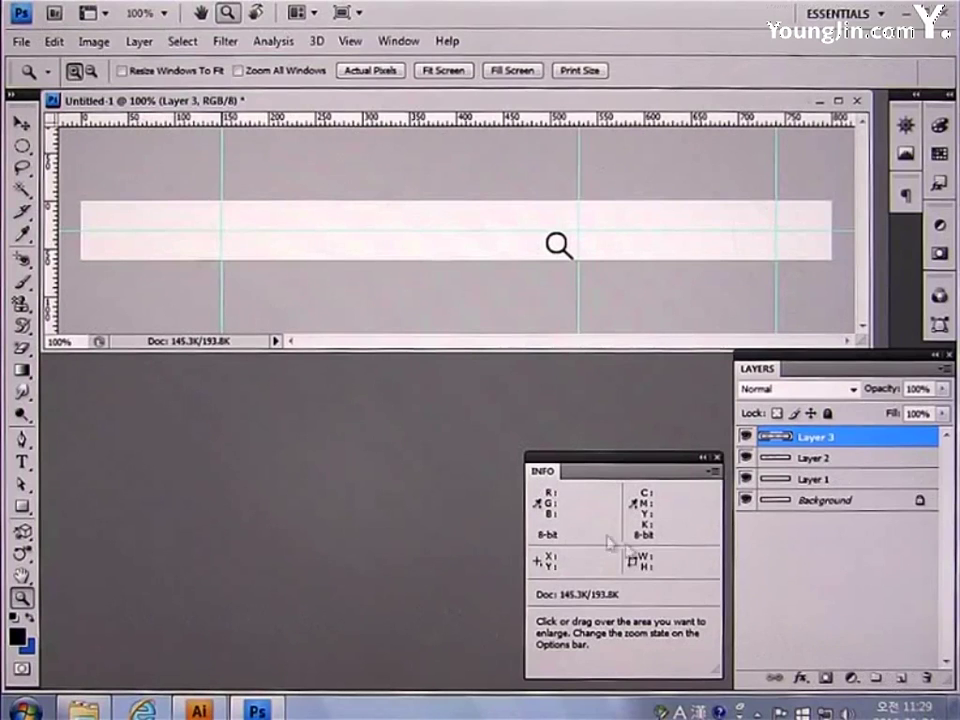
{"action": "left_click", "coordinate": [24, 147]}
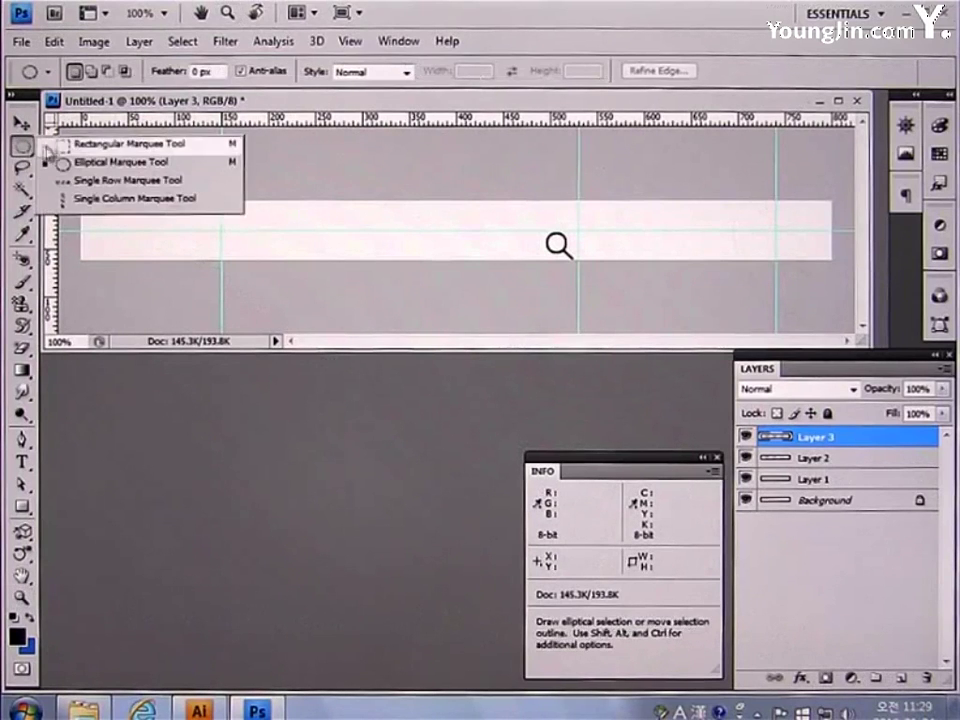
{"action": "left_click", "coordinate": [81, 146]}
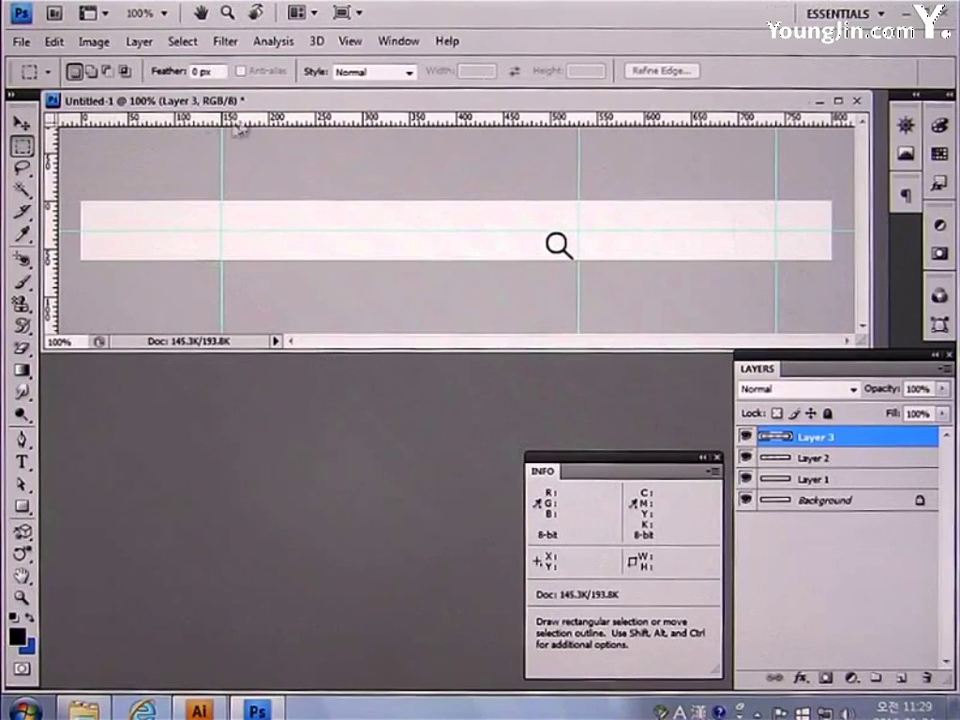
{"action": "left_click", "coordinate": [350, 41]}
{"action": "left_click", "coordinate": [386, 382]}
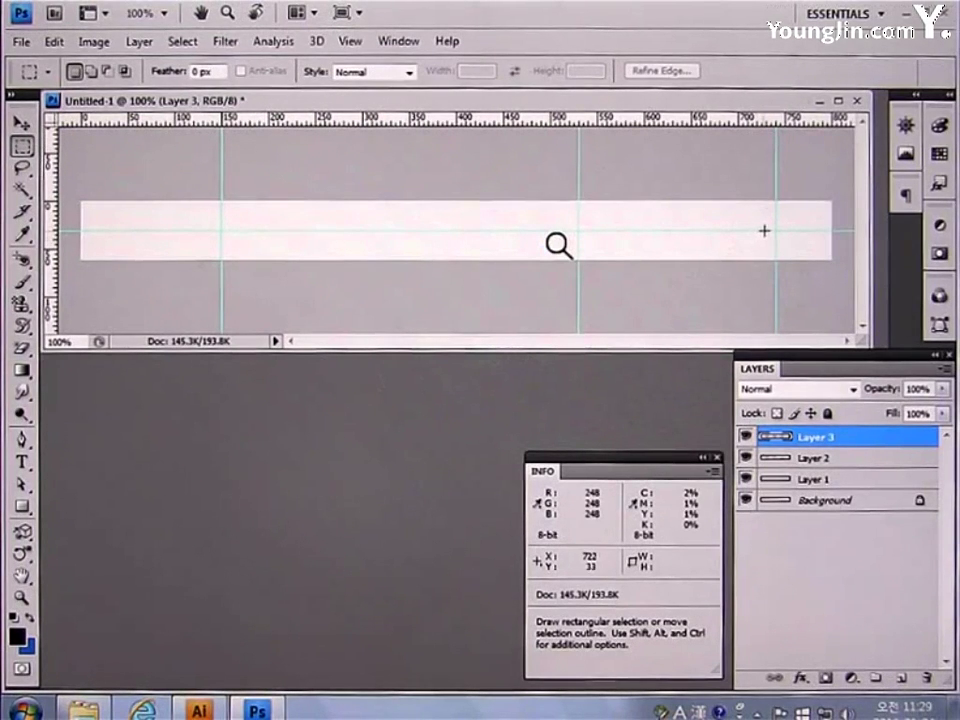
{"action": "left_click_drag", "start_coordinate": [777, 230], "coordinate": [822, 251]}
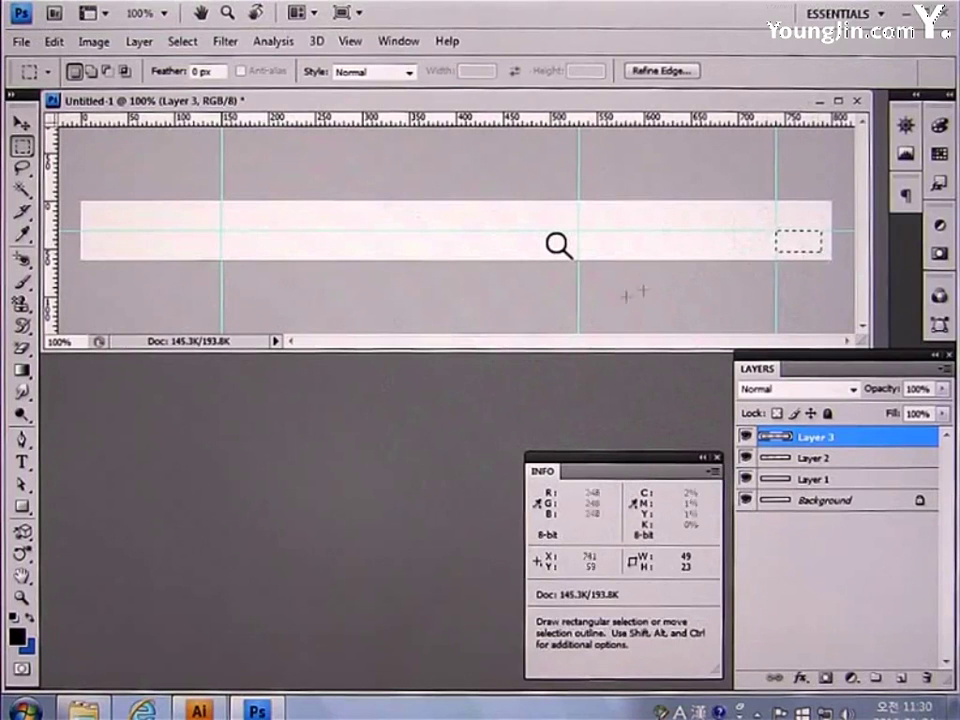
- Set the foreground colour to light grey #F1F1F1
{"action": "left_click", "coordinate": [29, 634]}
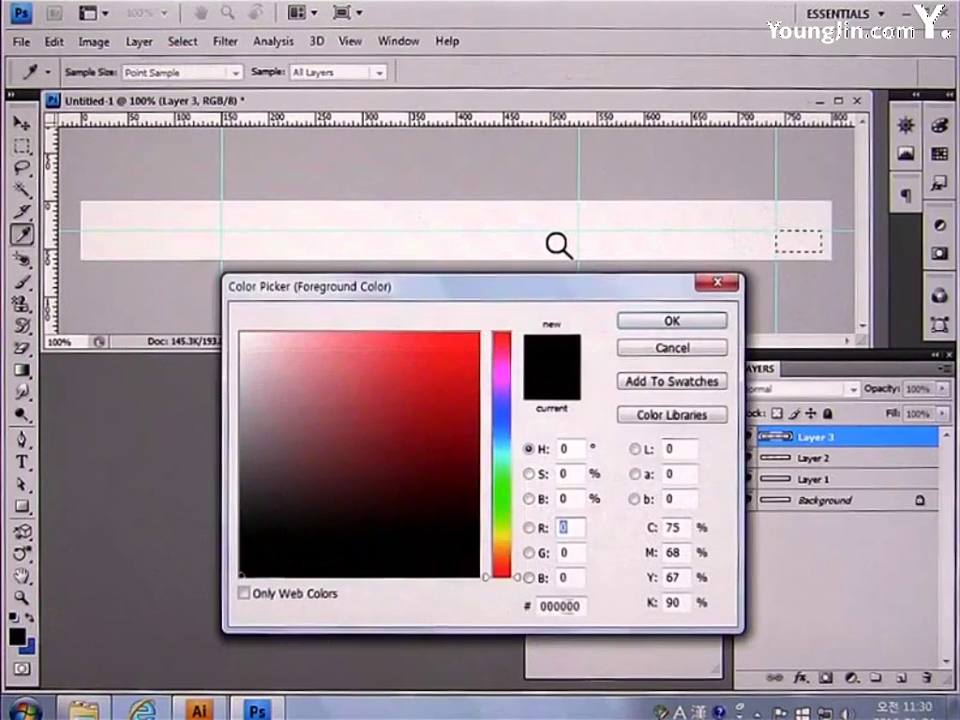
{"action": "double_click", "coordinate": [578, 606]}
{"action": "type", "text": "f1"}
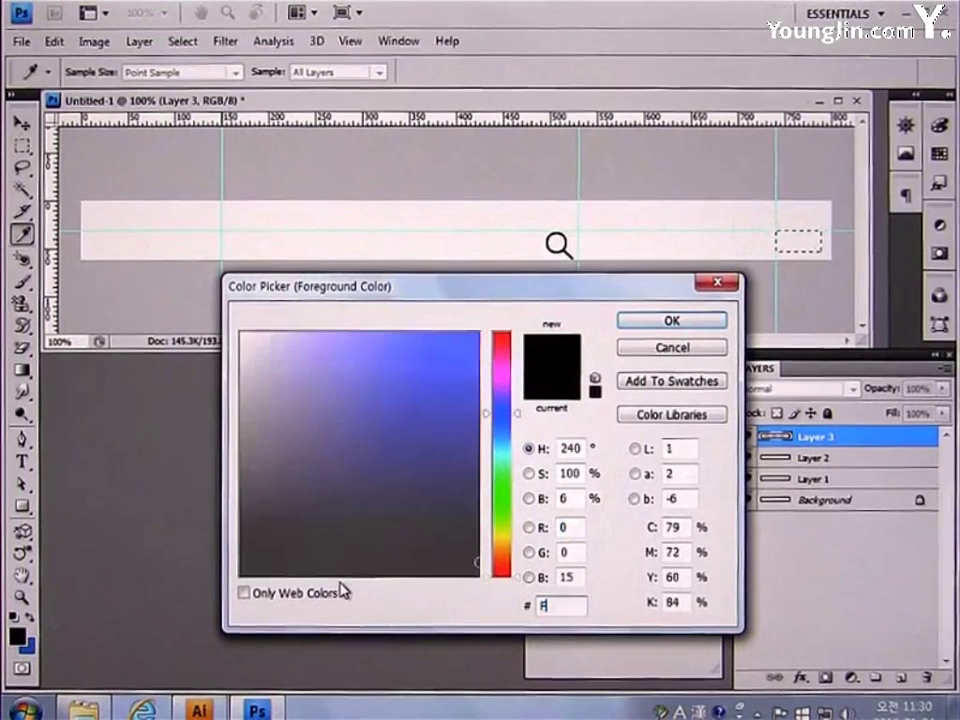
{"action": "type", "text": "f1f"}
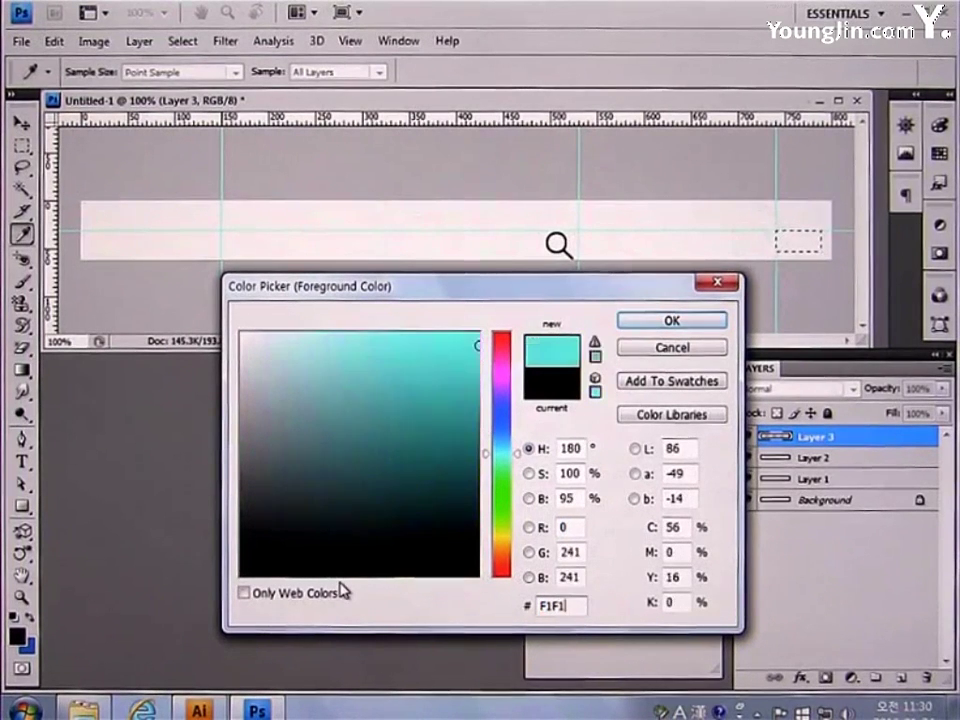
{"action": "type", "text": "1"}
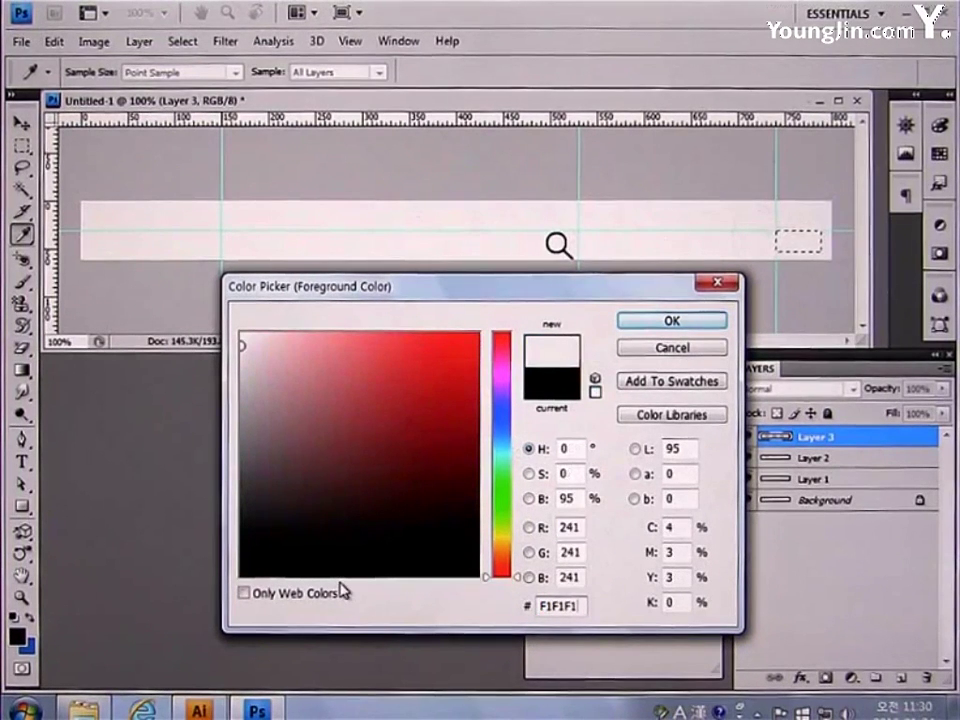
{"action": "left_click", "coordinate": [643, 326]}
{"action": "key", "text": "m"}
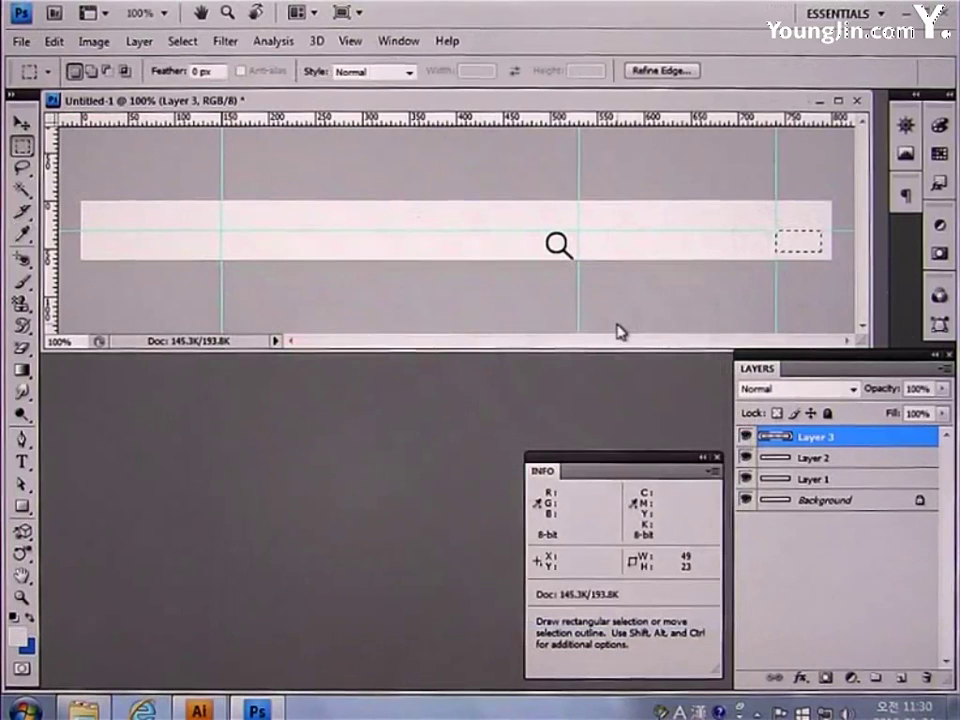
- Fill the rectangular selection with a linear foreground-to-transparent gradient running from its bottom edge upward
{"action": "key", "text": "g"}
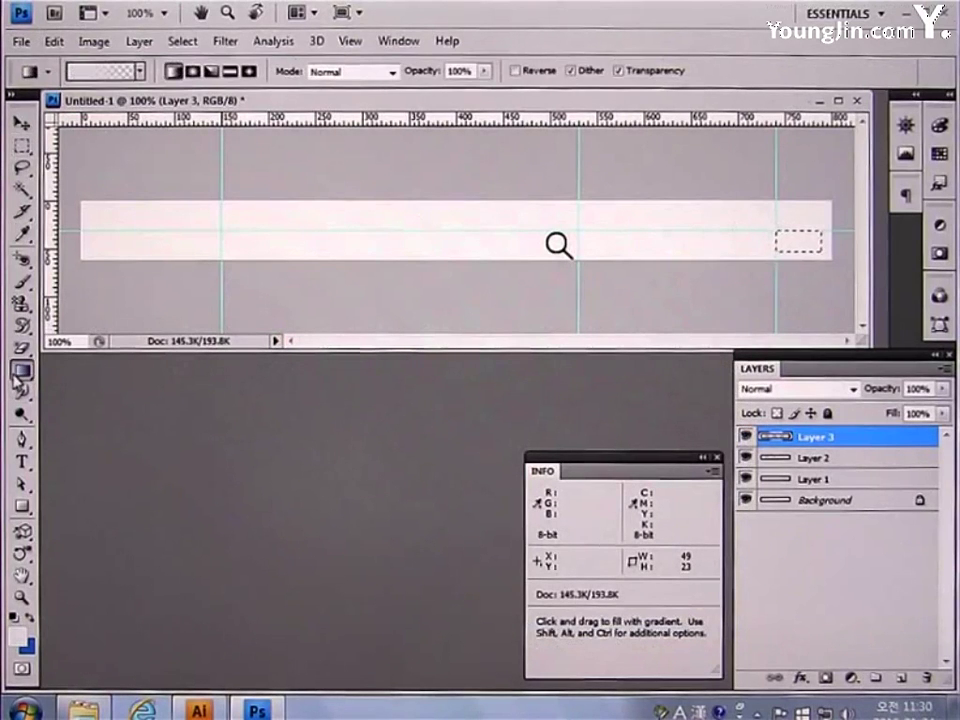
{"action": "left_click", "coordinate": [141, 71]}
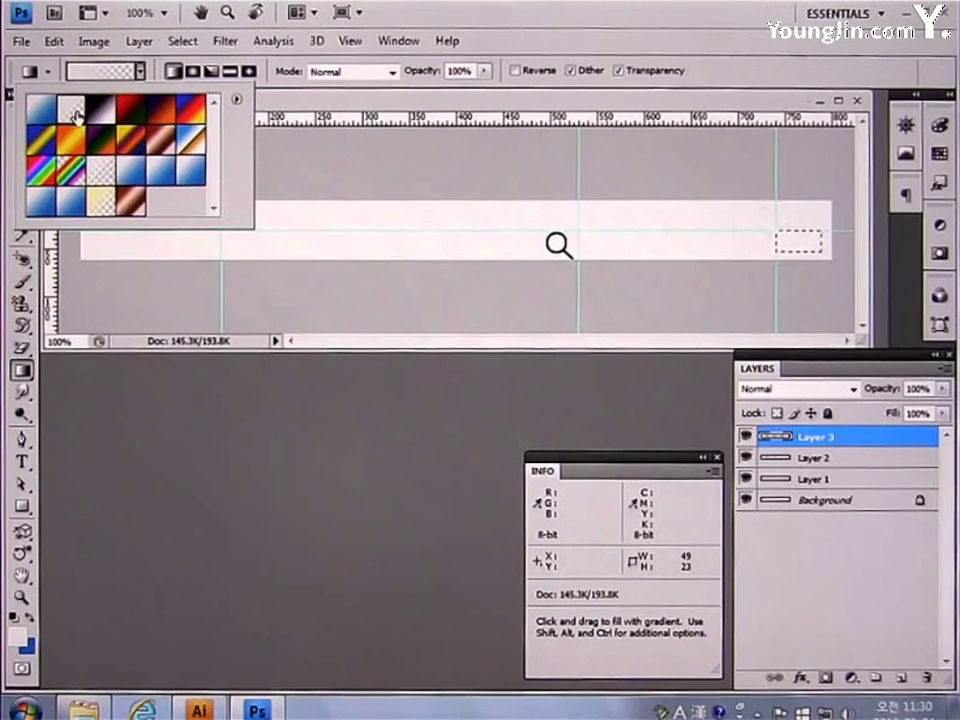
{"action": "left_click", "coordinate": [797, 251]}
{"action": "left_click_drag", "start_coordinate": [801, 255], "coordinate": [800, 226]}
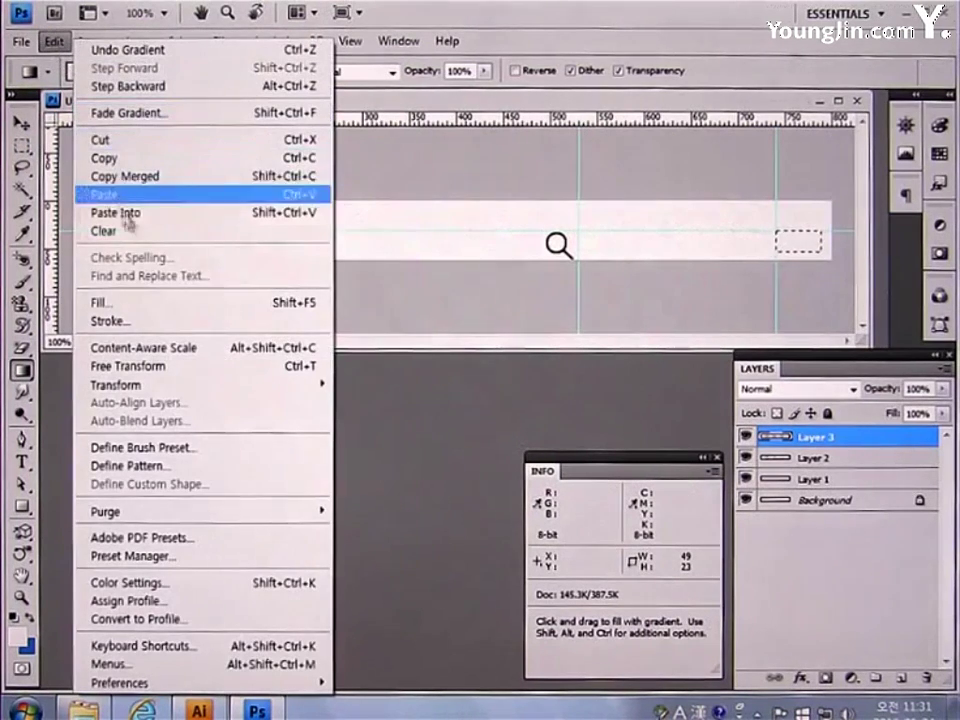
- Stroke the button selection with a 1 px line in grey #A4A4A4 located inside, and deselect it
{"action": "left_click", "coordinate": [133, 322]}
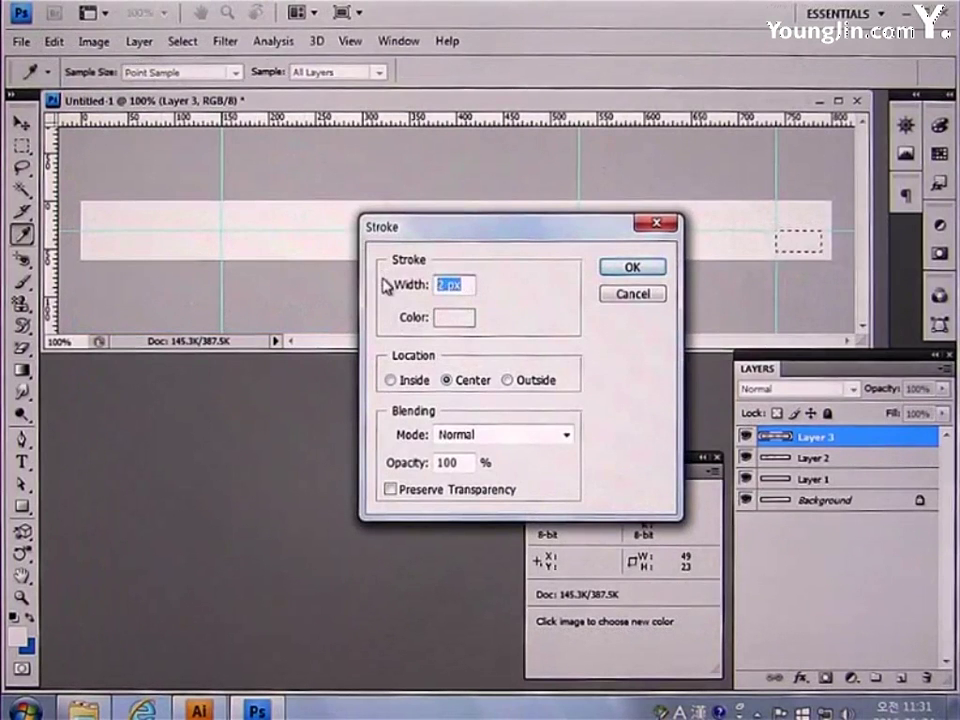
{"action": "type", "text": "1"}
{"action": "left_click", "coordinate": [445, 318]}
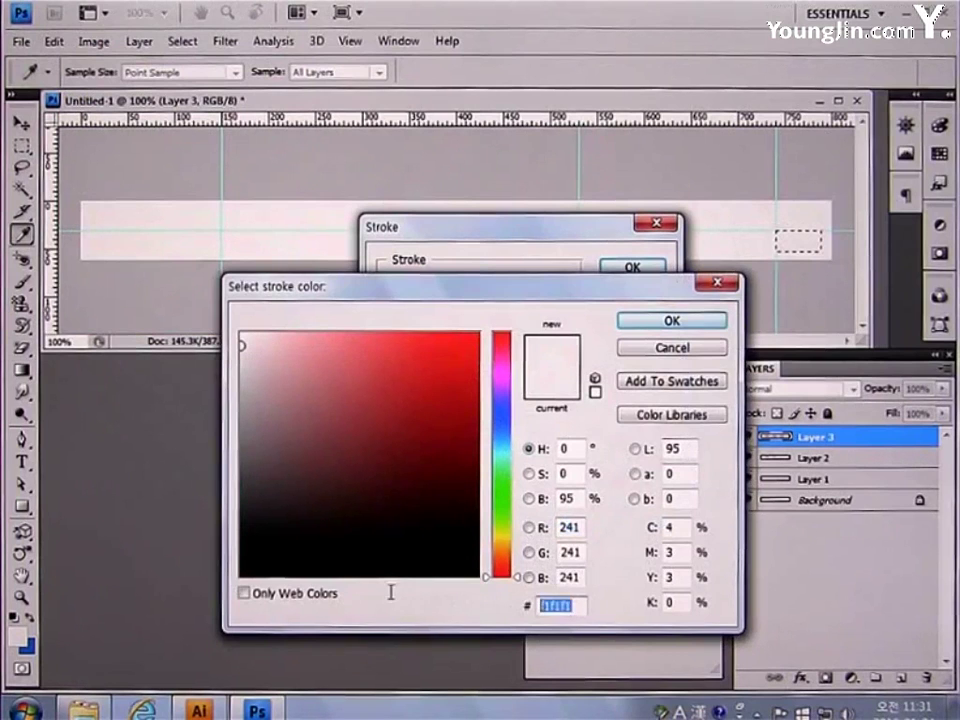
{"action": "type", "text": "A4A4"}
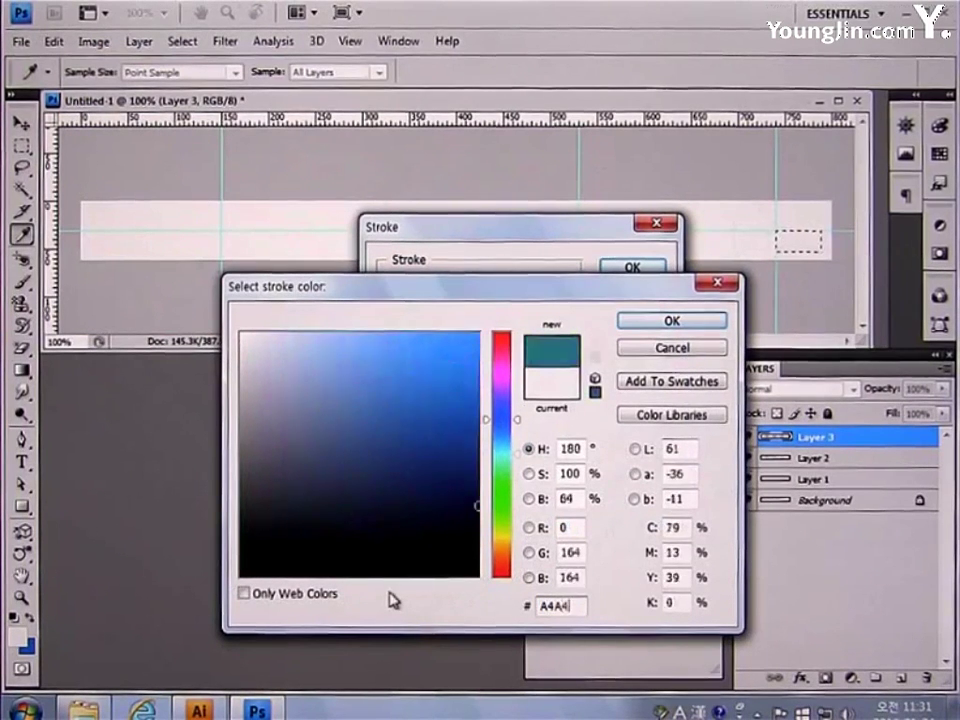
{"action": "type", "text": "A4"}
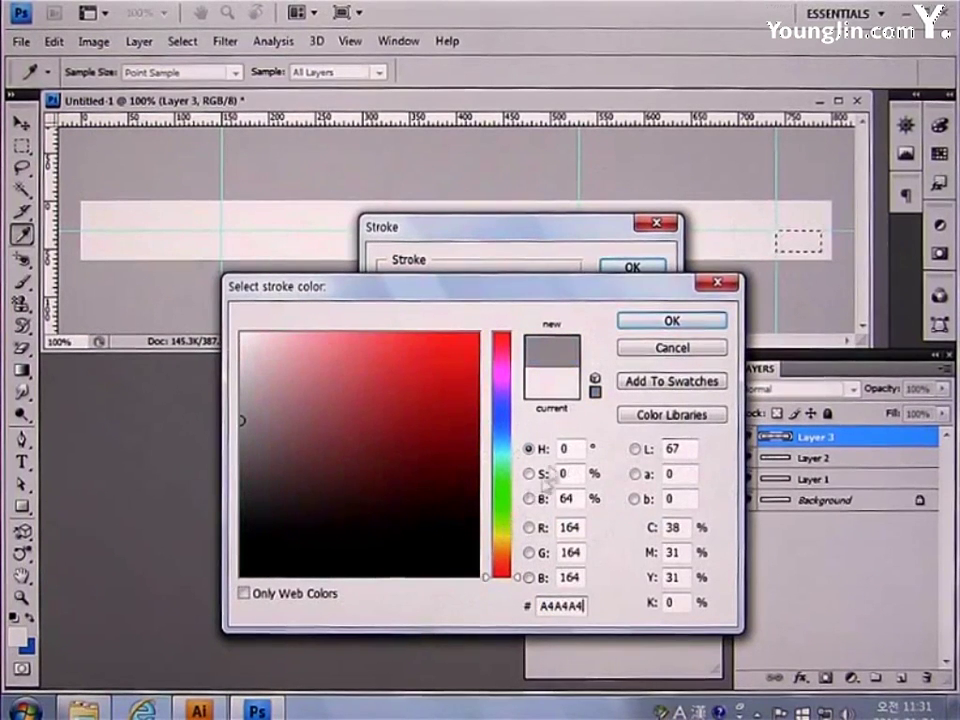
{"action": "left_click", "coordinate": [660, 321]}
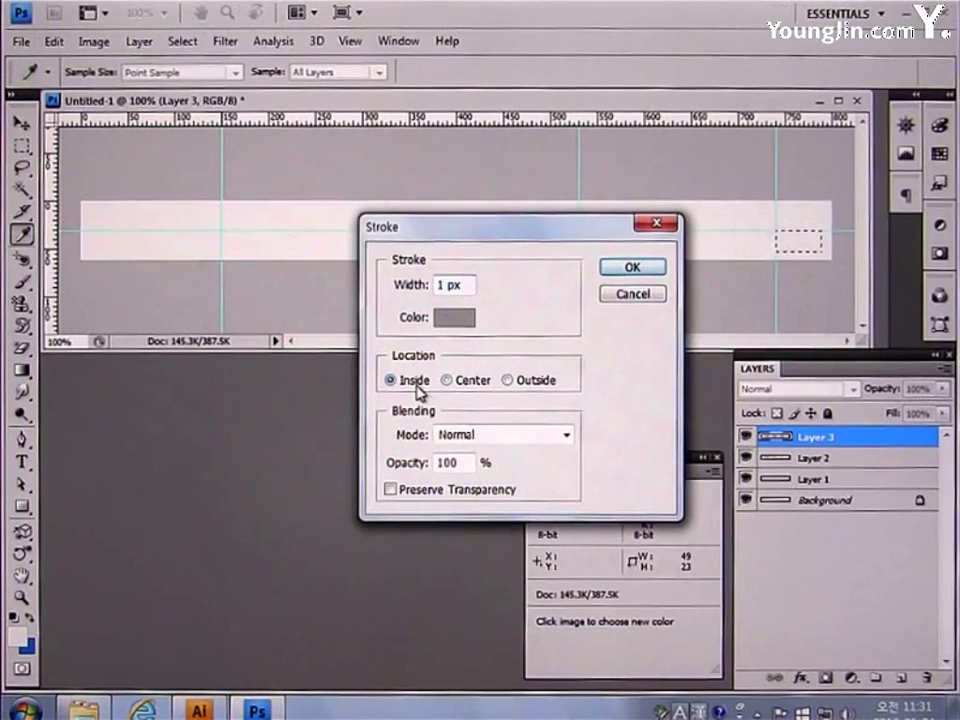
{"action": "left_click", "coordinate": [620, 269]}
{"action": "key", "text": "g"}
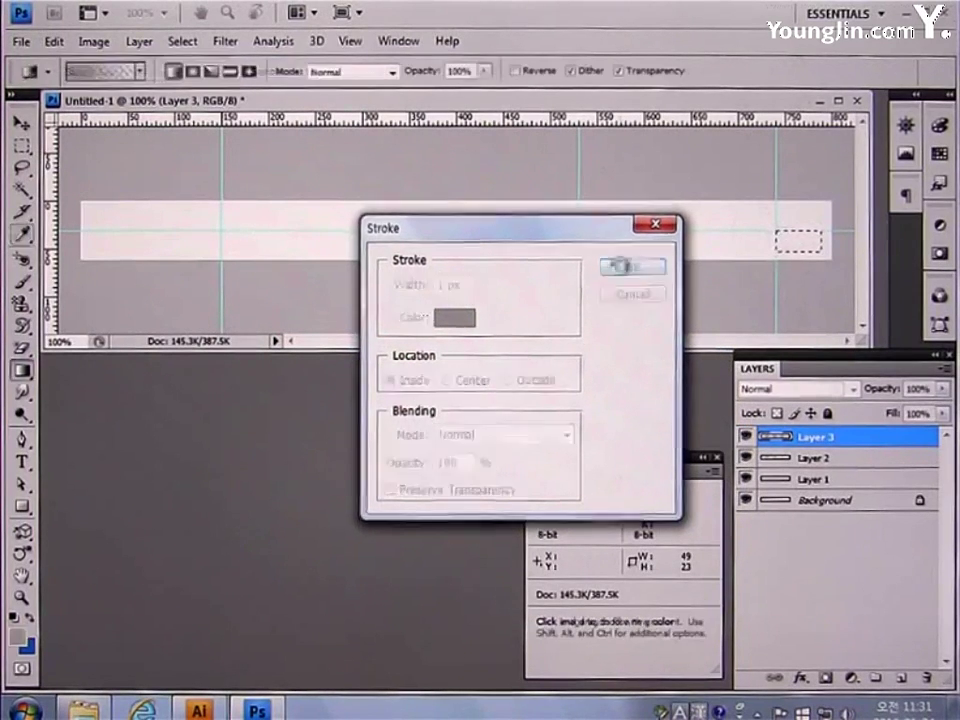
{"action": "key", "text": "ctrl+d"}
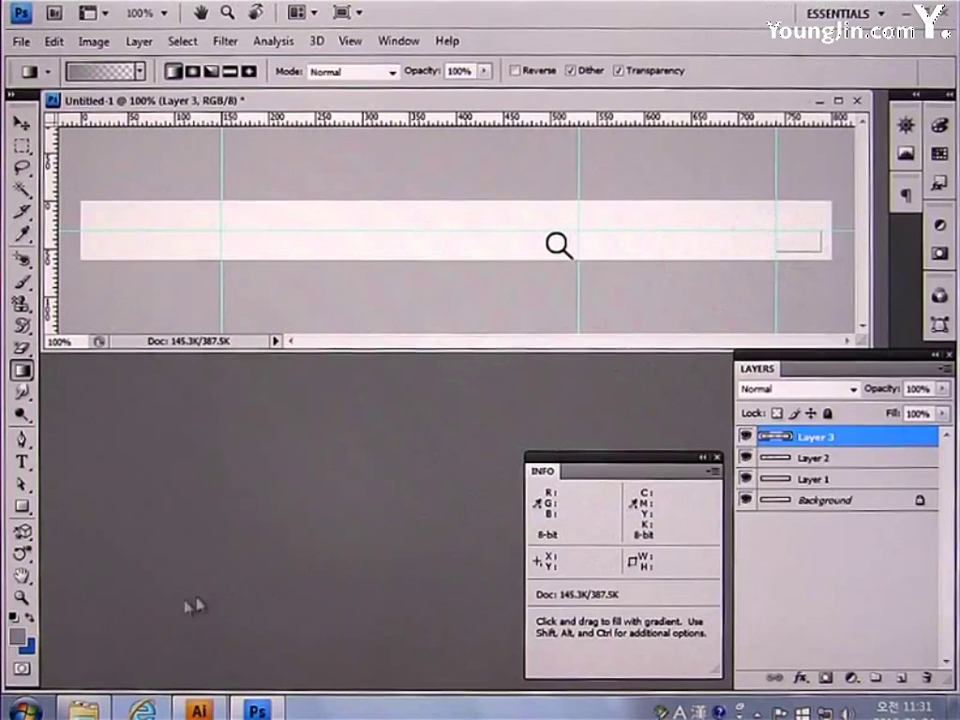
- Set up horizontal type for the button label in Dotum at 13 pt with faux bold
{"action": "left_click", "coordinate": [21, 597]}
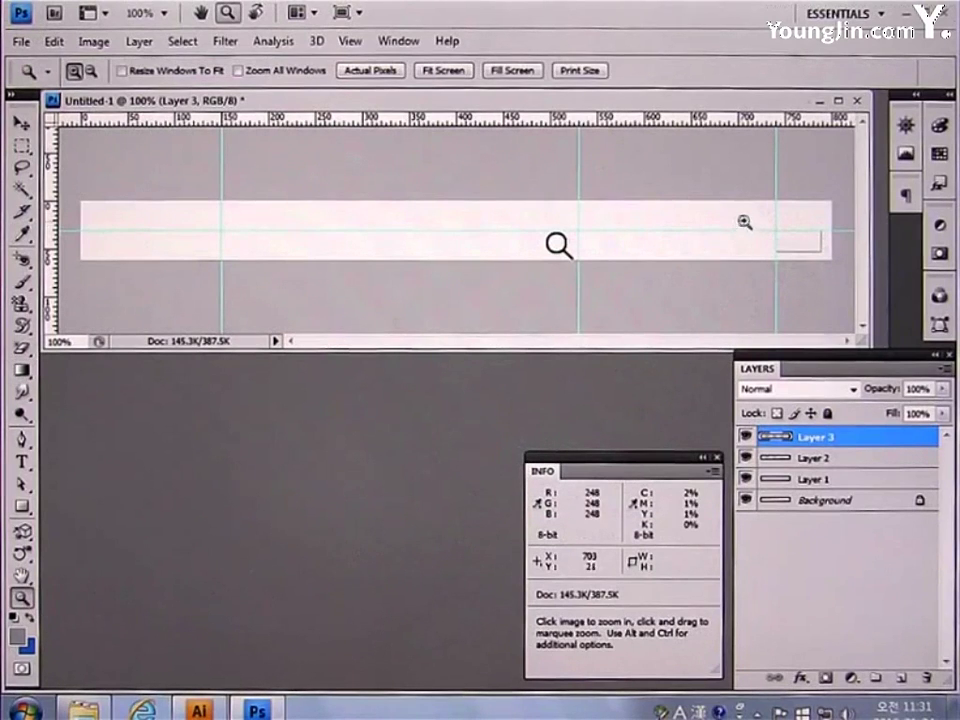
{"action": "left_click_drag", "start_coordinate": [744, 222], "coordinate": [838, 269]}
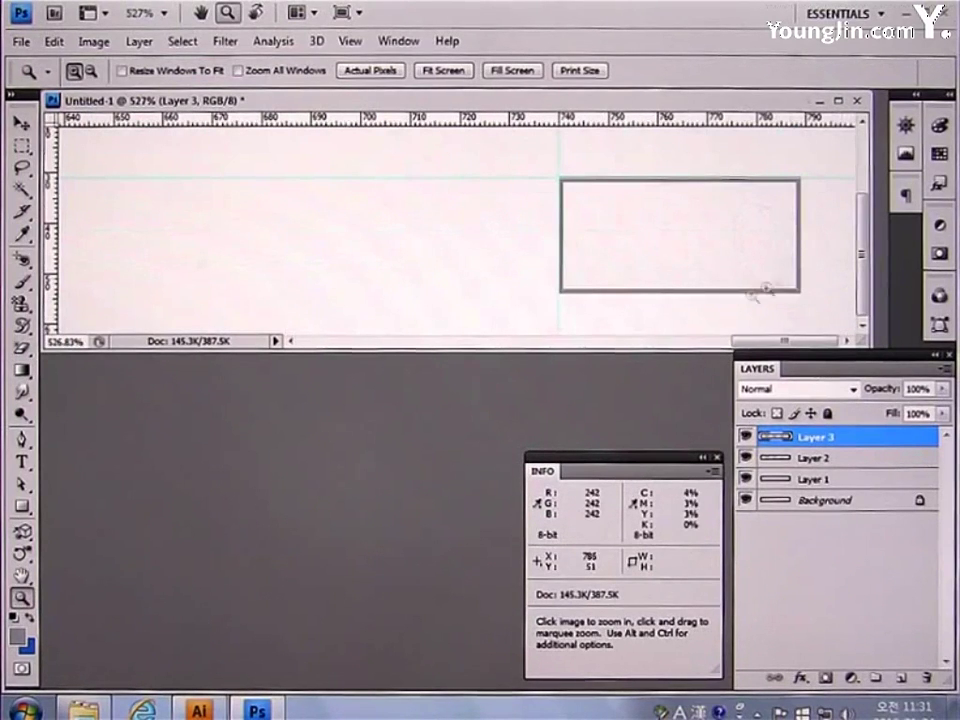
{"action": "left_click", "coordinate": [21, 463]}
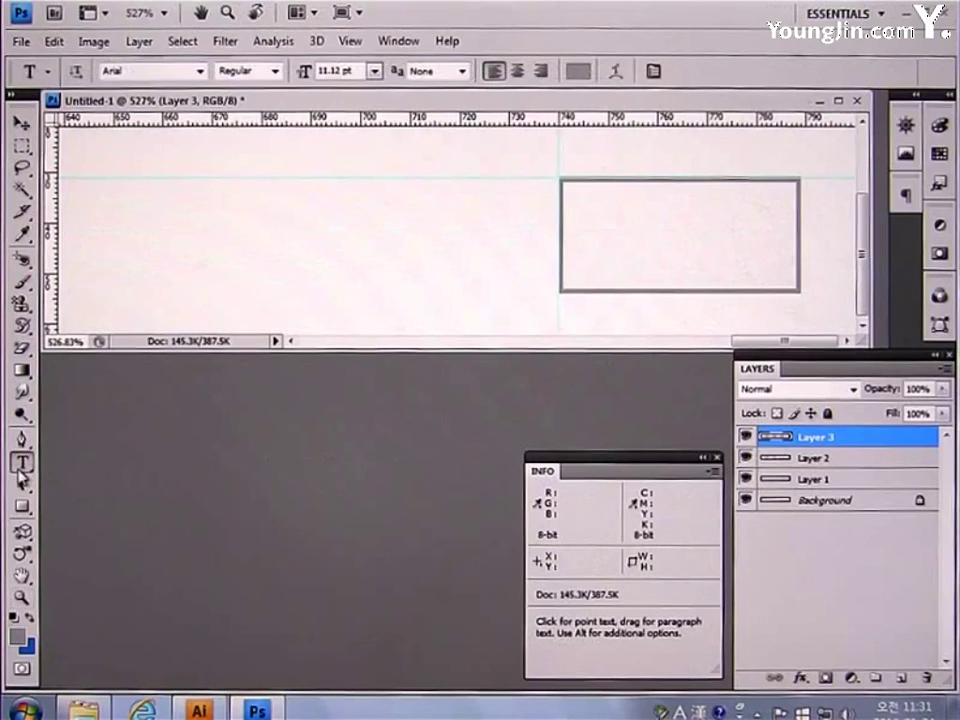
{"action": "left_click", "coordinate": [398, 42]}
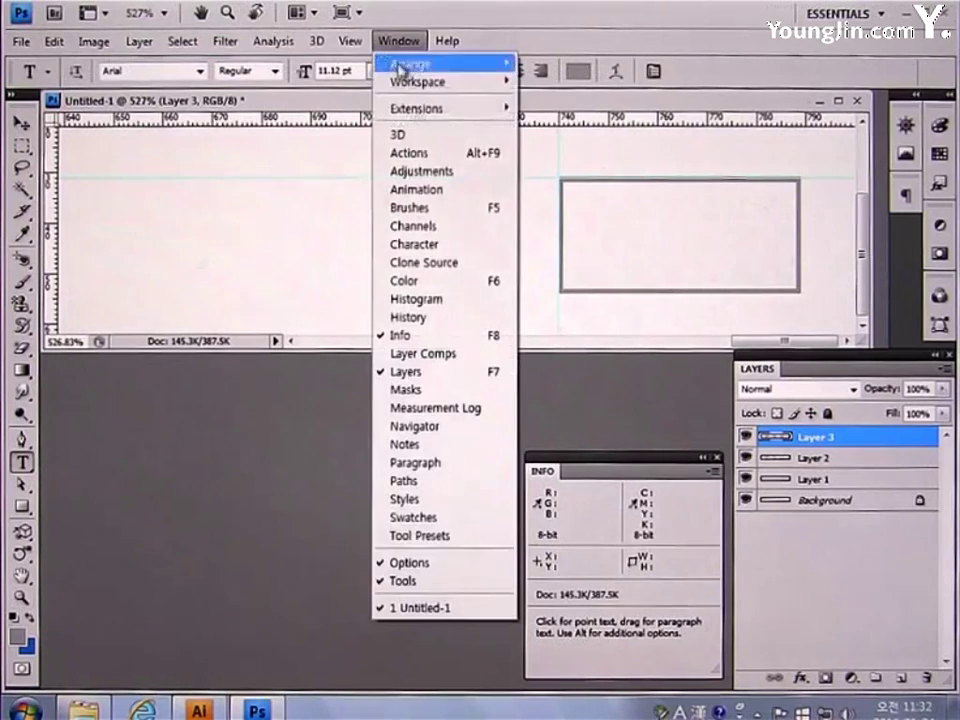
{"action": "left_click", "coordinate": [410, 243]}
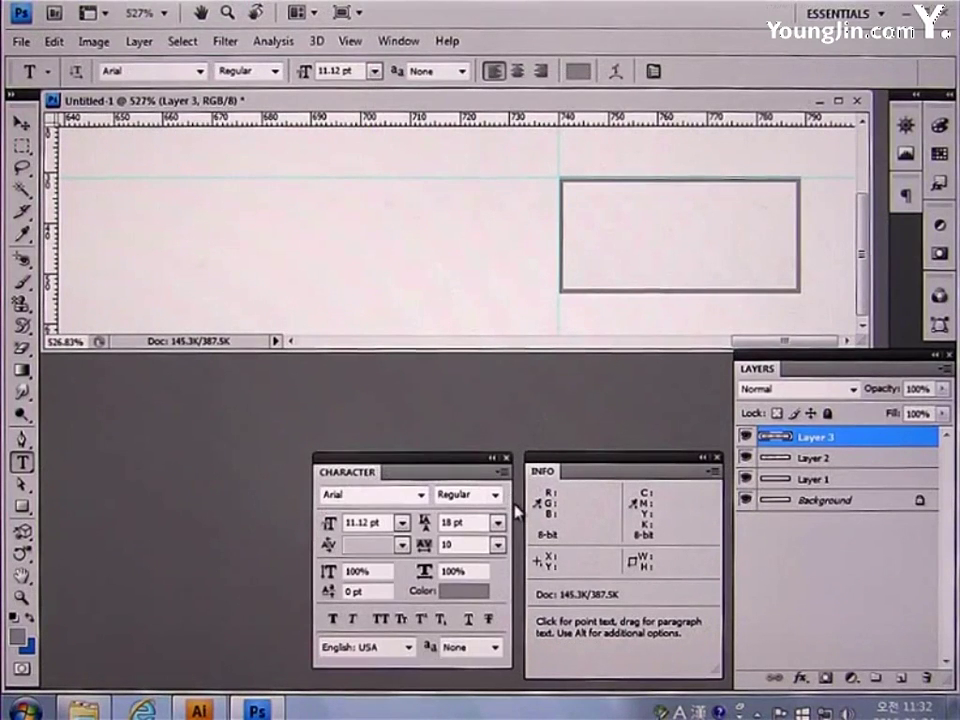
{"action": "left_click", "coordinate": [421, 494]}
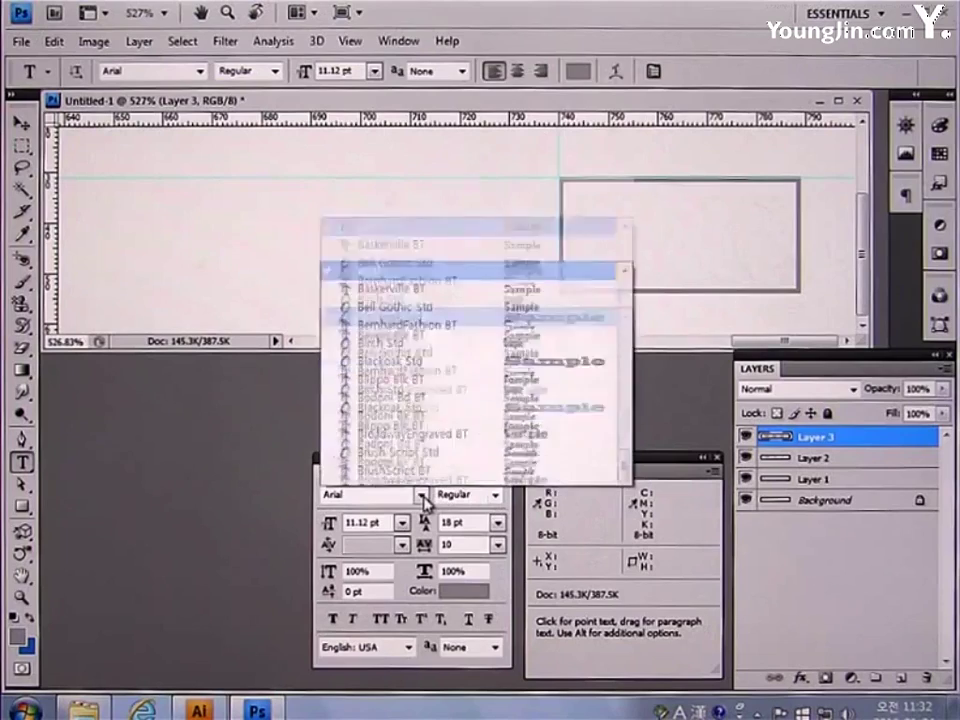
{"action": "left_click_drag", "start_coordinate": [624, 216], "coordinate": [626, 50]}
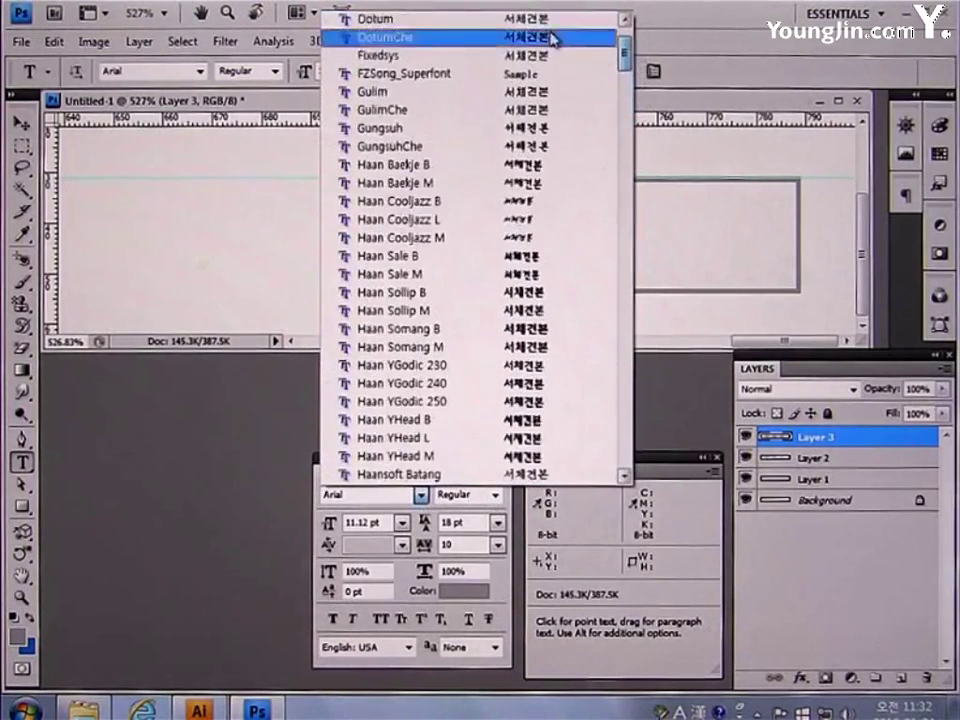
{"action": "left_click", "coordinate": [491, 28]}
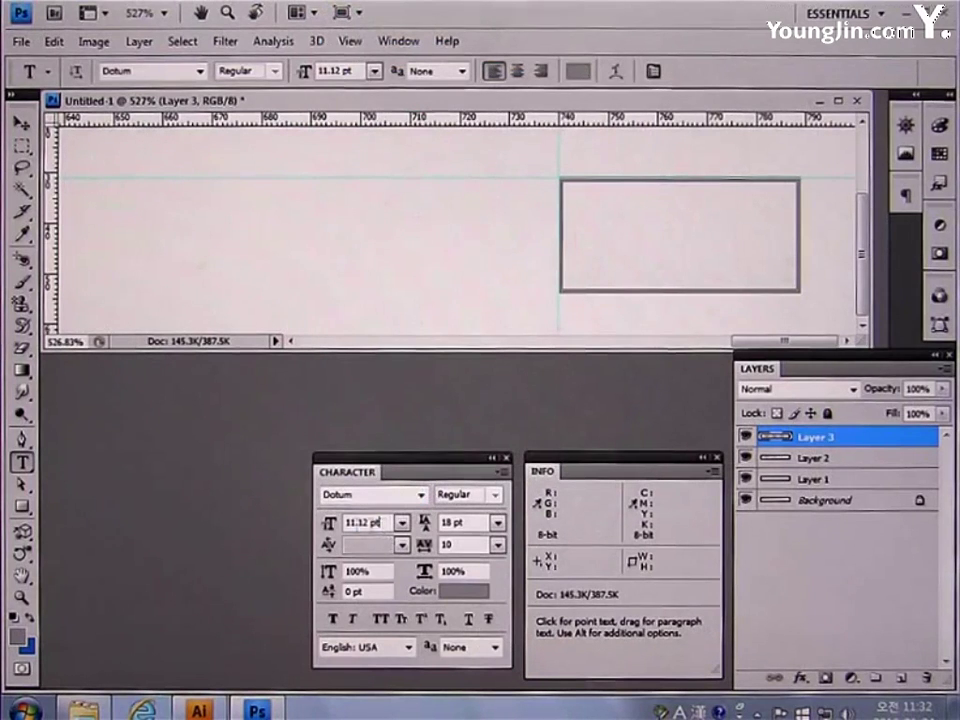
{"action": "type", "text": "13"}
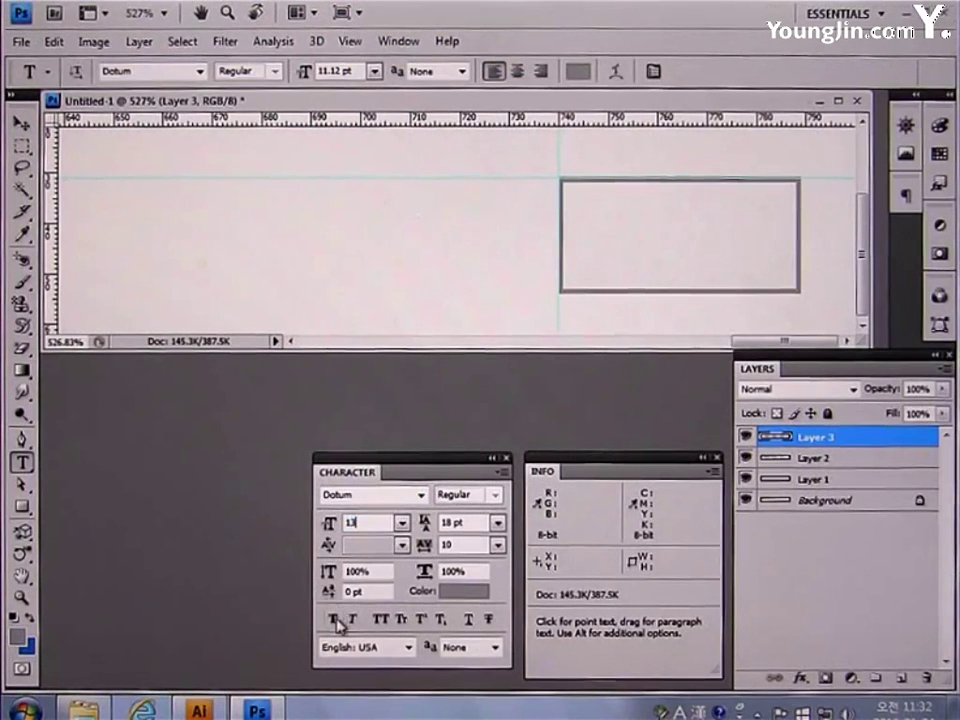
- Set the text colour to dark grey #636363
{"action": "left_click", "coordinate": [447, 593]}
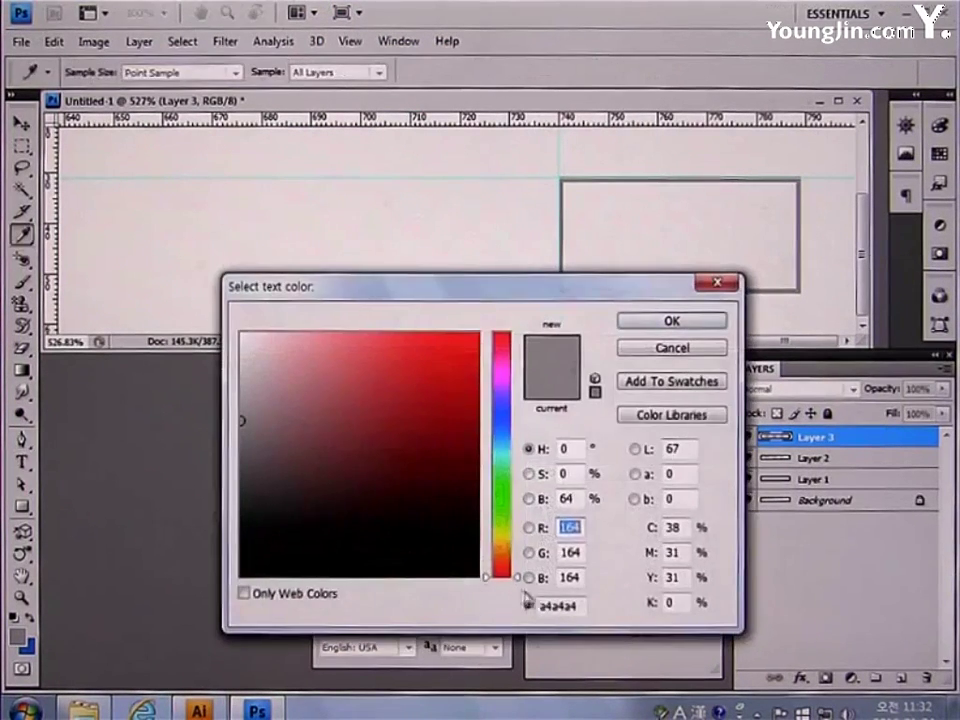
{"action": "double_click", "coordinate": [581, 605]}
{"action": "type", "text": "636363"}
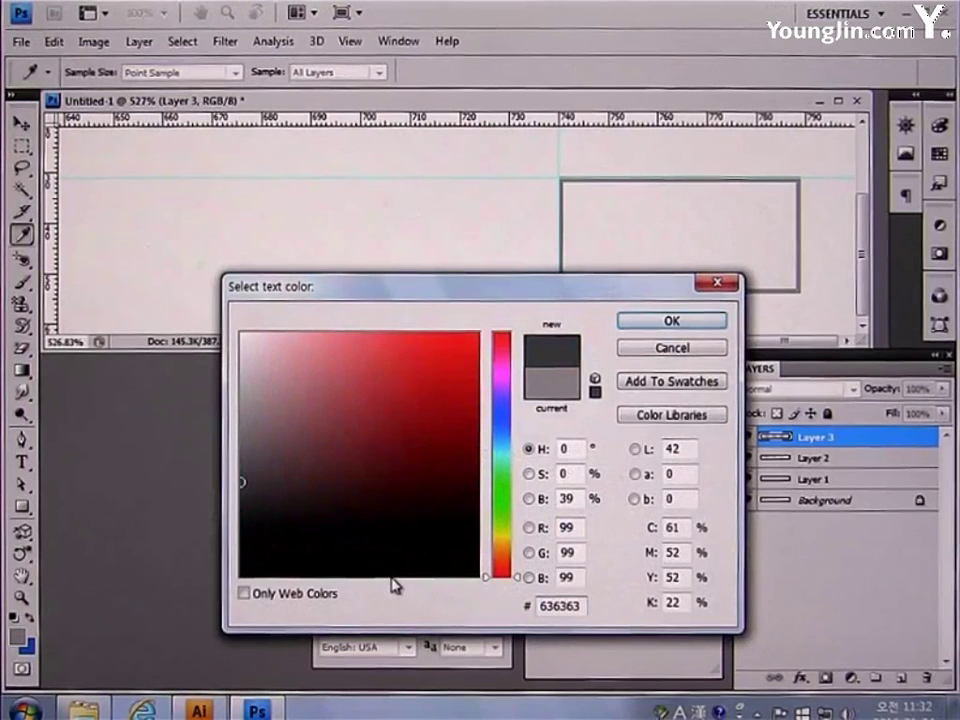
{"action": "left_click", "coordinate": [650, 321]}
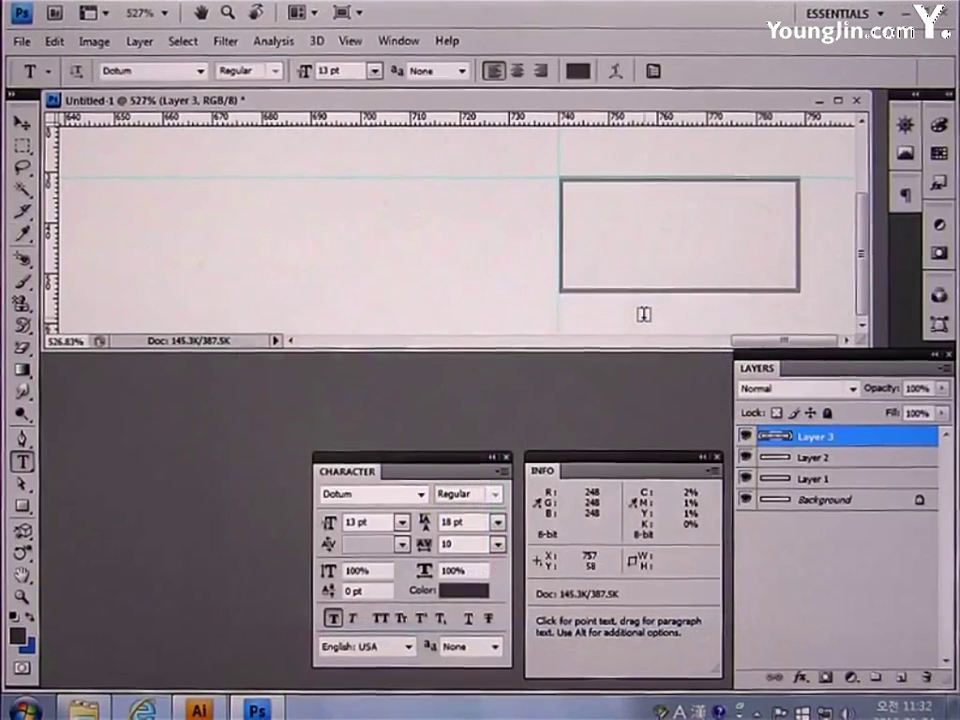
- Add the label "검색" inside the outlined button, centre it there, and return to 100% zoom
{"action": "left_click", "coordinate": [598, 238]}
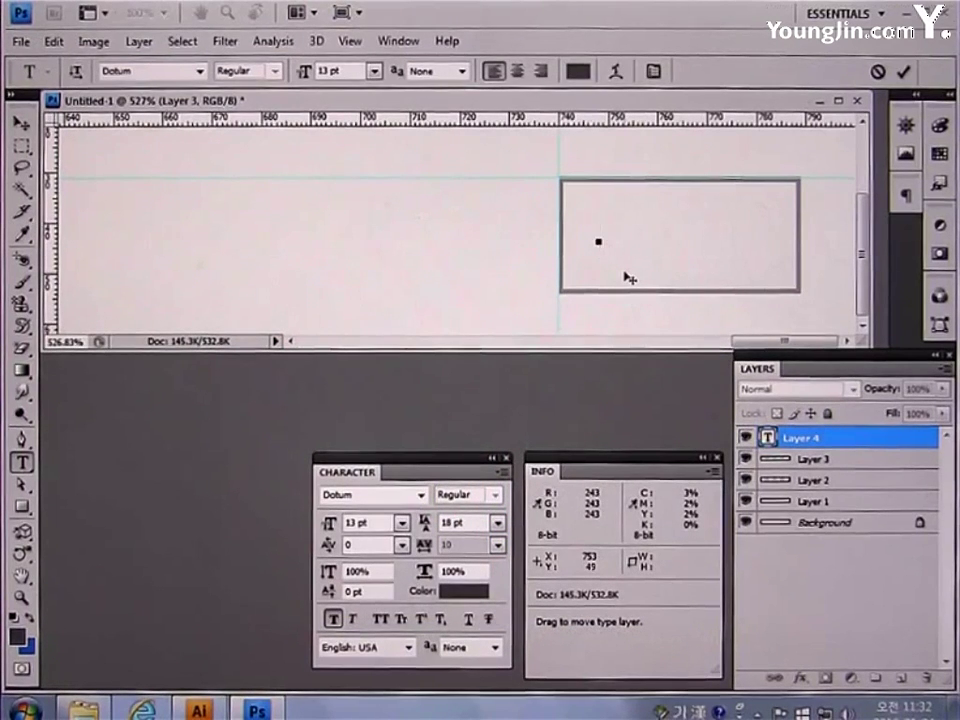
{"action": "type", "text": "검색"}
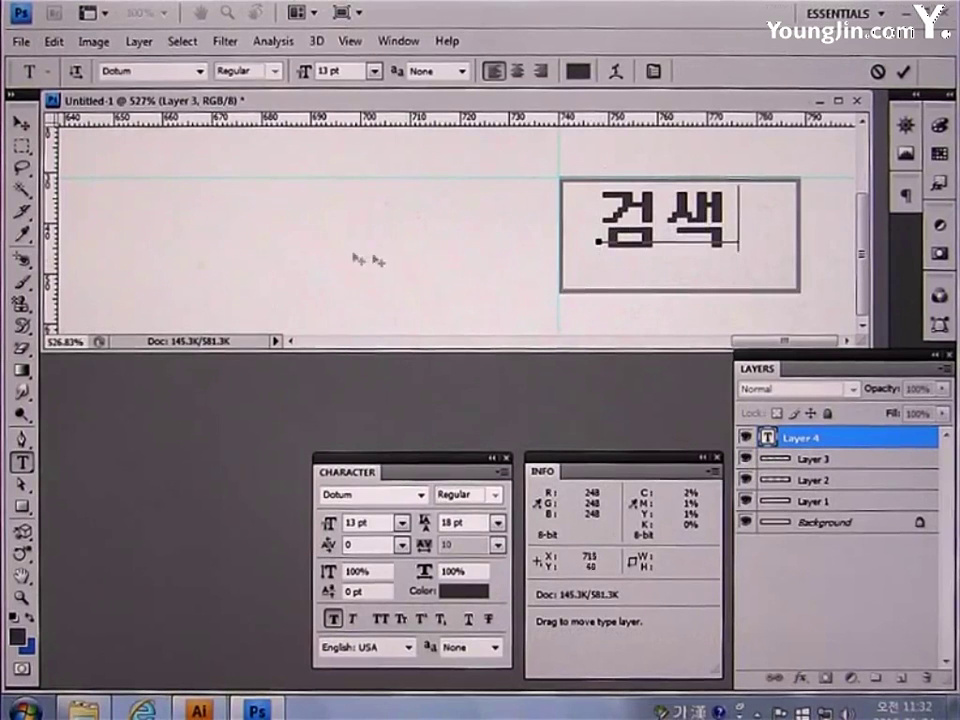
{"action": "left_click", "coordinate": [21, 122]}
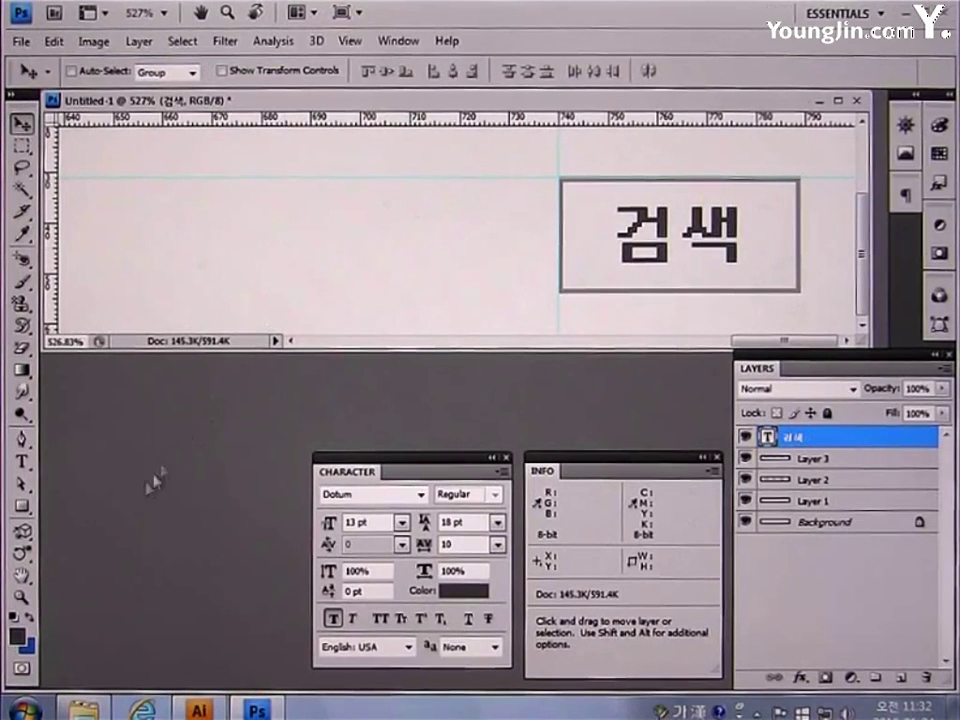
{"action": "double_click", "coordinate": [21, 598]}
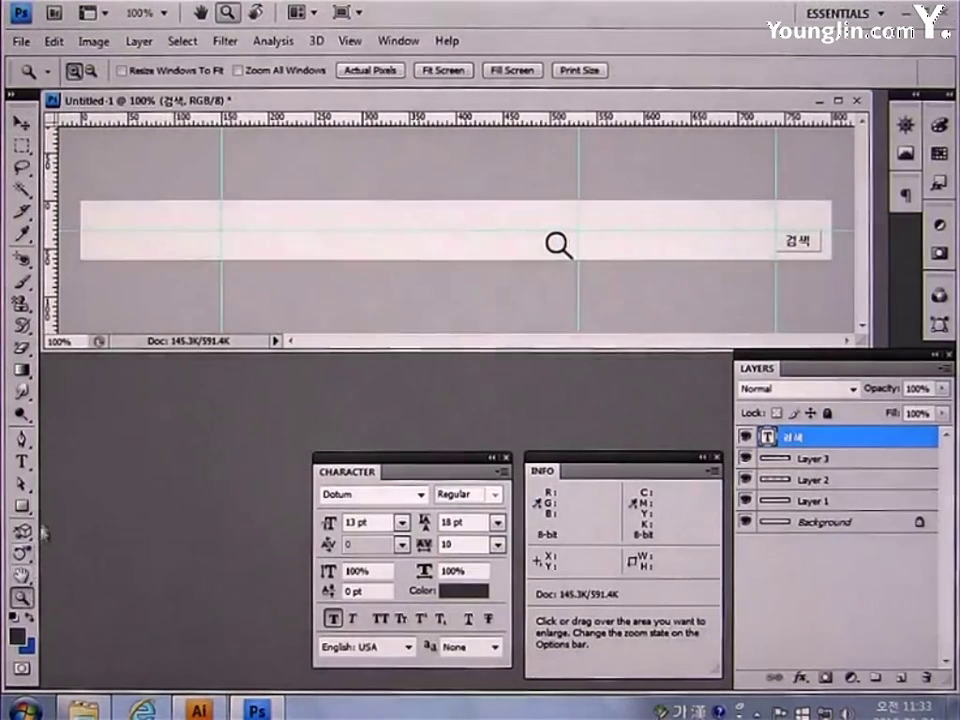
- Start a new text line above the horizontal guide, between the magnifier and the button, in Arial at 11.12 pt
{"action": "left_click", "coordinate": [21, 462]}
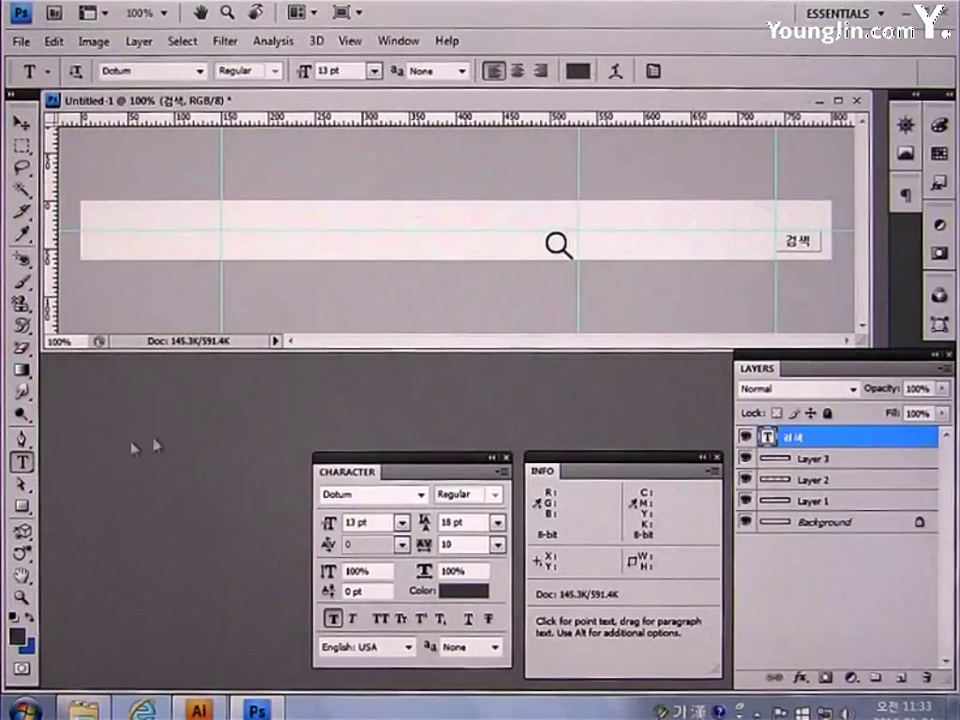
{"action": "left_click", "coordinate": [678, 215]}
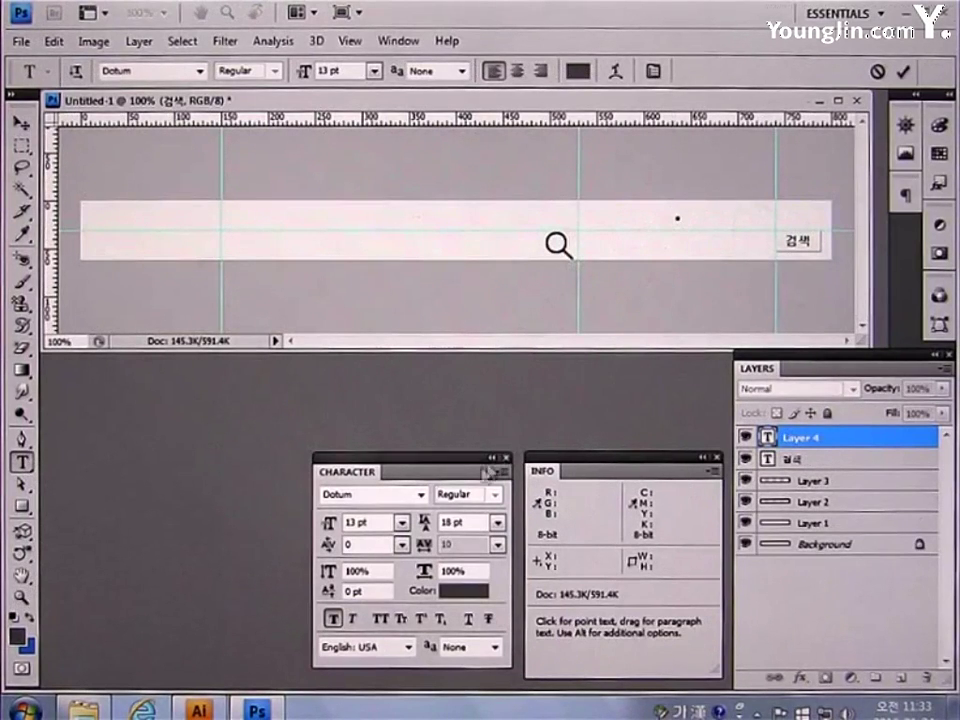
{"action": "left_click", "coordinate": [422, 494]}
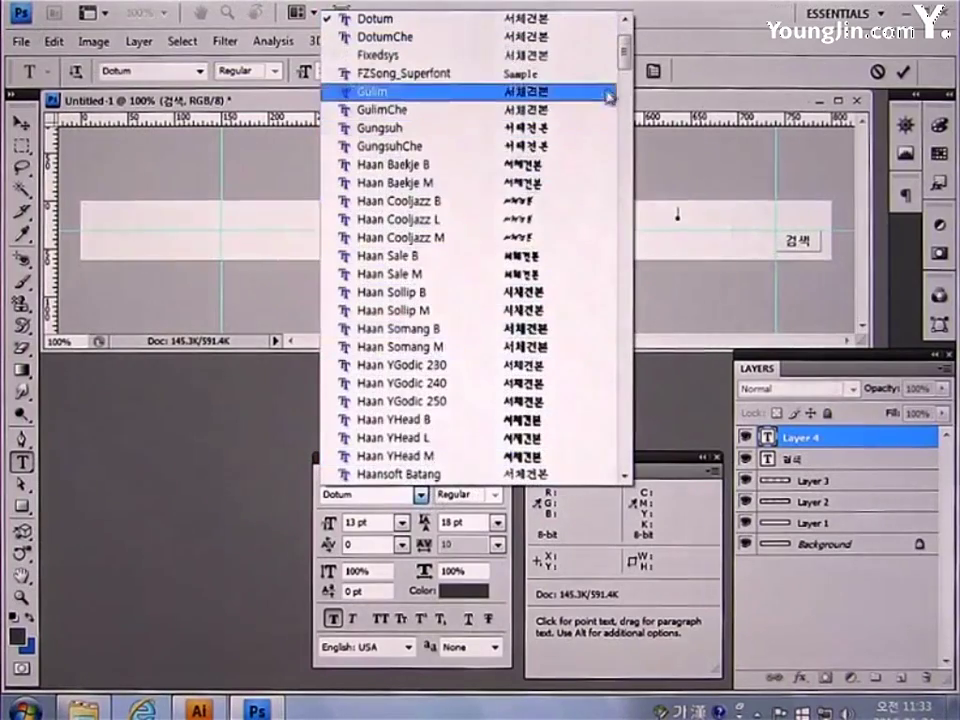
{"action": "left_click_drag", "start_coordinate": [623, 52], "coordinate": [620, 200]}
{"action": "left_click", "coordinate": [466, 224]}
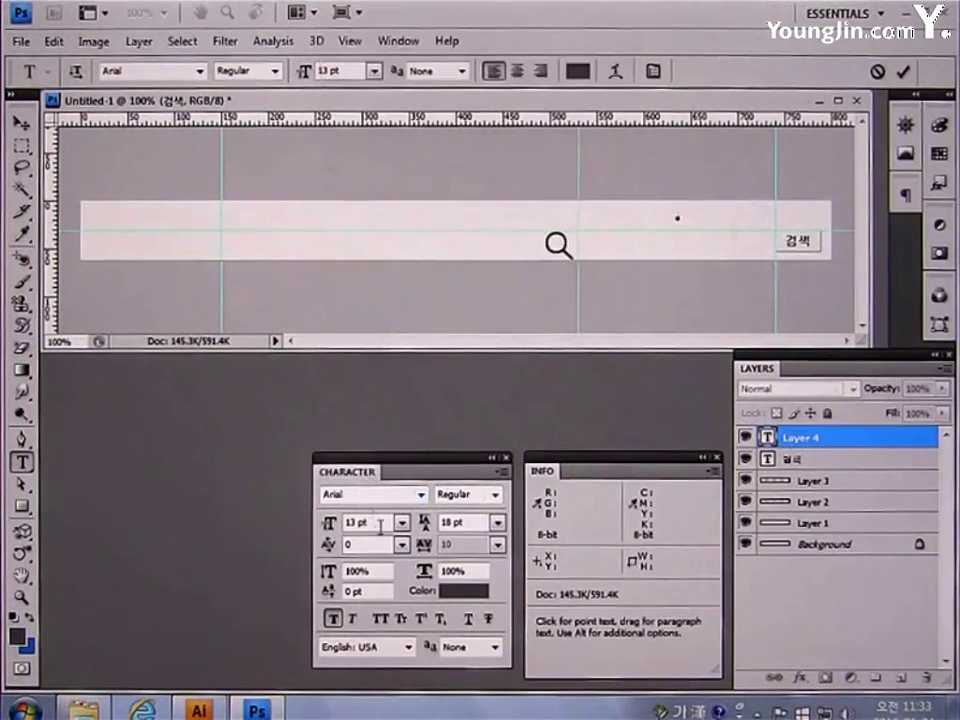
{"action": "key", "text": "Tab"}
{"action": "key", "text": "Tab"}
{"action": "type", "text": "11"}
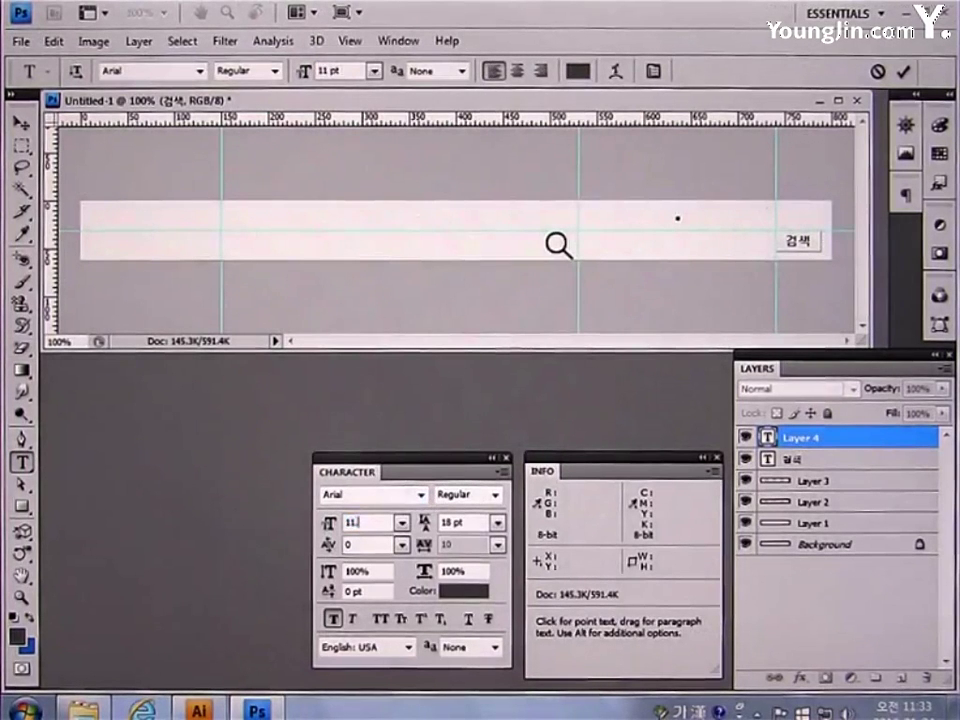
- Set the new text line's colour to mid grey #949494
{"action": "left_click", "coordinate": [470, 591]}
{"action": "left_click", "coordinate": [583, 607]}
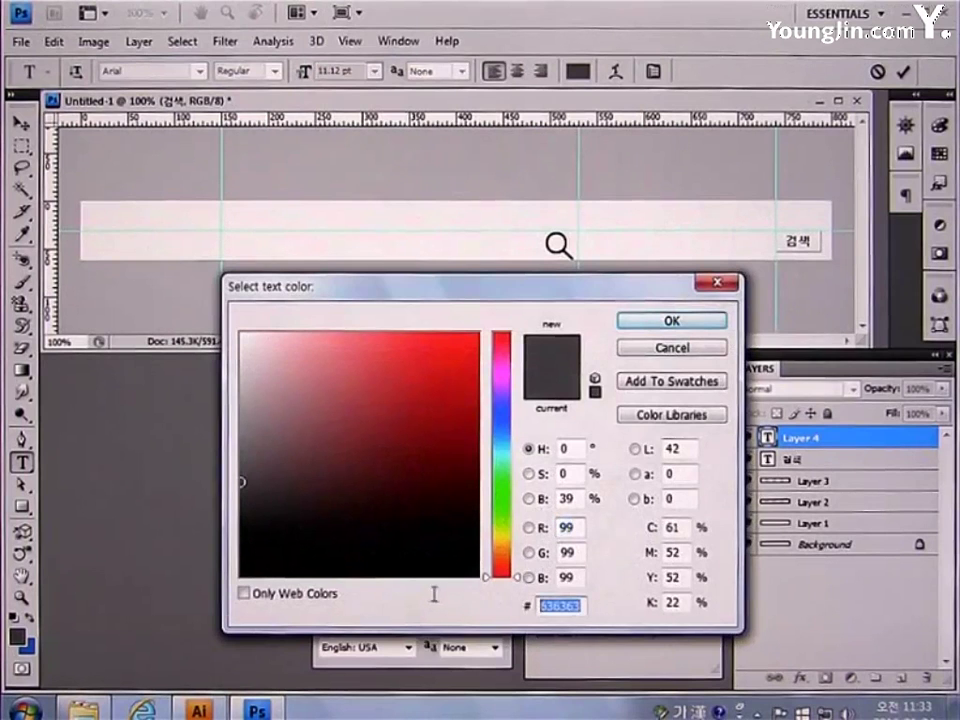
{"action": "type", "text": "949494"}
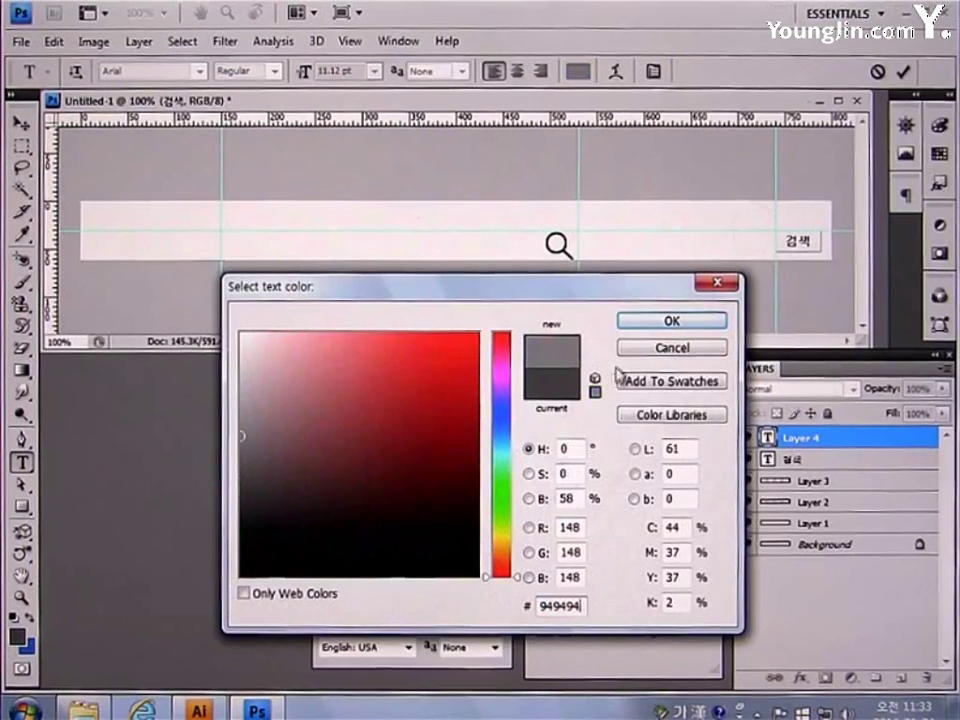
{"action": "left_click", "coordinate": [643, 322]}
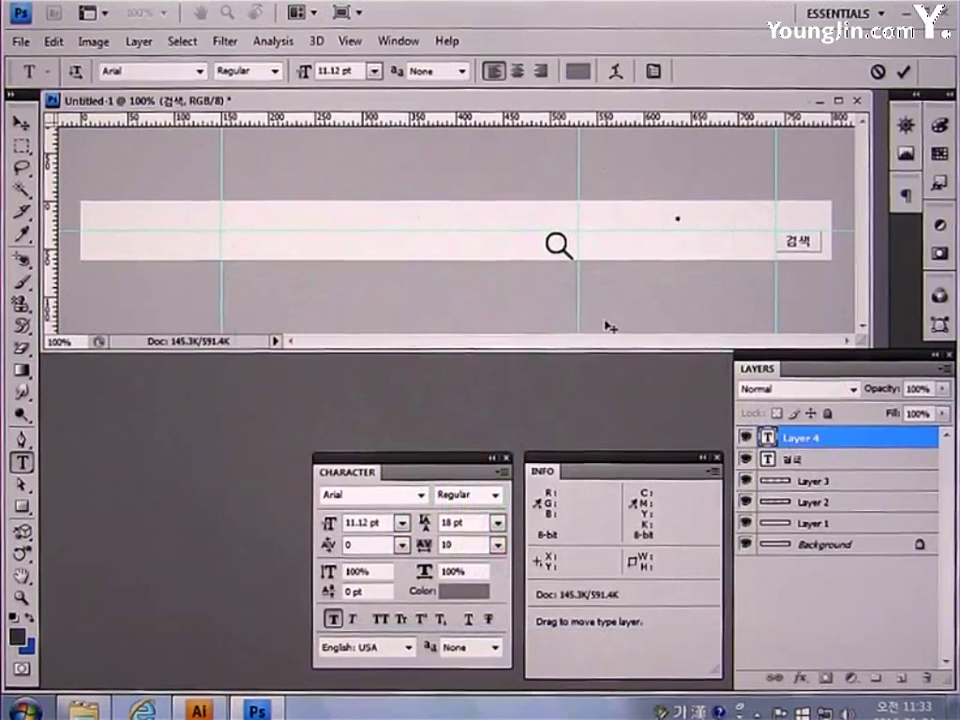
- Enter the utility menu text "Home Sitemap Contact" on one line, with wide gaps between the words
{"action": "type", "text": "비 SB"}
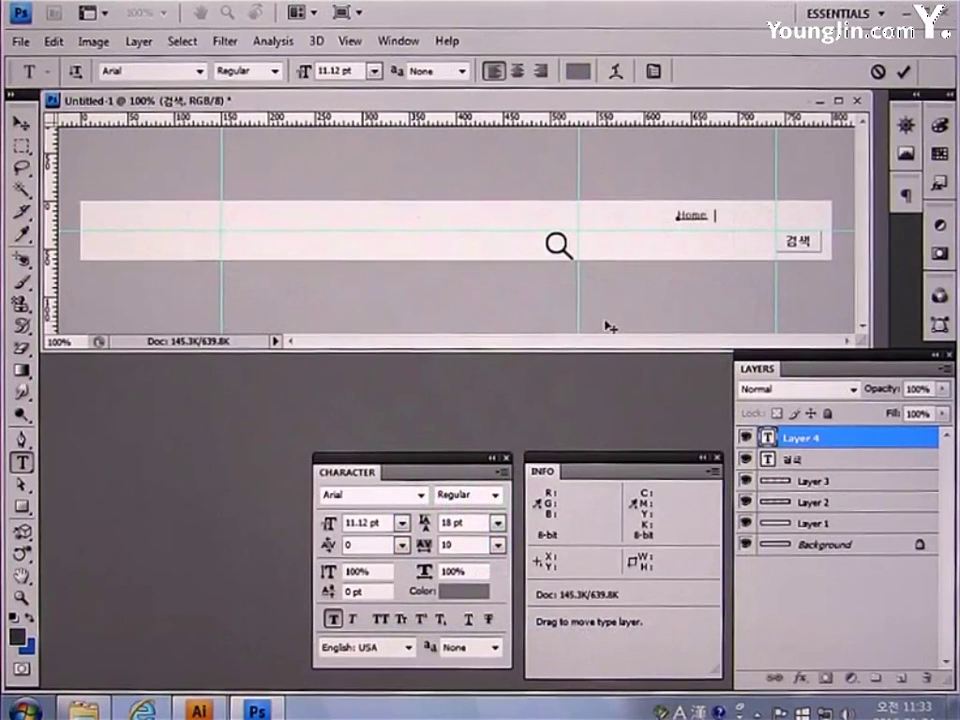
{"action": "type", "text": "map  C"}
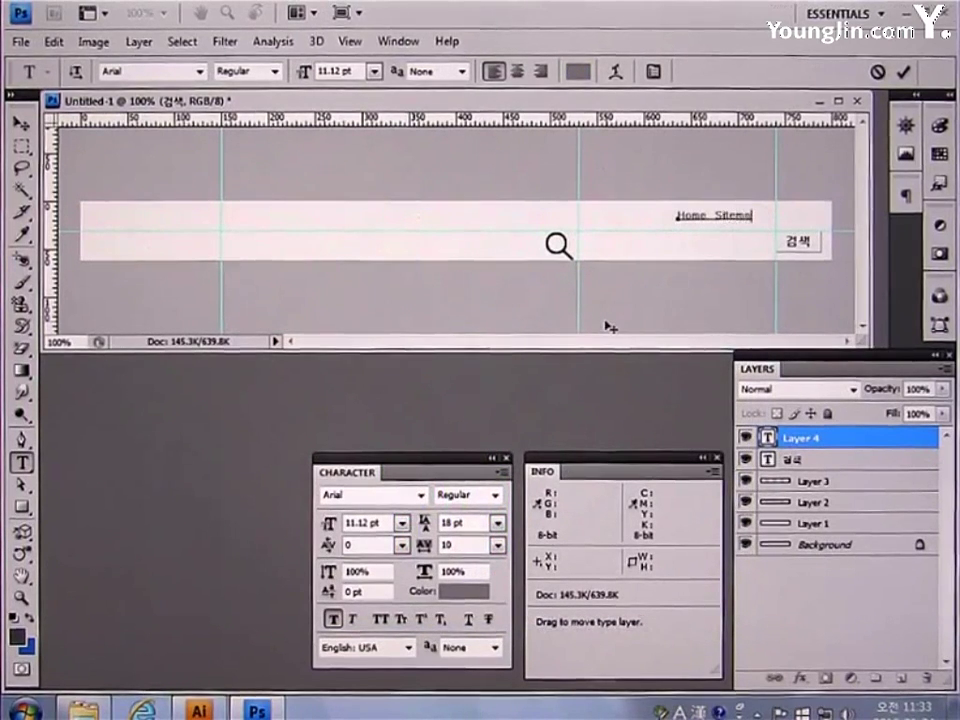
{"action": "type", "text": "ont"}
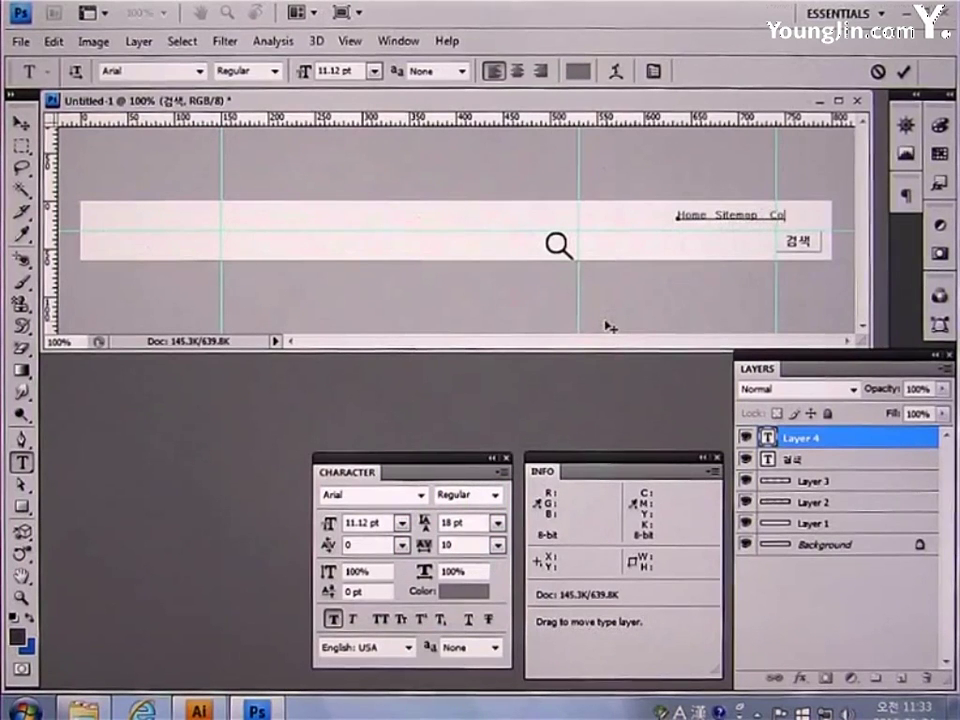
{"action": "type", "text": "act"}
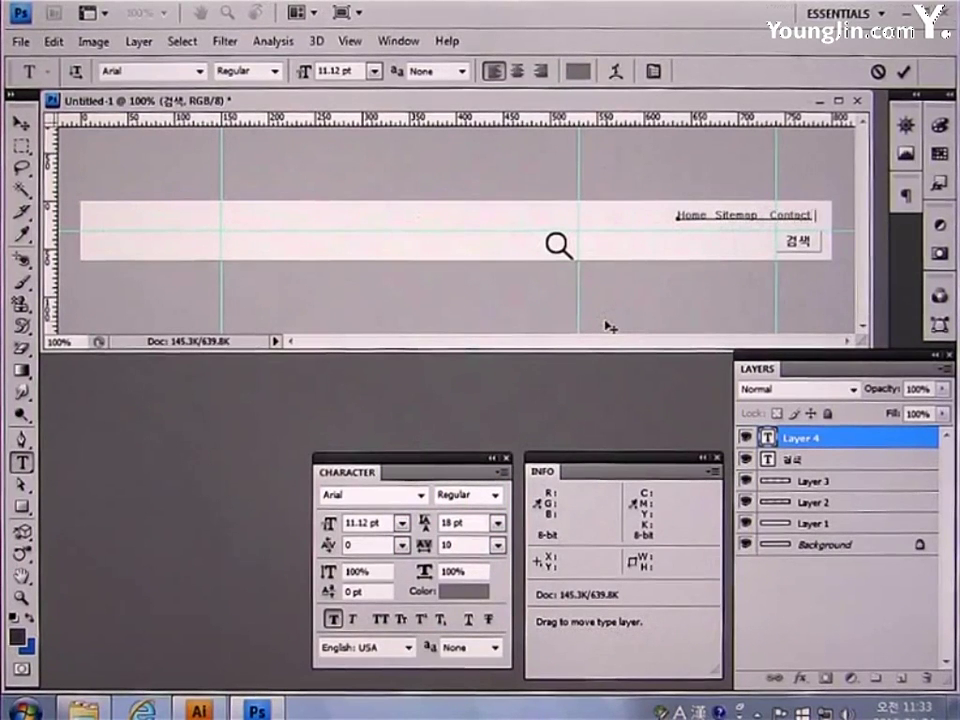
- Complete the menu text as "Home Sitemap Contact Us" and nudge it left so it fits inside the banner's right edge
{"action": "type", "text": " Us"}
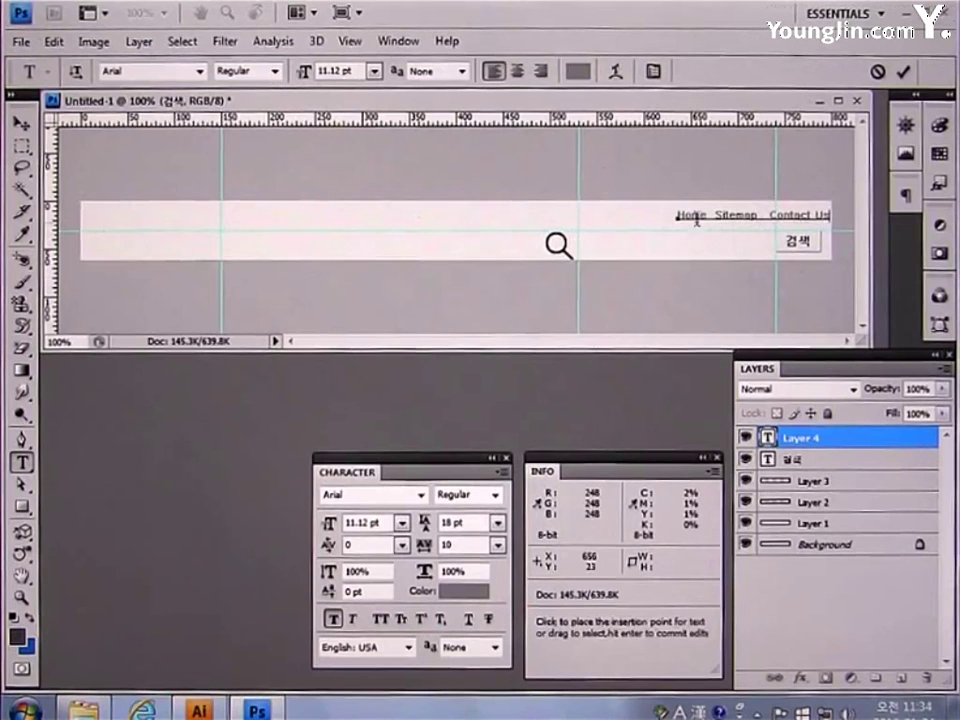
{"action": "left_click", "coordinate": [20, 122]}
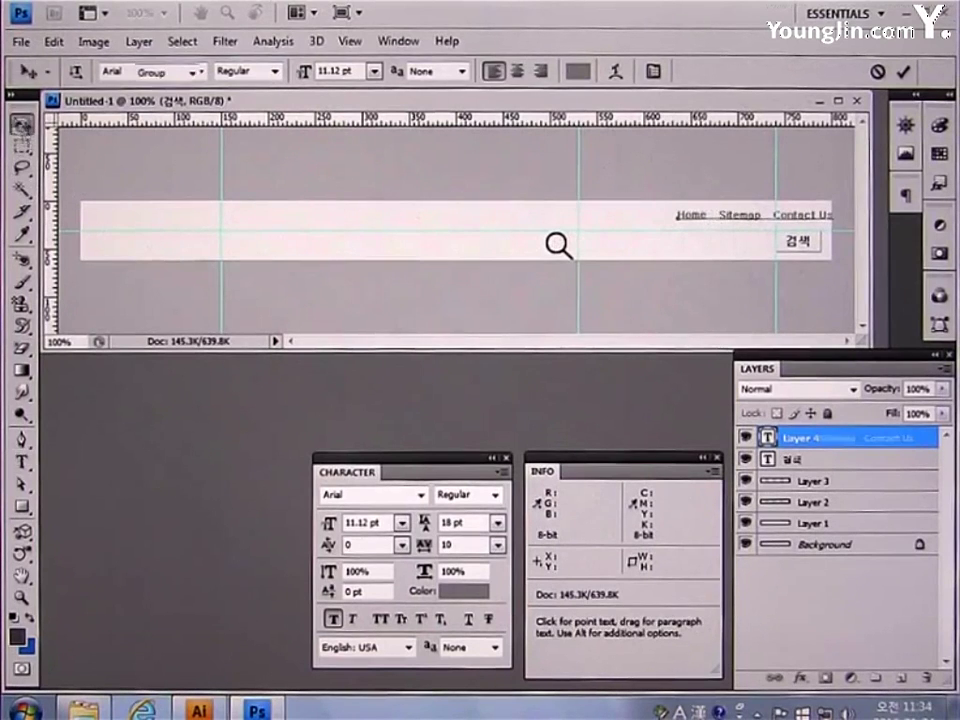
{"action": "key", "text": "Left"}
{"action": "key", "text": "Left"}
{"action": "key", "text": "Left"}
{"action": "key", "text": "Left"}
{"action": "key", "text": "Left"}
{"action": "key", "text": "Left"}
{"action": "key", "text": "Left"}
{"action": "key", "text": "Left"}
{"action": "key", "text": "Left"}
{"action": "key", "text": "Left"}
{"action": "key", "text": "Left"}
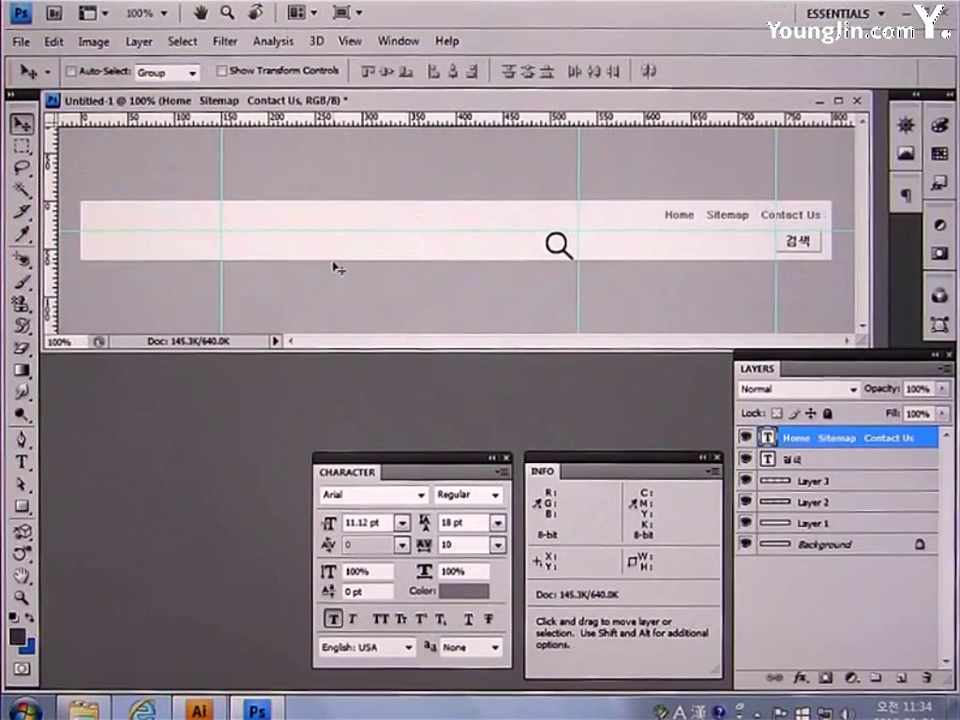
{"action": "key", "text": "Right"}
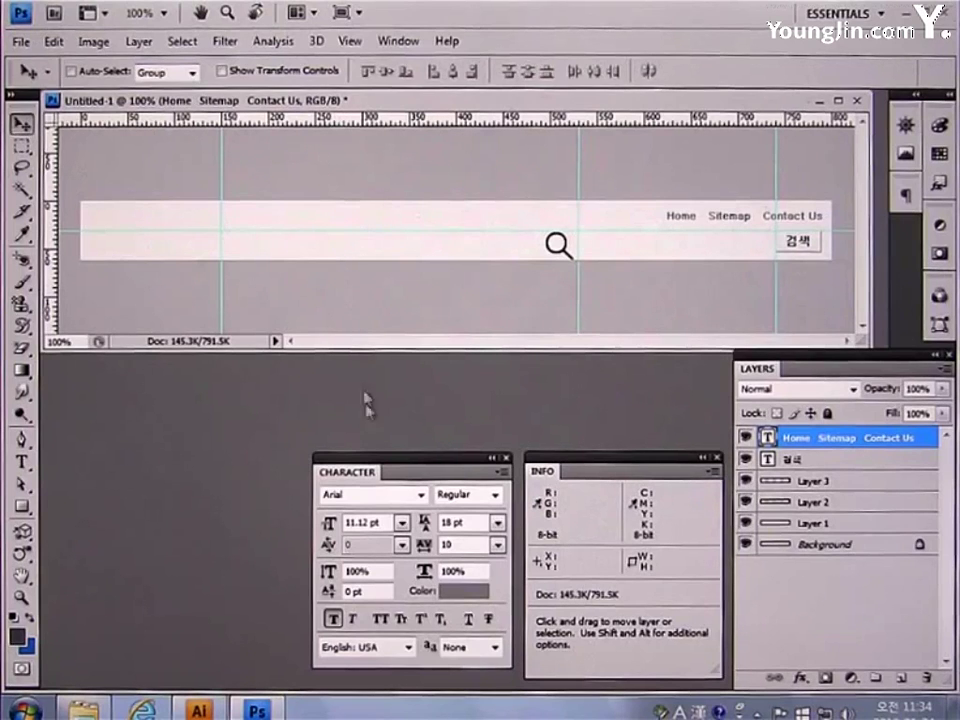
- Remove the faux bold from the menu text and shift it right until it ends near the 검색 button's right edge
{"action": "left_click", "coordinate": [334, 619]}
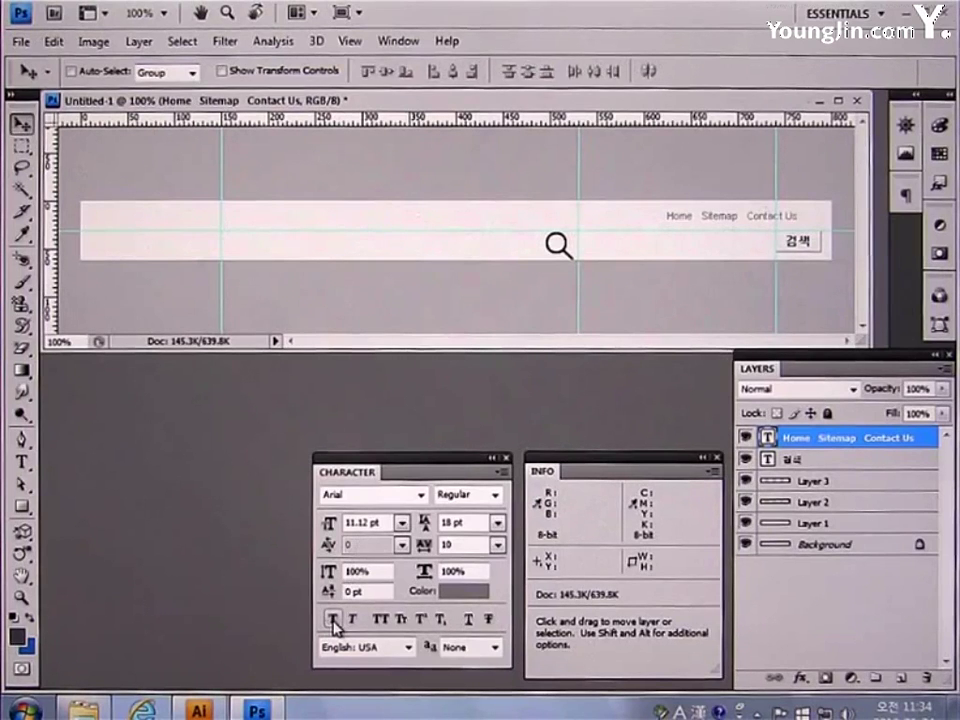
{"action": "key", "text": "Right"}
{"action": "key", "text": "Right"}
{"action": "key", "text": "Right"}
{"action": "key", "text": "Right"}
{"action": "key", "text": "Right"}
{"action": "key", "text": "Right"}
{"action": "key", "text": "Right"}
{"action": "key", "text": "Right"}
{"action": "key", "text": "Right"}
{"action": "key", "text": "Right"}
{"action": "key", "text": "Right"}
{"action": "key", "text": "Right"}
{"action": "key", "text": "Right"}
{"action": "key", "text": "Right"}
{"action": "key", "text": "Right"}
{"action": "key", "text": "Right"}
{"action": "key", "text": "Right"}
{"action": "key", "text": "Right"}
{"action": "key", "text": "Right"}
{"action": "key", "text": "Right"}
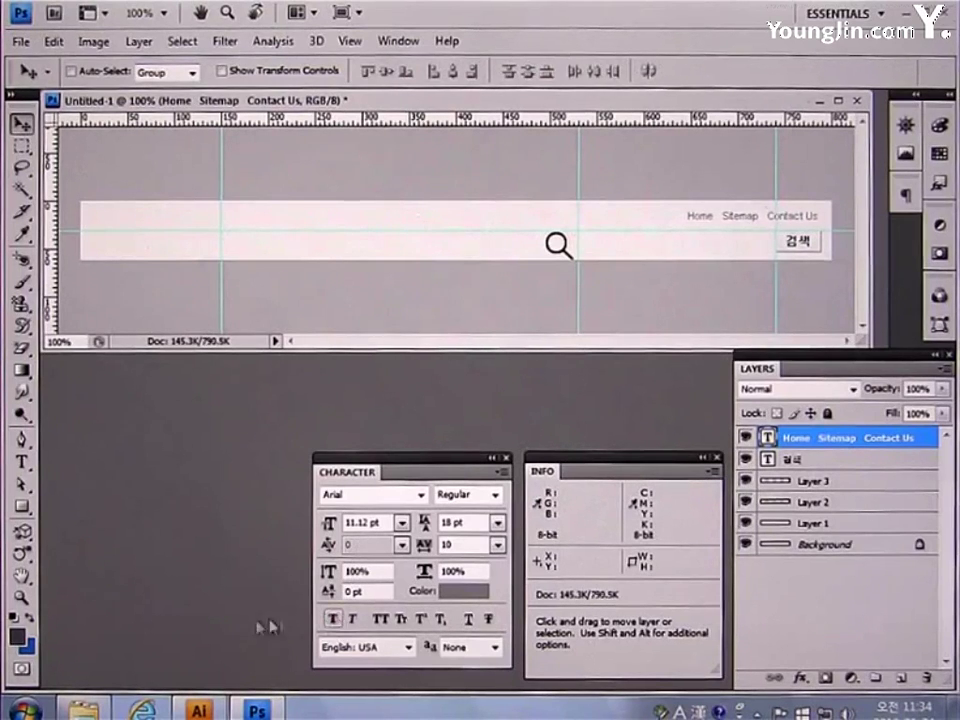
- Set the foreground colour to light grey #DBDBDB
{"action": "left_click", "coordinate": [22, 598]}
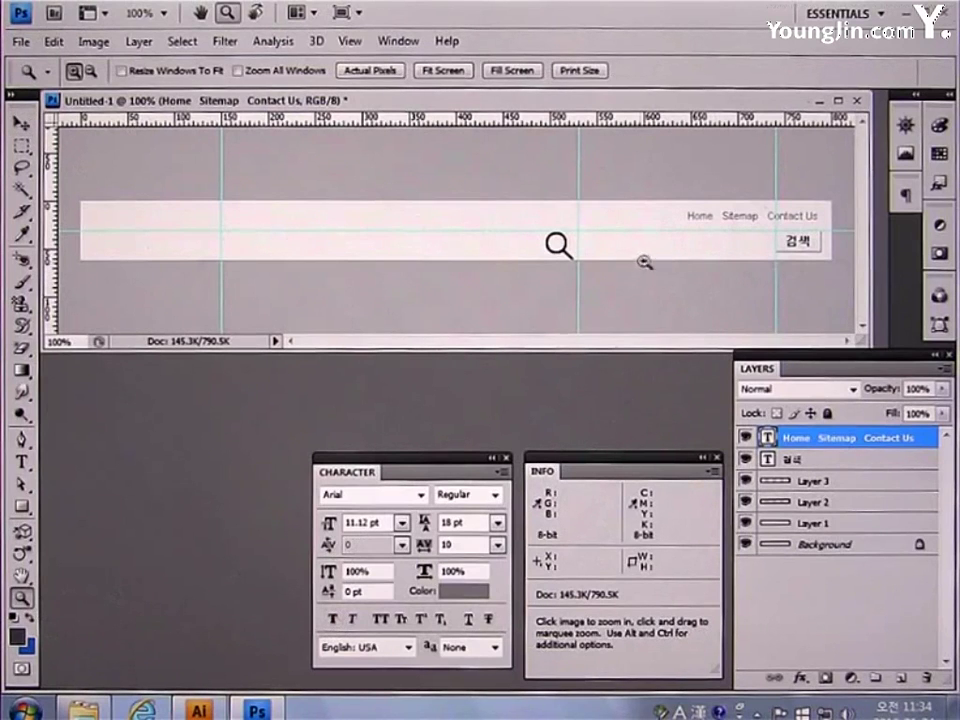
{"action": "left_click_drag", "start_coordinate": [641, 212], "coordinate": [815, 278]}
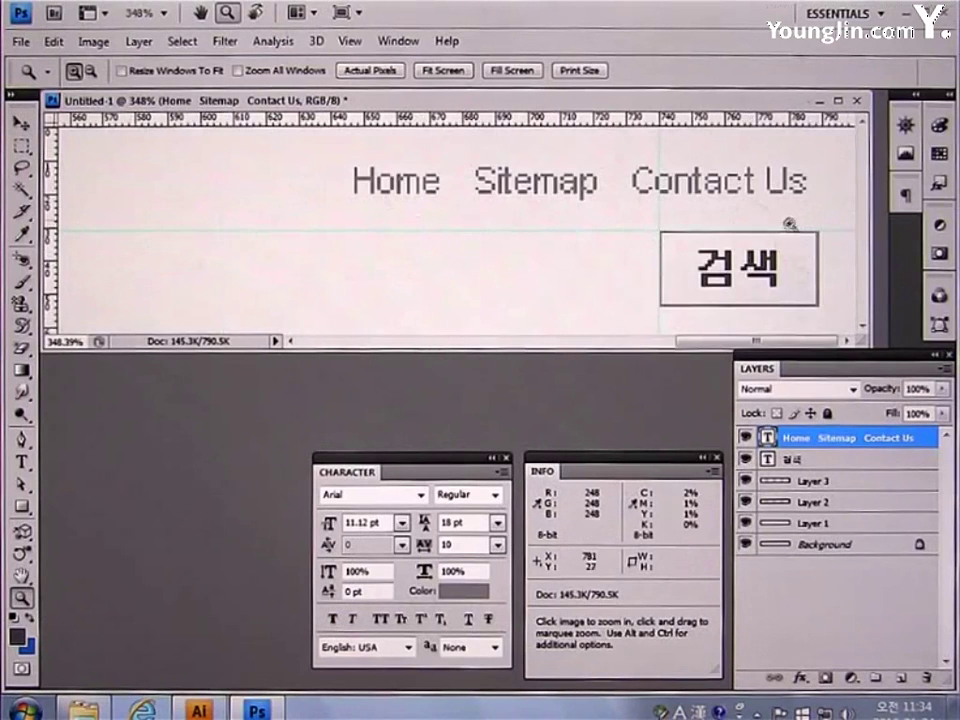
{"action": "left_click", "coordinate": [17, 636]}
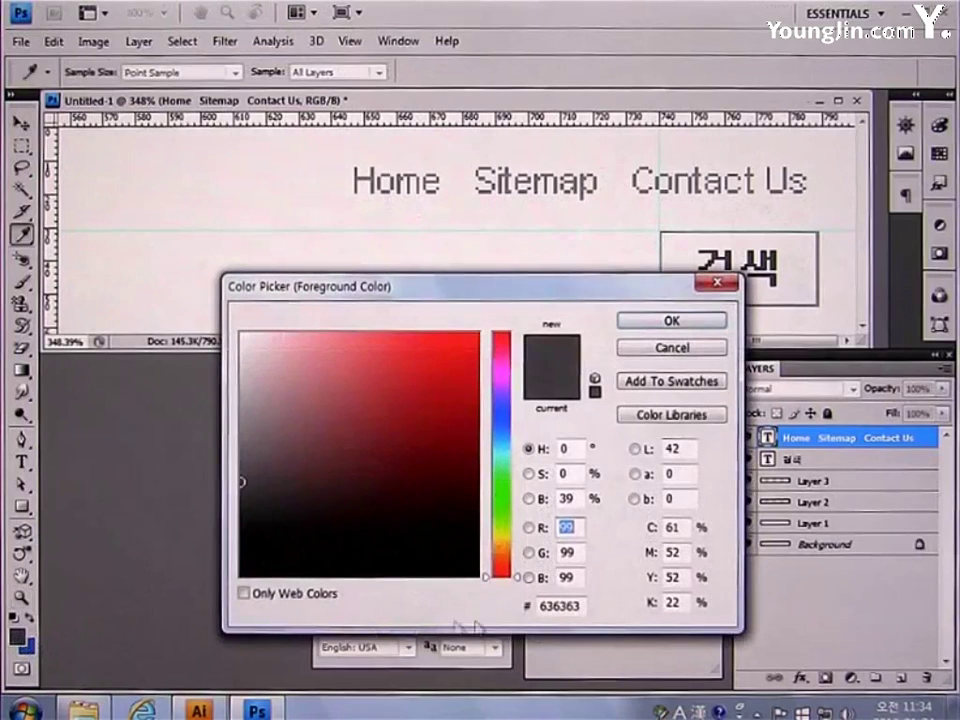
{"action": "double_click", "coordinate": [578, 606]}
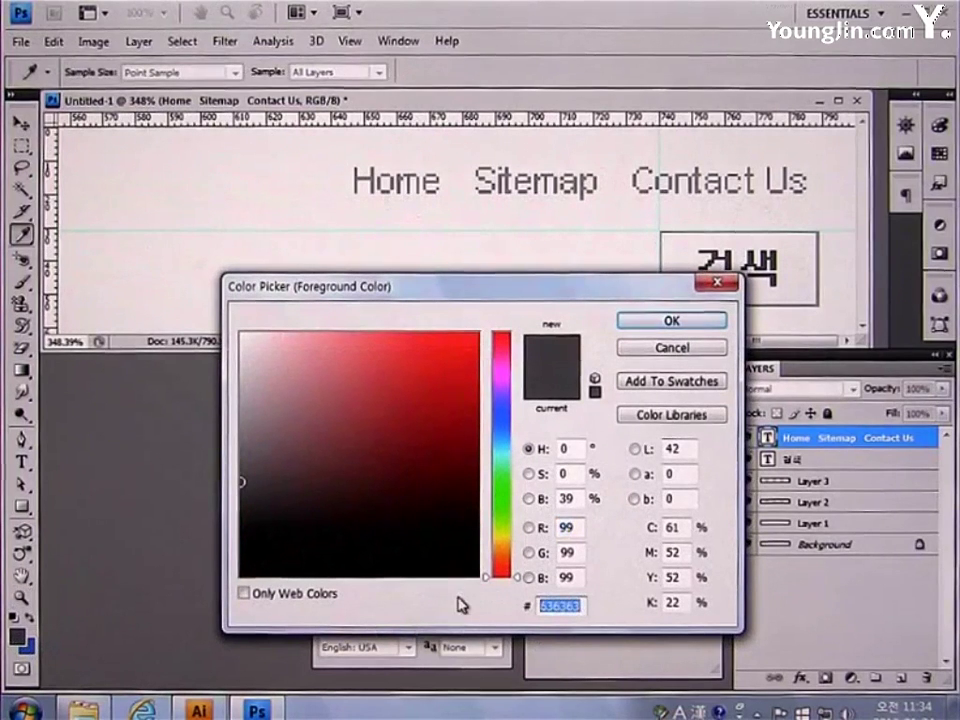
{"action": "type", "text": "DBDBDB"}
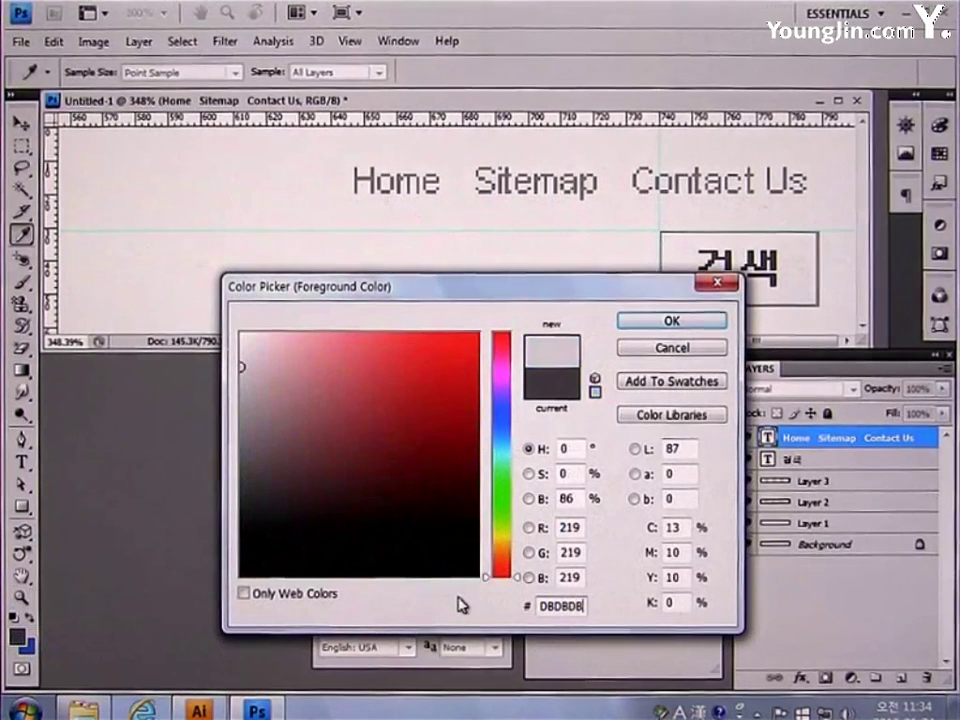
{"action": "left_click", "coordinate": [670, 321]}
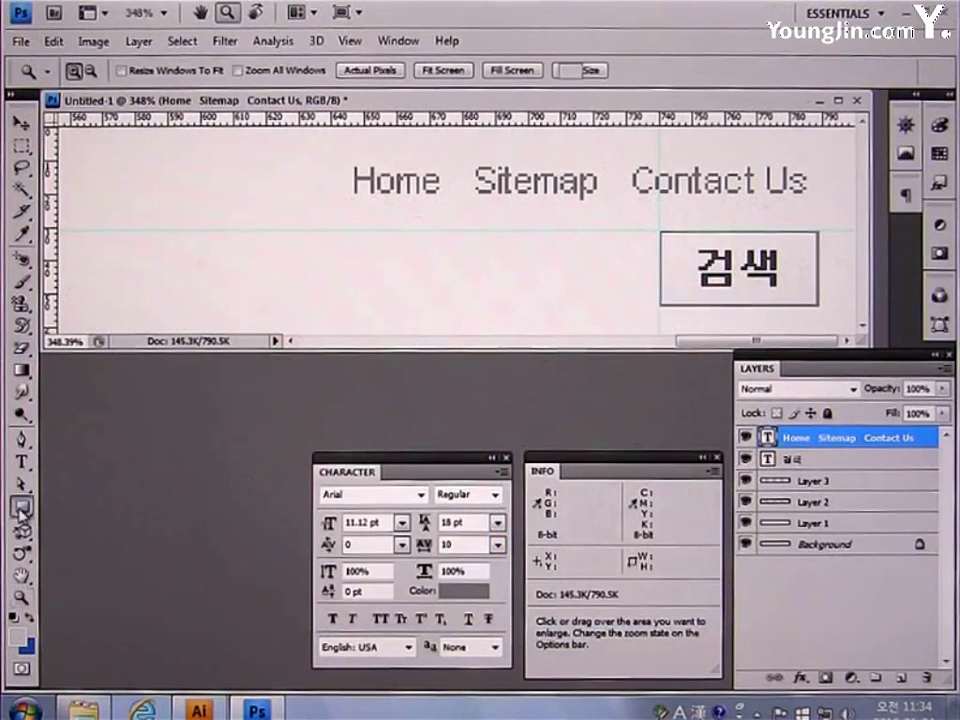
- Draw a thin vertical rectangle as a divider between Home and Sitemap, and copy it between Sitemap and Contact Us
{"action": "left_click_drag", "start_coordinate": [20, 508], "coordinate": [77, 508]}
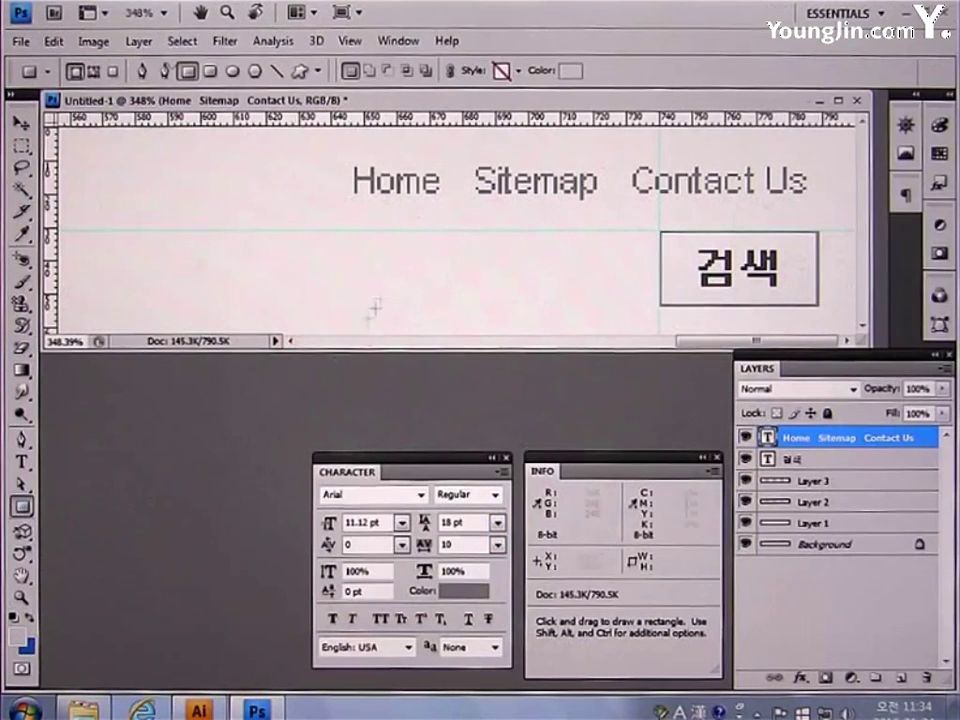
{"action": "left_click_drag", "start_coordinate": [455, 165], "coordinate": [459, 198]}
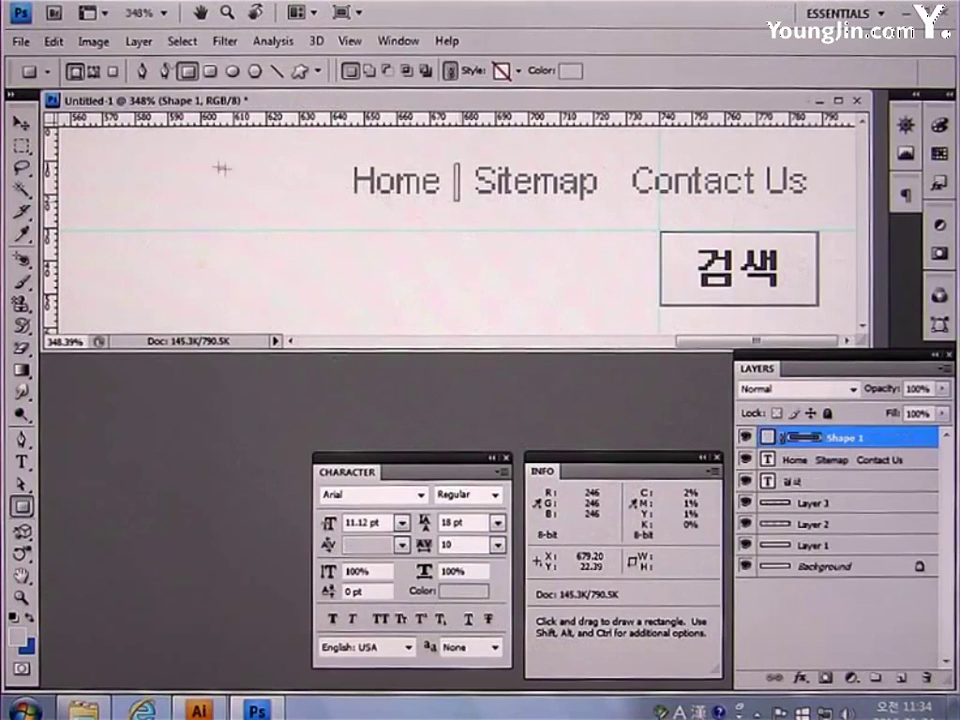
{"action": "key", "text": "v"}
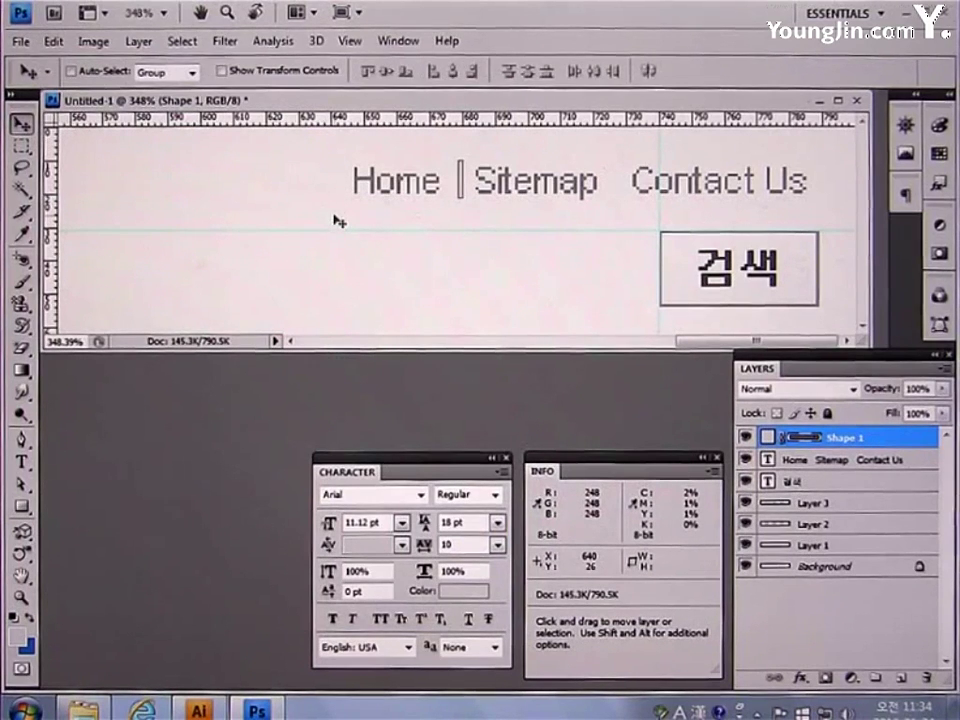
{"action": "key", "text": "alt"}
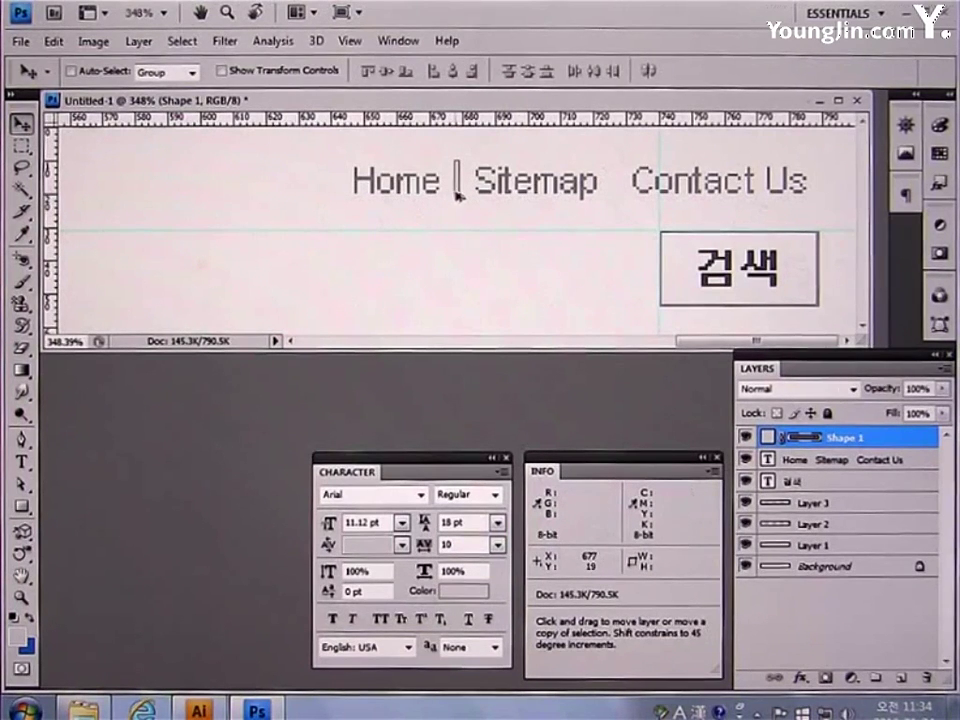
{"action": "left_click_drag", "start_coordinate": [456, 196], "coordinate": [617, 196]}
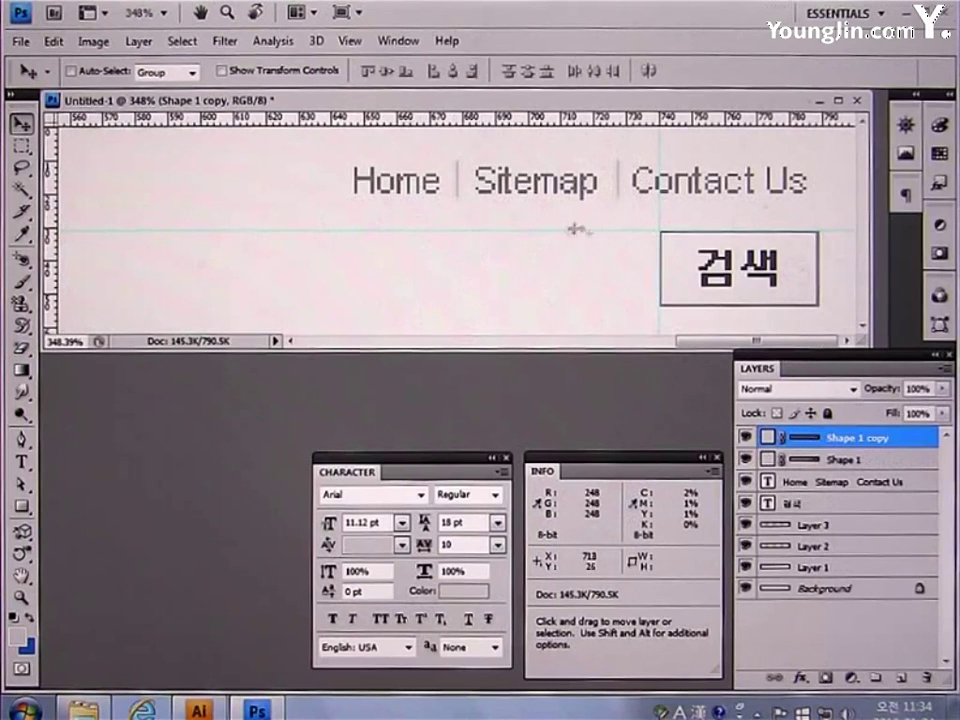
{"action": "double_click", "coordinate": [22, 598]}
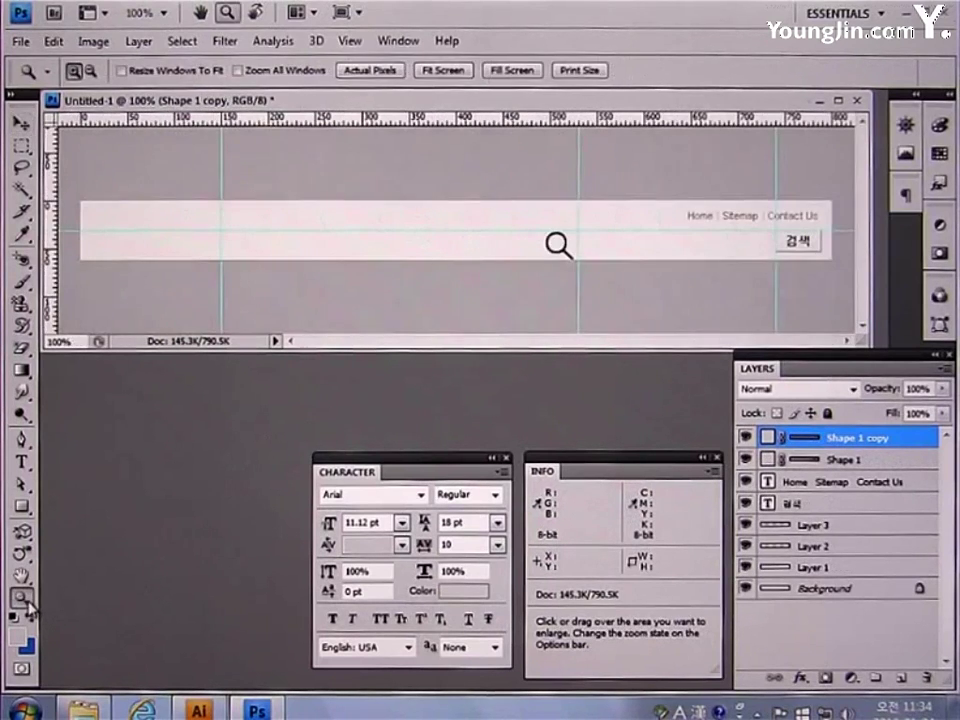
- Place the logo EPS file from the 작업 folder into the banner
{"action": "left_click", "coordinate": [20, 41]}
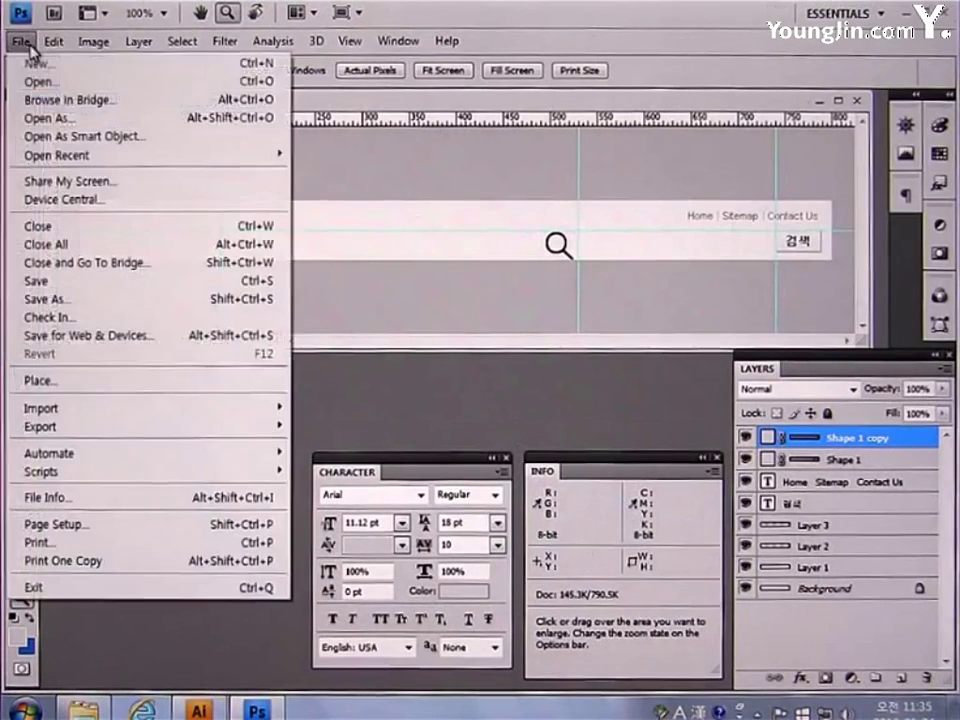
{"action": "left_click", "coordinate": [76, 383]}
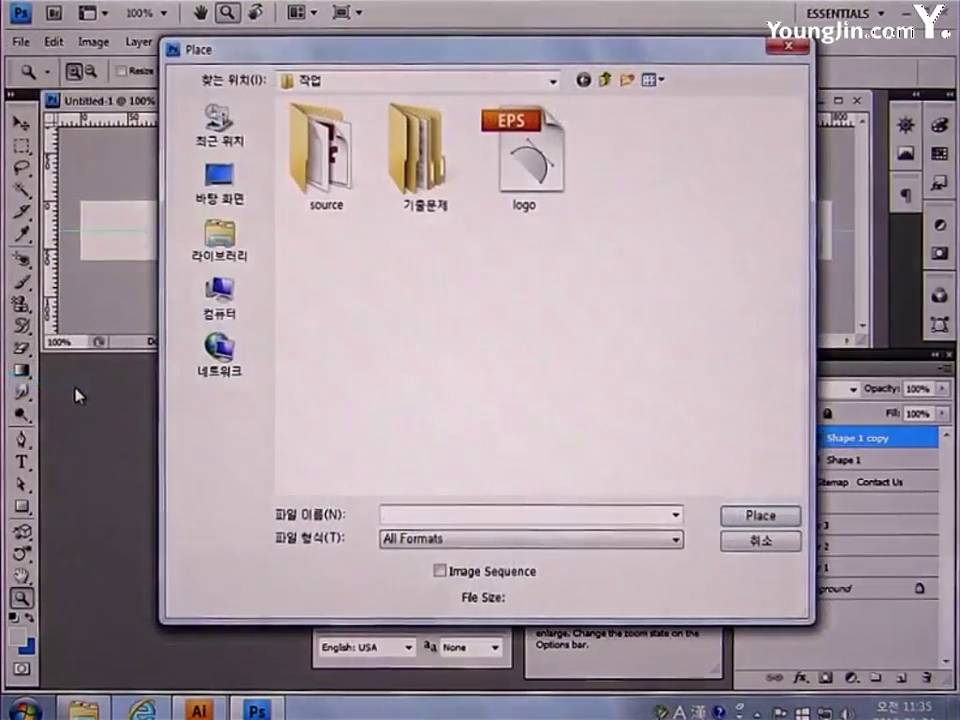
{"action": "left_click", "coordinate": [548, 188]}
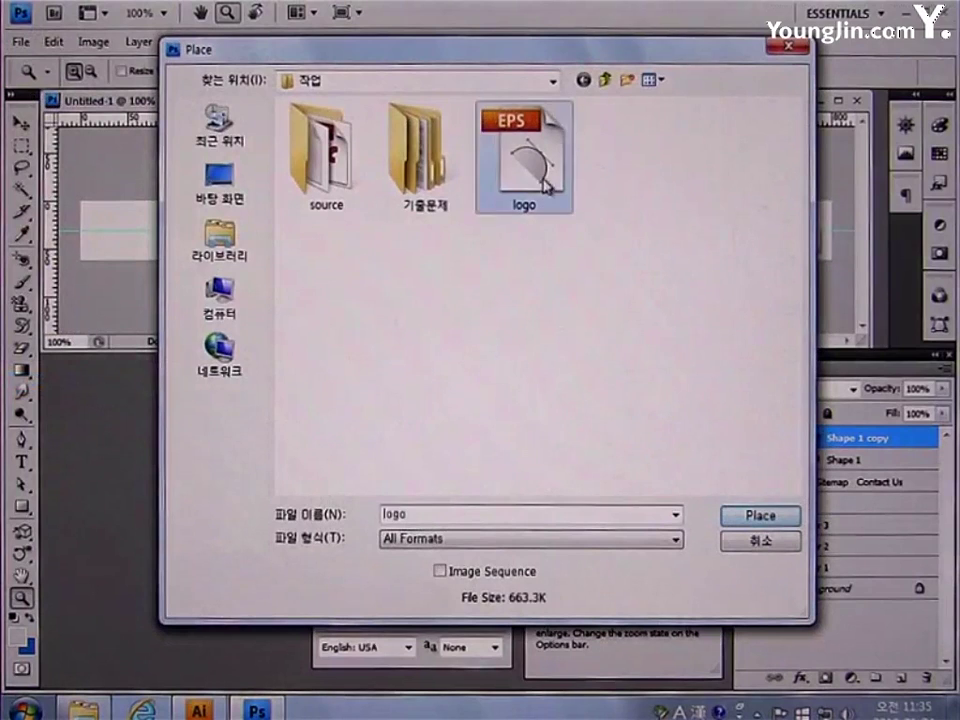
{"action": "left_click", "coordinate": [756, 522]}
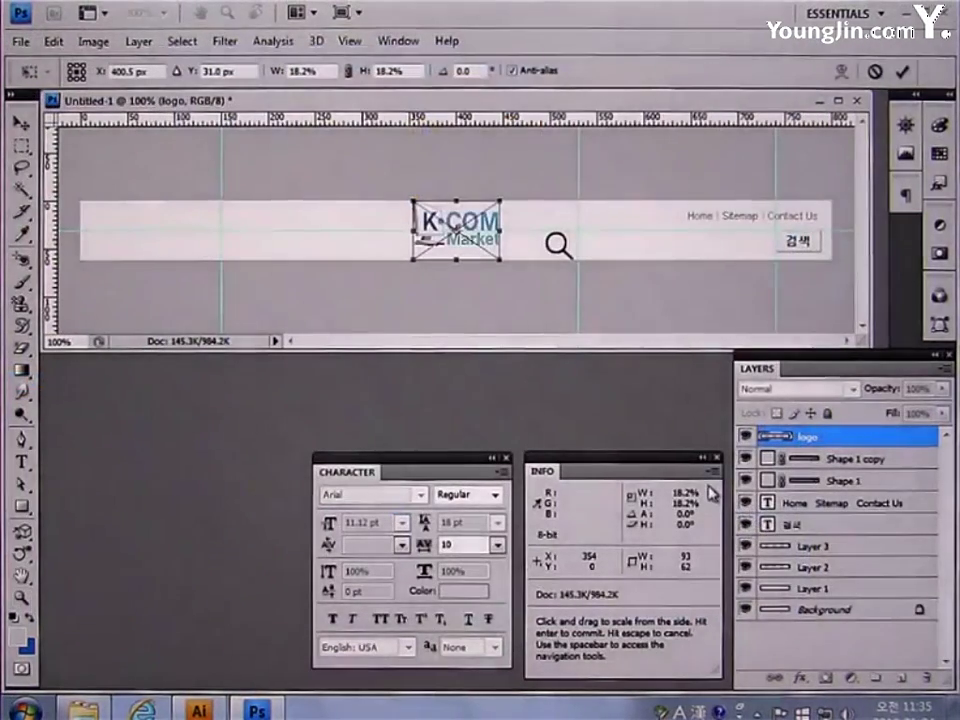
- Move the placed logo to the banner's left end, commit it, and shift it slightly down to centre it vertically
{"action": "left_click_drag", "start_coordinate": [484, 226], "coordinate": [164, 225]}
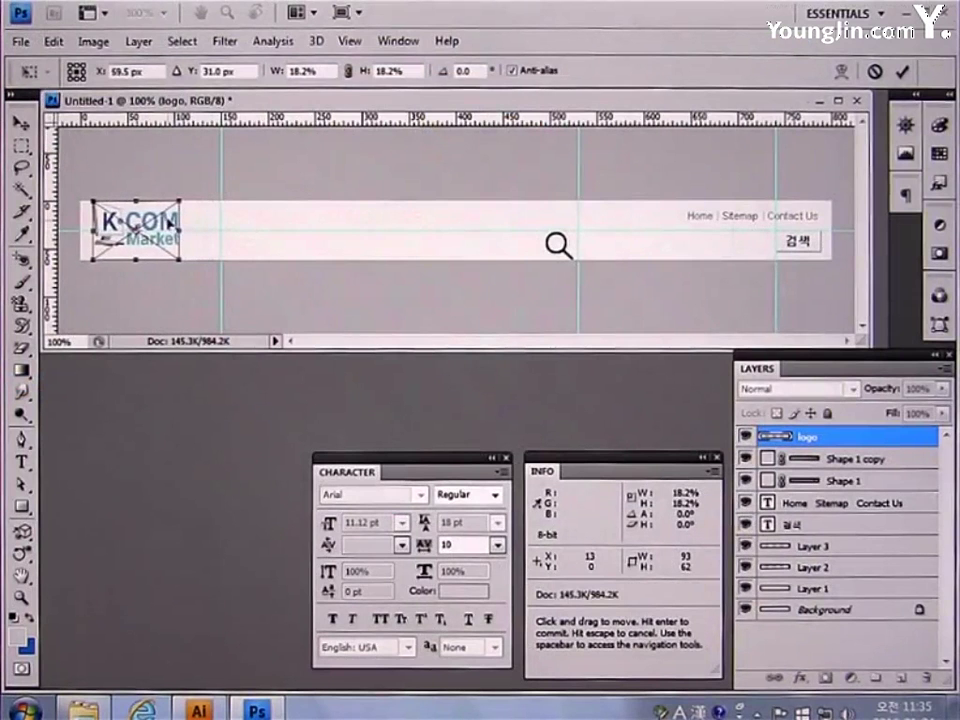
{"action": "key", "text": "Return"}
{"action": "key", "text": "z"}
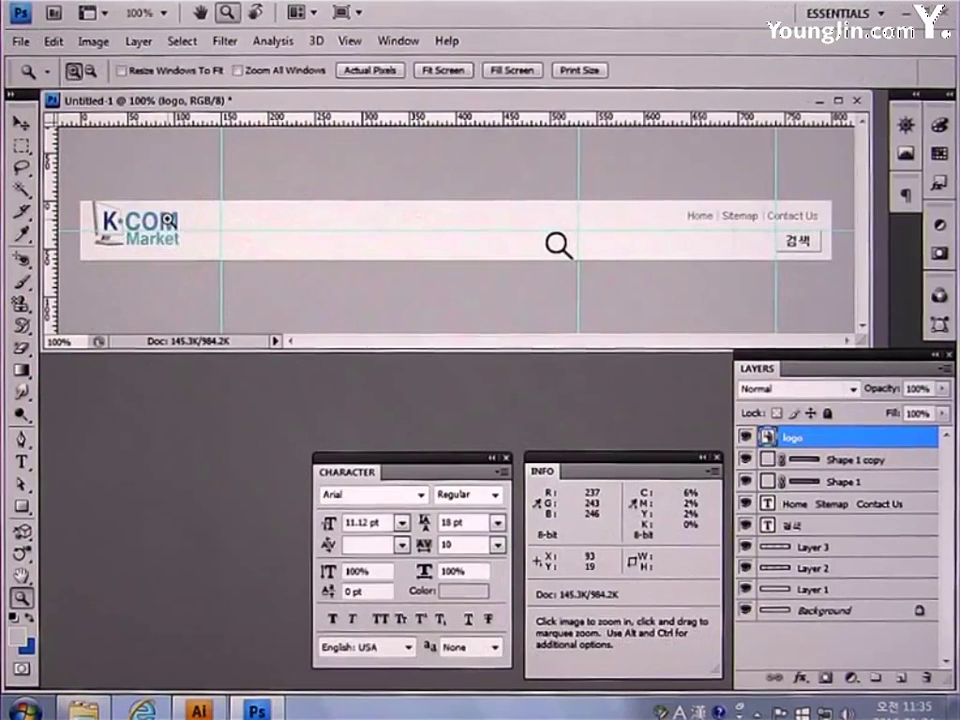
{"action": "key", "text": "v"}
{"action": "left_click_drag", "start_coordinate": [168, 220], "coordinate": [173, 229]}
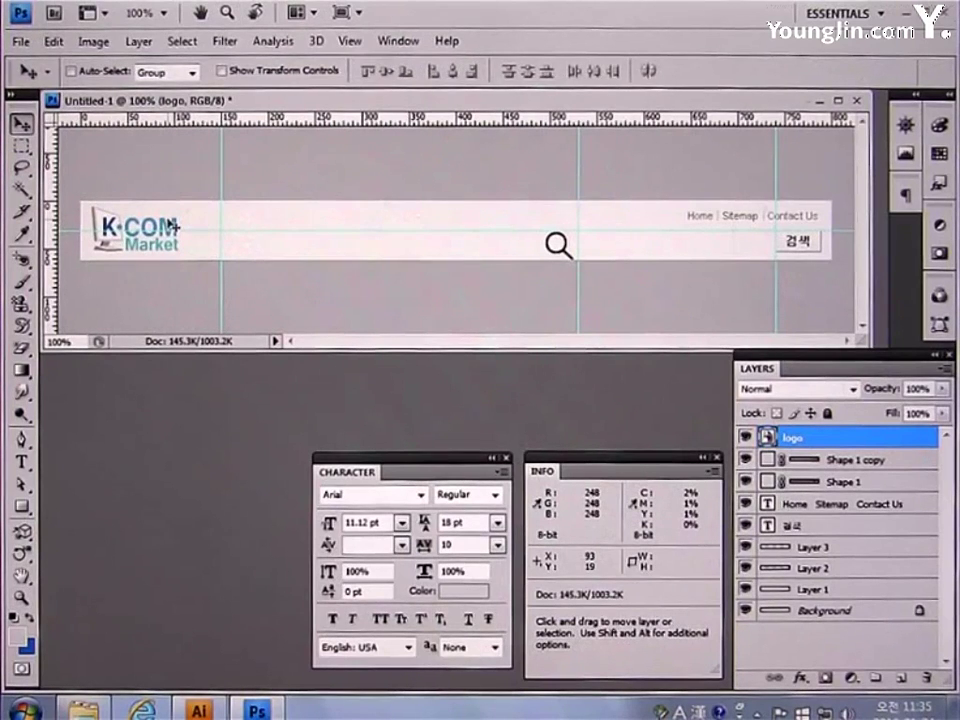
- Stamp all visible layers onto a new layer and copy its 150 x 62 px logo area up to the first vertical guide
{"action": "left_click", "coordinate": [903, 677]}
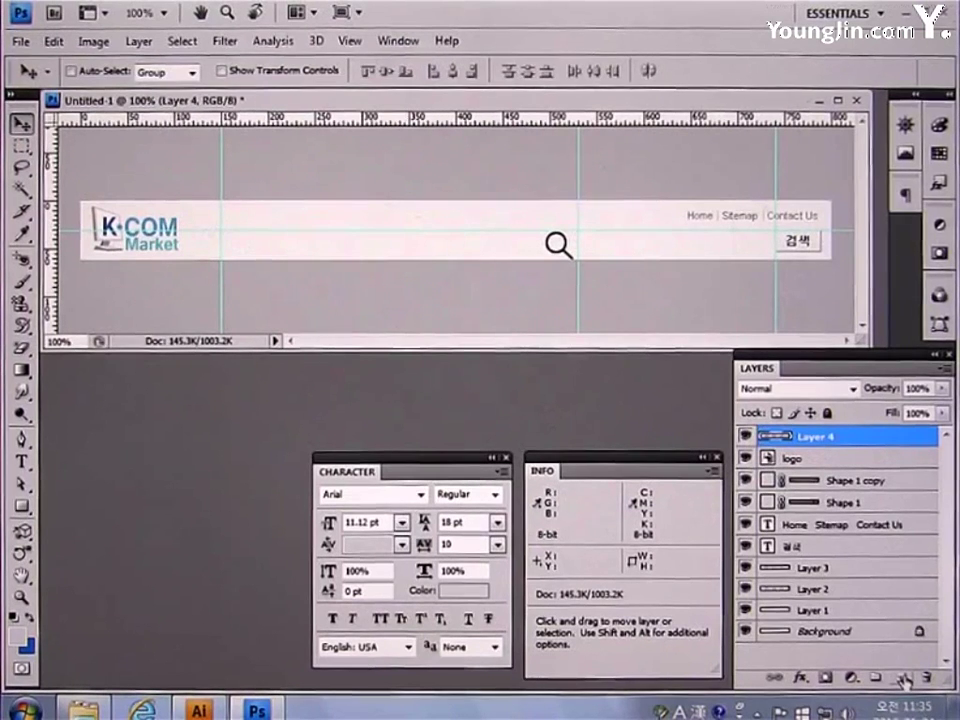
{"action": "key", "text": "shift+alt"}
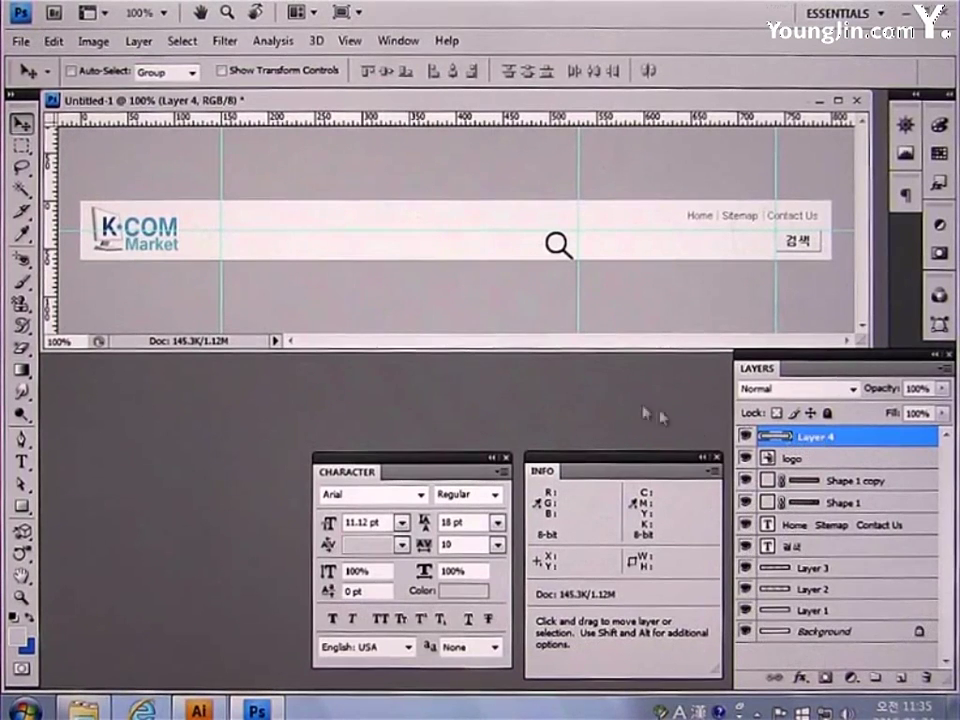
{"action": "left_click", "coordinate": [23, 149]}
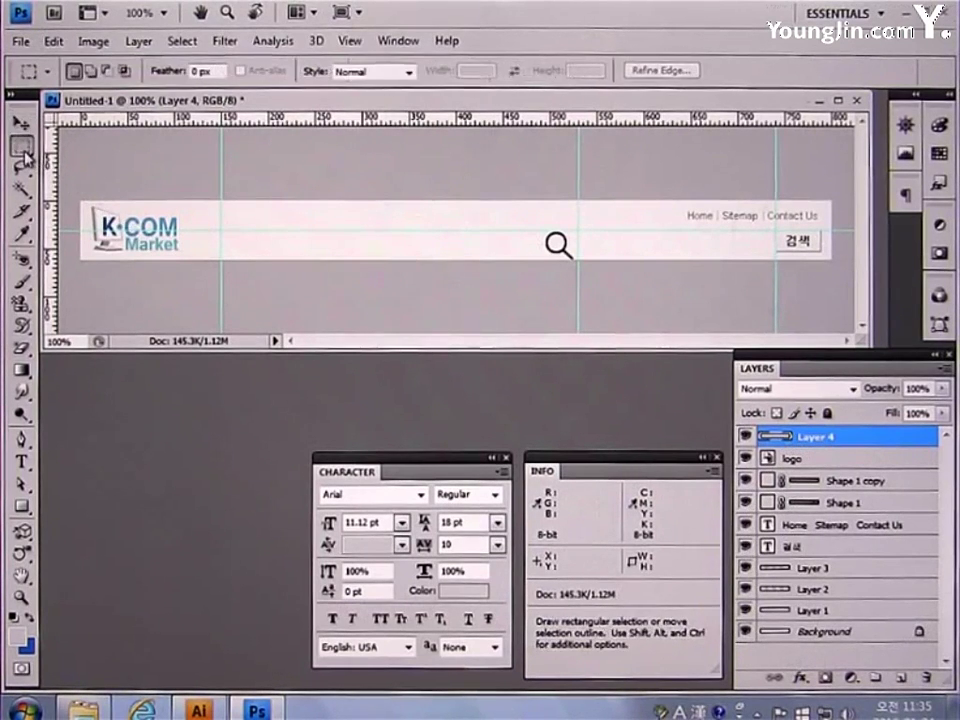
{"action": "left_click_drag", "start_coordinate": [80, 202], "coordinate": [218, 270]}
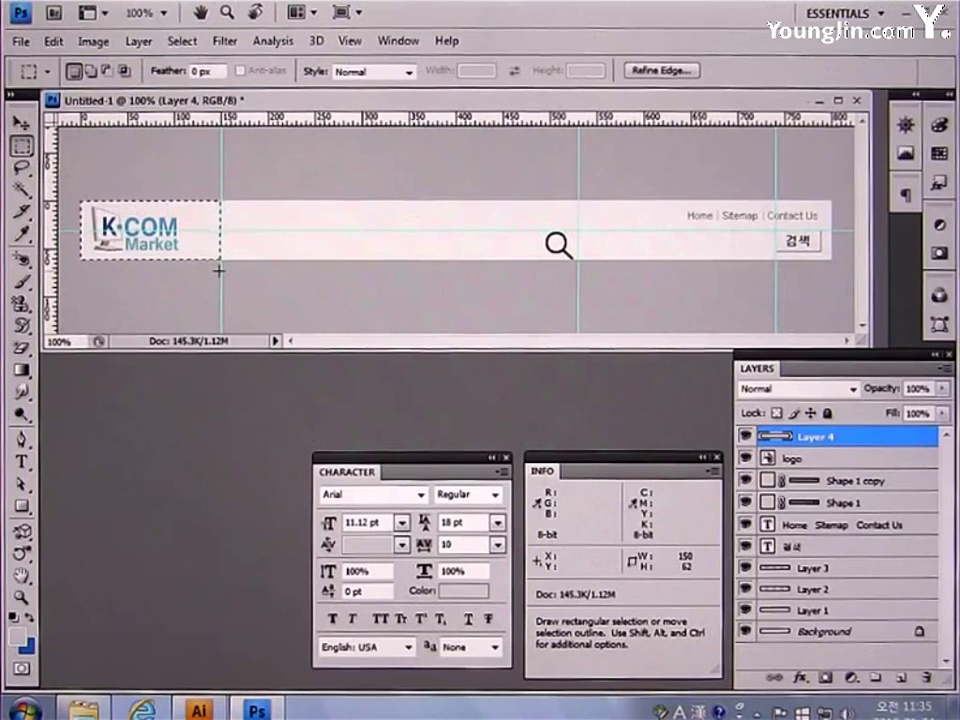
{"action": "key", "text": "ctrl+c"}
- Create a new 150 x 62 px document, paste the copied logo area into it, and move its window below the banner
{"action": "key", "text": "ctrl+n"}
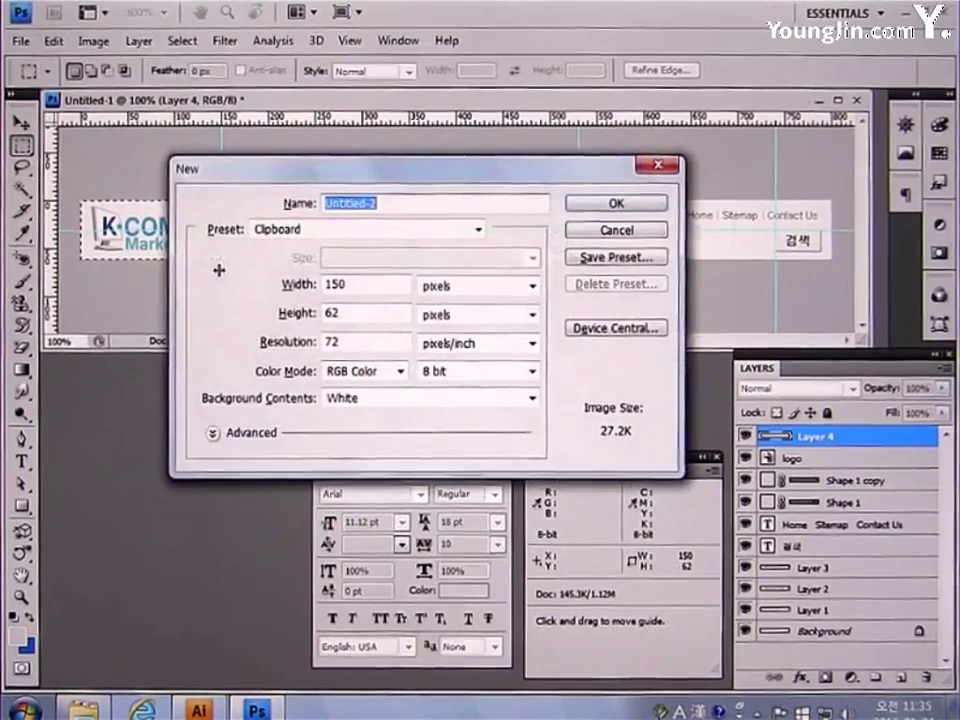
{"action": "left_click", "coordinate": [575, 203]}
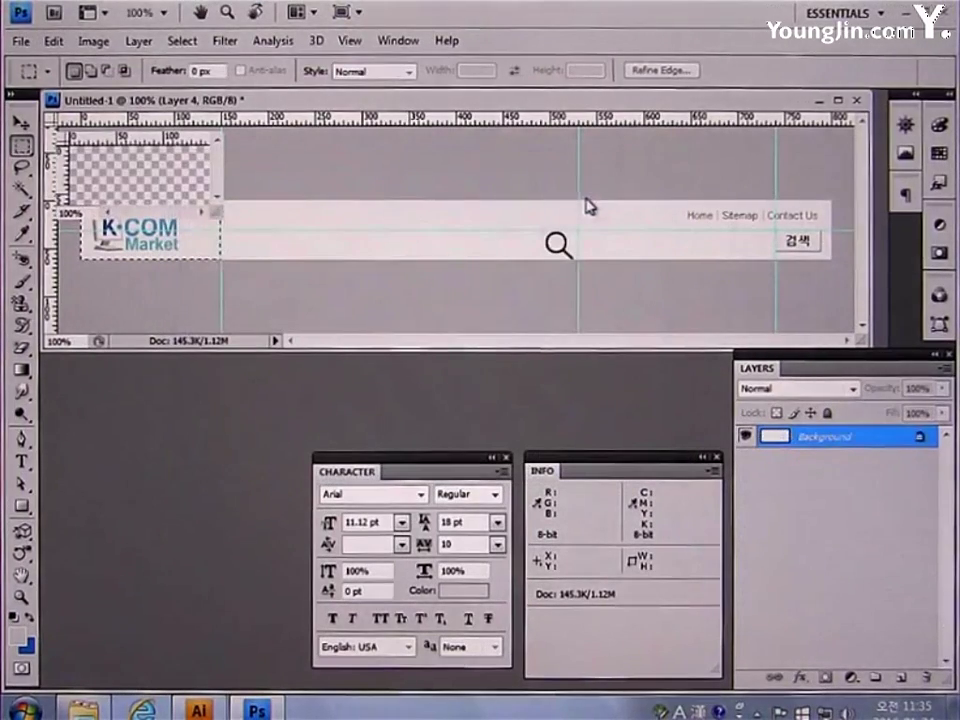
{"action": "key", "text": "ctrl+v"}
{"action": "left_click_drag", "start_coordinate": [120, 122], "coordinate": [167, 403]}
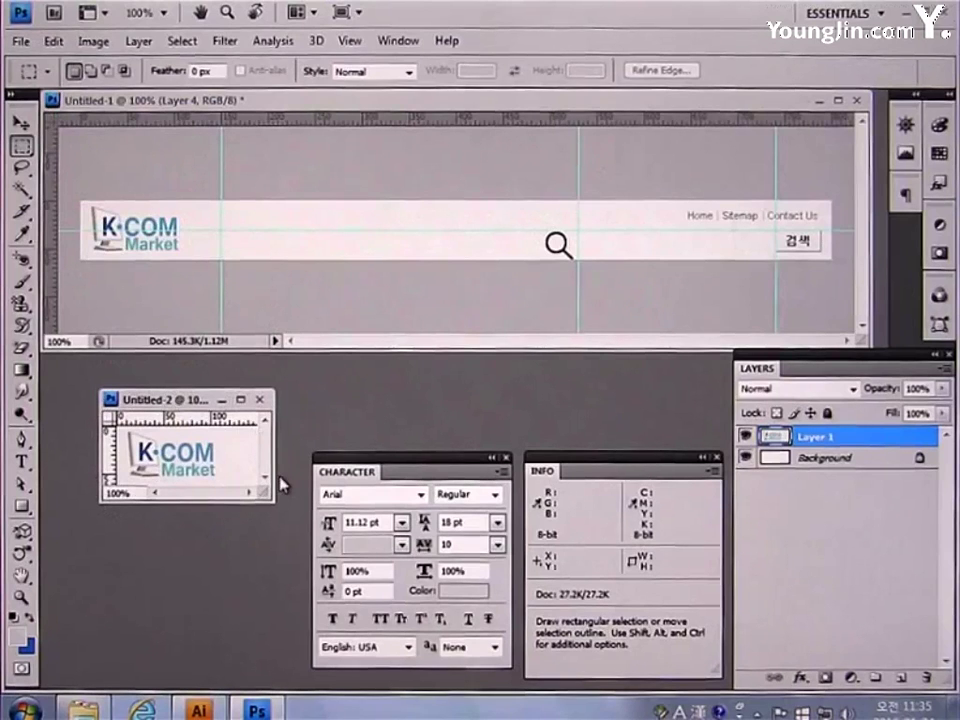
- Export the pasted logo for the web as a High-quality JPEG named logo in the 작업 folder, and close its document without saving
{"action": "left_click", "coordinate": [28, 50]}
{"action": "left_click", "coordinate": [76, 337]}
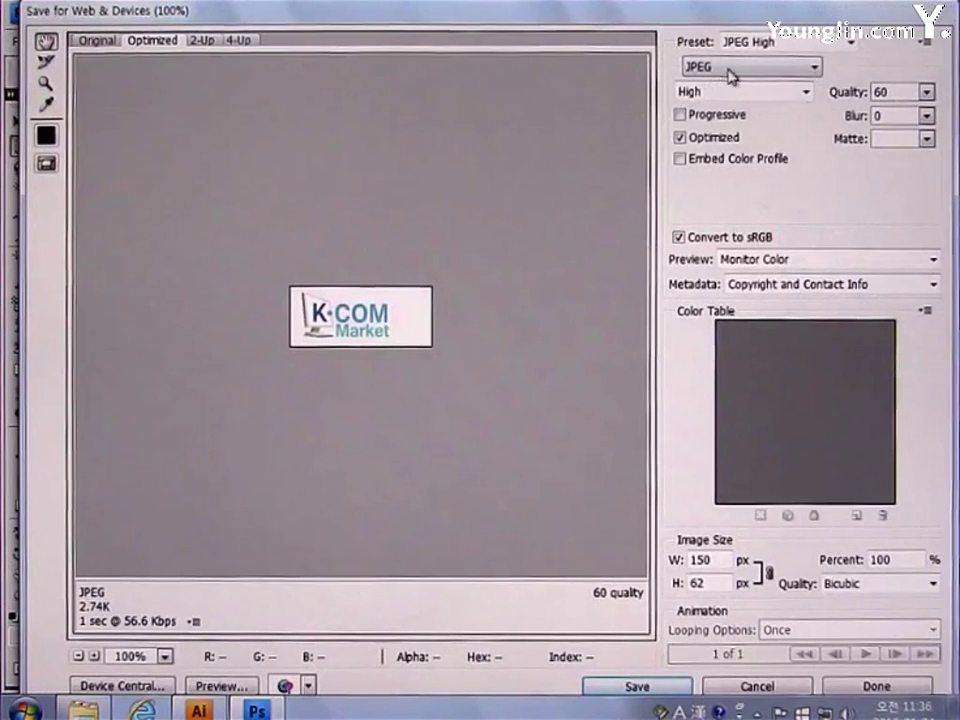
{"action": "left_click", "coordinate": [731, 67]}
{"action": "left_click", "coordinate": [722, 96]}
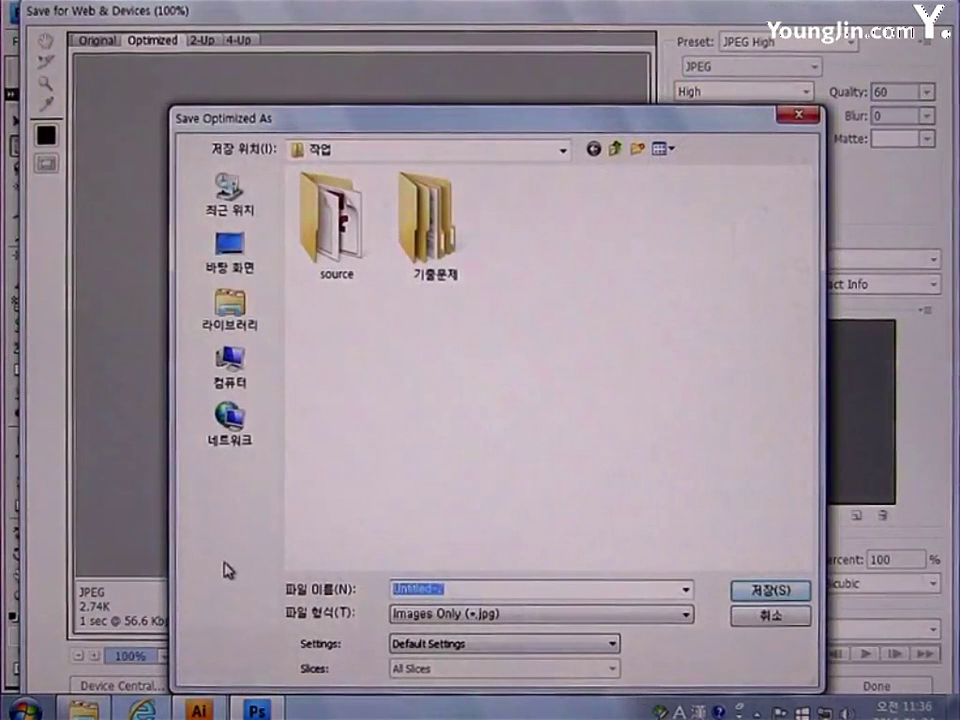
{"action": "type", "text": "logo"}
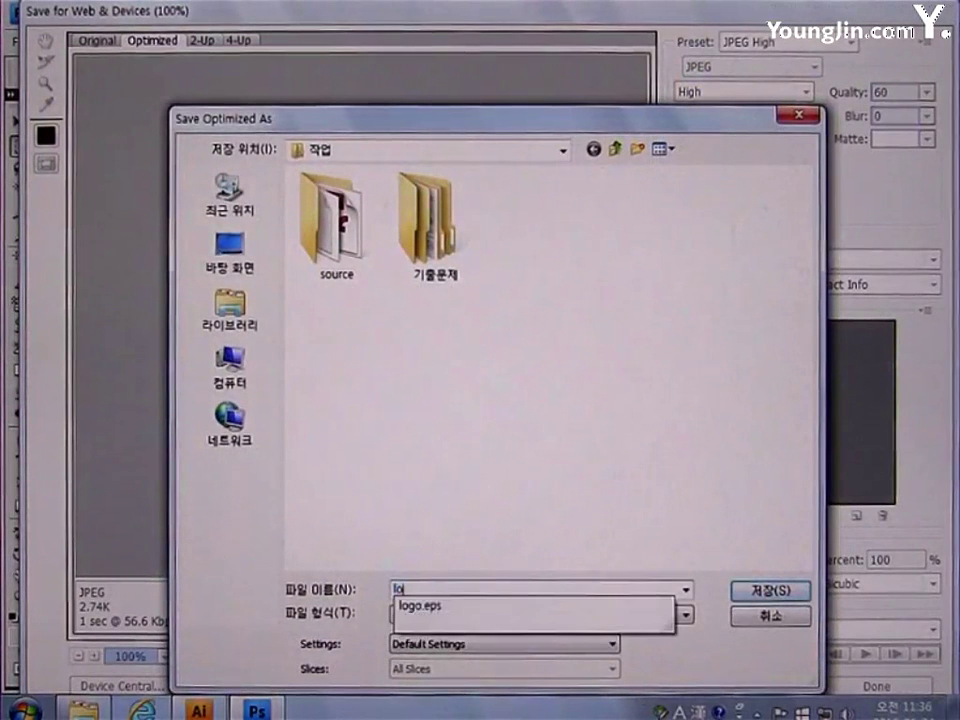
{"action": "left_click", "coordinate": [768, 592]}
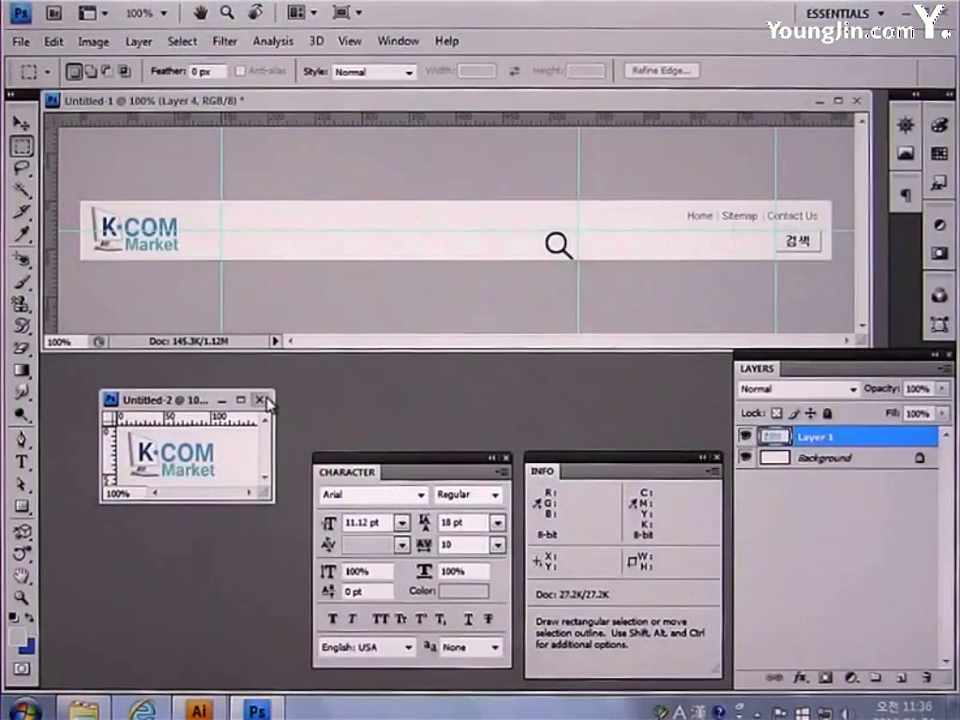
{"action": "left_click", "coordinate": [260, 400]}
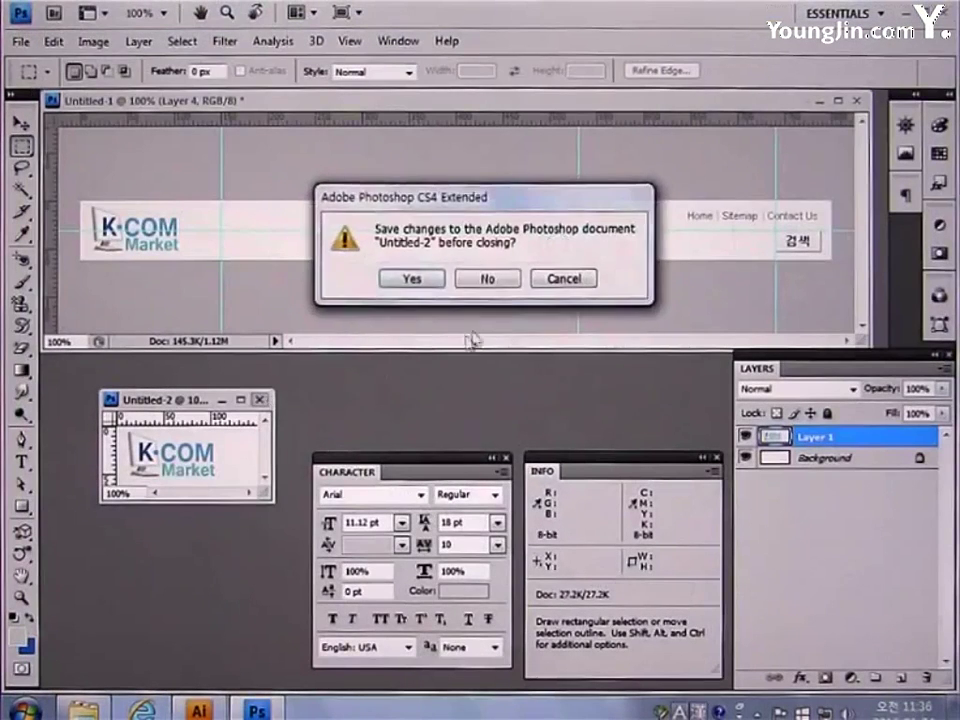
{"action": "left_click", "coordinate": [490, 279]}
- Copy the banner's 650 x 31 px text-menu strip above the horizontal guide and paste it into a new document of that size
{"action": "key", "text": "ctrl+shift+d"}
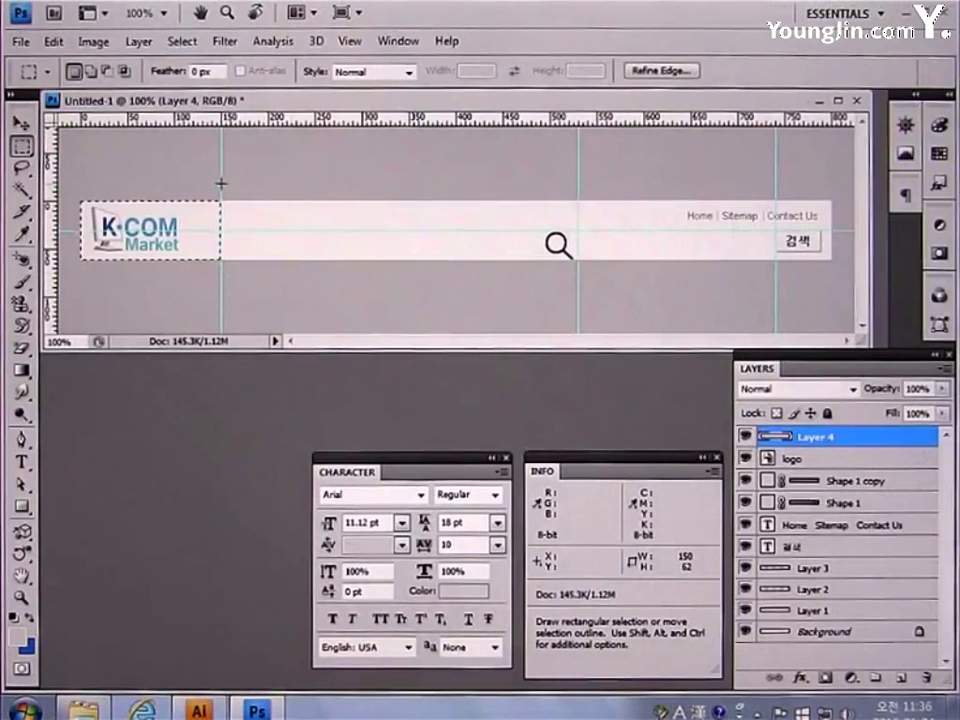
{"action": "left_click_drag", "start_coordinate": [221, 201], "coordinate": [853, 235]}
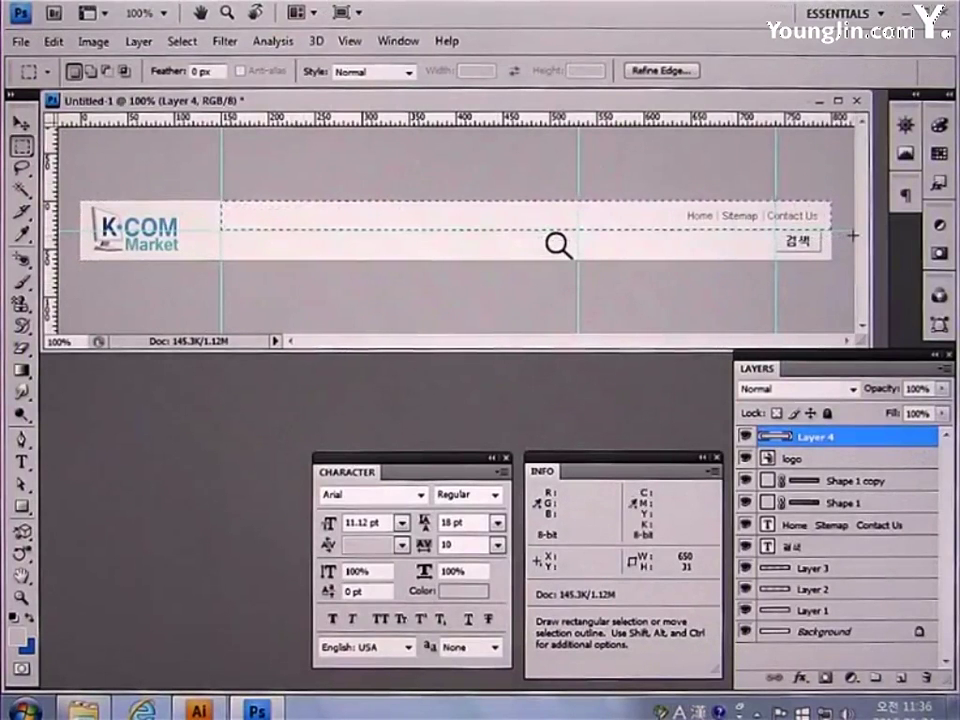
{"action": "key", "text": "ctrl"}
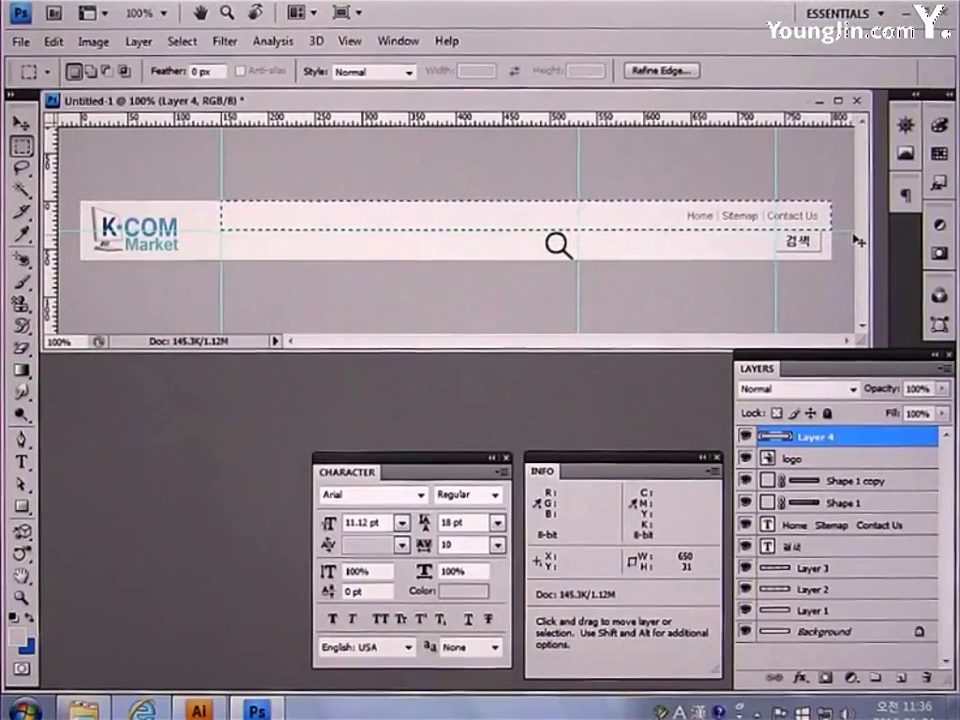
{"action": "key", "text": "ctrl+c"}
{"action": "key", "text": "ctrl+n"}
{"action": "left_click", "coordinate": [652, 203]}
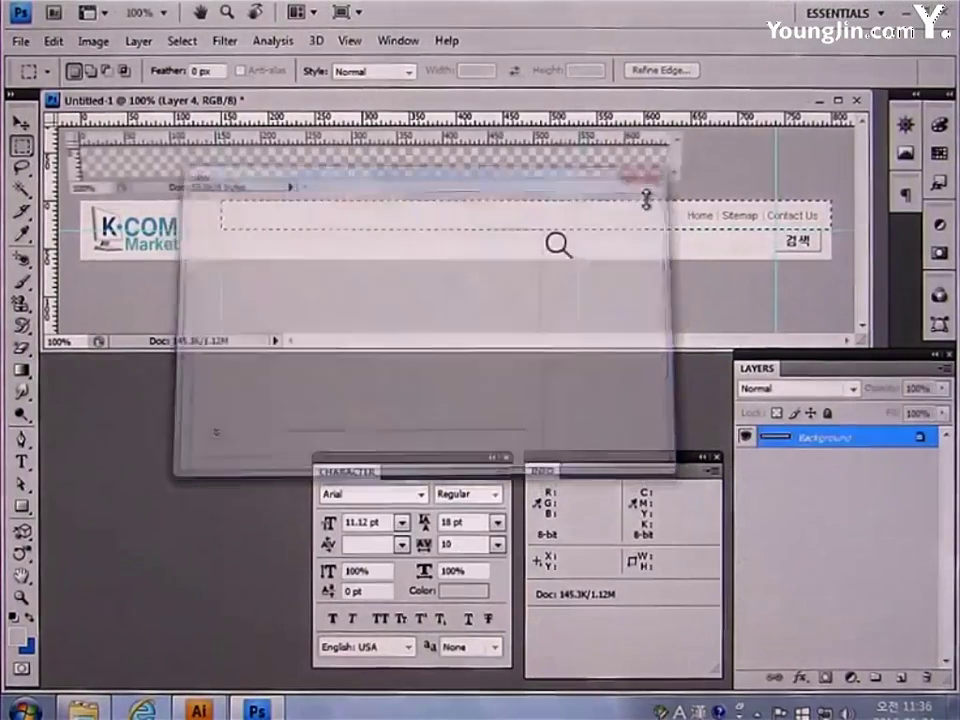
{"action": "key", "text": "ctrl+v"}
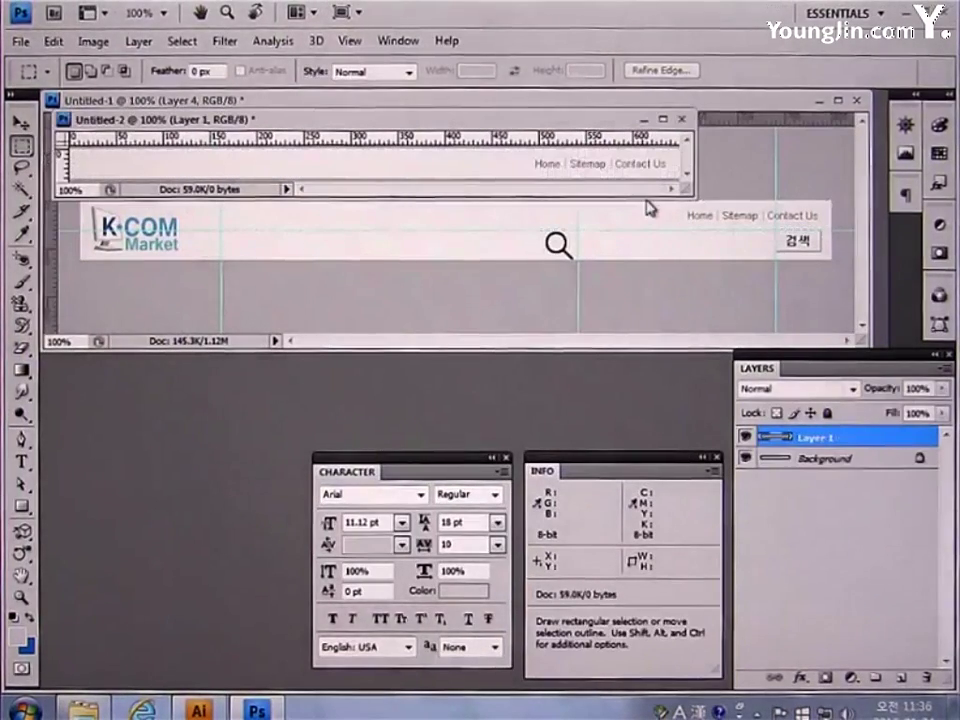
- Export the pasted menu strip for the web as a JPEG named top_bg, and close its document without saving
{"action": "left_click", "coordinate": [14, 44]}
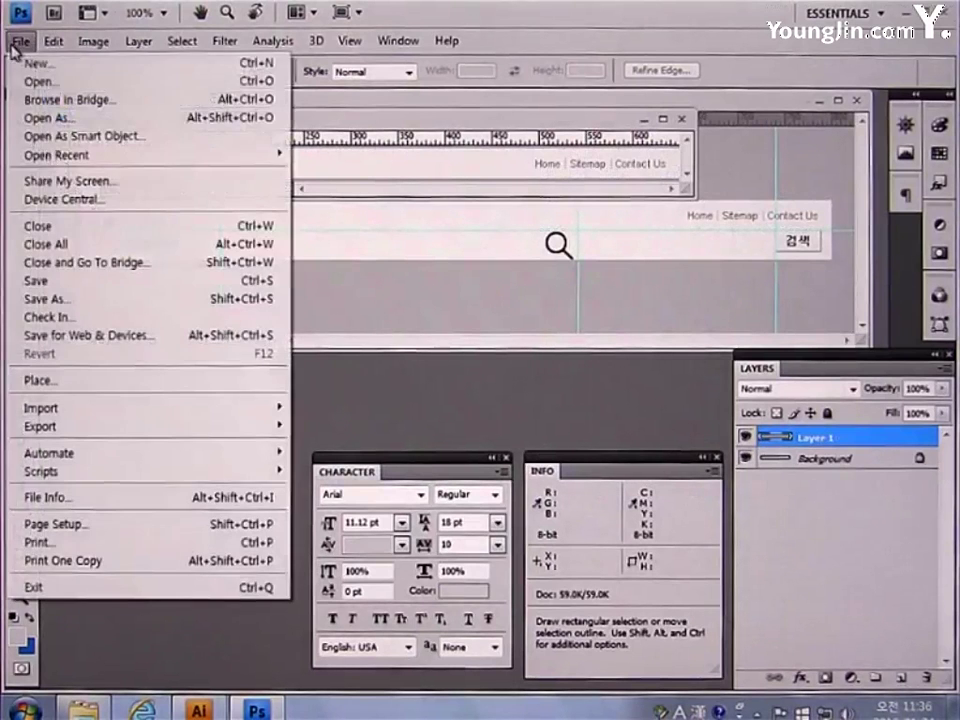
{"action": "left_click", "coordinate": [62, 338]}
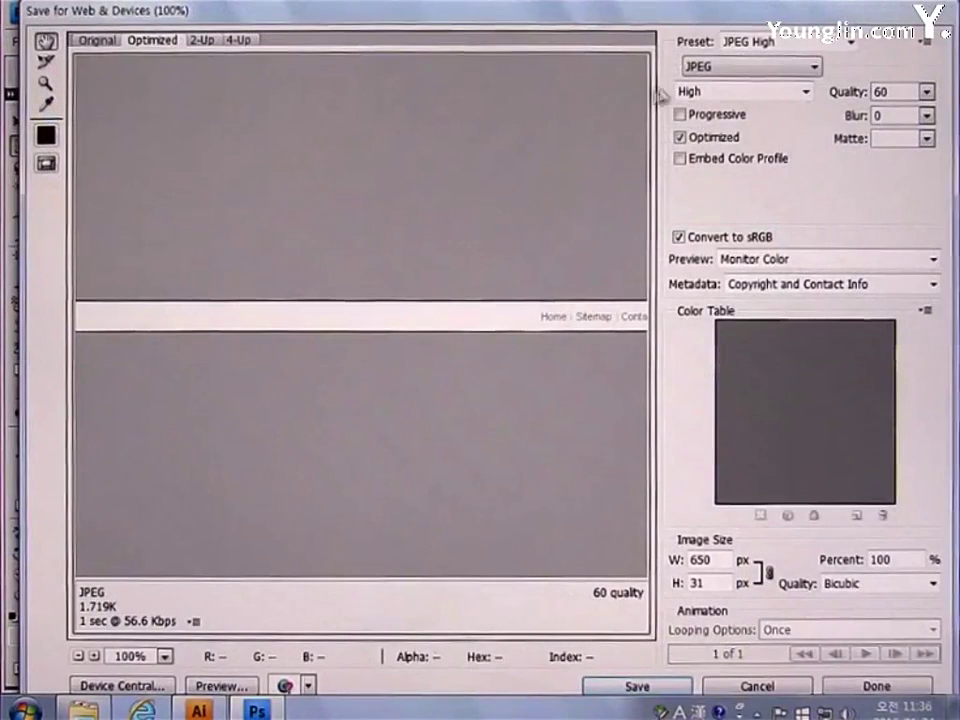
{"action": "left_click", "coordinate": [635, 686]}
{"action": "left_click", "coordinate": [445, 590]}
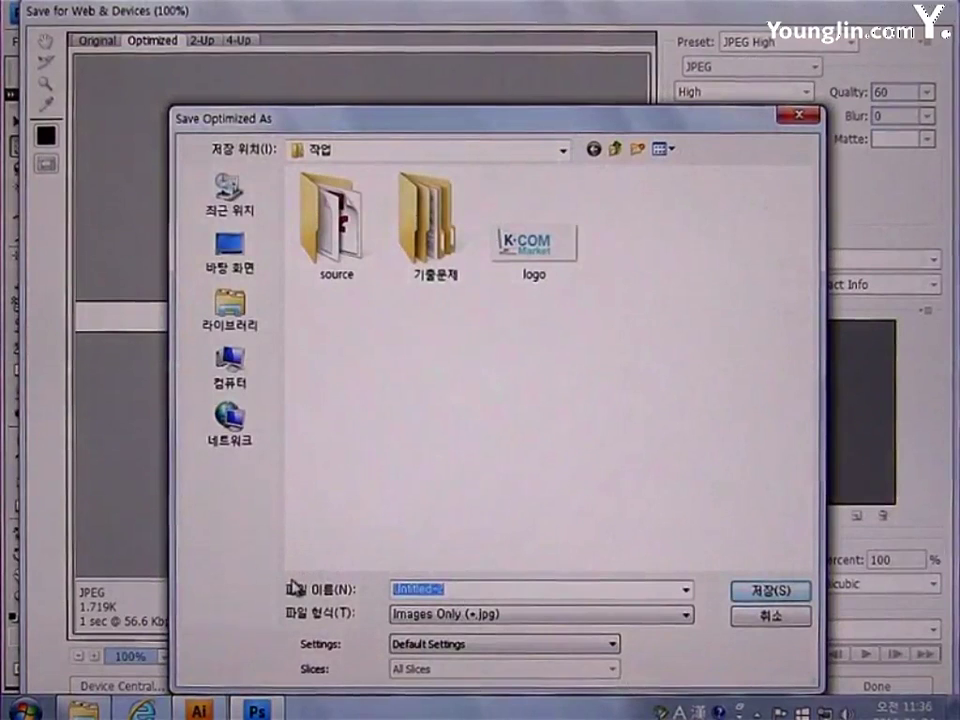
{"action": "type", "text": "top_"}
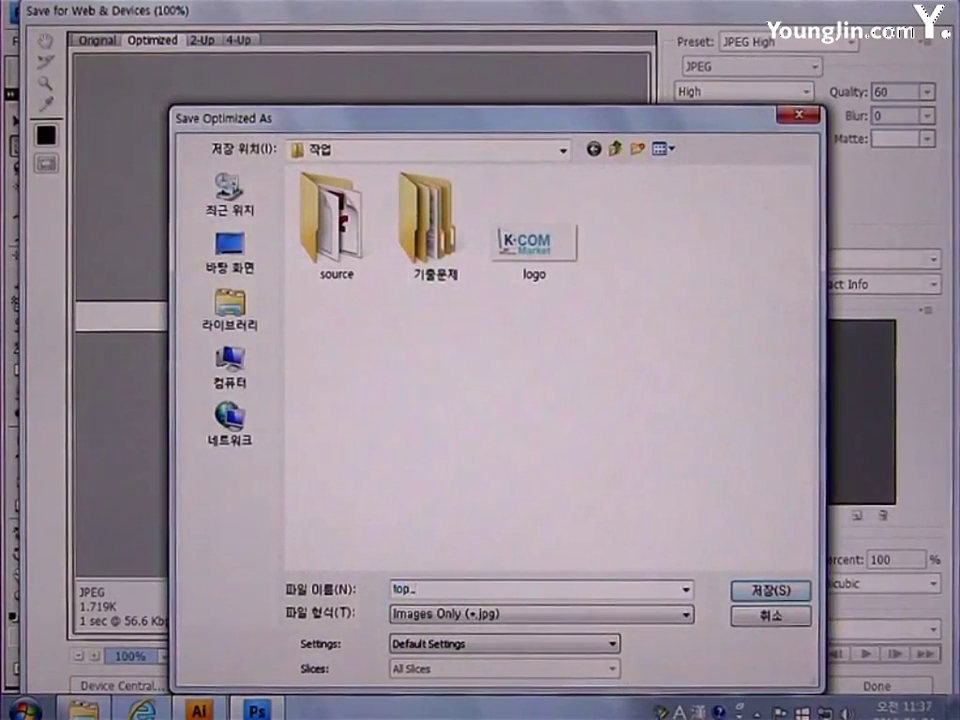
{"action": "type", "text": "bg"}
{"action": "left_click", "coordinate": [748, 594]}
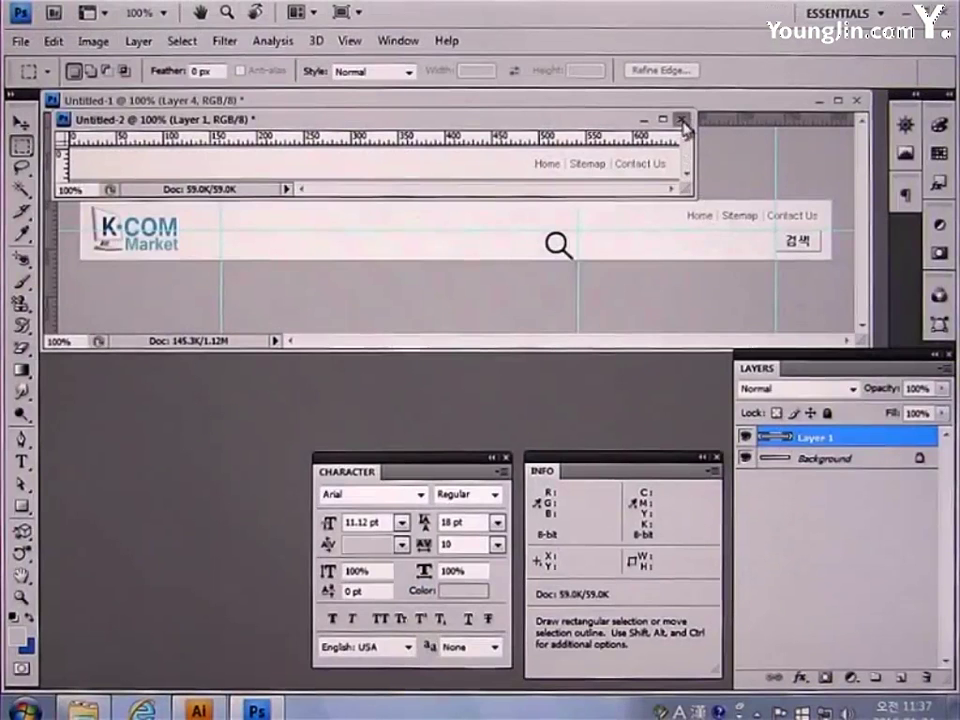
{"action": "left_click", "coordinate": [681, 120]}
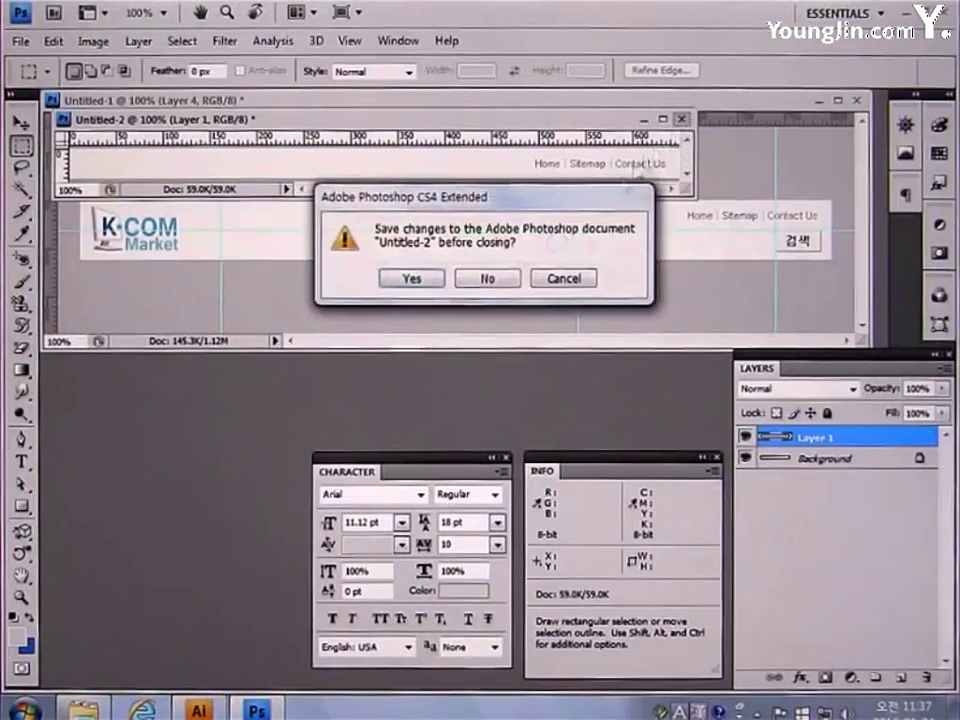
{"action": "left_click", "coordinate": [510, 282]}
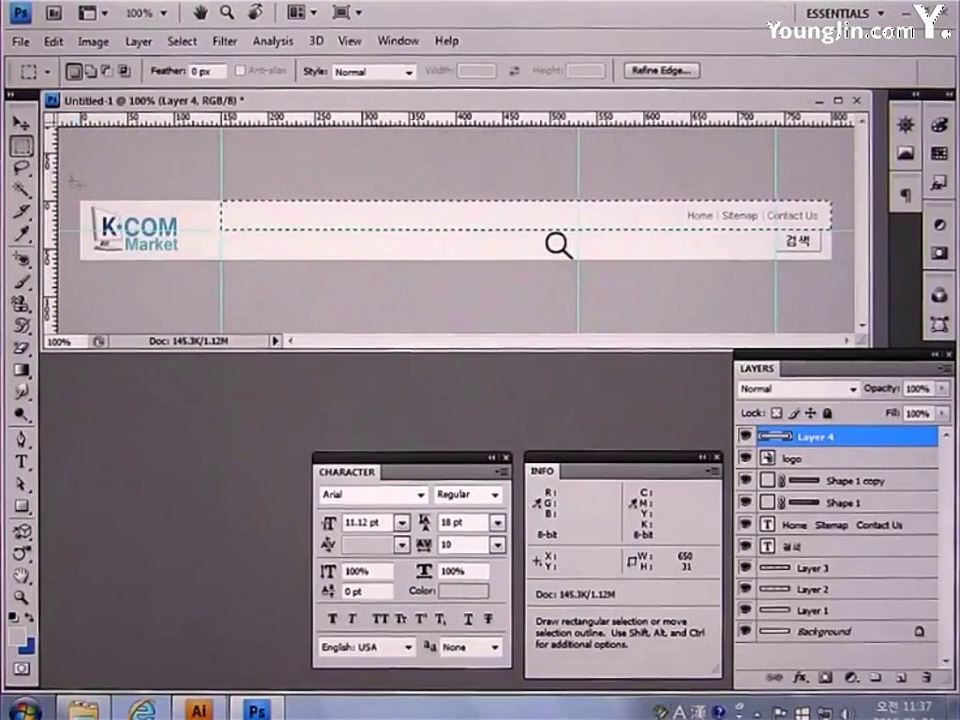
- Copy the 380 x 31 px magnifier area between the first two vertical guides and paste it into a new document of that size
{"action": "left_click_drag", "start_coordinate": [221, 261], "coordinate": [580, 229]}
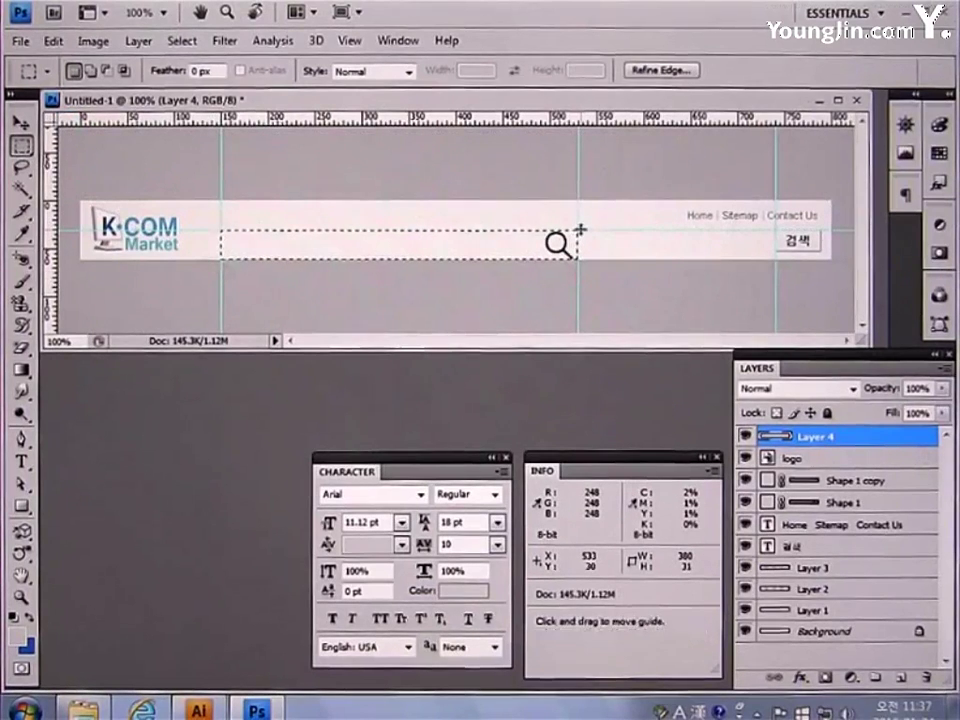
{"action": "key", "text": "ctrl+c"}
{"action": "key", "text": "ctrl+n"}
{"action": "key", "text": "Return"}
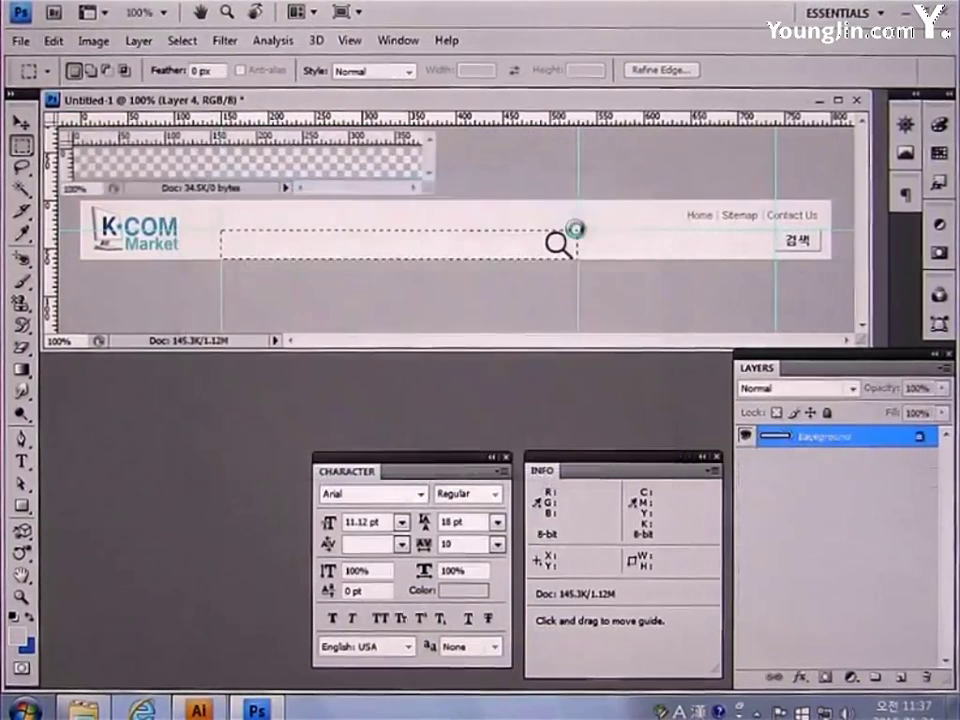
{"action": "key", "text": "ctrl+v"}
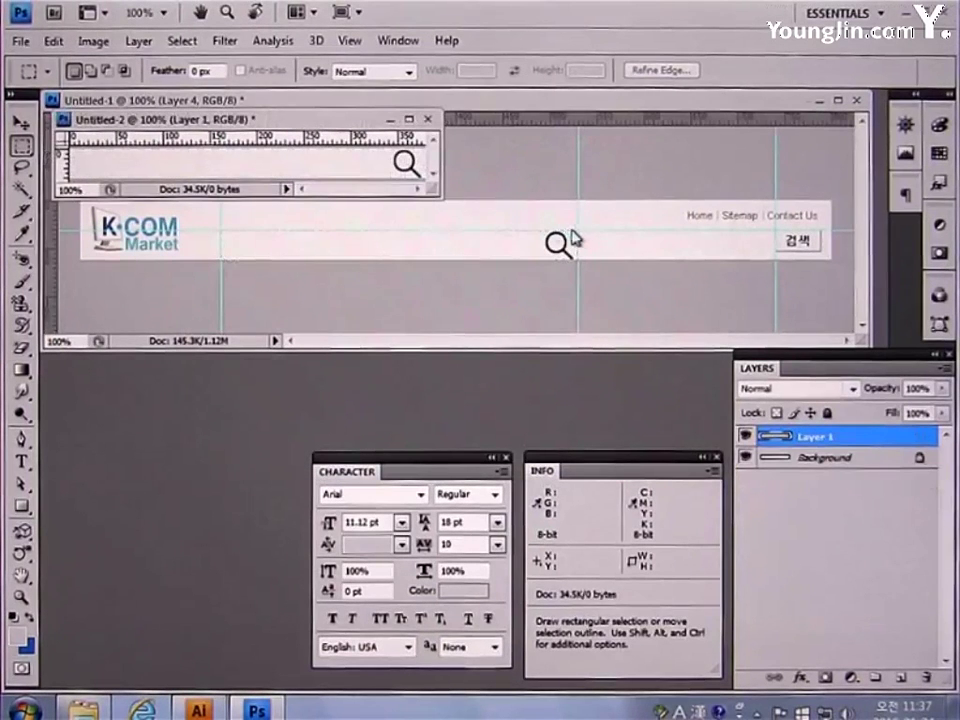
- Export the pasted magnifier piece for the web as a JPEG named top_glass, and close its document without saving
{"action": "left_click", "coordinate": [22, 42]}
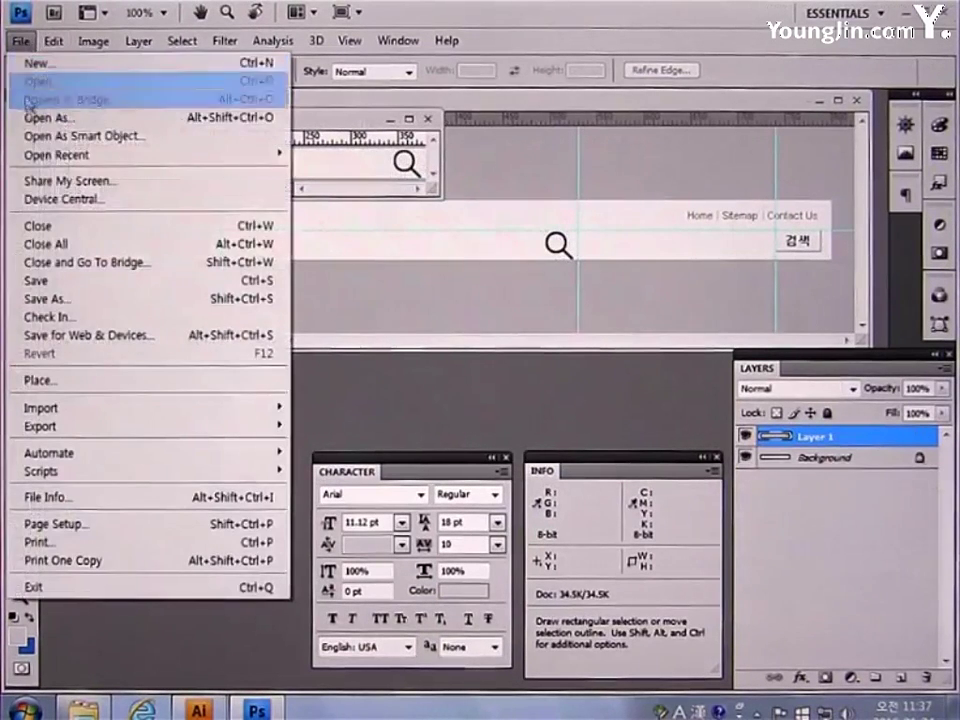
{"action": "left_click", "coordinate": [64, 337]}
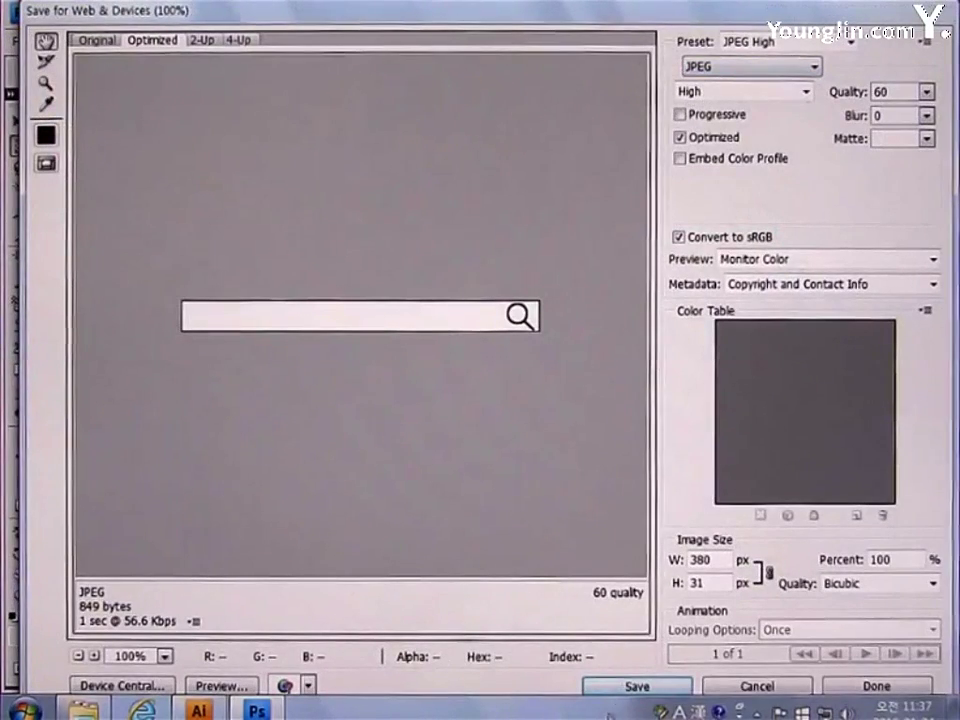
{"action": "left_click", "coordinate": [612, 692]}
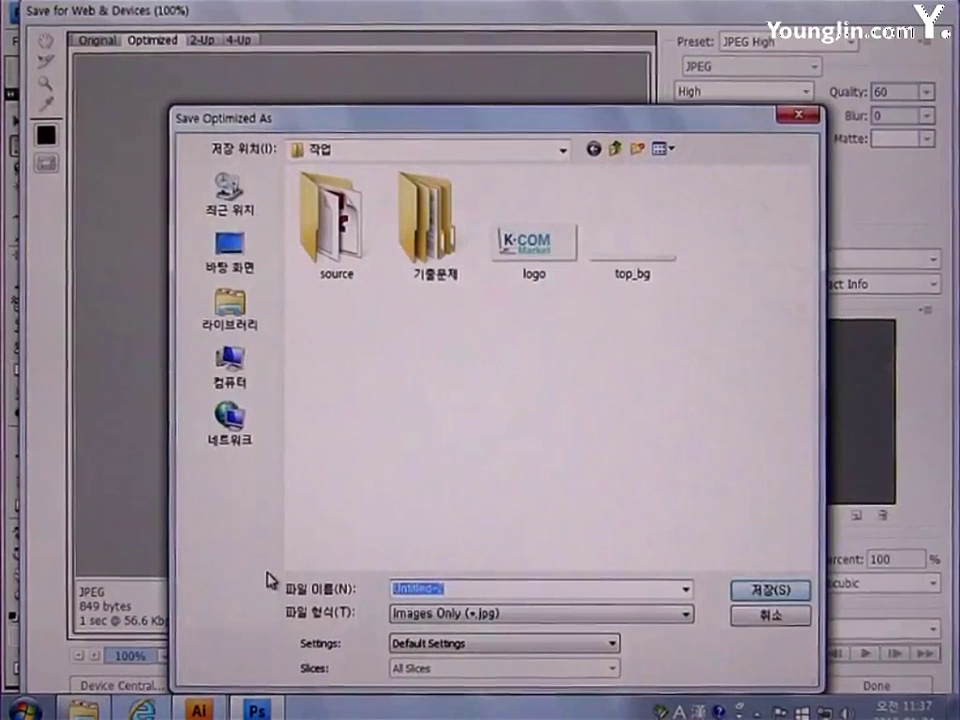
{"action": "type", "text": "top_"}
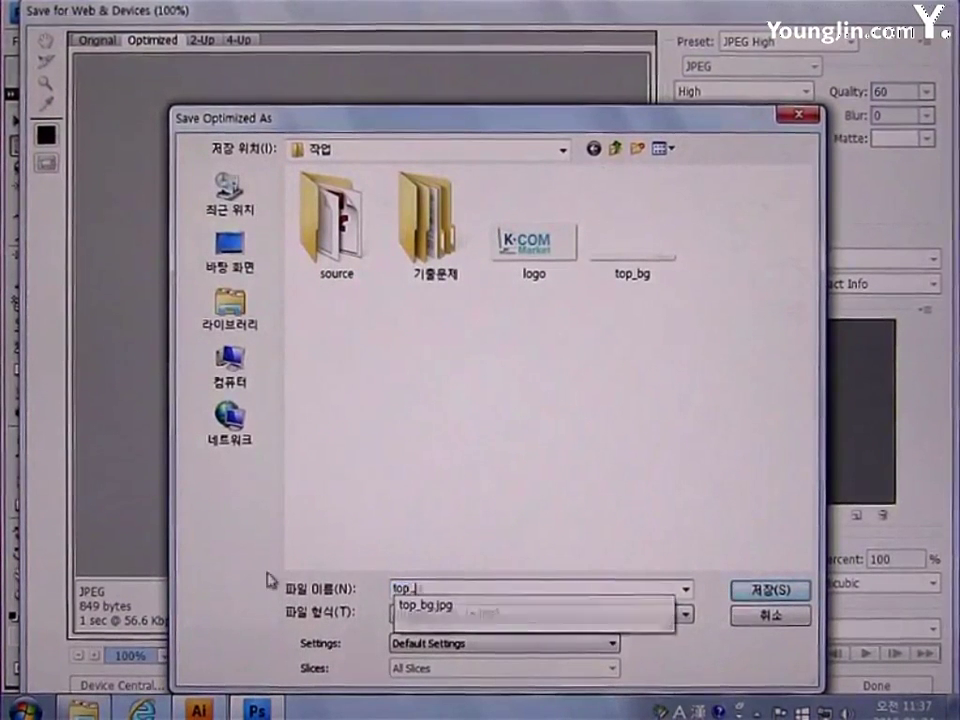
{"action": "type", "text": "glass"}
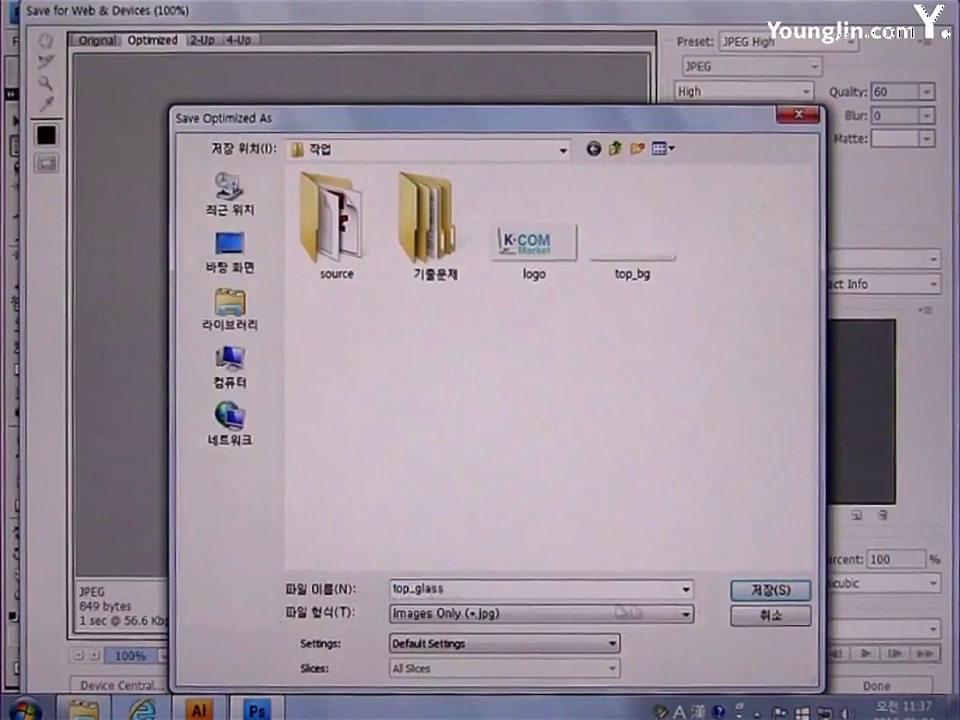
{"action": "left_click", "coordinate": [754, 596]}
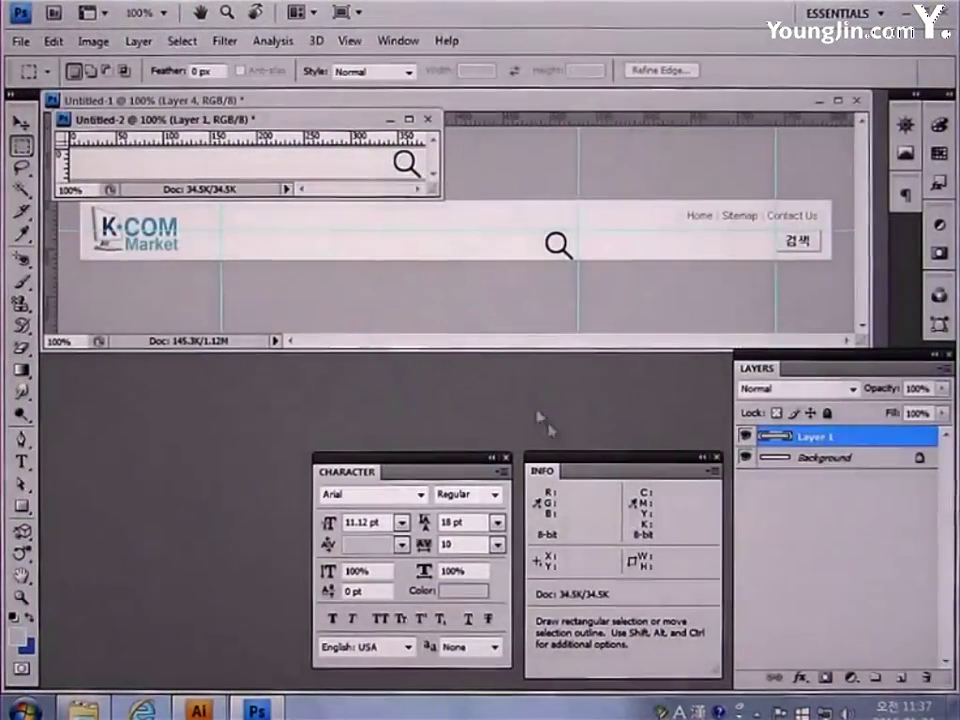
{"action": "left_click", "coordinate": [428, 118]}
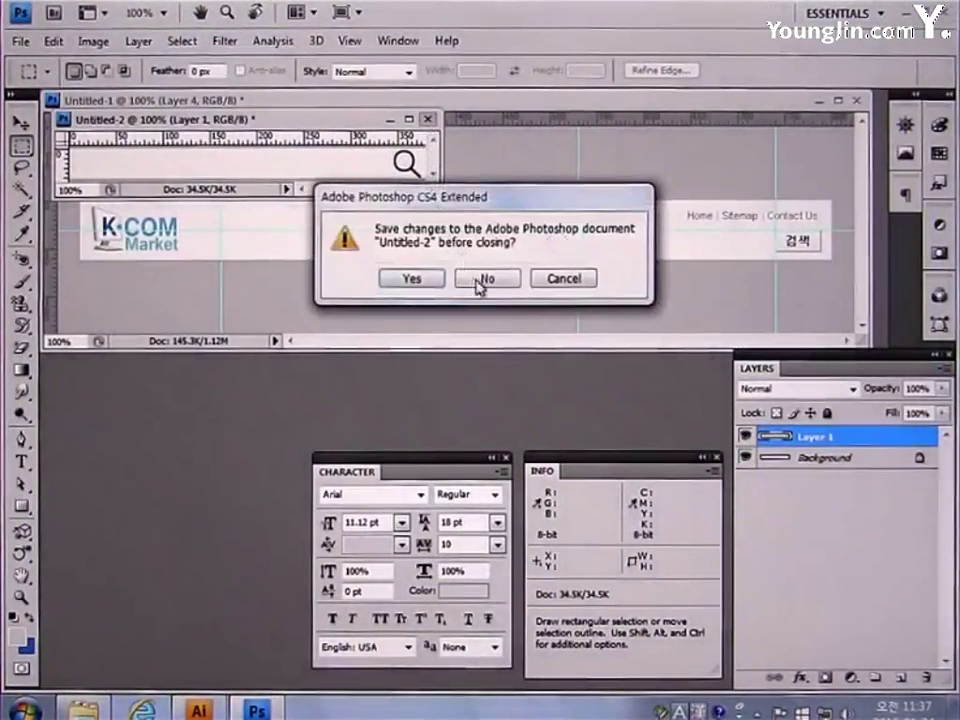
{"action": "left_click", "coordinate": [483, 280]}
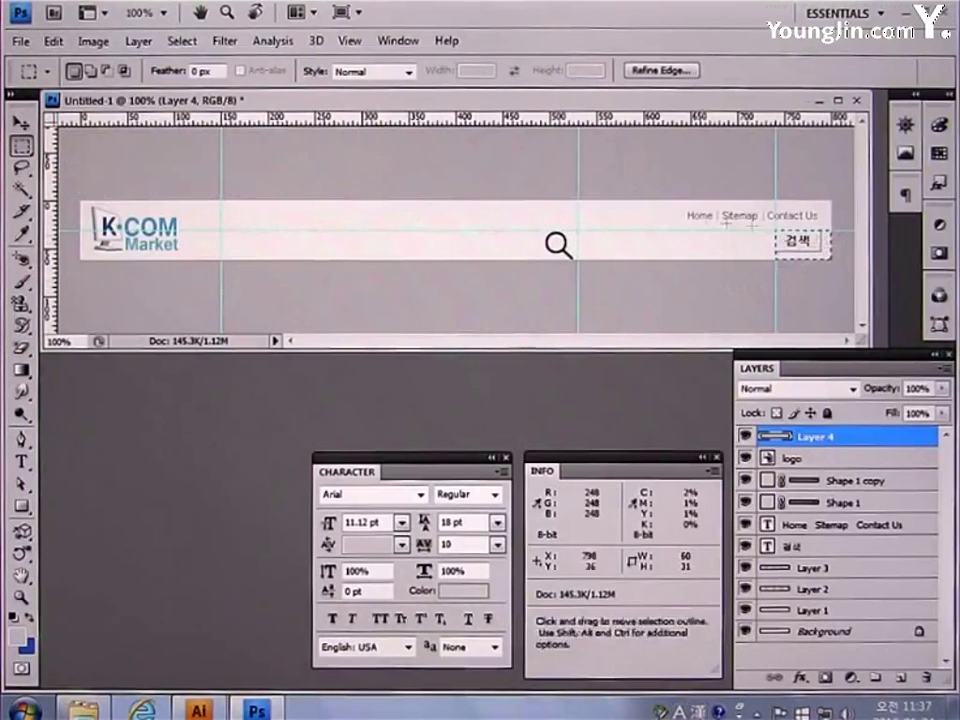
- Export the open 800 x 62 px banner document for the web as a High-quality JPEG named top_search in the 작업 folder
{"action": "left_click", "coordinate": [16, 43]}
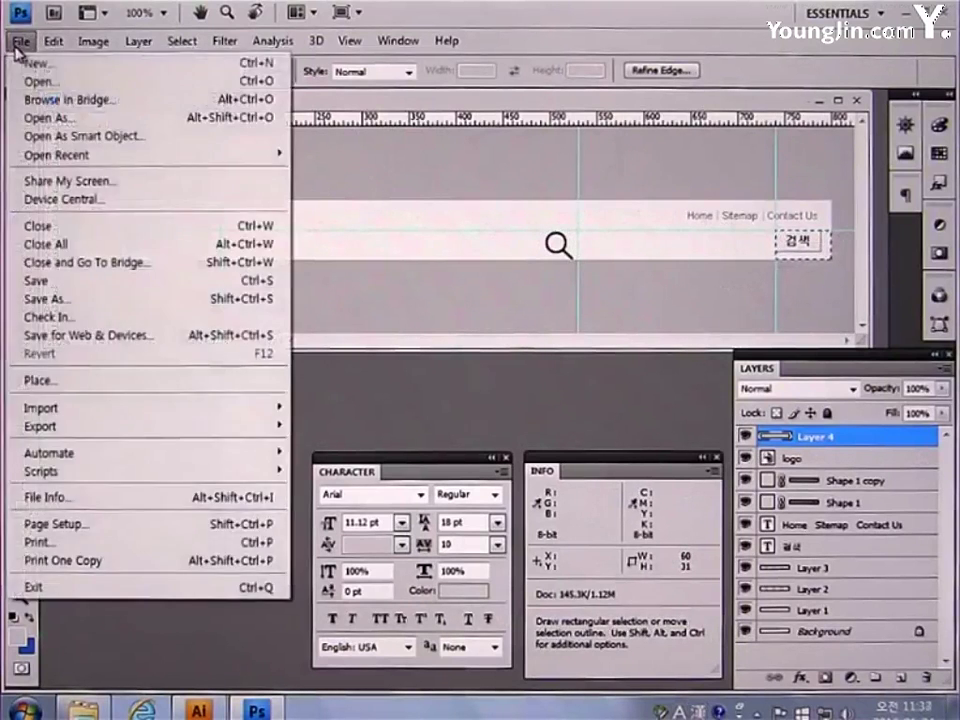
{"action": "left_click", "coordinate": [73, 336]}
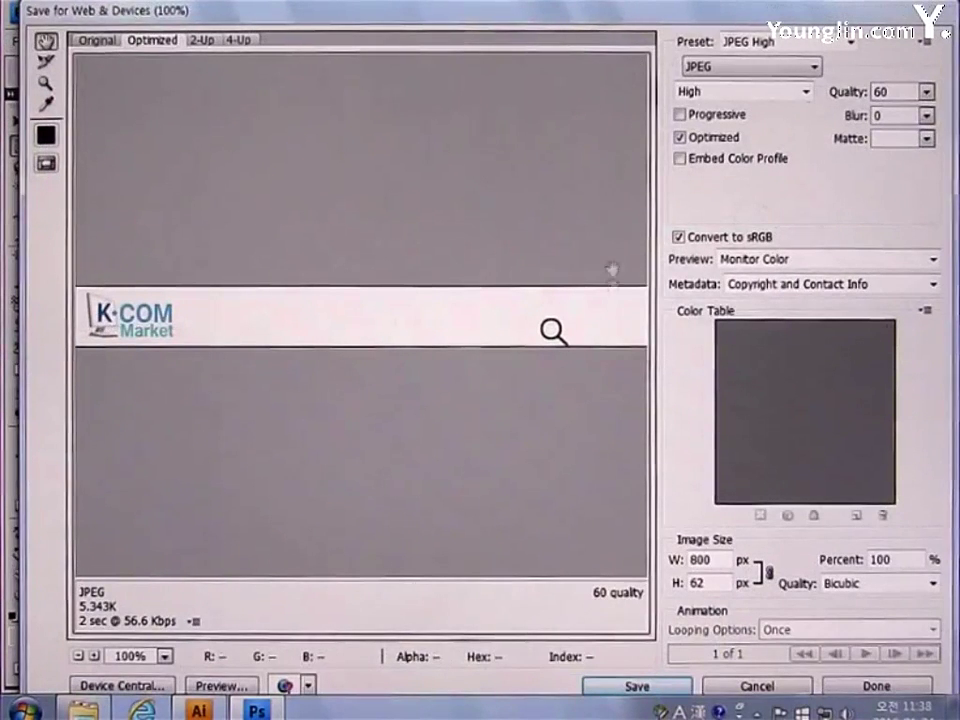
{"action": "left_click", "coordinate": [634, 684]}
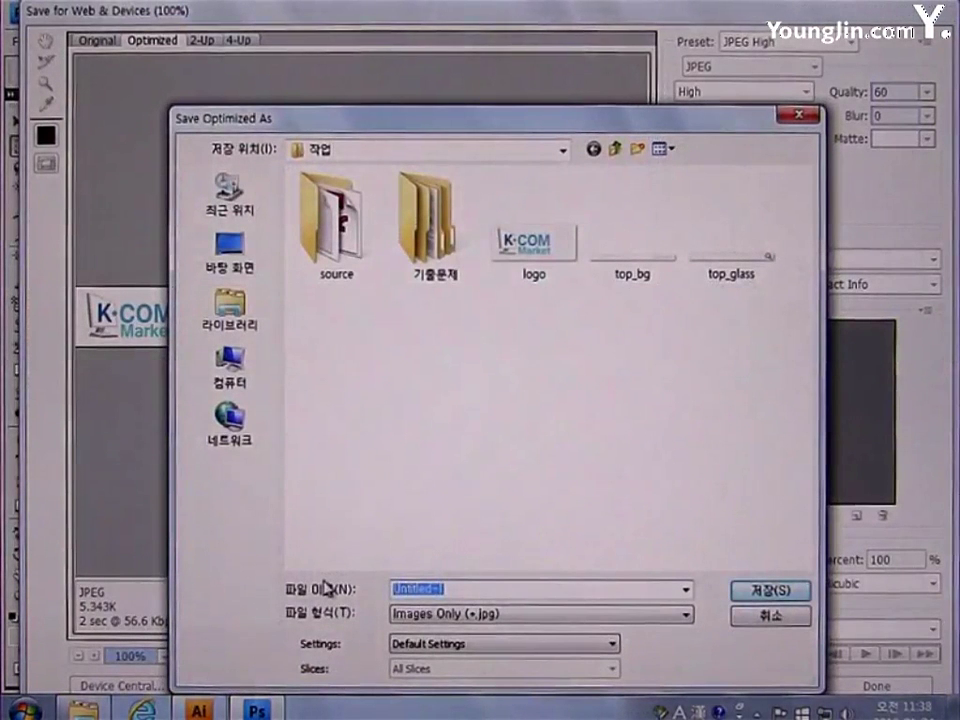
{"action": "type", "text": "top_search"}
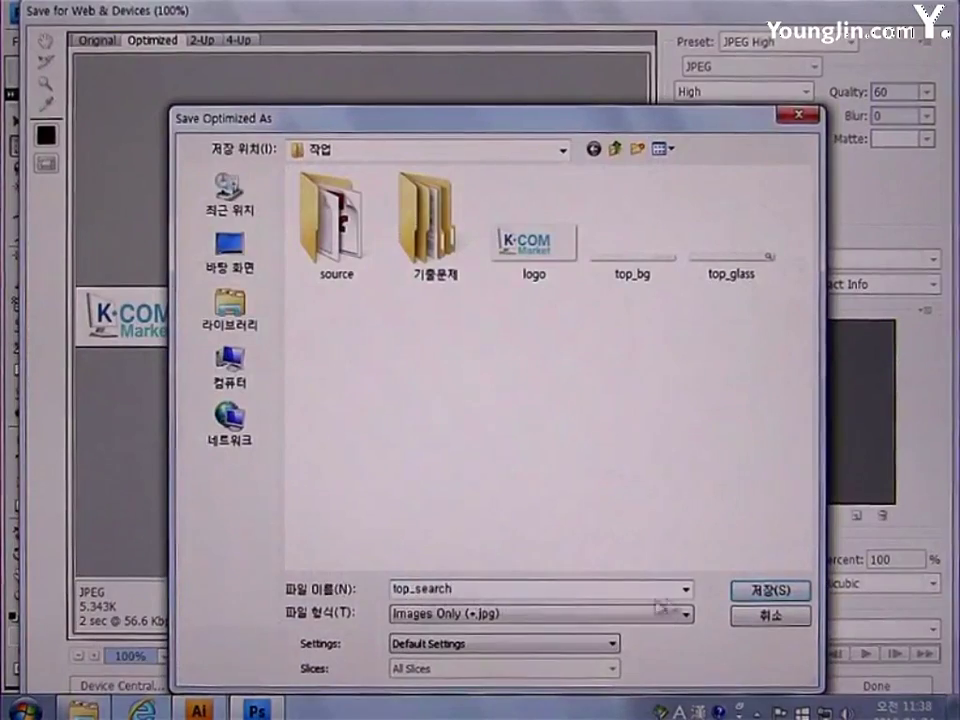
{"action": "left_click", "coordinate": [768, 590]}
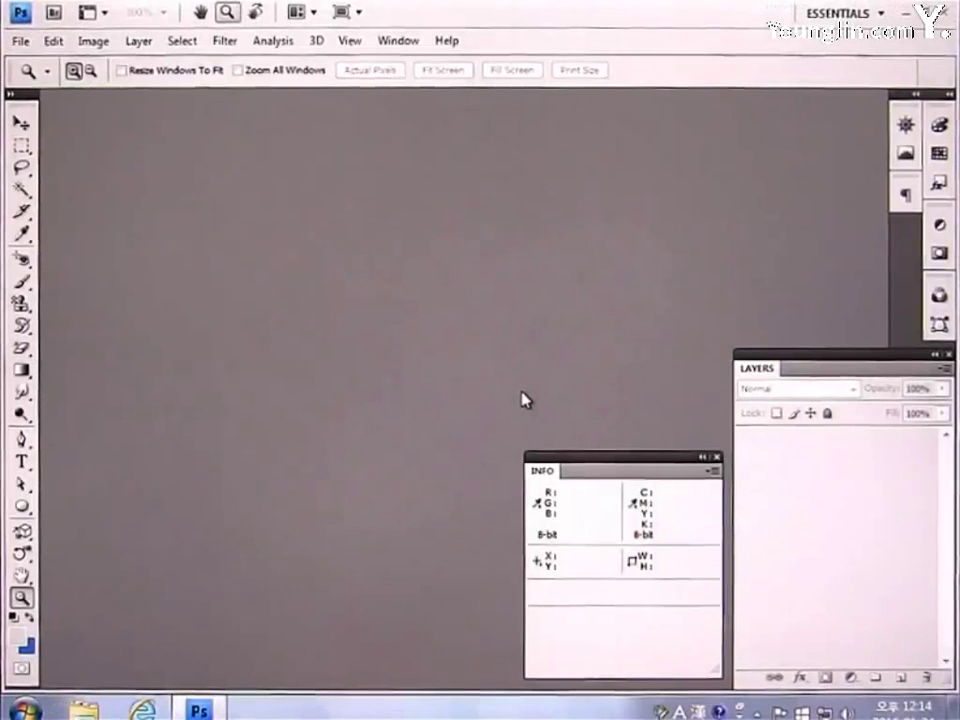
- Create a new document 800 pixels wide and 115 pixels high at 72 pixels/inch, in RGB with a white background
{"action": "left_click", "coordinate": [21, 41]}
{"action": "left_click", "coordinate": [36, 66]}
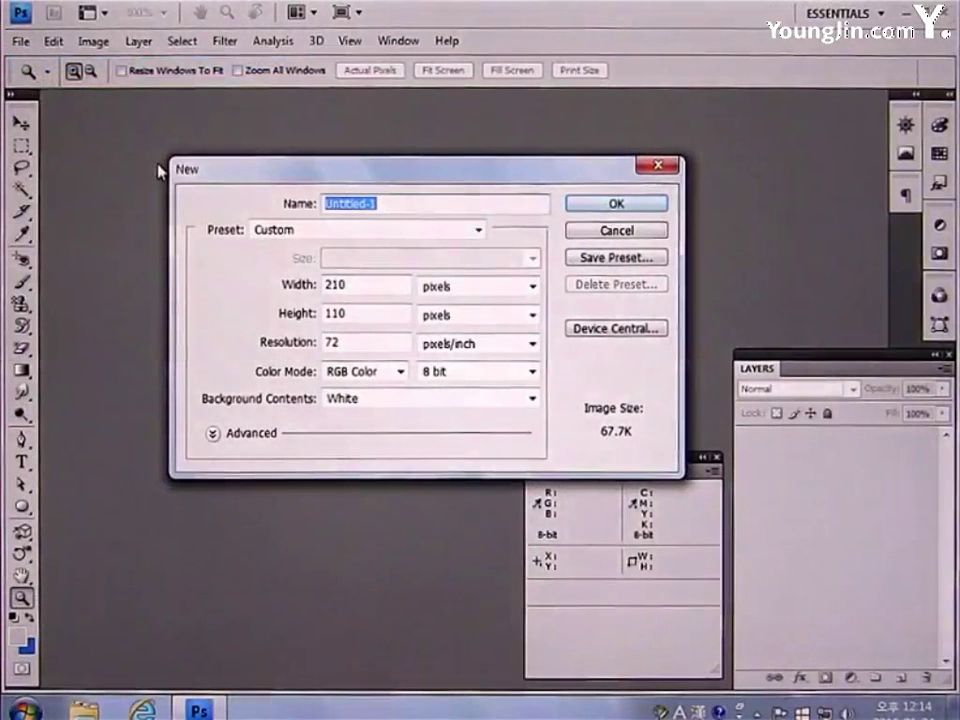
{"action": "double_click", "coordinate": [358, 283]}
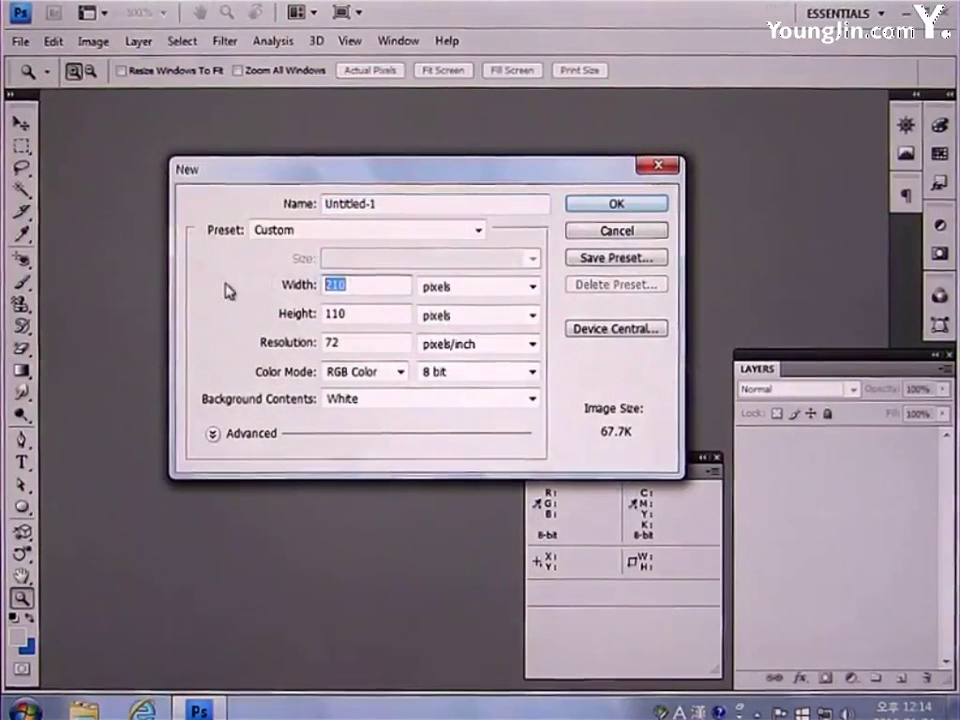
{"action": "type", "text": "800"}
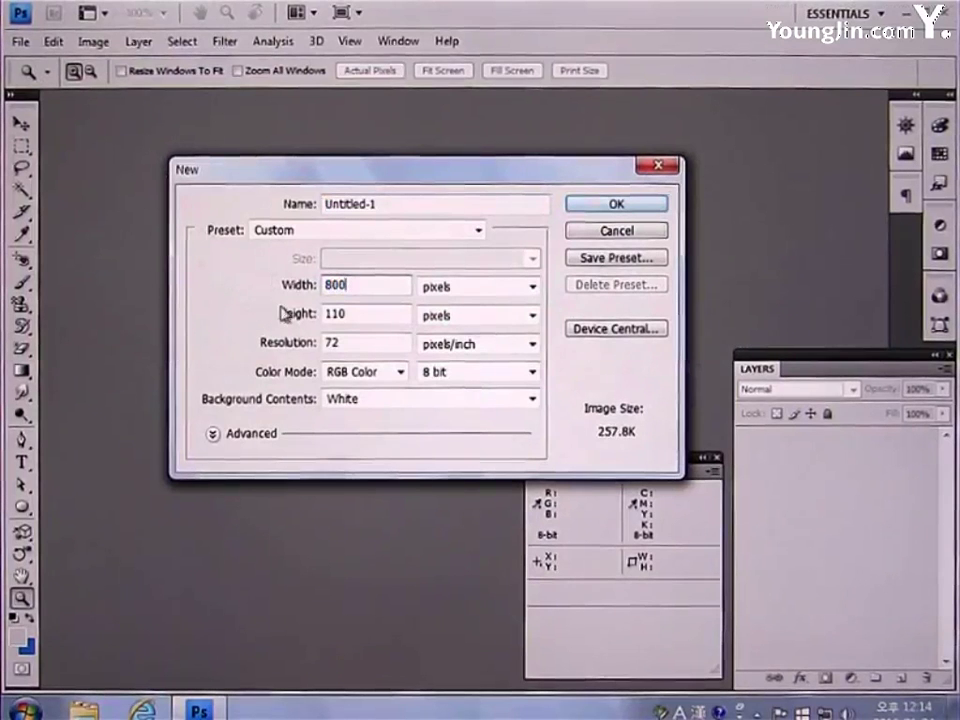
{"action": "double_click", "coordinate": [351, 314]}
{"action": "type", "text": "115"}
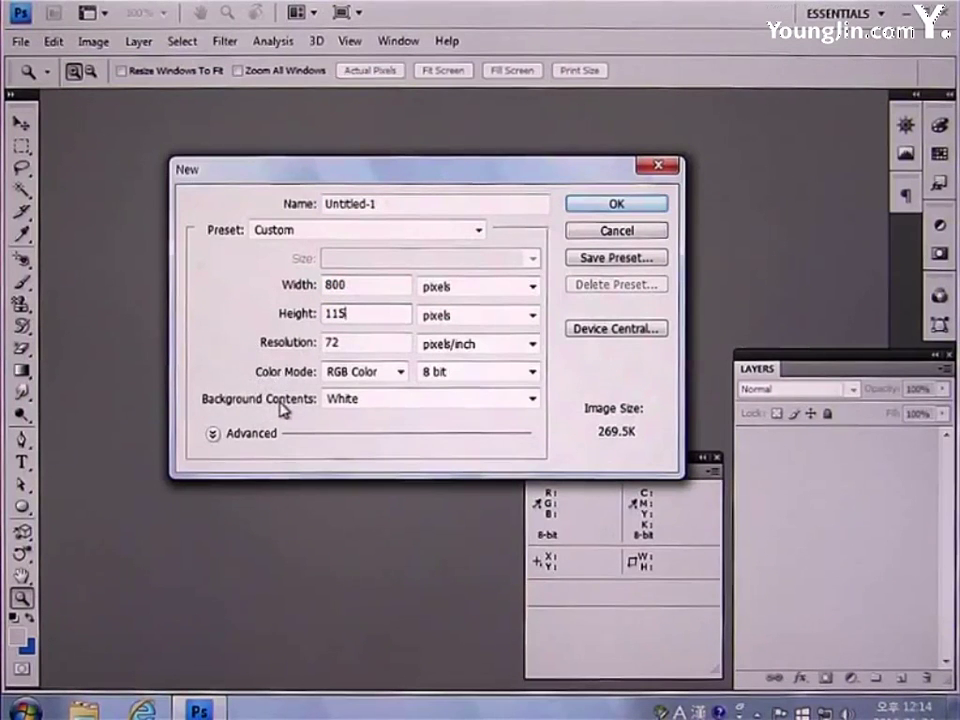
{"action": "left_click", "coordinate": [604, 206]}
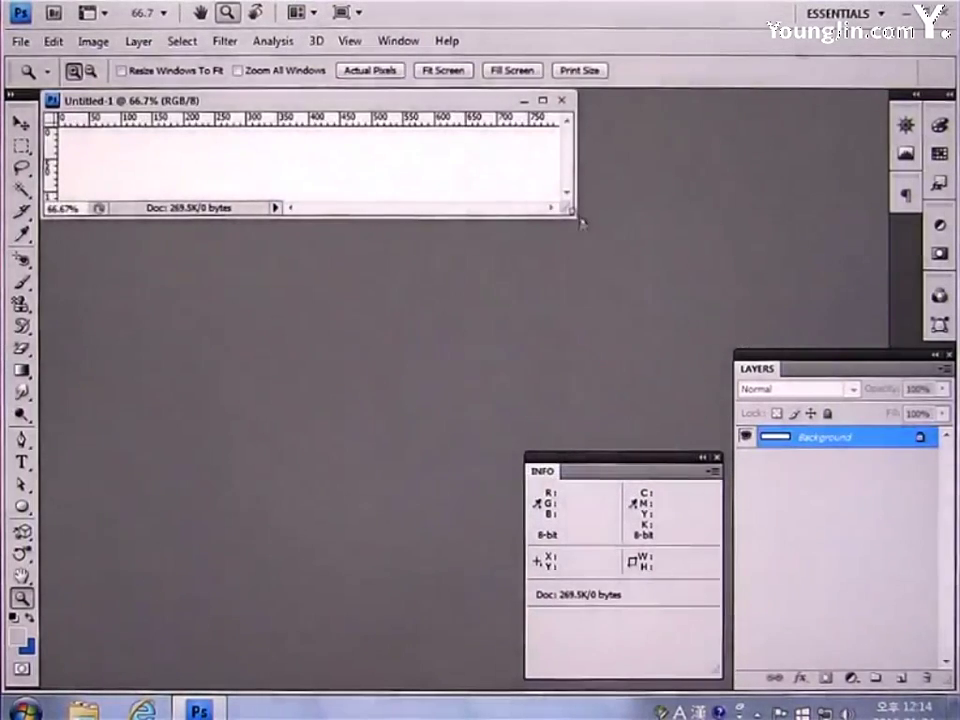
- Enlarge the document window, show the image at 100%, and place a horizontal guide at 10 px from the top edge
{"action": "left_click_drag", "start_coordinate": [579, 219], "coordinate": [864, 317]}
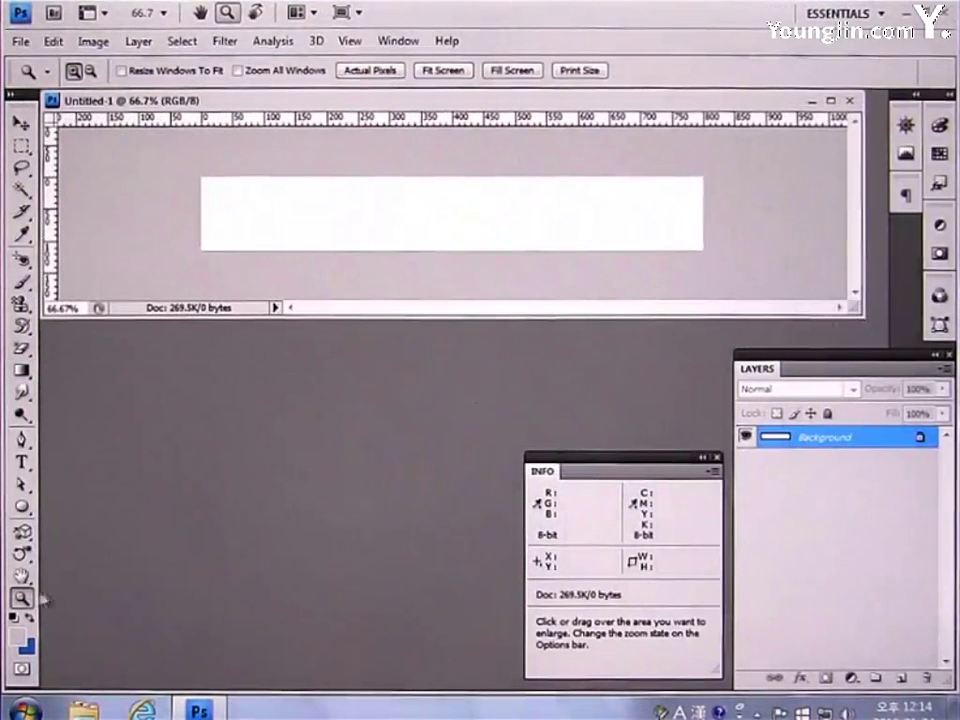
{"action": "double_click", "coordinate": [22, 598]}
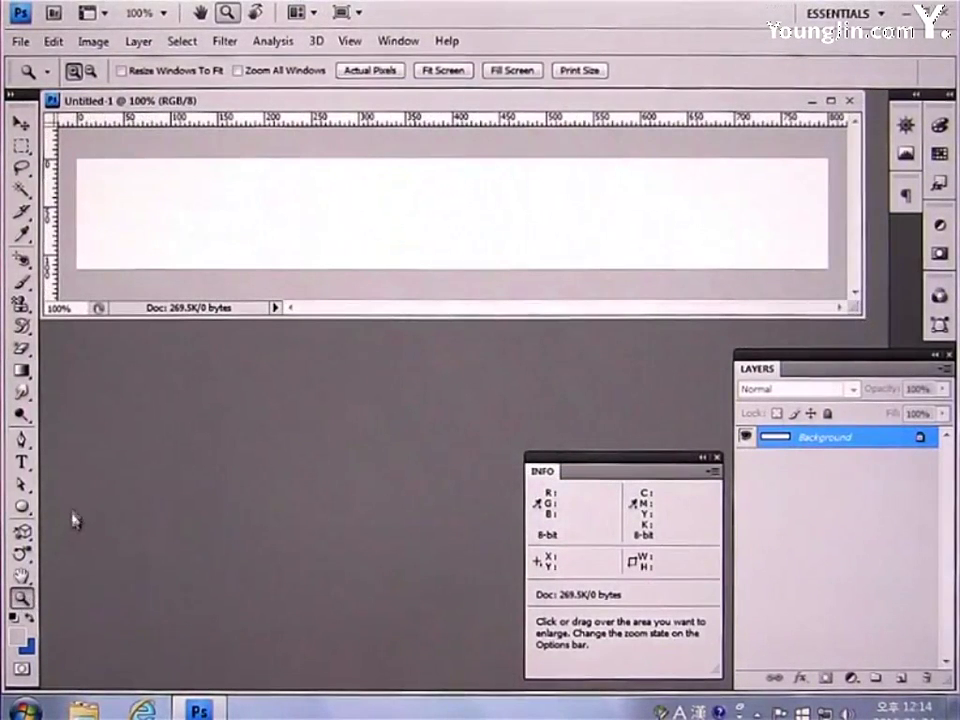
{"action": "left_click", "coordinate": [21, 122]}
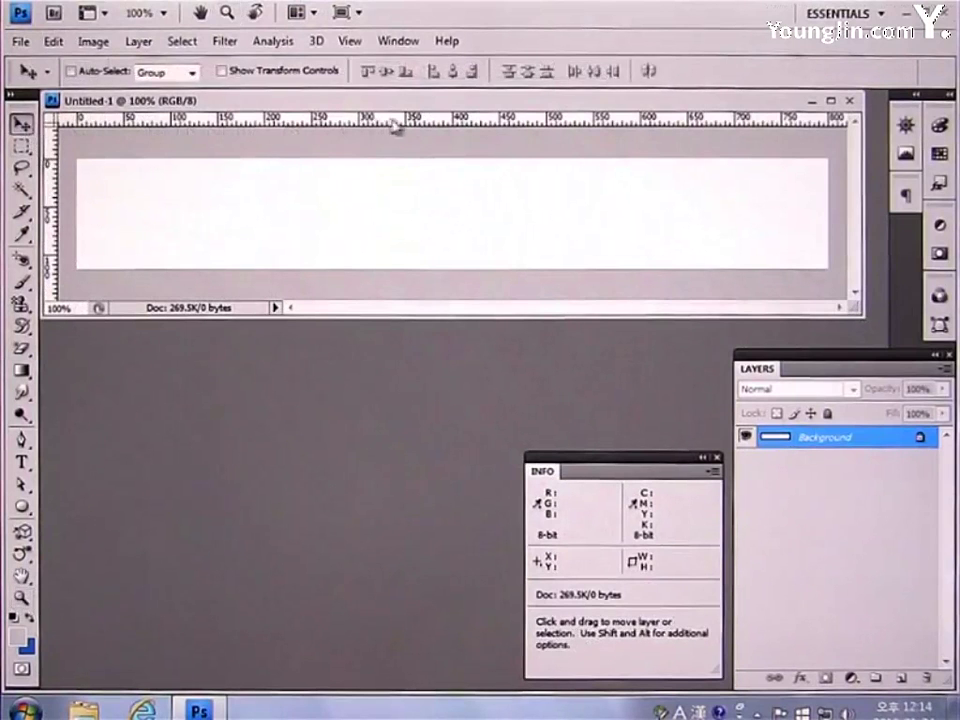
{"action": "left_click_drag", "start_coordinate": [403, 123], "coordinate": [390, 167]}
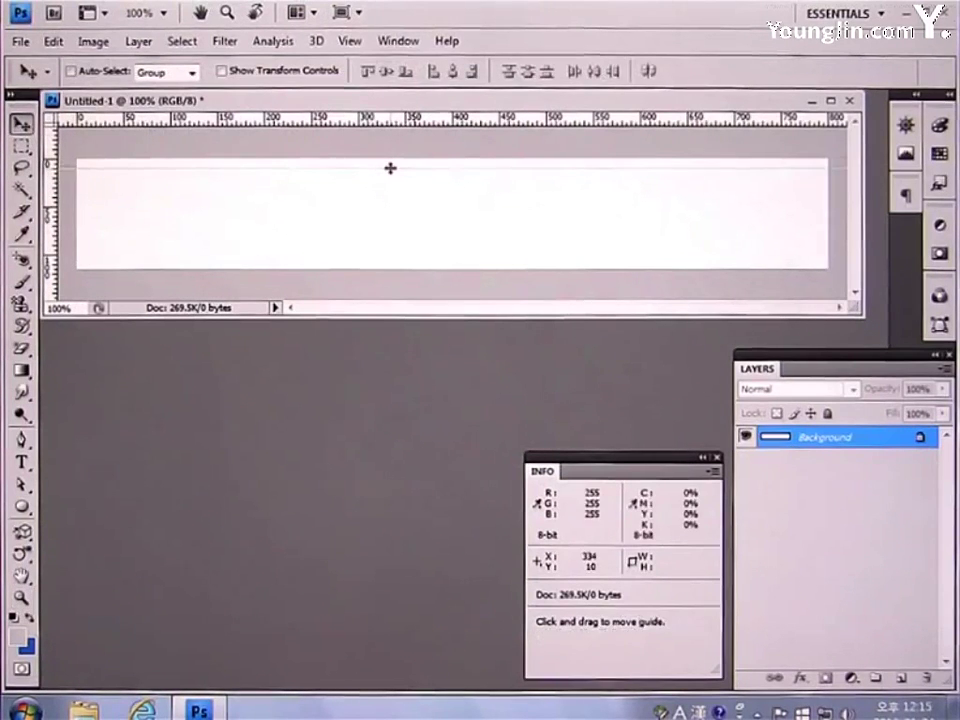
- Add a new layer and fill it with white (#FFFFFF)
{"action": "left_click", "coordinate": [901, 680]}
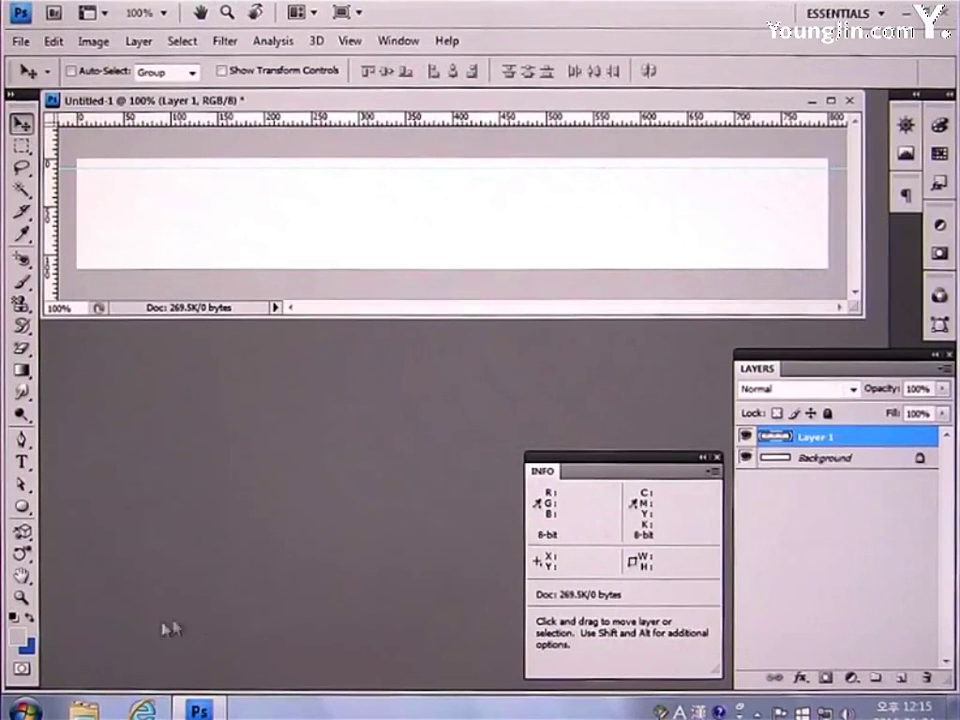
{"action": "left_click", "coordinate": [18, 637]}
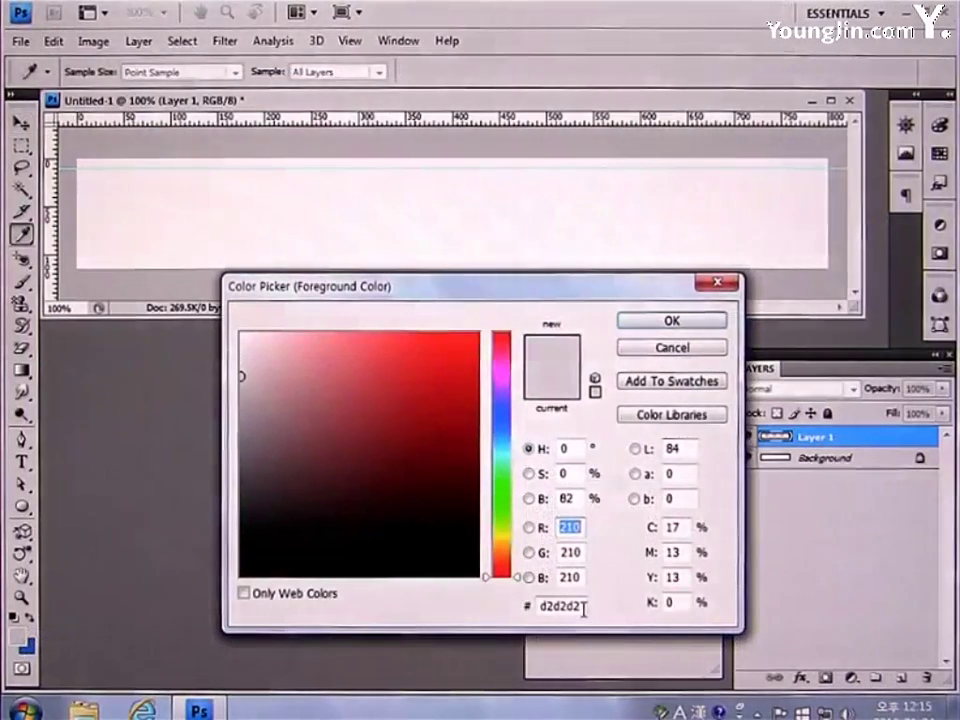
{"action": "double_click", "coordinate": [572, 606]}
{"action": "type", "text": "FFFF"}
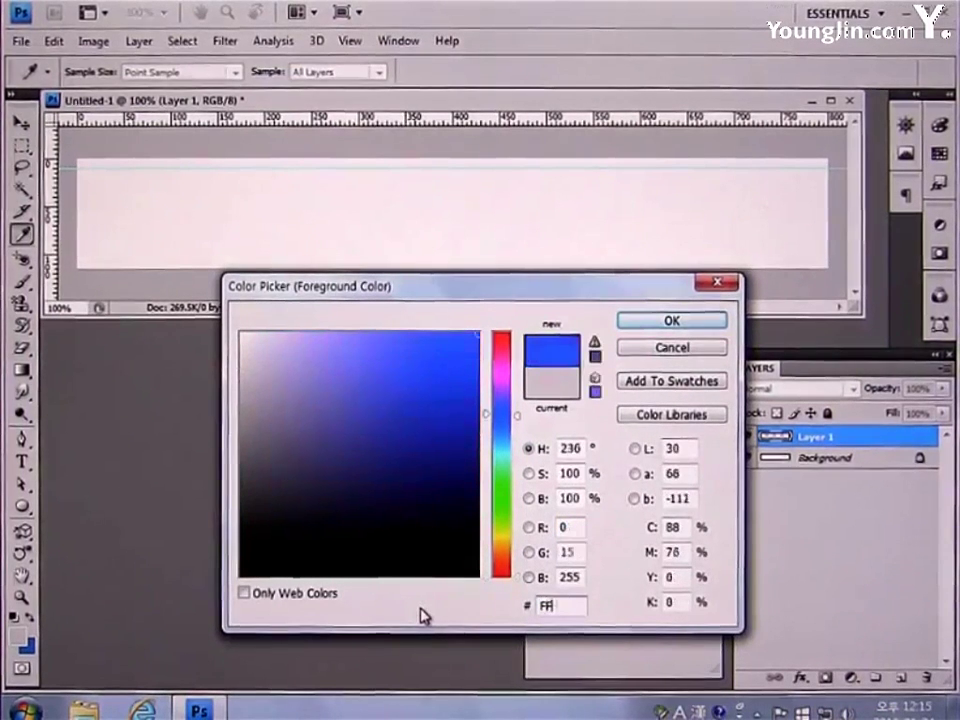
{"action": "type", "text": "FF"}
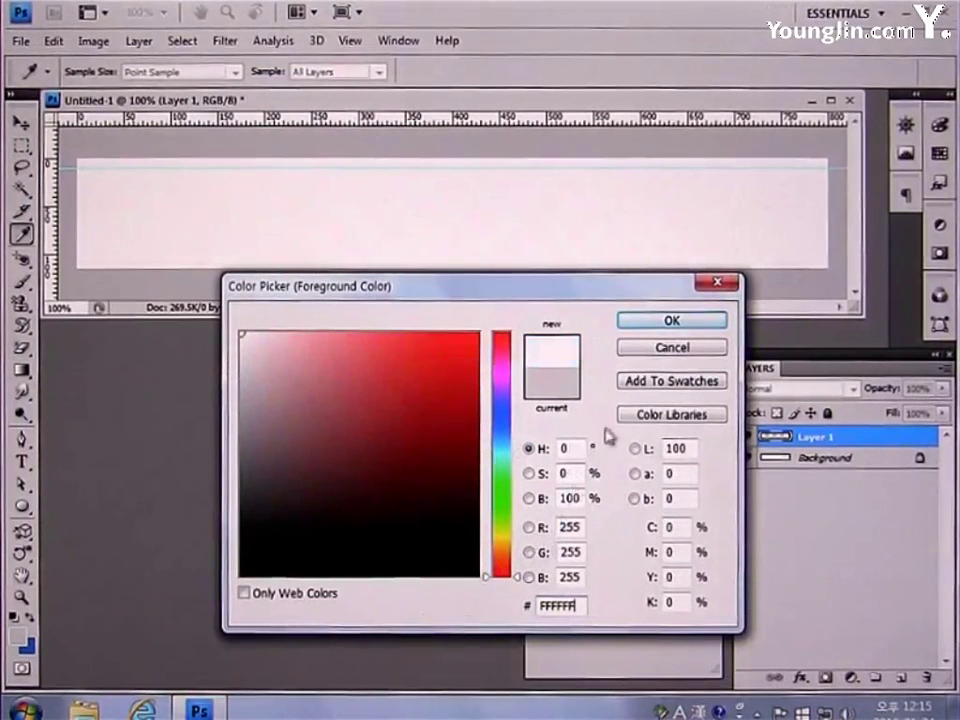
{"action": "left_click", "coordinate": [663, 321]}
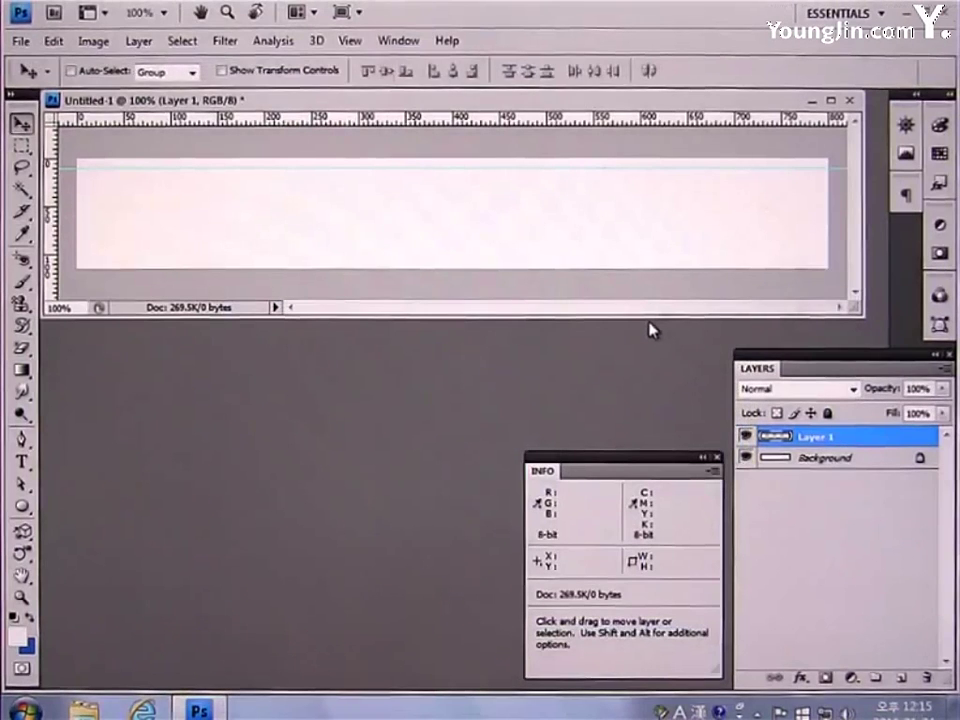
{"action": "key", "text": "alt+BackSpace"}
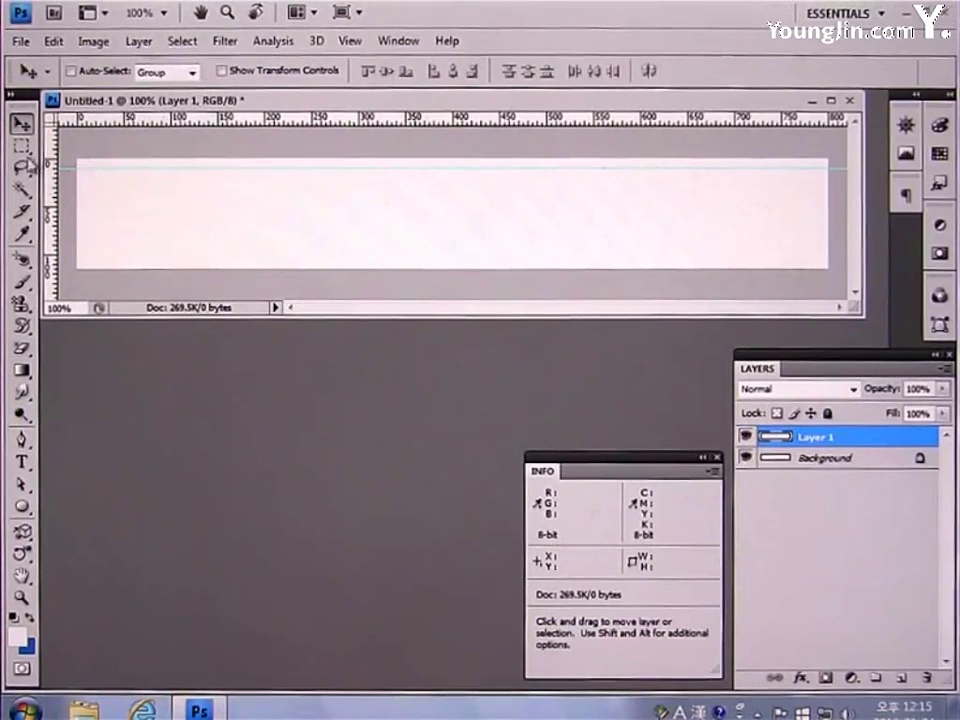
- Select the 800 x 10 px strip above the guide, fill it with #F8F8F8 on a new layer, and deselect
{"action": "left_click", "coordinate": [22, 148]}
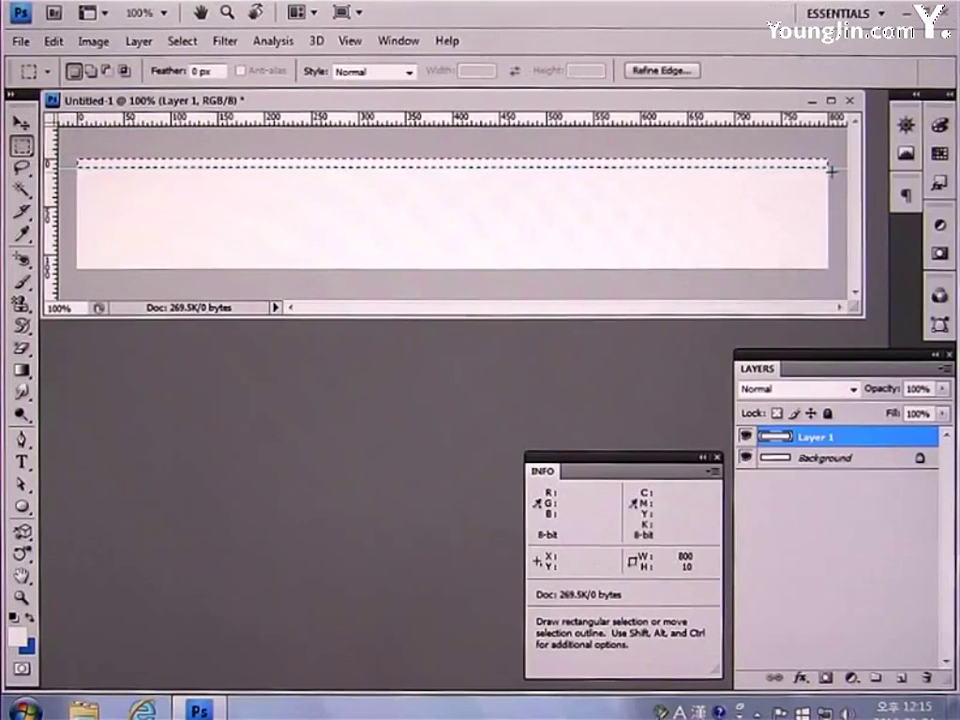
{"action": "key", "text": "alt+BackSpace"}
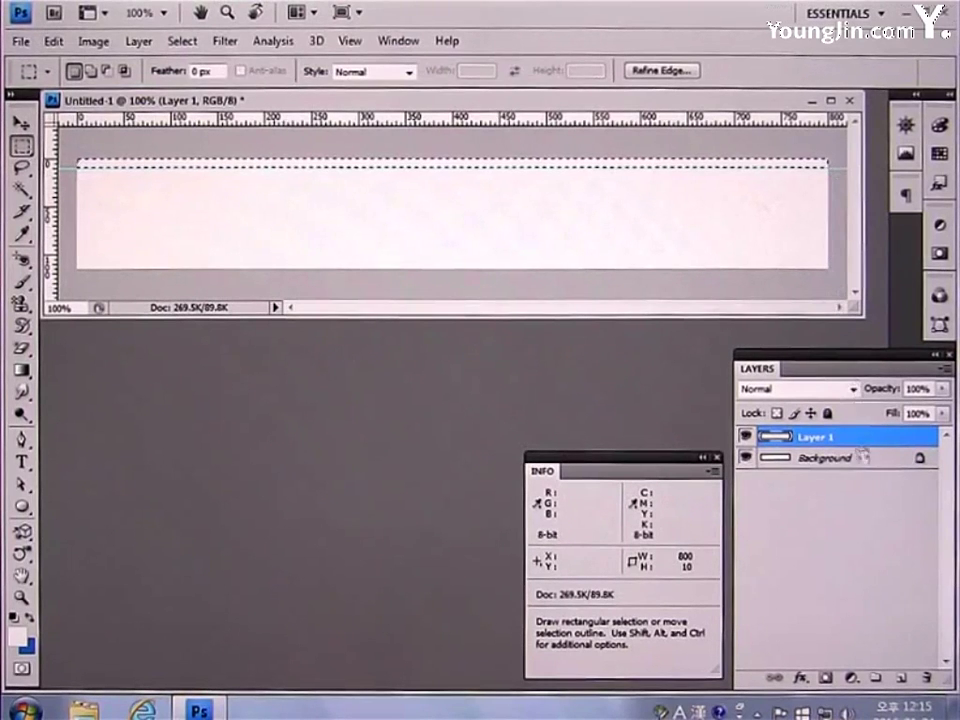
{"action": "left_click", "coordinate": [901, 680]}
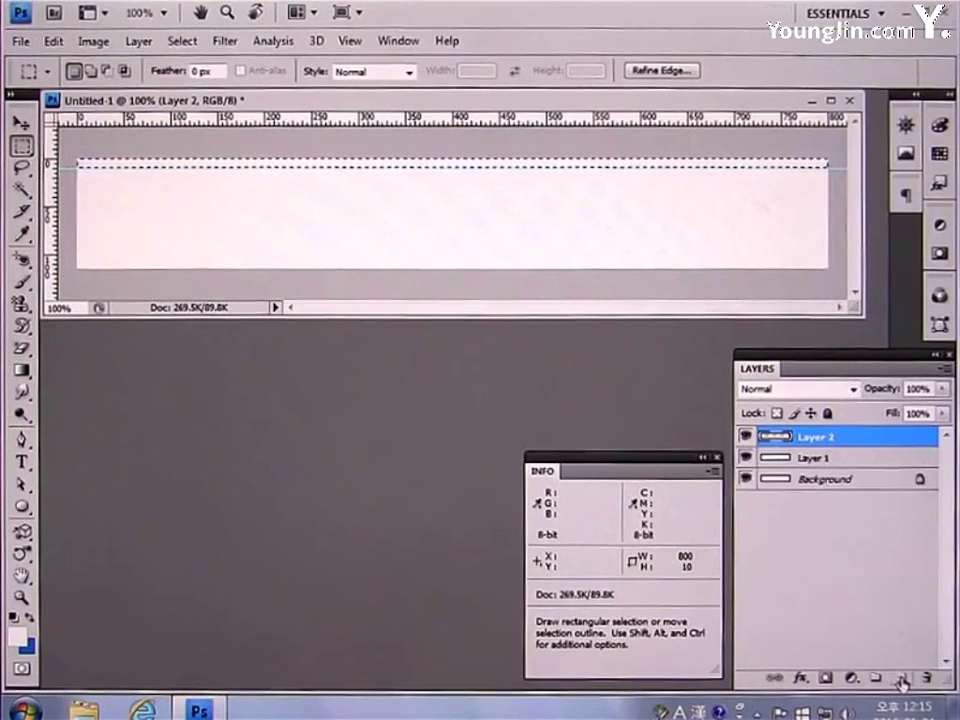
{"action": "left_click", "coordinate": [18, 636]}
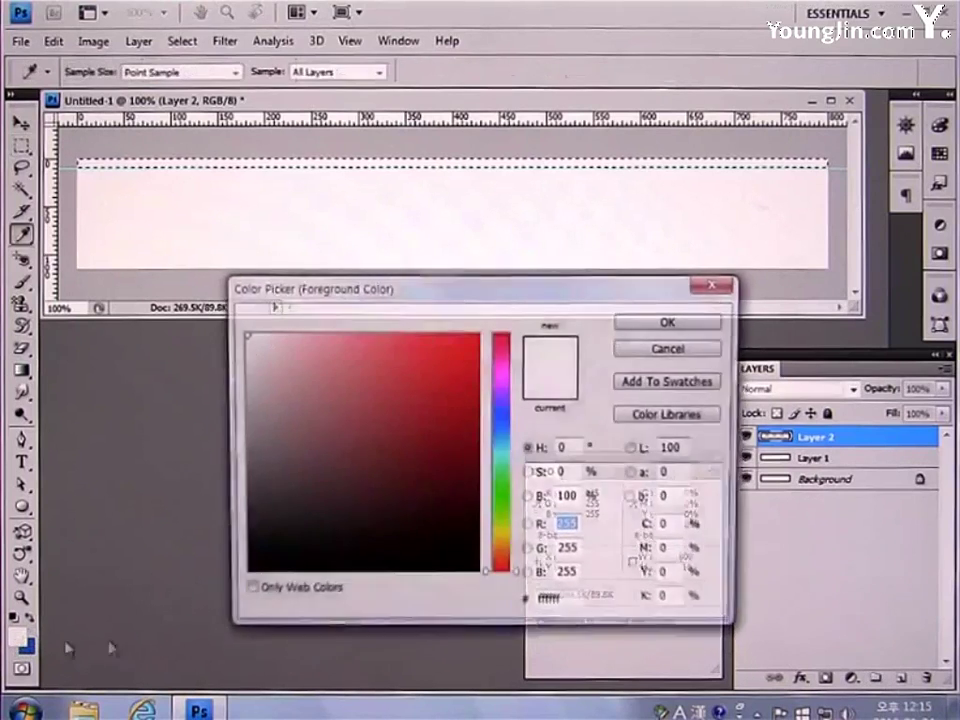
{"action": "left_click", "coordinate": [562, 605]}
{"action": "type", "text": "F8F8F8"}
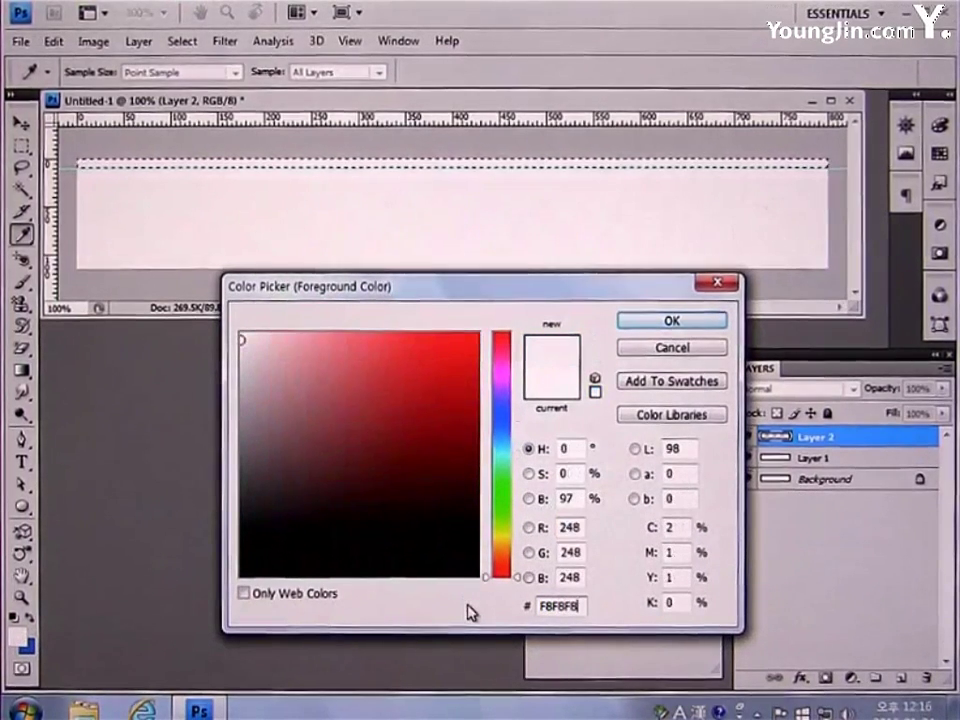
{"action": "left_click", "coordinate": [672, 320]}
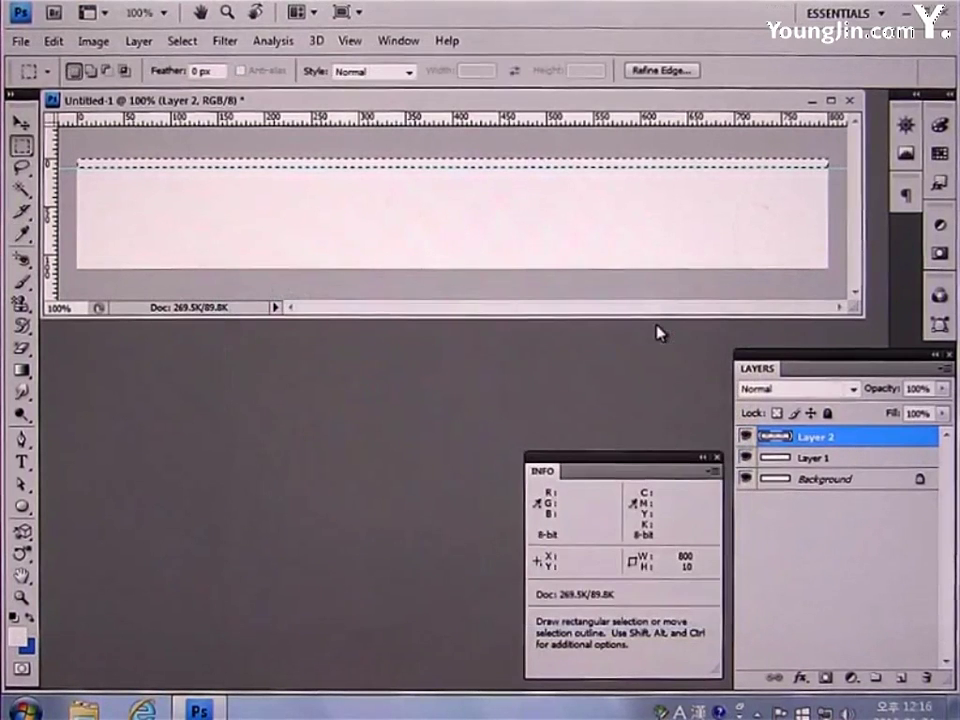
{"action": "key", "text": "alt"}
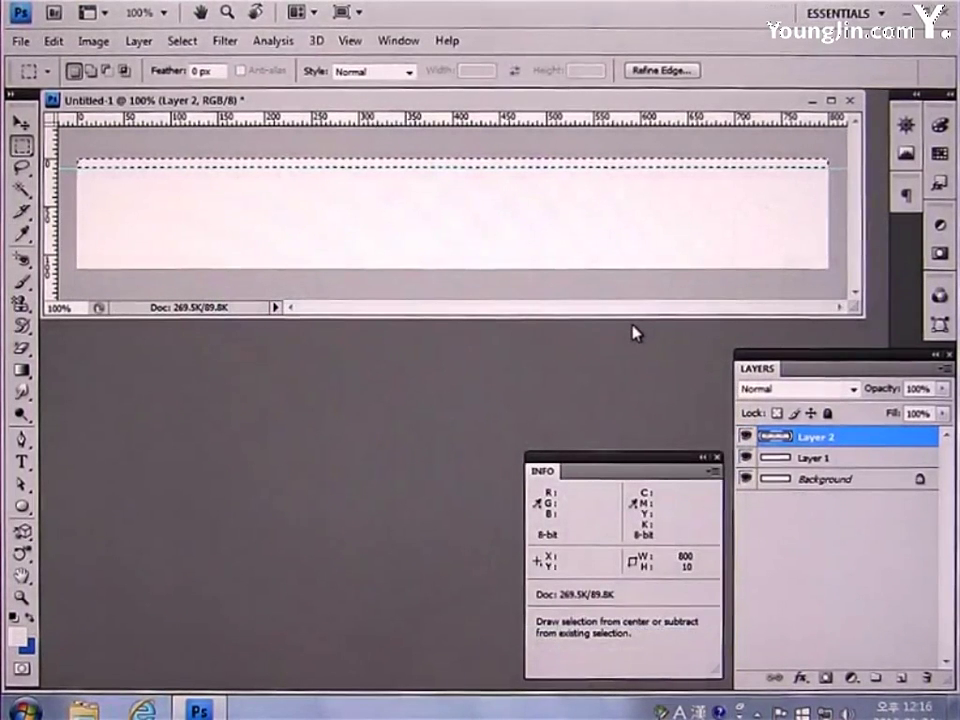
{"action": "key", "text": "alt+BackSpace"}
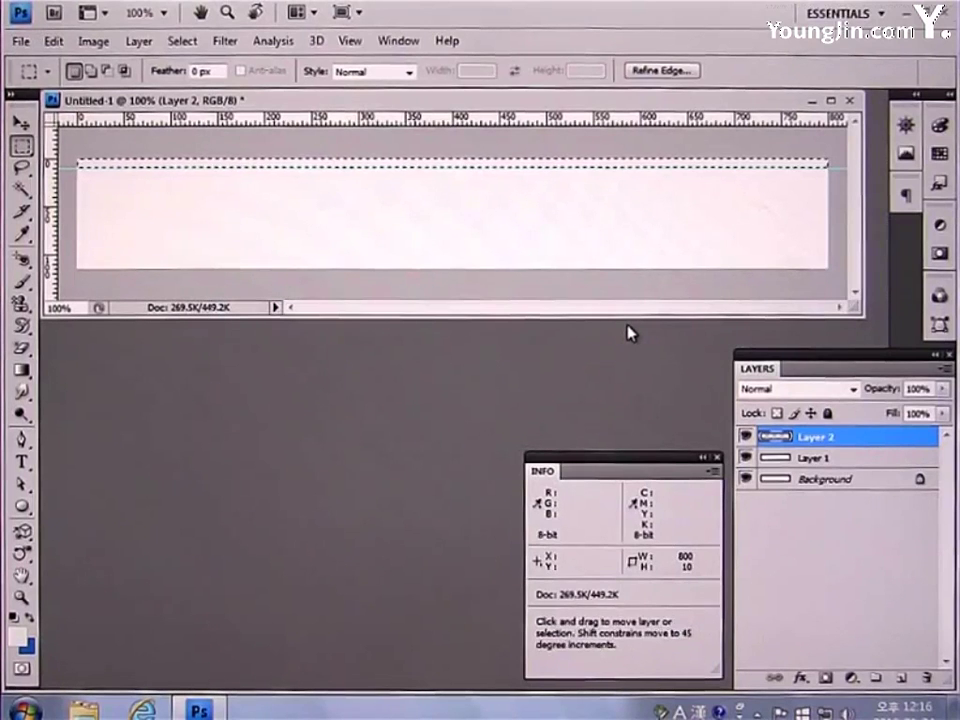
{"action": "key", "text": "ctrl+d"}
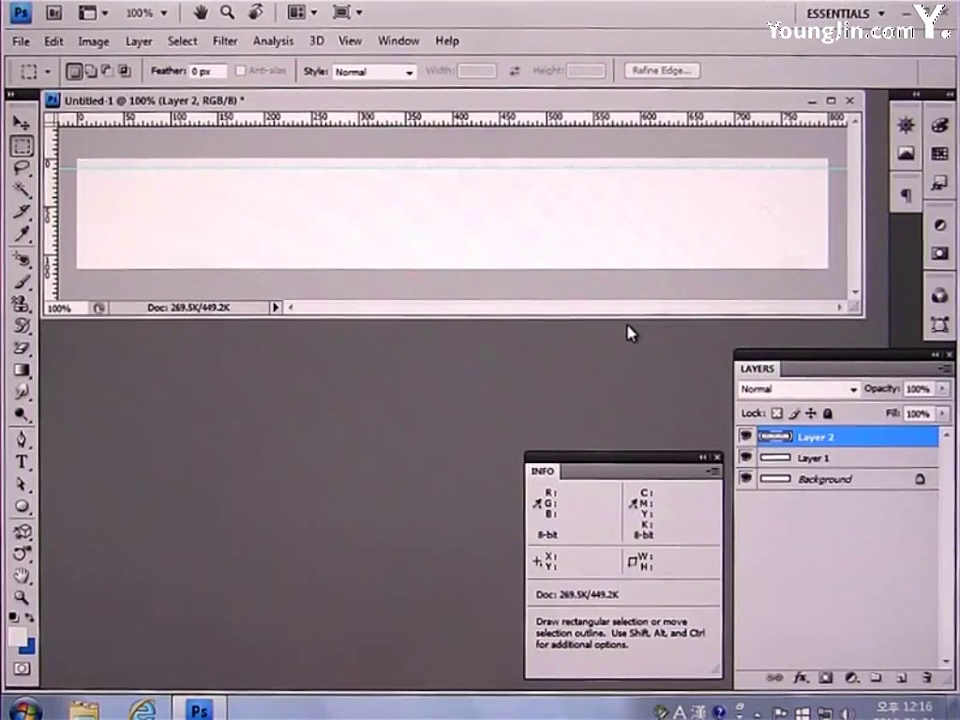
- Set the Polygon tool to draw 3-sided shapes as filled pixels, with pure white (#FFFFFF) as the foreground color
{"action": "left_click", "coordinate": [20, 597]}
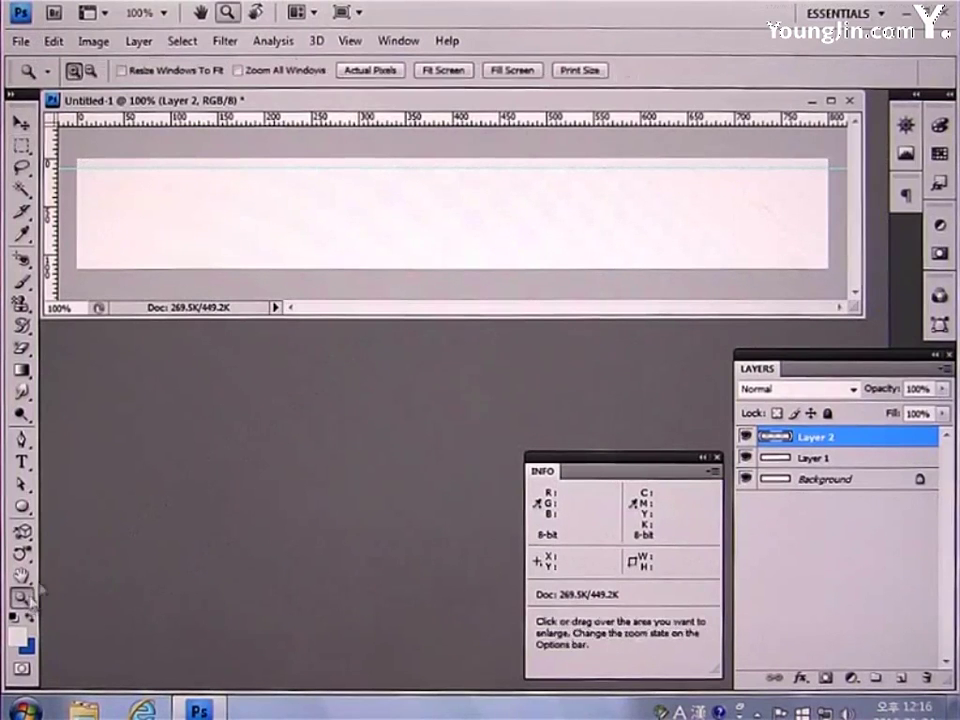
{"action": "left_click_drag", "start_coordinate": [184, 219], "coordinate": [77, 160]}
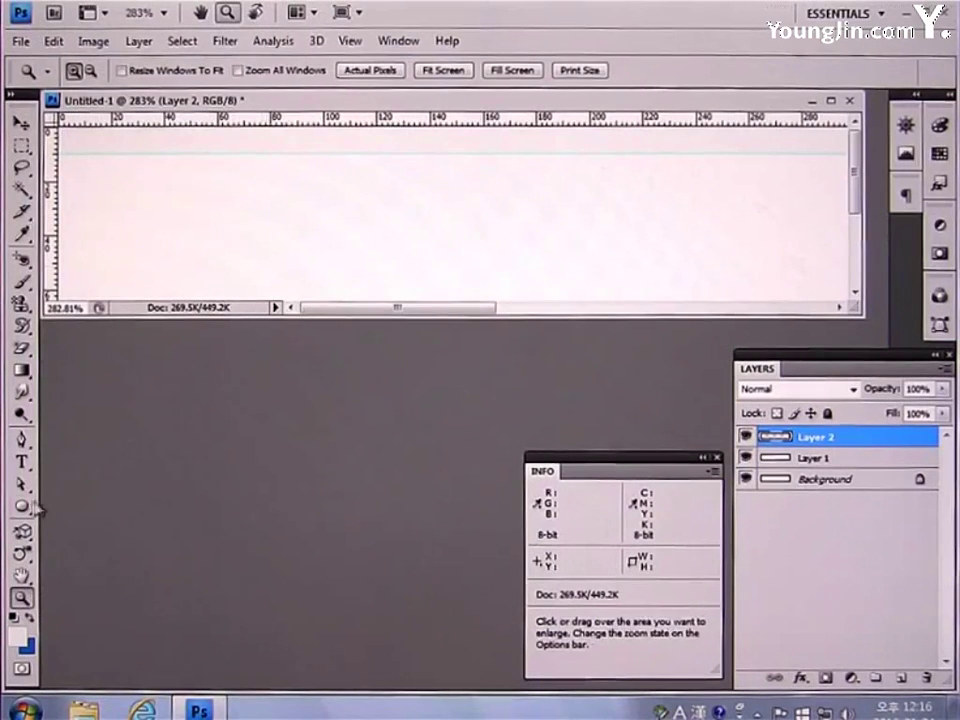
{"action": "key", "text": "u"}
{"action": "left_click", "coordinate": [20, 505]}
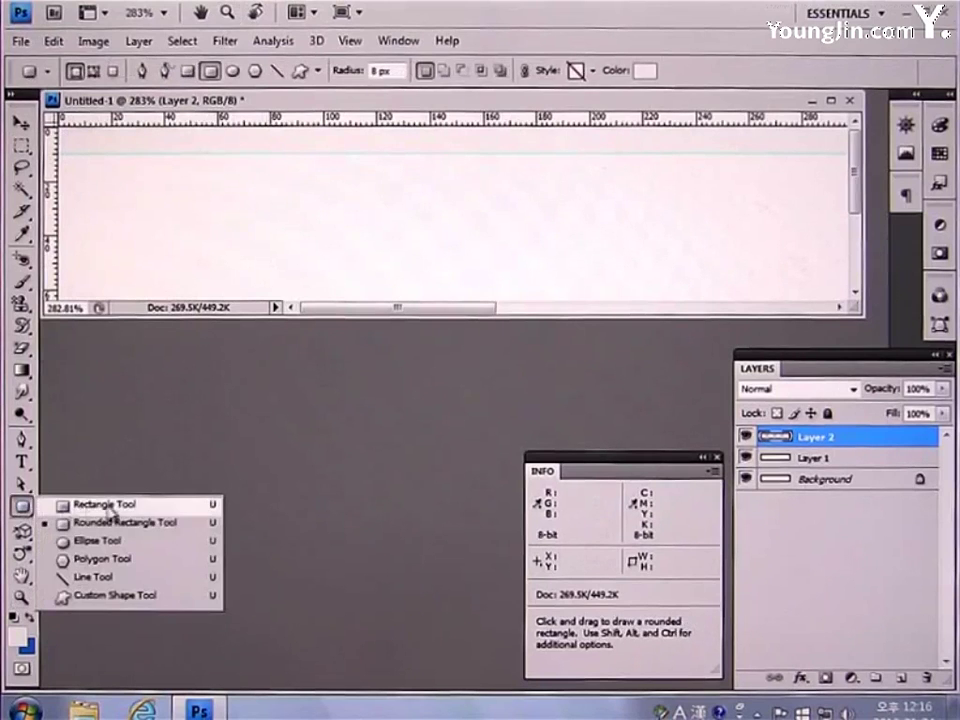
{"action": "left_click", "coordinate": [104, 559]}
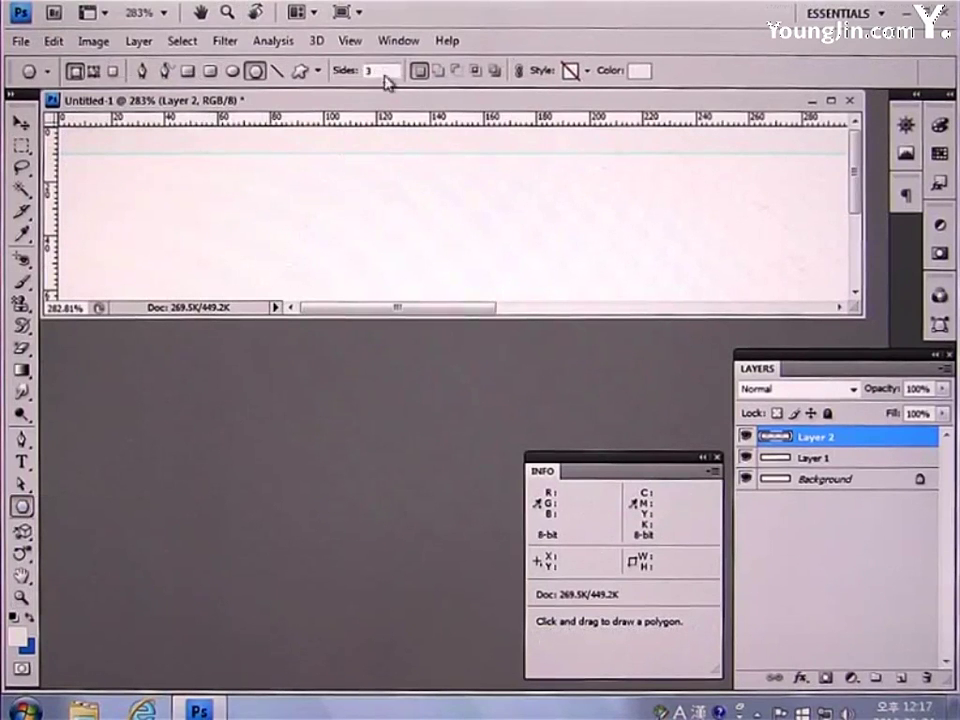
{"action": "type", "text": "3"}
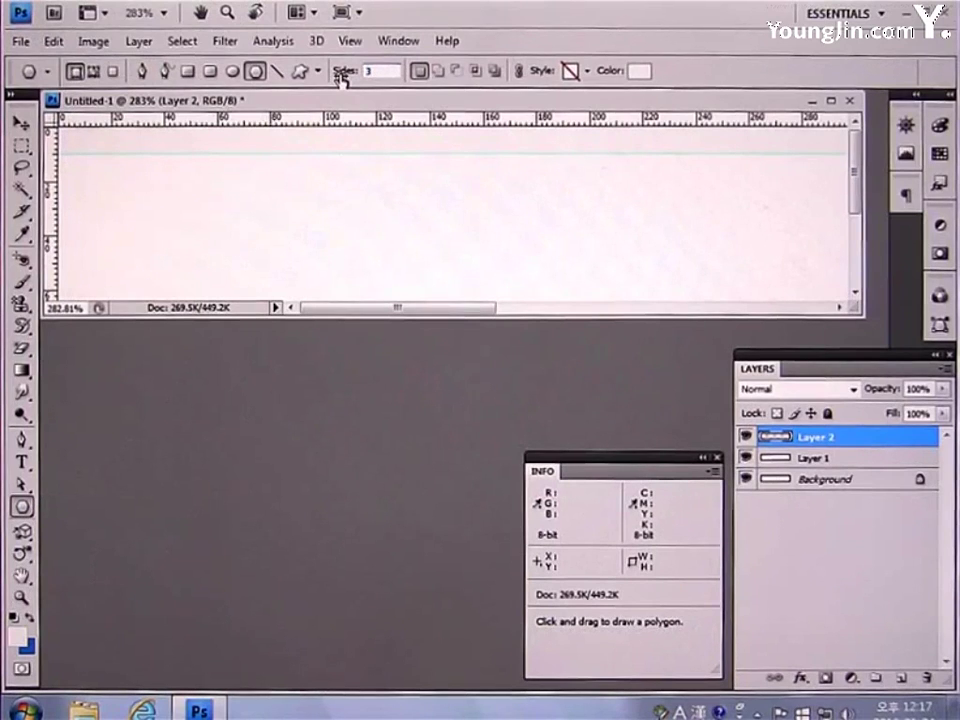
{"action": "left_click", "coordinate": [113, 73]}
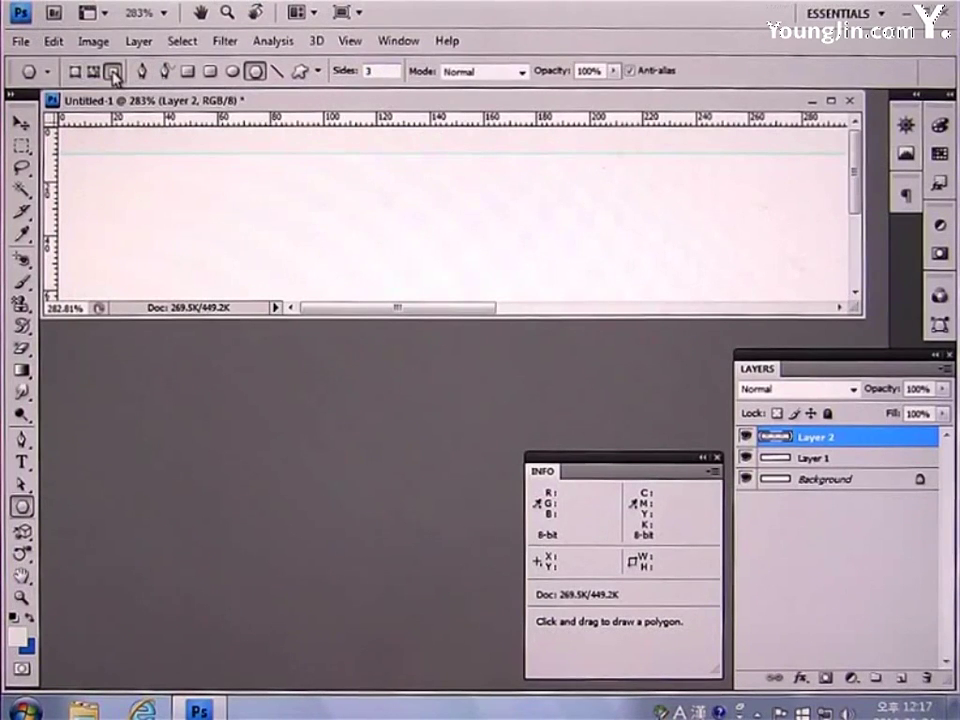
{"action": "left_click", "coordinate": [17, 637]}
{"action": "left_click_drag", "start_coordinate": [243, 338], "coordinate": [228, 325]}
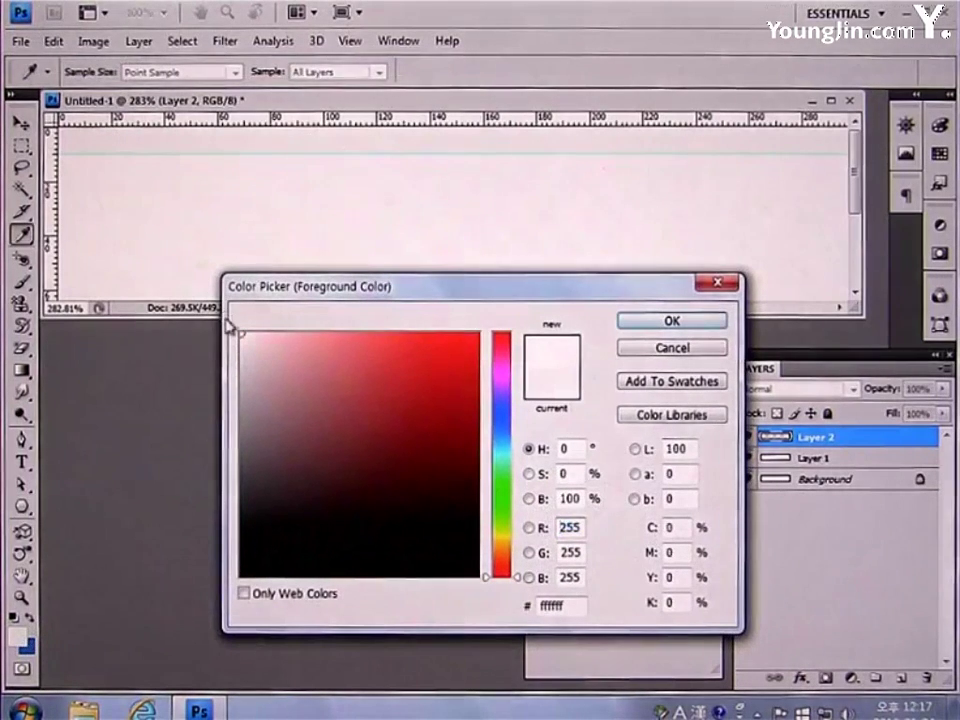
{"action": "left_click", "coordinate": [628, 321]}
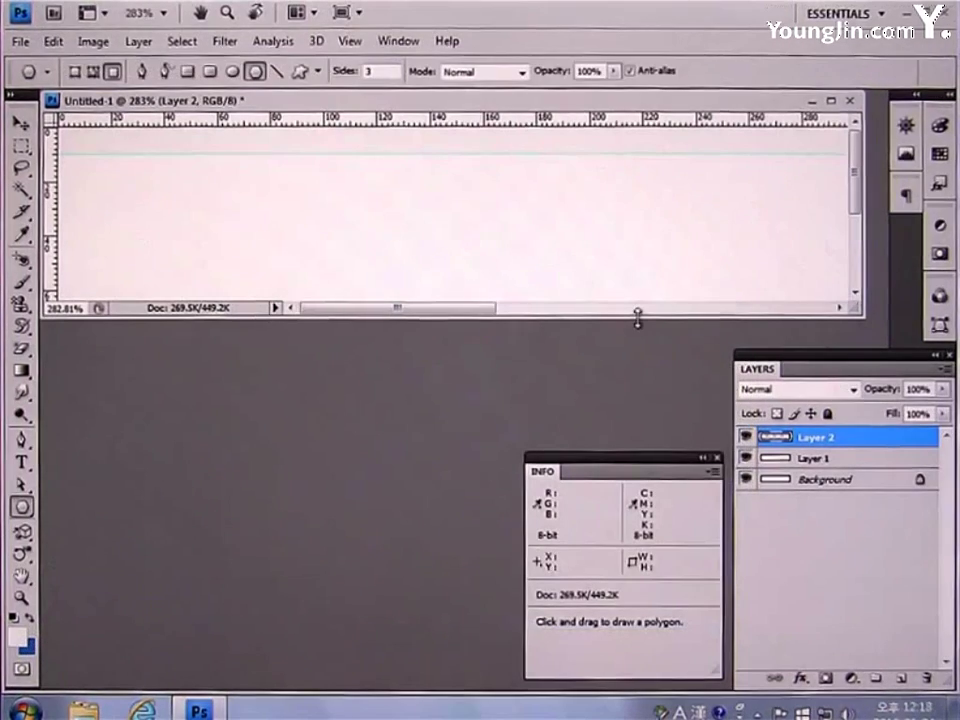
- Draw a small white triangle on a new layer below the guide and move it up to the light grey strip
{"action": "left_click", "coordinate": [901, 679]}
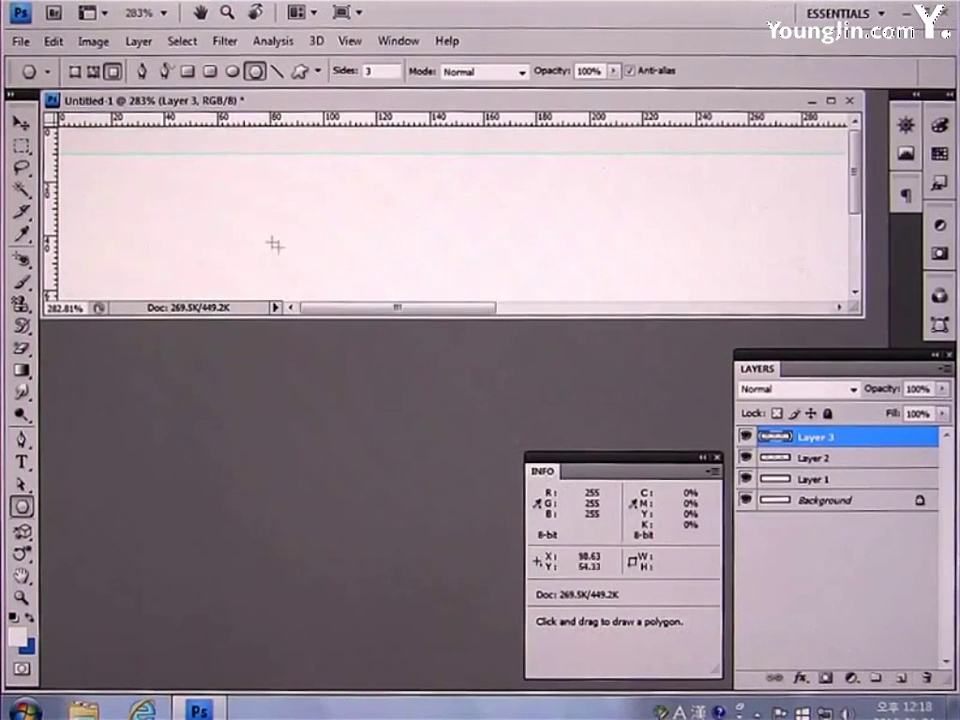
{"action": "mouse_move", "coordinate": [231, 187]}
{"action": "left_mouse_down"}
{"action": "mouse_move", "coordinate": [255, 202]}
{"action": "mouse_move", "coordinate": [248, 197]}
{"action": "left_mouse_up"}
{"action": "left_click", "coordinate": [22, 123]}
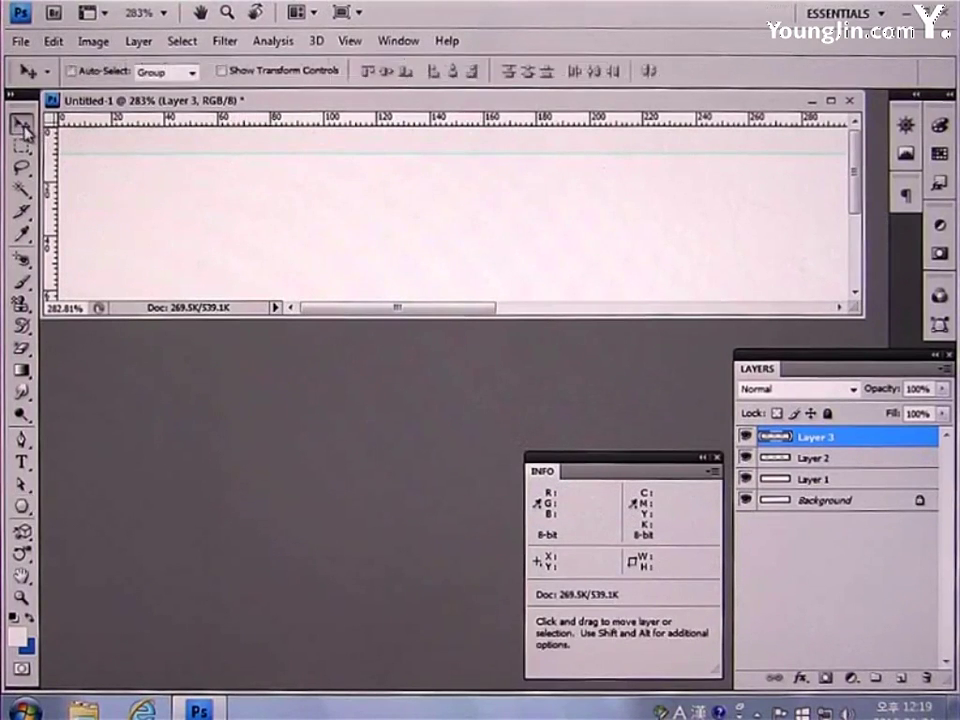
{"action": "left_click_drag", "start_coordinate": [253, 204], "coordinate": [213, 163]}
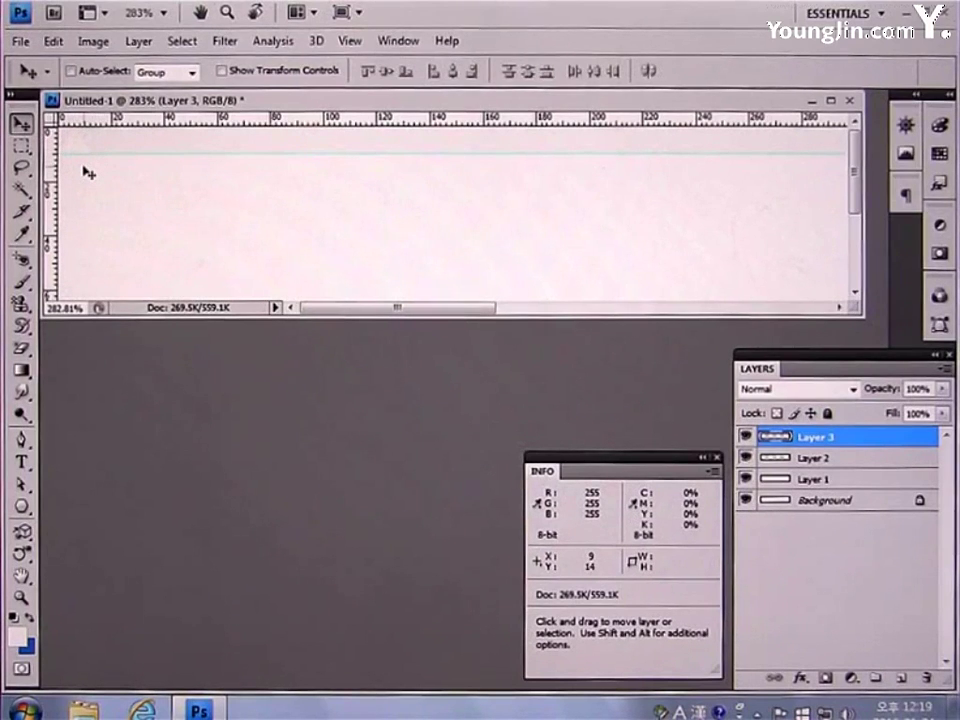
- Duplicate the white triangle alongside itself along the light grey strip, merging each copy down and repeating with the growing row
{"action": "key", "text": "alt"}
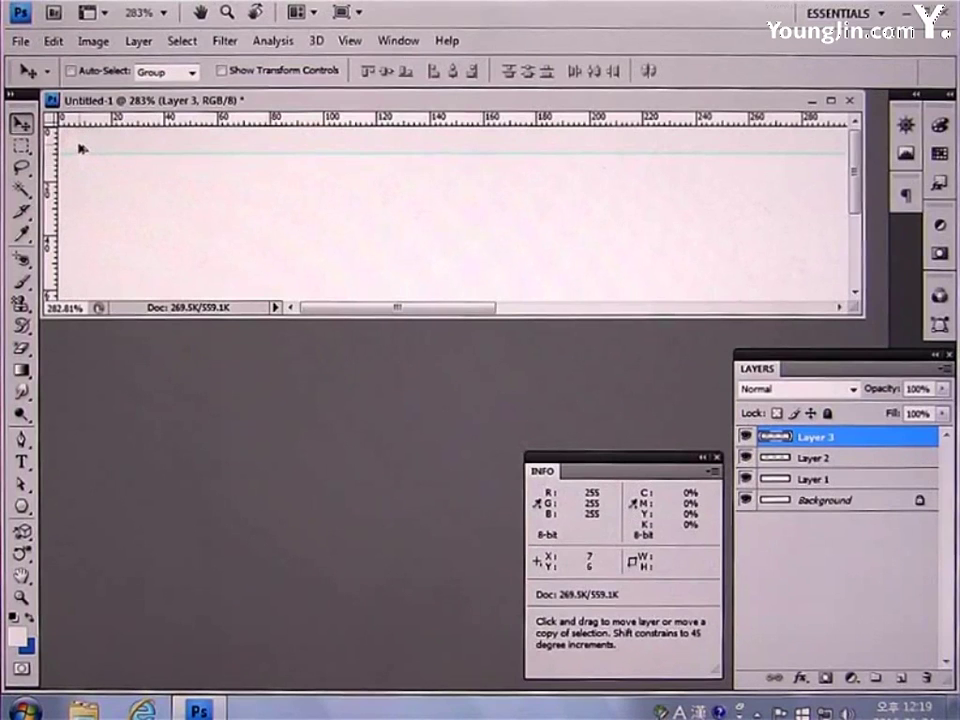
{"action": "left_click_drag", "start_coordinate": [80, 149], "coordinate": [113, 154]}
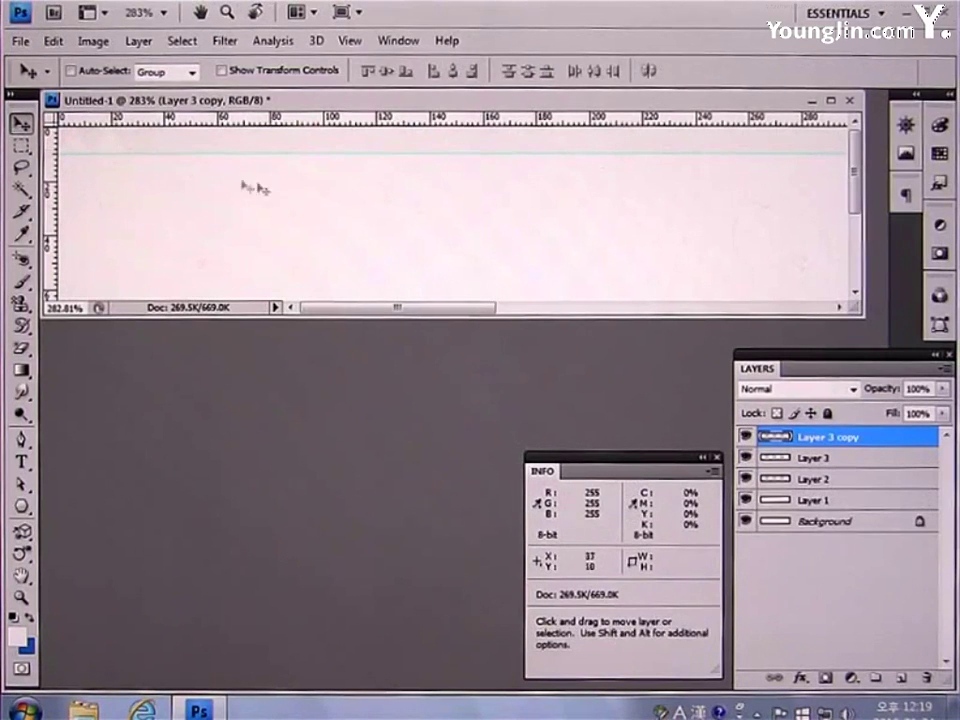
{"action": "key", "text": "ctrl+z"}
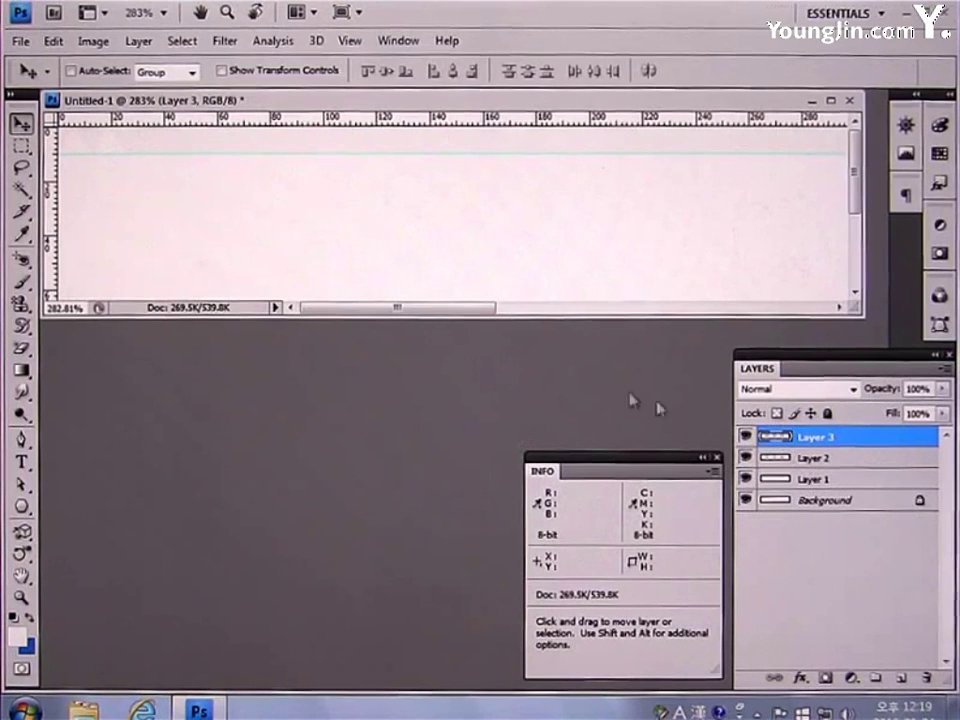
{"action": "left_click_drag", "start_coordinate": [115, 153], "coordinate": [185, 152]}
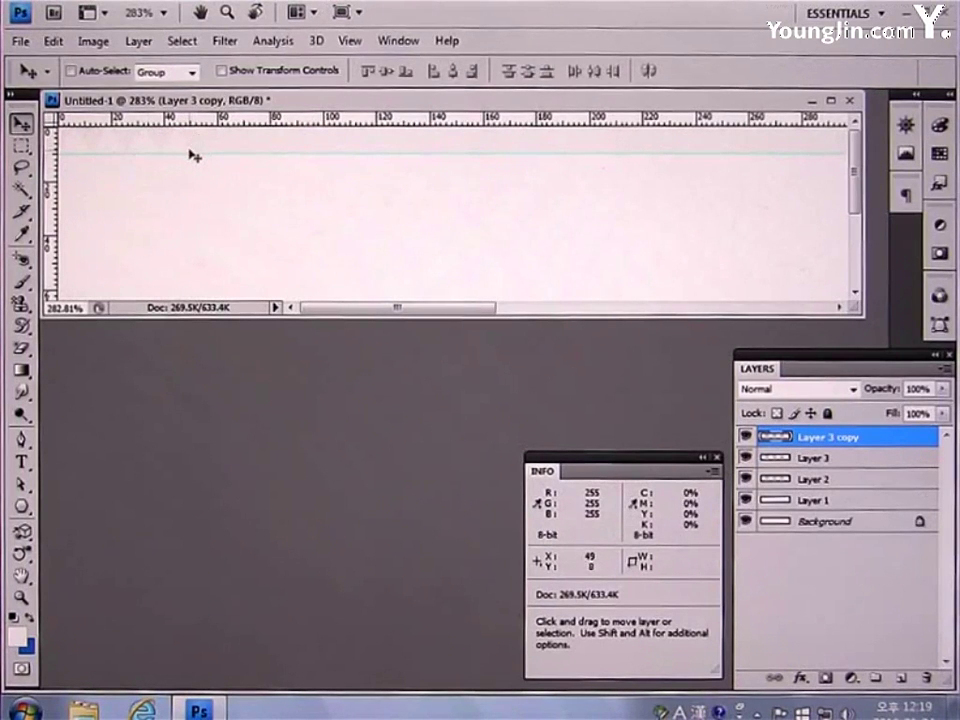
{"action": "key", "text": "ctrl+z"}
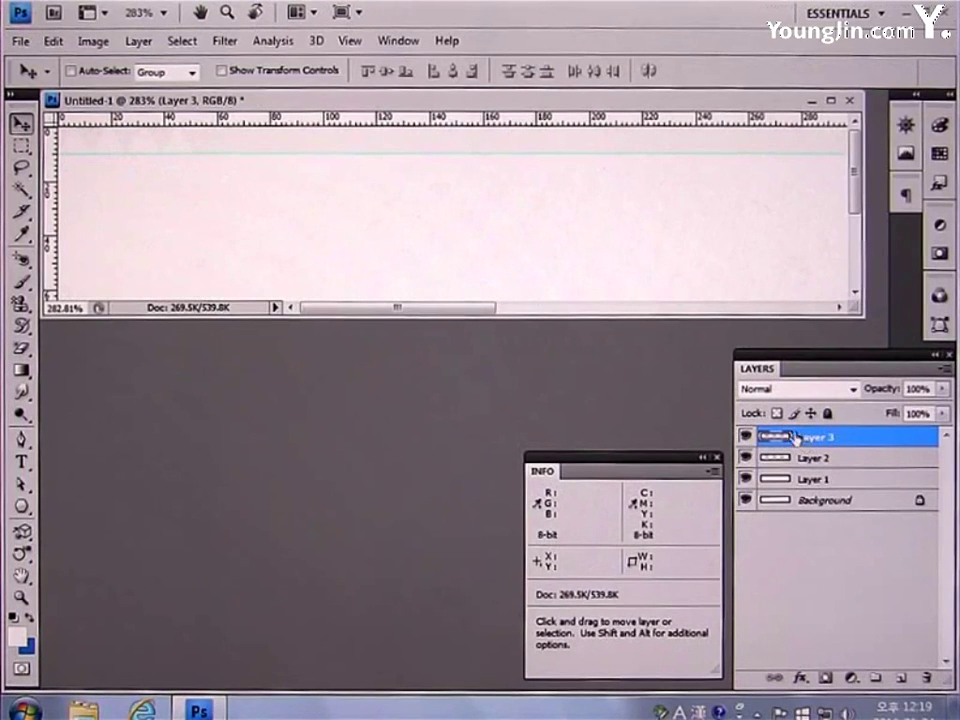
{"action": "left_click_drag", "start_coordinate": [190, 157], "coordinate": [349, 150]}
{"action": "key", "text": "ctrl+z"}
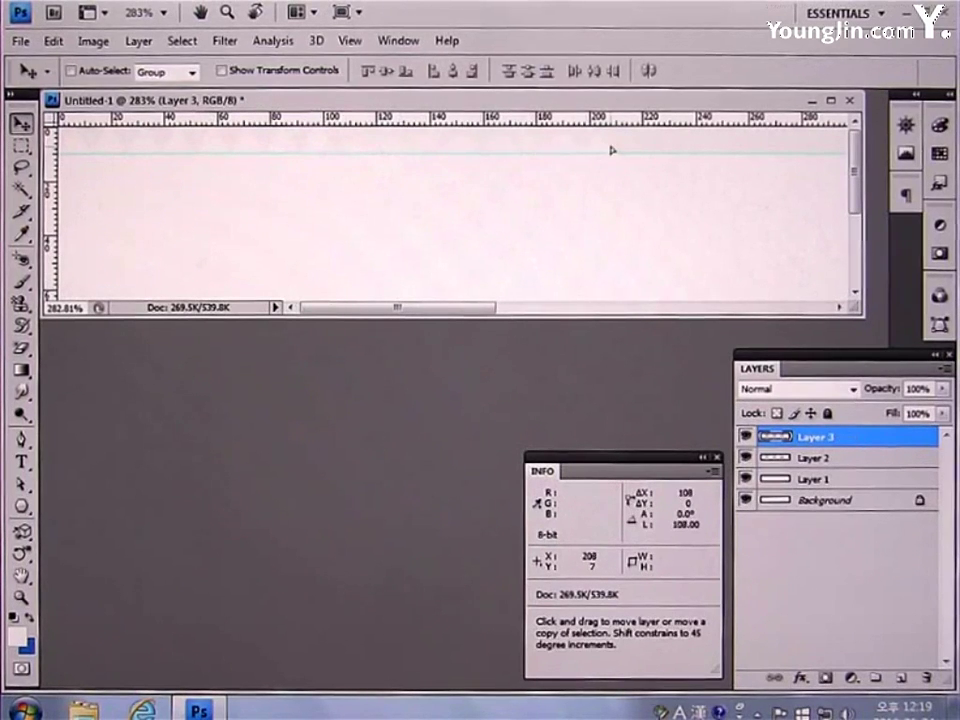
- Duplicate the triangle row until it spans the full 800 px strip, and merge all the copies into Layer 3
{"action": "left_click_drag", "start_coordinate": [604, 148], "coordinate": [603, 151]}
{"action": "key", "text": "ctrl+minus"}
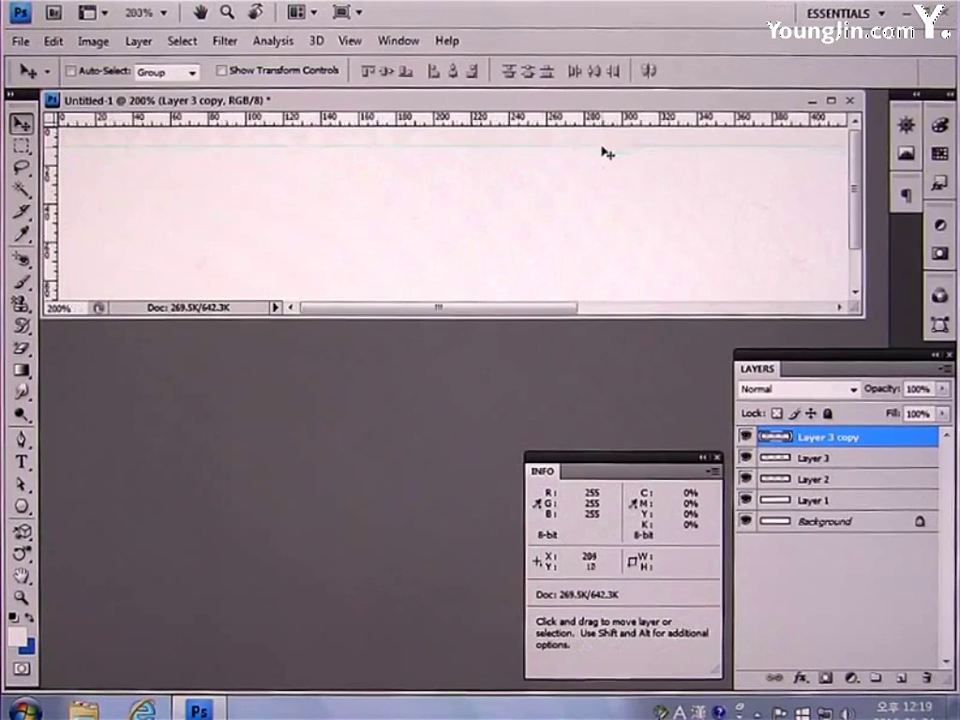
{"action": "key", "text": "ctrl+minus"}
{"action": "key", "text": "ctrl+minus"}
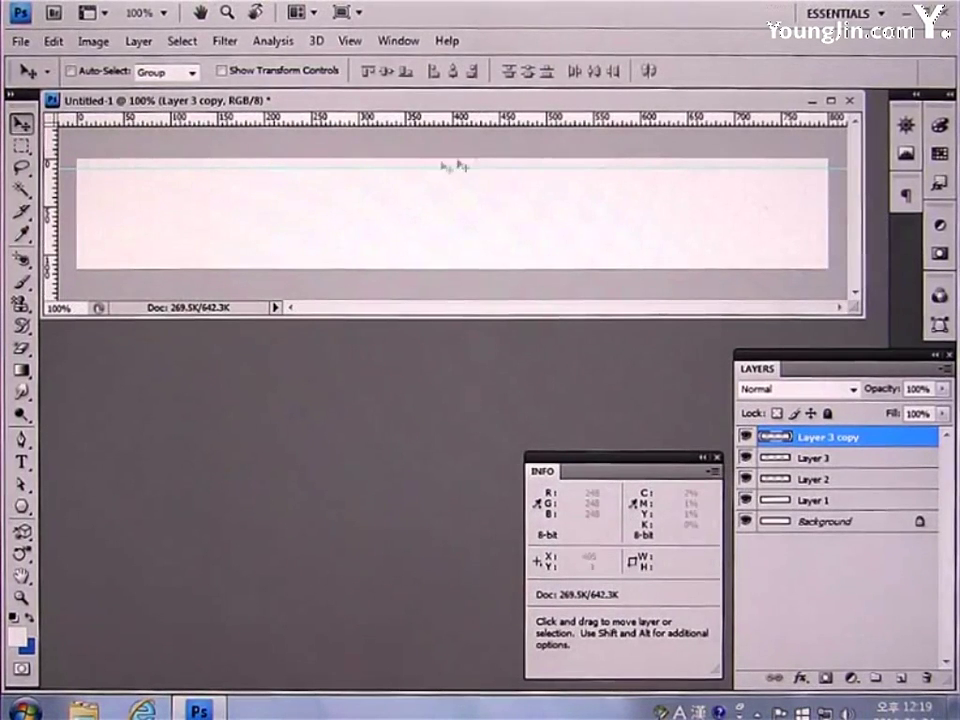
{"action": "key", "text": "ctrl+z"}
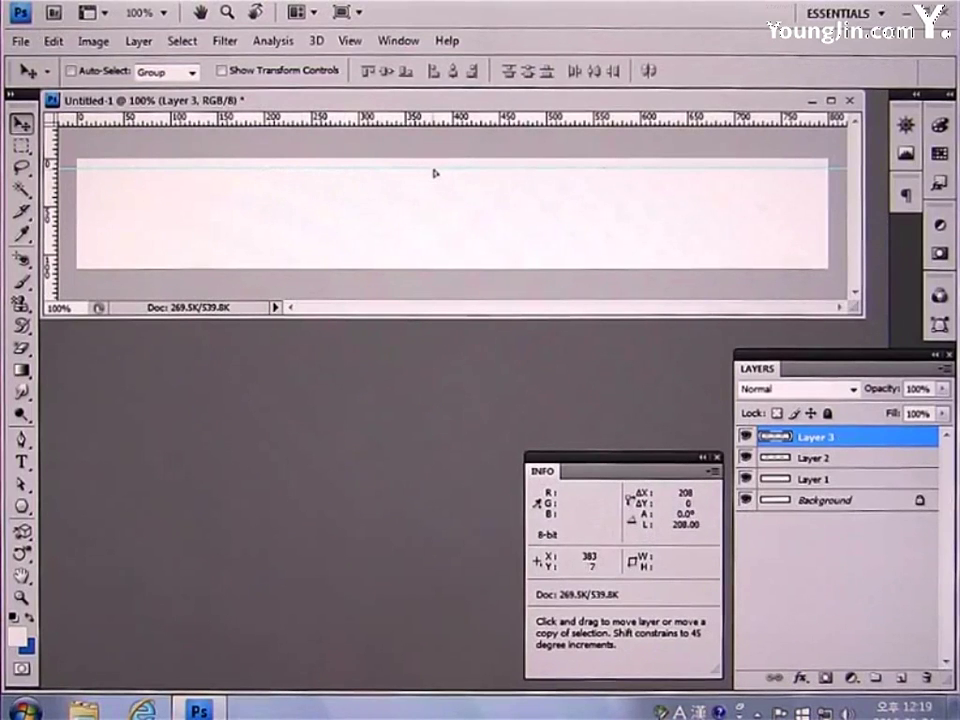
{"action": "key", "text": "ctrl+z"}
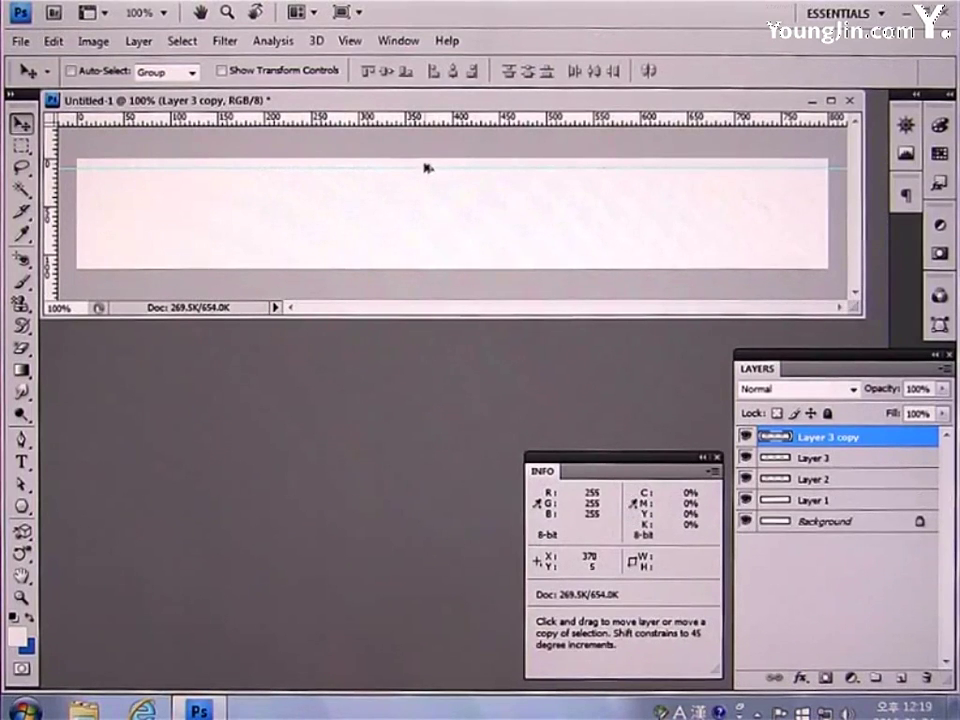
{"action": "left_click_drag", "start_coordinate": [426, 167], "coordinate": [784, 166]}
{"action": "left_click", "coordinate": [784, 166], "text": "alt"}
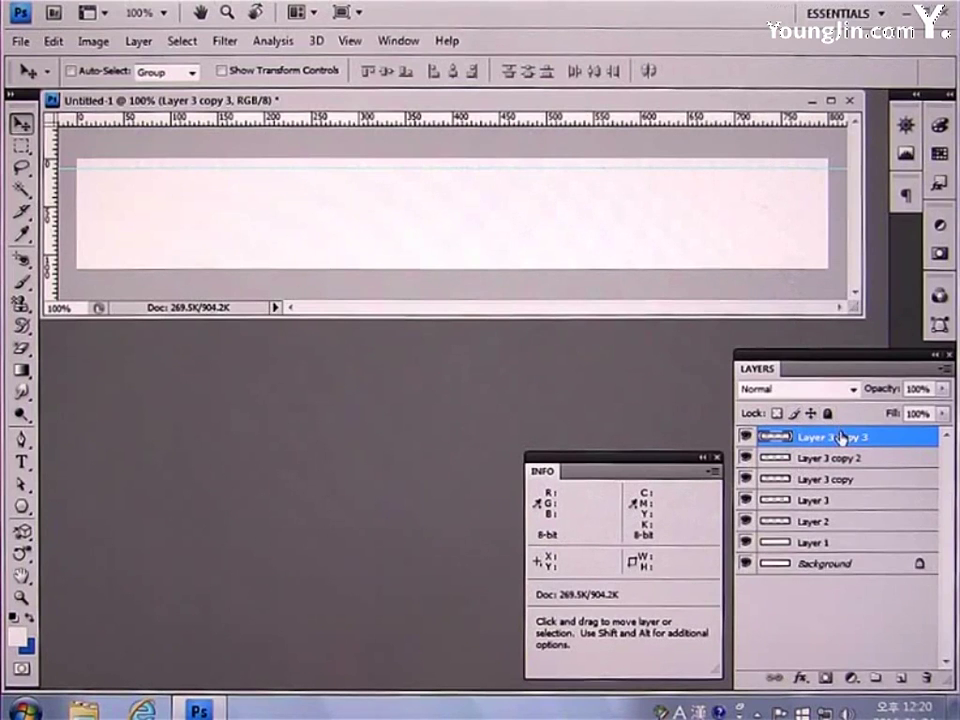
{"action": "key", "text": "ctrl+e"}
{"action": "key", "text": "ctrl+e"}
{"action": "key", "text": "ctrl+e"}
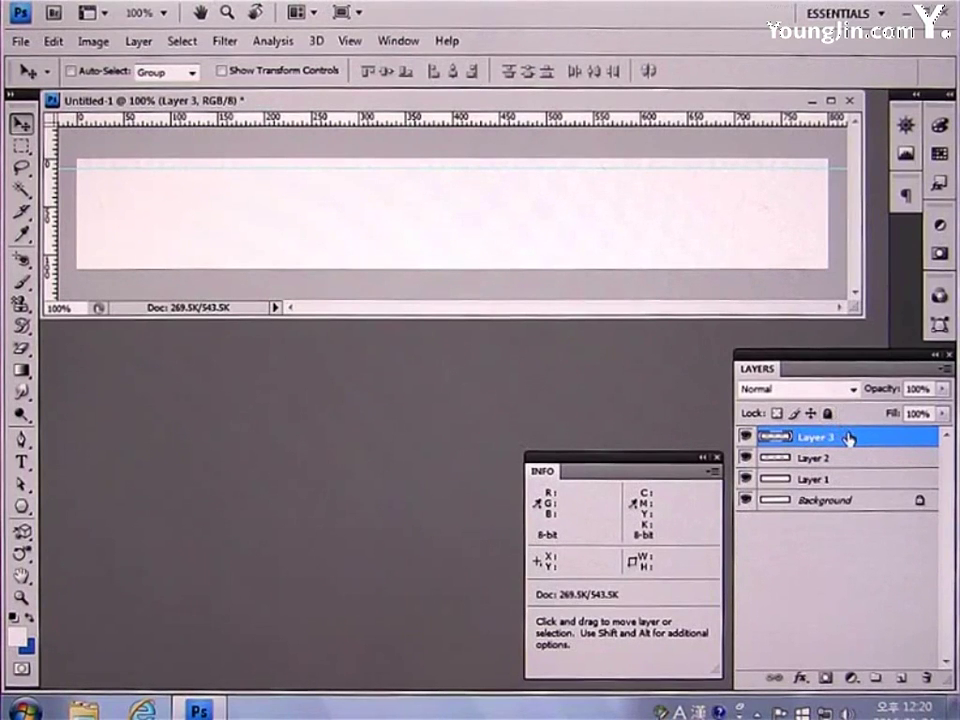
- Merge the triangle row on Layer 3 with the white-filled Layer 1
{"action": "left_click", "coordinate": [851, 480], "text": "ctrl"}
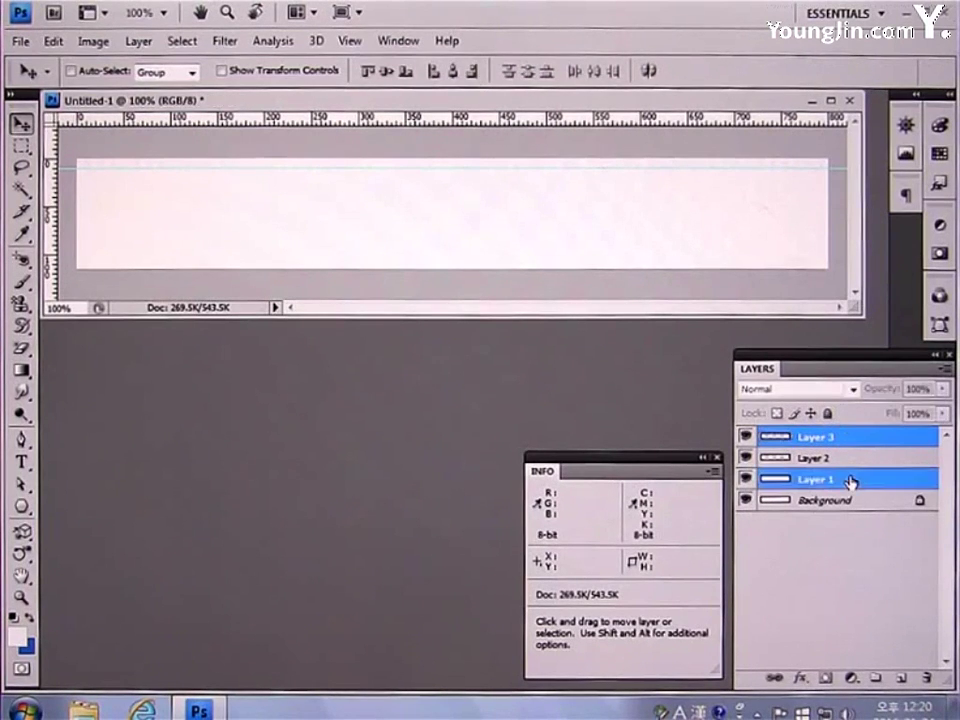
{"action": "right_click", "coordinate": [851, 481]}
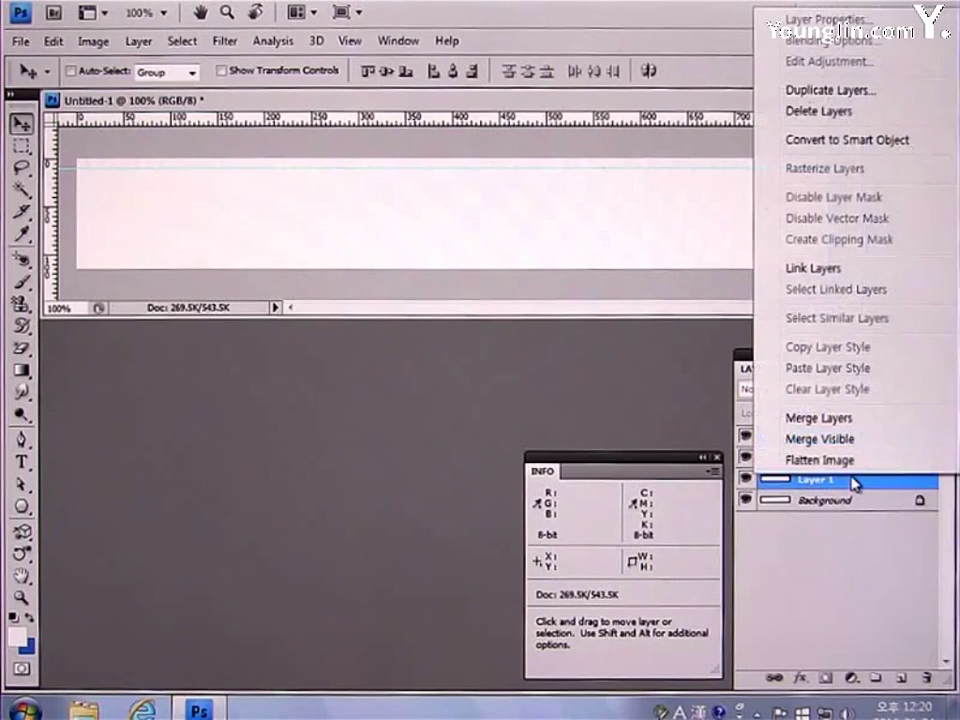
{"action": "left_click", "coordinate": [851, 418]}
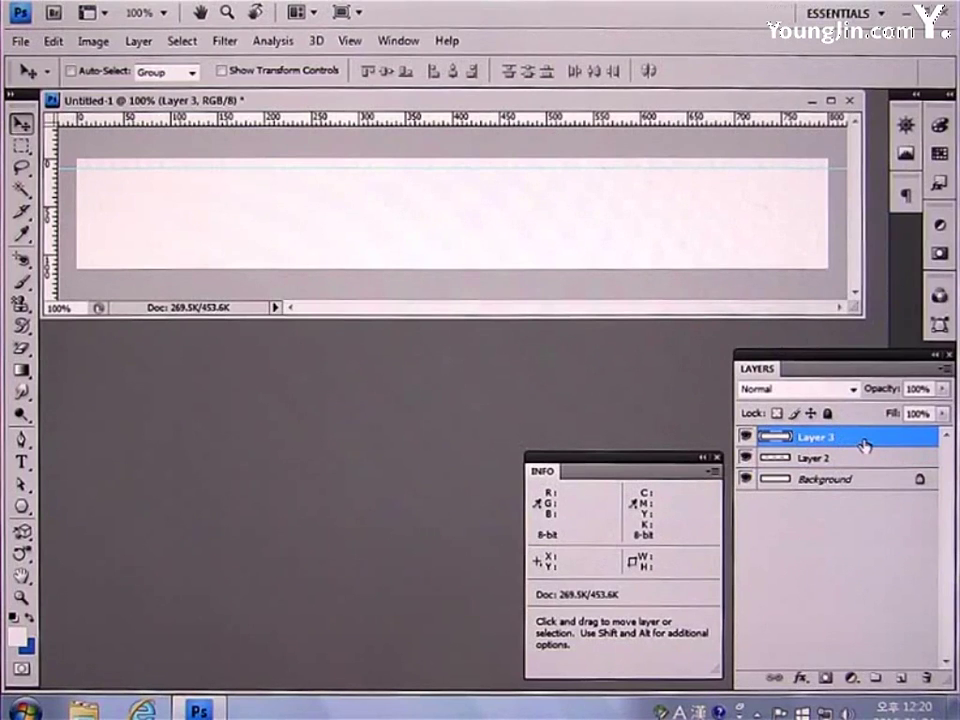
- Add a Multiply Drop Shadow to Layer 3 with 20% opacity, 120° angle, distance 0 px, spread 0% and size 5 px
{"action": "double_click", "coordinate": [864, 445]}
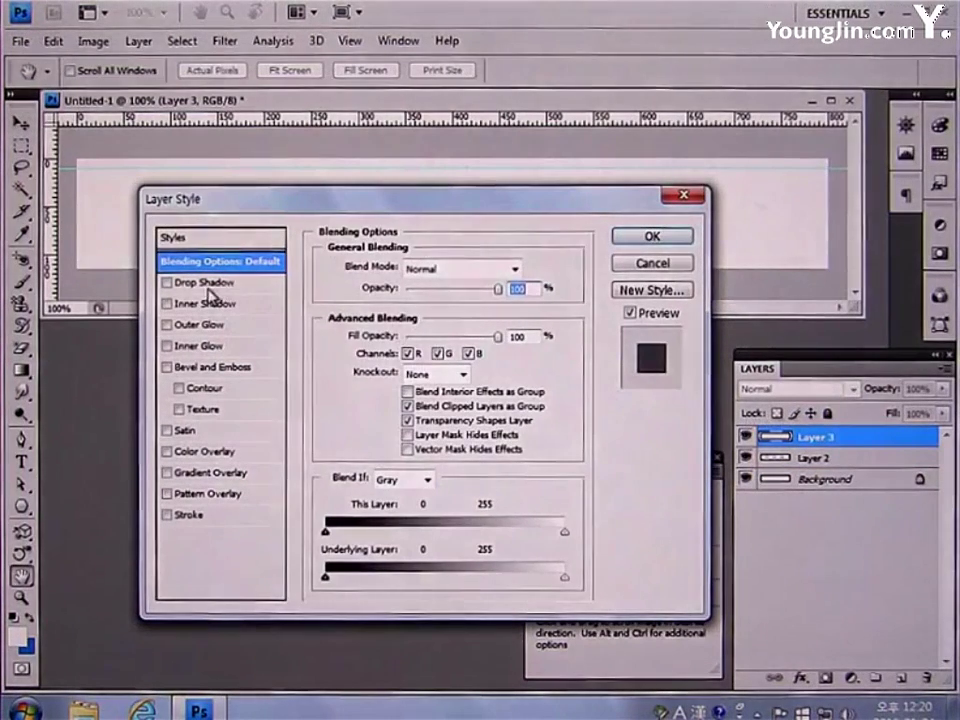
{"action": "left_click", "coordinate": [205, 283]}
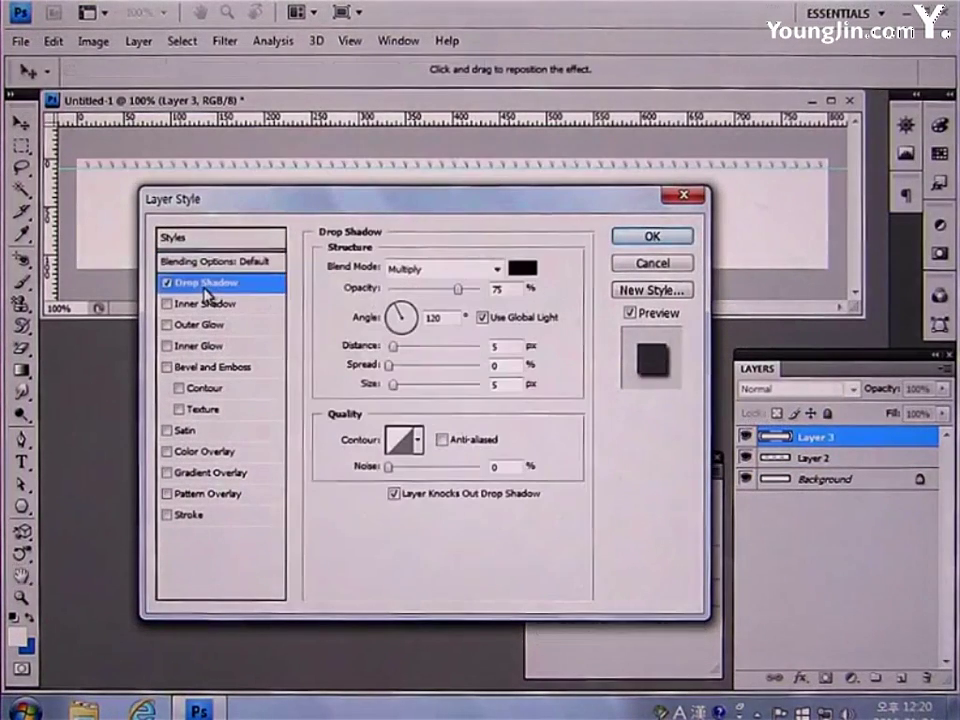
{"action": "left_click", "coordinate": [446, 277]}
{"action": "left_click", "coordinate": [430, 67]}
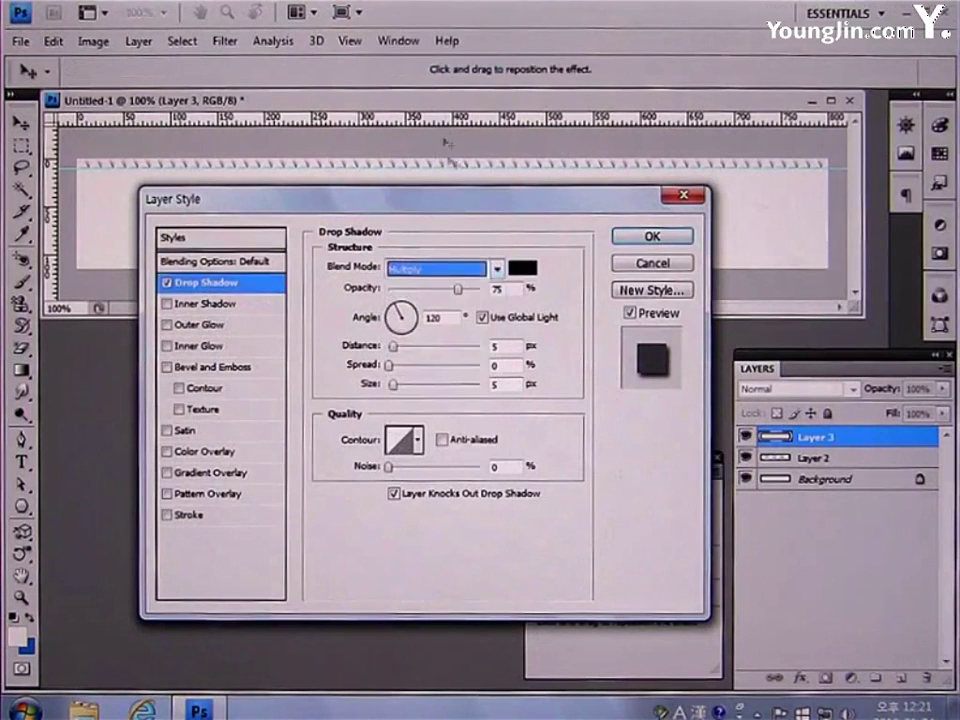
{"action": "left_click_drag", "start_coordinate": [458, 289], "coordinate": [408, 289]}
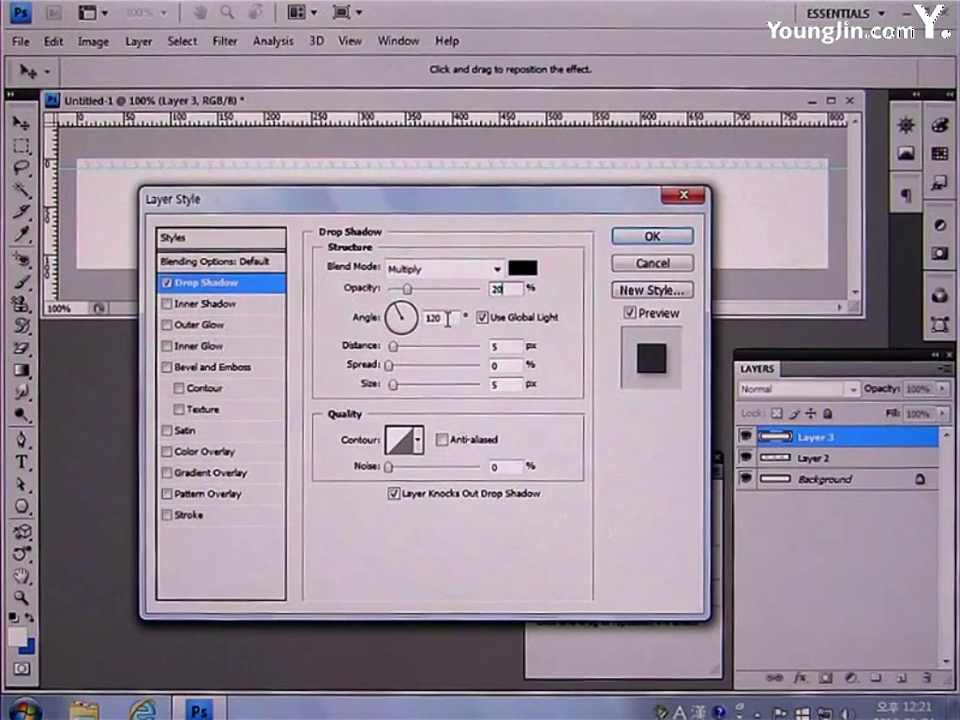
{"action": "type", "text": "120"}
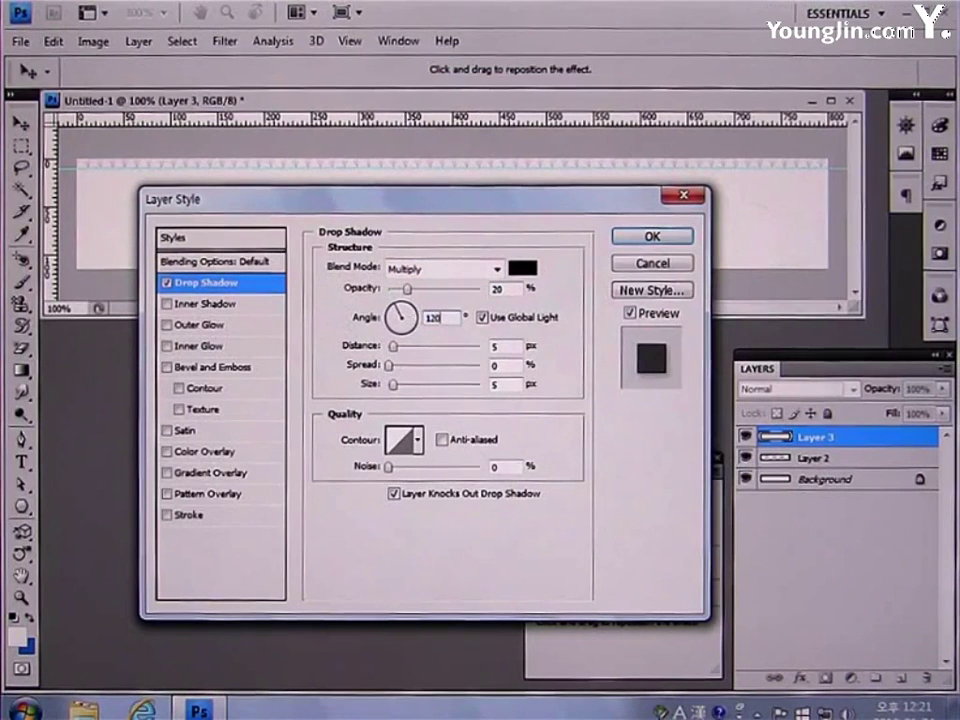
{"action": "type", "text": "0"}
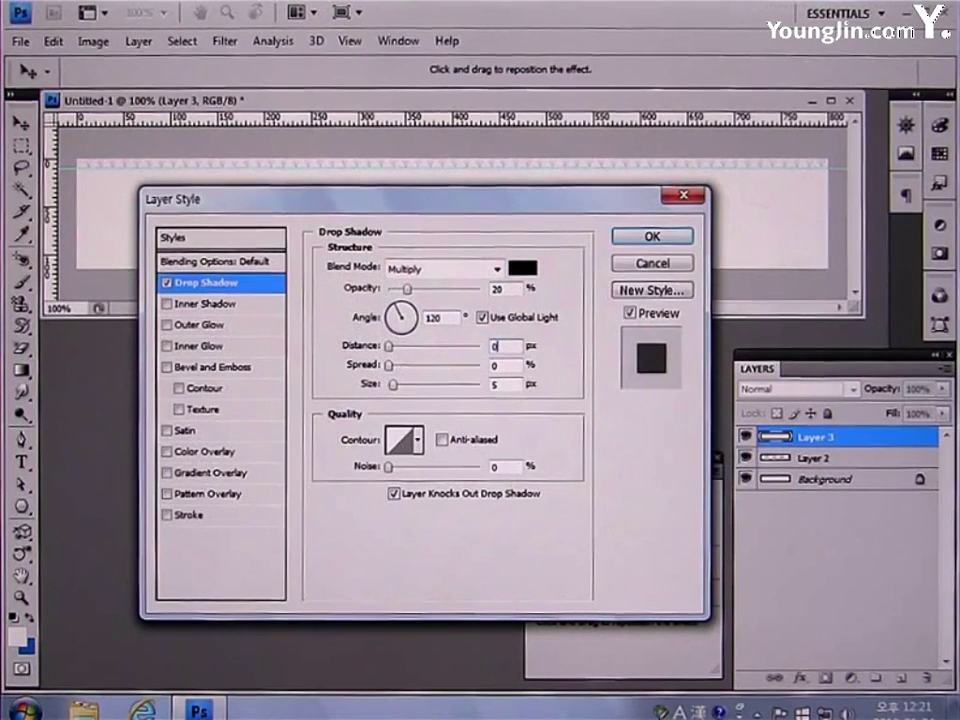
{"action": "type", "text": "0"}
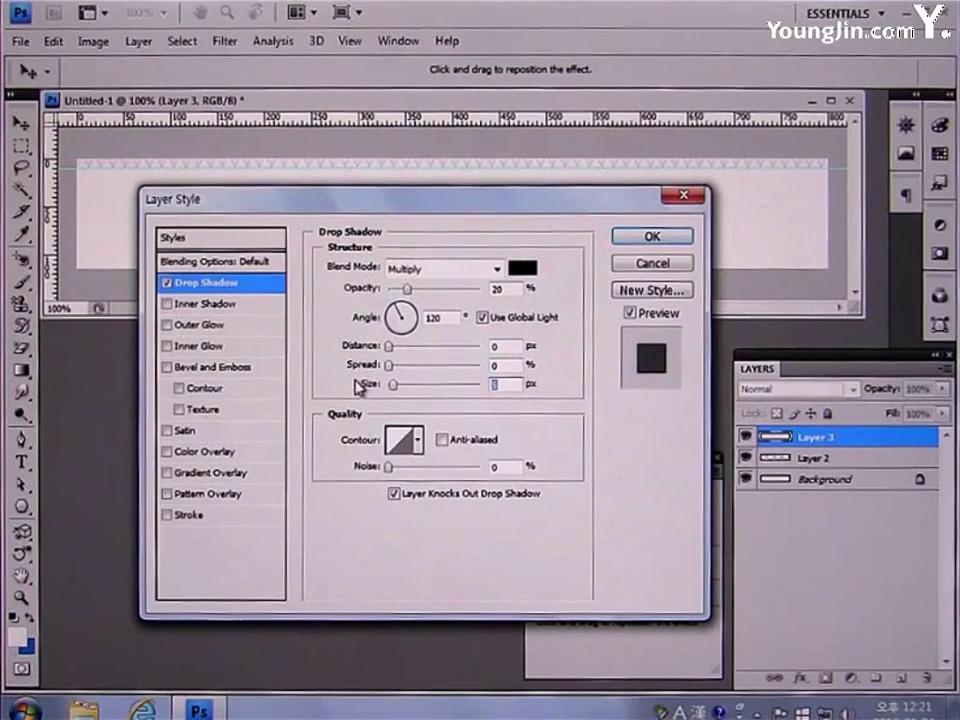
{"action": "type", "text": "5"}
{"action": "left_click", "coordinate": [645, 238]}
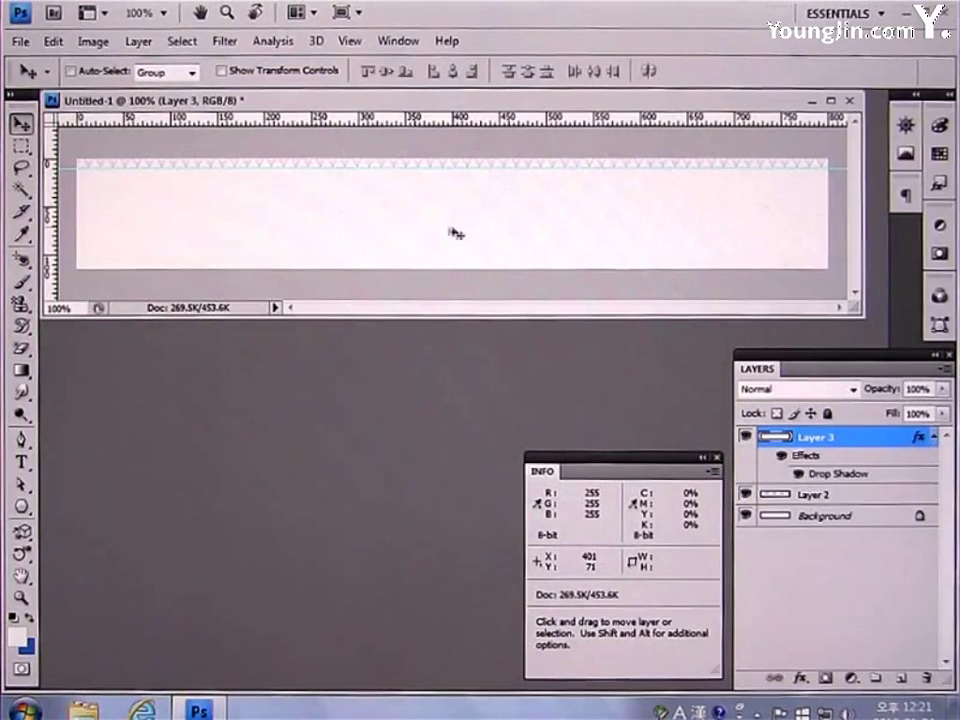
- Open the laptop picture image2 from the source folder
{"action": "left_click", "coordinate": [31, 46]}
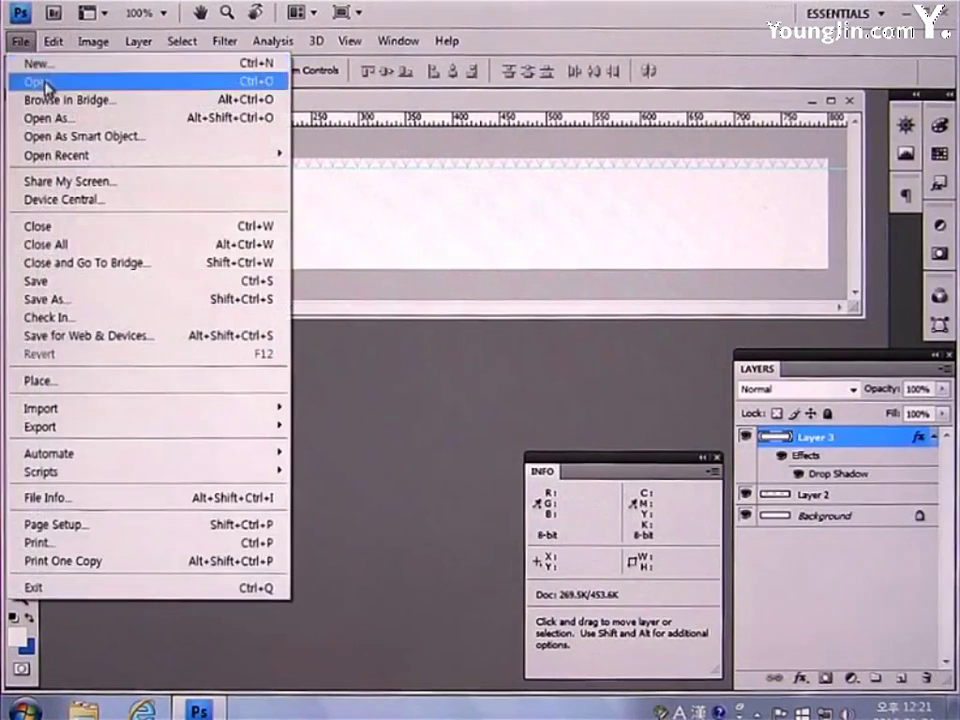
{"action": "left_click", "coordinate": [38, 82]}
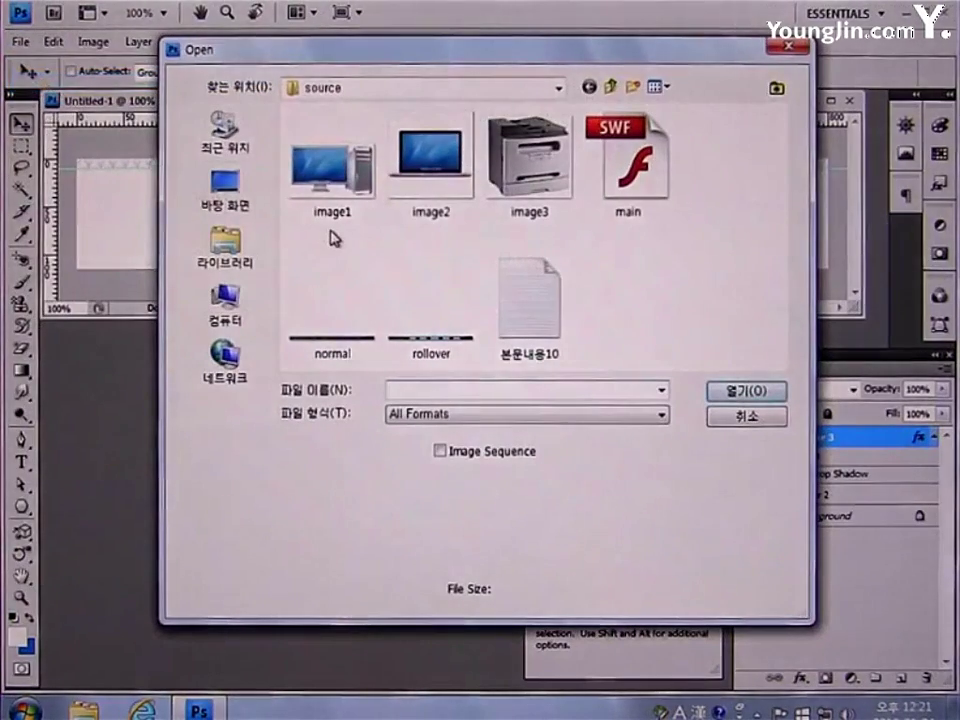
{"action": "left_click", "coordinate": [434, 178]}
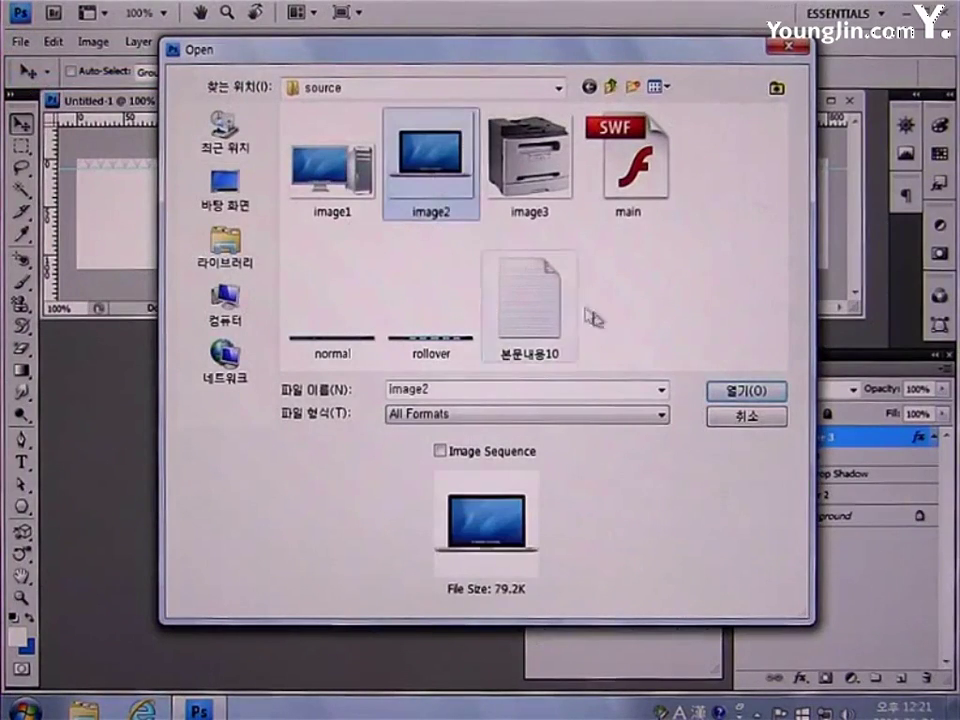
{"action": "left_click", "coordinate": [729, 398]}
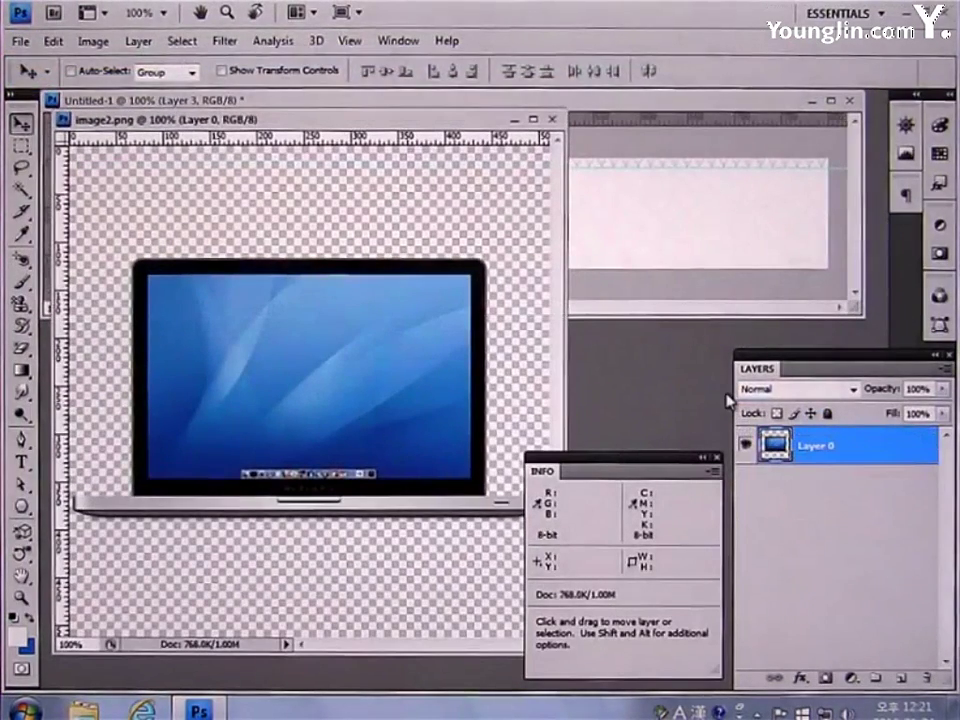
- Copy the laptop from image2.png into the untitled banner document as a new layer and close image2.png
{"action": "left_click_drag", "start_coordinate": [350, 120], "coordinate": [383, 300]}
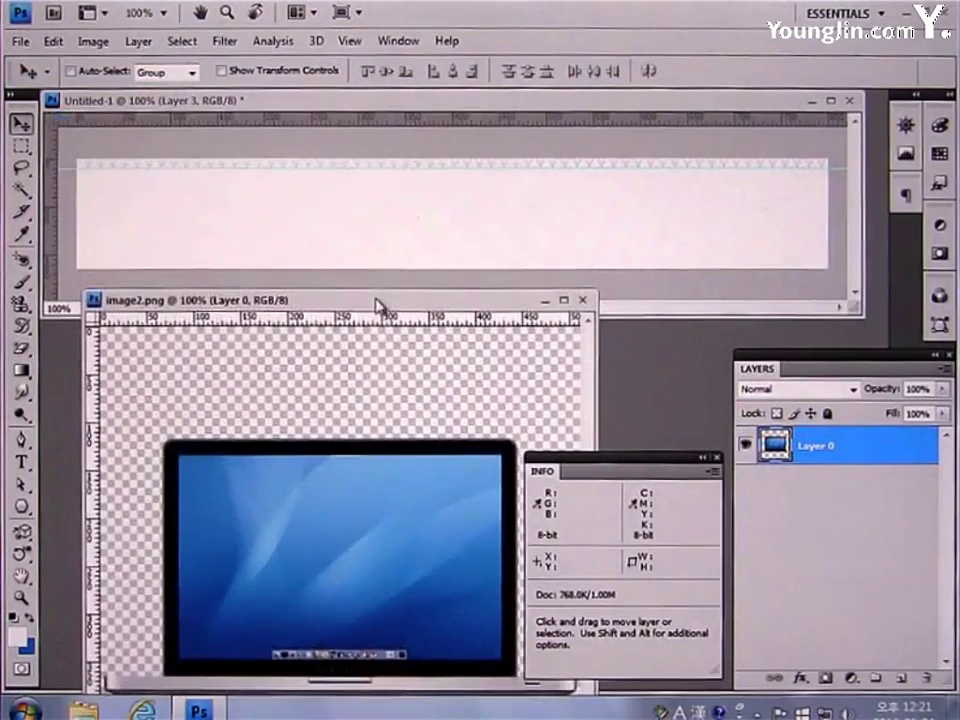
{"action": "left_click_drag", "start_coordinate": [375, 467], "coordinate": [348, 222]}
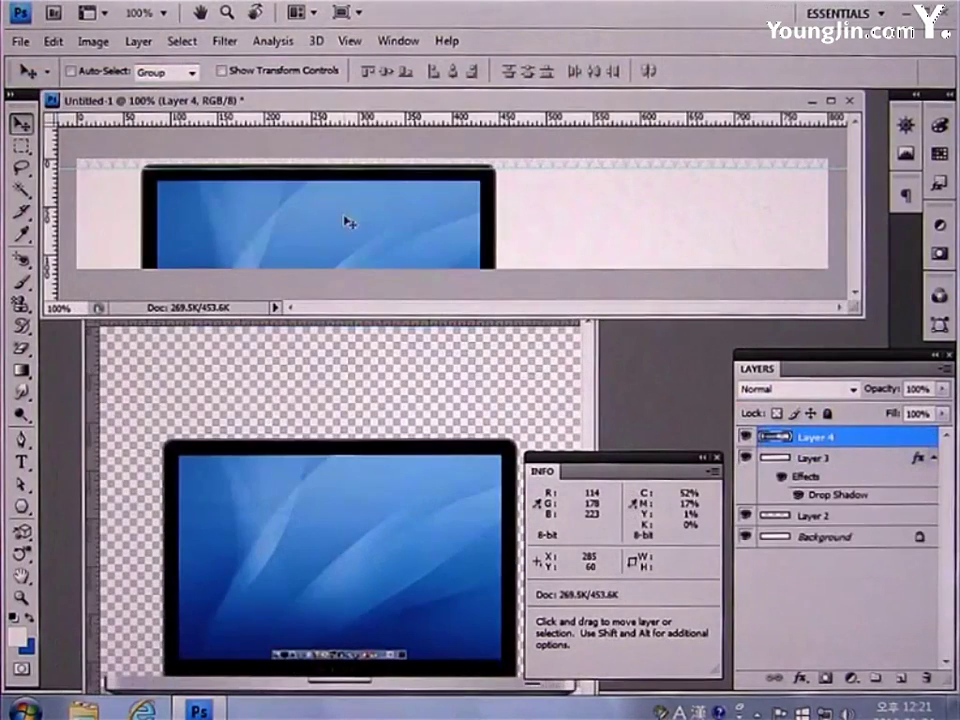
{"action": "left_click", "coordinate": [585, 325]}
{"action": "left_click", "coordinate": [580, 302]}
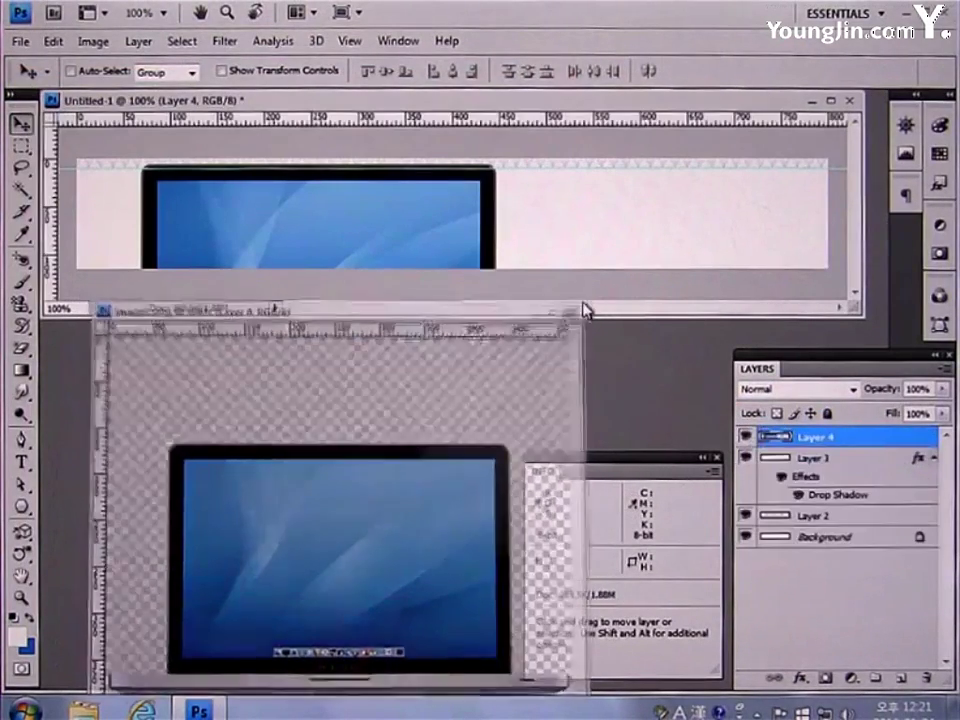
- Scale the laptop proportionally to about 170 px wide and place it below the triangle row, left of the graphic's centre
{"action": "key", "text": "ctrl+t"}
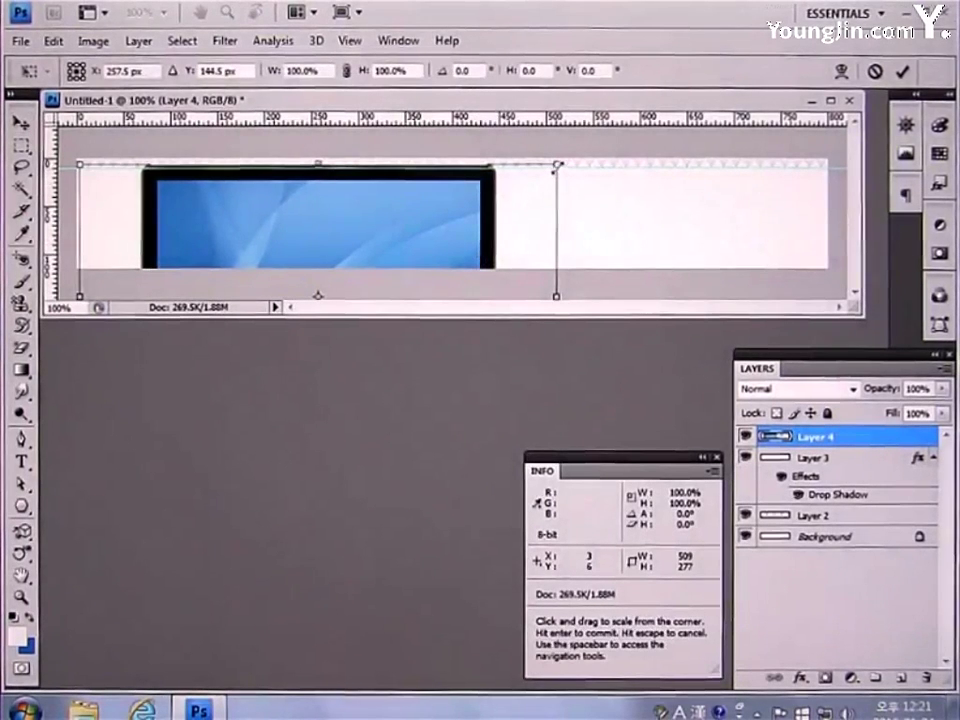
{"action": "left_click_drag", "start_coordinate": [556, 164], "coordinate": [373, 204]}
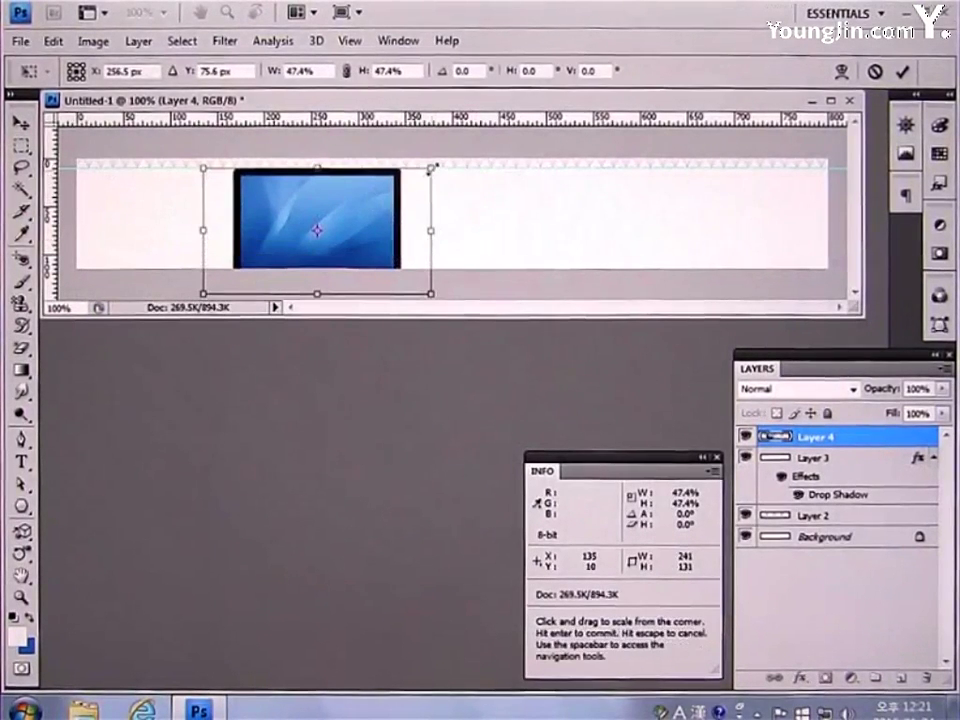
{"action": "left_click_drag", "start_coordinate": [431, 167], "coordinate": [402, 191]}
{"action": "left_click_drag", "start_coordinate": [346, 232], "coordinate": [331, 218]}
{"action": "key", "text": "Return"}
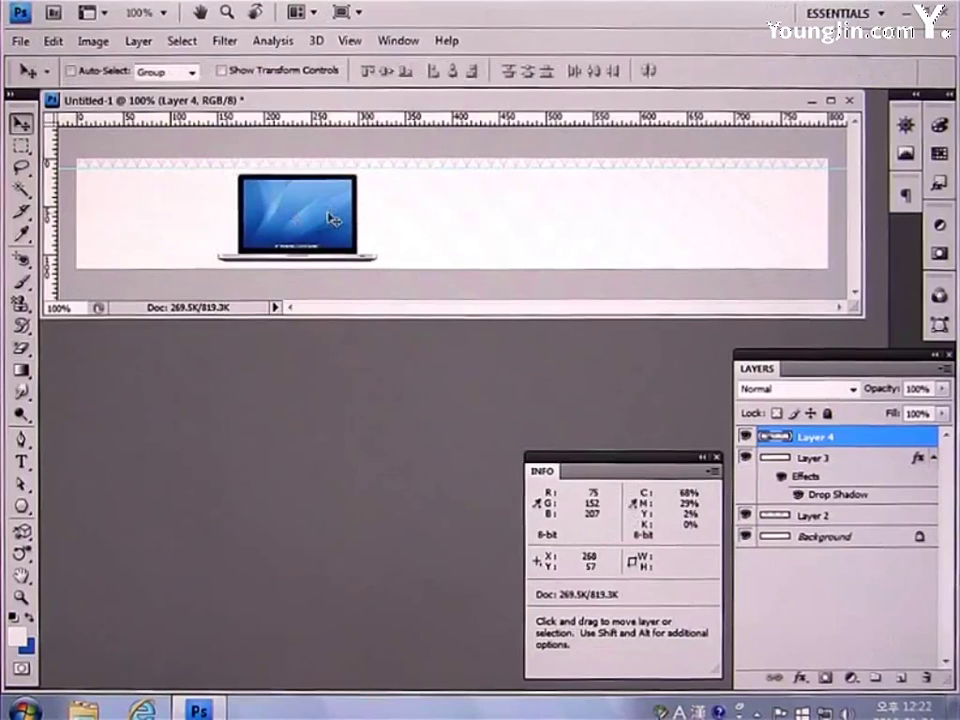
- Set the Type tool's character formatting to the Dotum font at 19 pt with anti-aliasing None
{"action": "left_click", "coordinate": [22, 463]}
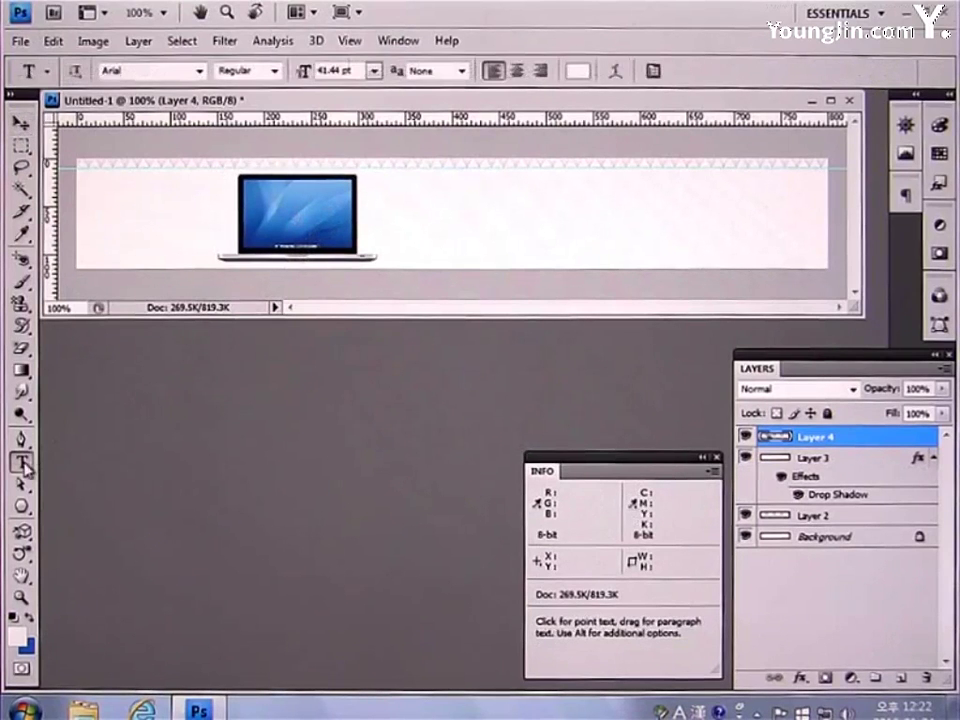
{"action": "left_click", "coordinate": [398, 40]}
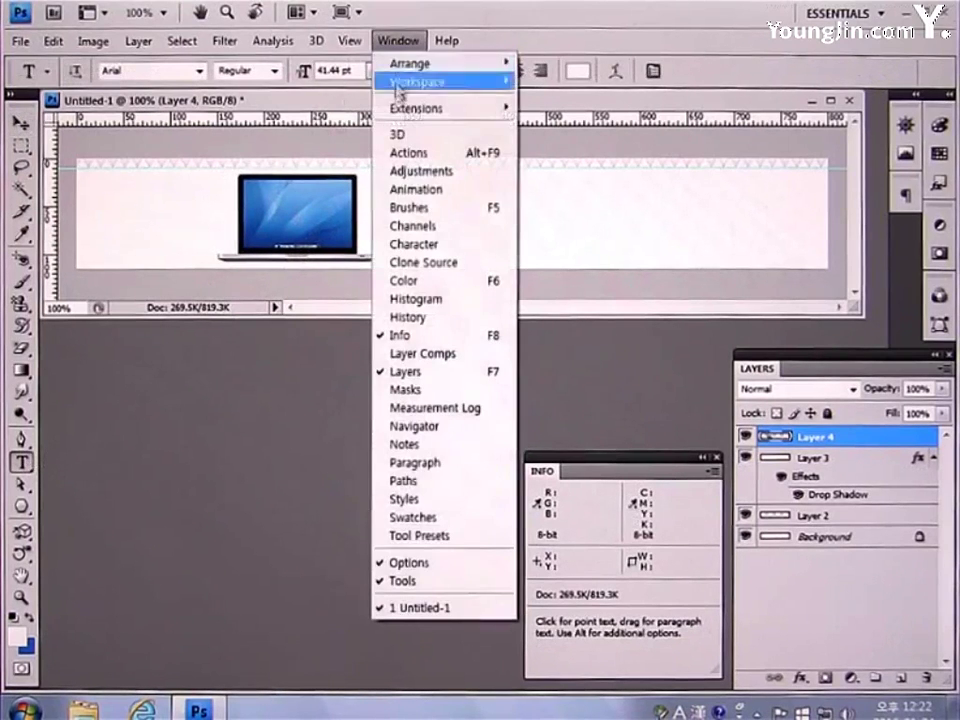
{"action": "left_click", "coordinate": [405, 244]}
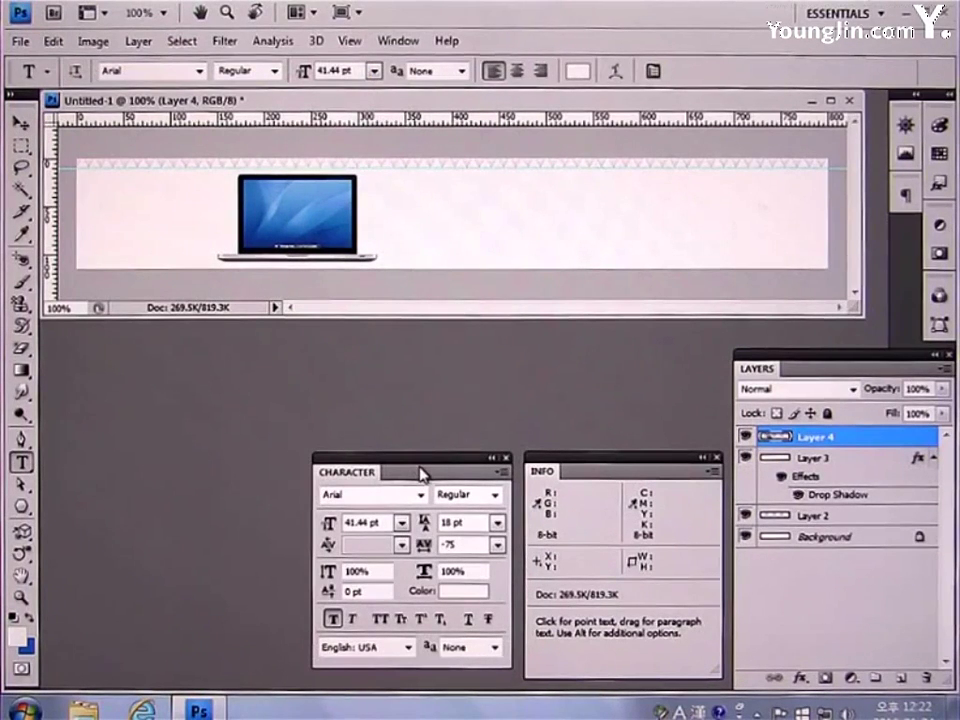
{"action": "left_click", "coordinate": [425, 502]}
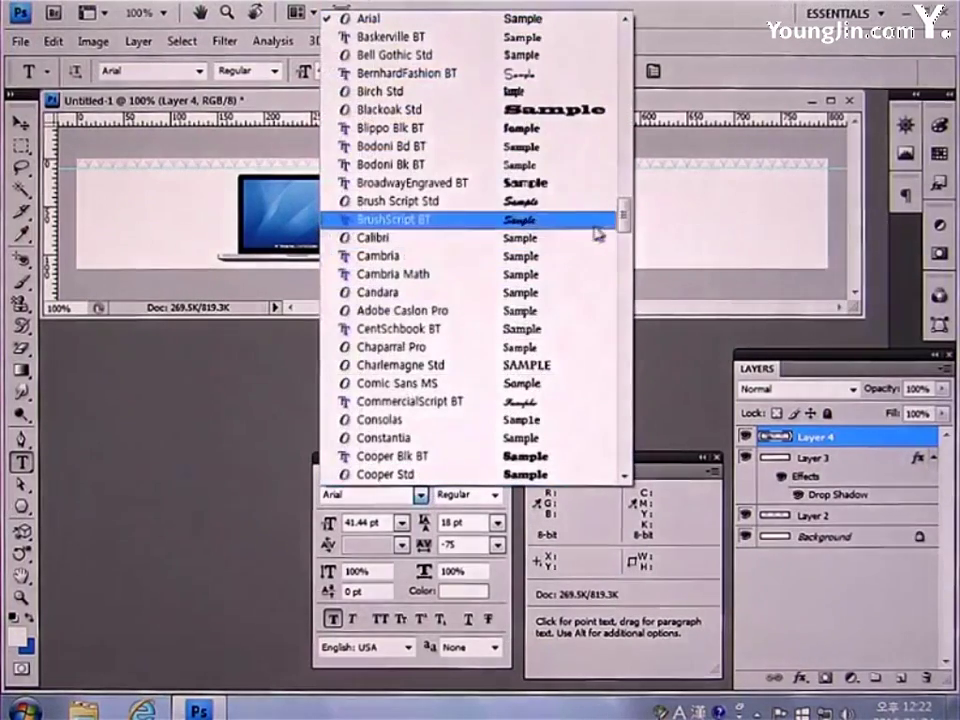
{"action": "left_click_drag", "start_coordinate": [624, 212], "coordinate": [623, 50]}
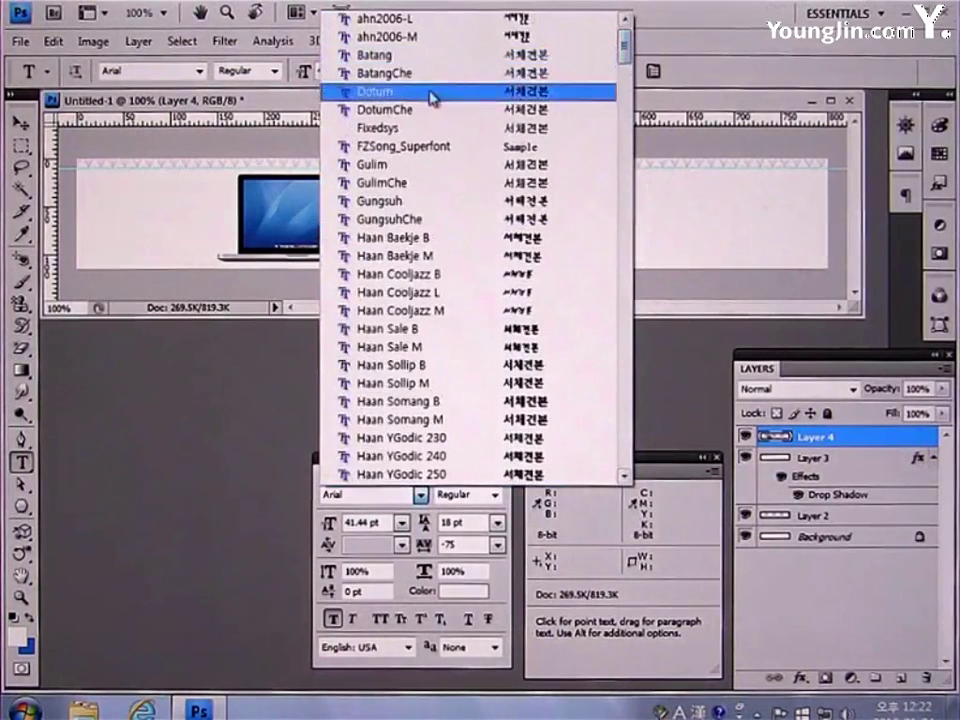
{"action": "left_click", "coordinate": [375, 91]}
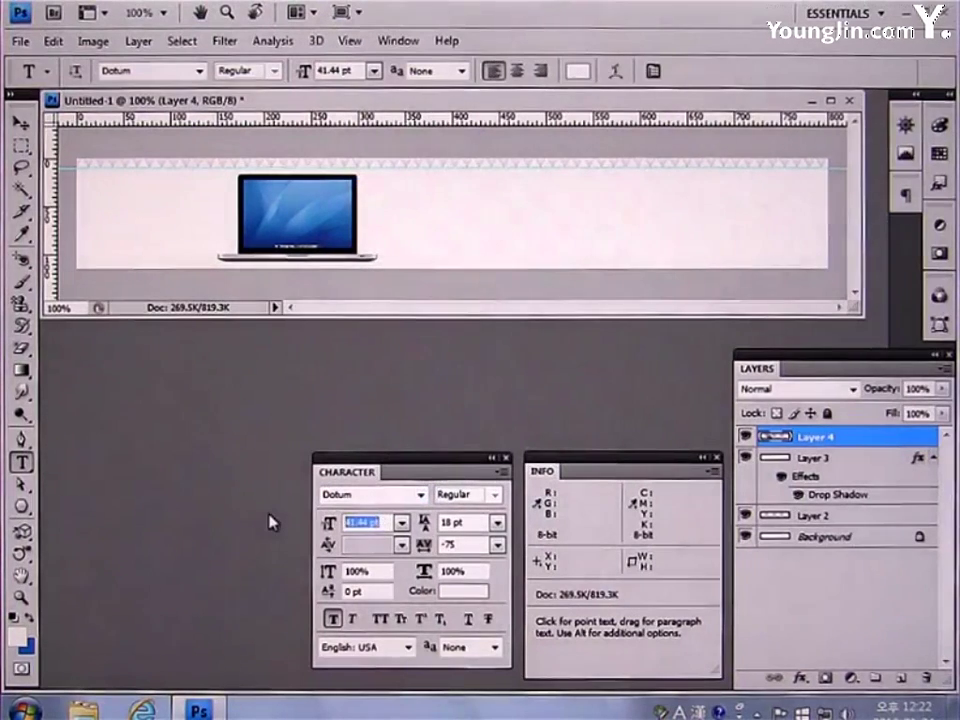
{"action": "type", "text": "19"}
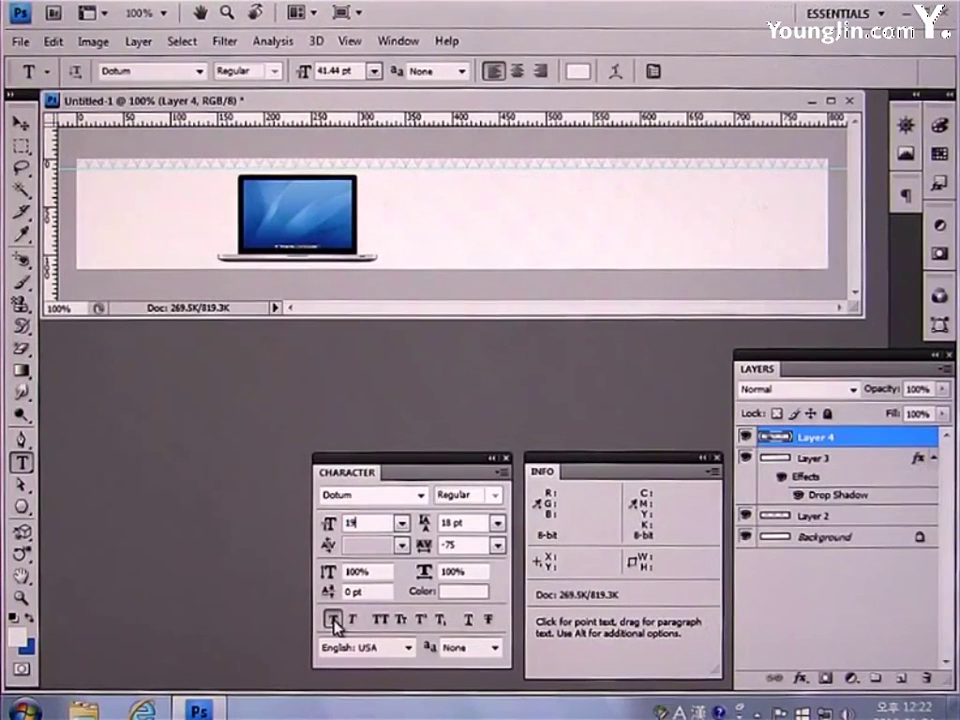
{"action": "left_click", "coordinate": [474, 662]}
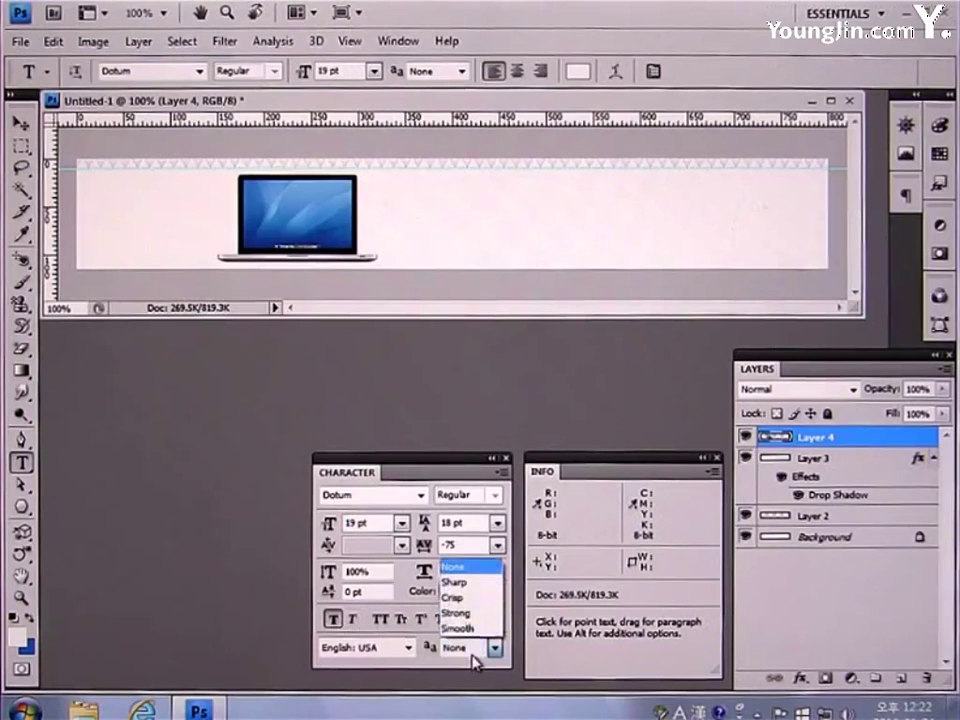
{"action": "left_click", "coordinate": [465, 566]}
- Set the text colour to hex 50A0D3
{"action": "left_click", "coordinate": [460, 592]}
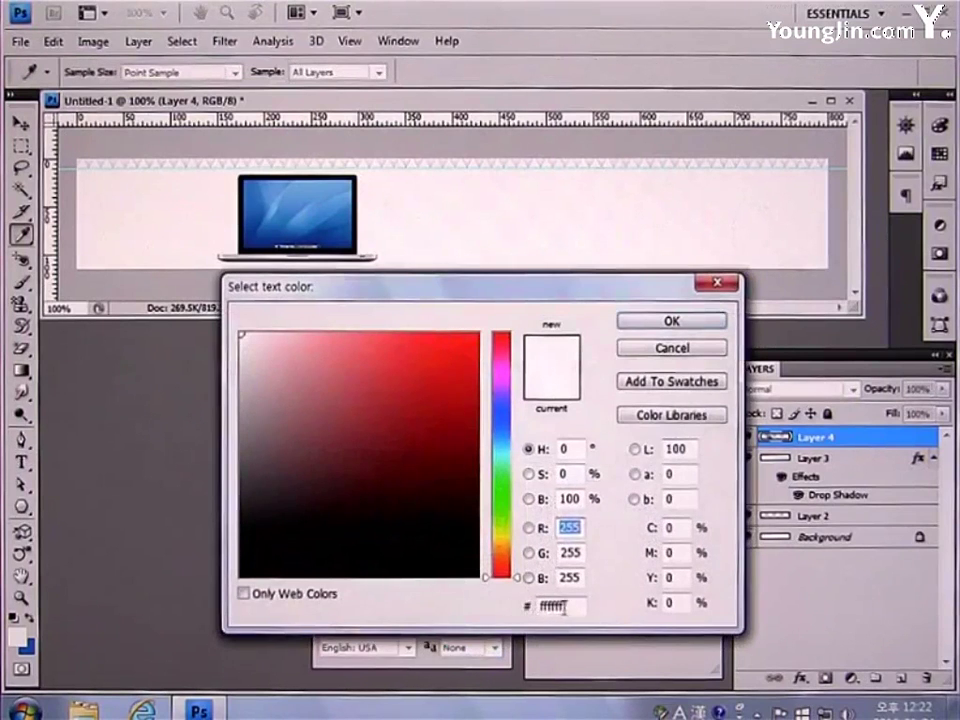
{"action": "double_click", "coordinate": [572, 606]}
{"action": "type", "text": "50"}
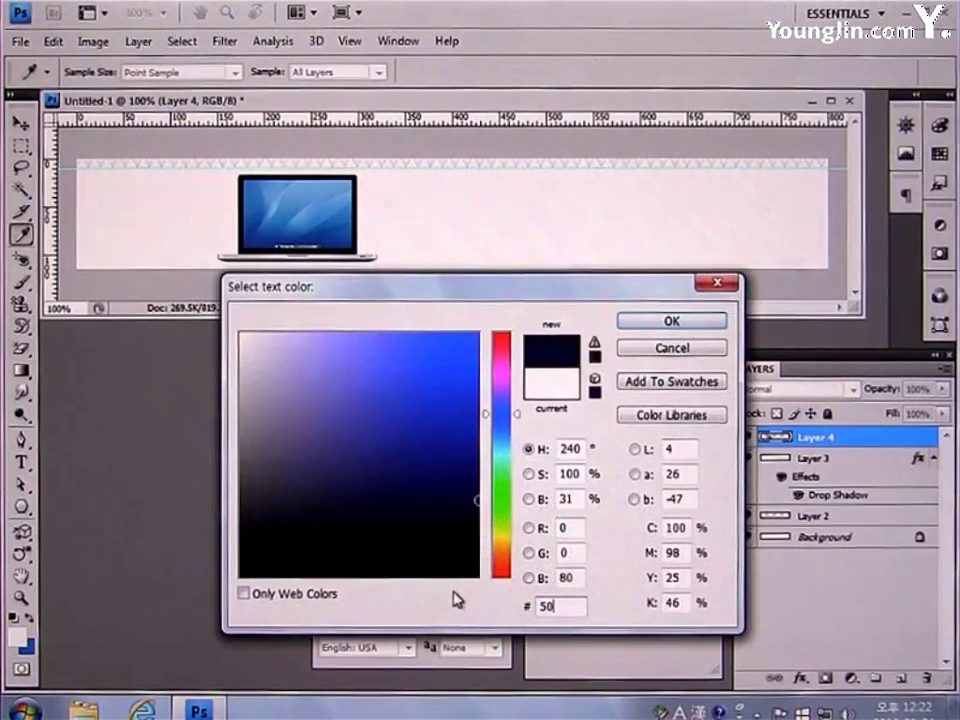
{"action": "type", "text": "A0D3"}
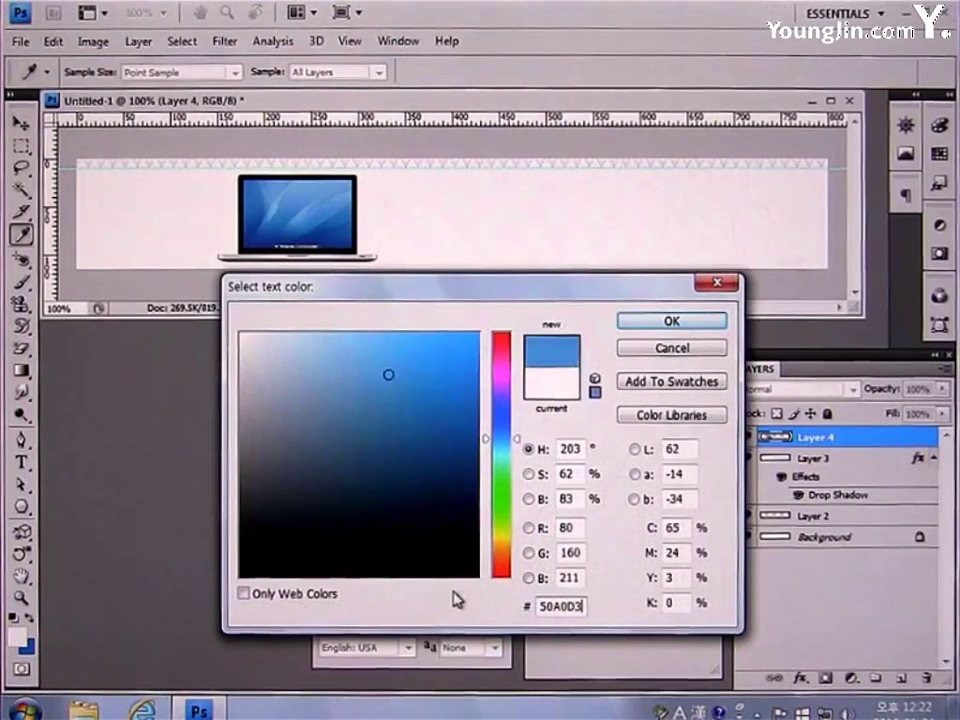
{"action": "left_click", "coordinate": [634, 321]}
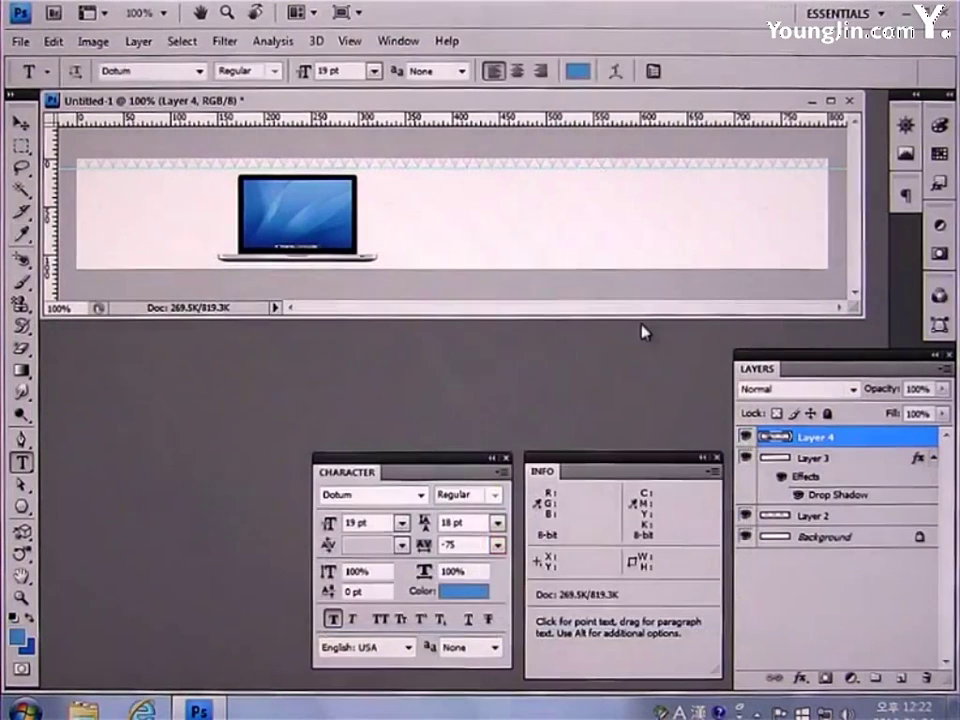
- Add the heading text "컴퓨터 온라인 쇼핑몰!!" to the right of the laptop
{"action": "left_click", "coordinate": [407, 212]}
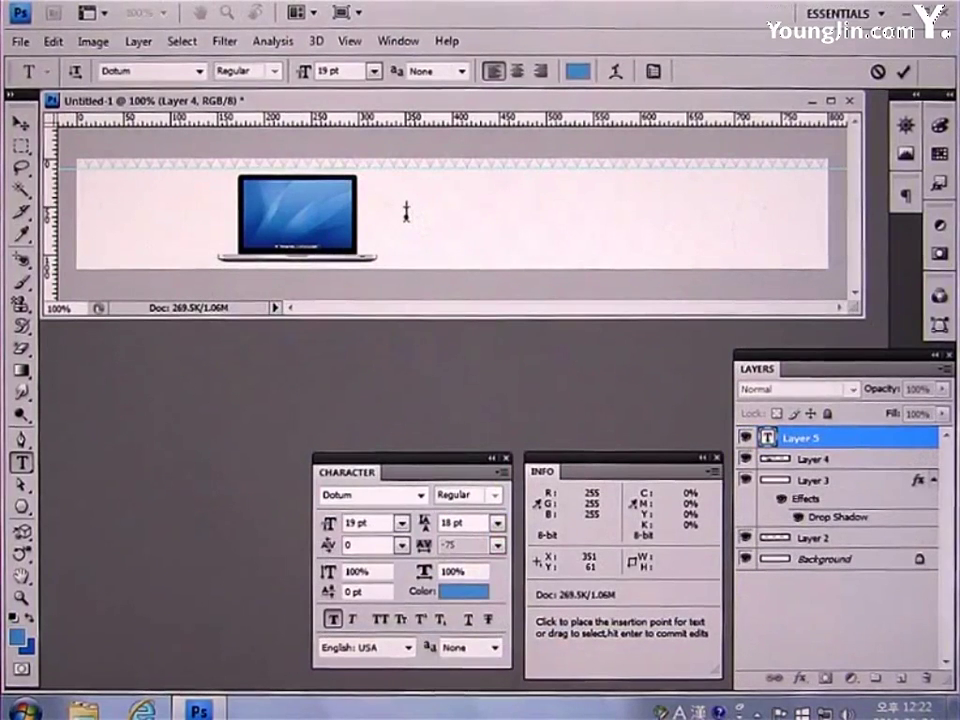
{"action": "key", "text": "Hangul"}
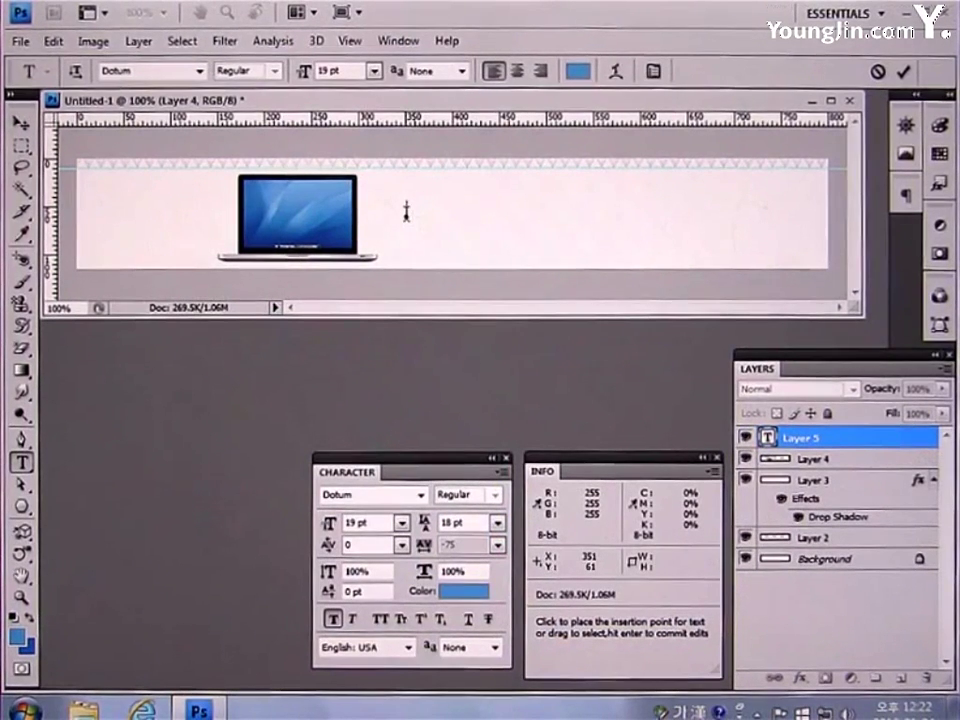
{"action": "type", "text": "컴퓨터"}
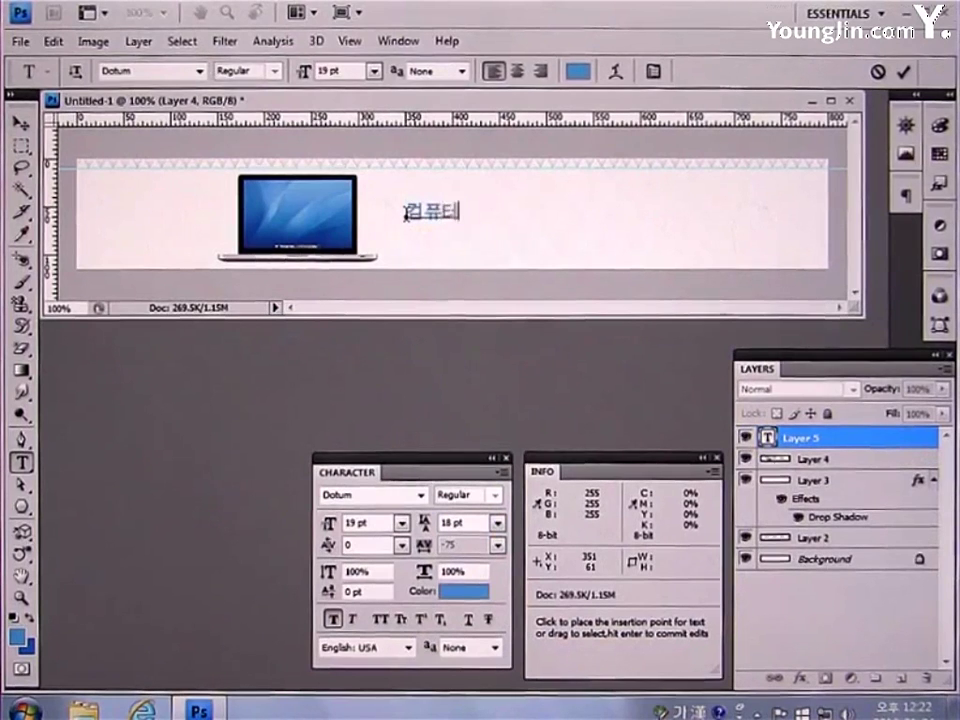
{"action": "type", "text": " 온라인 쇼핑몰!!"}
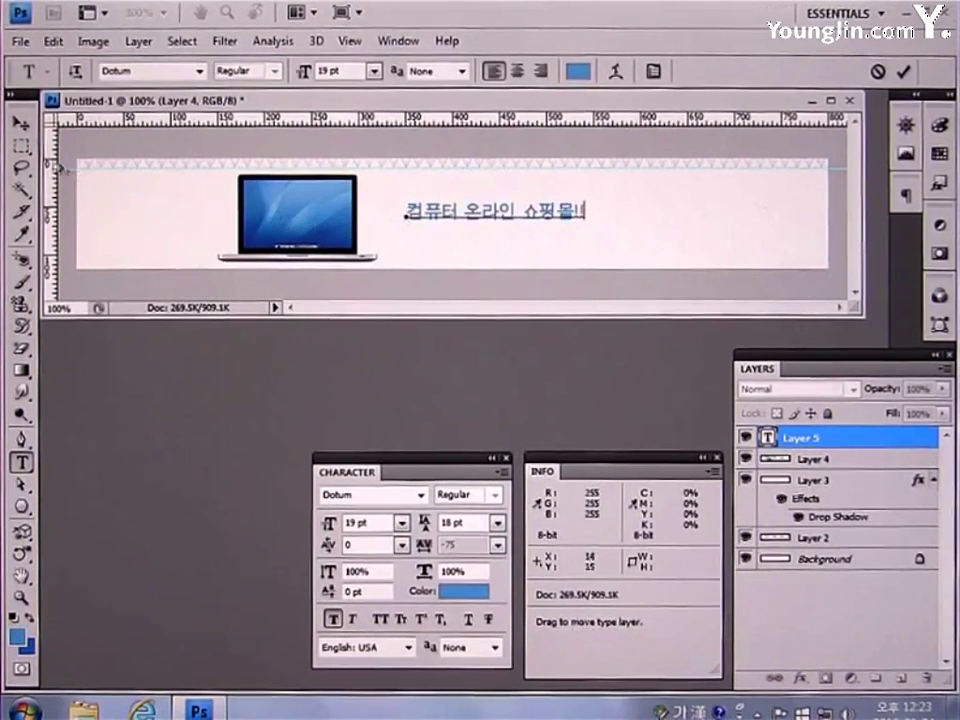
{"action": "left_click", "coordinate": [20, 122]}
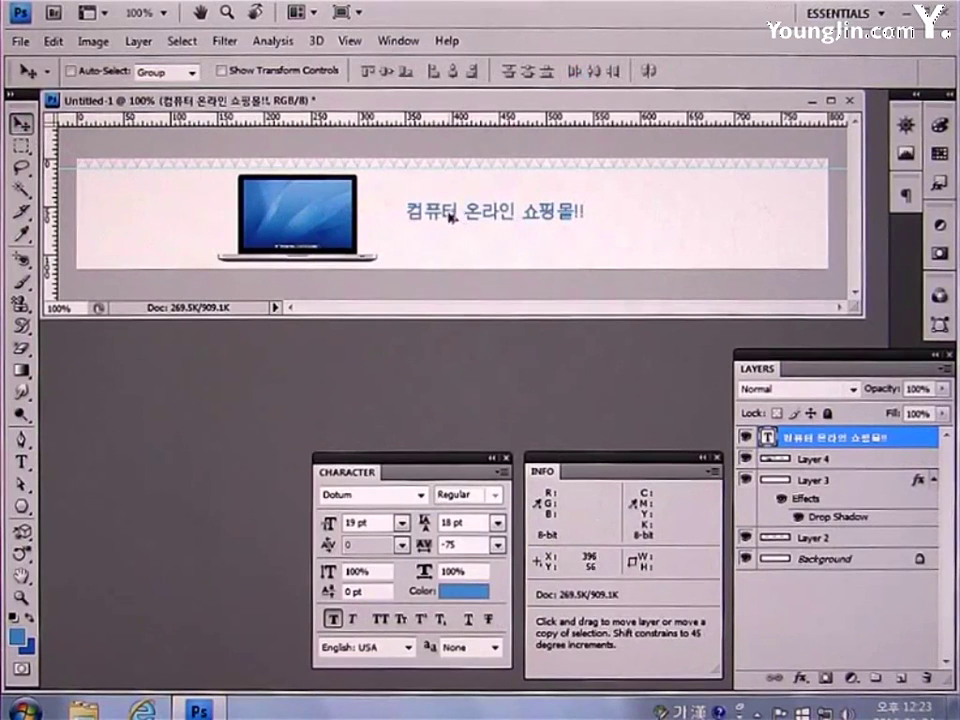
- Duplicate the heading directly below itself and replace the copy's text with "원스톱 쇼핑이 가능한 전문 쇼핑몰"
{"action": "left_click_drag", "start_coordinate": [450, 216], "coordinate": [450, 242]}
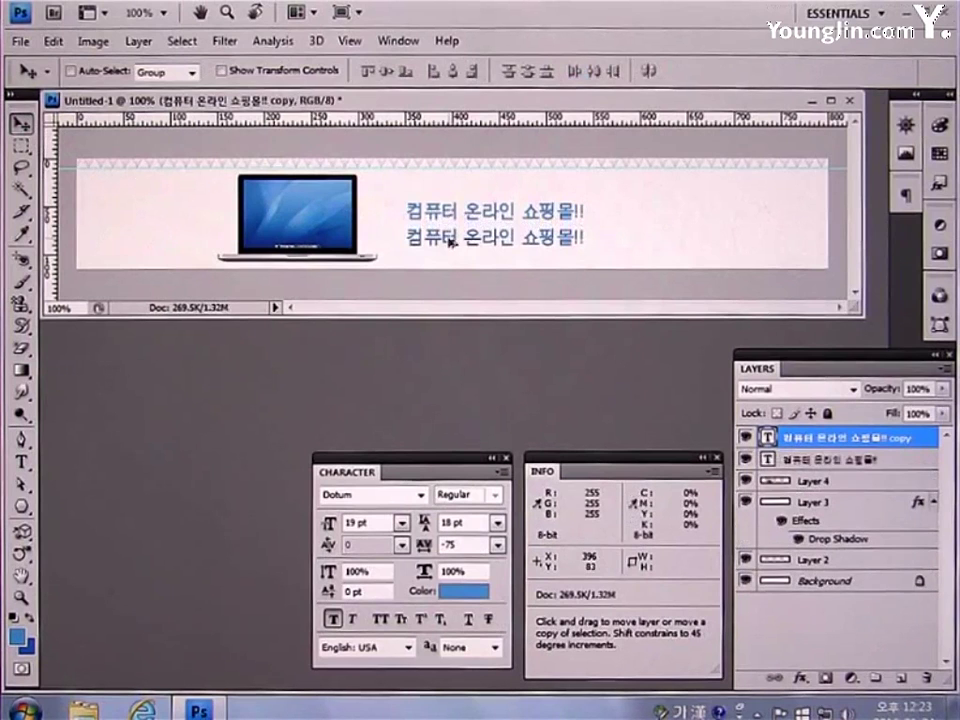
{"action": "left_click", "coordinate": [21, 462]}
{"action": "left_click_drag", "start_coordinate": [407, 240], "coordinate": [632, 240]}
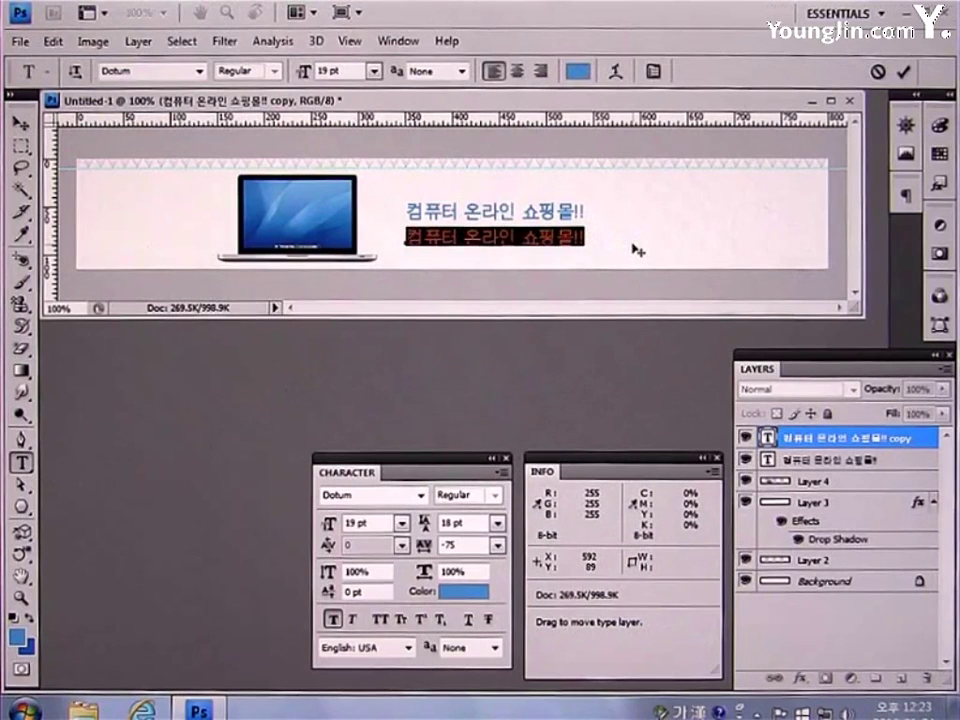
{"action": "type", "text": "원스톱"}
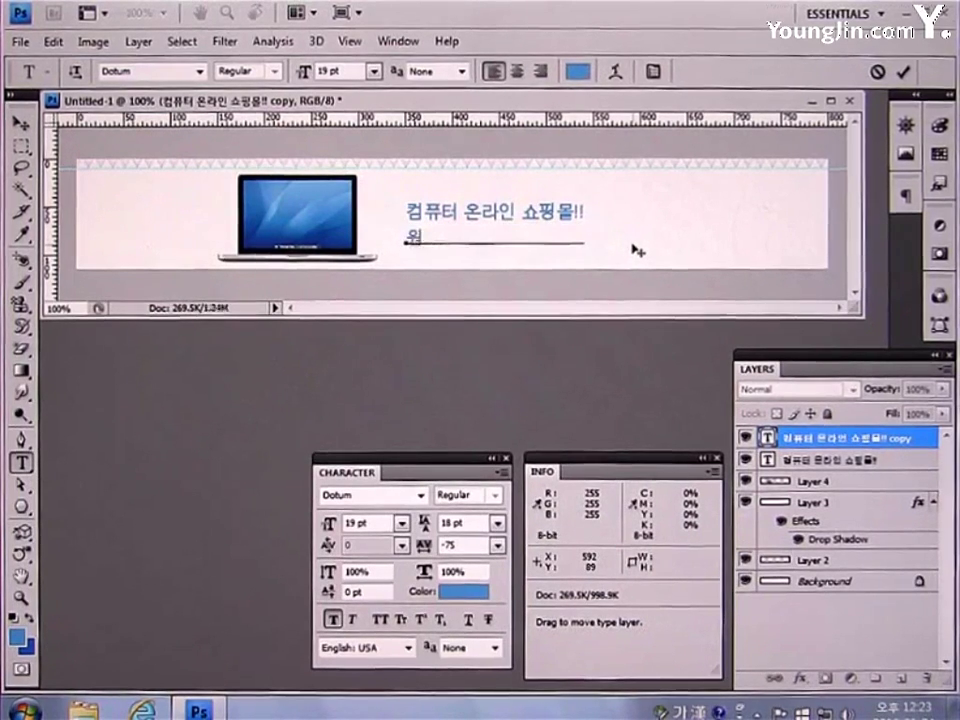
{"action": "type", "text": " 쇼핑이"}
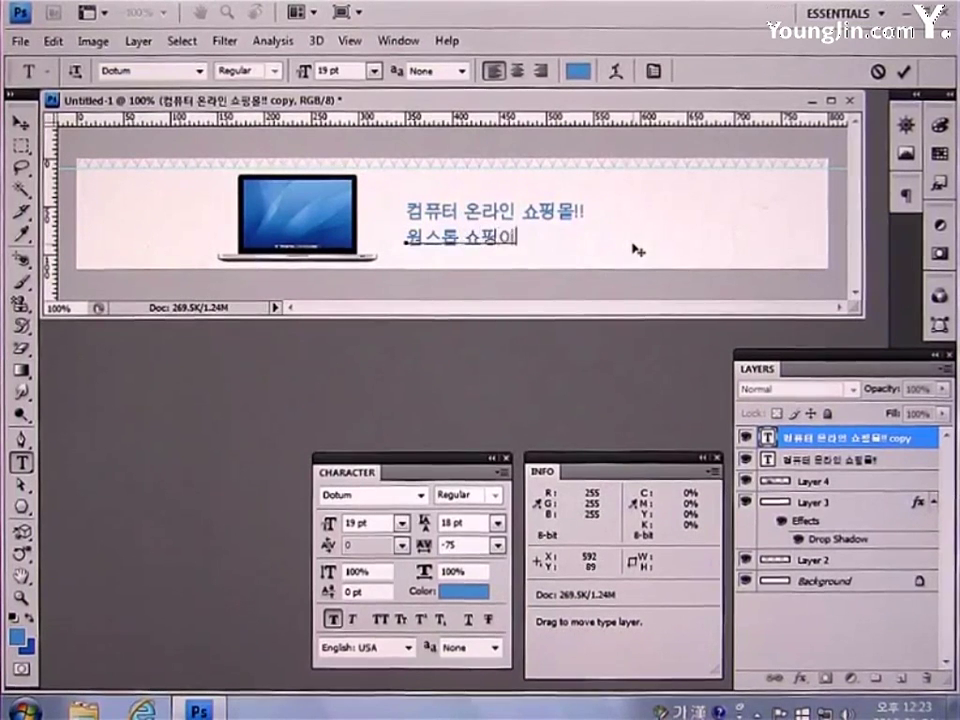
{"action": "type", "text": " 가능하ㄴ 전문 쇼핑"}
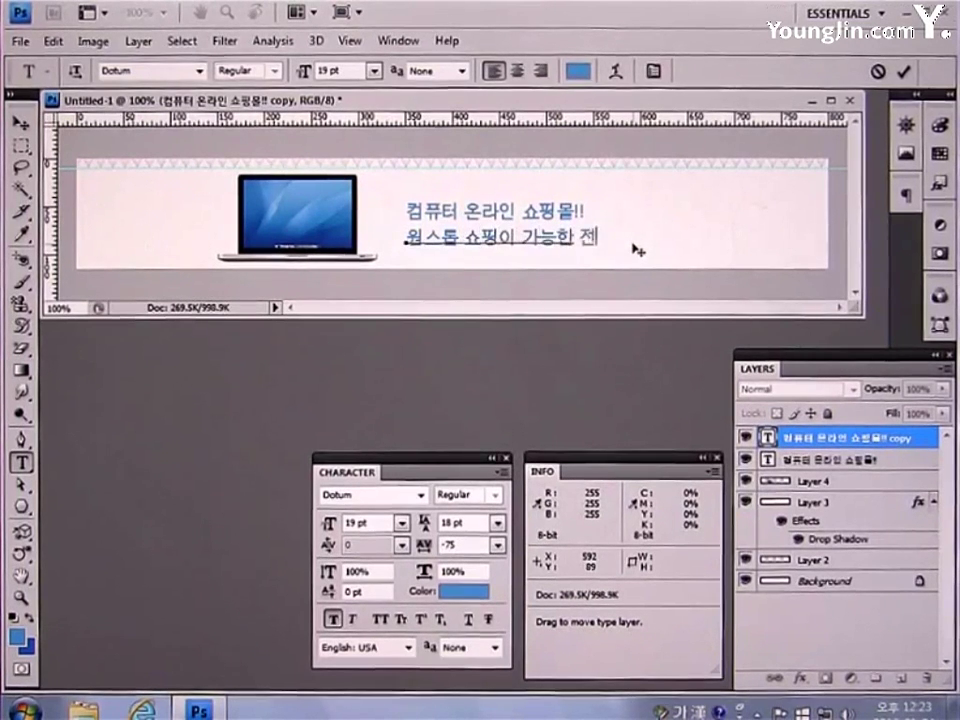
{"action": "type", "text": "몰"}
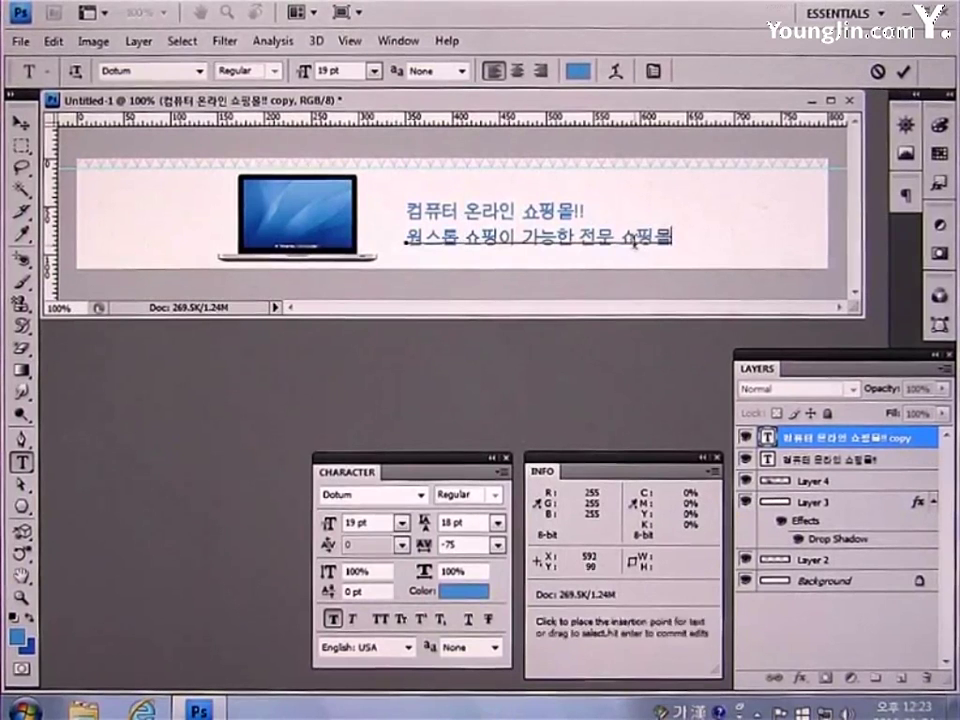
{"action": "left_click", "coordinate": [24, 125]}
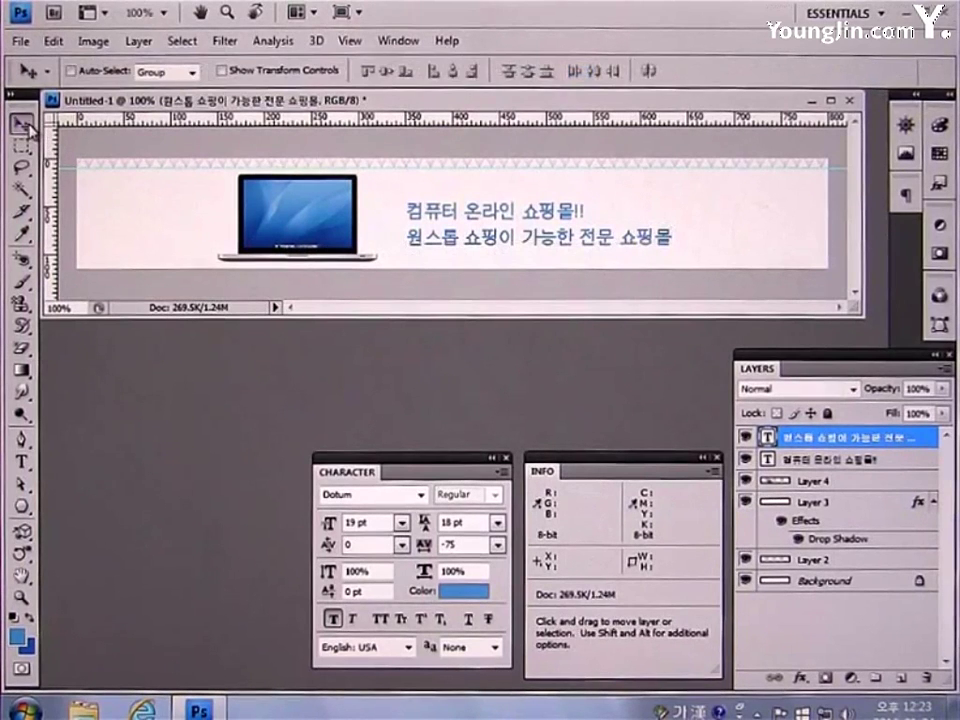
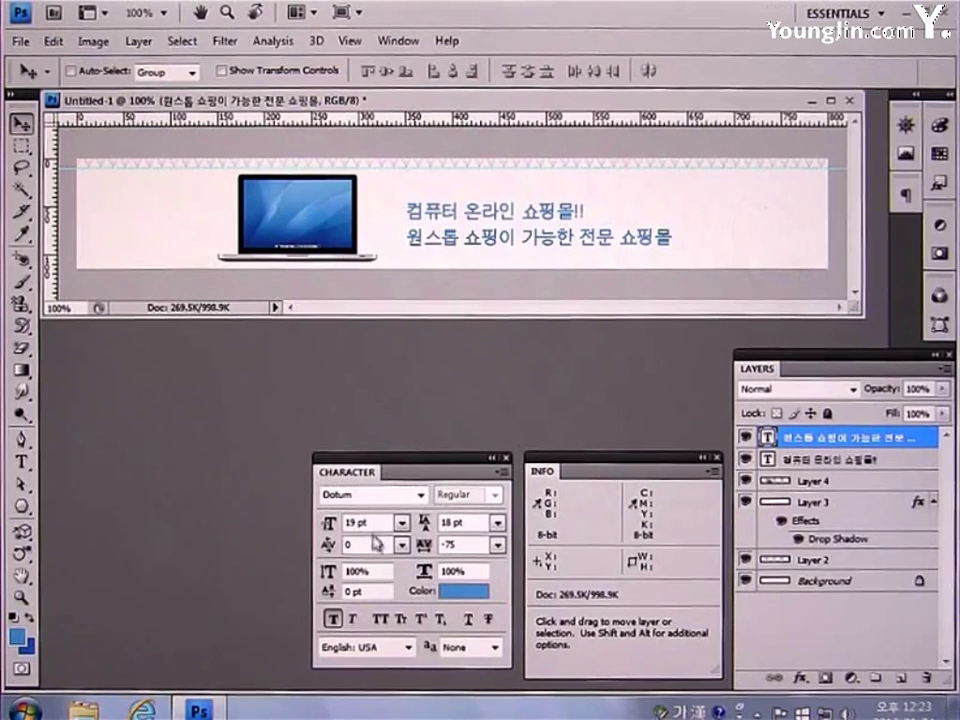
- Format the second text line at 12 pt in colour 74B4E2 and move it slightly closer to the heading
{"action": "type", "text": "12"}
{"action": "key", "text": "Return"}
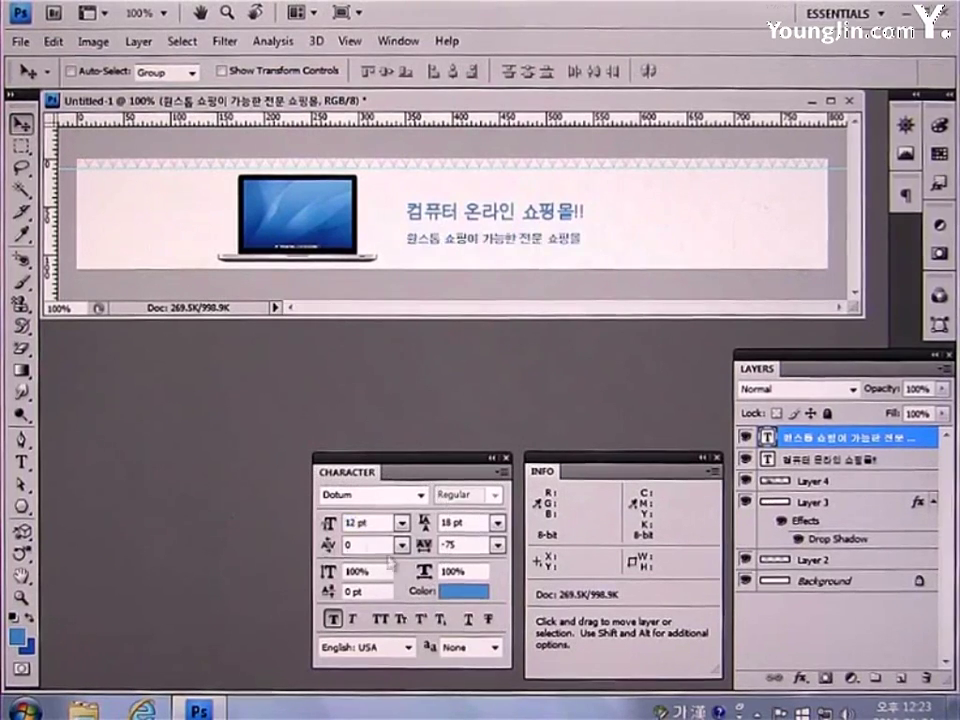
{"action": "key", "text": "i"}
{"action": "left_click", "coordinate": [484, 594]}
{"action": "left_click", "coordinate": [578, 606]}
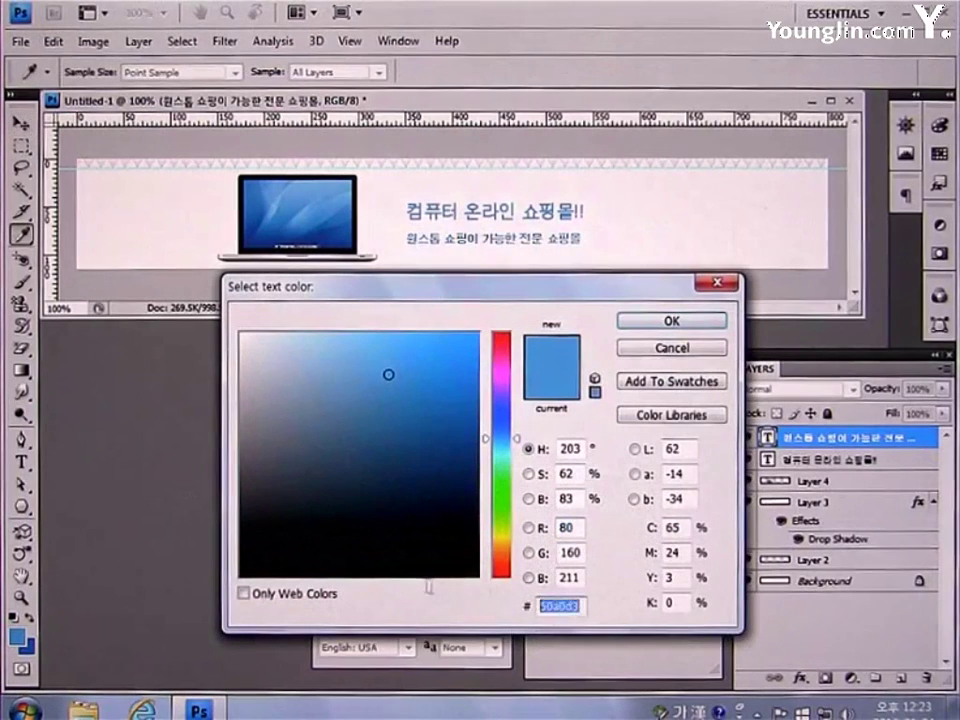
{"action": "type", "text": "74B4E2"}
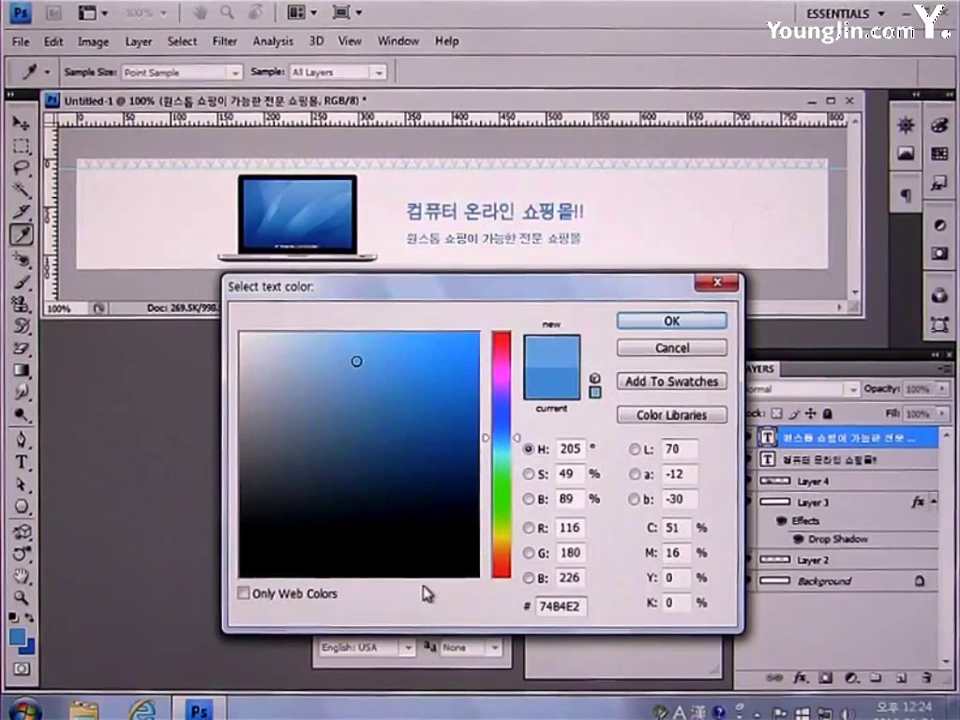
{"action": "left_click", "coordinate": [655, 349]}
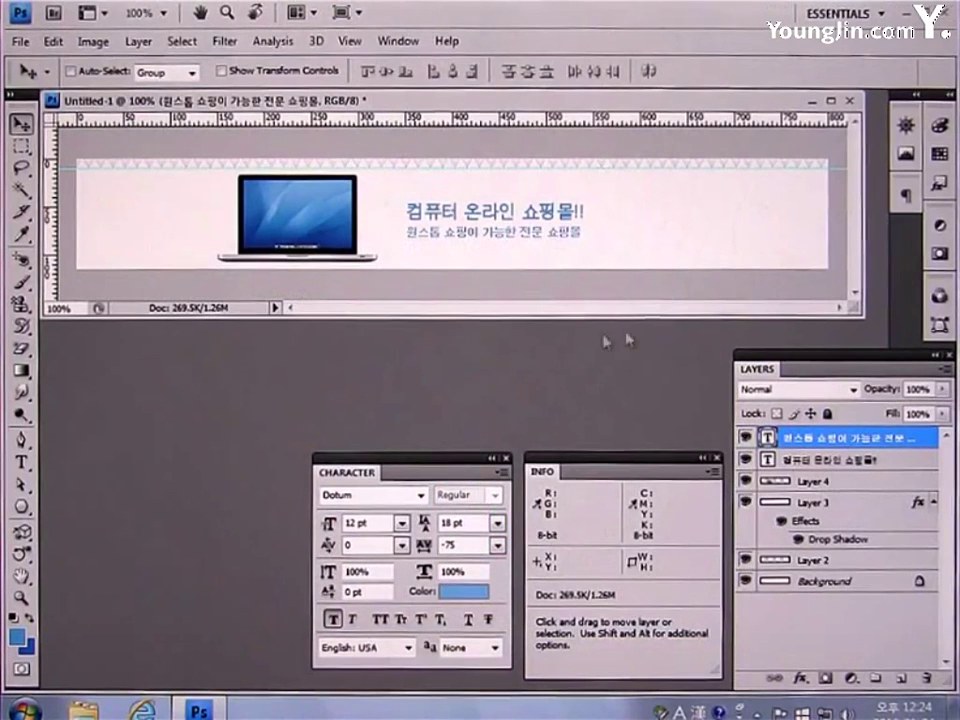
- Add a separate text layer reading "Computer" to the right of the two Korean lines
{"action": "left_click", "coordinate": [23, 463]}
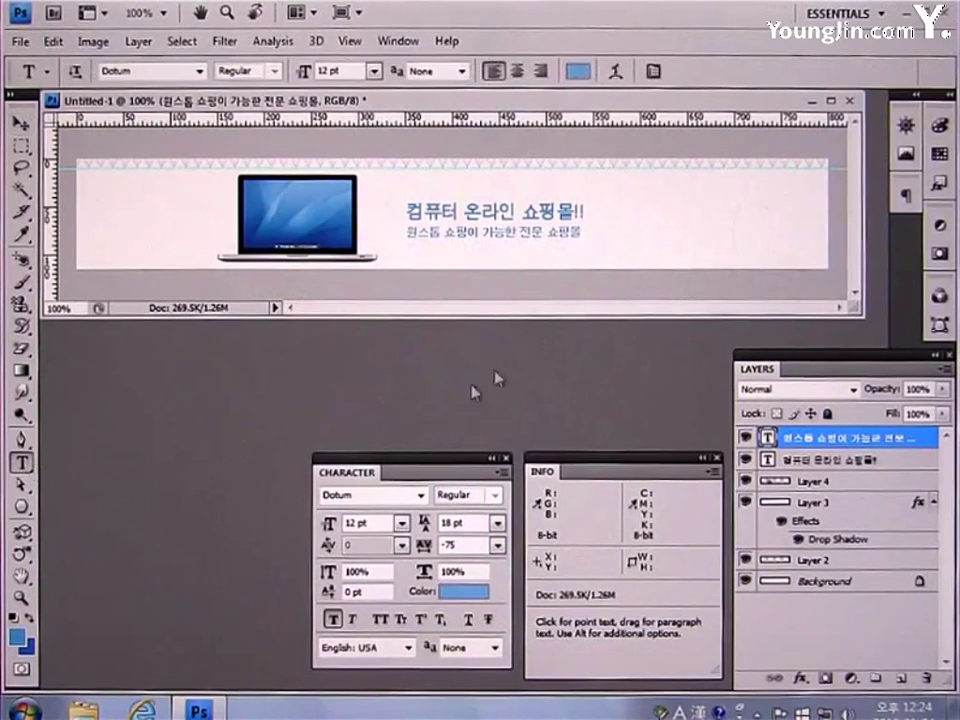
{"action": "left_click", "coordinate": [607, 222]}
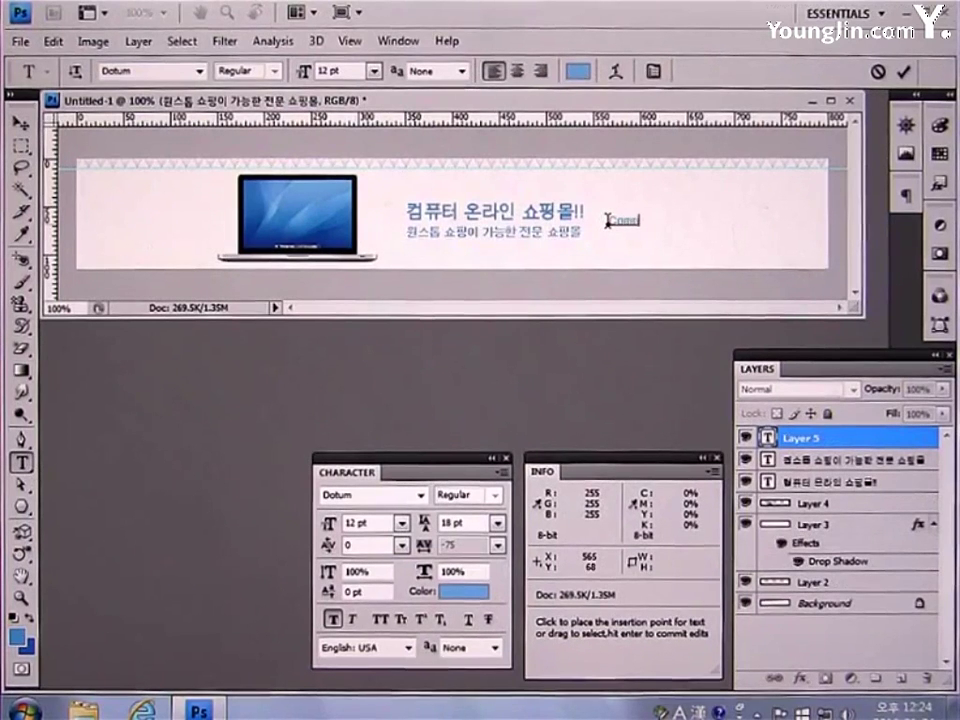
{"action": "type", "text": "Computer"}
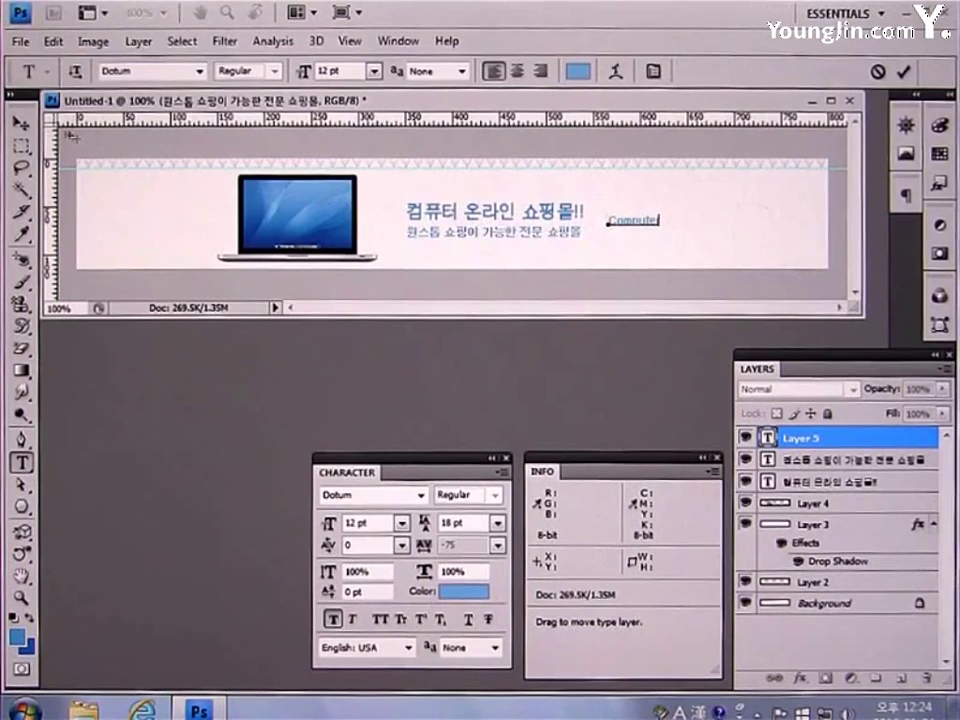
{"action": "left_click", "coordinate": [22, 124]}
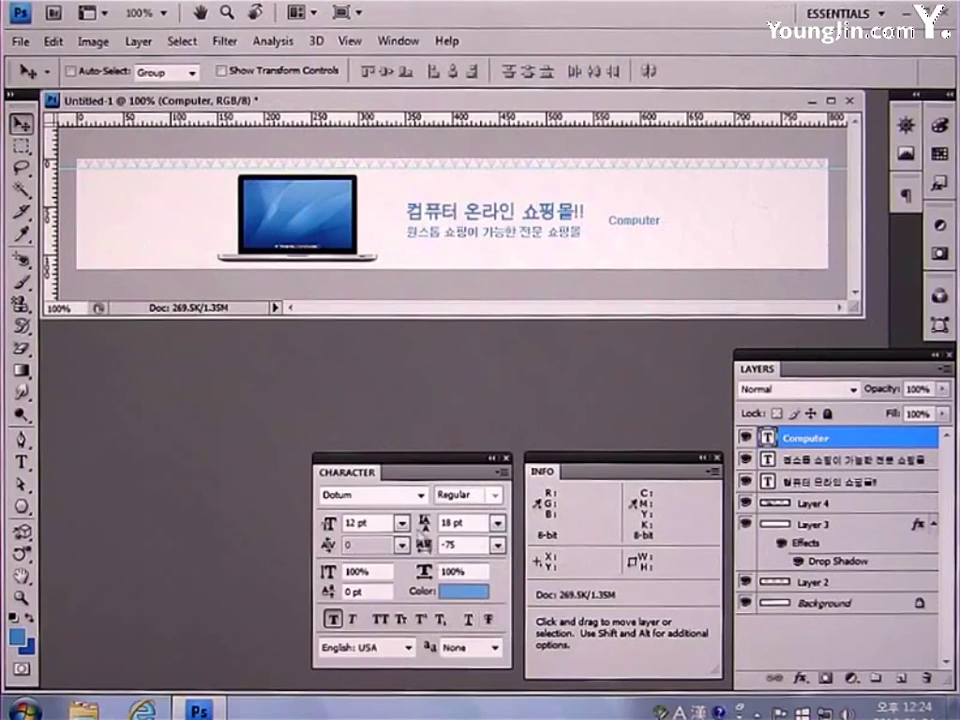
- Set the "Computer" text to the Arial font at 41.44 pt
{"action": "left_click", "coordinate": [420, 494]}
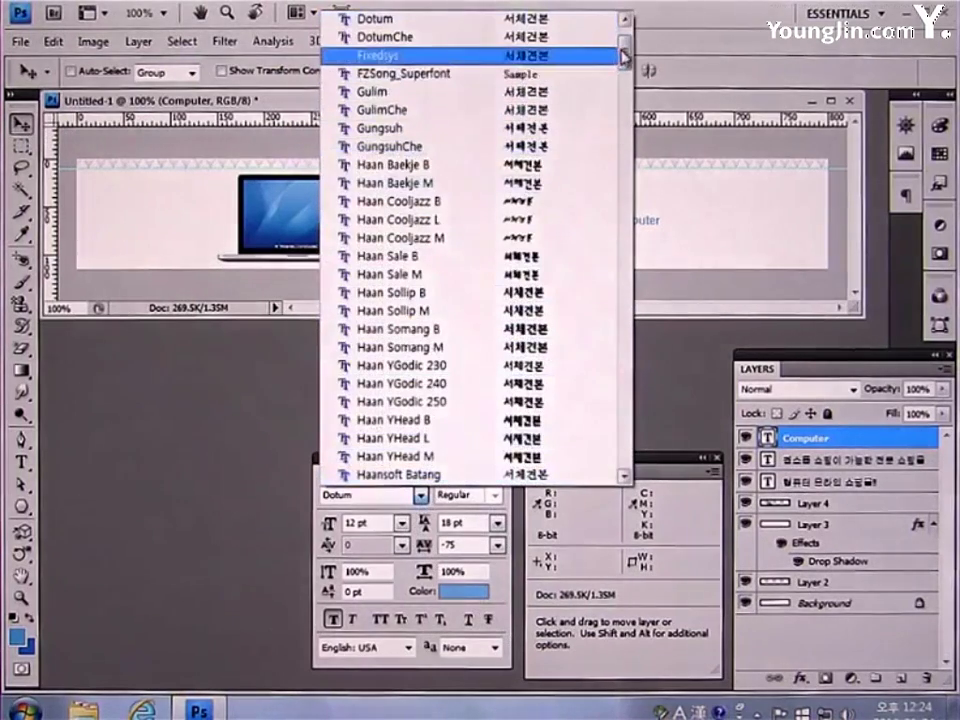
{"action": "left_click_drag", "start_coordinate": [622, 45], "coordinate": [617, 205]}
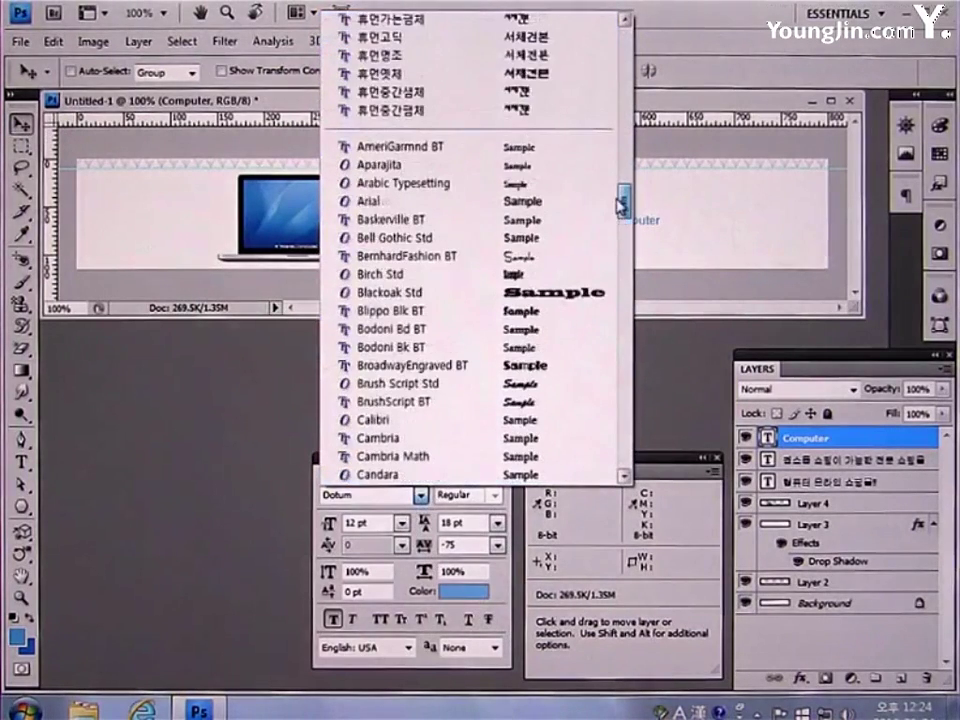
{"action": "left_click", "coordinate": [478, 203]}
{"action": "double_click", "coordinate": [378, 524]}
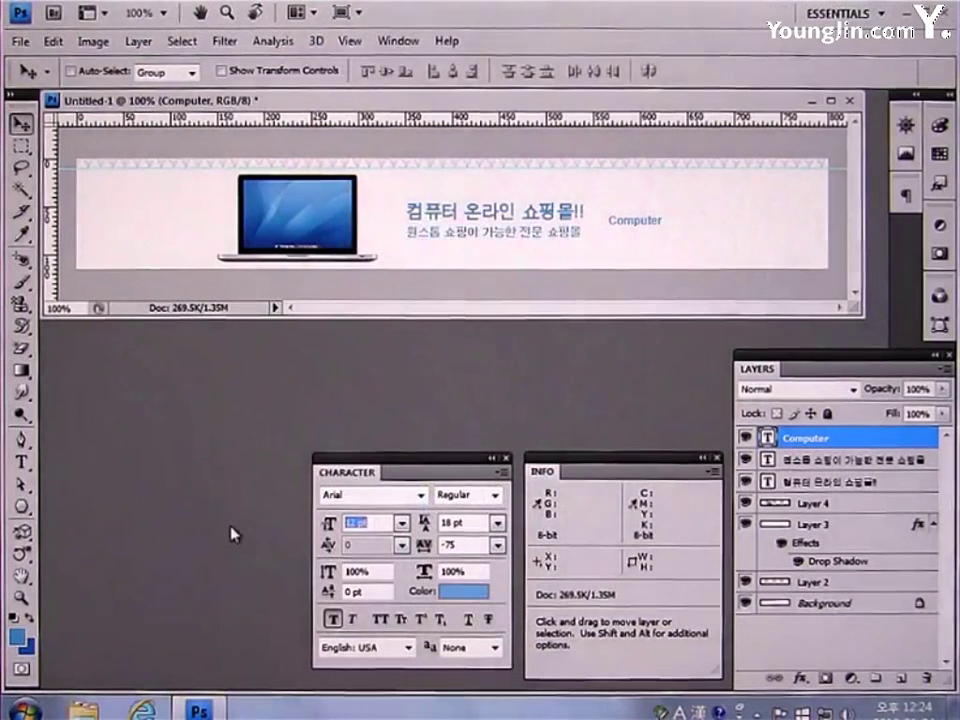
{"action": "type", "text": "41.44"}
{"action": "key", "text": "Return"}
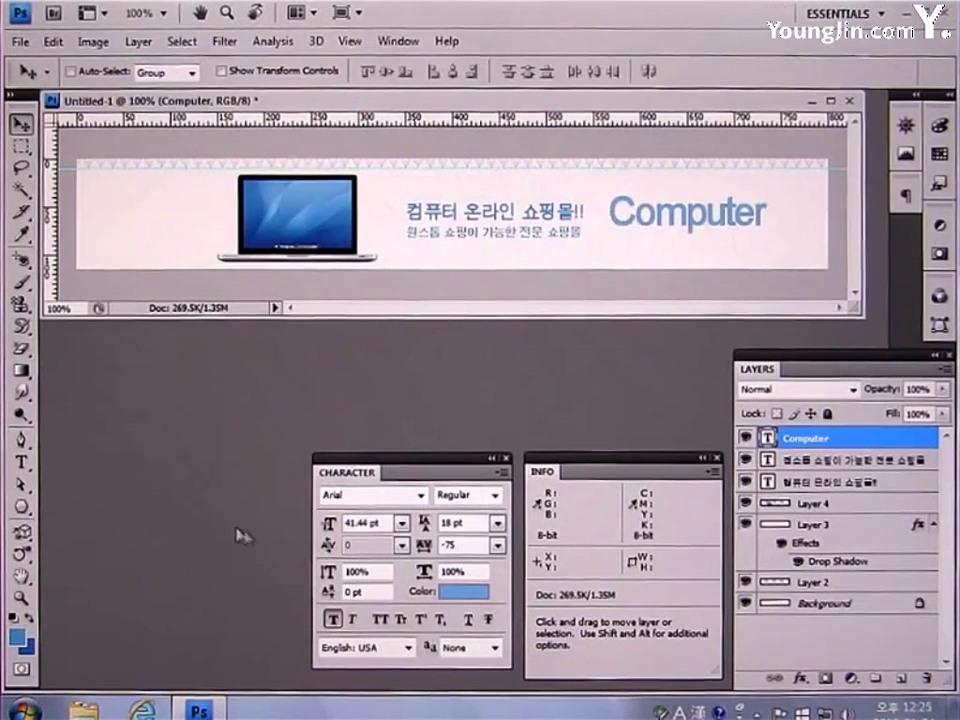
- Change the "Computer" text colour to white (ffffff)
{"action": "left_click", "coordinate": [449, 595]}
{"action": "left_click_drag", "start_coordinate": [340, 380], "coordinate": [241, 334]}
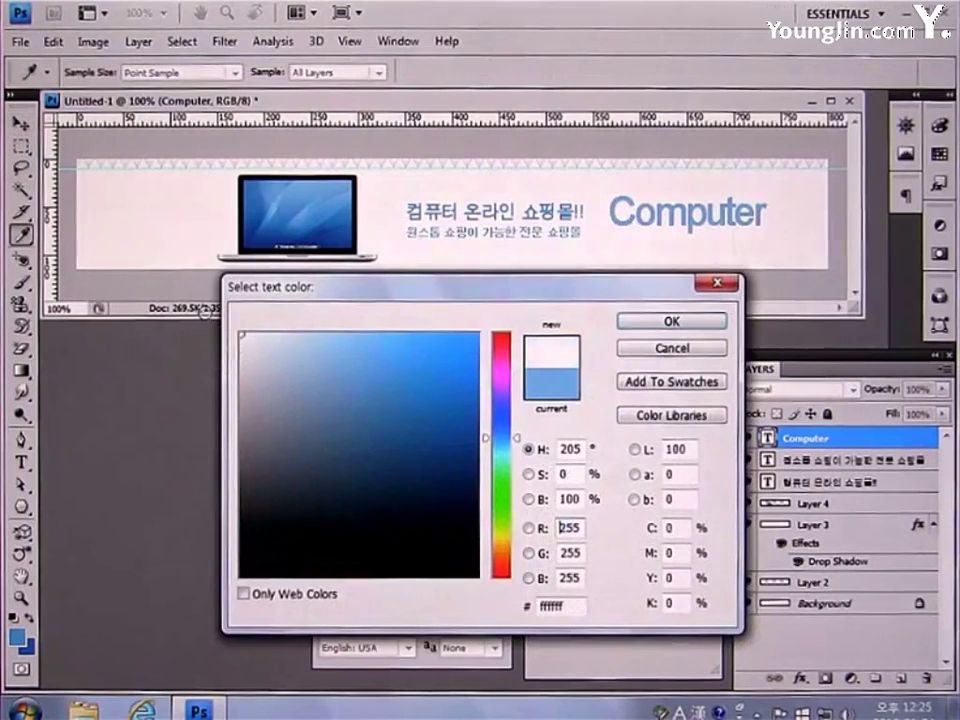
{"action": "left_click", "coordinate": [651, 322]}
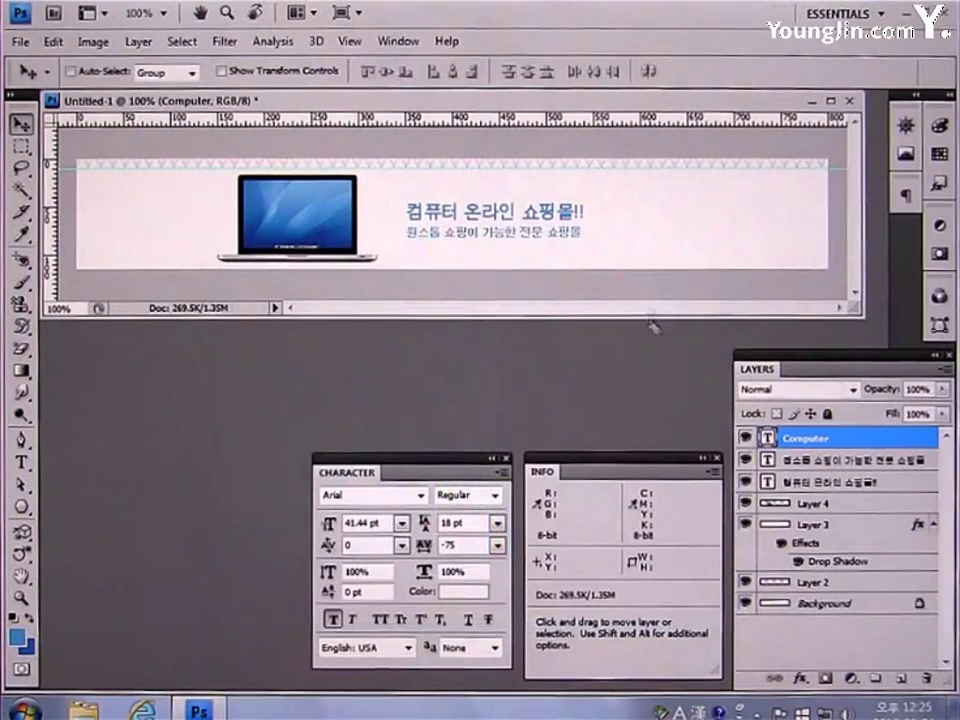
- Add a drop shadow to the "Computer" text layer with 75% opacity, distance 0 px, spread 0% and size 5 px
{"action": "double_click", "coordinate": [870, 441]}
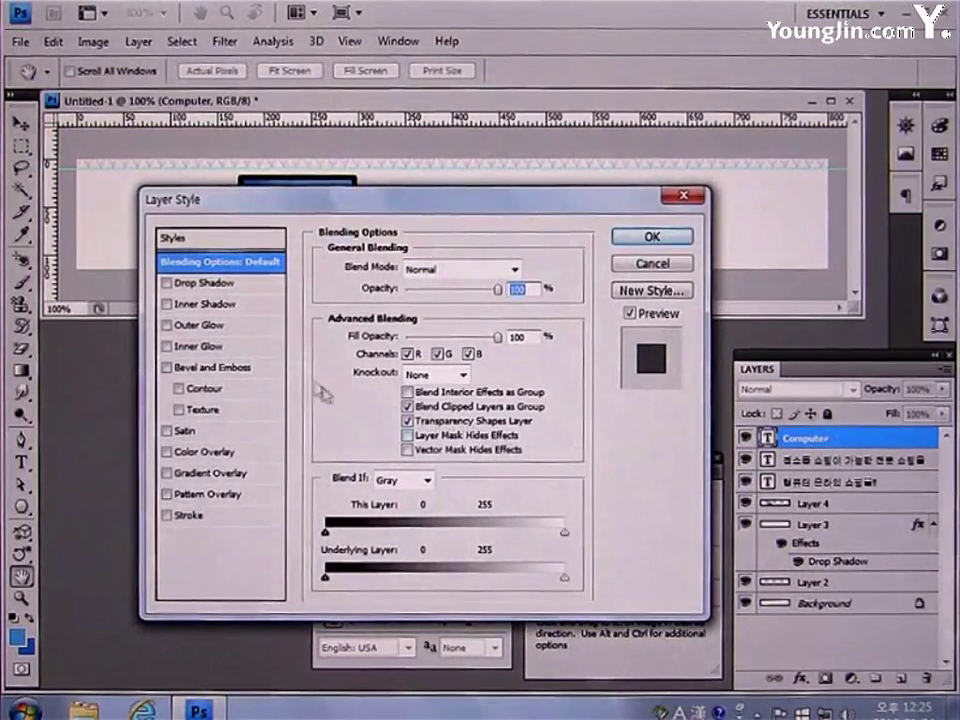
{"action": "left_click", "coordinate": [210, 287]}
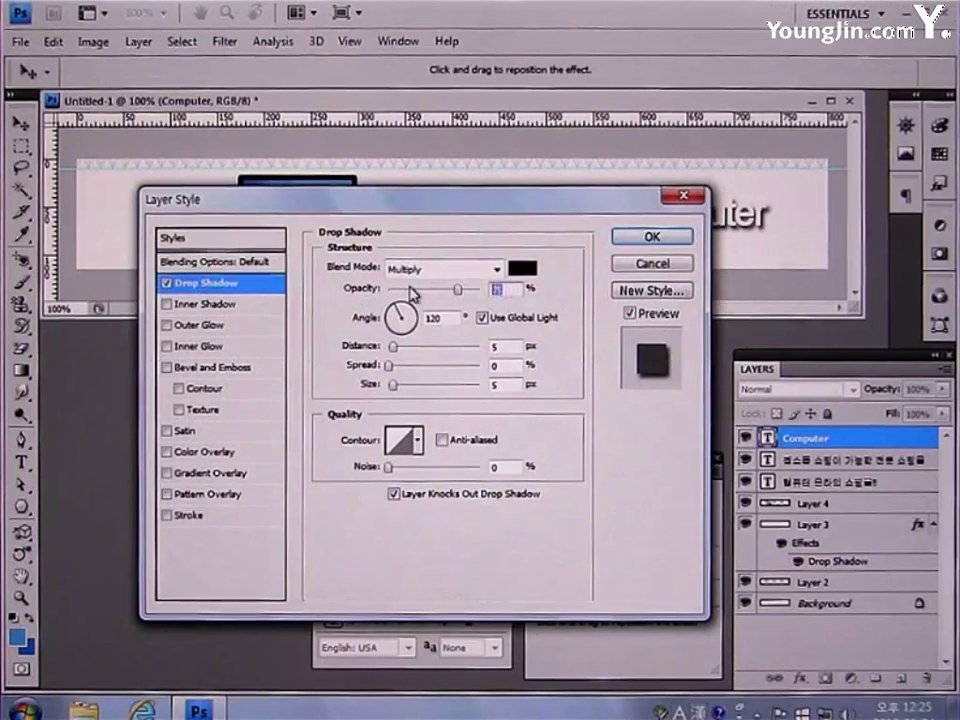
{"action": "type", "text": "75"}
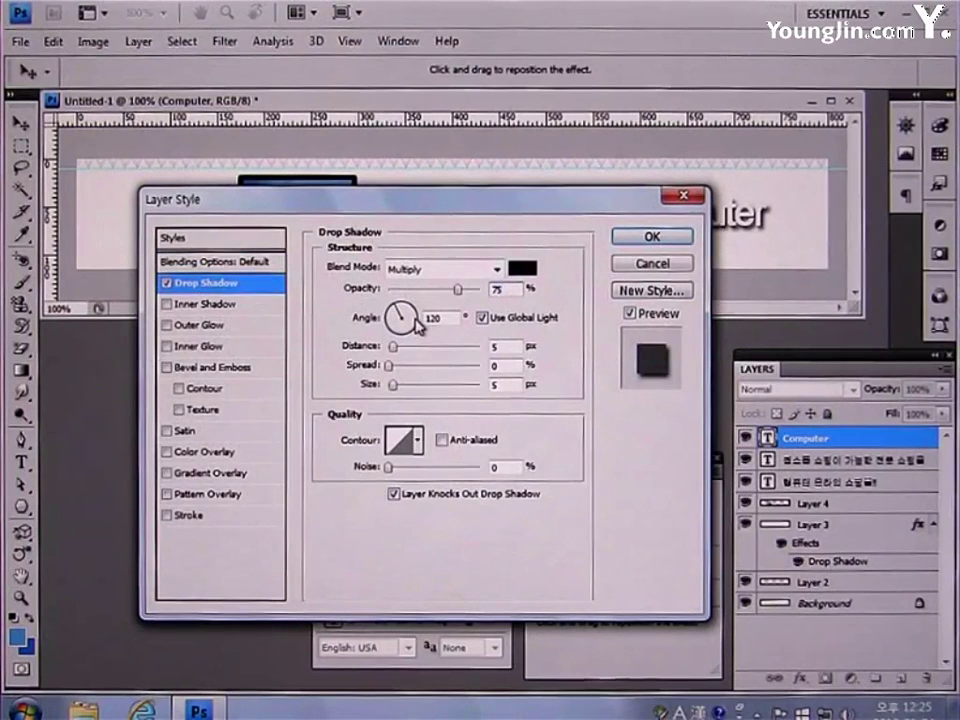
{"action": "key", "text": "Tab"}
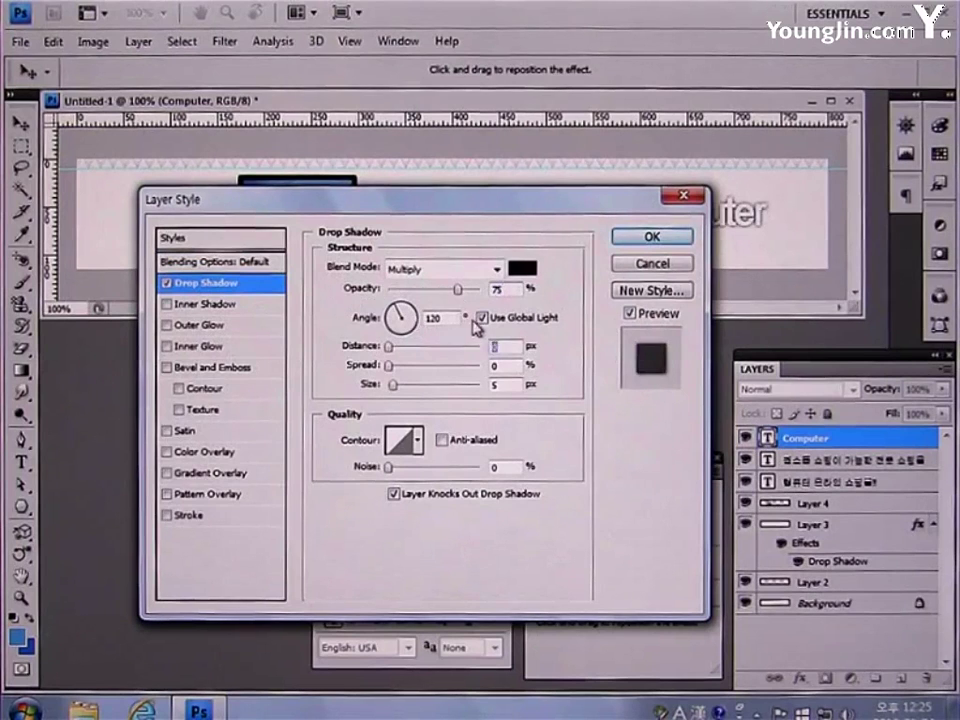
{"action": "type", "text": "0"}
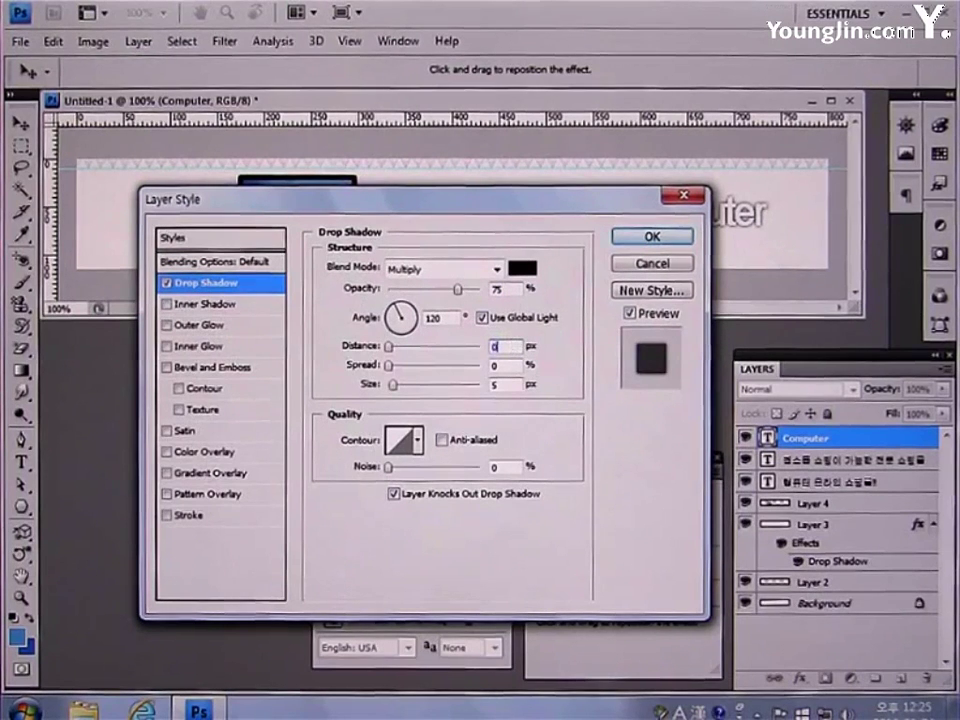
{"action": "type", "text": "0"}
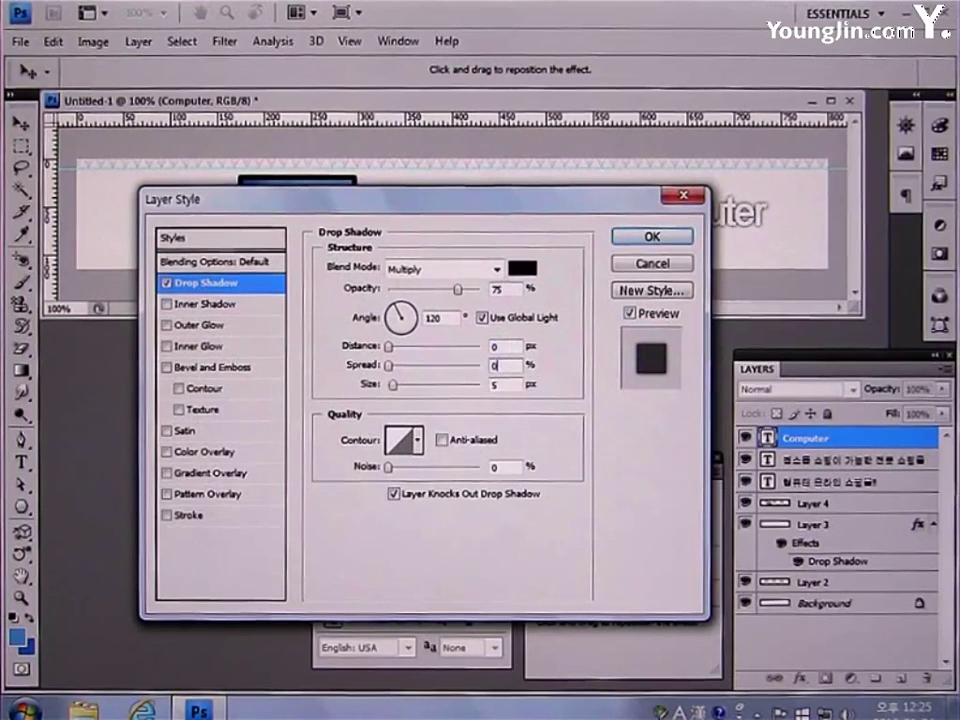
{"action": "type", "text": "5"}
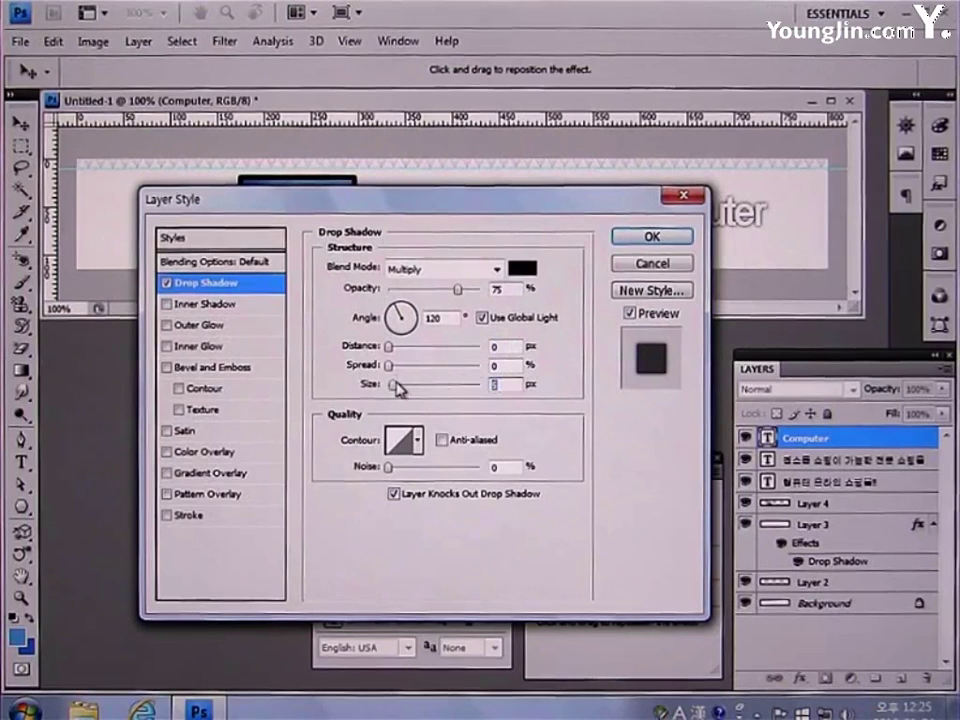
{"action": "left_click", "coordinate": [650, 245]}
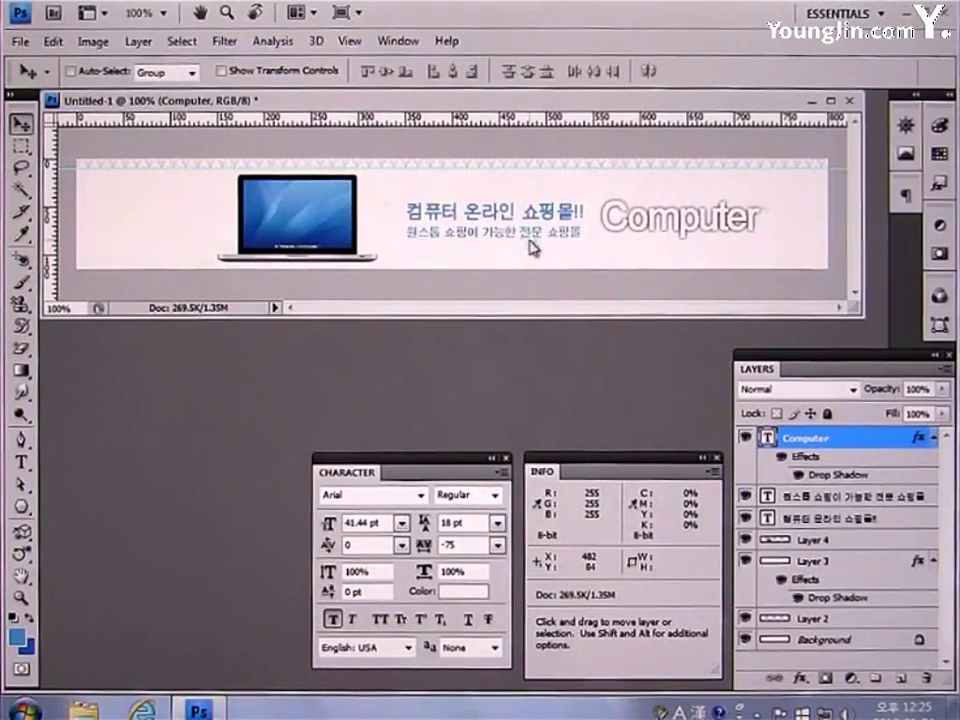
- Nudge the "Computer" text slightly left and down, closer to the two Korean lines
{"action": "key", "text": "Left"}
{"action": "key", "text": "Left"}
{"action": "key", "text": "Left"}
{"action": "key", "text": "Left"}
{"action": "key", "text": "Left"}
{"action": "key", "text": "Left"}
{"action": "key", "text": "Left"}
{"action": "key", "text": "Down"}
{"action": "key", "text": "Down"}
{"action": "key", "text": "Down"}
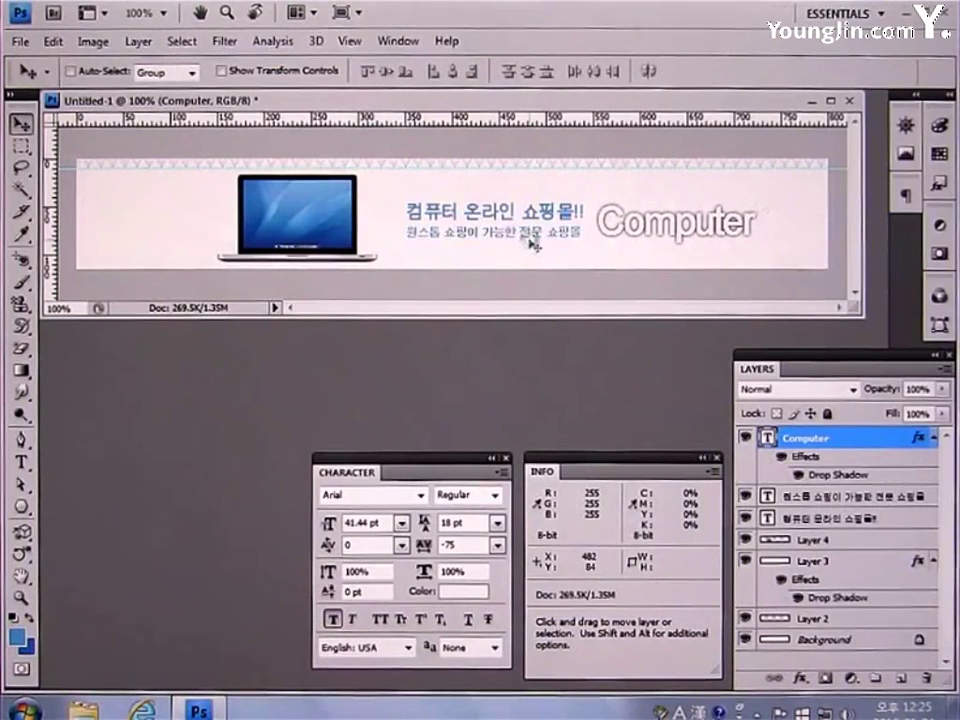
- Open the file commands for the banner document
{"action": "left_click", "coordinate": [20, 41]}
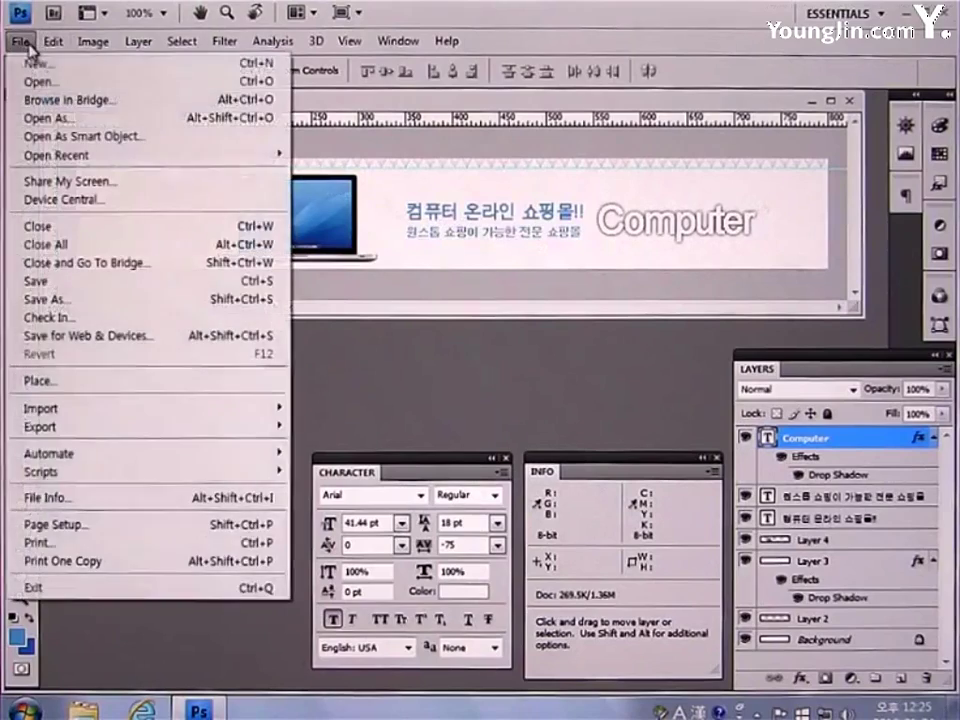
- Open image3 from the source folder, copy the printer picture into the banner document, and close the image3 file
{"action": "left_click", "coordinate": [40, 82]}
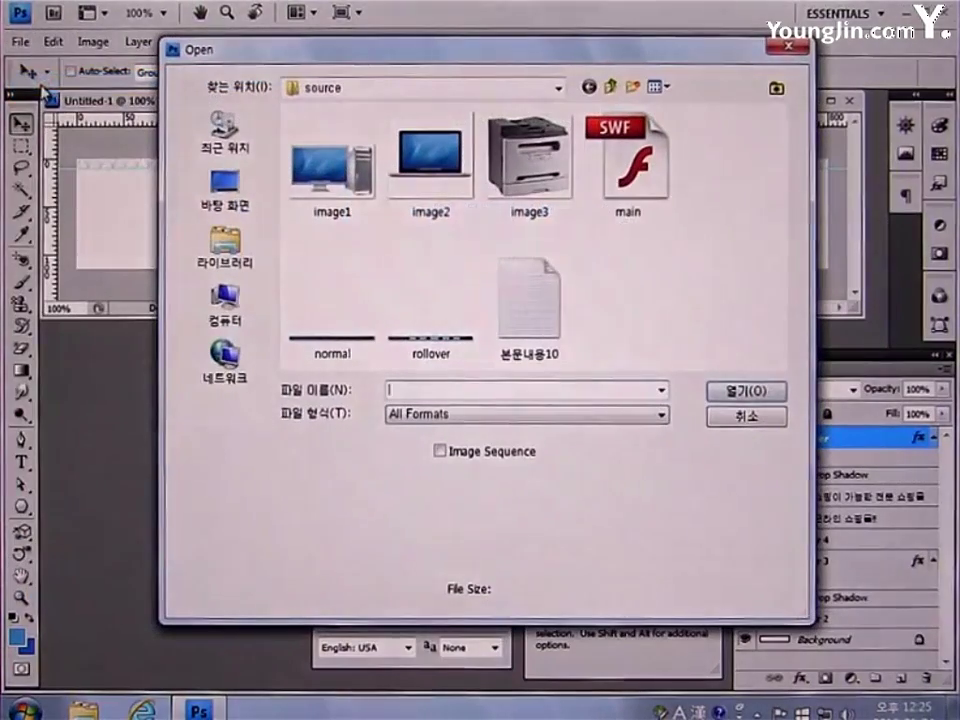
{"action": "left_click", "coordinate": [528, 165]}
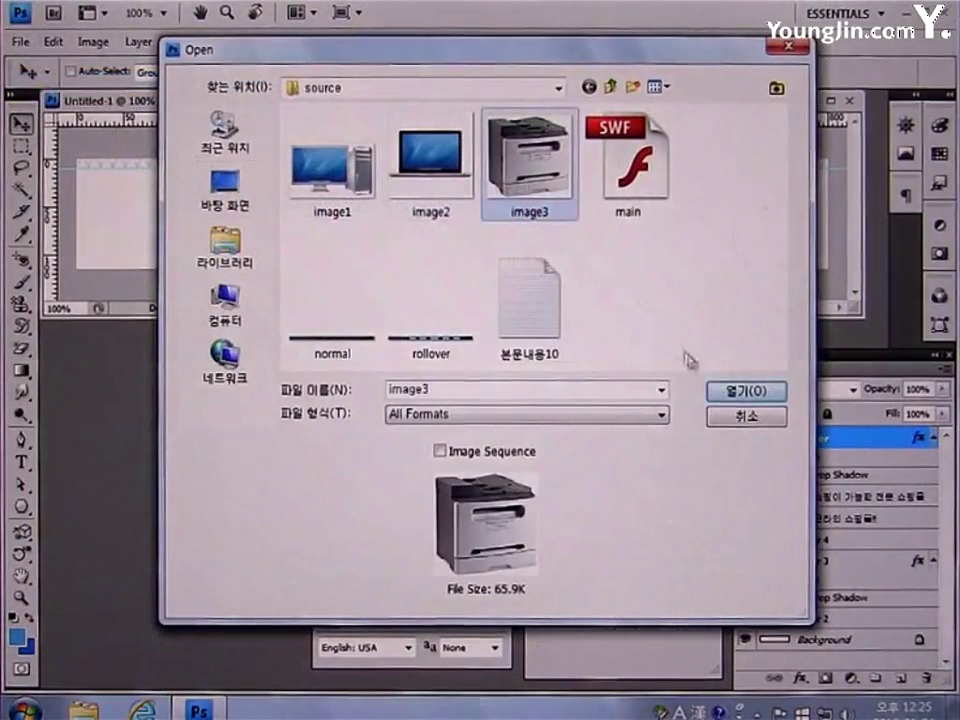
{"action": "left_click", "coordinate": [745, 391]}
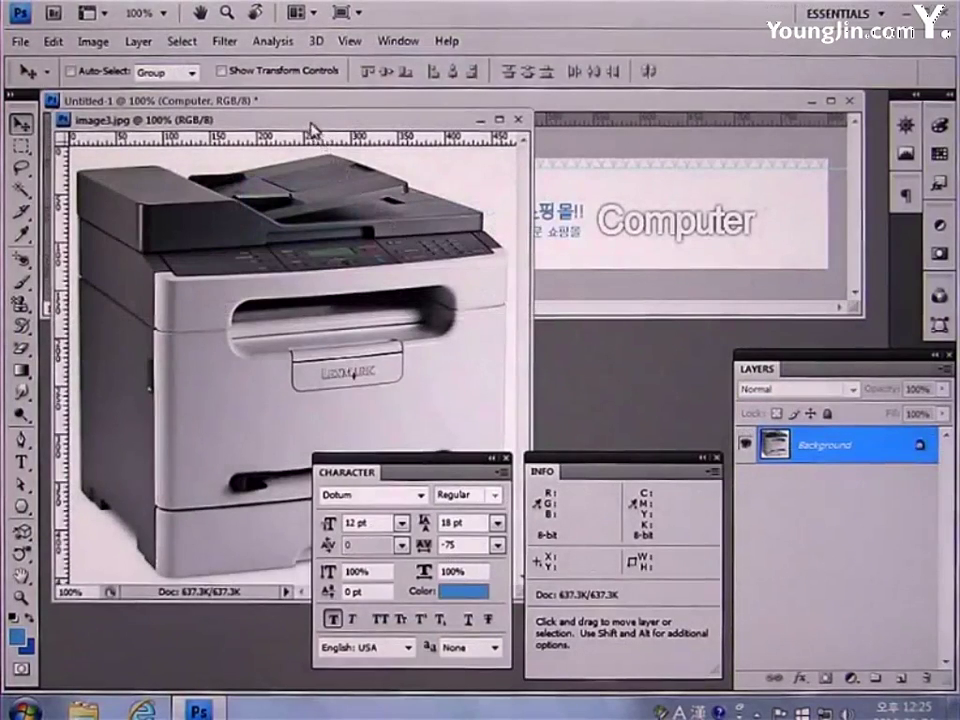
{"action": "left_click_drag", "start_coordinate": [300, 119], "coordinate": [332, 241]}
{"action": "left_click_drag", "start_coordinate": [438, 418], "coordinate": [388, 232]}
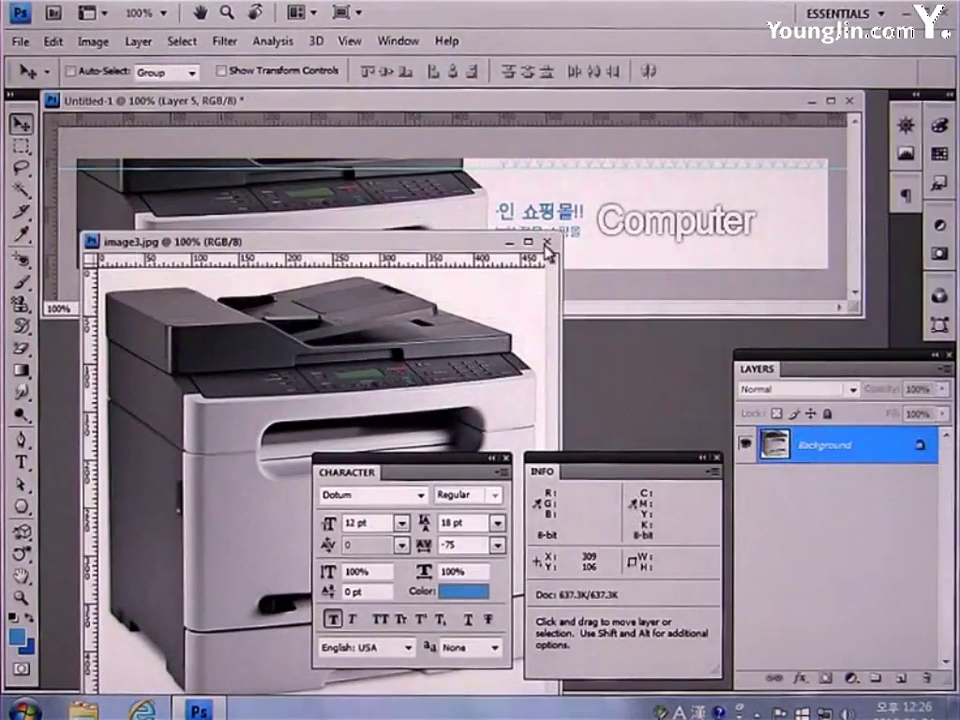
{"action": "left_click", "coordinate": [547, 245]}
- Scale the printer picture down proportionally to about 20.1% and place it over the laptop's screen
{"action": "key", "text": "ctrl+t"}
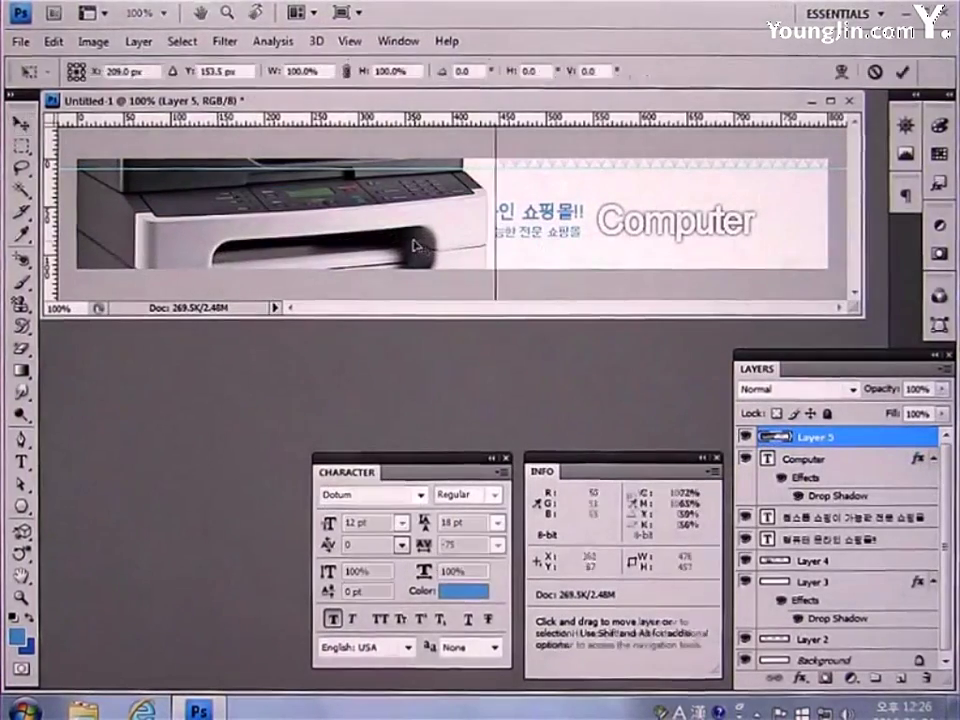
{"action": "left_click_drag", "start_coordinate": [410, 222], "coordinate": [412, 246]}
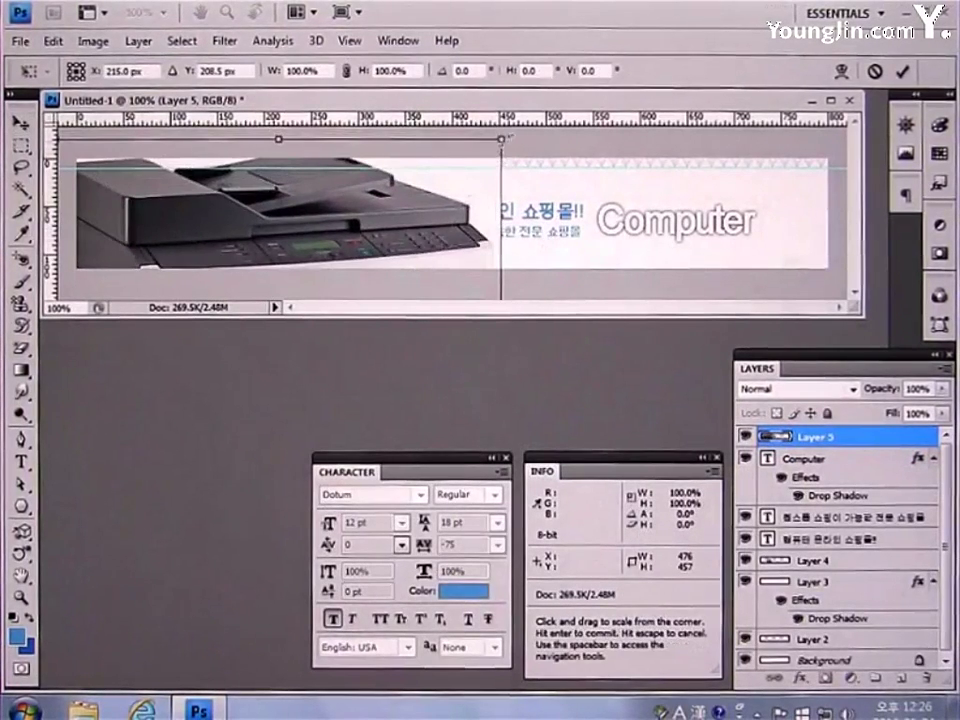
{"action": "left_click_drag", "start_coordinate": [501, 137], "coordinate": [383, 256]}
{"action": "left_click_drag", "start_coordinate": [316, 270], "coordinate": [363, 168]}
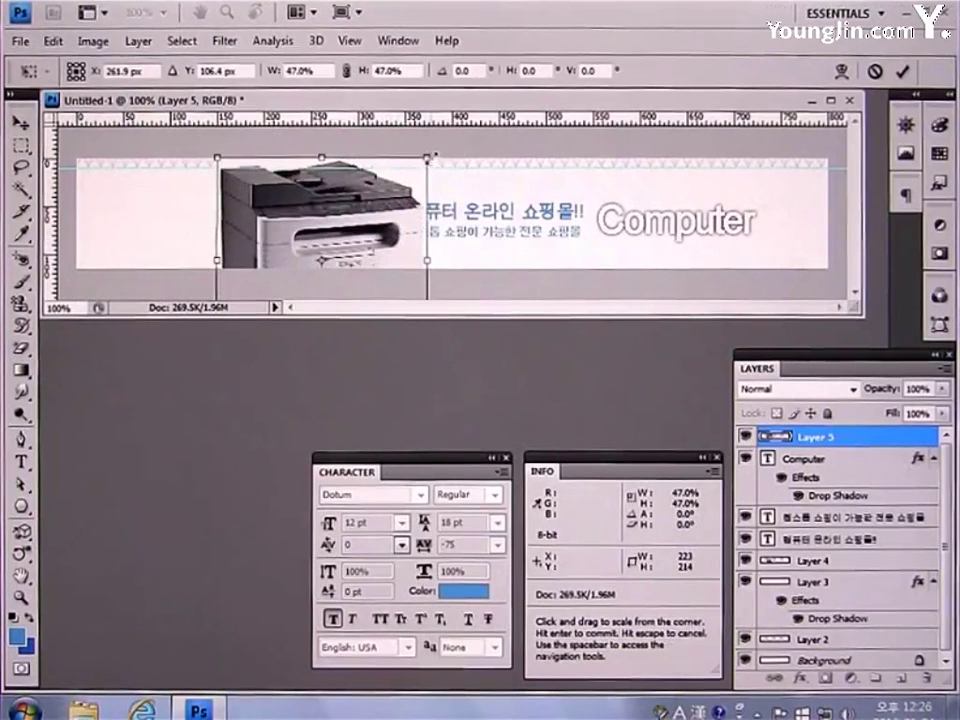
{"action": "left_click_drag", "start_coordinate": [428, 153], "coordinate": [355, 226]}
{"action": "left_click_drag", "start_coordinate": [305, 262], "coordinate": [297, 210]}
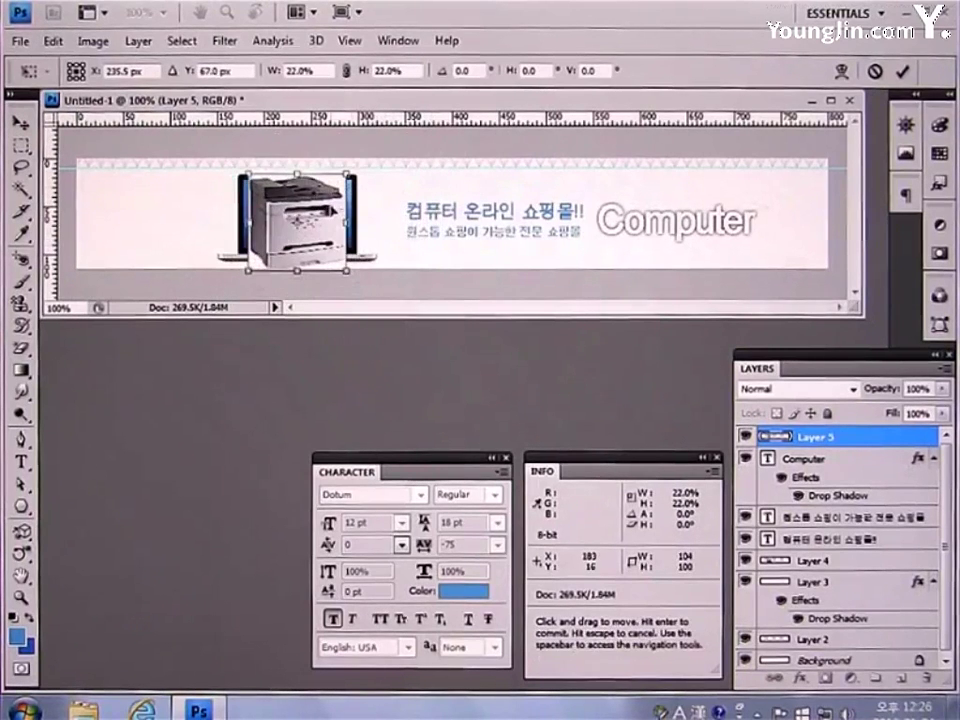
{"action": "left_click_drag", "start_coordinate": [347, 271], "coordinate": [340, 264]}
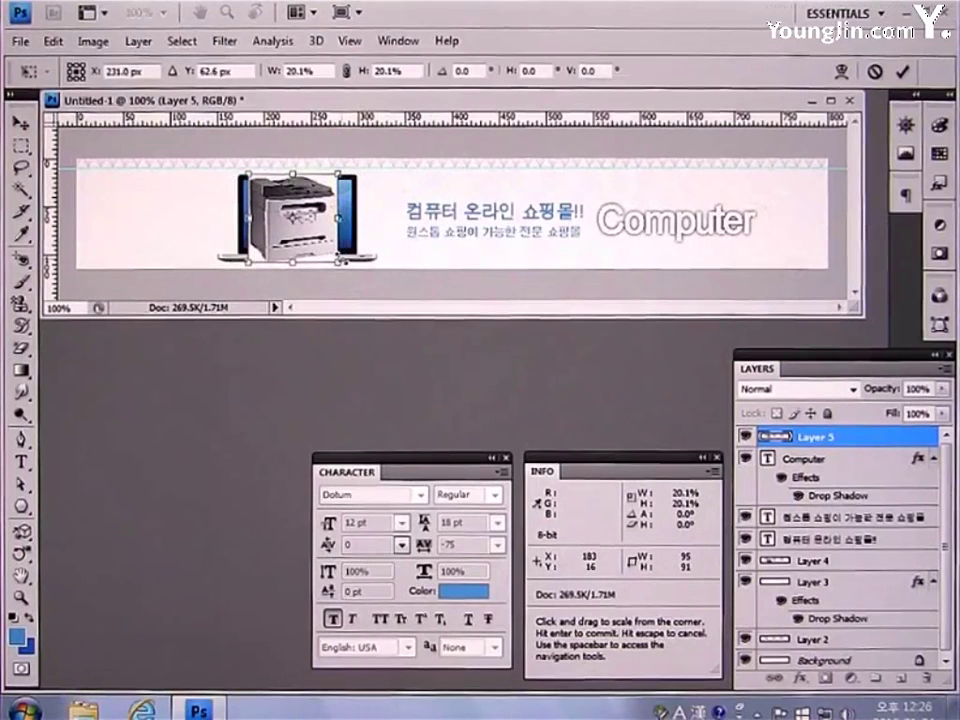
{"action": "left_click_drag", "start_coordinate": [246, 172], "coordinate": [248, 170]}
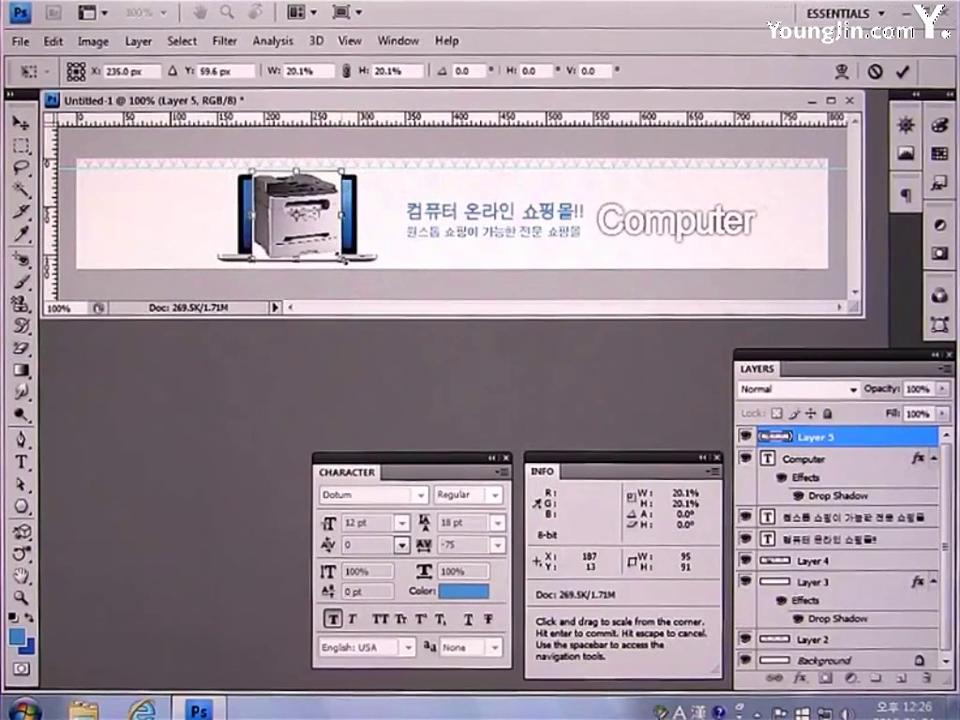
{"action": "key", "text": "Return"}
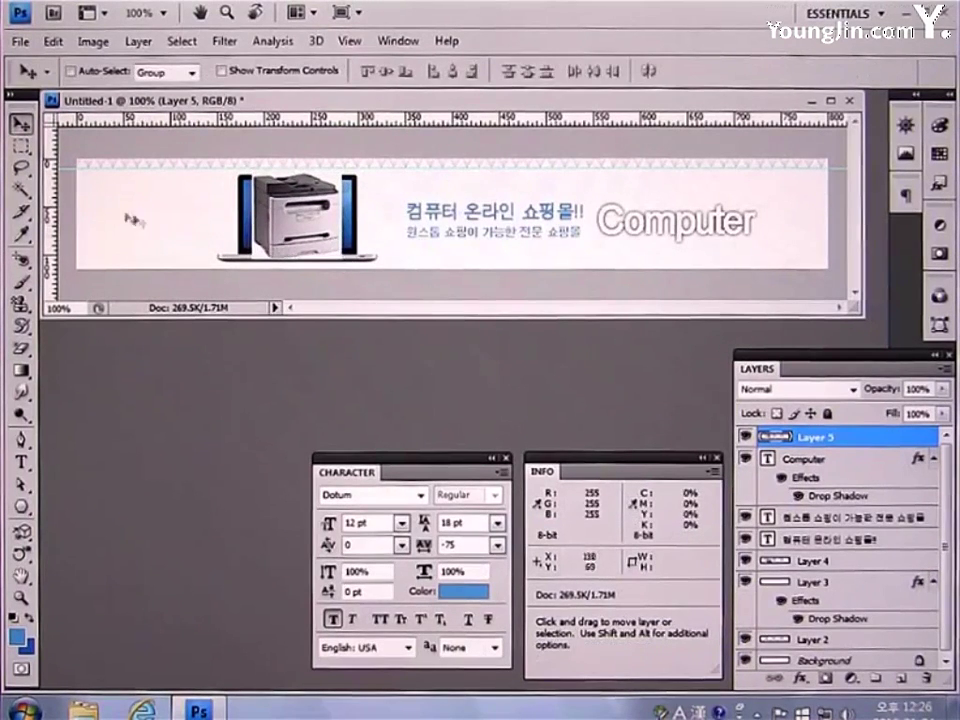
- Remove the white background around the printer using the Magic Wand with a tolerance of 5, and clear the selection
{"action": "left_click", "coordinate": [25, 191]}
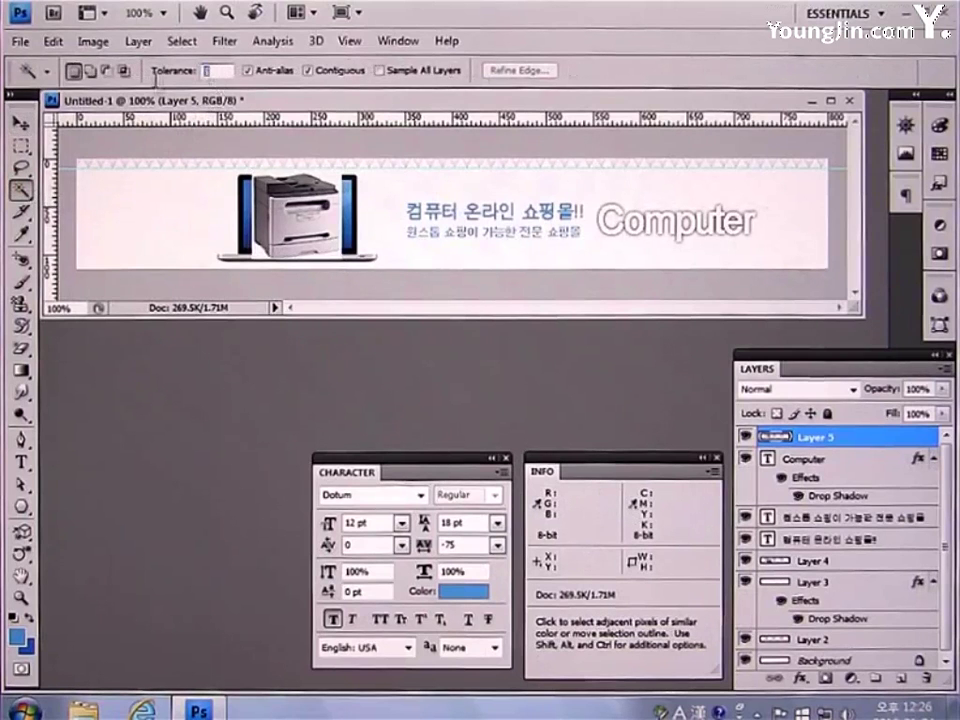
{"action": "type", "text": "5"}
{"action": "left_click", "coordinate": [261, 256]}
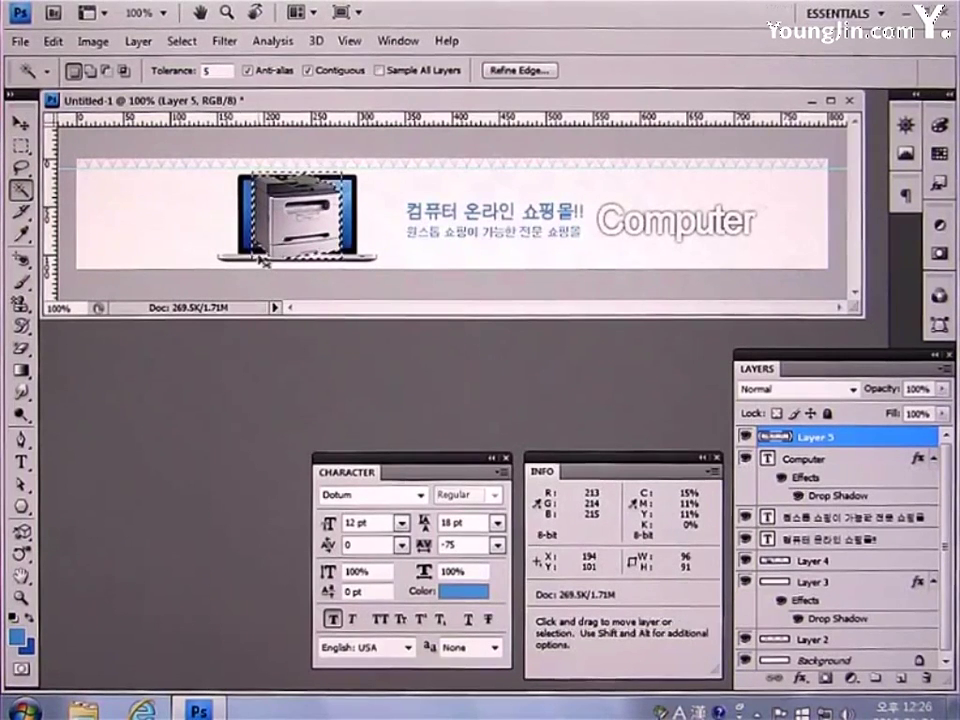
{"action": "key", "text": "ctrl+d"}
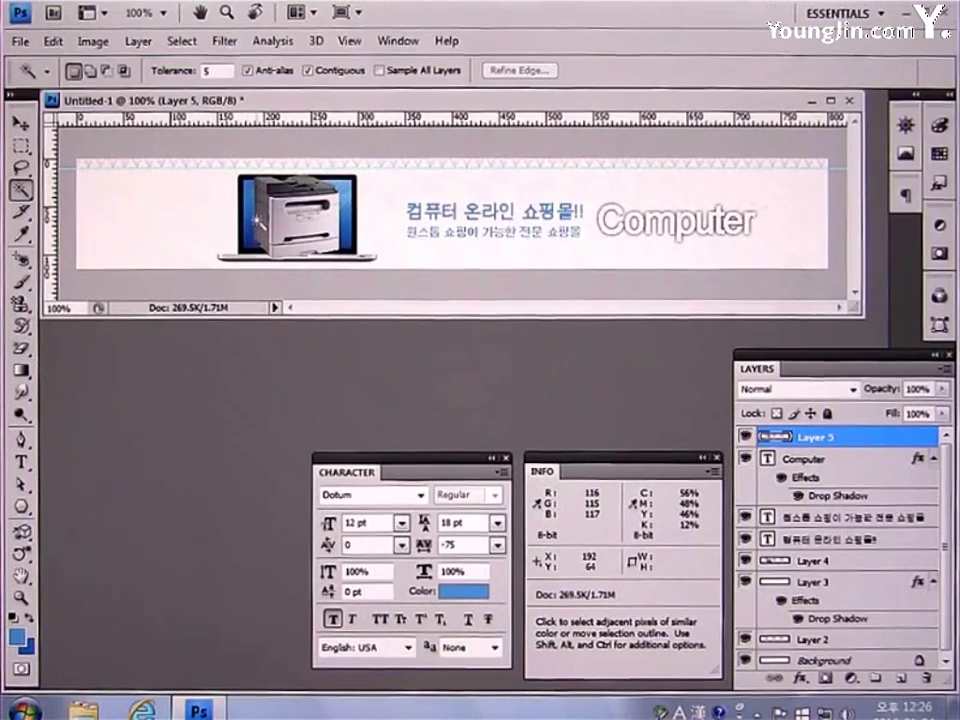
{"action": "left_click", "coordinate": [22, 125]}
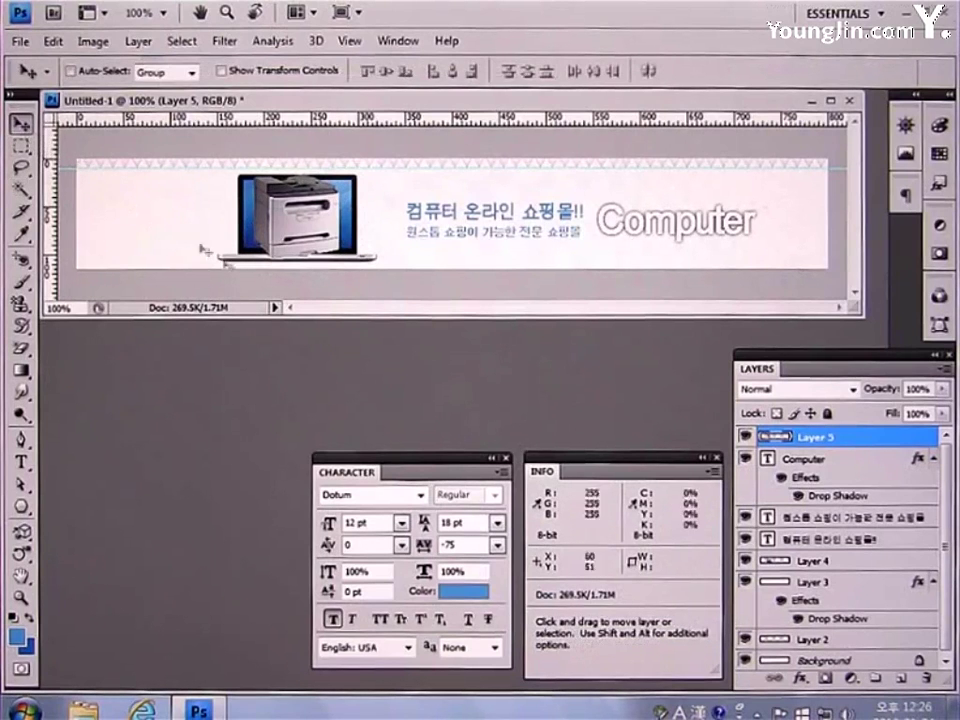
- Duplicate the Computer text layer and change the copy's text to "Printer"
{"action": "left_click", "coordinate": [815, 460]}
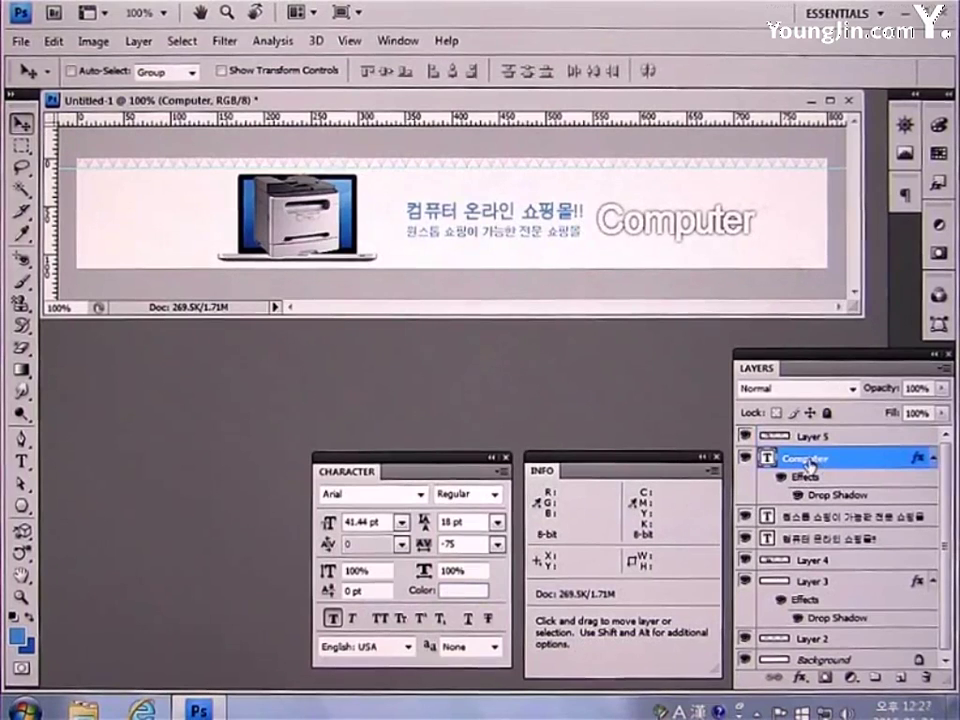
{"action": "key", "text": "ctrl+j"}
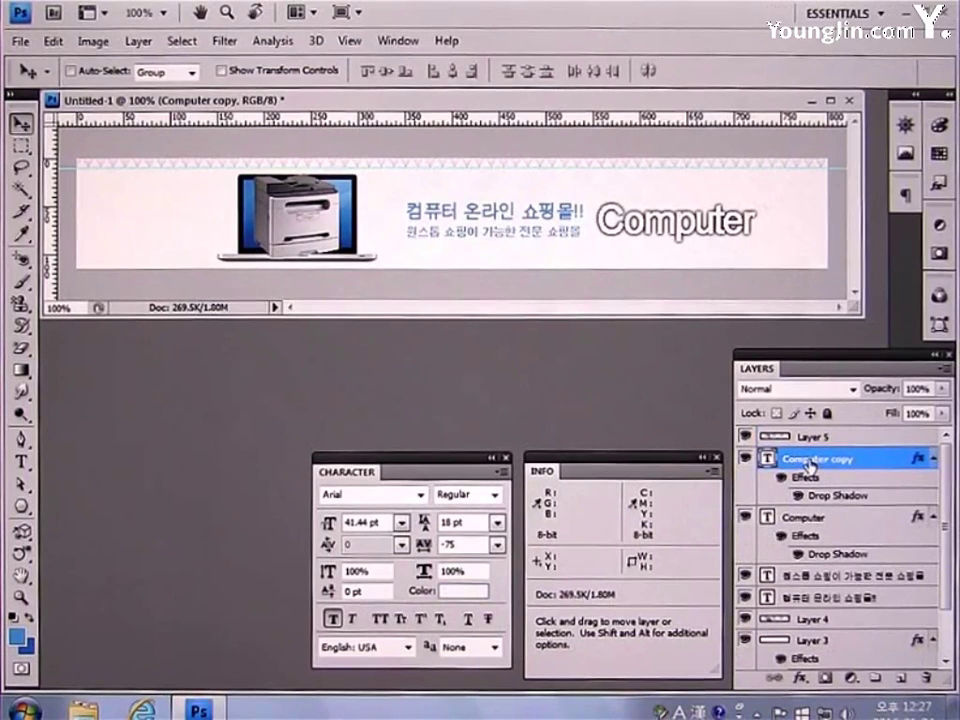
{"action": "left_click", "coordinate": [21, 462]}
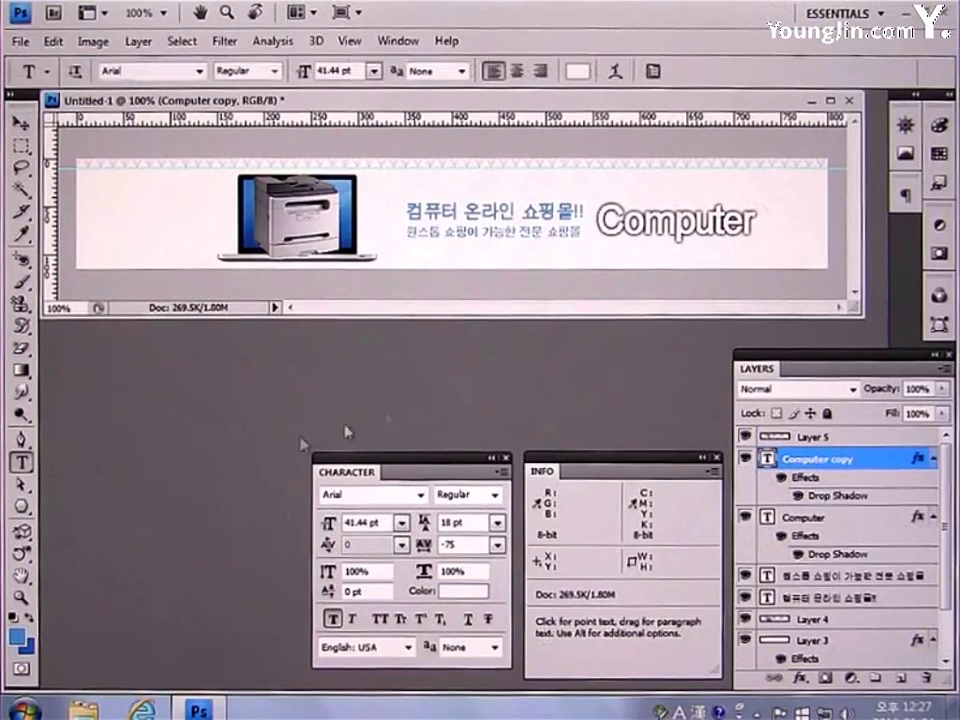
{"action": "left_click_drag", "start_coordinate": [621, 221], "coordinate": [763, 231]}
{"action": "left_click", "coordinate": [619, 224]}
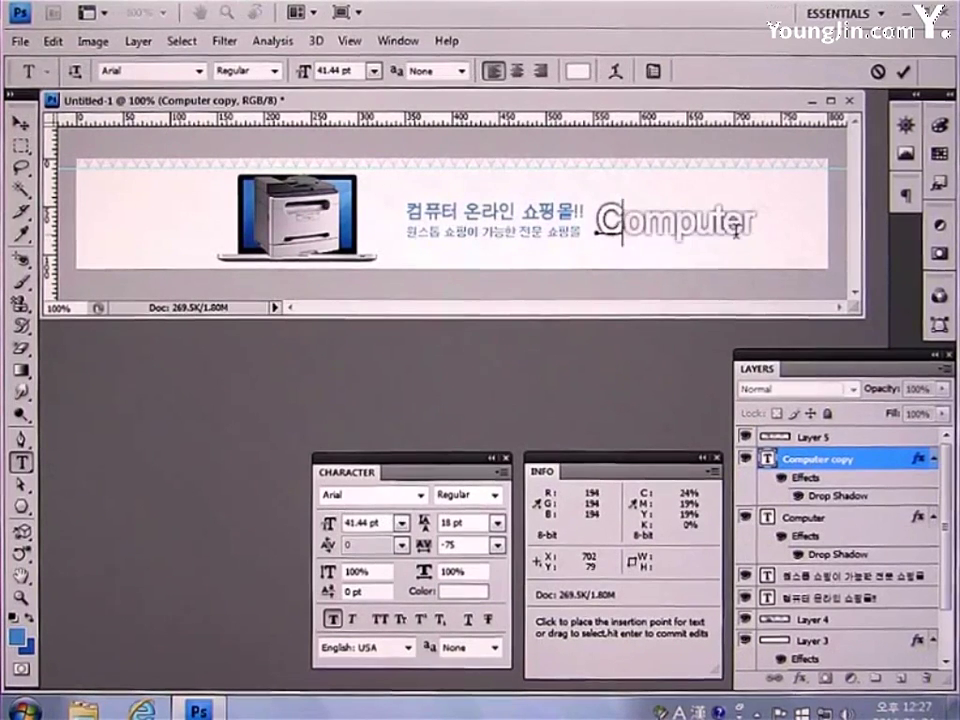
{"action": "type", "text": "rinter"}
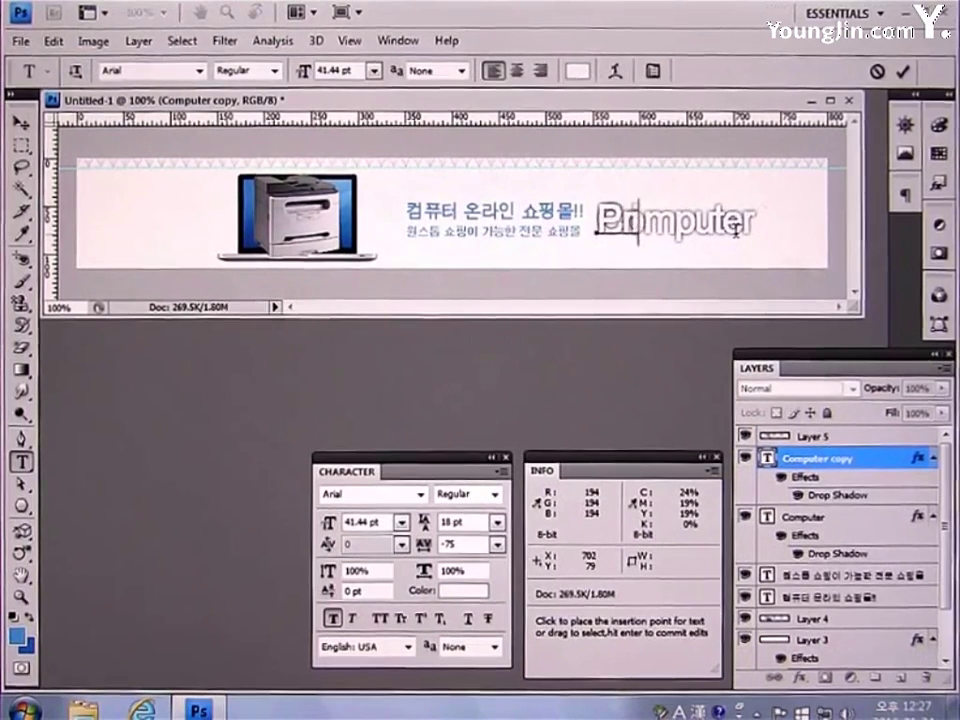
{"action": "key", "text": "ctrl+Return"}
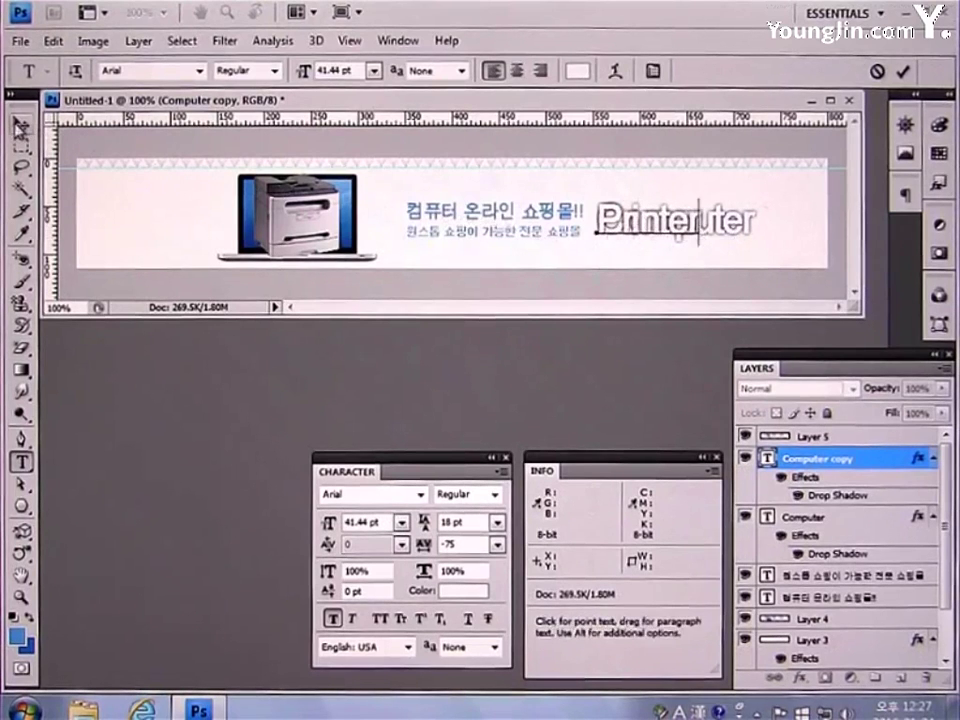
{"action": "key", "text": "v"}
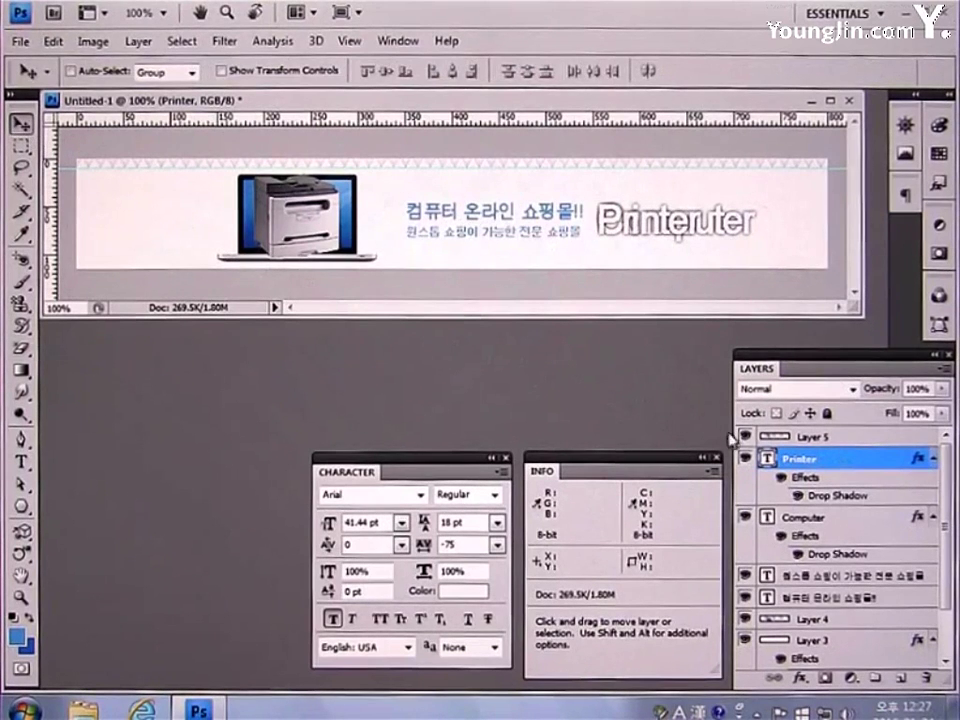
- Hide Layer 5 and the Printer text layer, and copy the laptop's screen area of about 114 × 71 px from Layer 4 to a new layer
{"action": "left_click", "coordinate": [743, 437]}
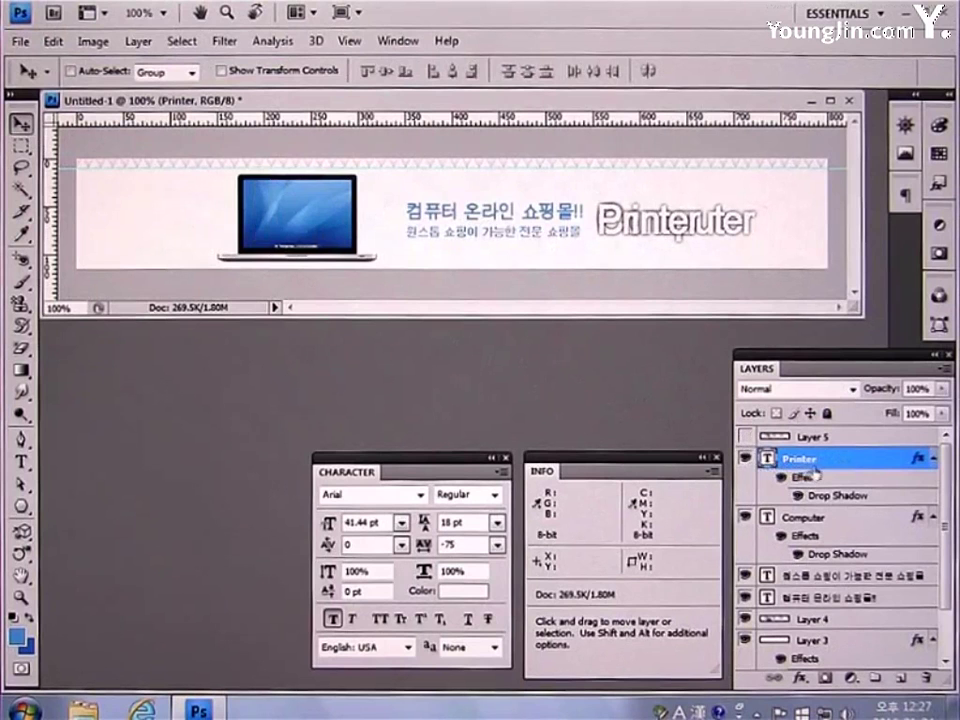
{"action": "left_click", "coordinate": [744, 459]}
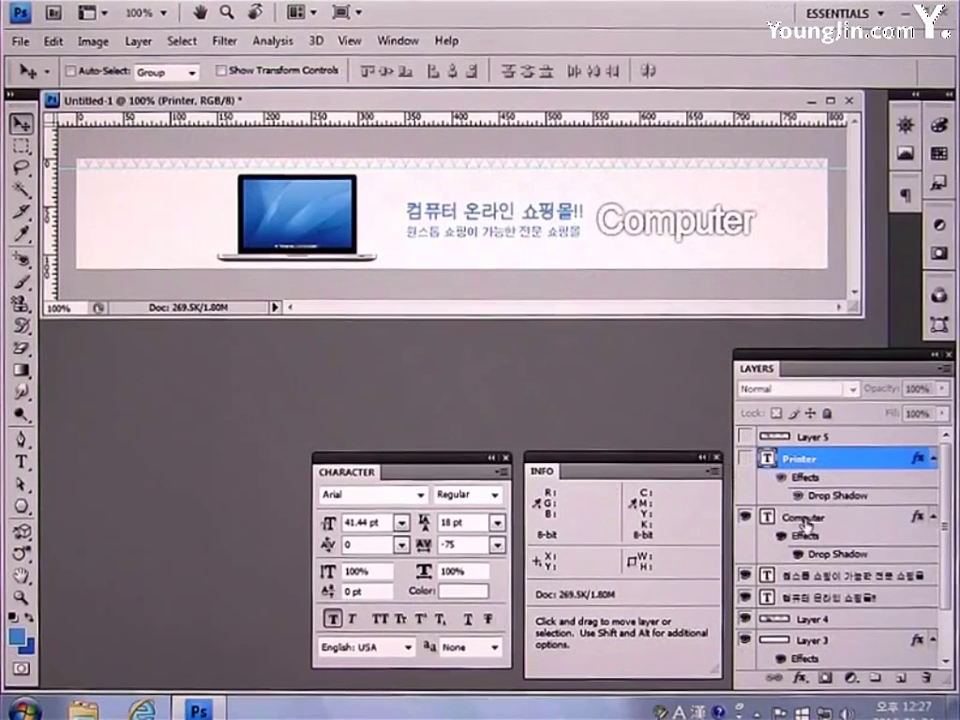
{"action": "left_click", "coordinate": [826, 622]}
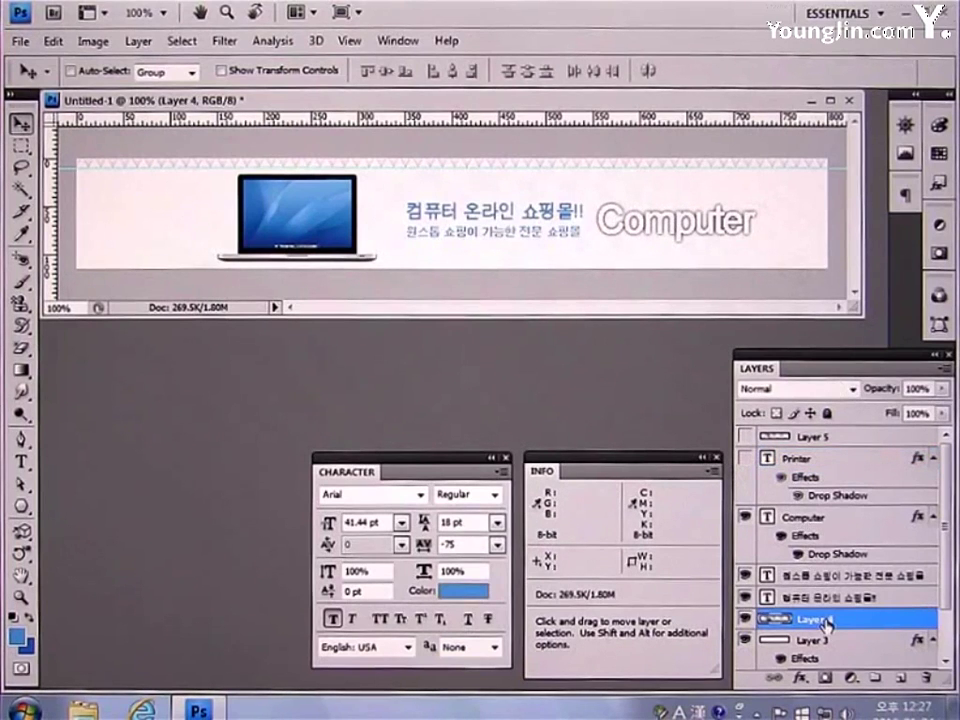
{"action": "left_click", "coordinate": [20, 145]}
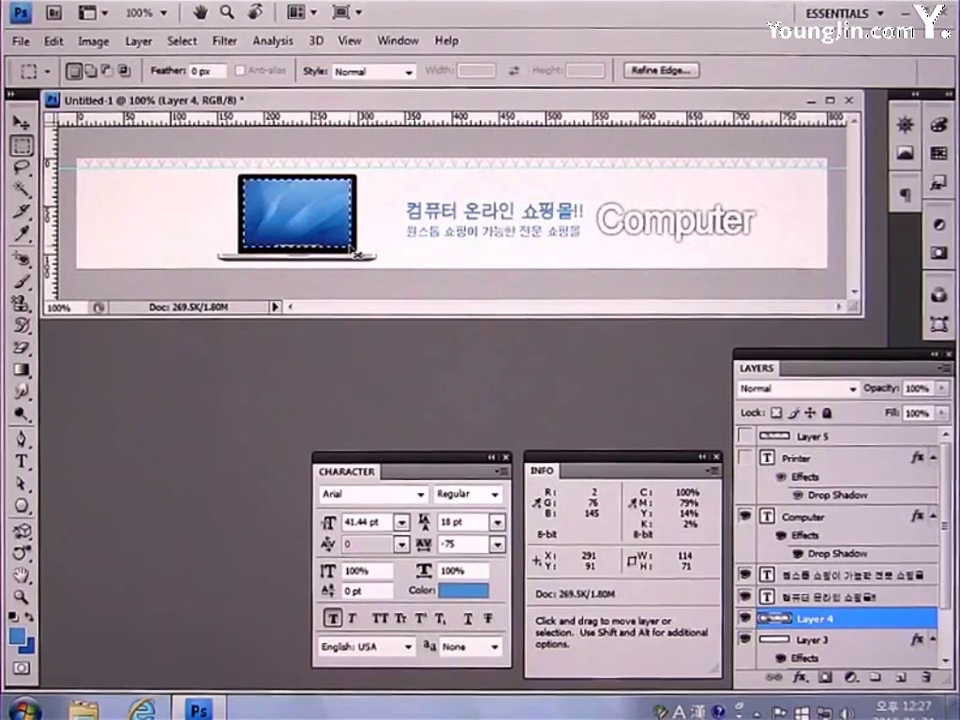
{"action": "key", "text": "ctrl+j"}
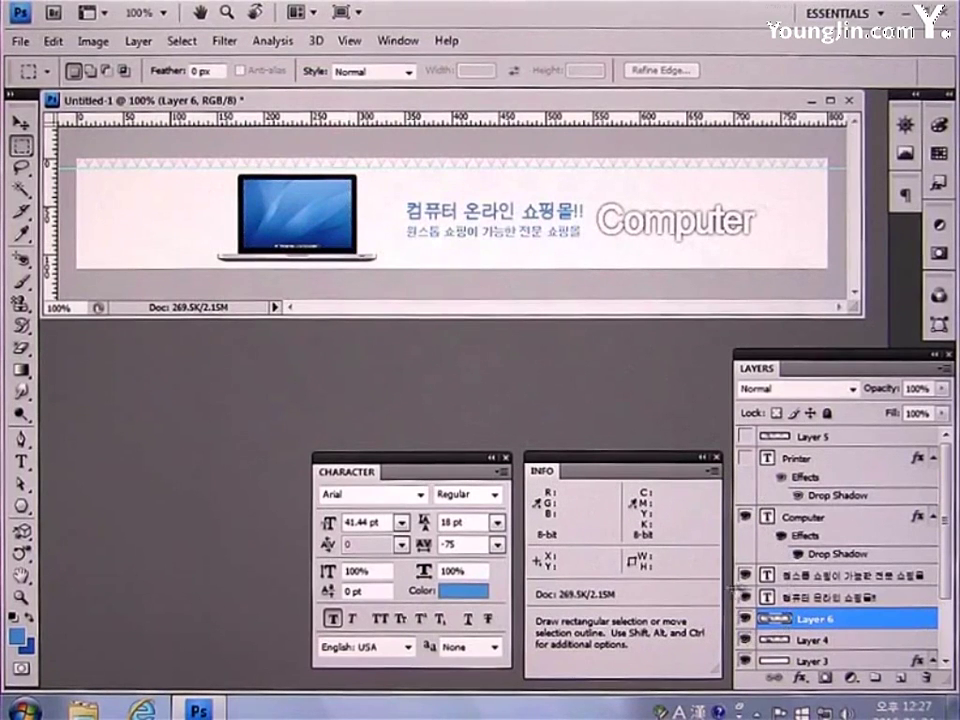
- Enlarge the copied laptop screen proportionally to about 293.4% and position it as a background behind the Computer text, flush with the banner's right end
{"action": "key", "text": "v"}
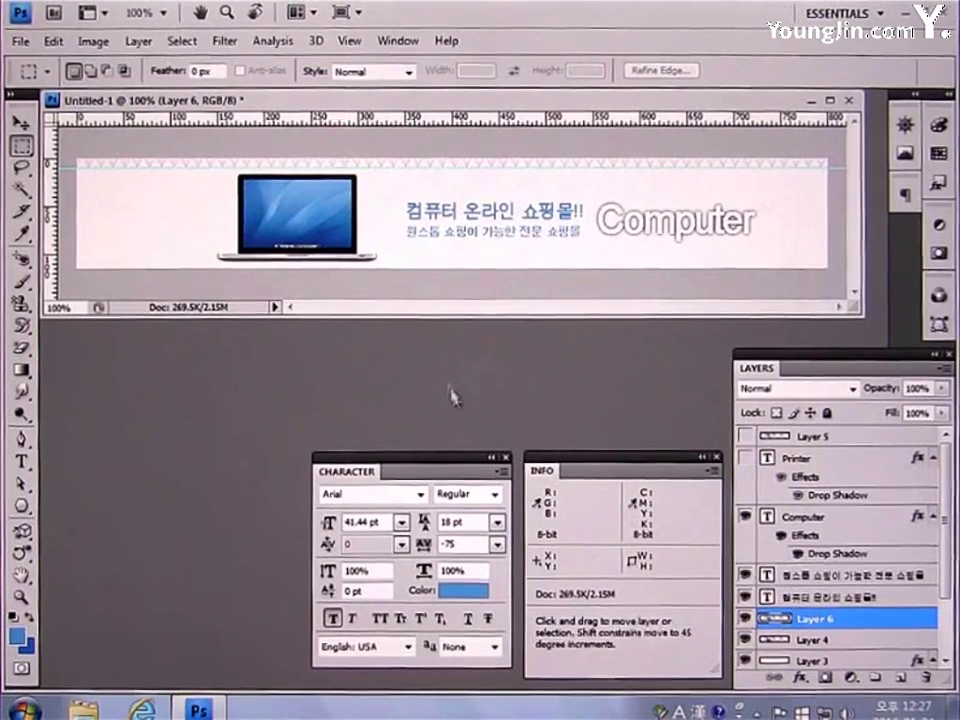
{"action": "key", "text": "ctrl+t"}
{"action": "left_click_drag", "start_coordinate": [352, 178], "coordinate": [520, 150]}
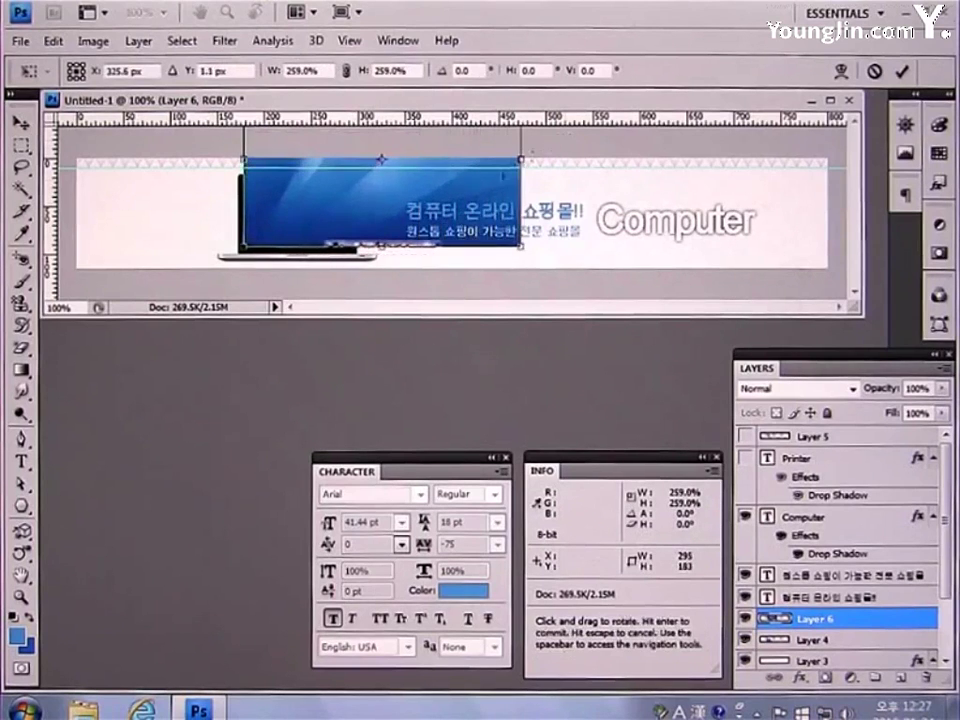
{"action": "left_click_drag", "start_coordinate": [465, 241], "coordinate": [773, 248]}
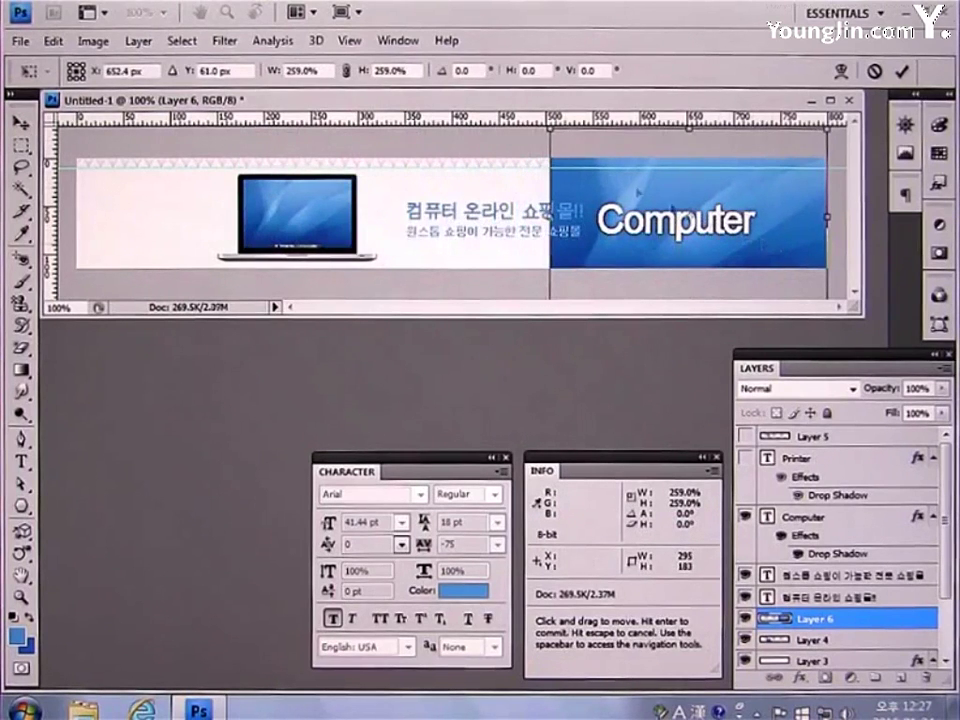
{"action": "left_click_drag", "start_coordinate": [550, 128], "coordinate": [514, 110]}
{"action": "key", "text": "Return"}
{"action": "key", "text": "m"}
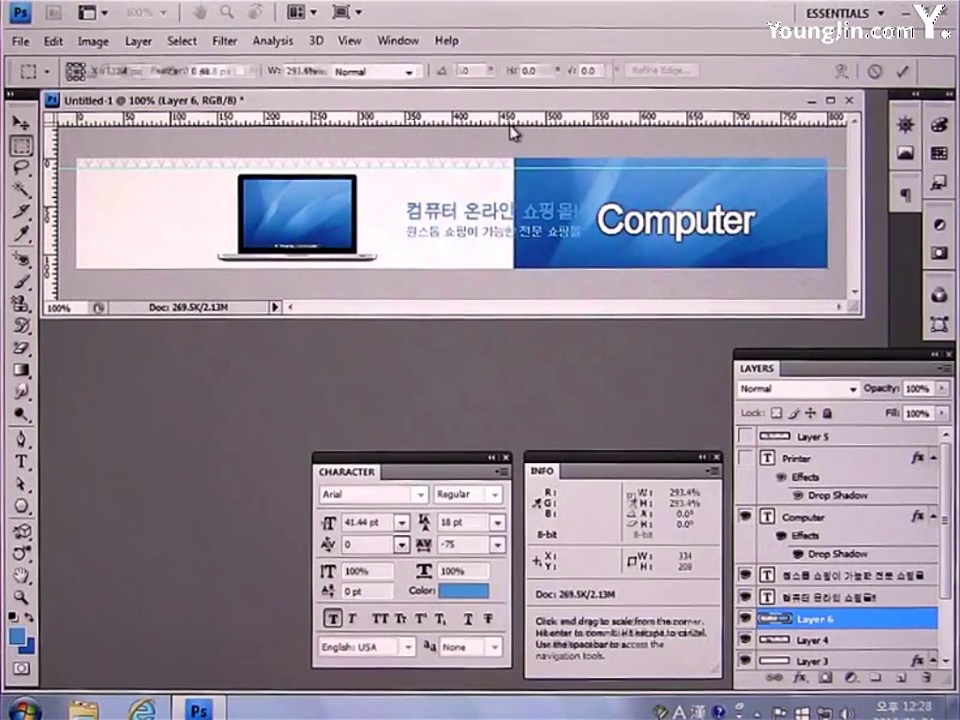
- Move Layer 6 below Layer 4, delete the part of it covered by Layer 3's triangle border, and clear the selection
{"action": "scroll", "coordinate": [929, 547], "scroll_direction": "down", "scroll_amount": 3}
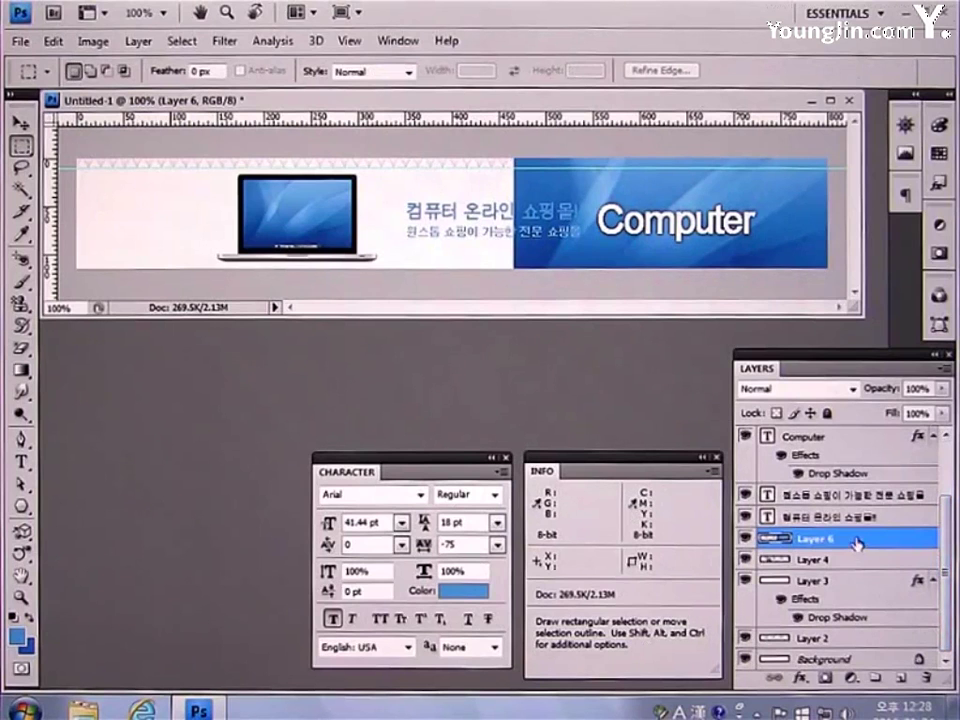
{"action": "left_click_drag", "start_coordinate": [857, 543], "coordinate": [875, 563]}
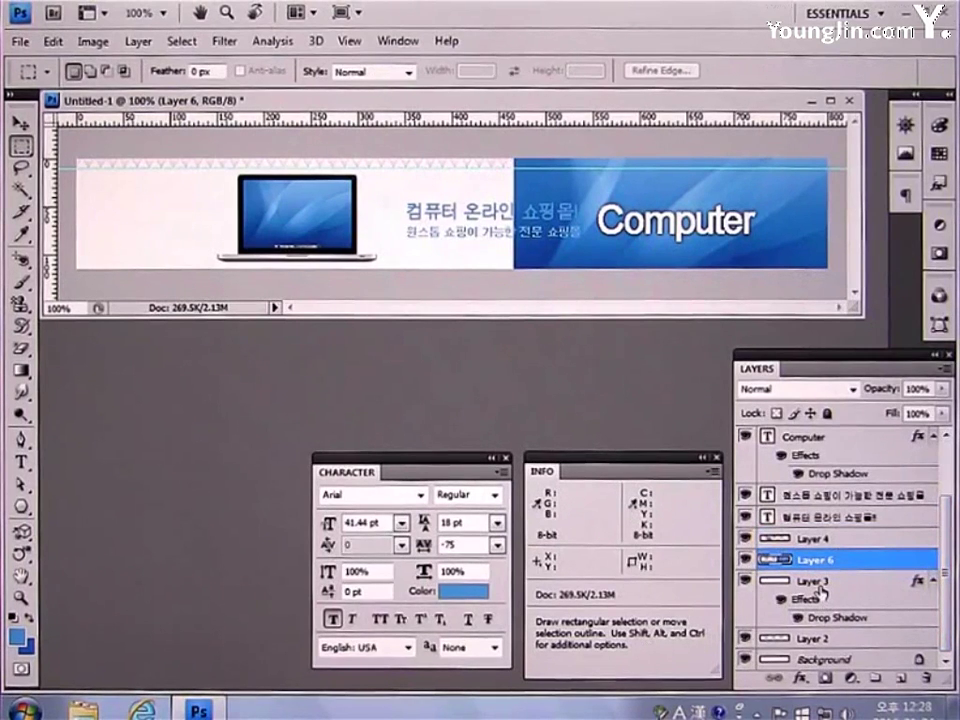
{"action": "key", "text": "ctrl"}
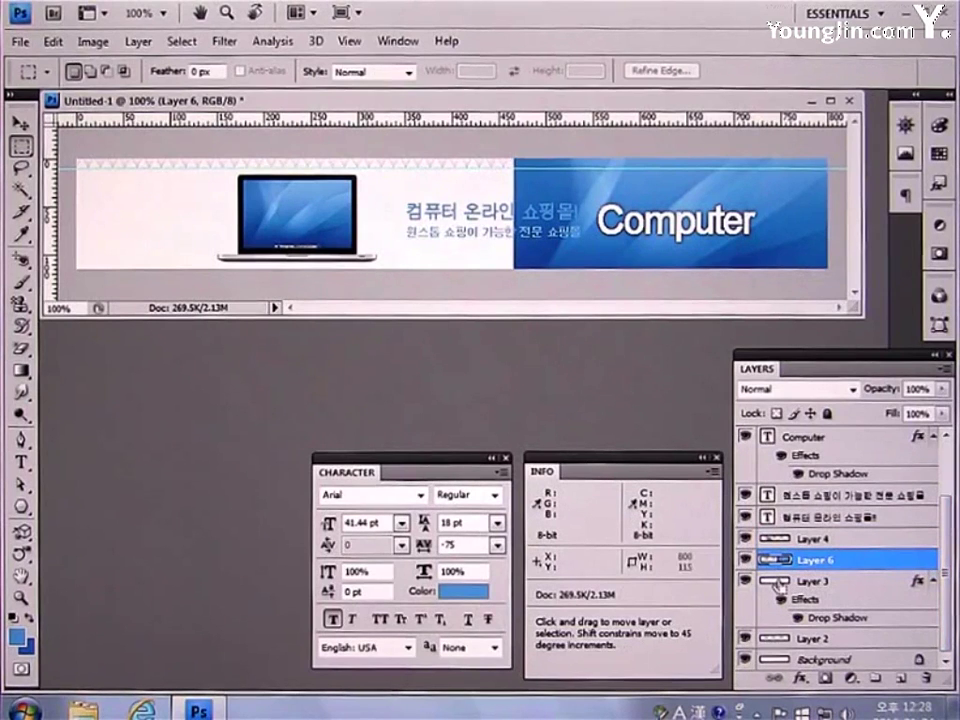
{"action": "left_click", "coordinate": [770, 560], "text": "ctrl"}
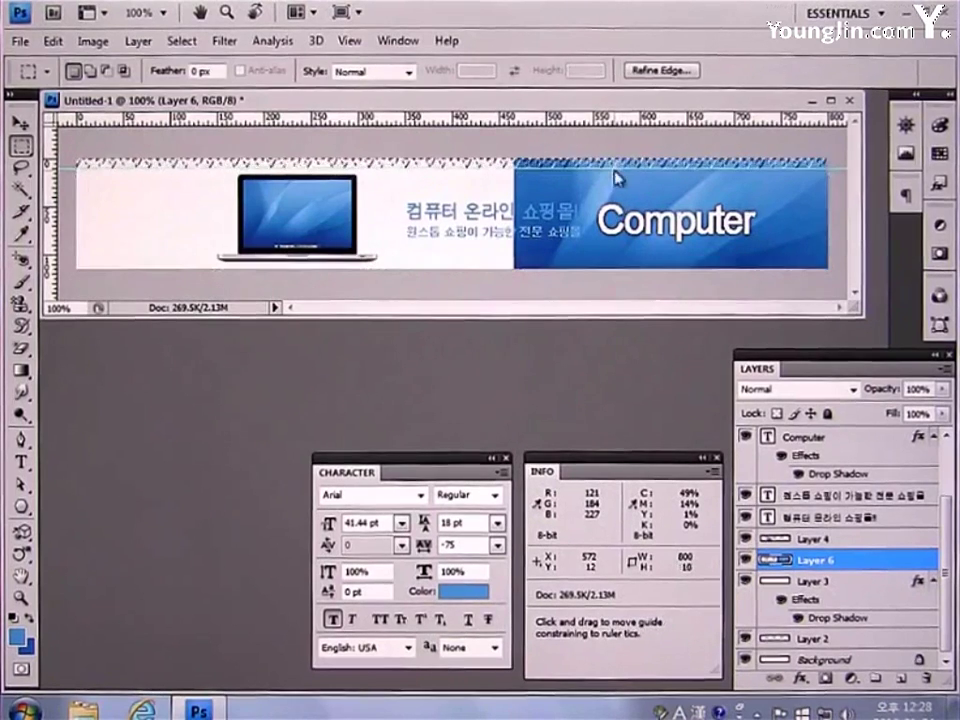
{"action": "key", "text": "ctrl+d"}
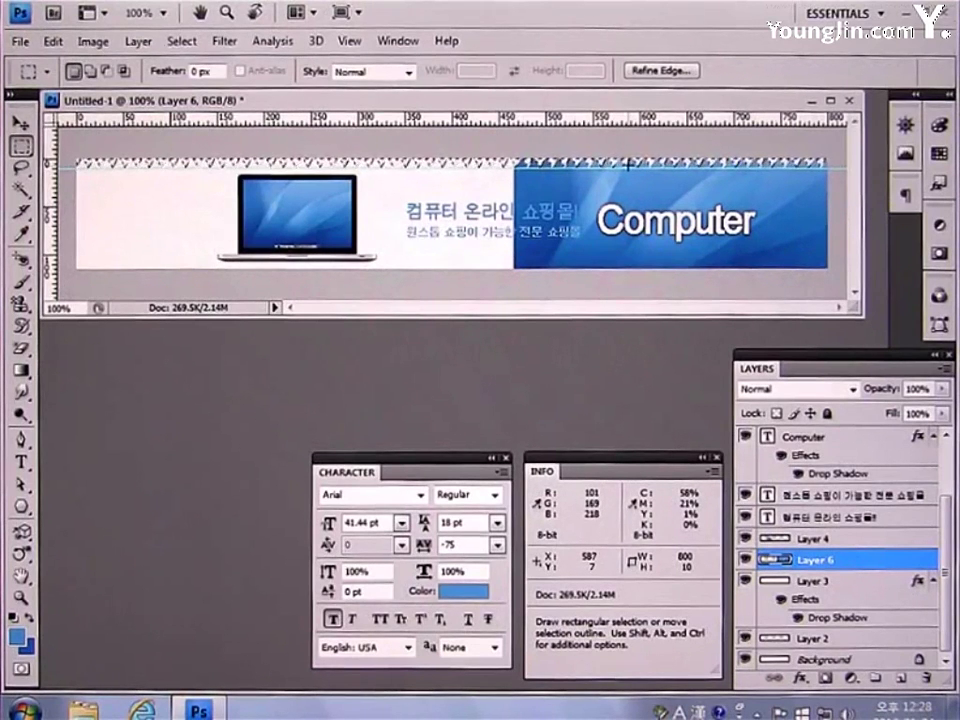
{"action": "key", "text": "ctrl+d"}
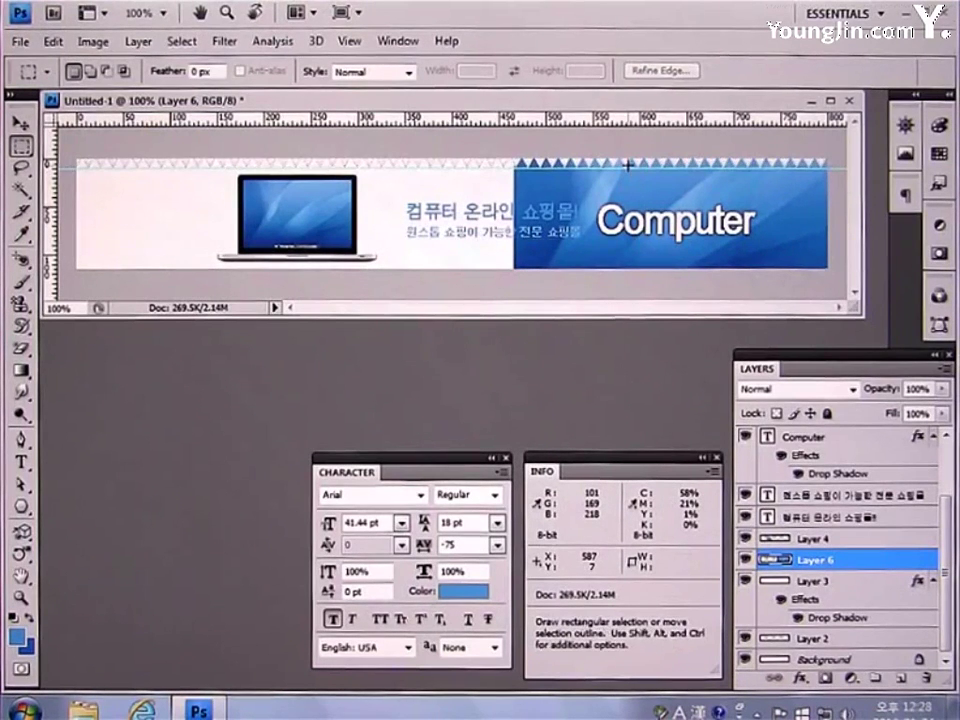
- Desaturate the enlarged laptop screen background on Layer 6
{"action": "left_click", "coordinate": [104, 45]}
{"action": "mouse_move", "coordinate": [103, 91]}
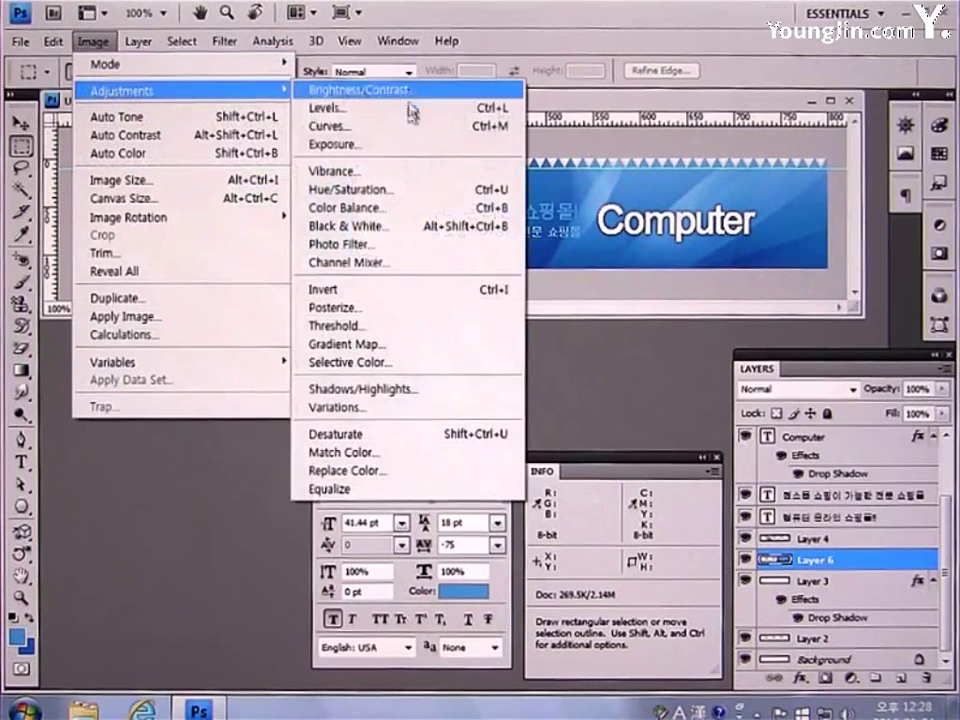
{"action": "left_click", "coordinate": [405, 434]}
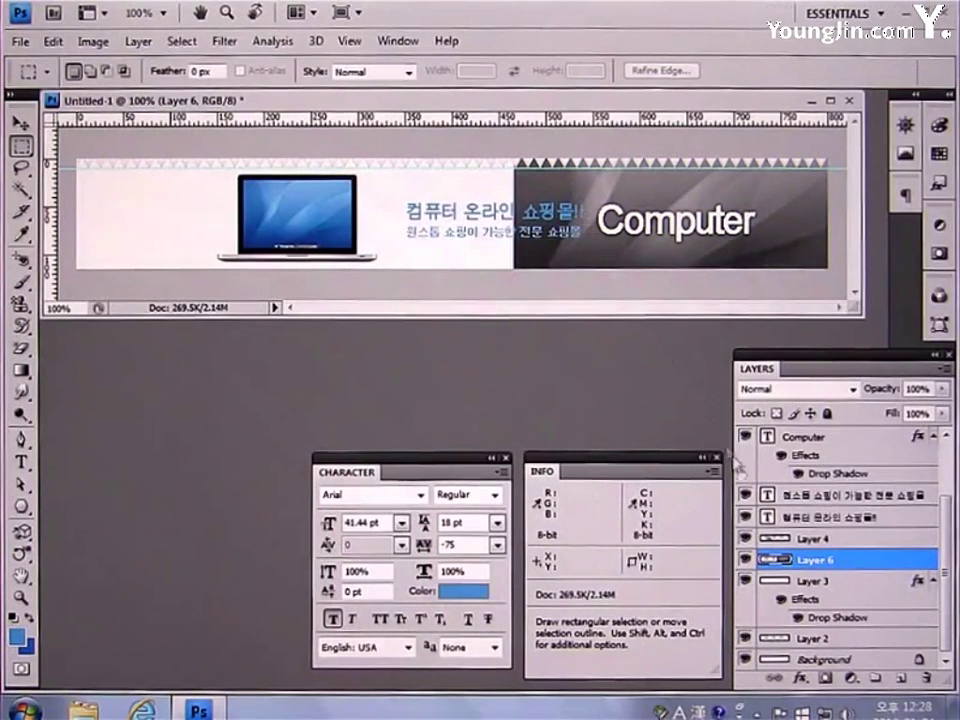
- Add a layer mask to Layer 6 and fade out the background's left edge with a horizontal black-to-transparent linear gradient
{"action": "left_click", "coordinate": [827, 679]}
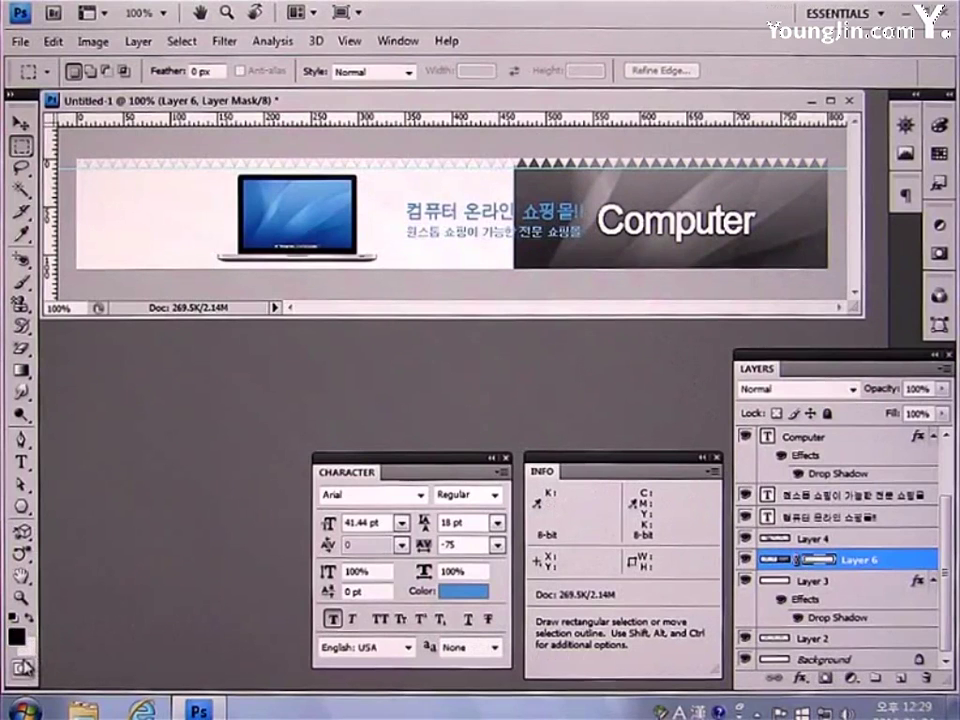
{"action": "left_click", "coordinate": [21, 371]}
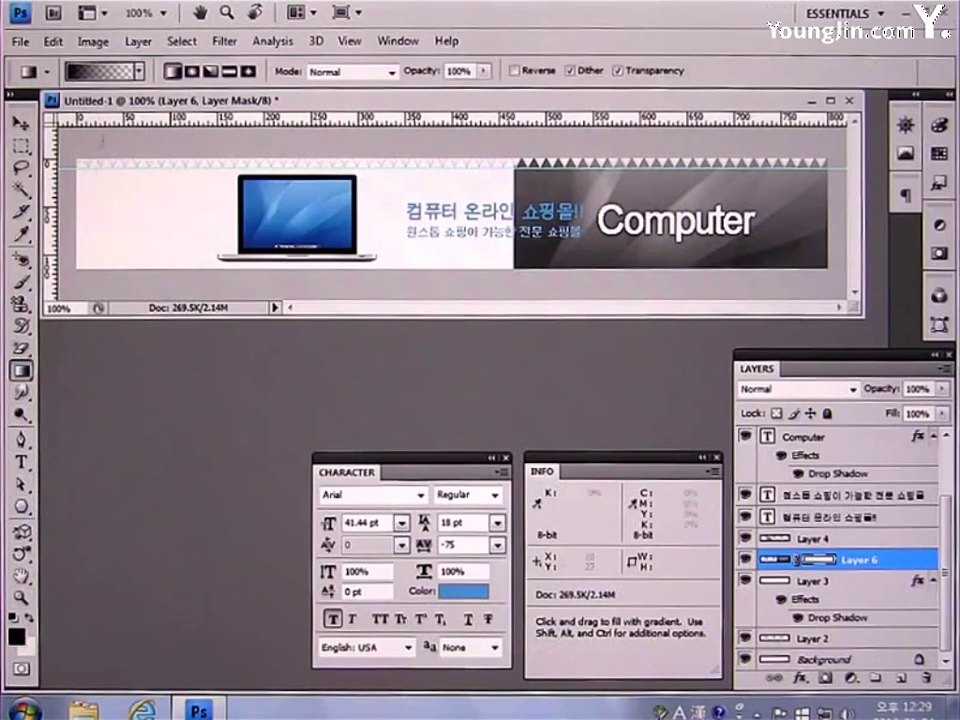
{"action": "left_click", "coordinate": [140, 71]}
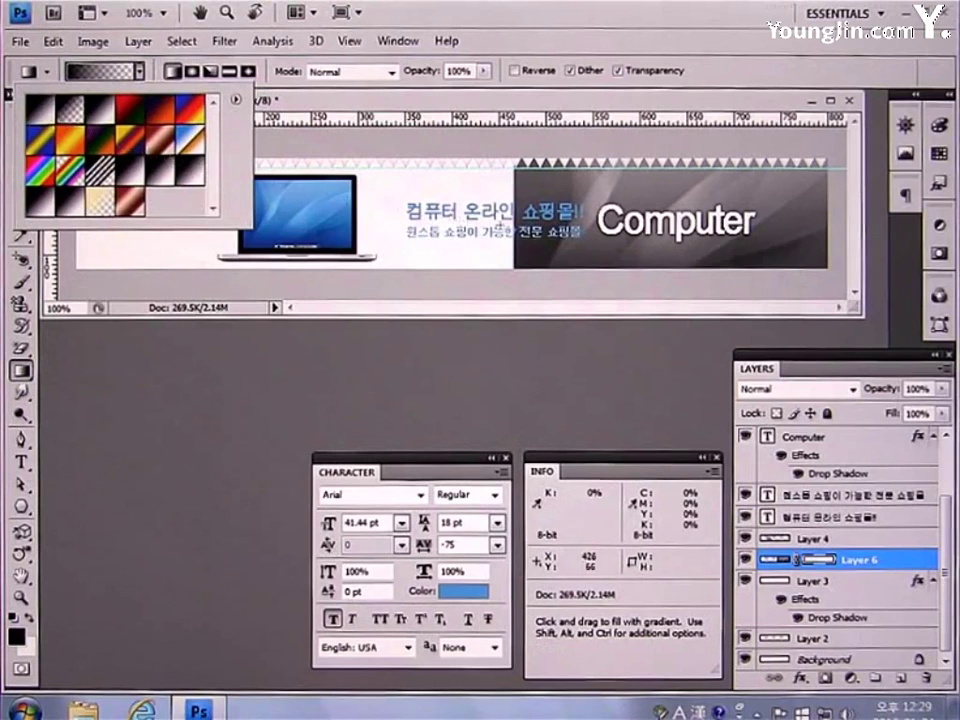
{"action": "left_click", "coordinate": [510, 192]}
{"action": "left_click_drag", "start_coordinate": [516, 193], "coordinate": [556, 193]}
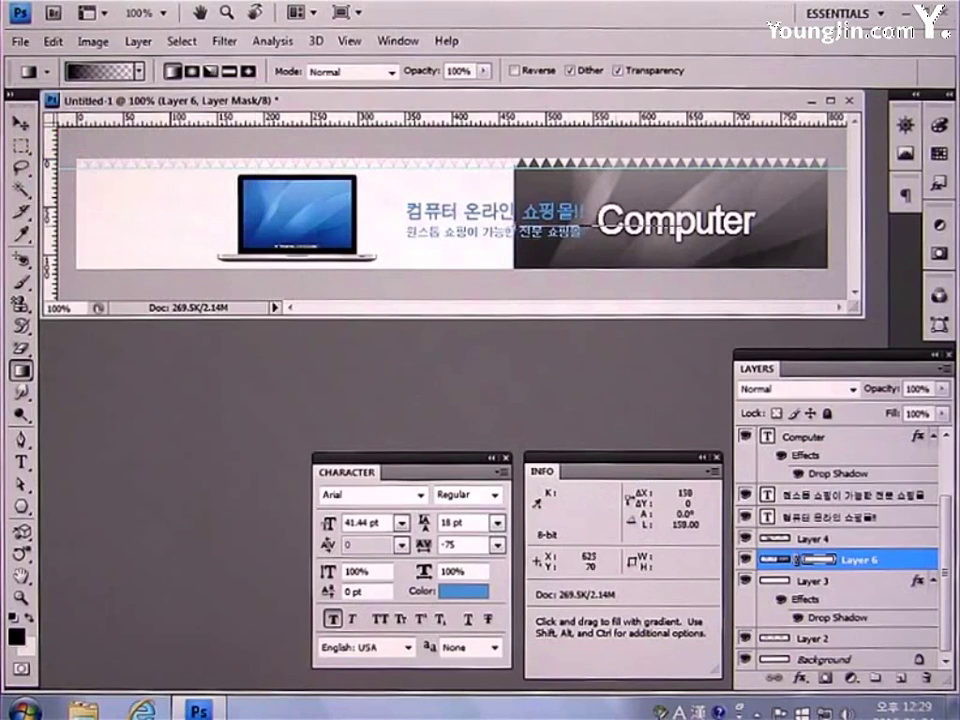
{"action": "left_click_drag", "start_coordinate": [747, 193], "coordinate": [746, 194]}
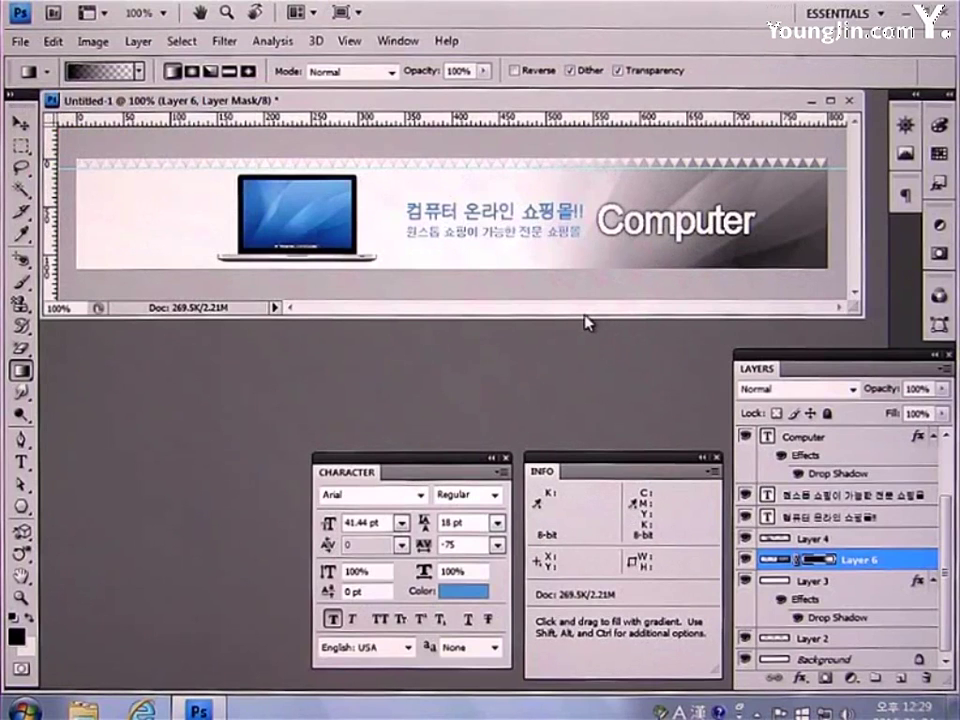
- Draw a white (ffffff) chevron custom shape of about 18 × 37 px right of the Computer text, on a new layer above the Printer layer
{"action": "left_click", "coordinate": [21, 506]}
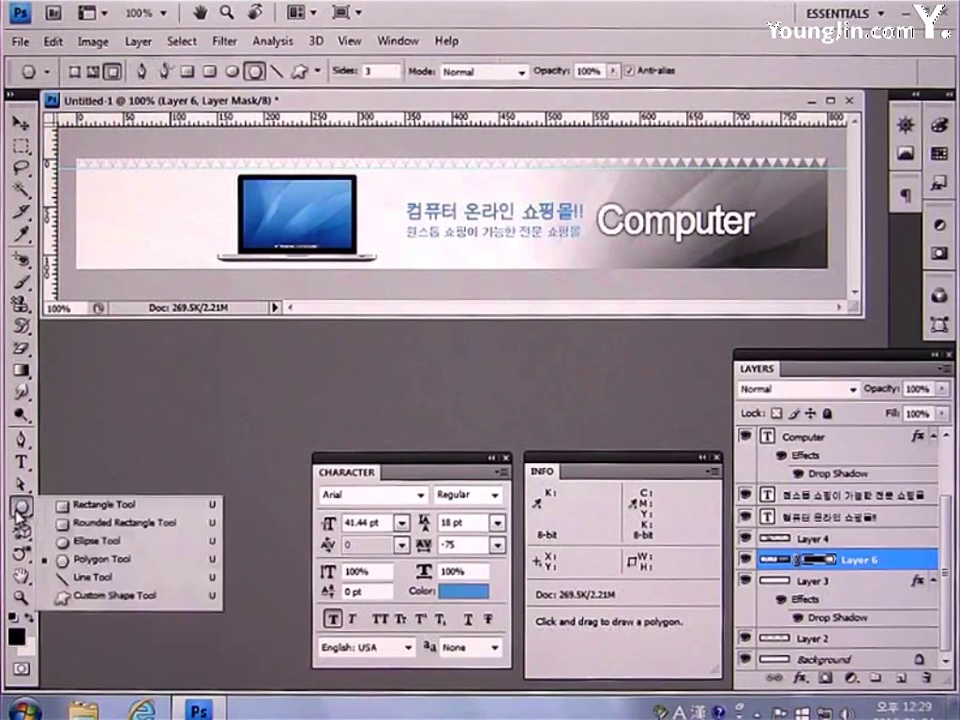
{"action": "left_click", "coordinate": [95, 598]}
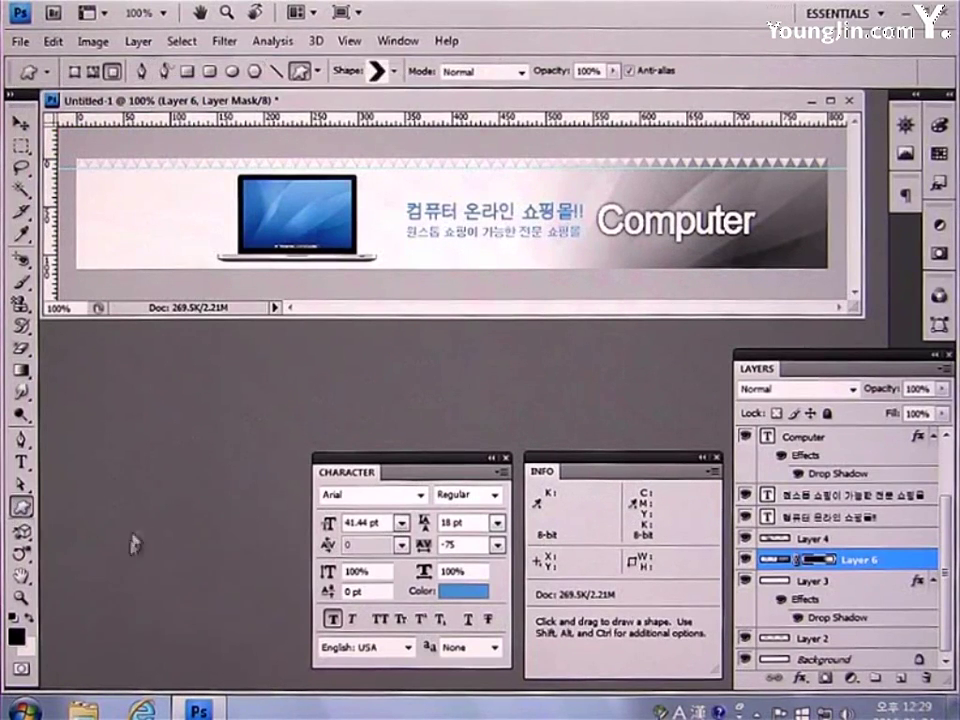
{"action": "left_click", "coordinate": [396, 74]}
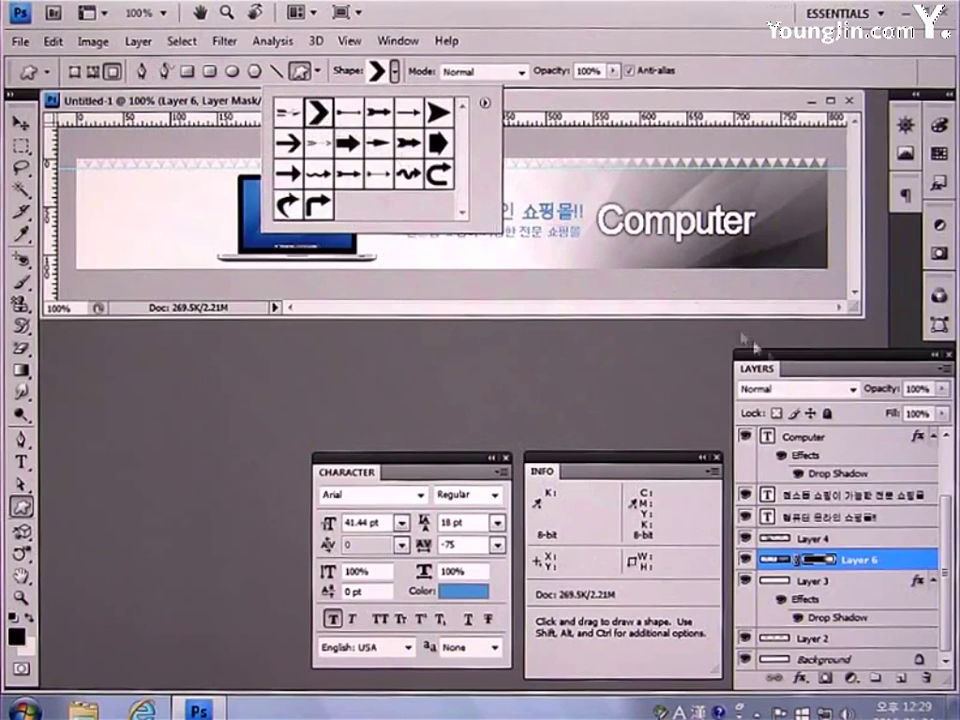
{"action": "scroll", "coordinate": [938, 530], "scroll_direction": "up", "scroll_amount": 3}
{"action": "left_click", "coordinate": [873, 459]}
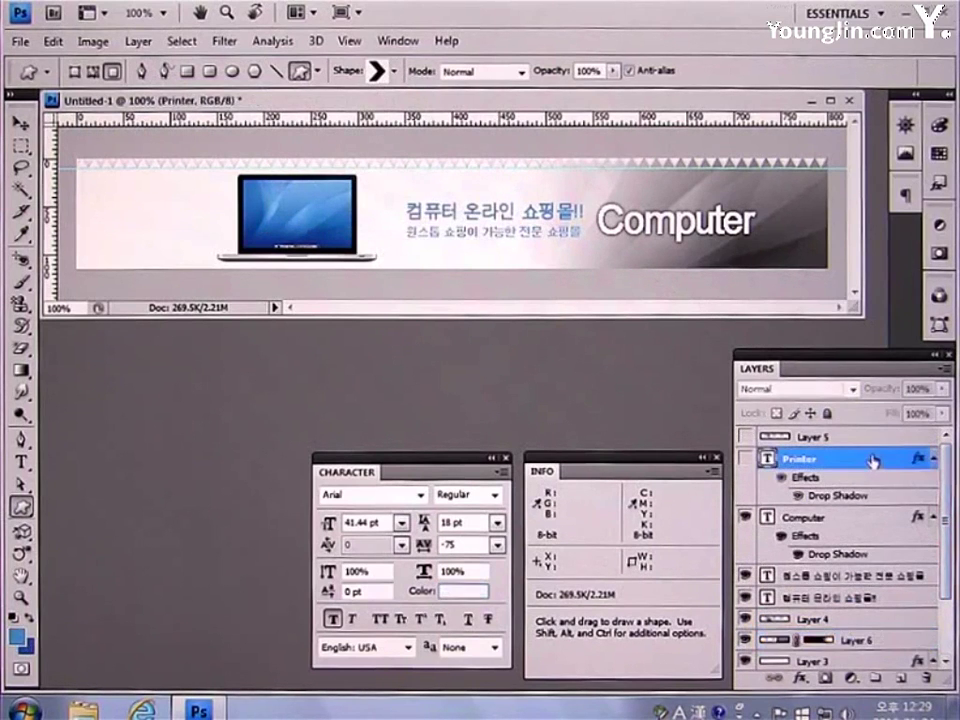
{"action": "left_click", "coordinate": [900, 686]}
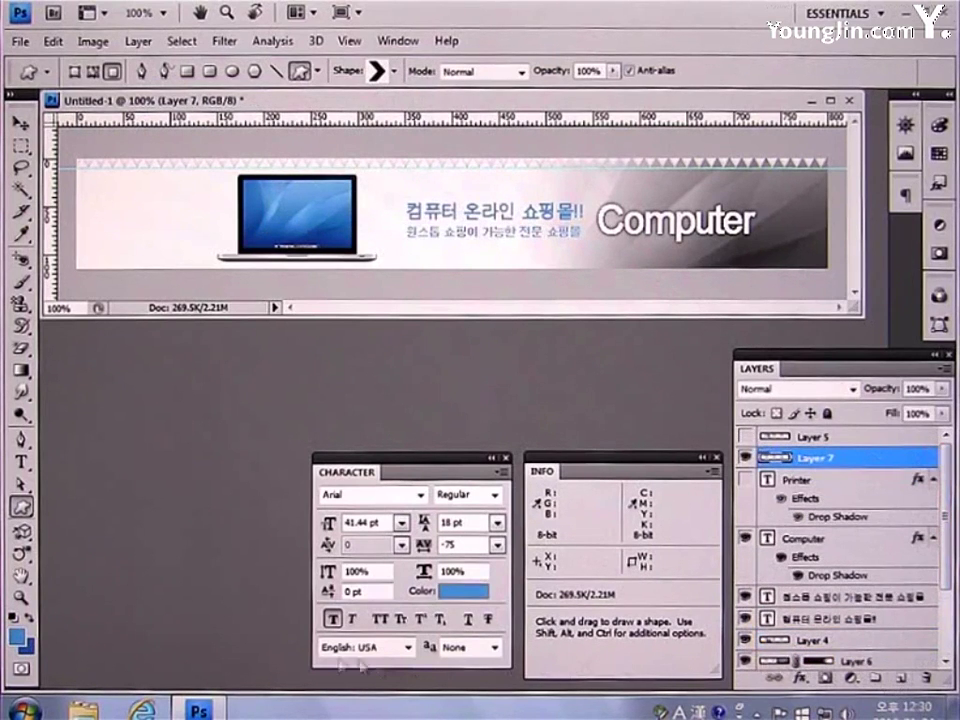
{"action": "left_click", "coordinate": [18, 636]}
{"action": "left_click", "coordinate": [241, 334]}
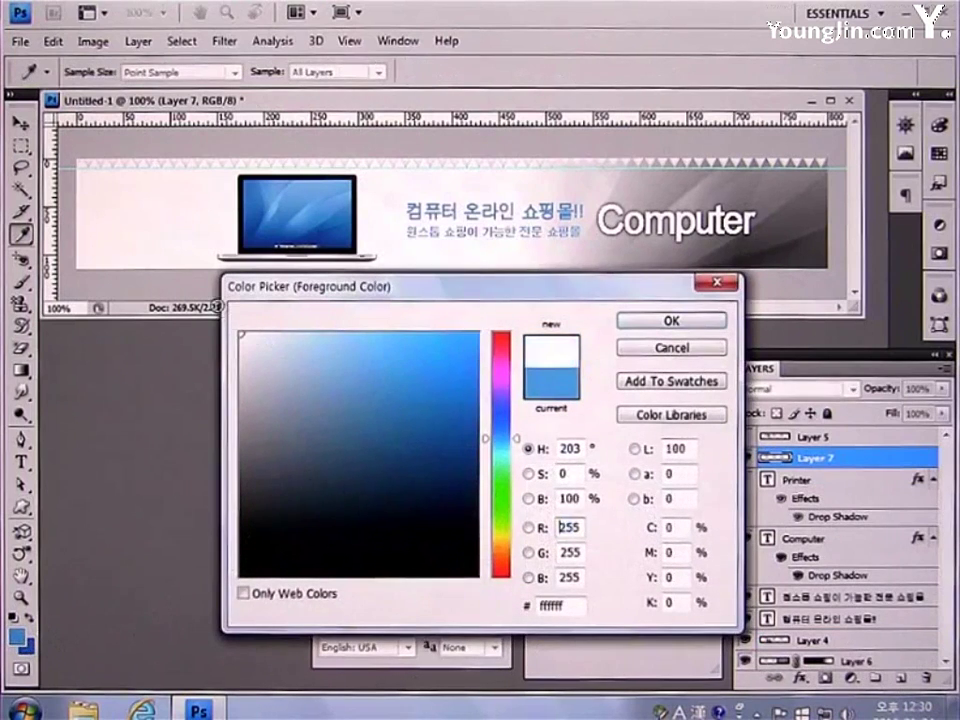
{"action": "left_click", "coordinate": [693, 324]}
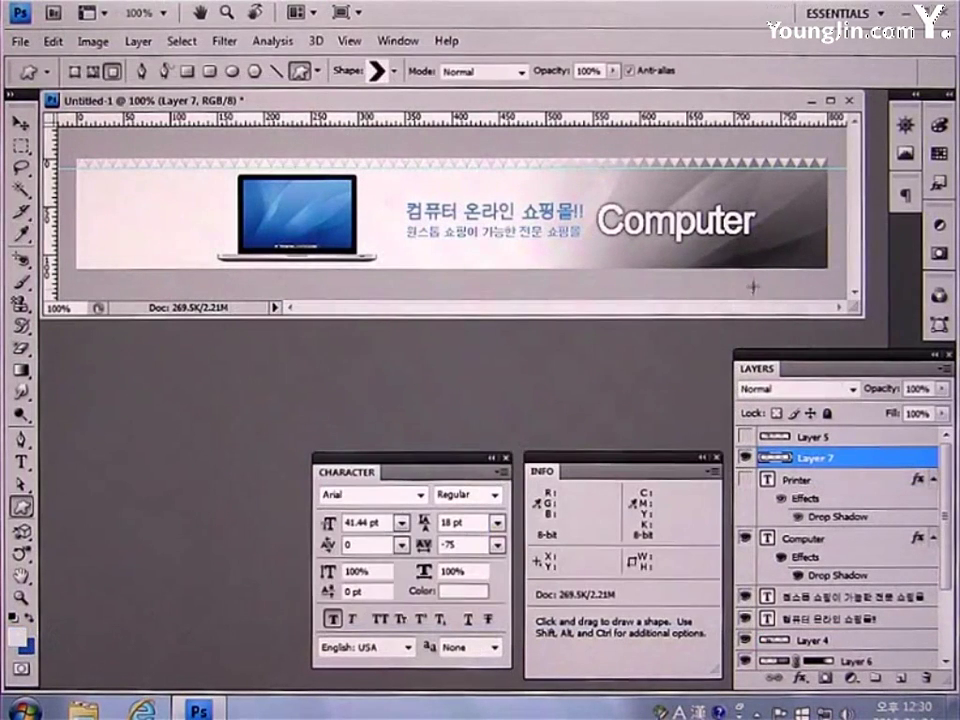
{"action": "left_click_drag", "start_coordinate": [773, 200], "coordinate": [787, 236]}
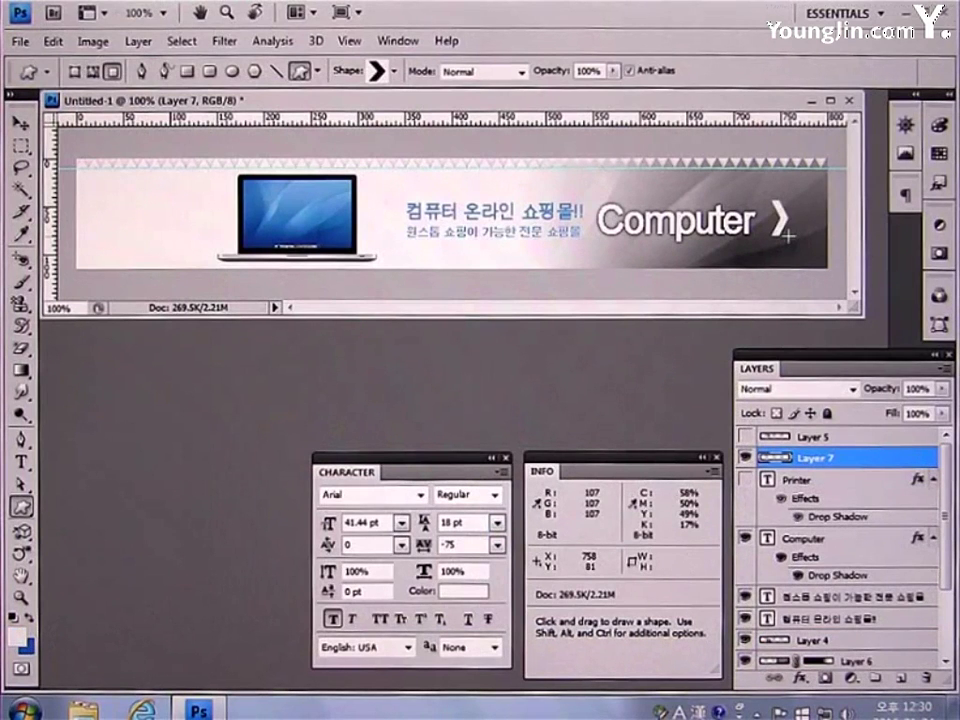
- Add a Drop Shadow with a distance of 0 px to the chevron on Layer 7
{"action": "double_click", "coordinate": [862, 460]}
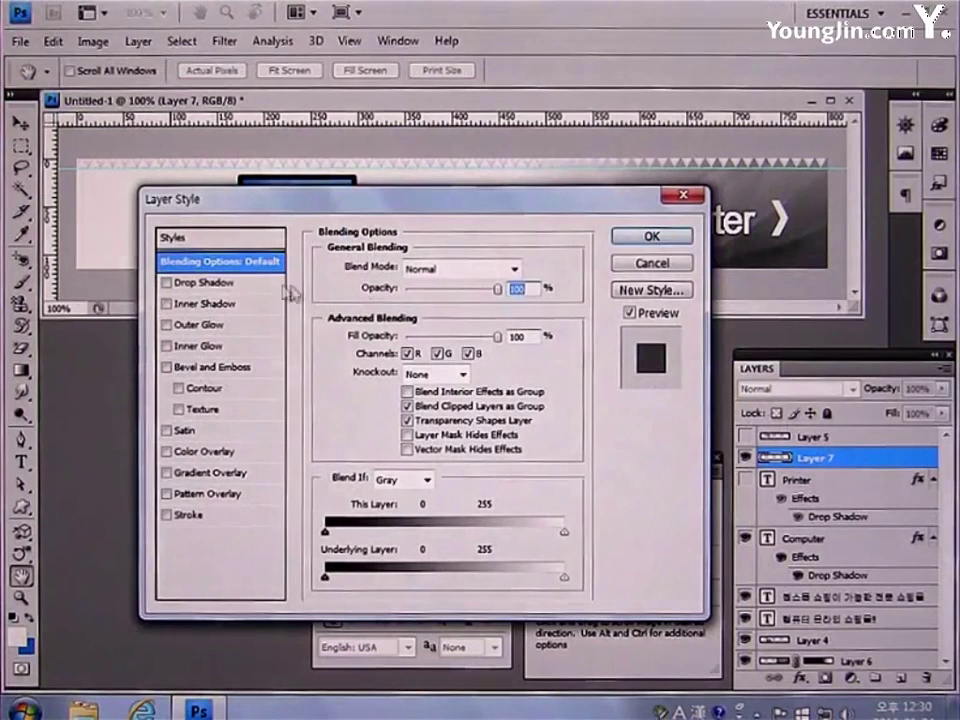
{"action": "left_click", "coordinate": [216, 286]}
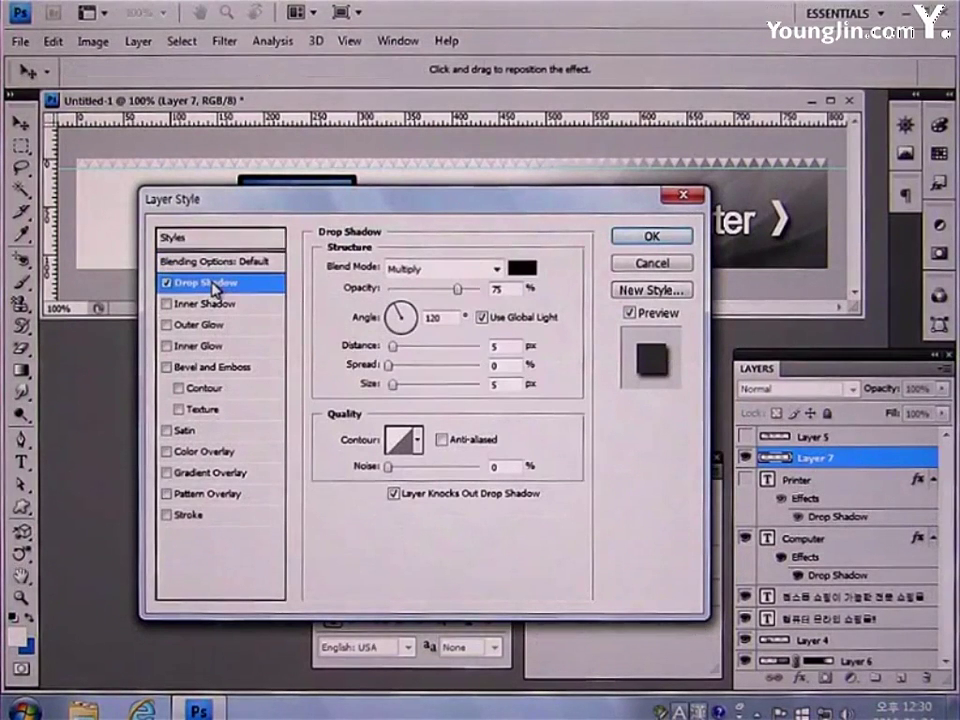
{"action": "double_click", "coordinate": [510, 349]}
{"action": "type", "text": "0"}
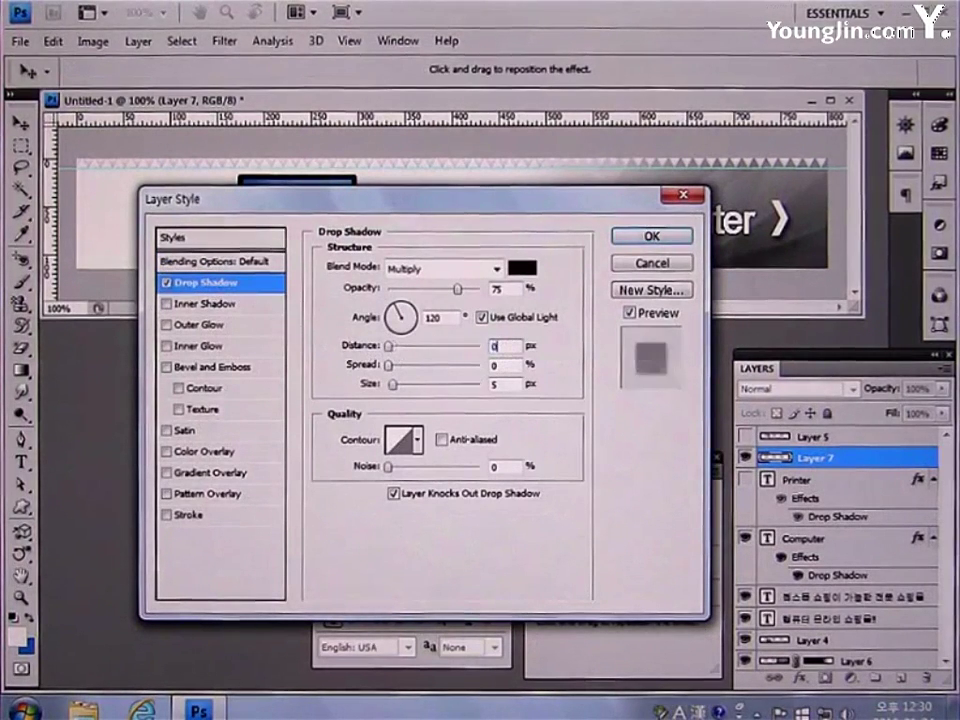
{"action": "left_click", "coordinate": [640, 240]}
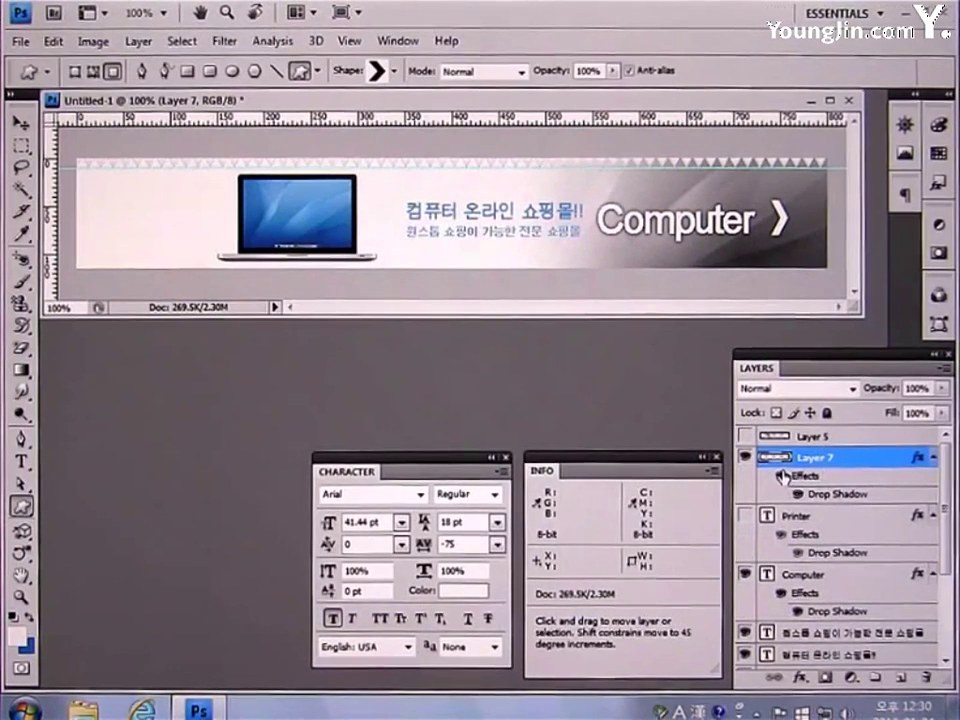
- Duplicate the chevron layer, flip the copy horizontally, and move it to the banner's left end at the same height
{"action": "key", "text": "ctrl+j"}
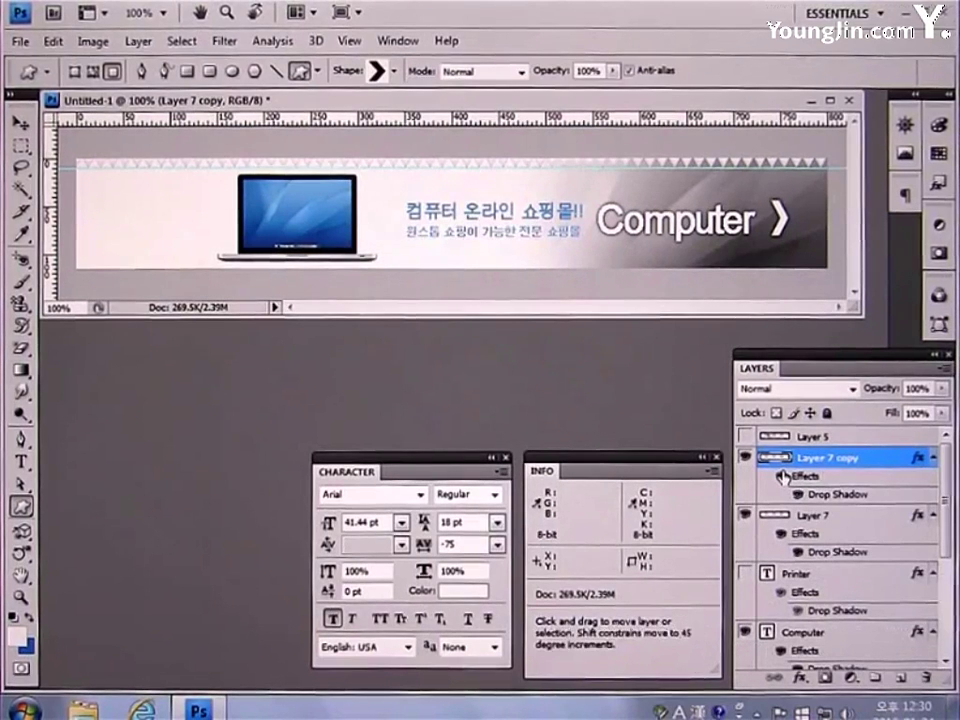
{"action": "key", "text": "ctrl+t"}
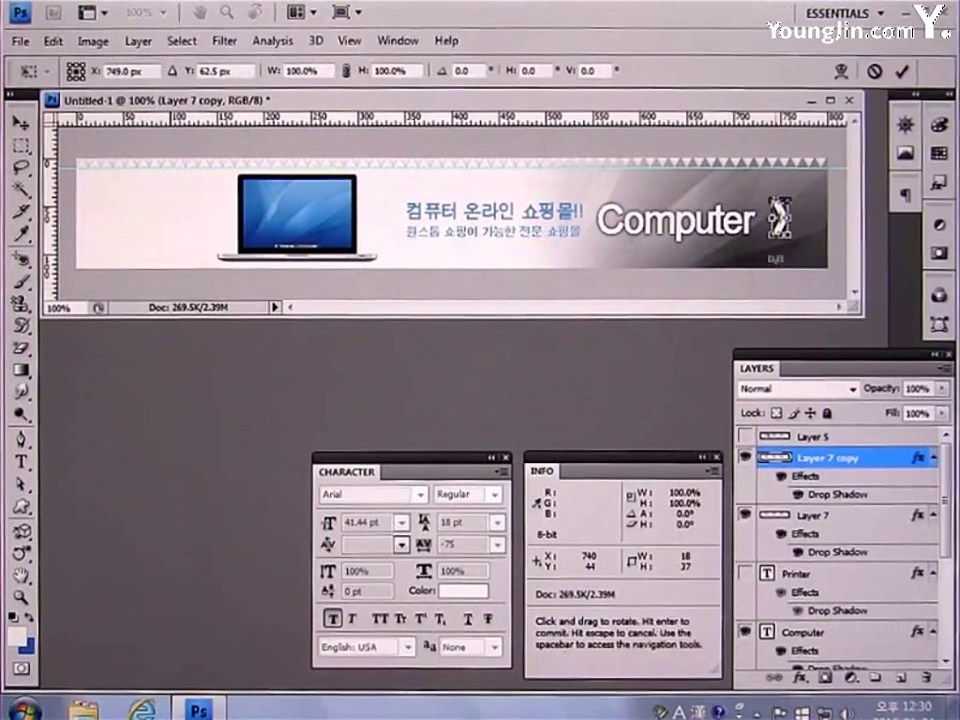
{"action": "right_click", "coordinate": [780, 229]}
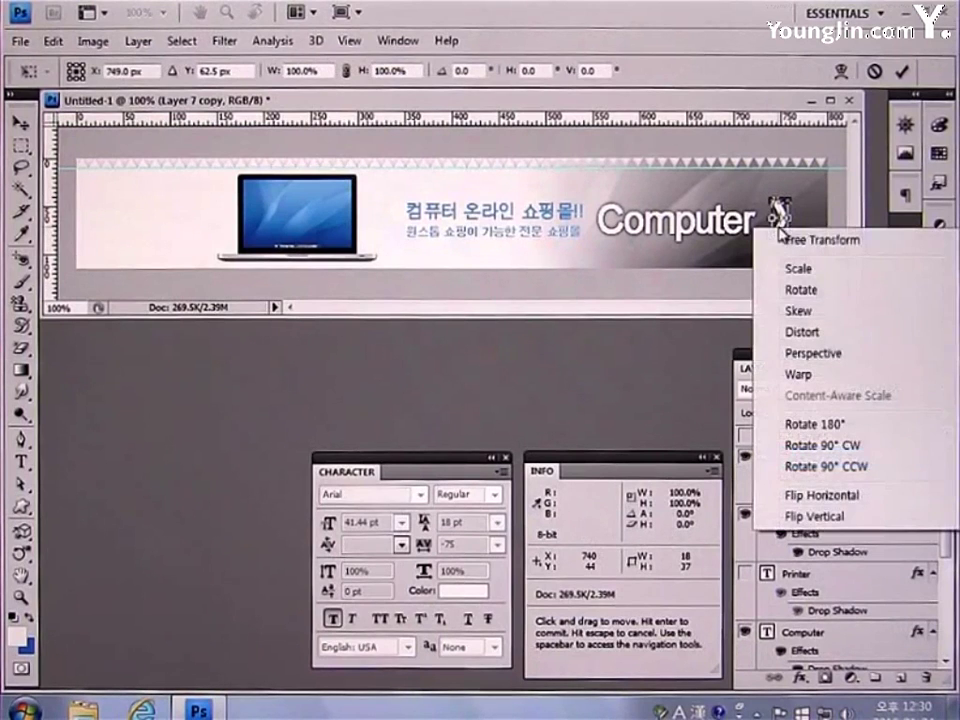
{"action": "left_click", "coordinate": [828, 497]}
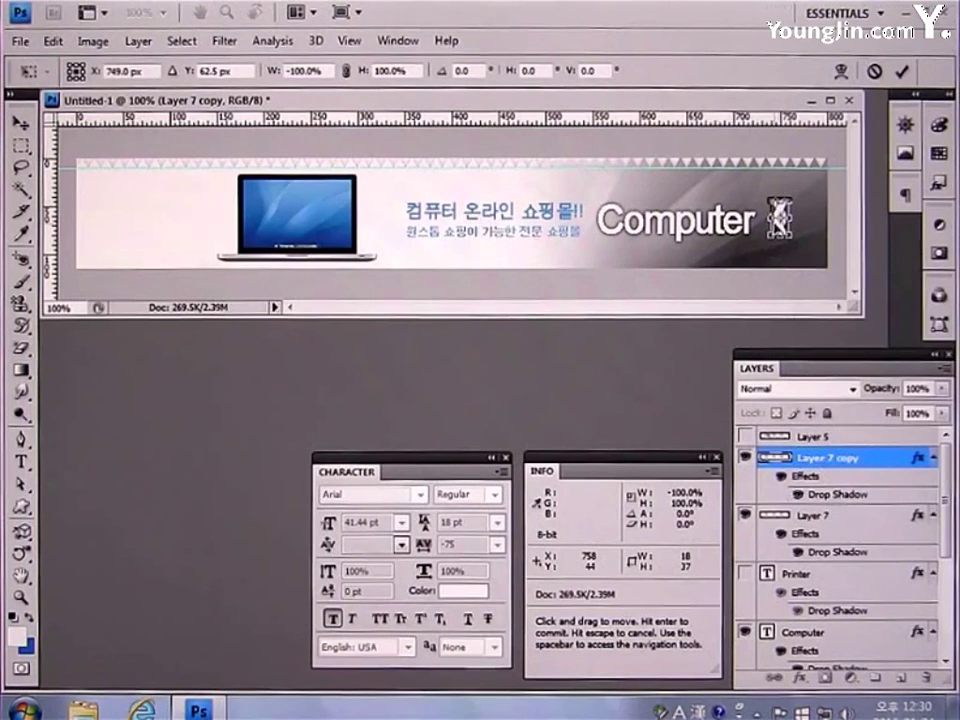
{"action": "key", "text": "Return"}
{"action": "key", "text": "u"}
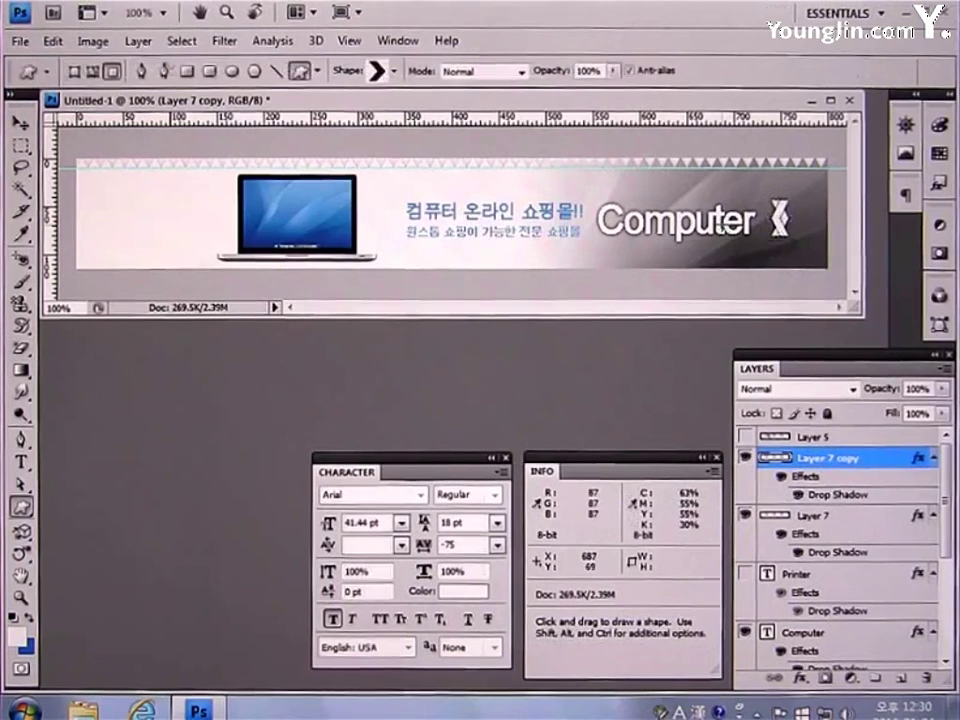
{"action": "key", "text": "v"}
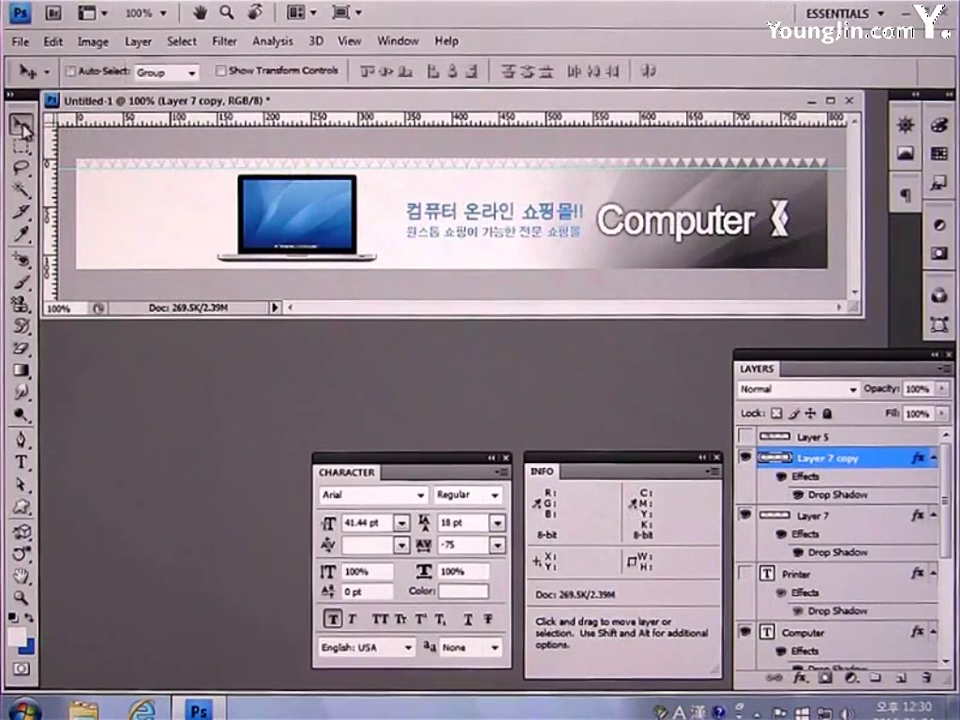
{"action": "left_click_drag", "start_coordinate": [785, 235], "coordinate": [113, 242]}
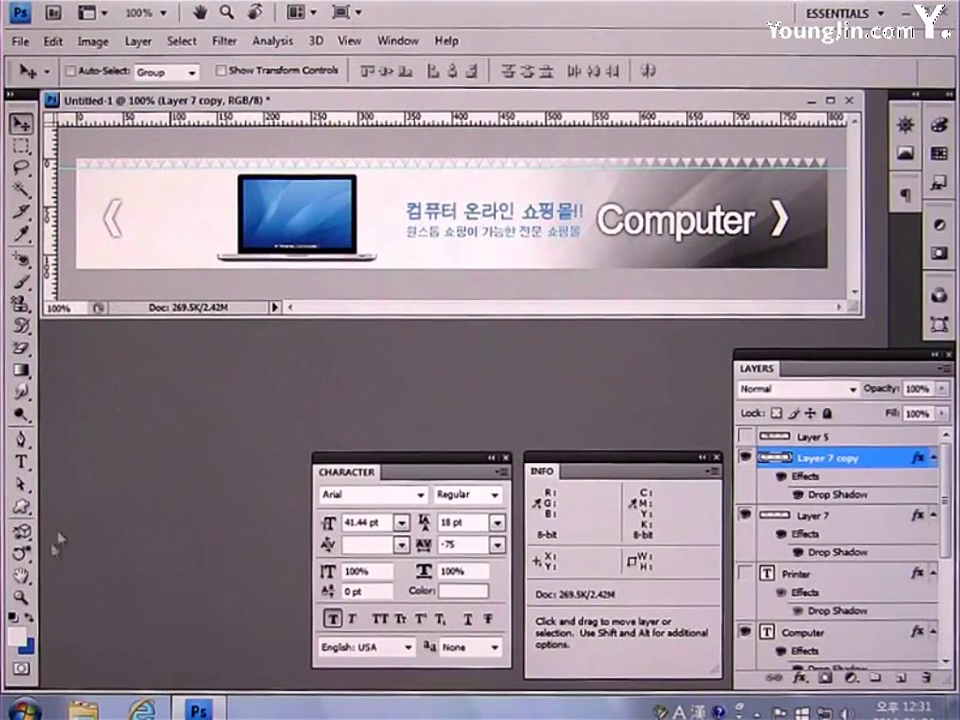
- Draw a blue (61A5D6) rounded rectangle shape layer with an 8 px radius, about 38 × 9 px, above the left chevron
{"action": "left_click", "coordinate": [20, 597]}
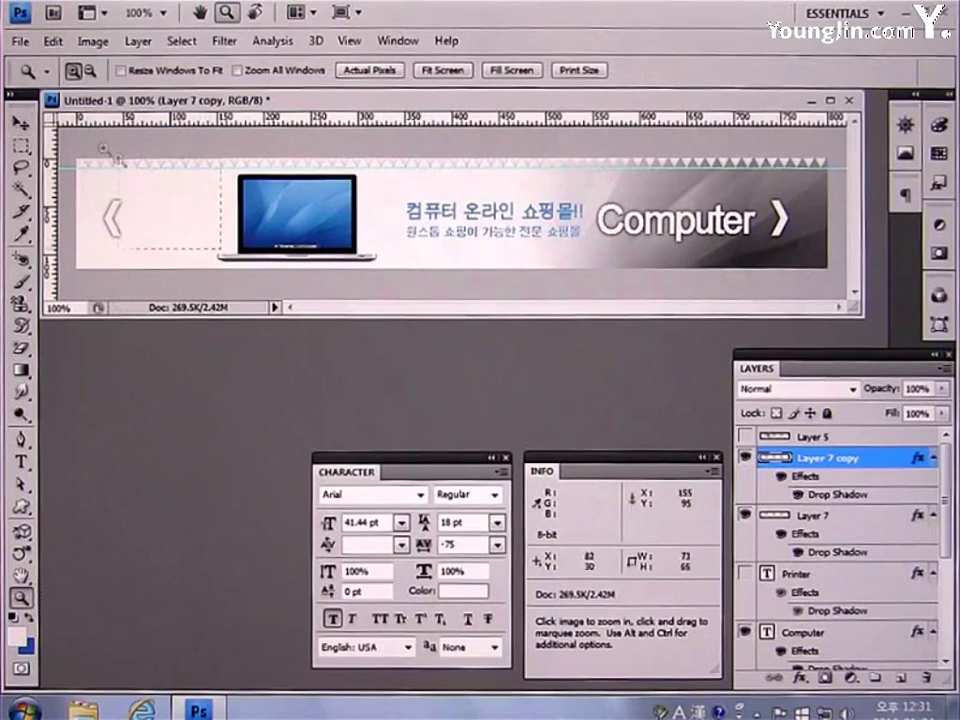
{"action": "left_click_drag", "start_coordinate": [118, 154], "coordinate": [130, 158]}
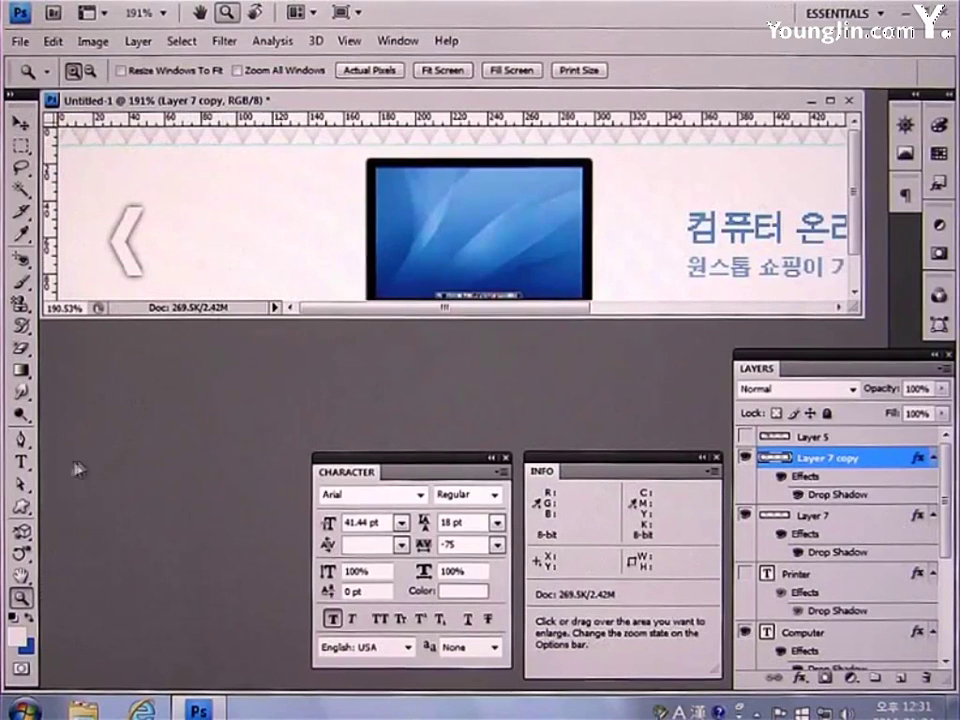
{"action": "left_click", "coordinate": [21, 507]}
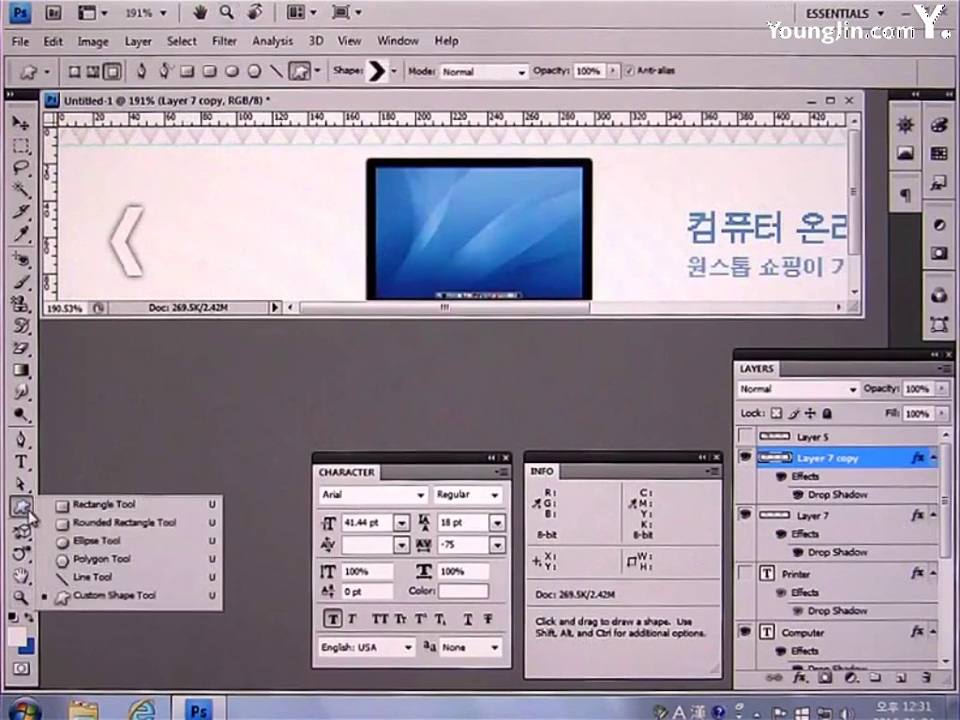
{"action": "left_click", "coordinate": [125, 521]}
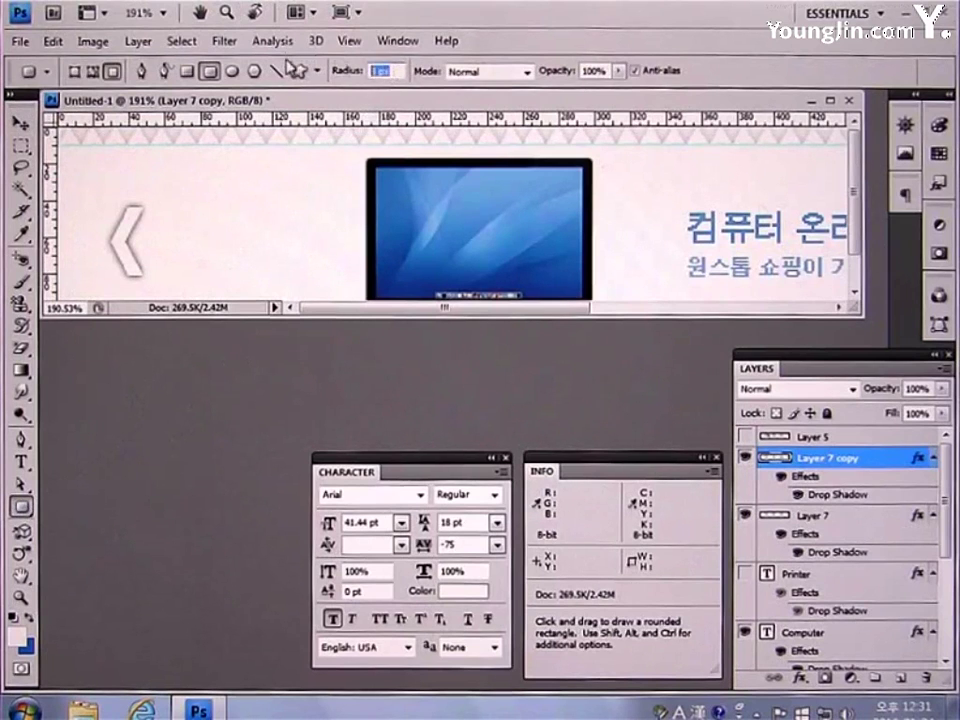
{"action": "type", "text": "8"}
{"action": "key", "text": "Return"}
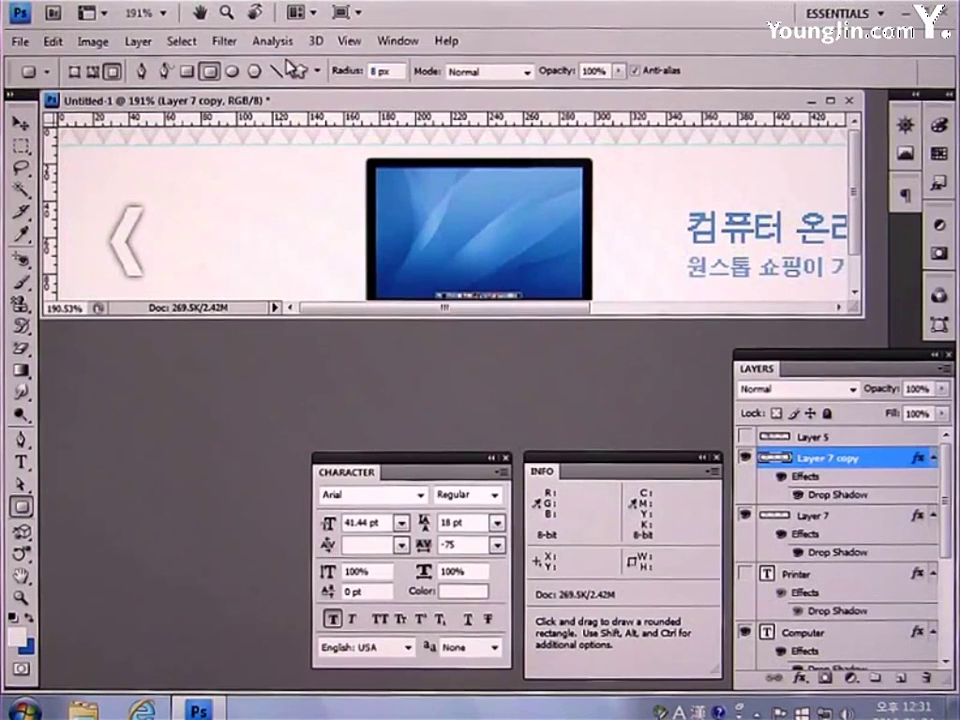
{"action": "left_click", "coordinate": [76, 75]}
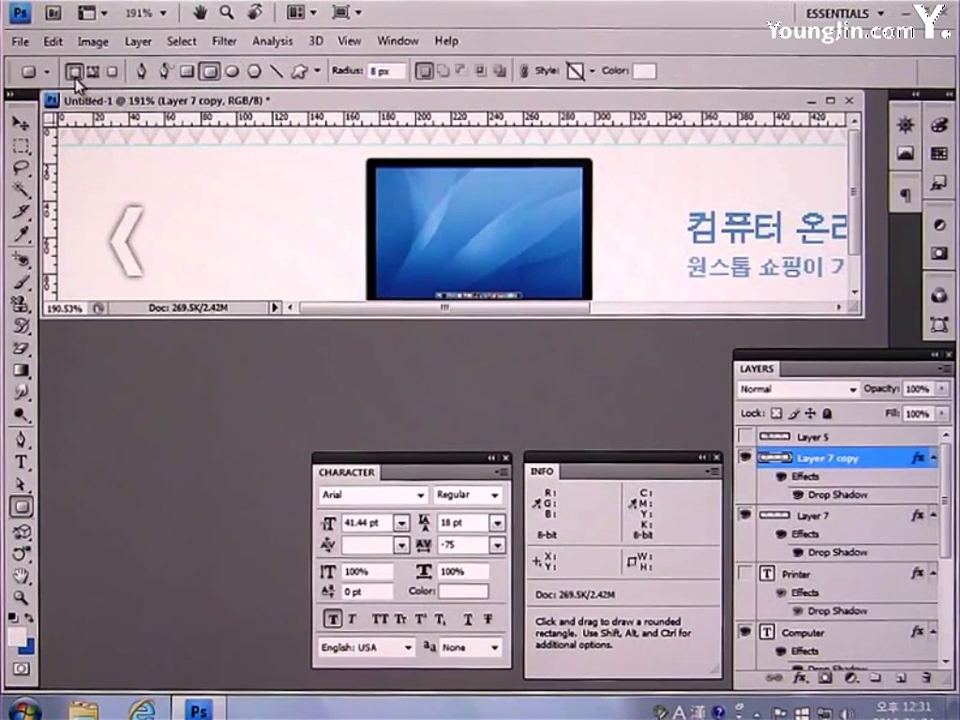
{"action": "left_click", "coordinate": [28, 634]}
{"action": "double_click", "coordinate": [578, 605]}
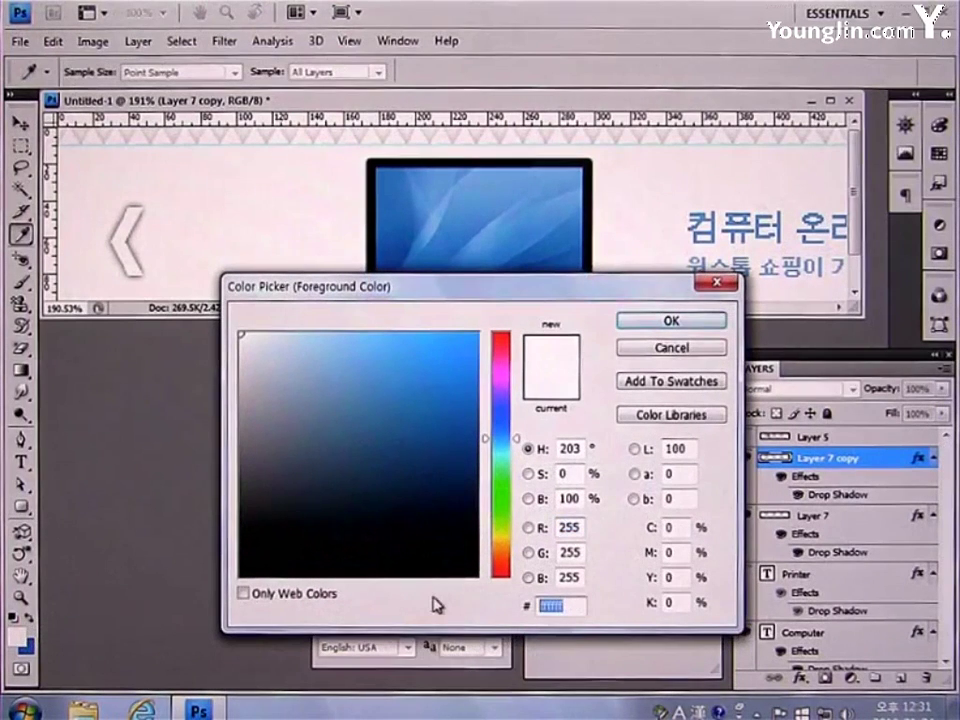
{"action": "type", "text": "61A5D6"}
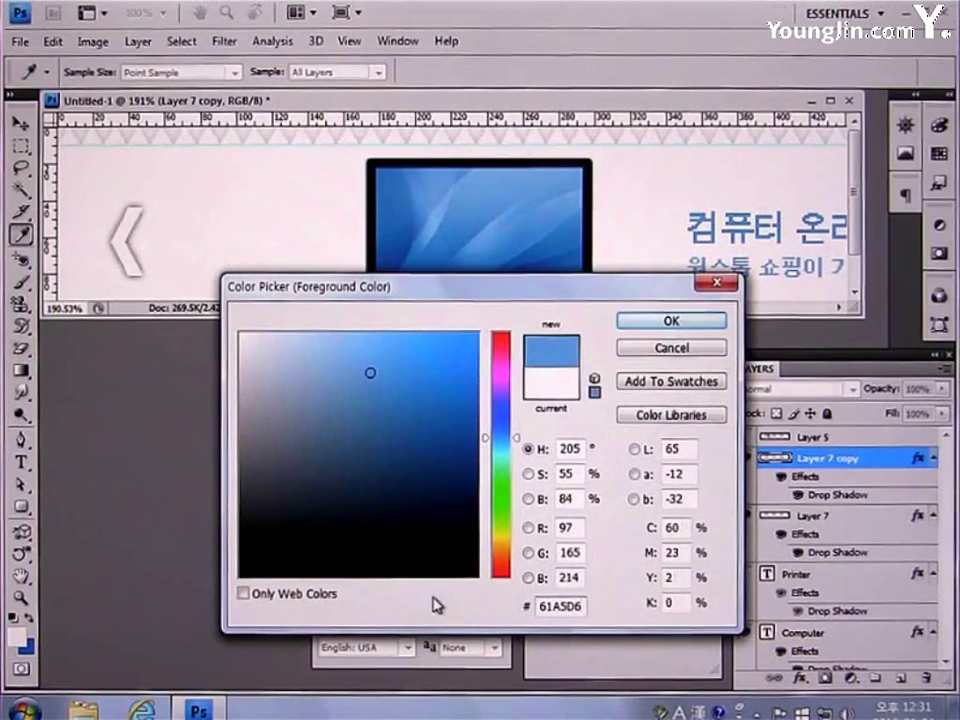
{"action": "left_click", "coordinate": [643, 331]}
{"action": "key", "text": "u"}
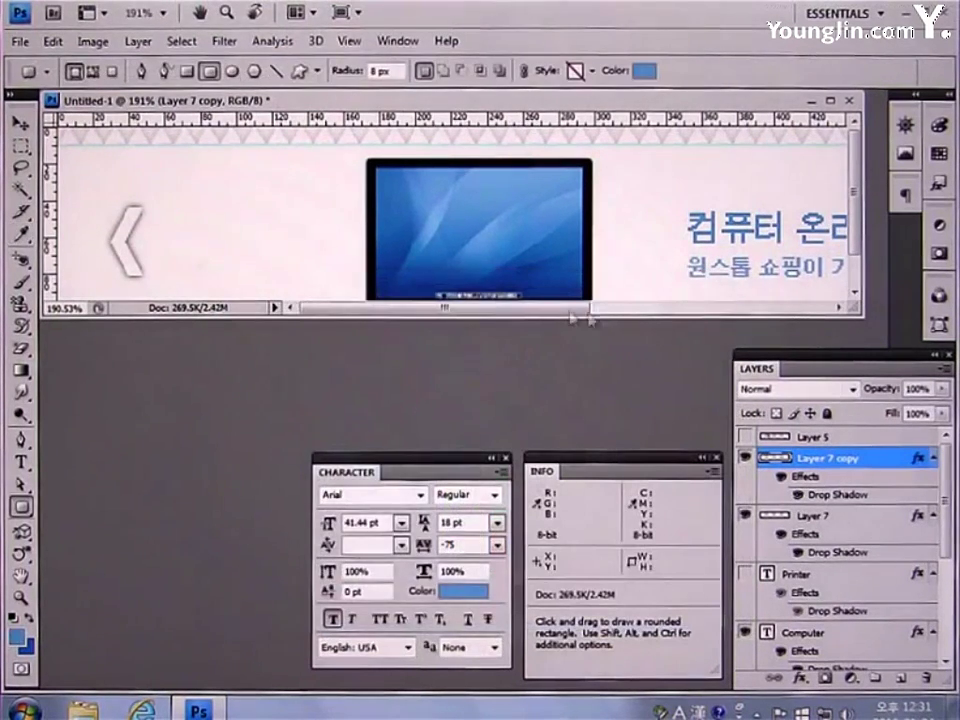
{"action": "left_click_drag", "start_coordinate": [128, 163], "coordinate": [199, 181]}
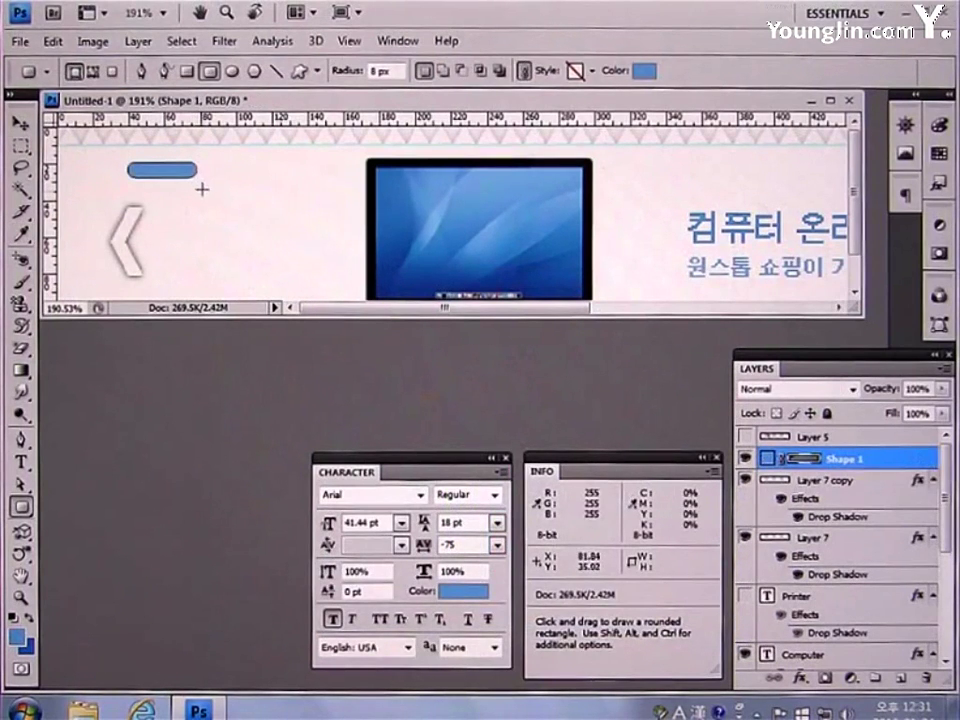
- Move the blue rounded bar about 8 px to the right and 2 px up
{"action": "left_click", "coordinate": [20, 122]}
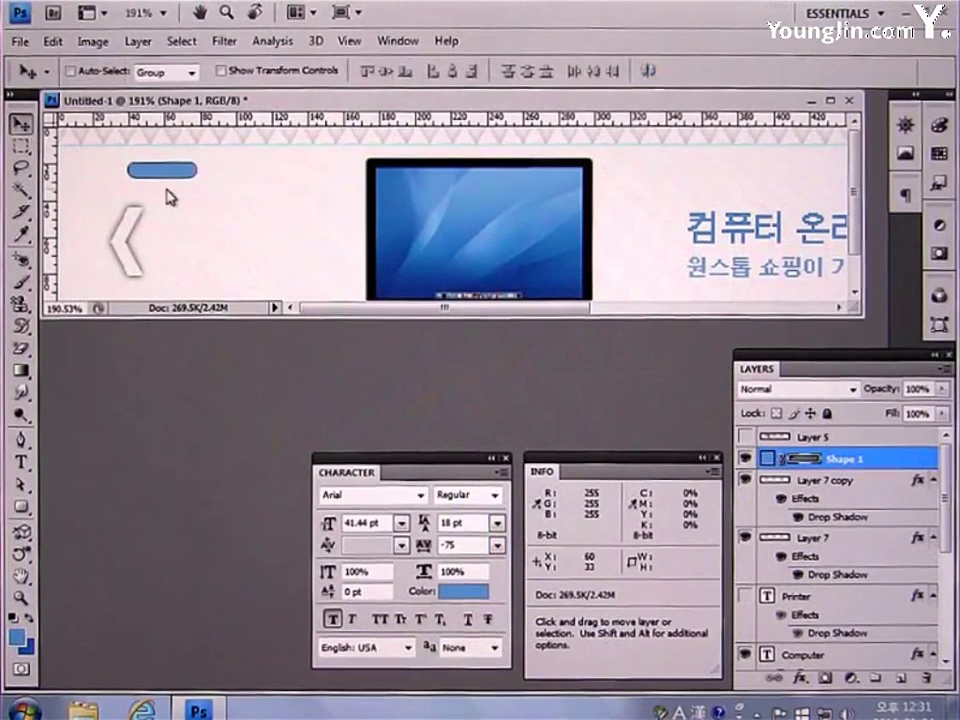
{"action": "left_click_drag", "start_coordinate": [167, 198], "coordinate": [170, 193]}
{"action": "key", "text": "Right"}
{"action": "key", "text": "Right"}
{"action": "key", "text": "Down"}
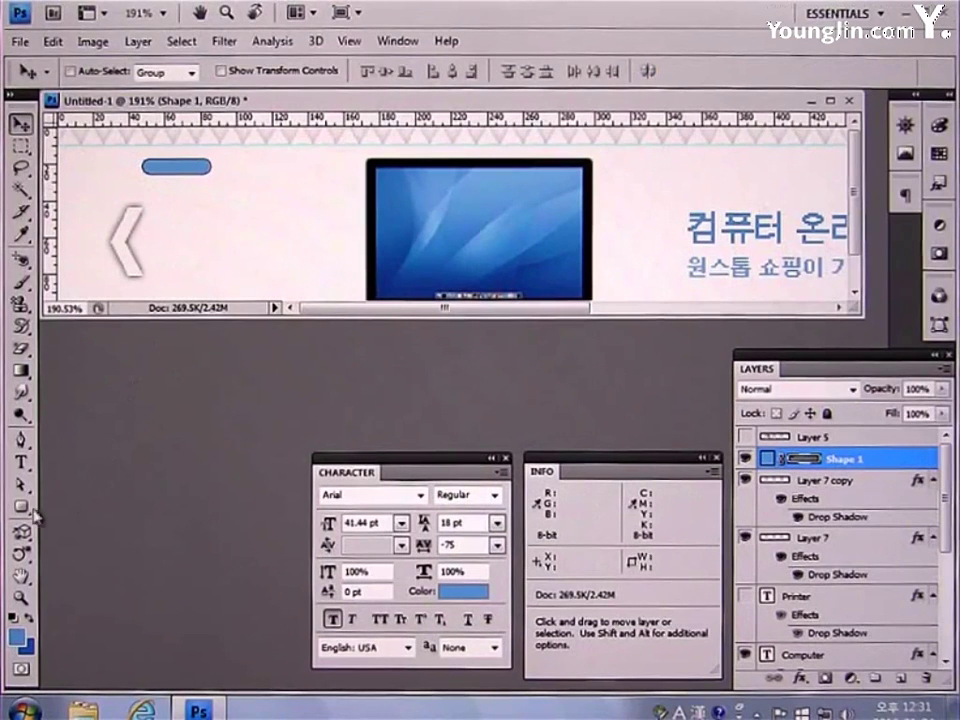
- Set the foreground color to D2D2D2 and draw an ellipse shape layer about 9 px in diameter just left of the blue bar
{"action": "left_click", "coordinate": [21, 506]}
{"action": "left_click", "coordinate": [107, 545]}
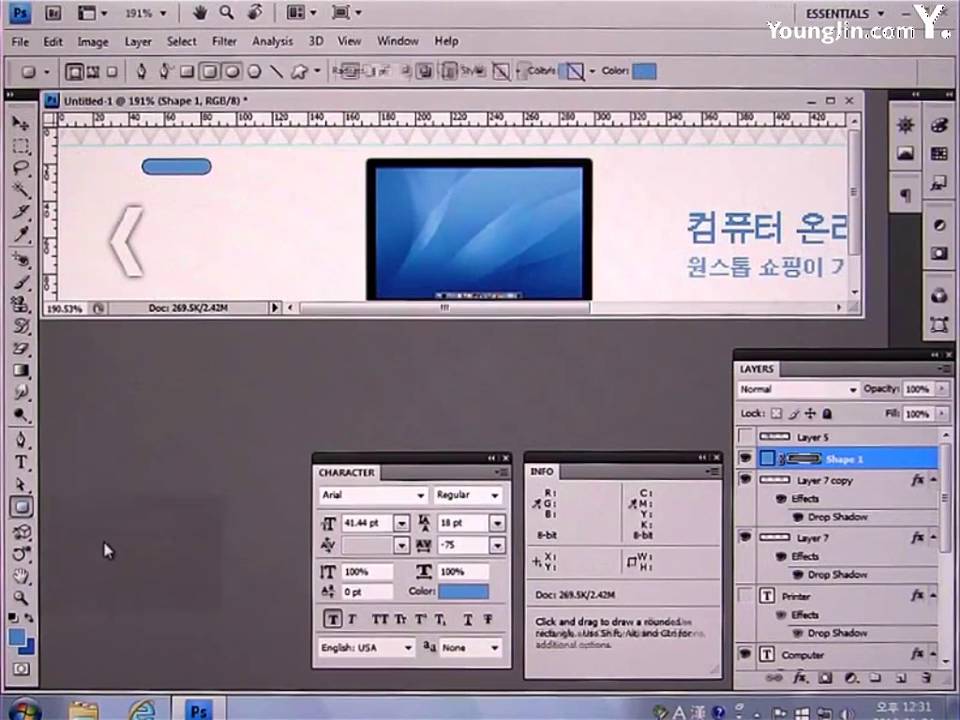
{"action": "left_click", "coordinate": [18, 636]}
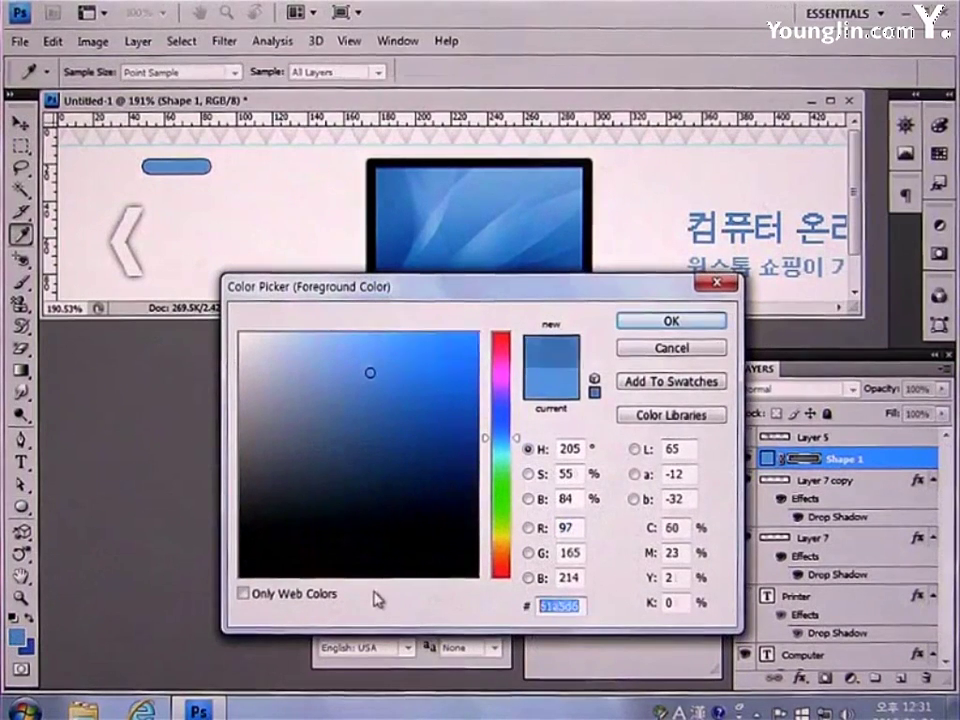
{"action": "type", "text": "D2D2D"}
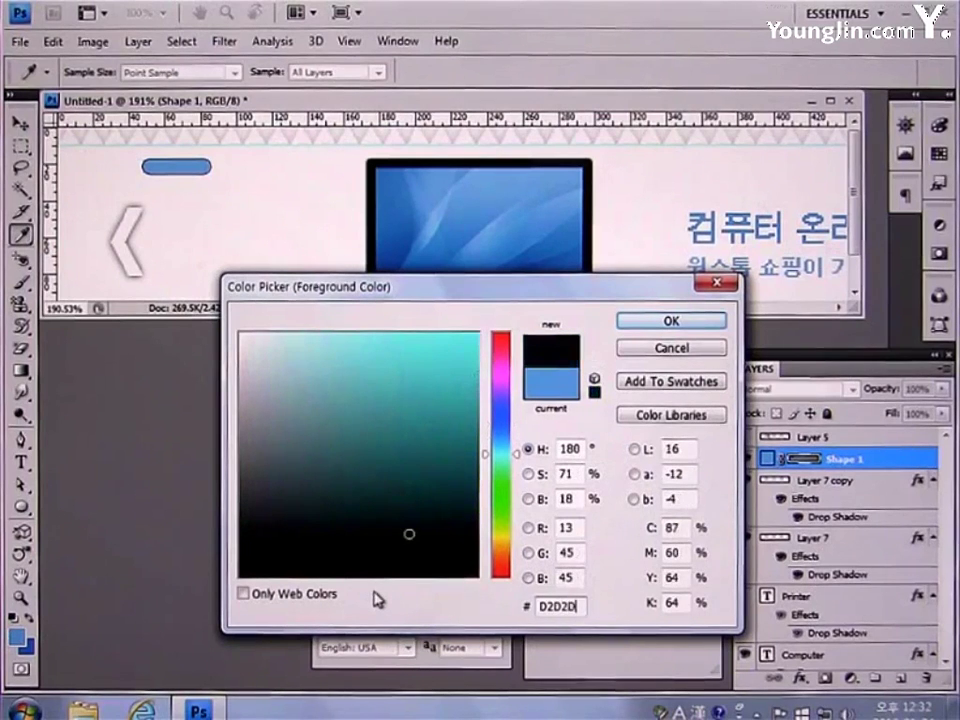
{"action": "type", "text": "2"}
{"action": "key", "text": "Return"}
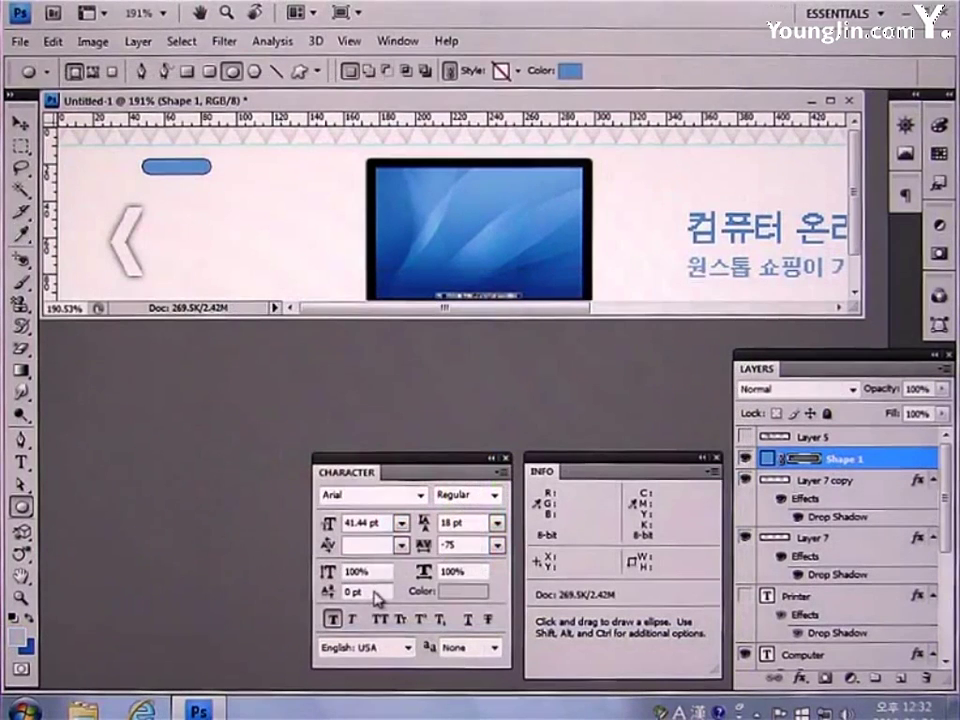
{"action": "mouse_move", "coordinate": [119, 158]}
{"action": "left_mouse_down"}
{"action": "mouse_move", "coordinate": [133, 174]}
{"action": "mouse_move", "coordinate": [119, 168]}
{"action": "left_mouse_up"}
- Change the Shape 2 circle's fill color to D2D2D2 and nudge the circle slightly closer to the blue bar
{"action": "left_click", "coordinate": [21, 124]}
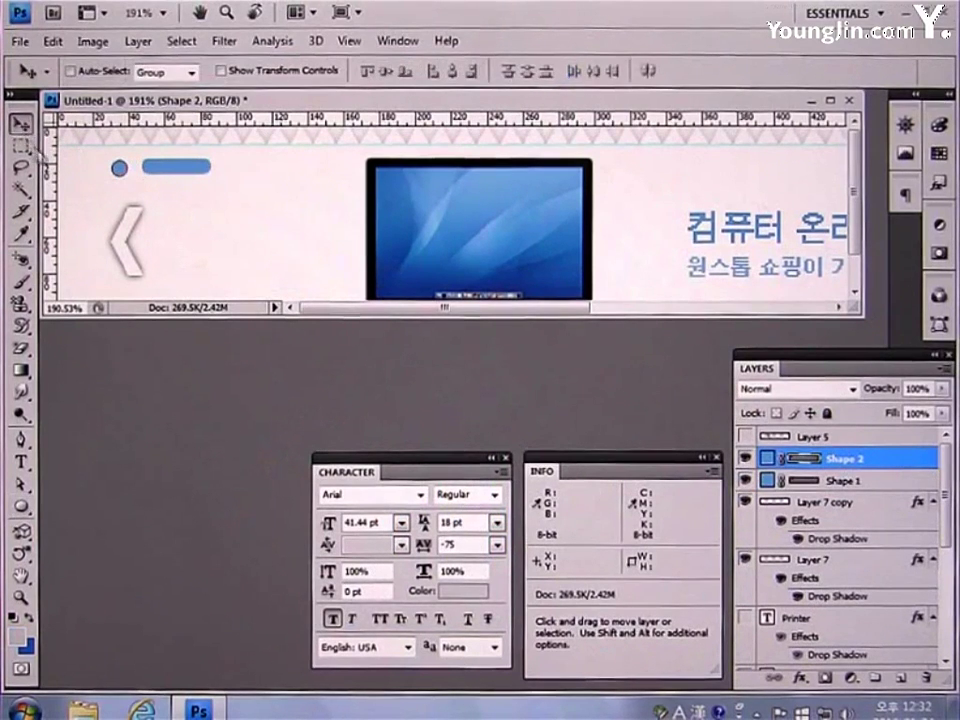
{"action": "double_click", "coordinate": [766, 458]}
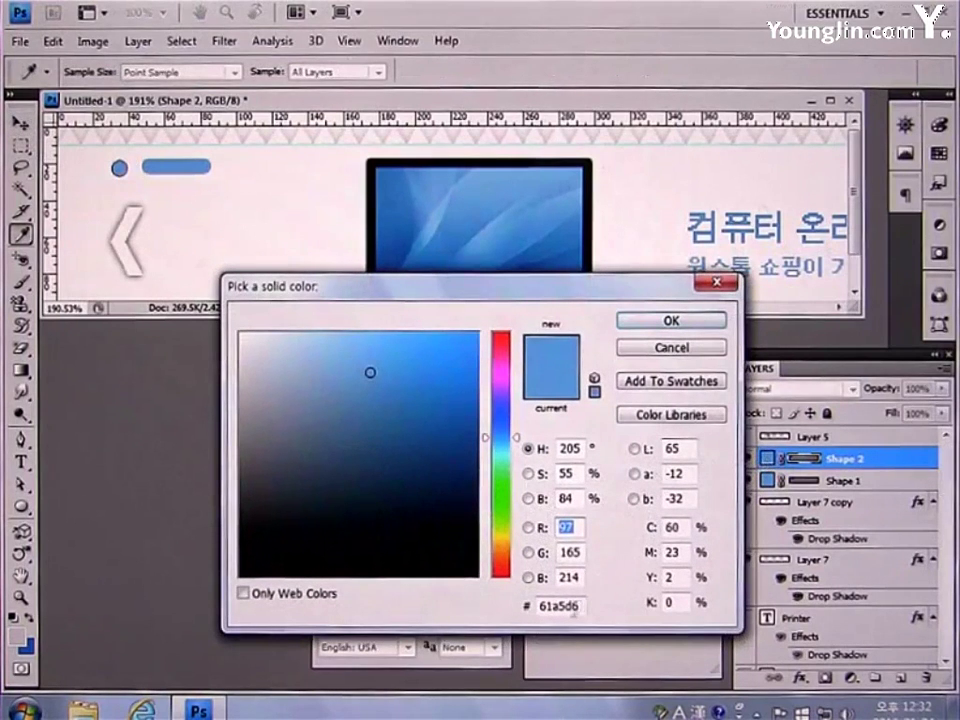
{"action": "left_click_drag", "start_coordinate": [582, 606], "coordinate": [446, 609]}
{"action": "type", "text": "D2D"}
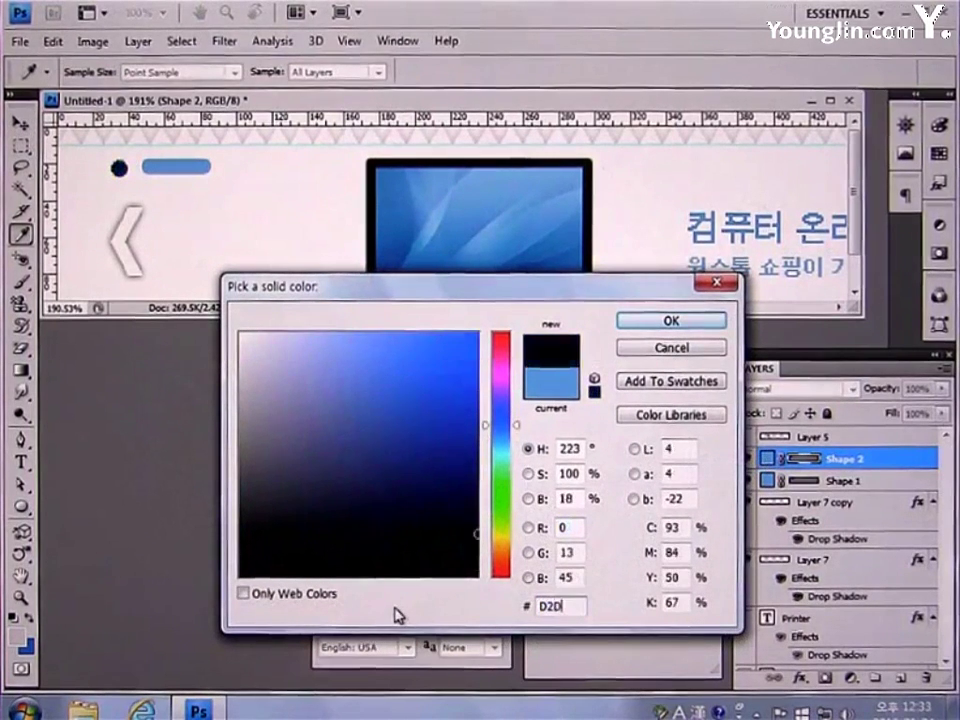
{"action": "type", "text": "2D2"}
{"action": "key", "text": "Return"}
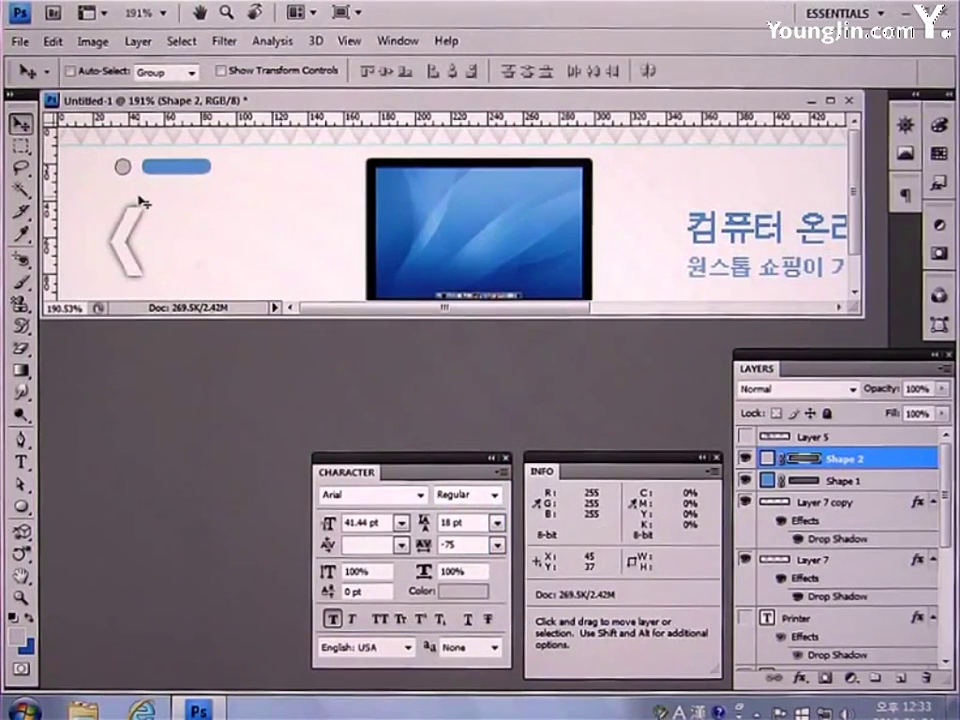
- Duplicate the grey circle three times, arranging two evenly spaced circles on each side of the blue bar
{"action": "left_click_drag", "start_coordinate": [133, 171], "coordinate": [253, 176]}
{"action": "left_click", "coordinate": [253, 176], "text": "alt"}
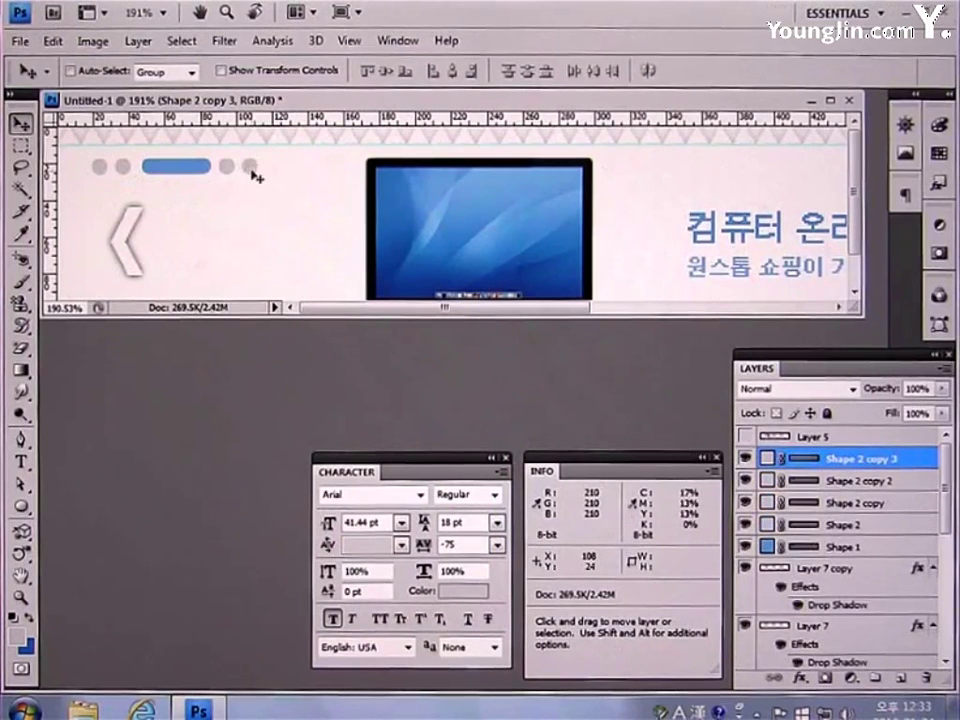
{"action": "double_click", "coordinate": [24, 598]}
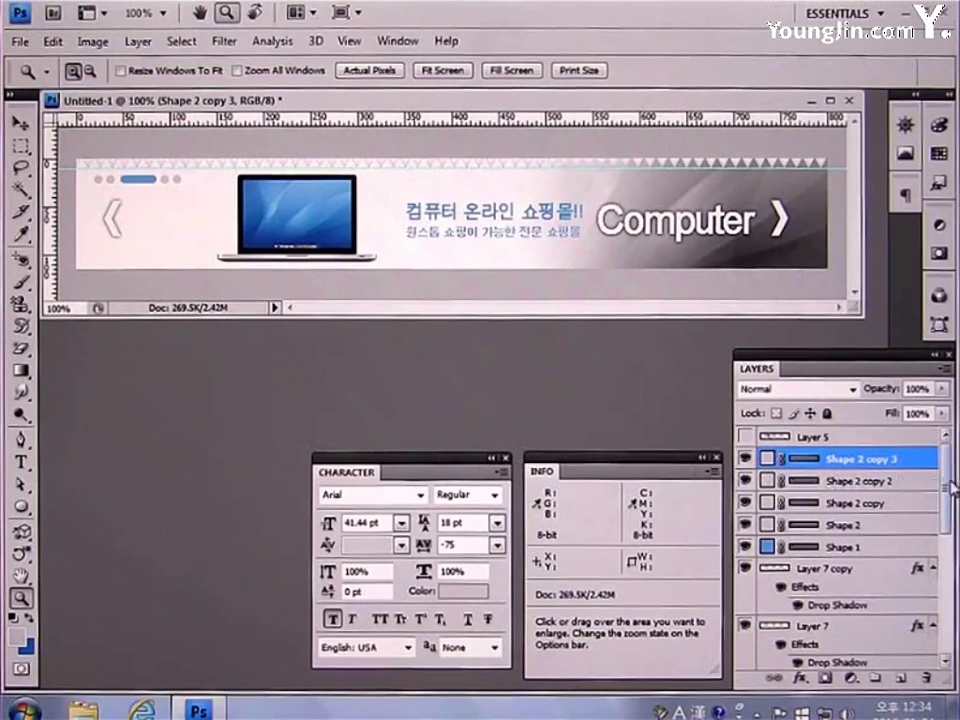
- Hide the Computer text layer and the laptop image on Layer 4
{"action": "left_click_drag", "start_coordinate": [953, 488], "coordinate": [955, 585]}
{"action": "left_click", "coordinate": [745, 502]}
{"action": "left_click", "coordinate": [745, 603]}
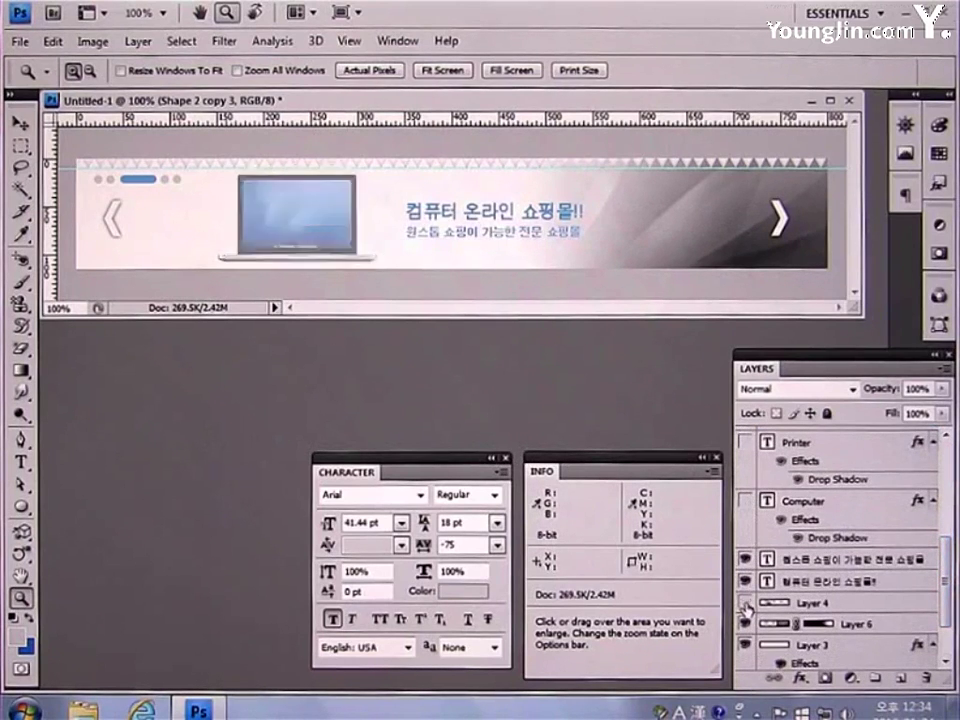
- Save the banner background for the web as a JPEG at High quality (60), named fla_bg, in the 작업 folder
{"action": "left_click", "coordinate": [20, 41]}
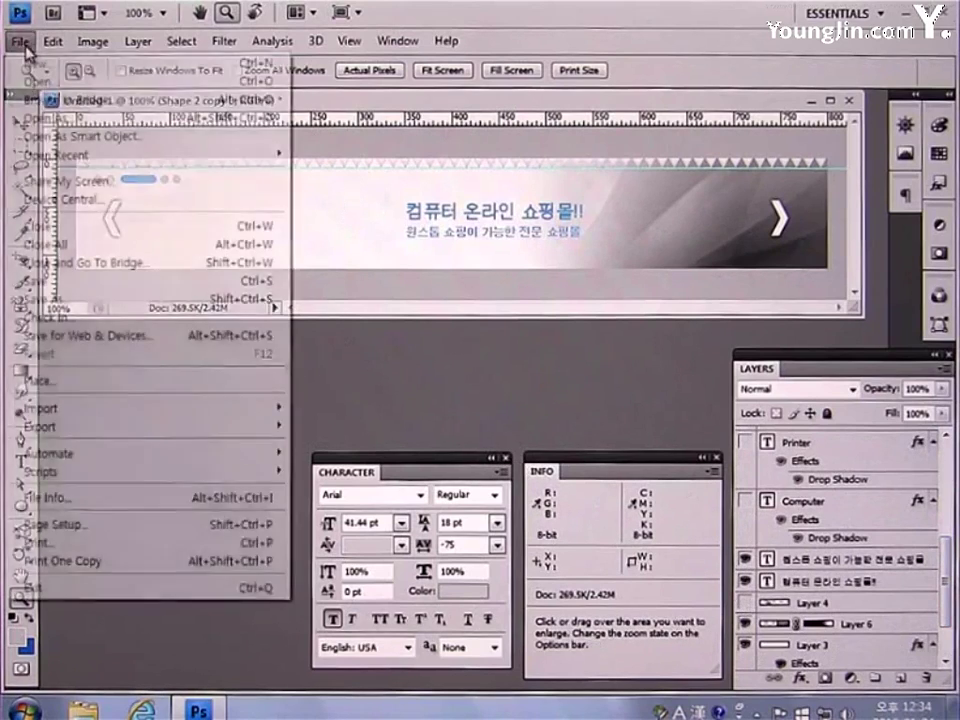
{"action": "left_click", "coordinate": [92, 338]}
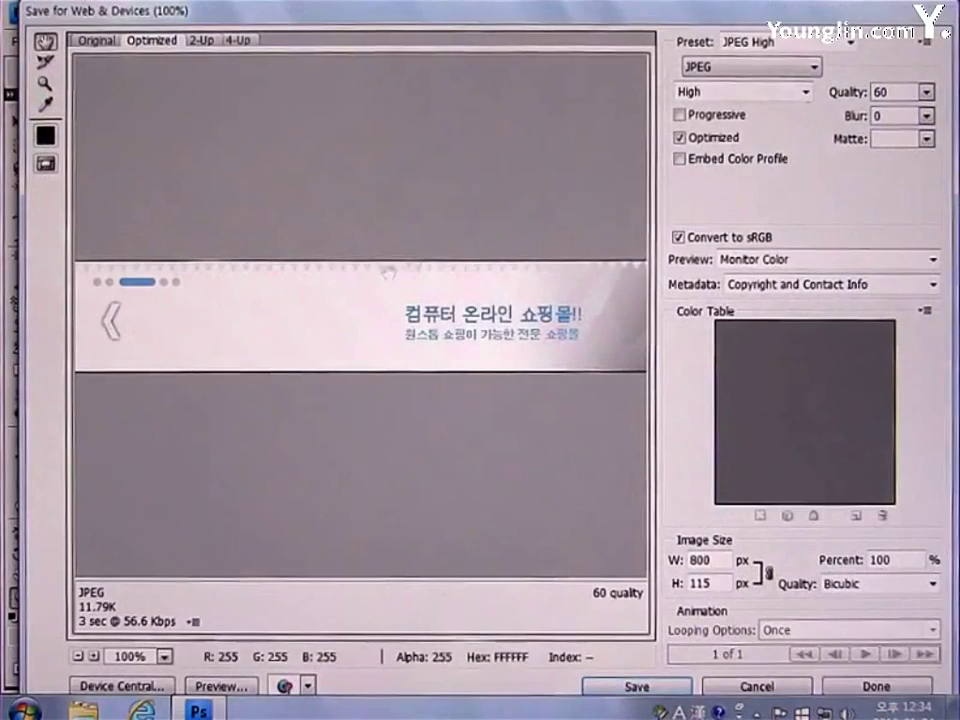
{"action": "left_click", "coordinate": [714, 68]}
{"action": "left_click", "coordinate": [701, 100]}
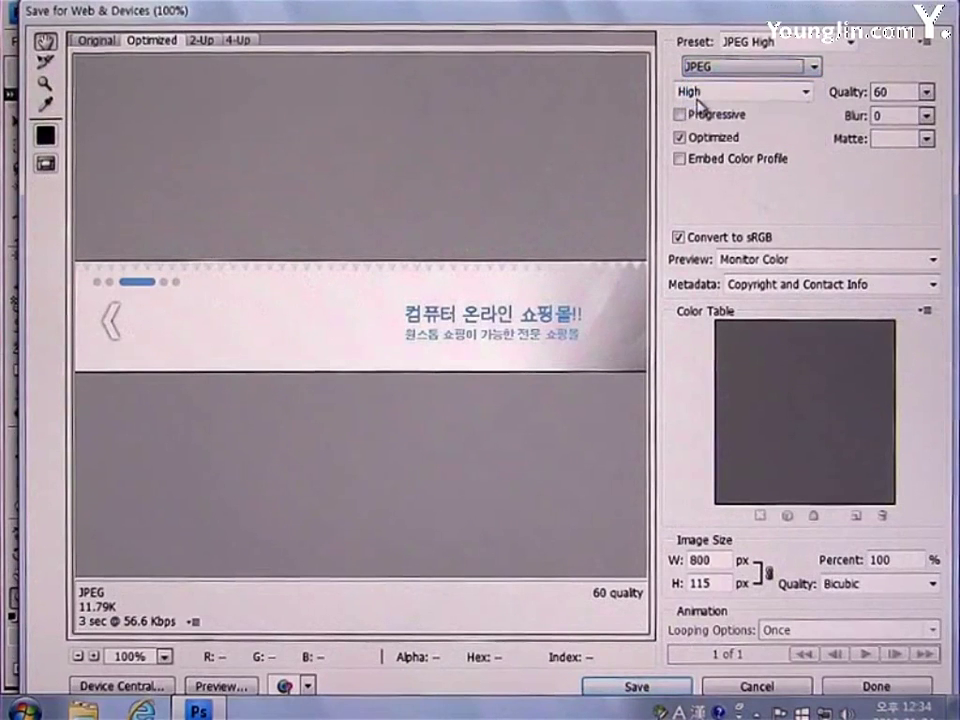
{"action": "left_click", "coordinate": [636, 686]}
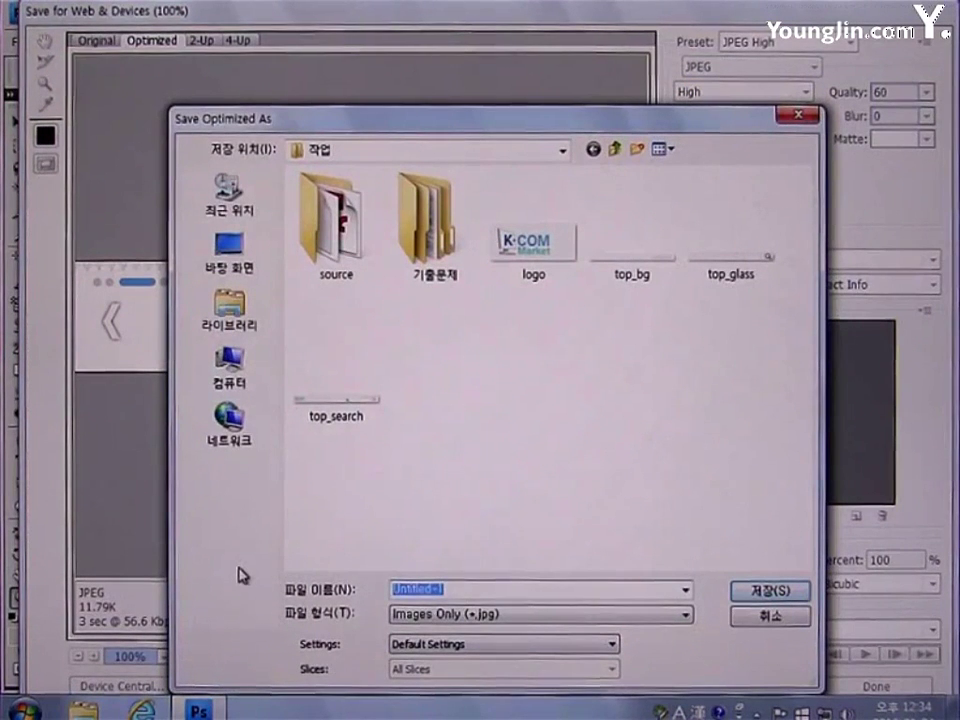
{"action": "type", "text": "tla"}
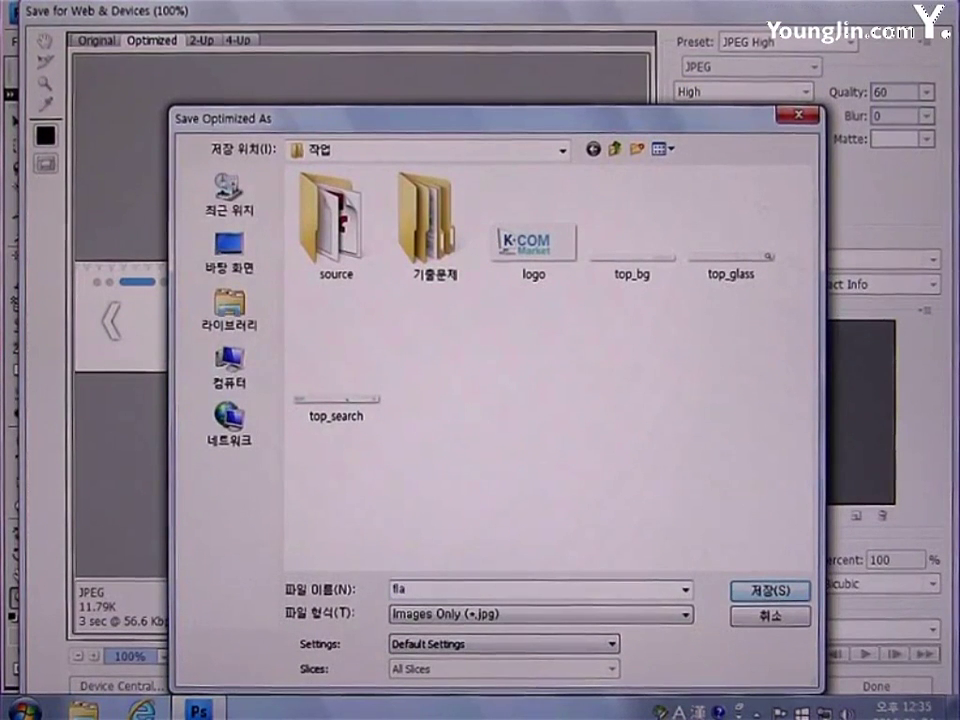
{"action": "type", "text": "_bg"}
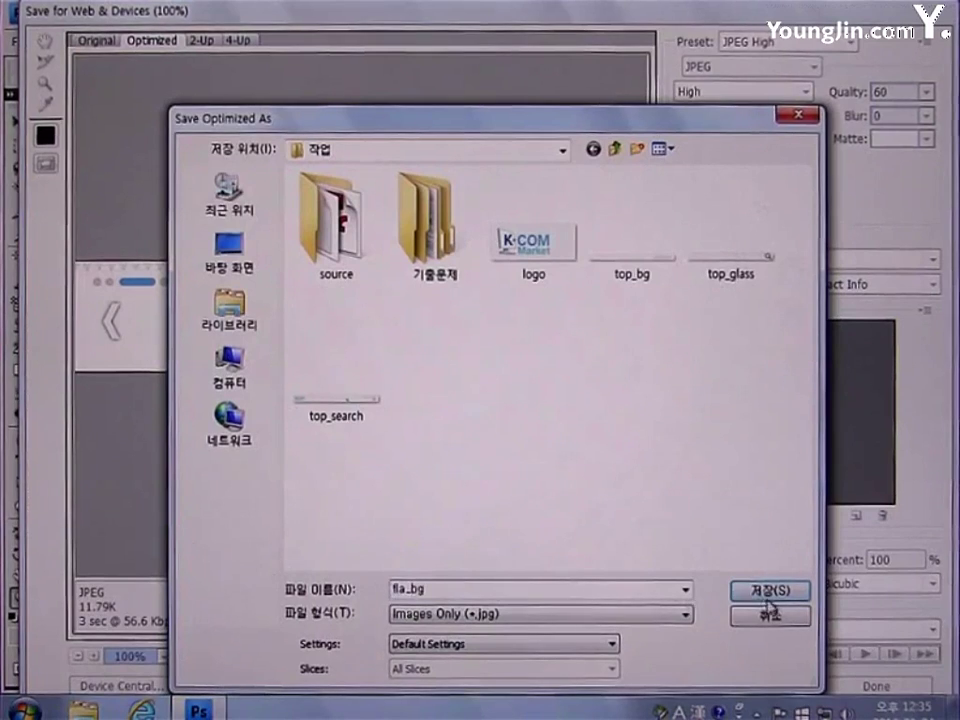
{"action": "left_click", "coordinate": [767, 598]}
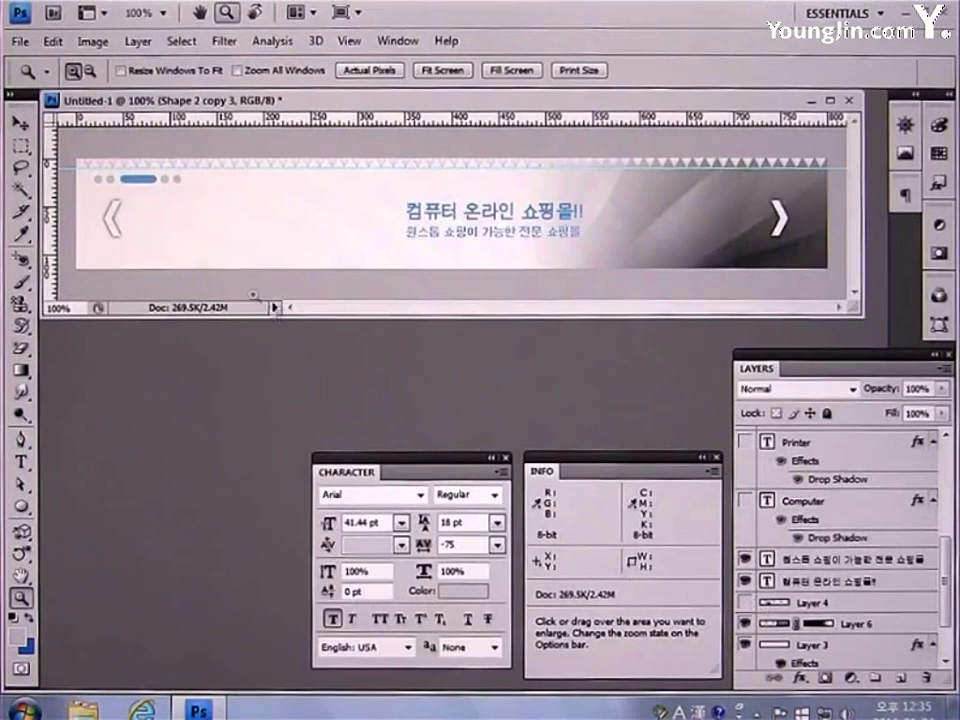
- Create a new 210 × 110 px document at 72 pixels/inch in RGB Color with a white background
{"action": "left_click", "coordinate": [20, 41]}
{"action": "left_click", "coordinate": [40, 62]}
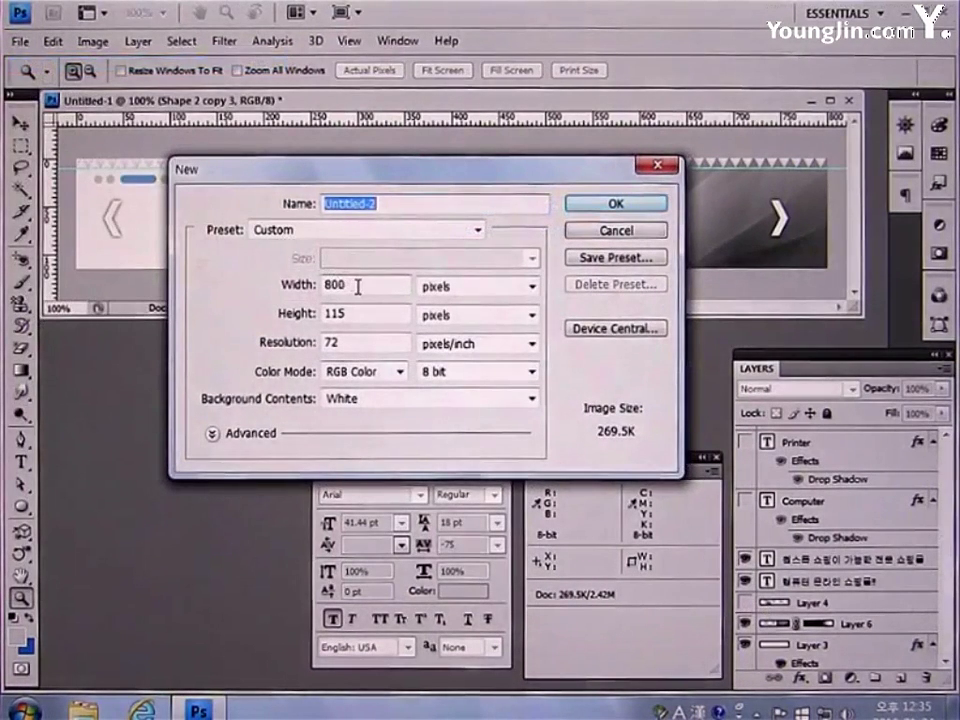
{"action": "left_click_drag", "start_coordinate": [358, 287], "coordinate": [253, 276]}
{"action": "type", "text": "210"}
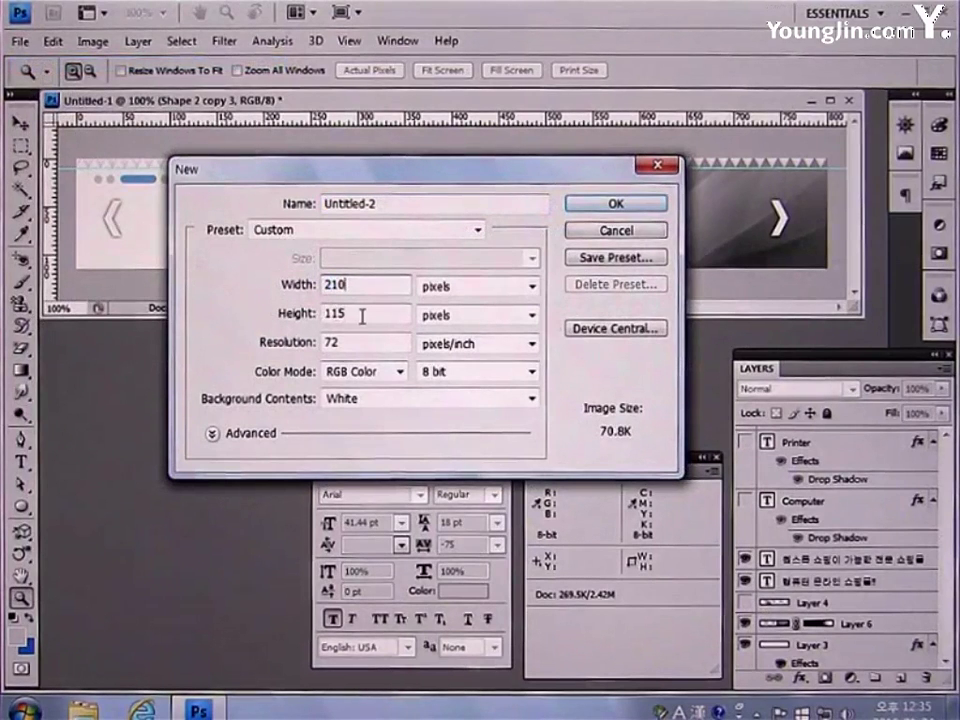
{"action": "left_click_drag", "start_coordinate": [360, 316], "coordinate": [203, 317]}
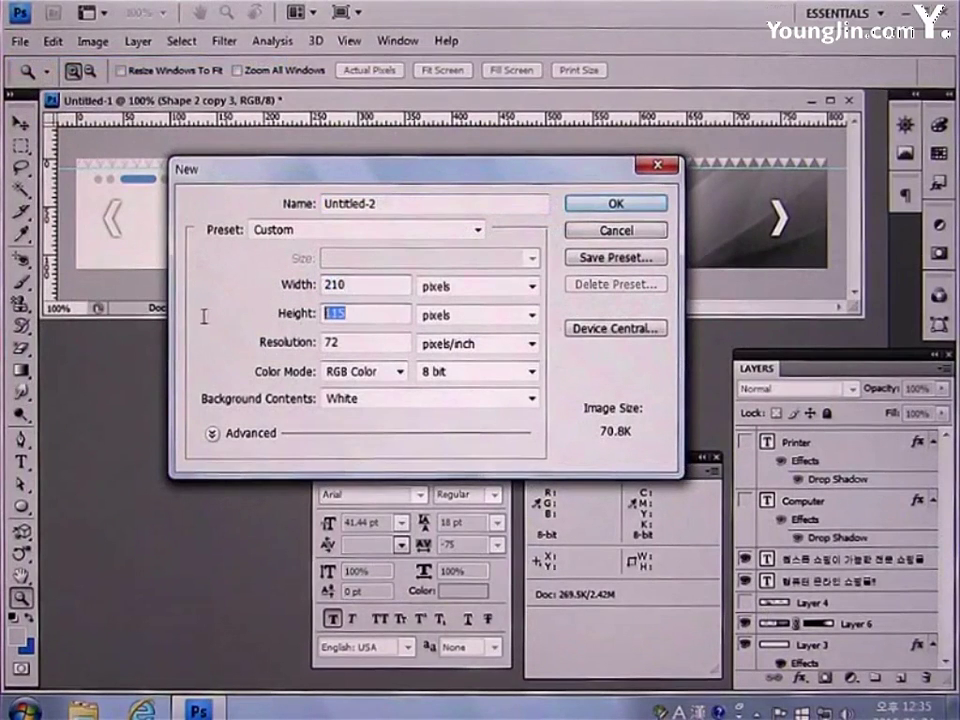
{"action": "type", "text": "110"}
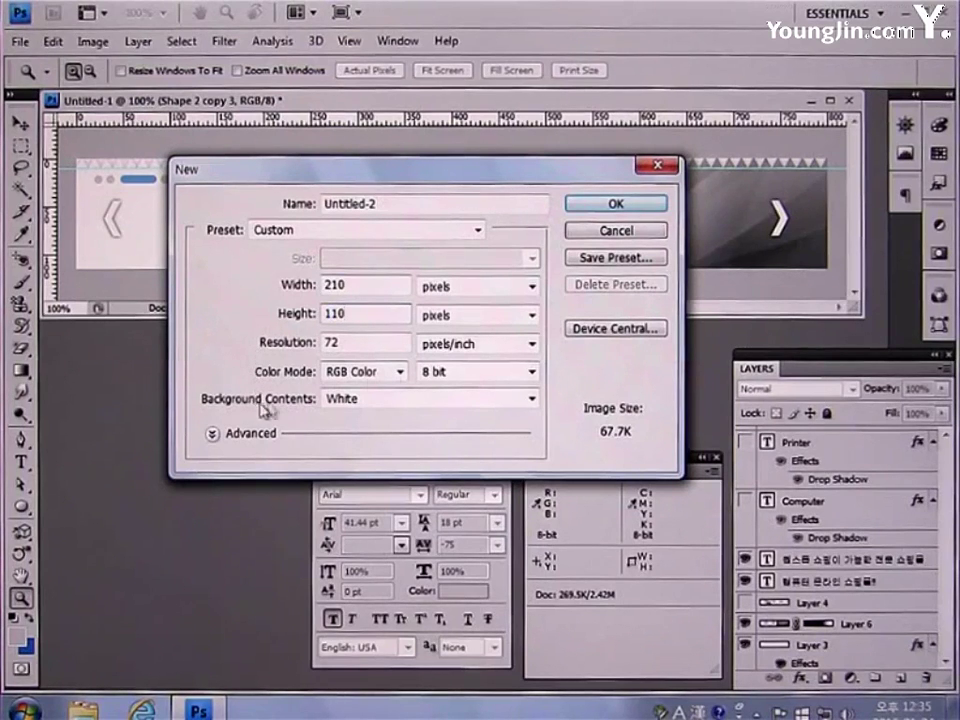
{"action": "left_click", "coordinate": [610, 204]}
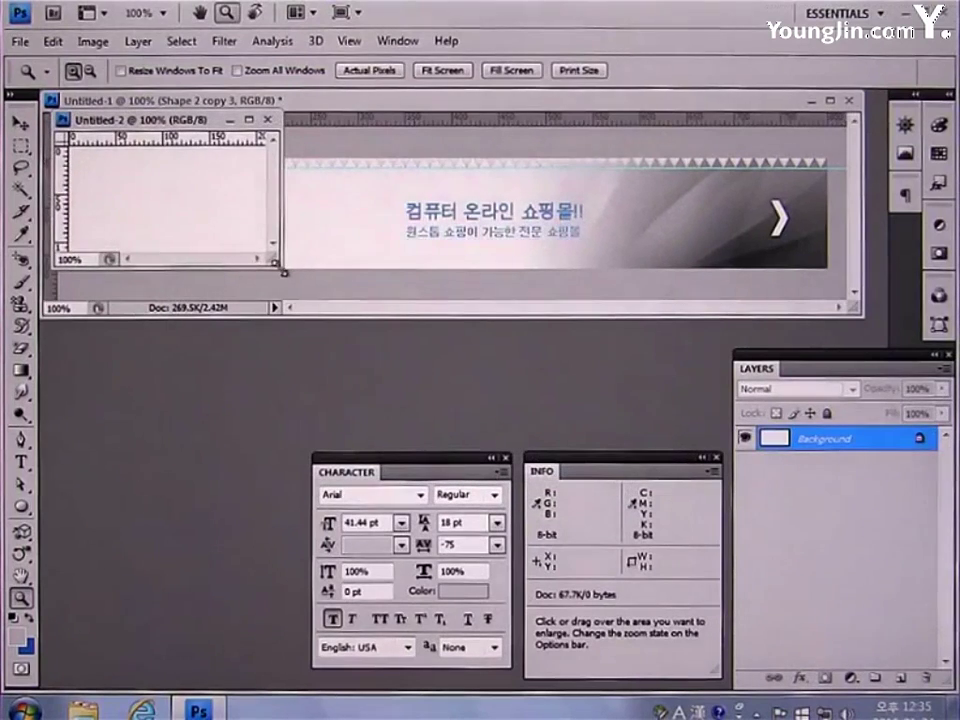
- Enlarge the new document's window, place it beneath the banner, and make the banner document active
{"action": "left_click_drag", "start_coordinate": [283, 271], "coordinate": [350, 336]}
{"action": "left_click_drag", "start_coordinate": [246, 129], "coordinate": [236, 347]}
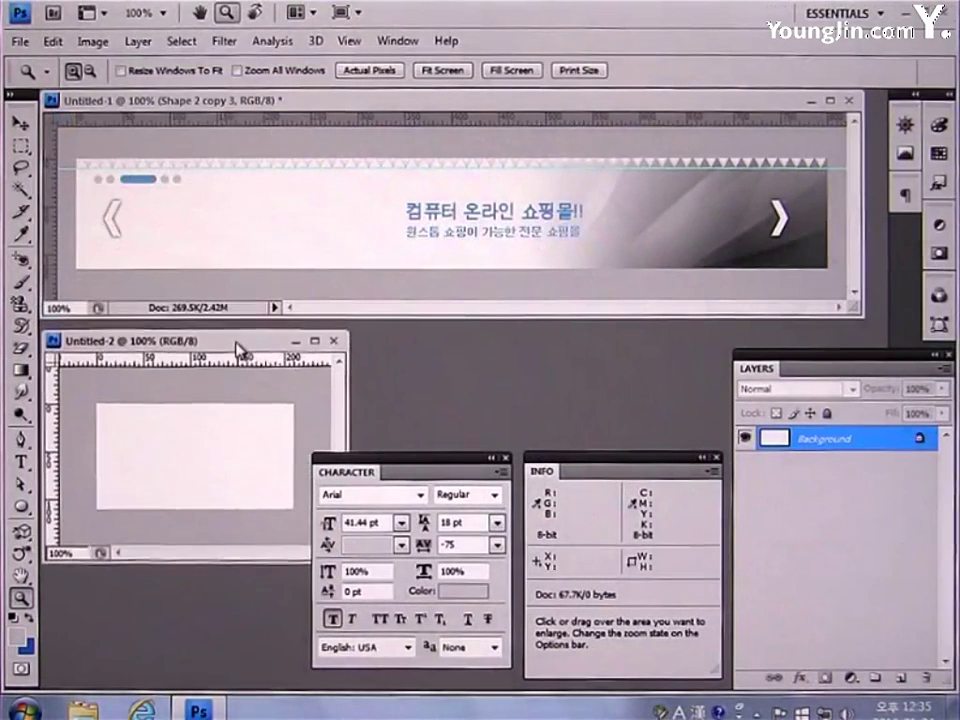
{"action": "left_click", "coordinate": [312, 297]}
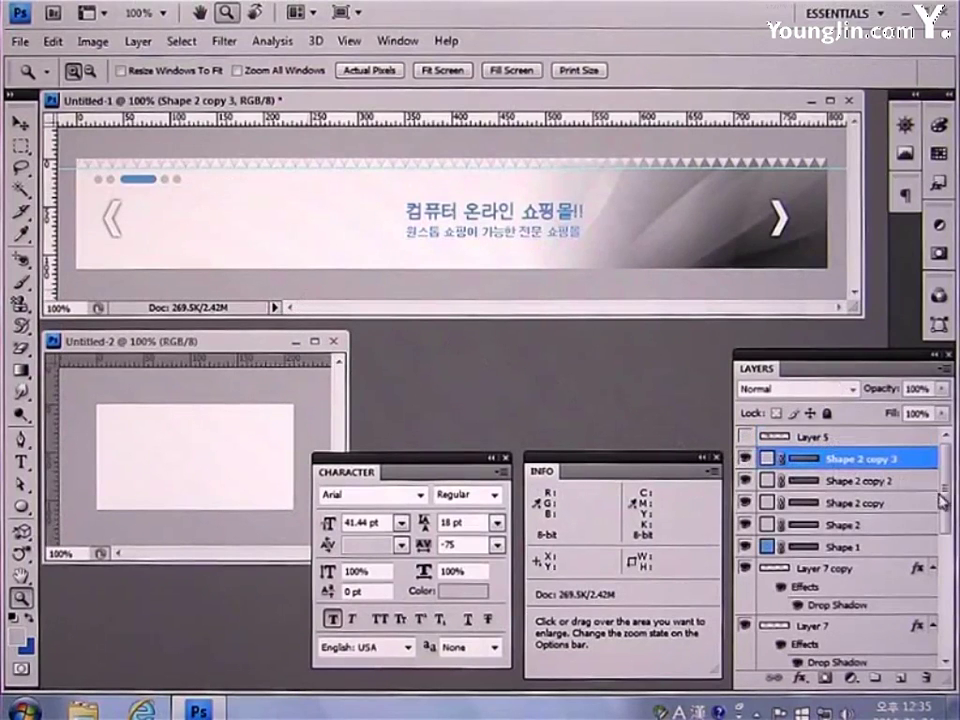
- Show the hidden Layer 5, Printer, Computer and Layer 4 layers in the banner document
{"action": "left_click", "coordinate": [744, 440]}
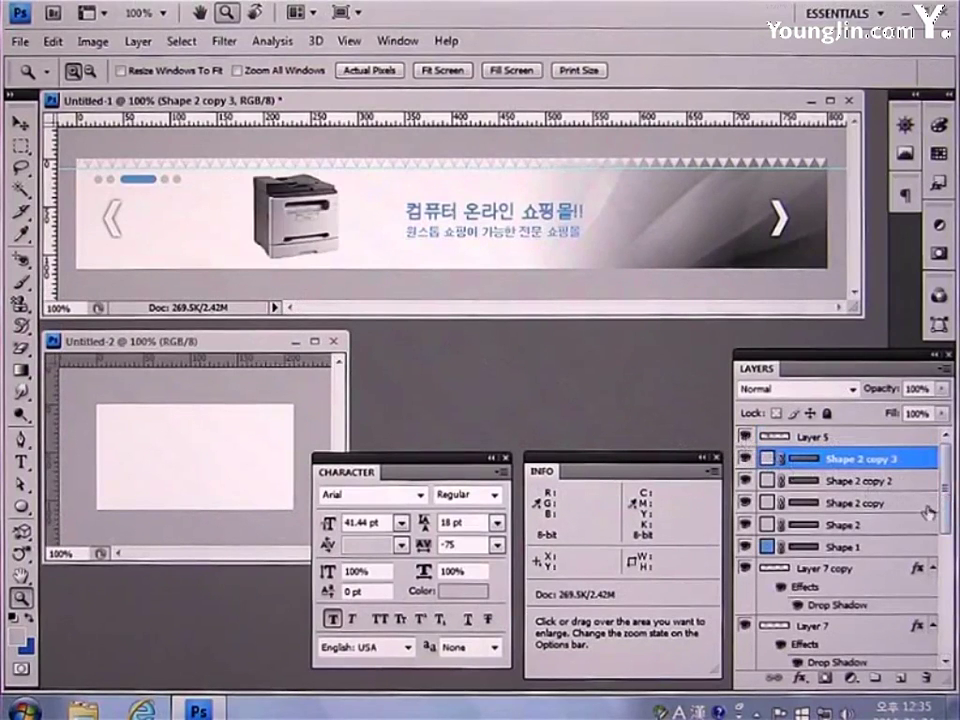
{"action": "scroll", "coordinate": [800, 543], "scroll_direction": "down", "scroll_amount": 3}
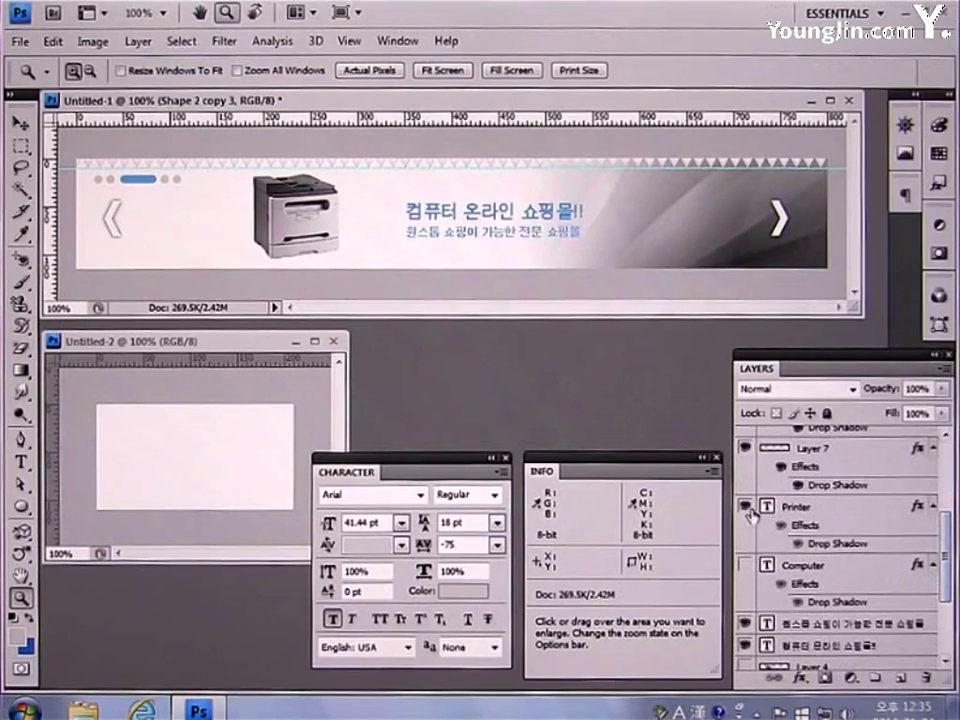
{"action": "left_click", "coordinate": [744, 507]}
{"action": "left_click", "coordinate": [744, 566]}
{"action": "scroll", "coordinate": [945, 617], "scroll_direction": "down", "scroll_amount": 2}
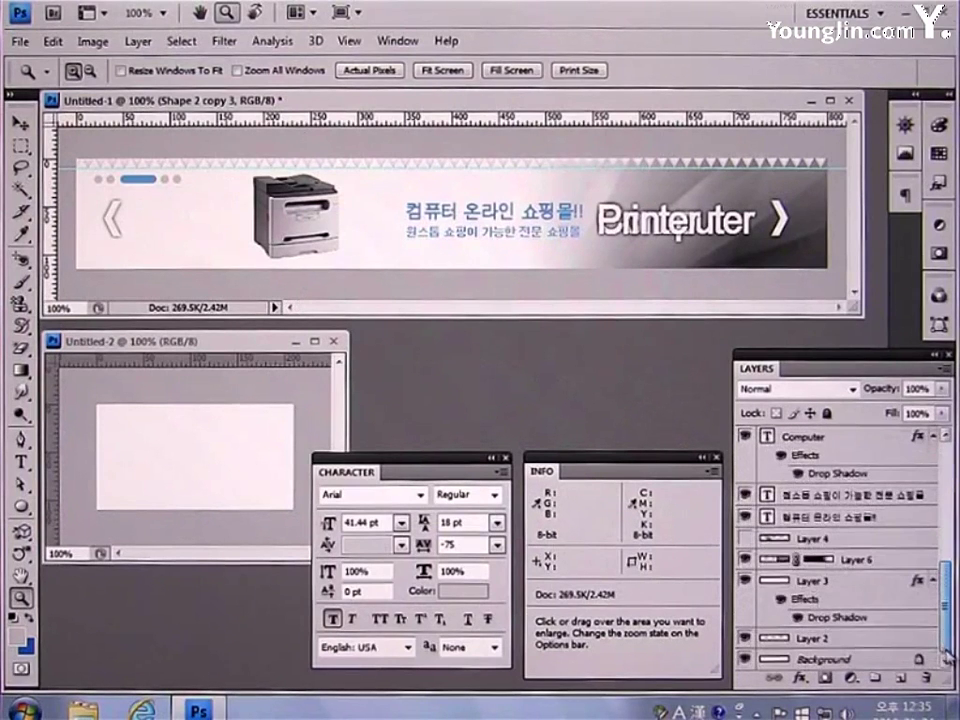
{"action": "left_click", "coordinate": [744, 538]}
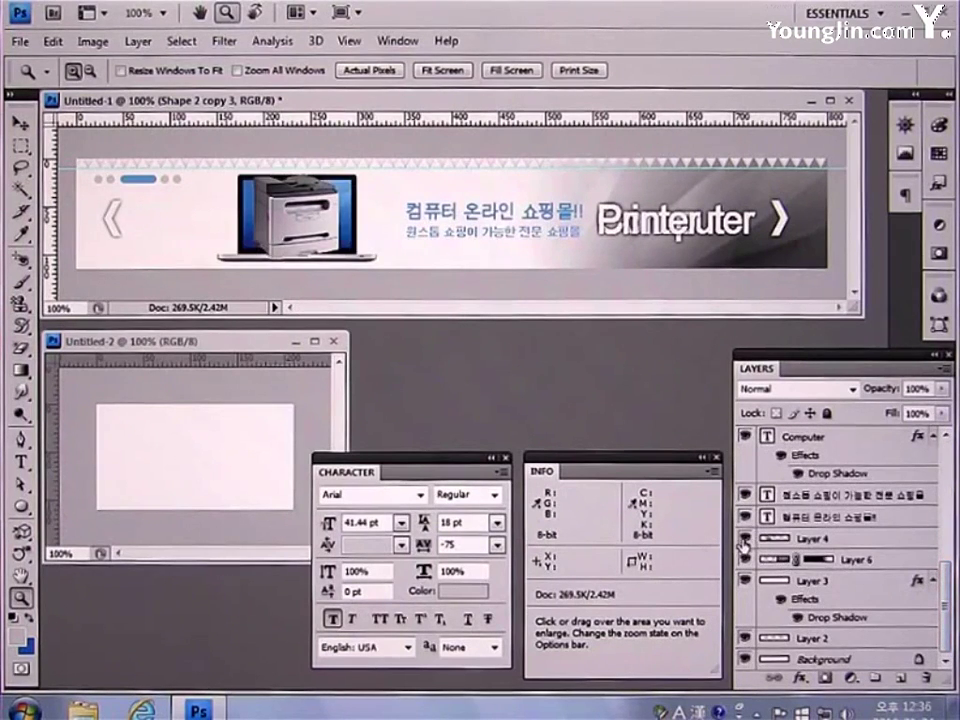
- Copy the laptop image on Layer 4 and the Computer text layer from the banner into the 210 × 110 px document
{"action": "left_click", "coordinate": [838, 543]}
{"action": "left_click_drag", "start_coordinate": [887, 543], "coordinate": [251, 459]}
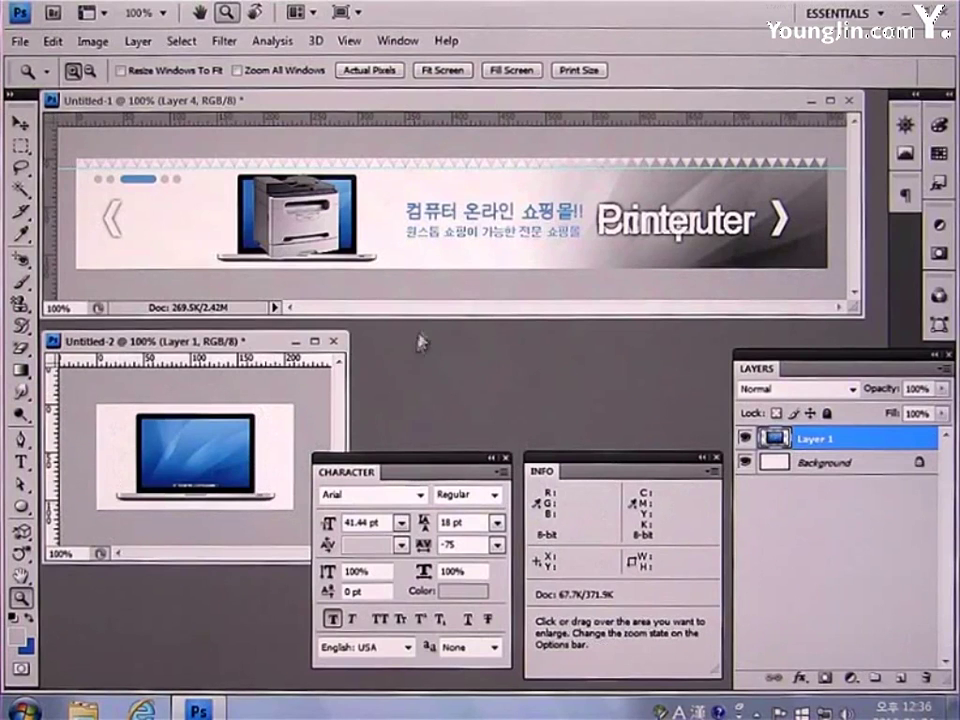
{"action": "left_click", "coordinate": [437, 291]}
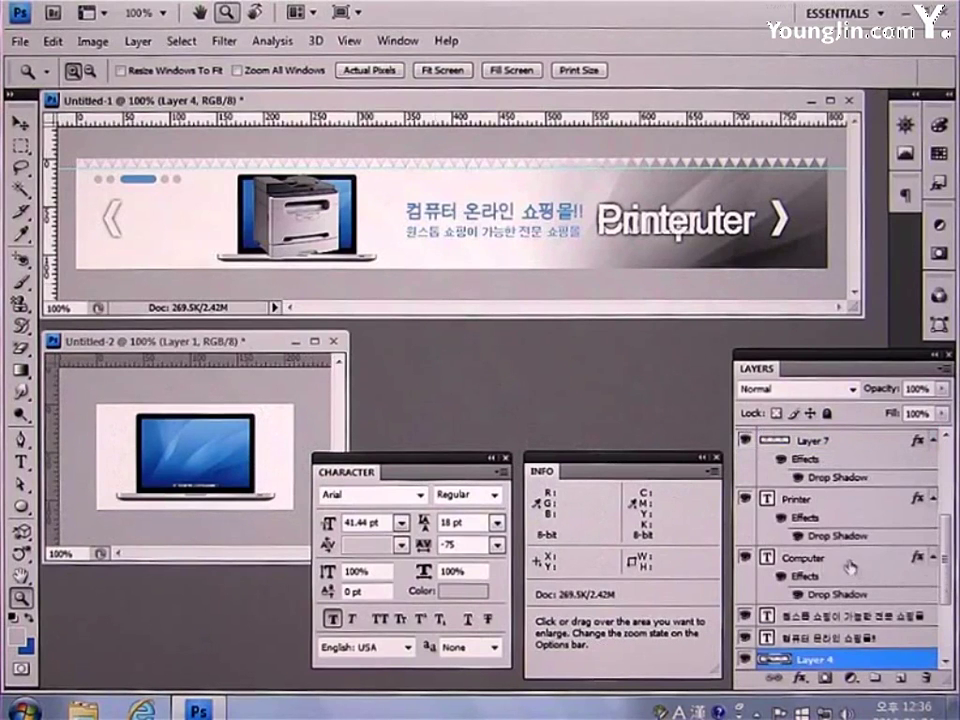
{"action": "left_click", "coordinate": [812, 562]}
{"action": "left_click_drag", "start_coordinate": [810, 563], "coordinate": [188, 442]}
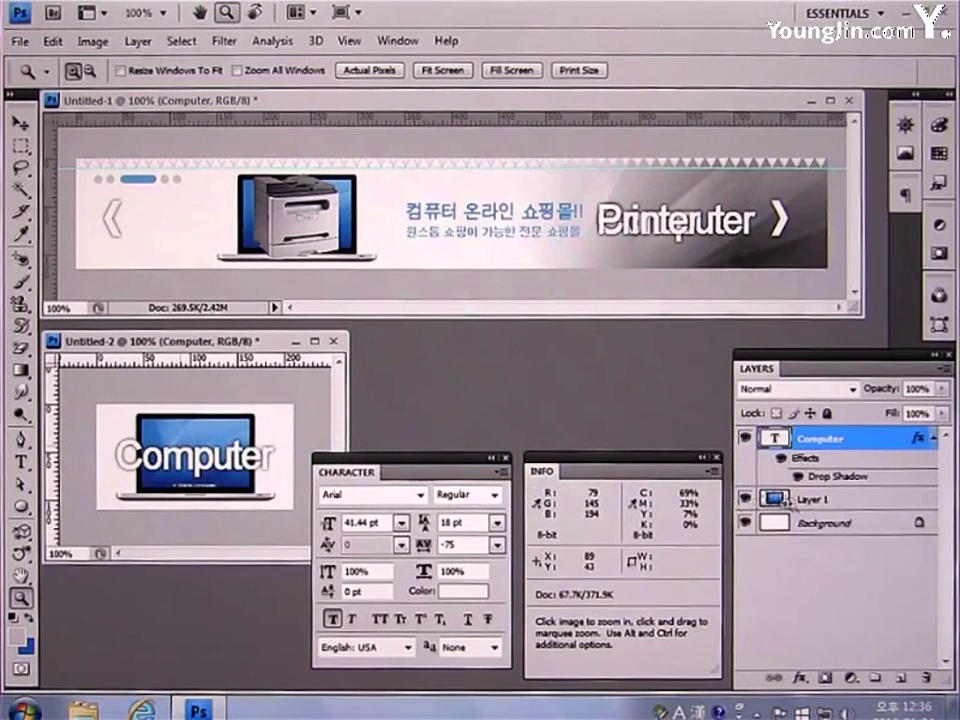
- Copy the printer image on Layer 5 and the Printer text layer from the banner into the 210 × 110 px document
{"action": "left_click", "coordinate": [768, 313]}
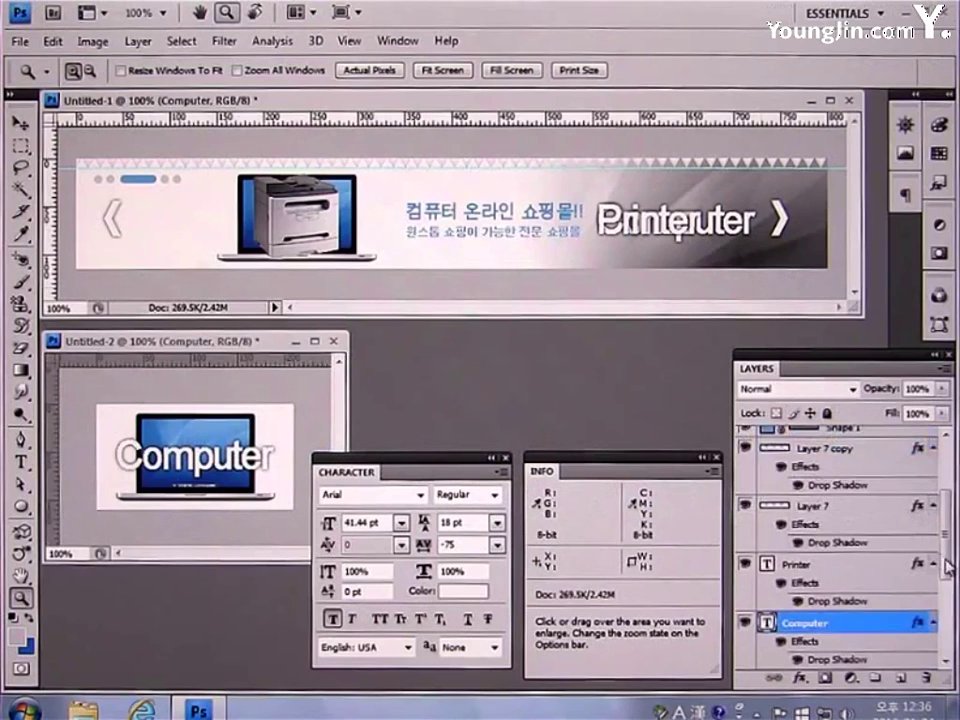
{"action": "scroll", "coordinate": [948, 567], "scroll_direction": "up", "scroll_amount": 10}
{"action": "left_click_drag", "start_coordinate": [905, 437], "coordinate": [262, 438]}
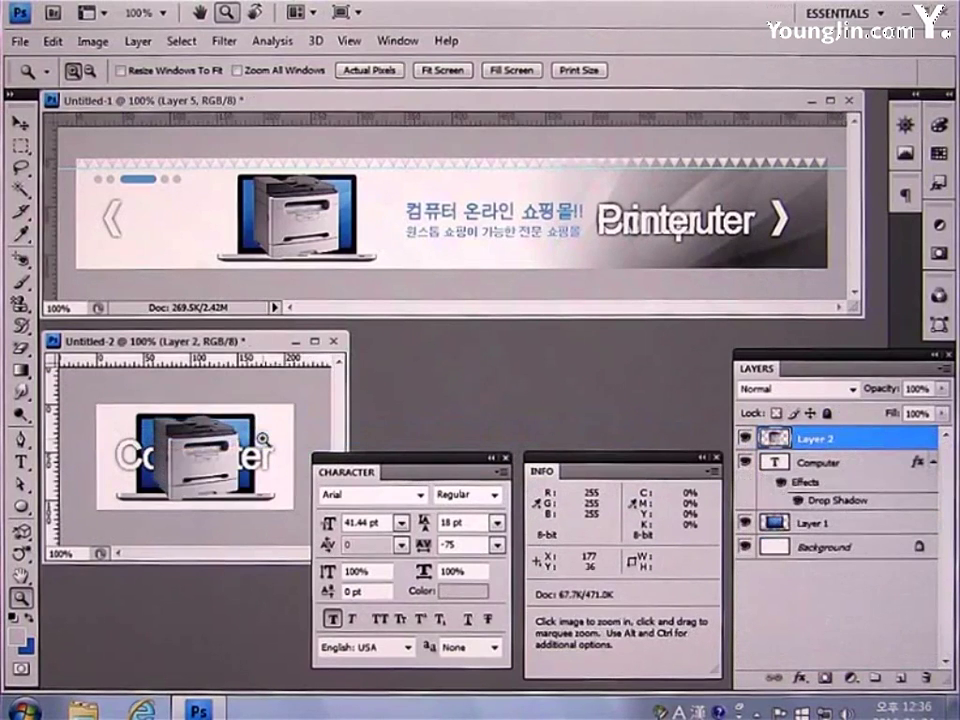
{"action": "left_click", "coordinate": [743, 275]}
{"action": "left_click_drag", "start_coordinate": [950, 485], "coordinate": [948, 558]}
{"action": "left_click_drag", "start_coordinate": [800, 542], "coordinate": [175, 455]}
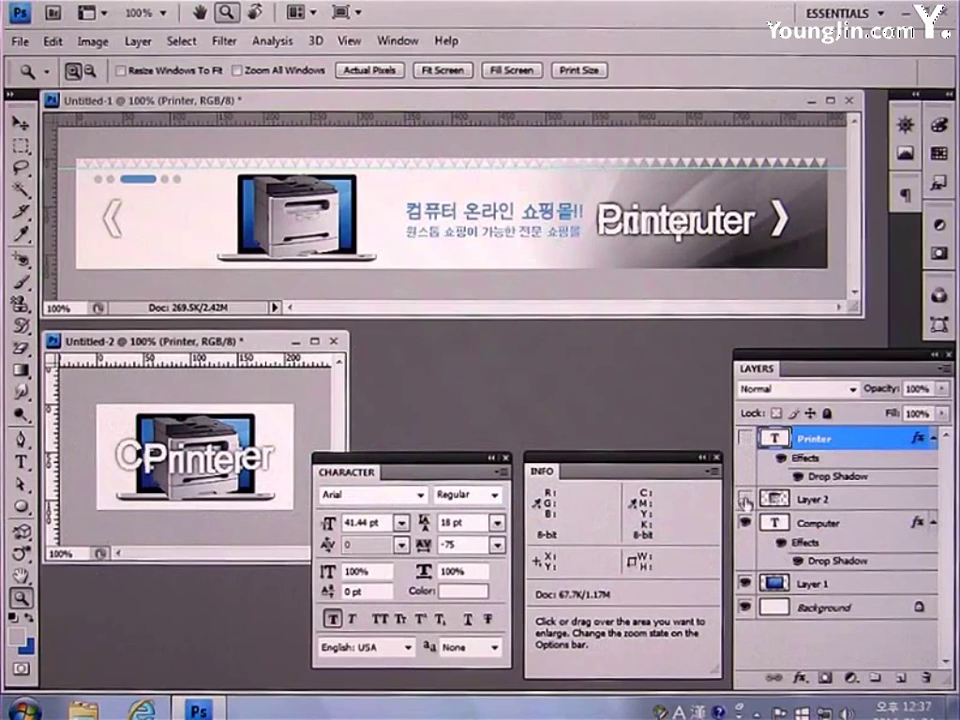
- Show only the laptop on Layer 1 and save it for the web as PNG-24, named fla_com_img, in the 작업 folder
{"action": "left_click_drag", "start_coordinate": [742, 583], "coordinate": [744, 608]}
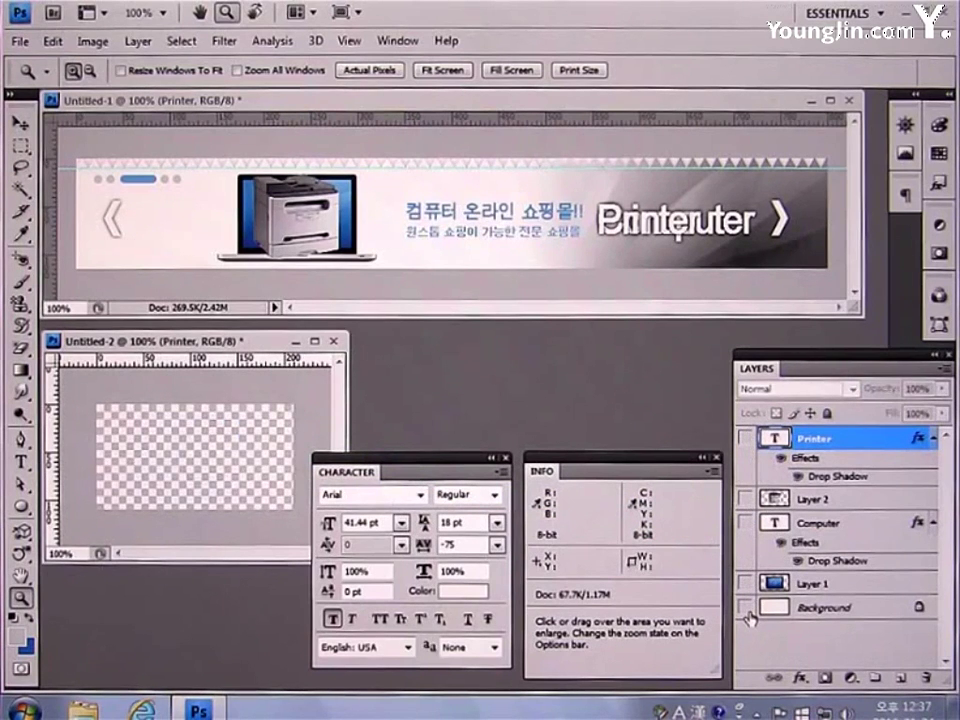
{"action": "left_click", "coordinate": [744, 584]}
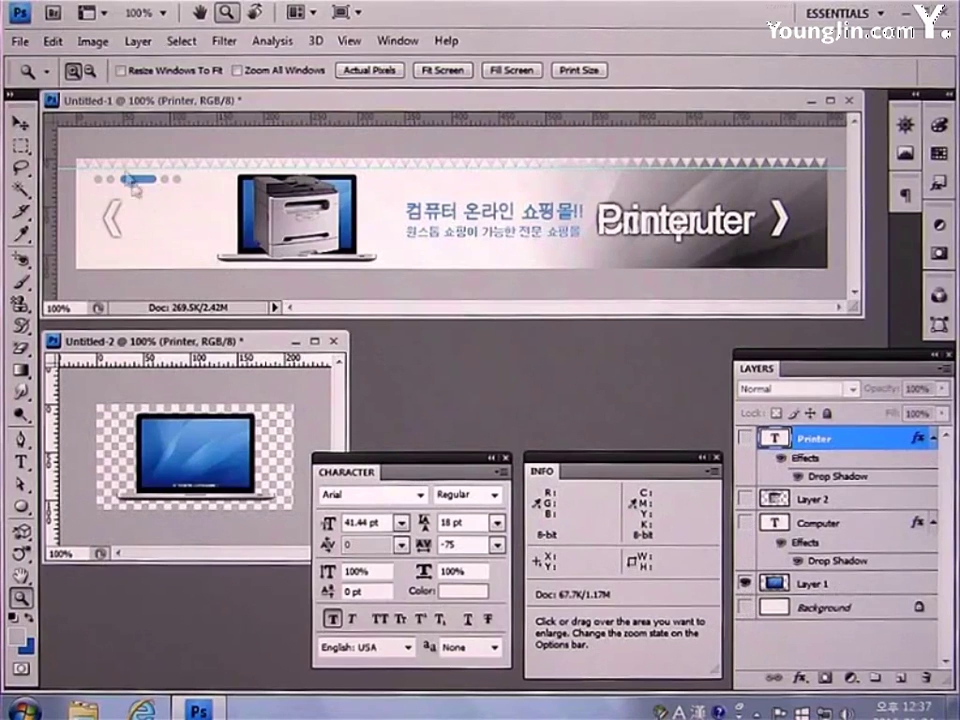
{"action": "left_click", "coordinate": [21, 45]}
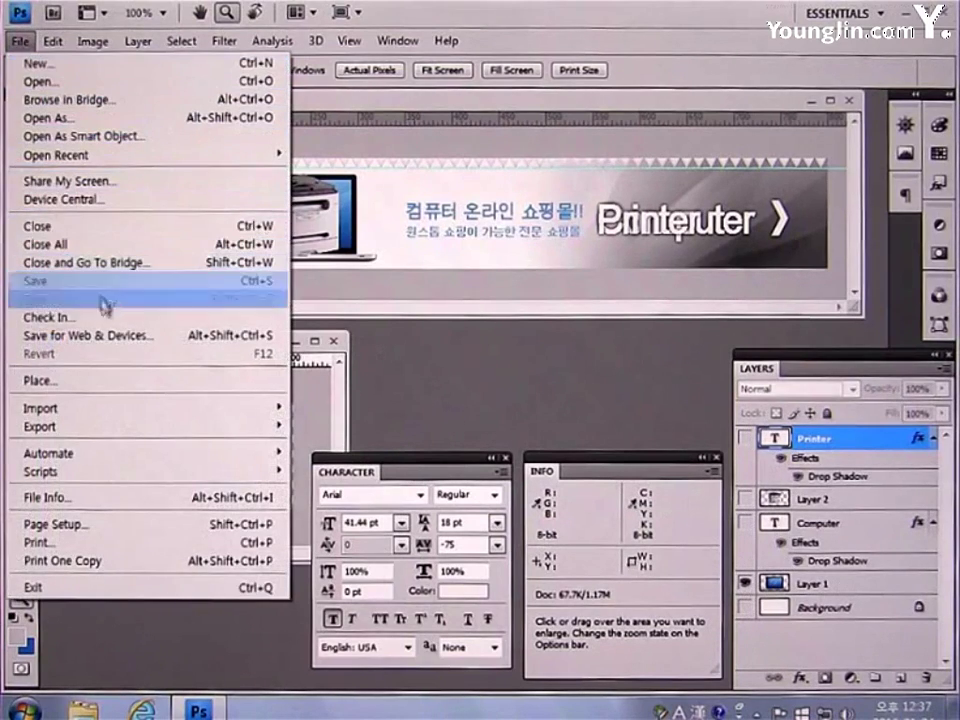
{"action": "left_click", "coordinate": [112, 340]}
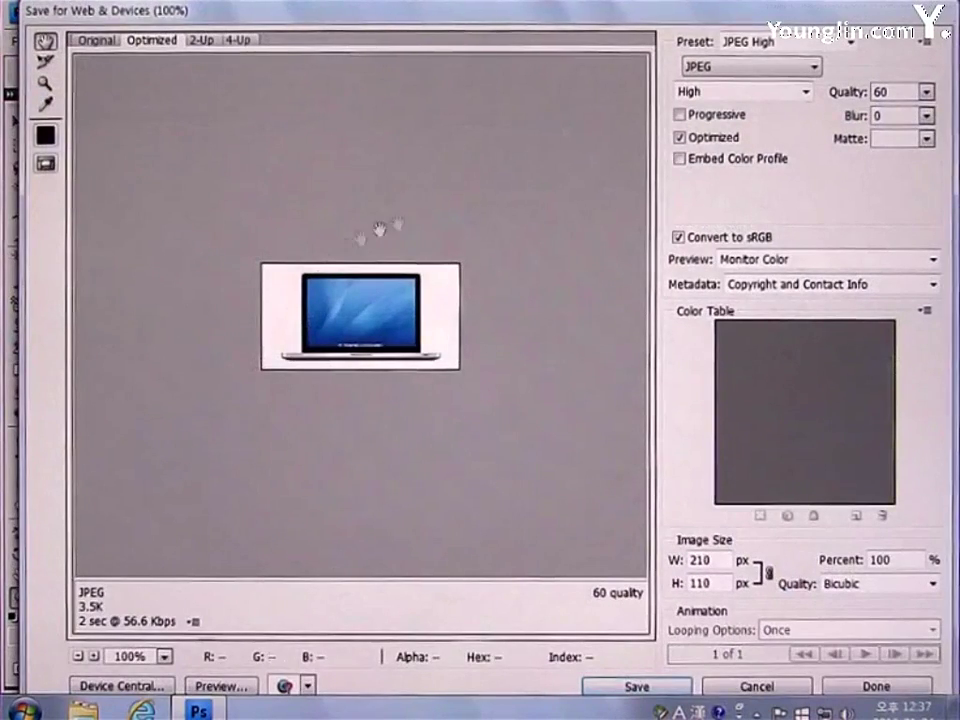
{"action": "left_click", "coordinate": [745, 67]}
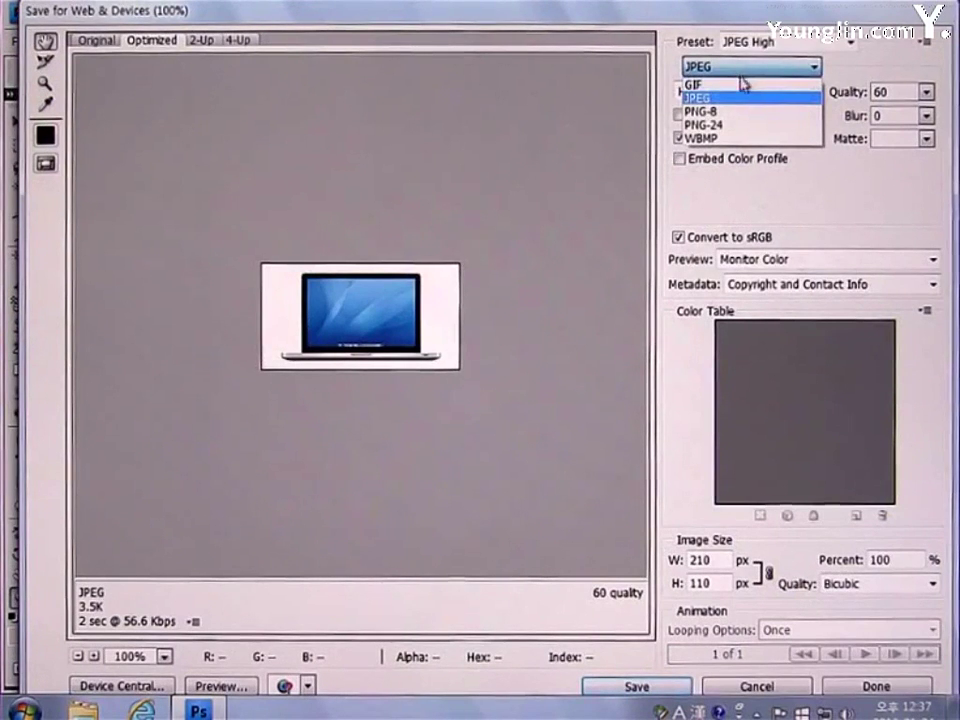
{"action": "left_click", "coordinate": [736, 125]}
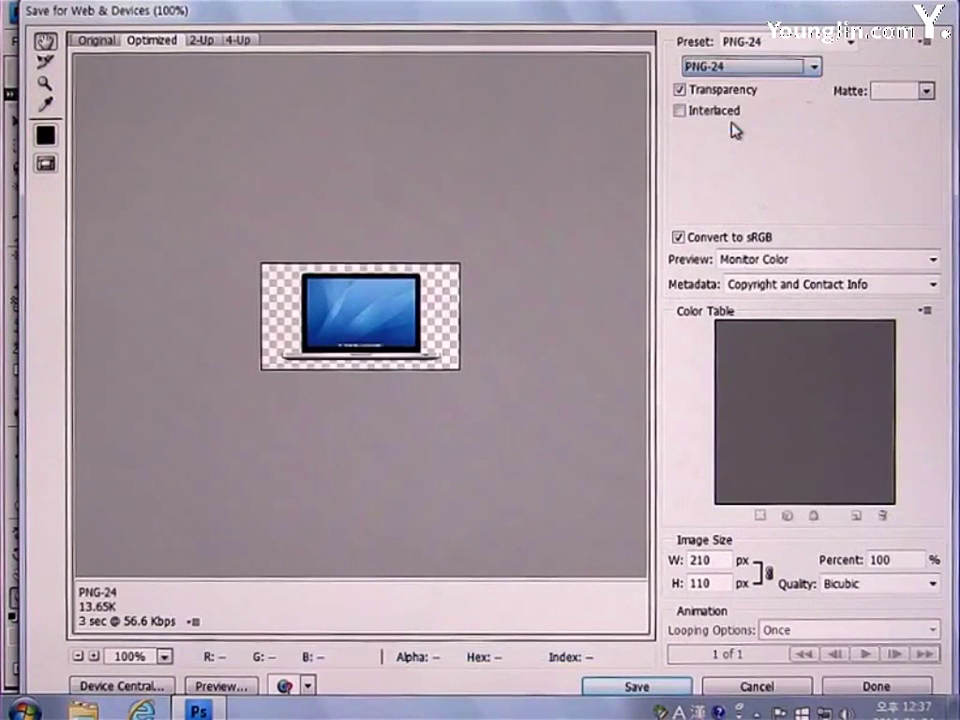
{"action": "left_click", "coordinate": [634, 688]}
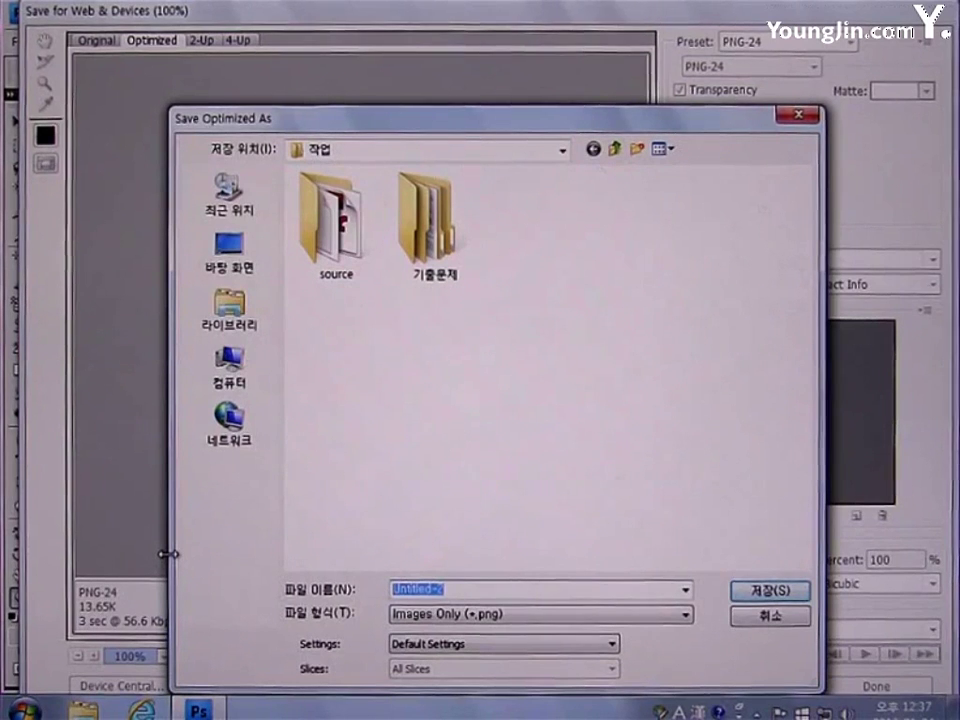
{"action": "type", "text": "fla"}
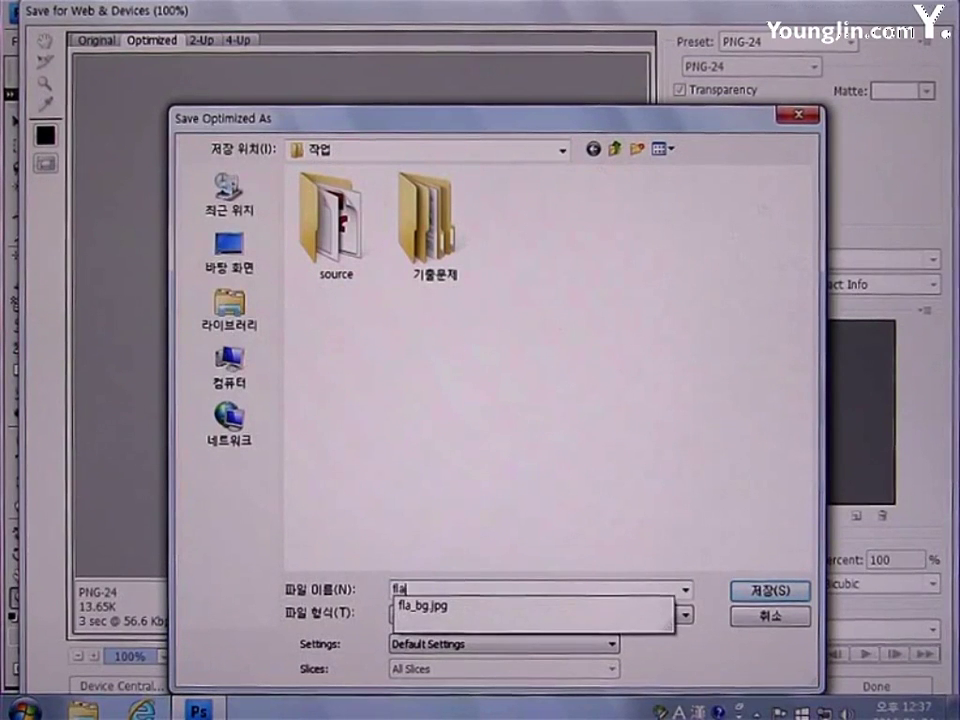
{"action": "type", "text": "_com_img"}
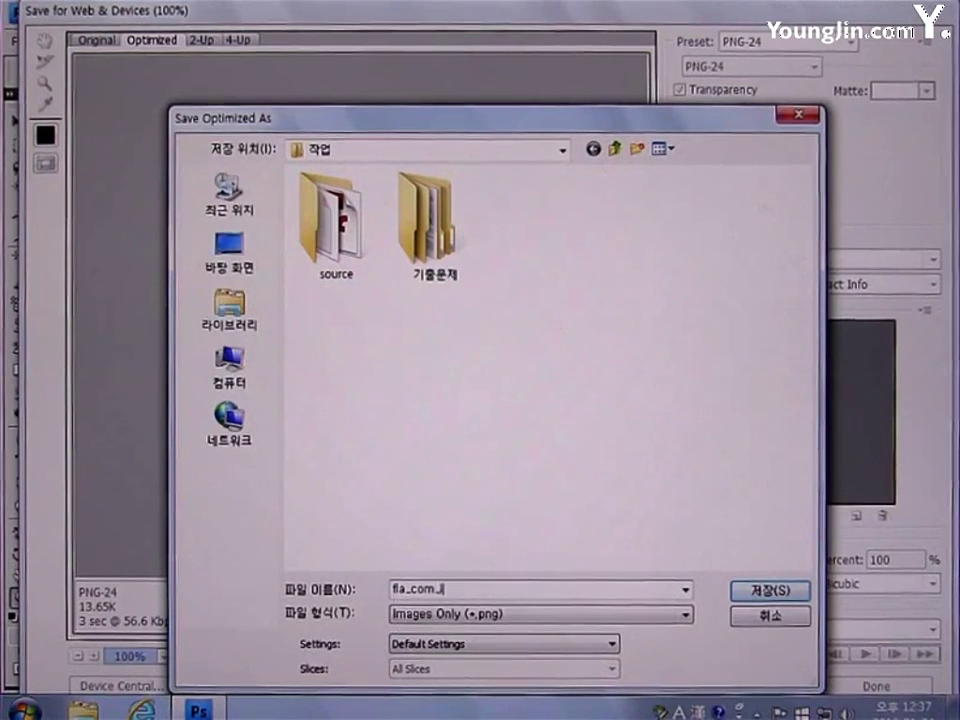
{"action": "left_click", "coordinate": [778, 592]}
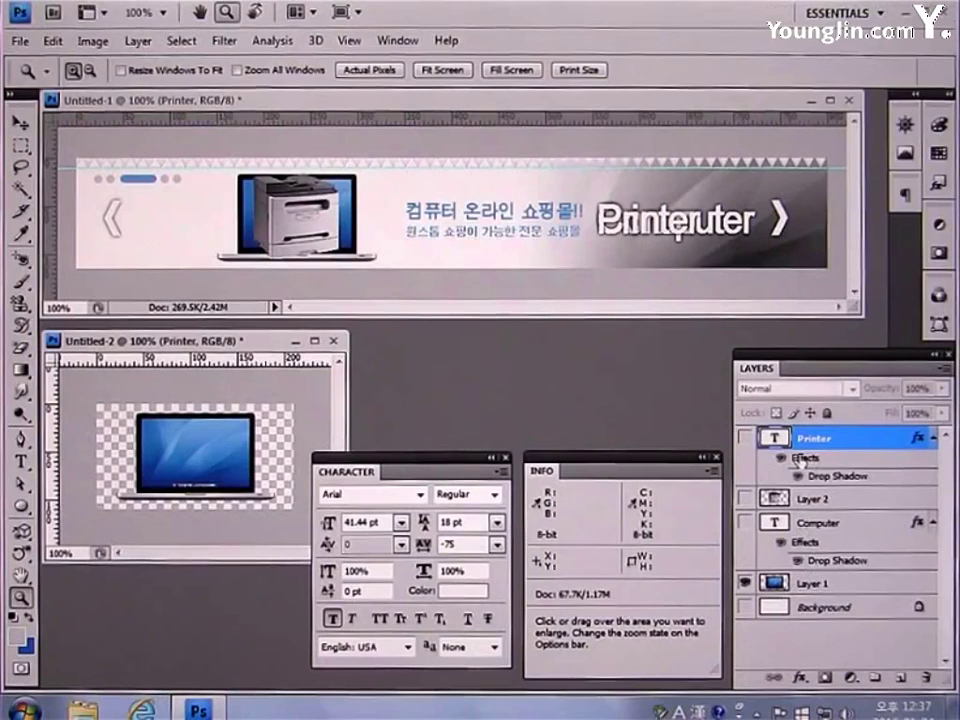
- Show only the Computer text layer and save it for the web as PNG-24, named fla_com_type, in the 작업 folder
{"action": "left_click", "coordinate": [745, 583]}
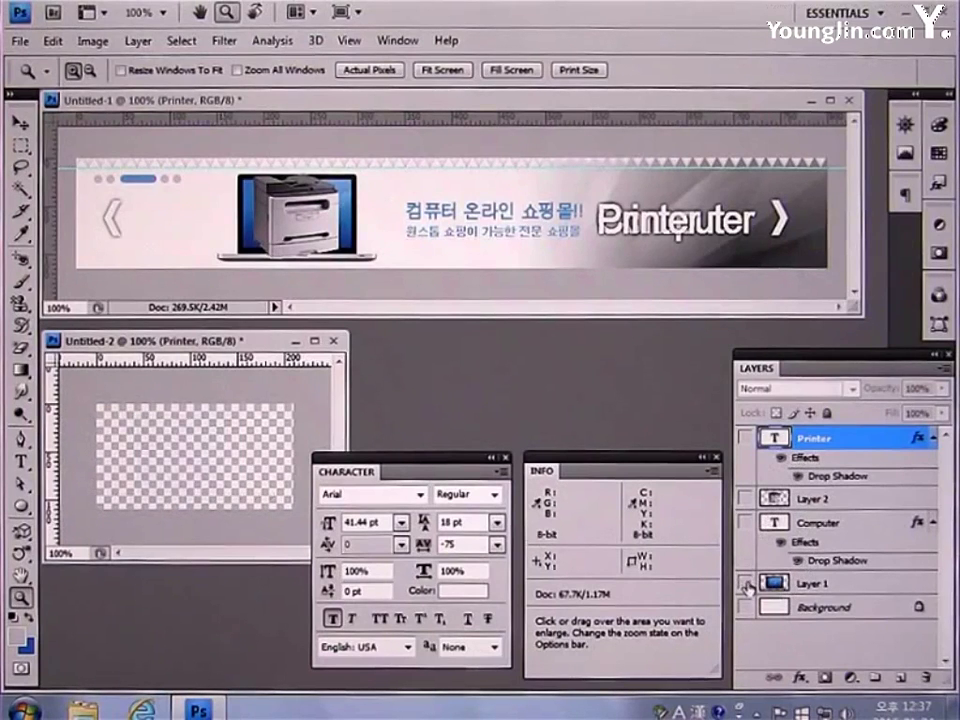
{"action": "left_click", "coordinate": [745, 522]}
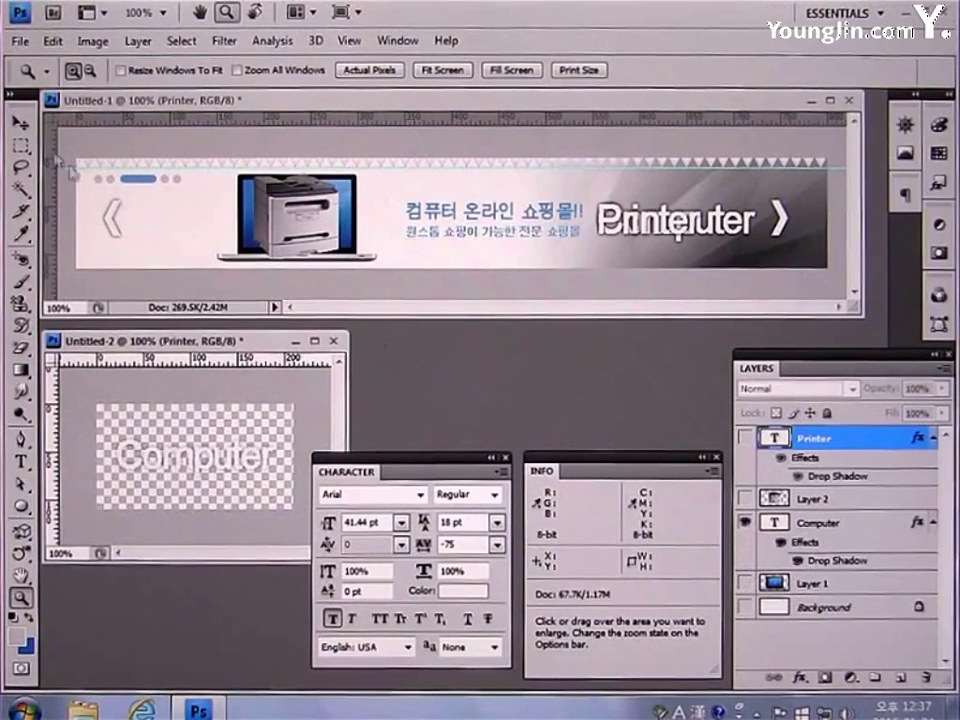
{"action": "left_click", "coordinate": [27, 38]}
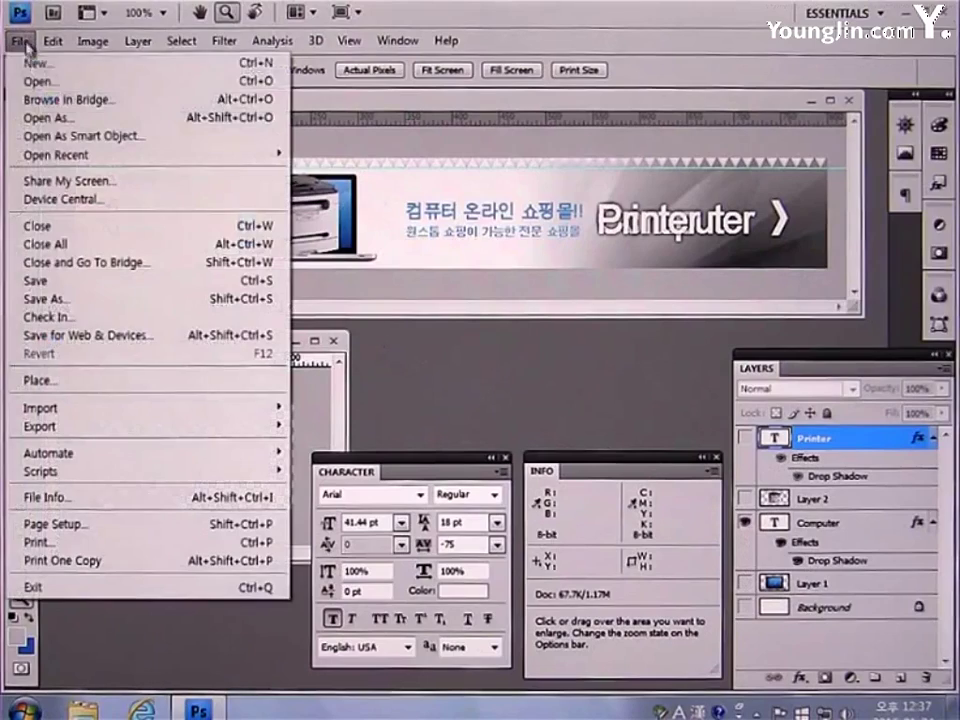
{"action": "left_click", "coordinate": [94, 336]}
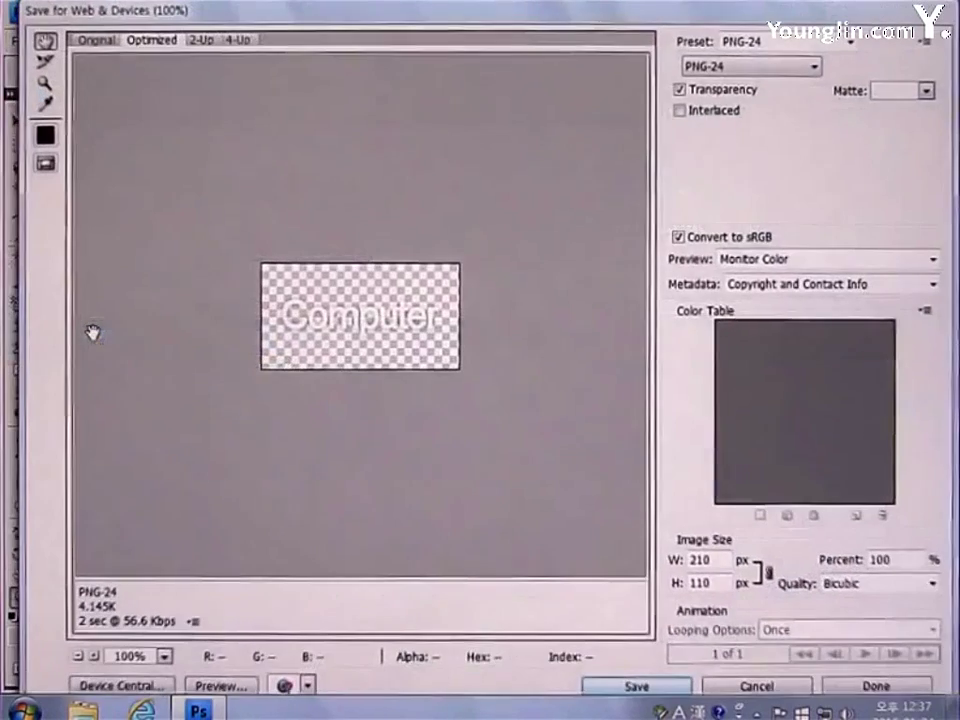
{"action": "left_click", "coordinate": [632, 685]}
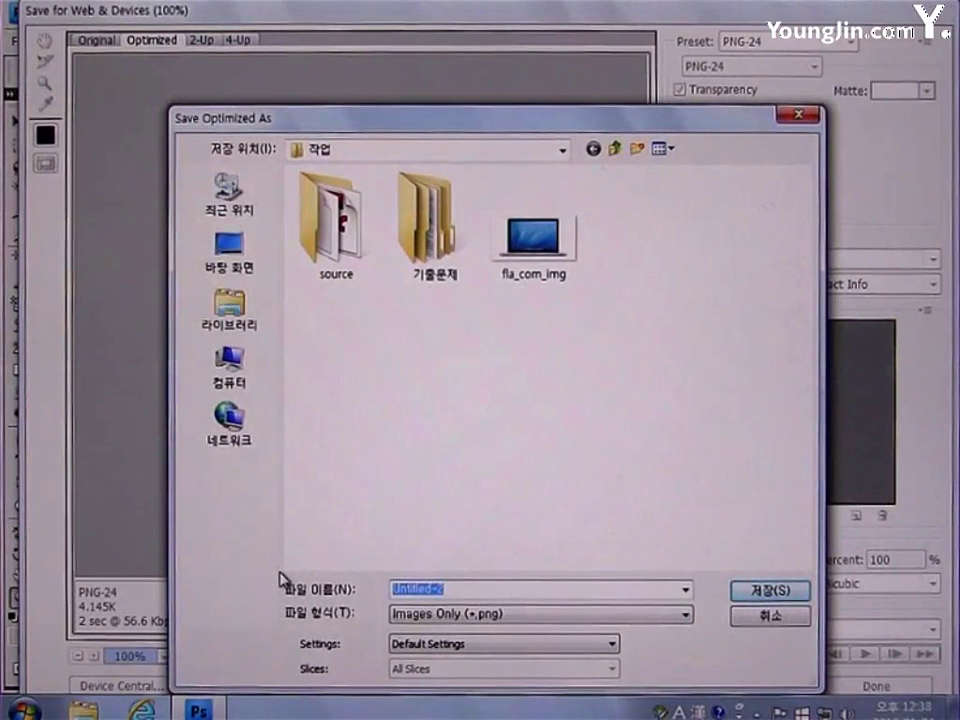
{"action": "type", "text": "fla"}
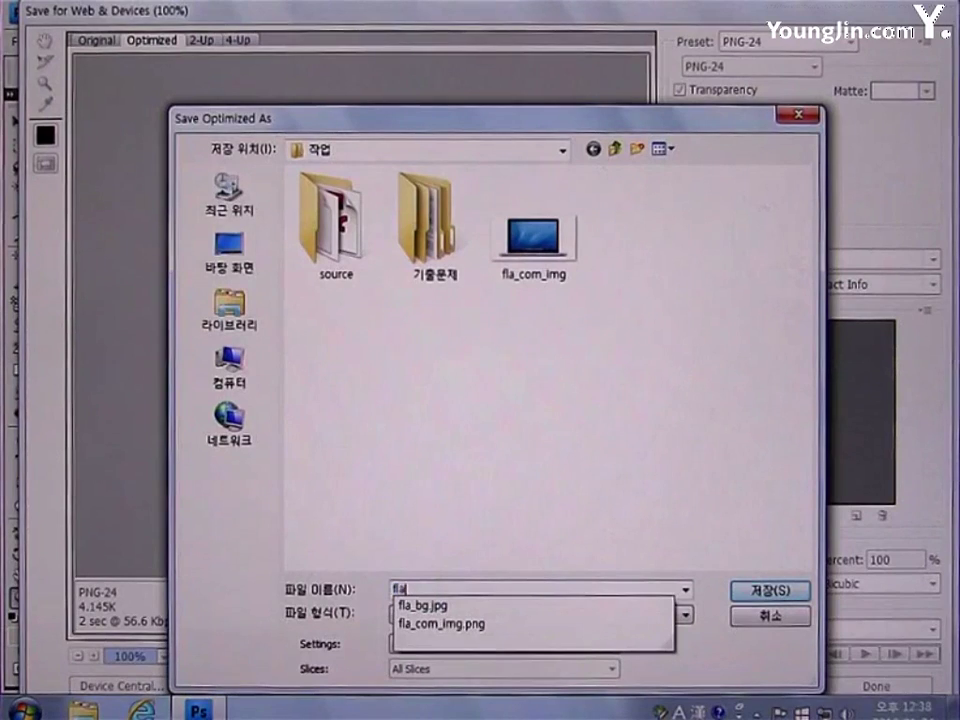
{"action": "type", "text": "_com_"}
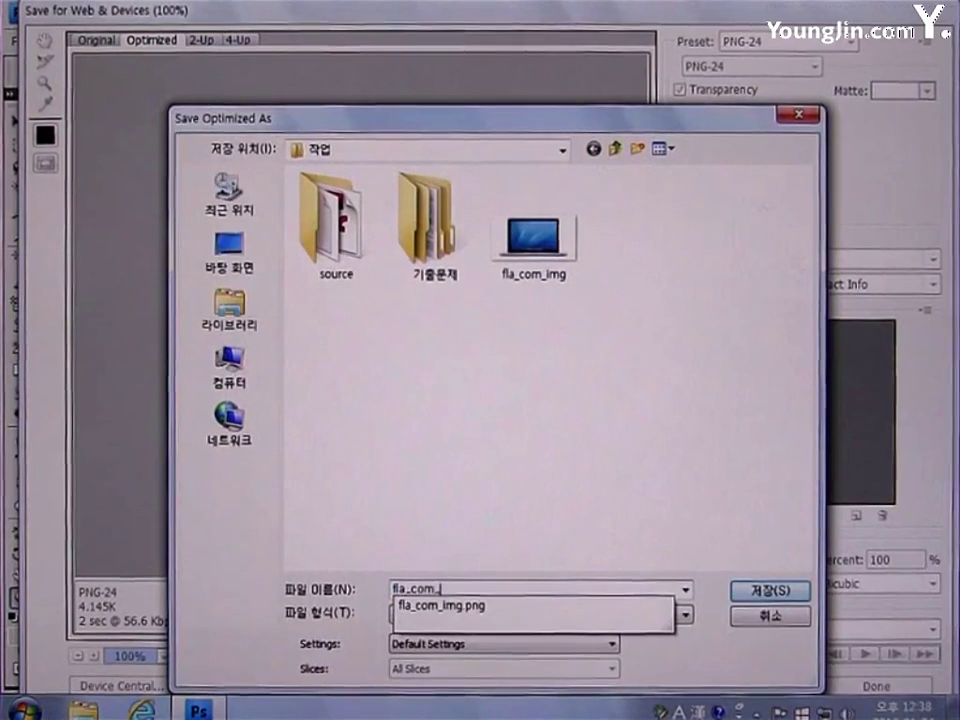
{"action": "type", "text": "type"}
{"action": "key", "text": "Return"}
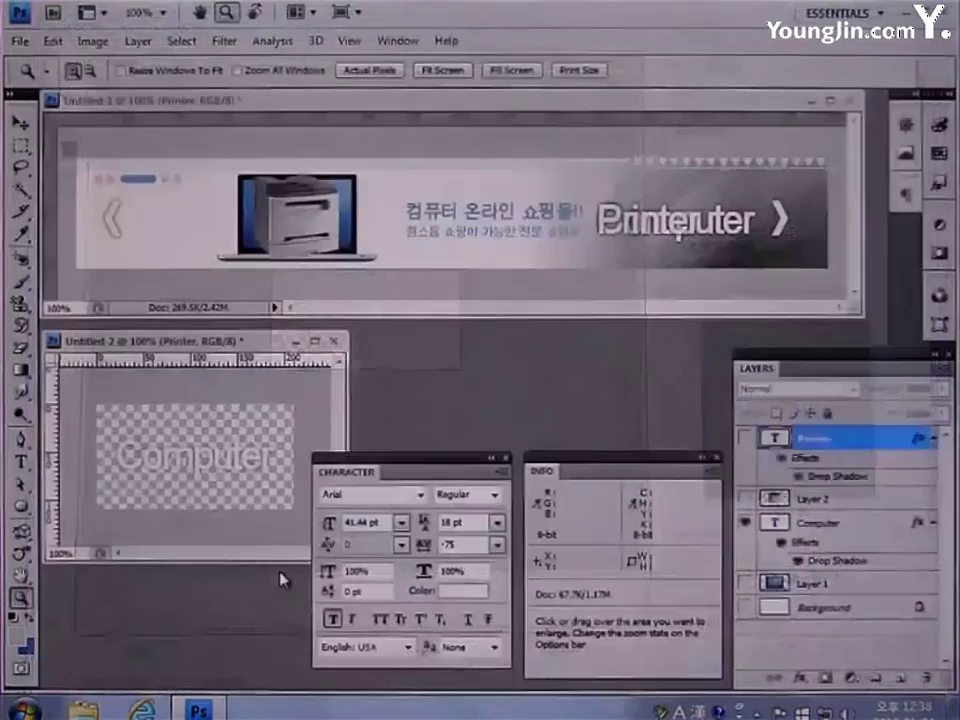
- Show only the printer on Layer 2 and save it for the web as PNG-24, named fla_pri_img, in the 작업 folder
{"action": "left_click", "coordinate": [745, 523]}
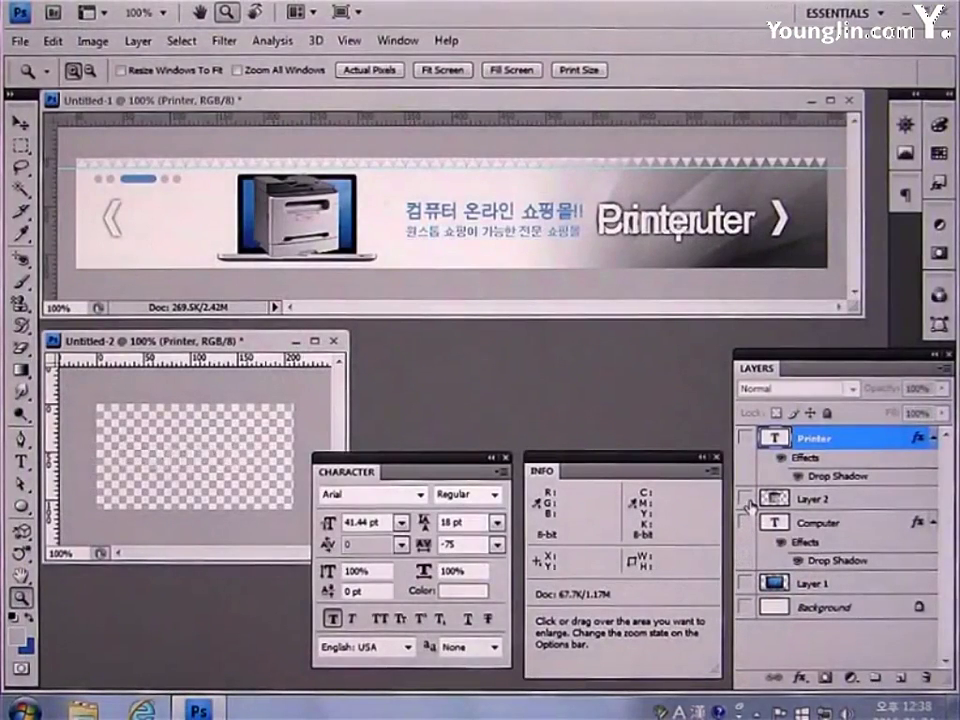
{"action": "left_click", "coordinate": [745, 498]}
{"action": "left_click", "coordinate": [19, 41]}
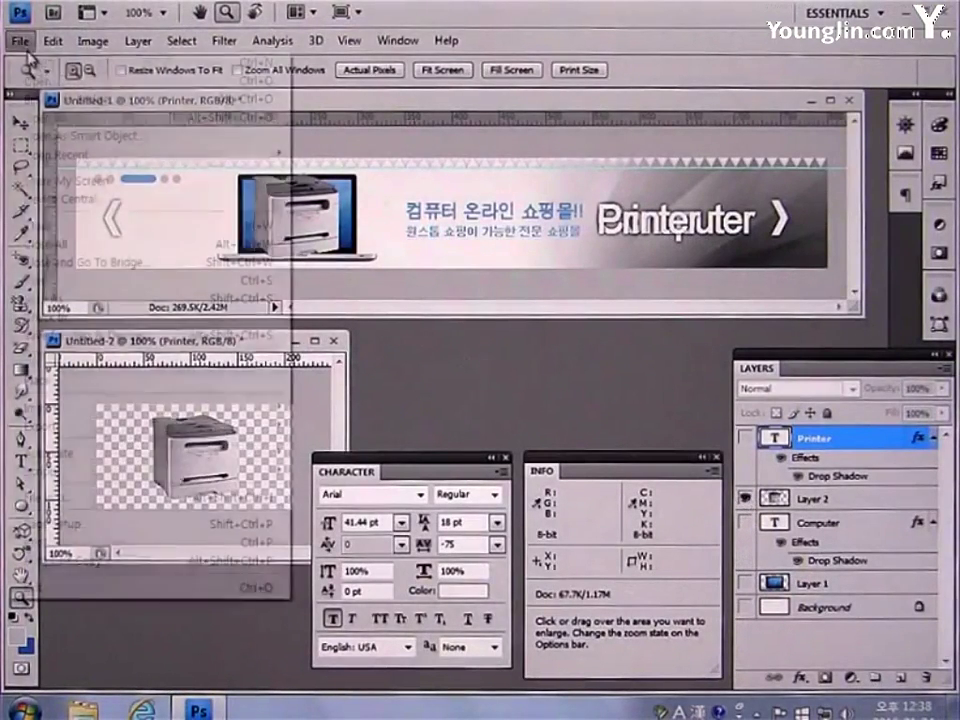
{"action": "left_click", "coordinate": [111, 338]}
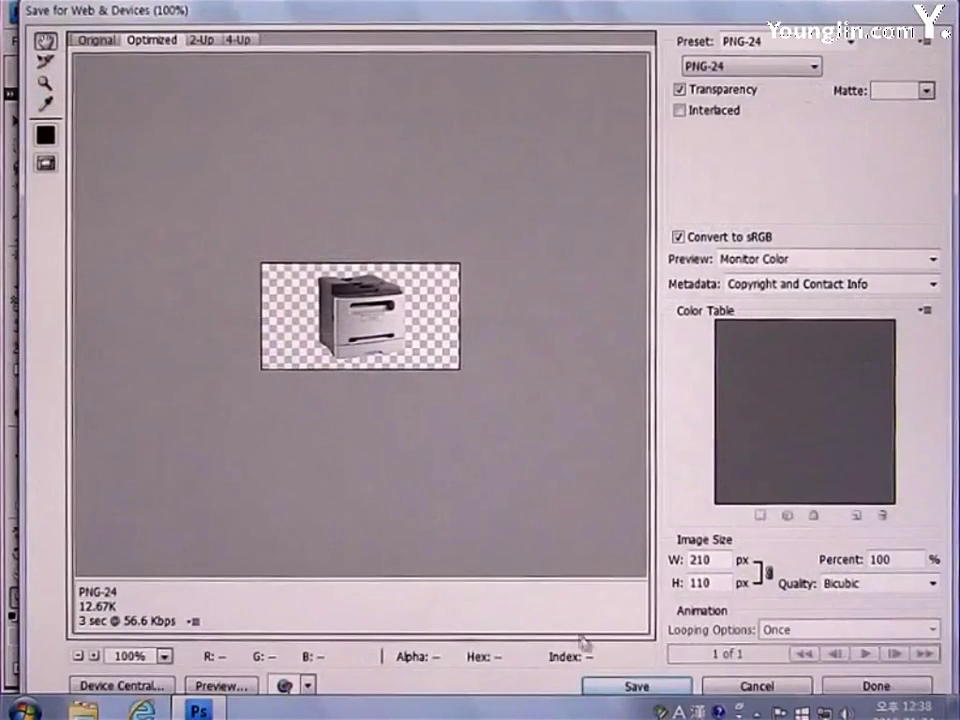
{"action": "left_click", "coordinate": [620, 685]}
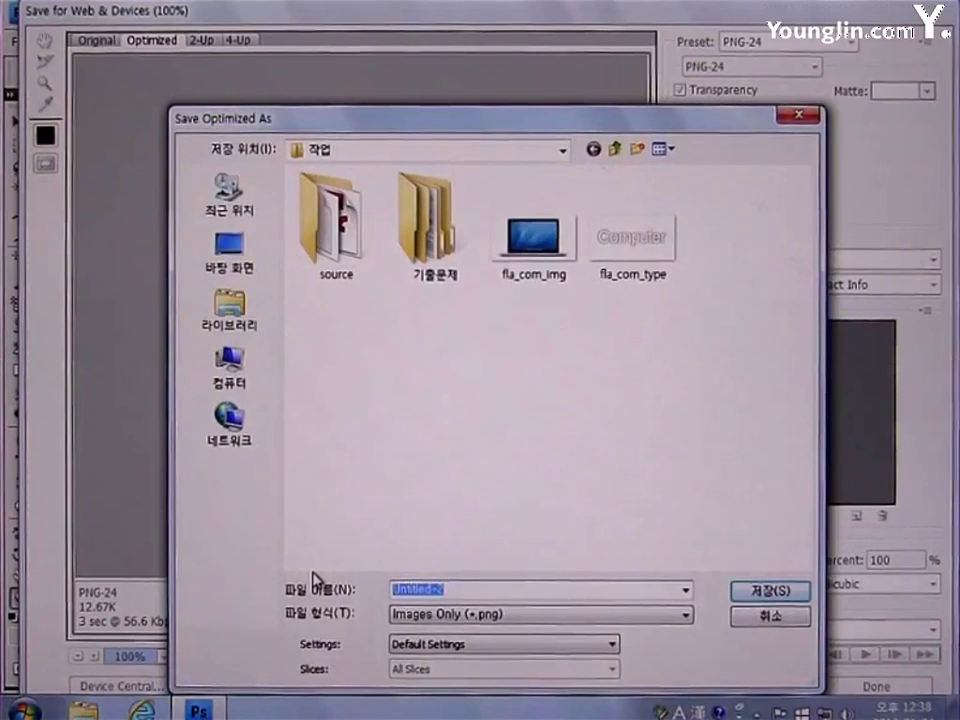
{"action": "type", "text": "fla_pri_img"}
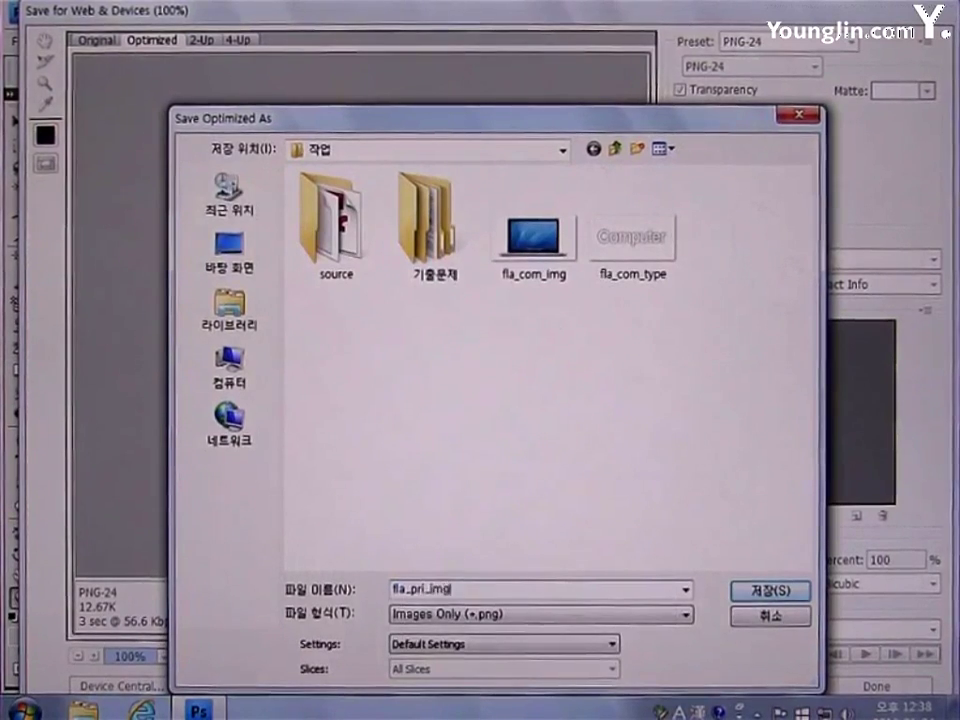
{"action": "key", "text": "Return"}
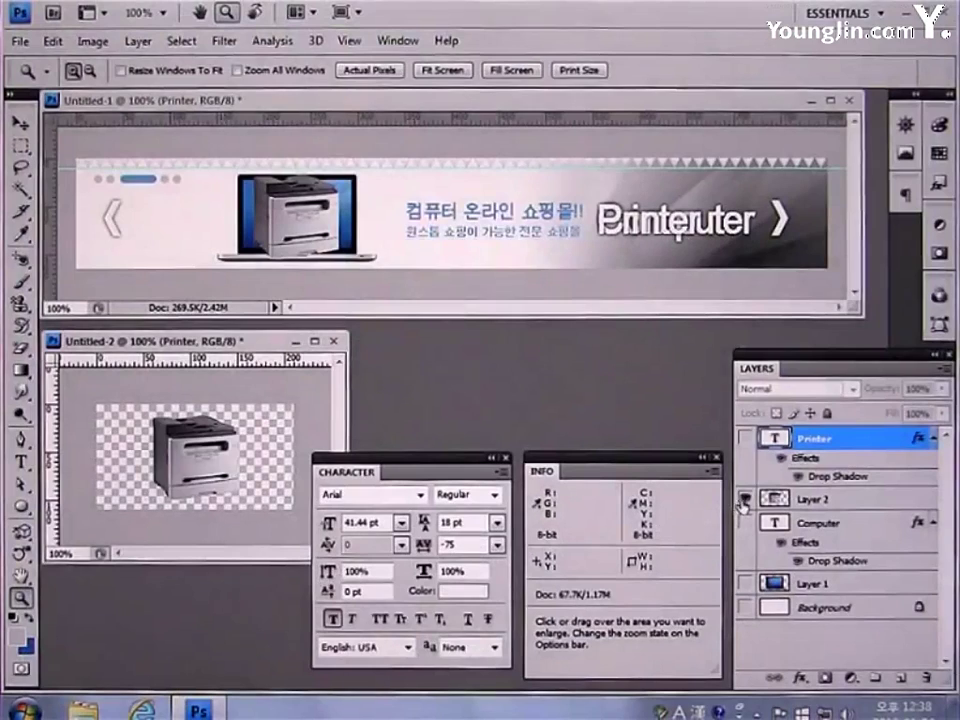
- Show only the Printer text layer and save it for the web as PNG-24, named fla_pri_type, in the 작업 folder
{"action": "left_click", "coordinate": [744, 498]}
{"action": "left_click", "coordinate": [745, 440]}
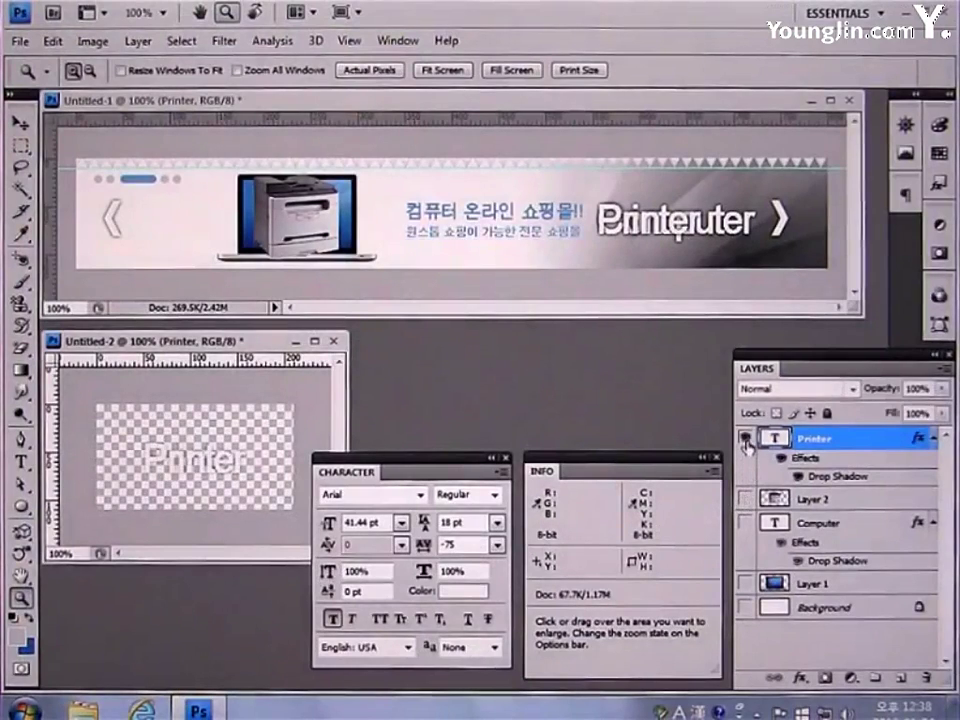
{"action": "left_click", "coordinate": [21, 44]}
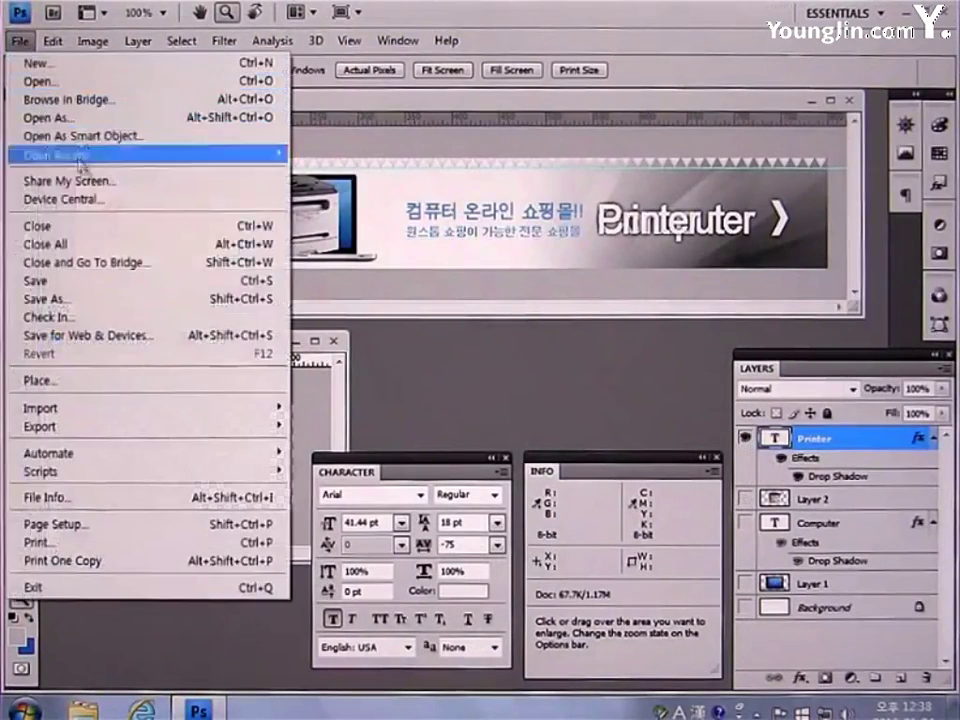
{"action": "left_click", "coordinate": [86, 336]}
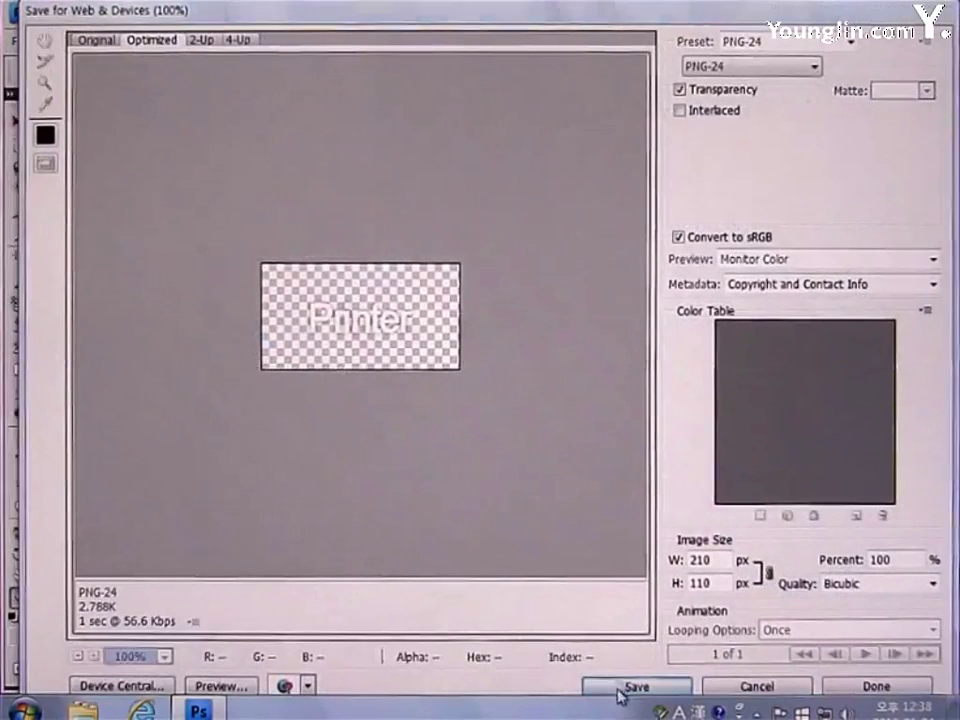
{"action": "left_click", "coordinate": [630, 686]}
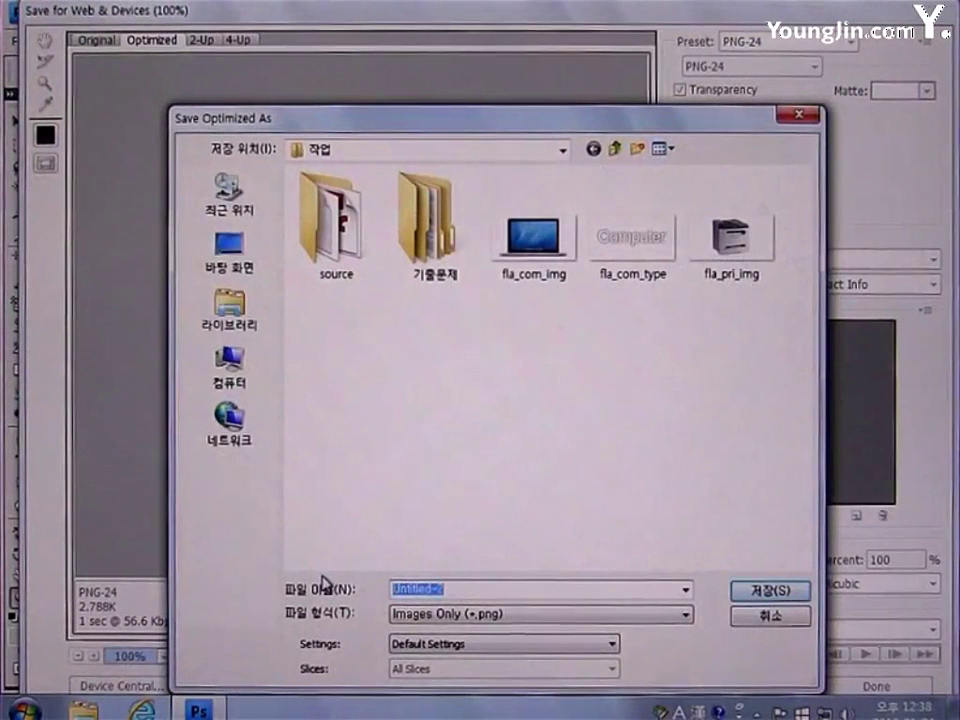
{"action": "type", "text": "f"}
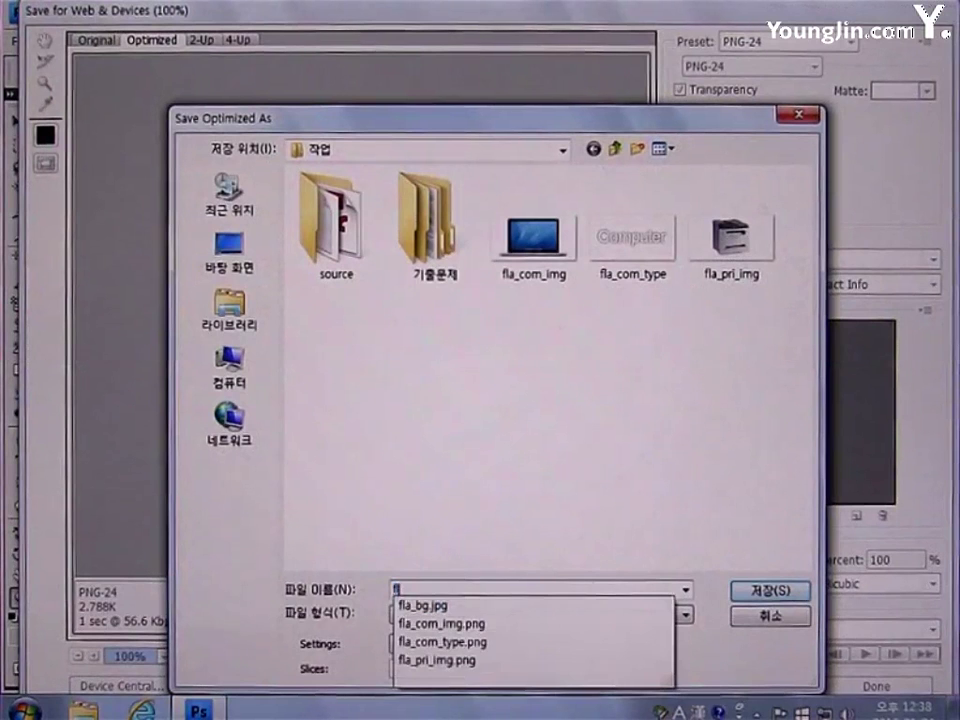
{"action": "type", "text": "la_pri"}
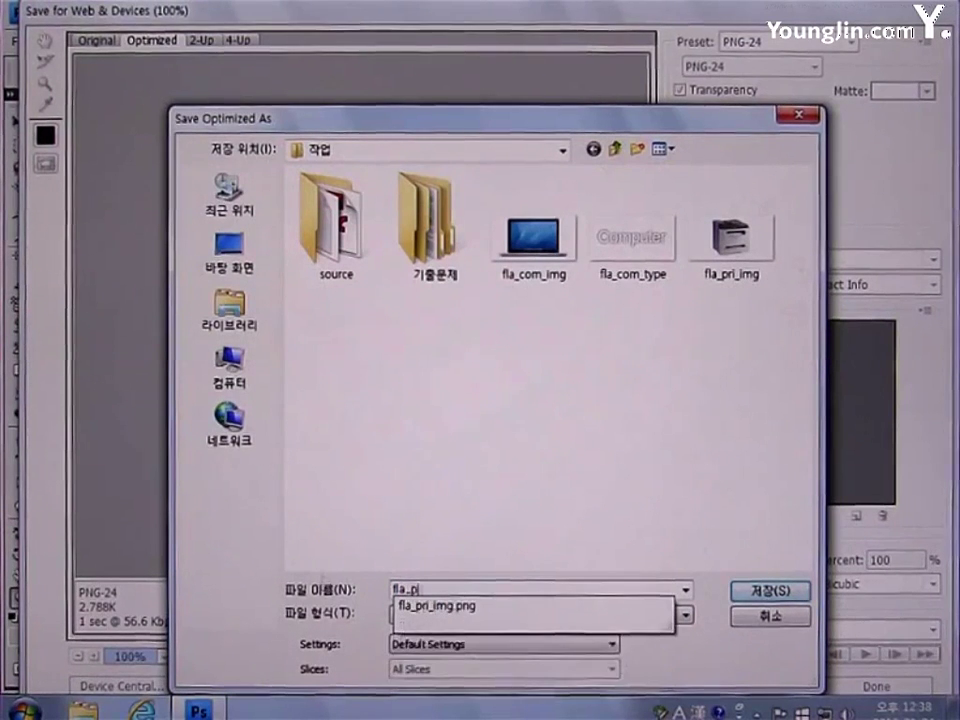
{"action": "type", "text": "_type"}
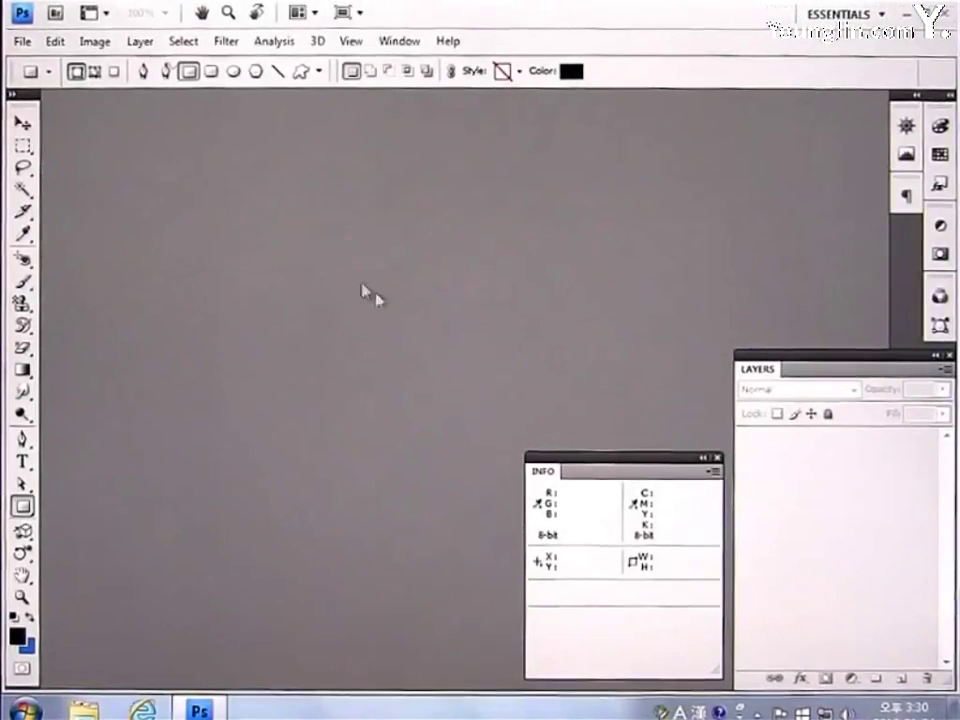
- Create a new 800 × 64 px RGB document at 72 pixels/inch with a white background and view it at 100%
{"action": "left_click", "coordinate": [20, 42]}
{"action": "left_click", "coordinate": [40, 63]}
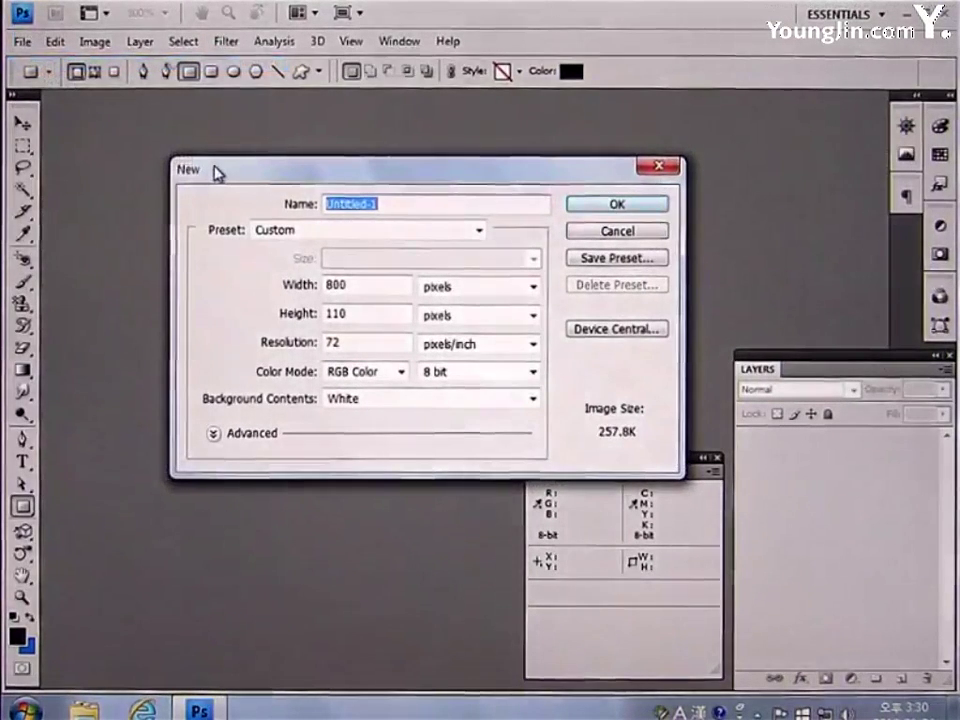
{"action": "double_click", "coordinate": [361, 286]}
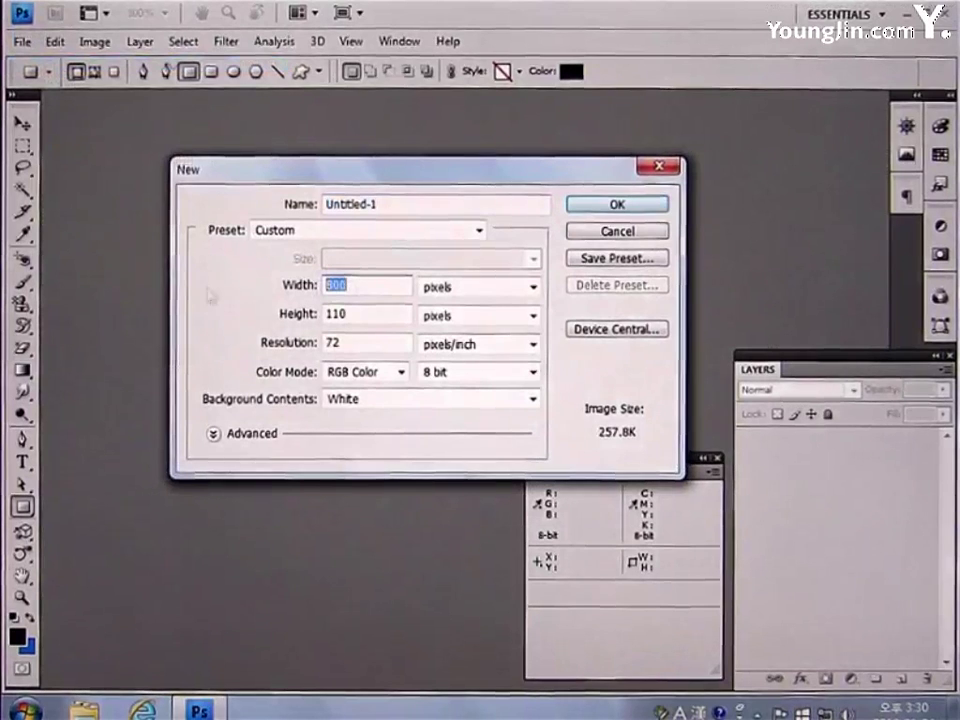
{"action": "type", "text": "800"}
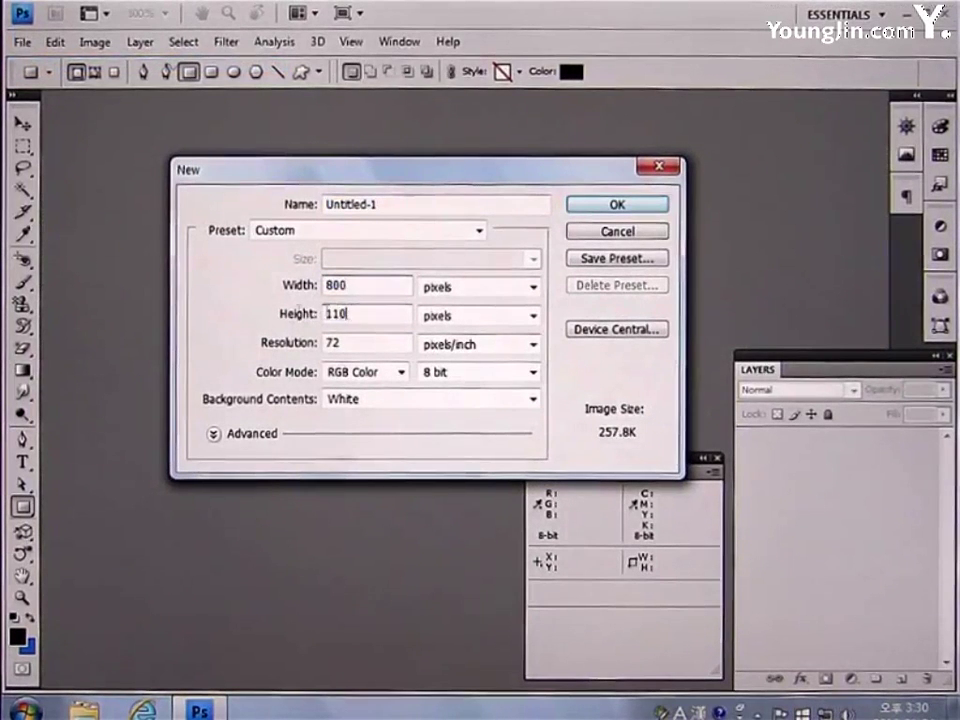
{"action": "left_click", "coordinate": [227, 317]}
{"action": "type", "text": "64"}
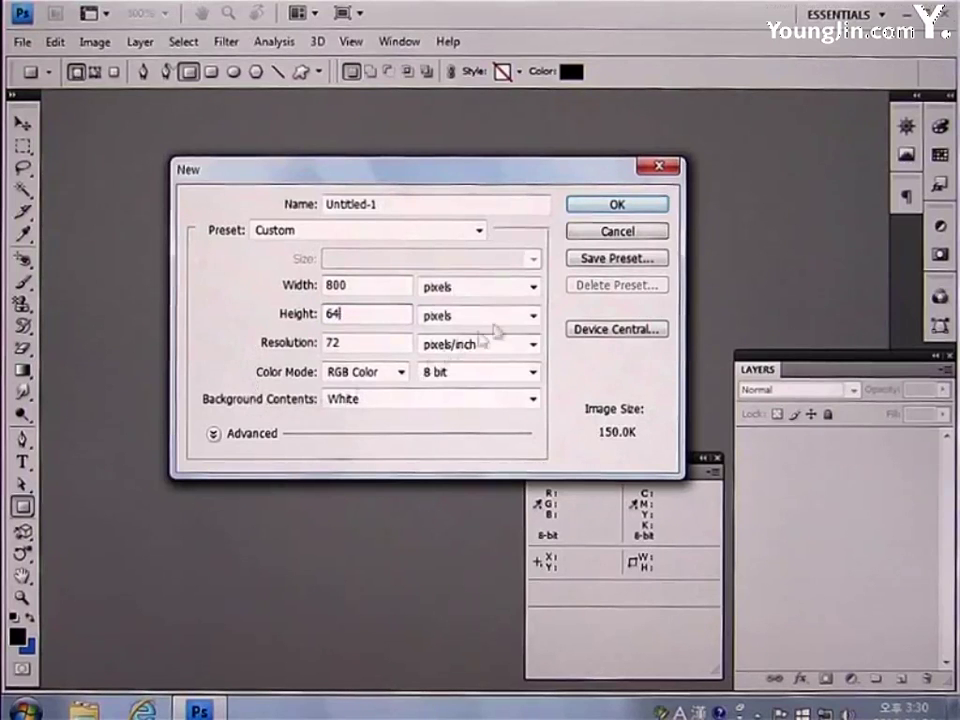
{"action": "left_click", "coordinate": [603, 216]}
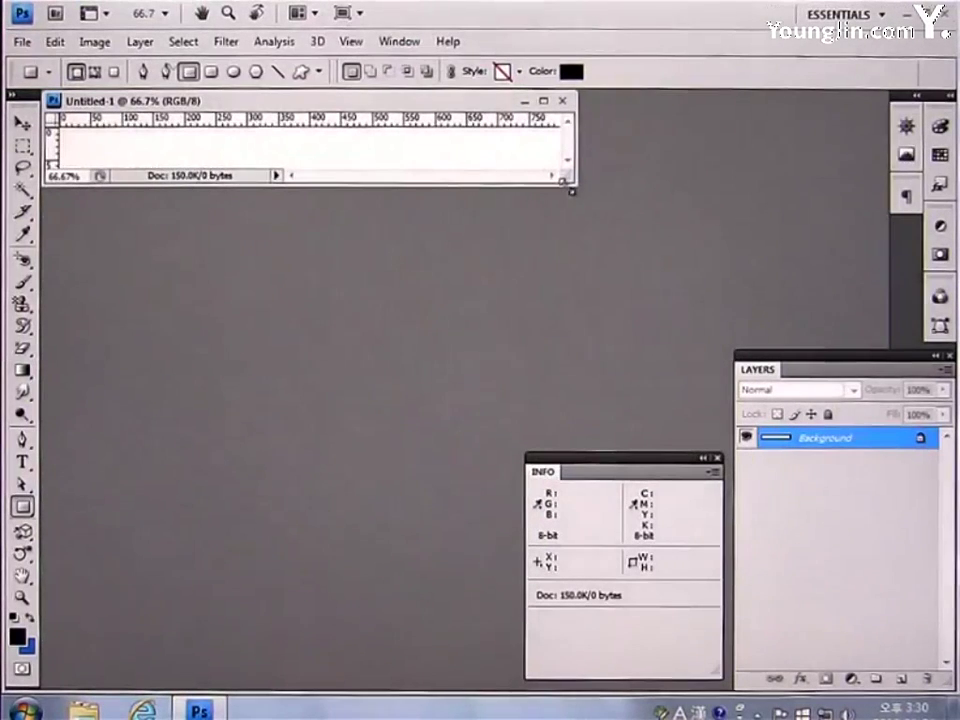
{"action": "left_click_drag", "start_coordinate": [567, 186], "coordinate": [826, 316]}
{"action": "double_click", "coordinate": [21, 597]}
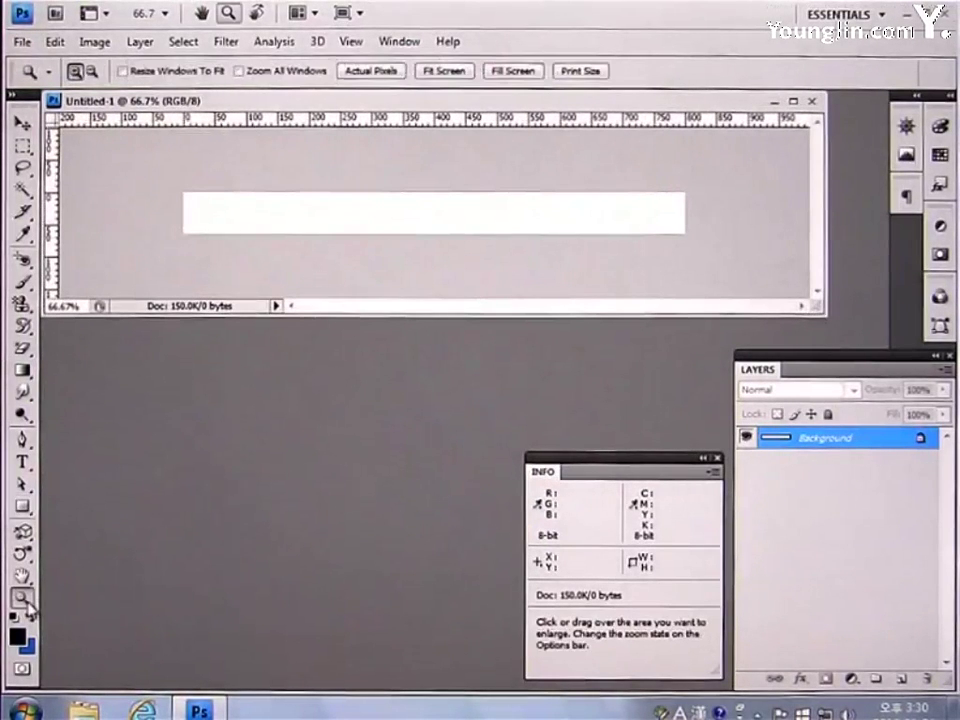
{"action": "left_click_drag", "start_coordinate": [826, 277], "coordinate": [866, 266]}
- Turn off snapping and place horizontal guides at about 5 px and 32 px and a vertical guide at about 180 px
{"action": "left_click", "coordinate": [22, 125]}
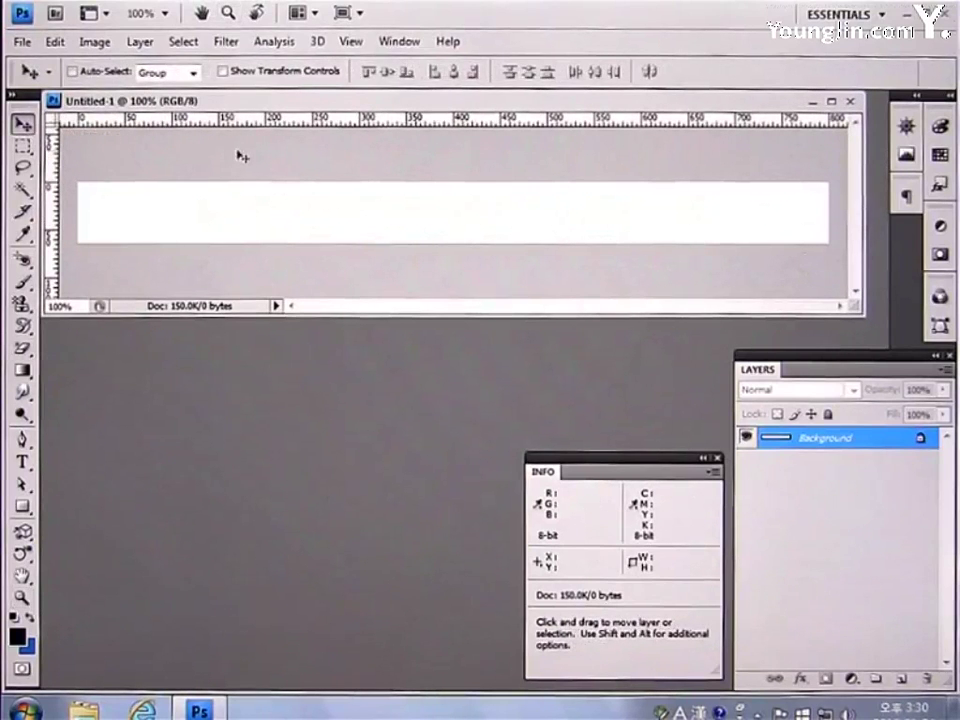
{"action": "left_click", "coordinate": [346, 44]}
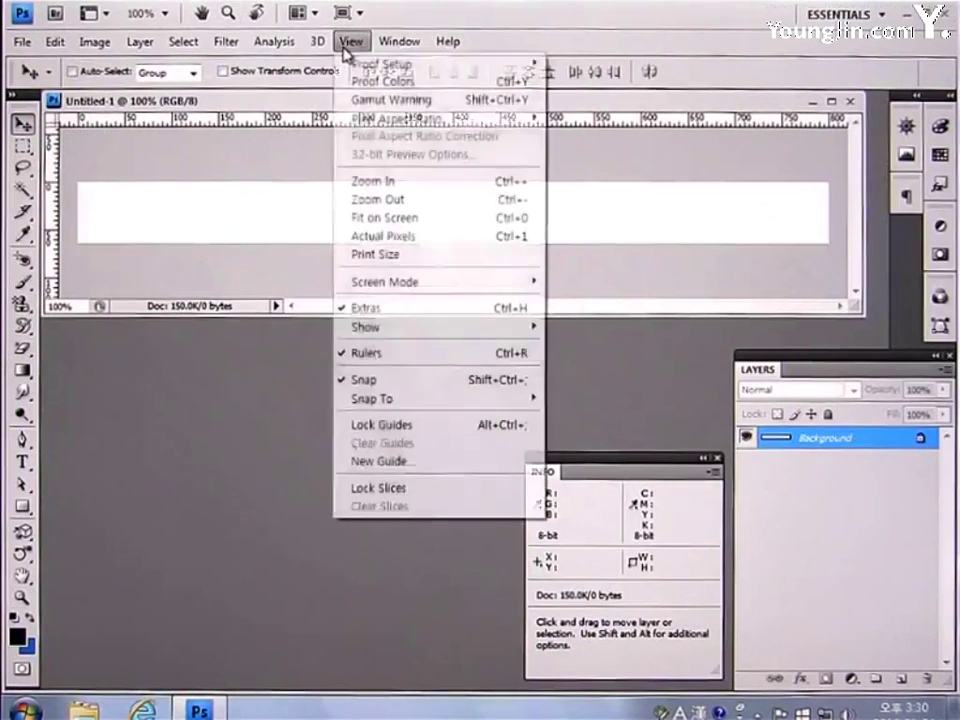
{"action": "left_click", "coordinate": [352, 380]}
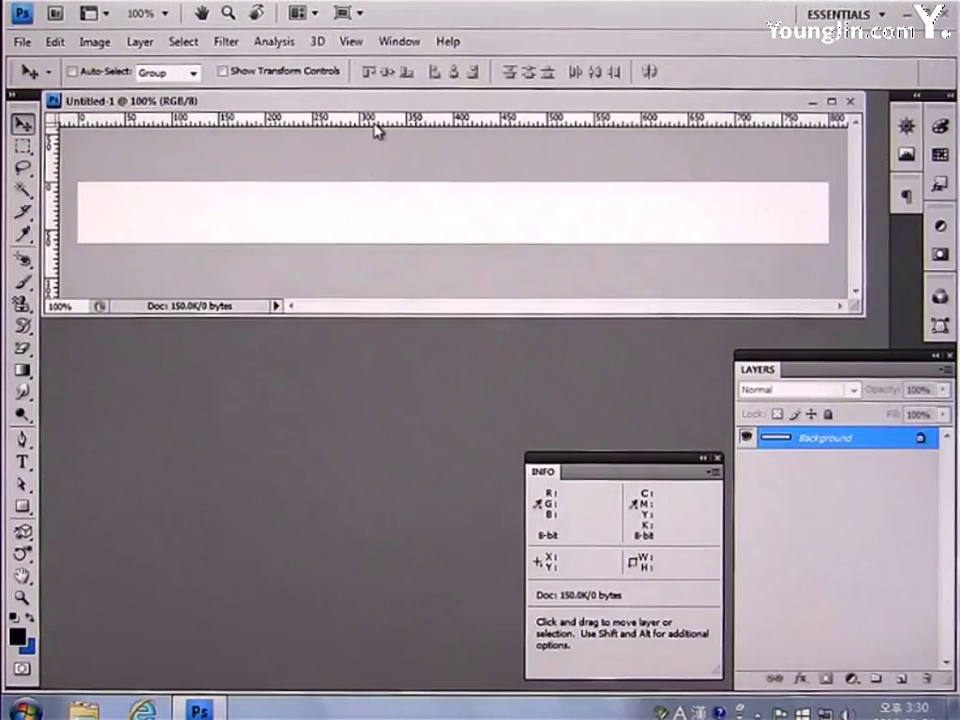
{"action": "left_click_drag", "start_coordinate": [376, 130], "coordinate": [366, 212]}
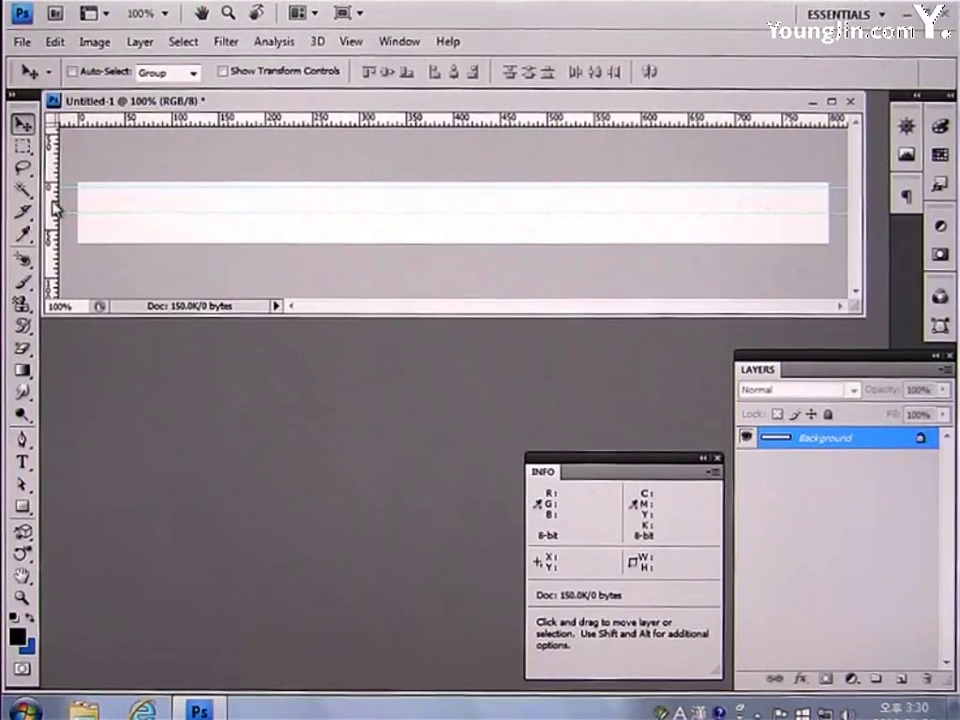
{"action": "left_click_drag", "start_coordinate": [57, 207], "coordinate": [137, 200]}
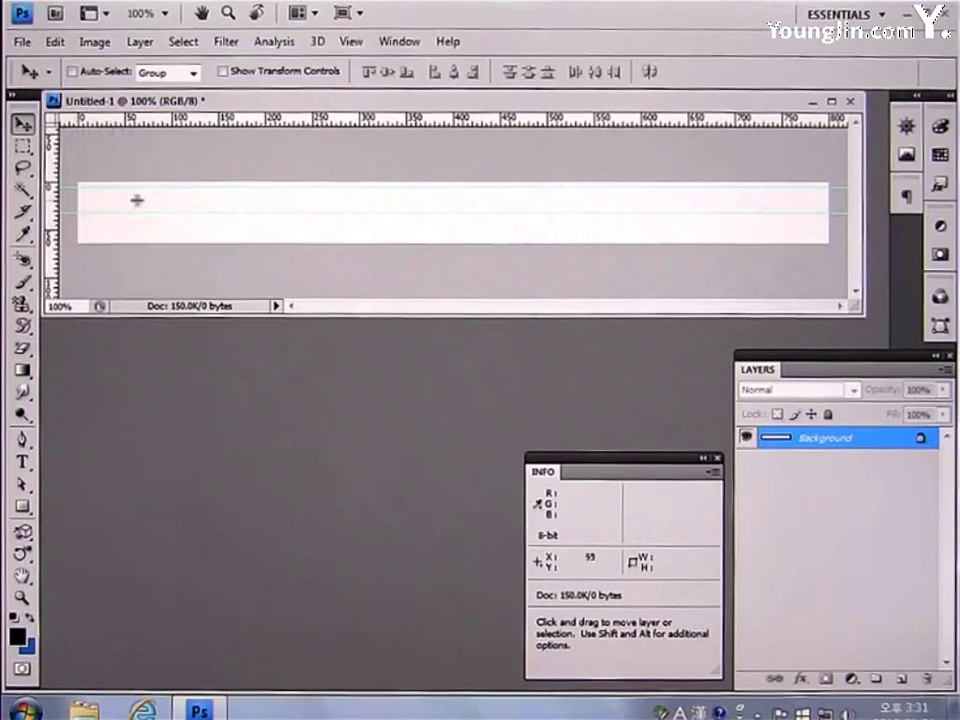
{"action": "left_click_drag", "start_coordinate": [198, 200], "coordinate": [247, 204]}
- Turn snapping back on and make a rectangular selection of the 800 × 5 px strip above the upper guide
{"action": "left_click", "coordinate": [23, 148]}
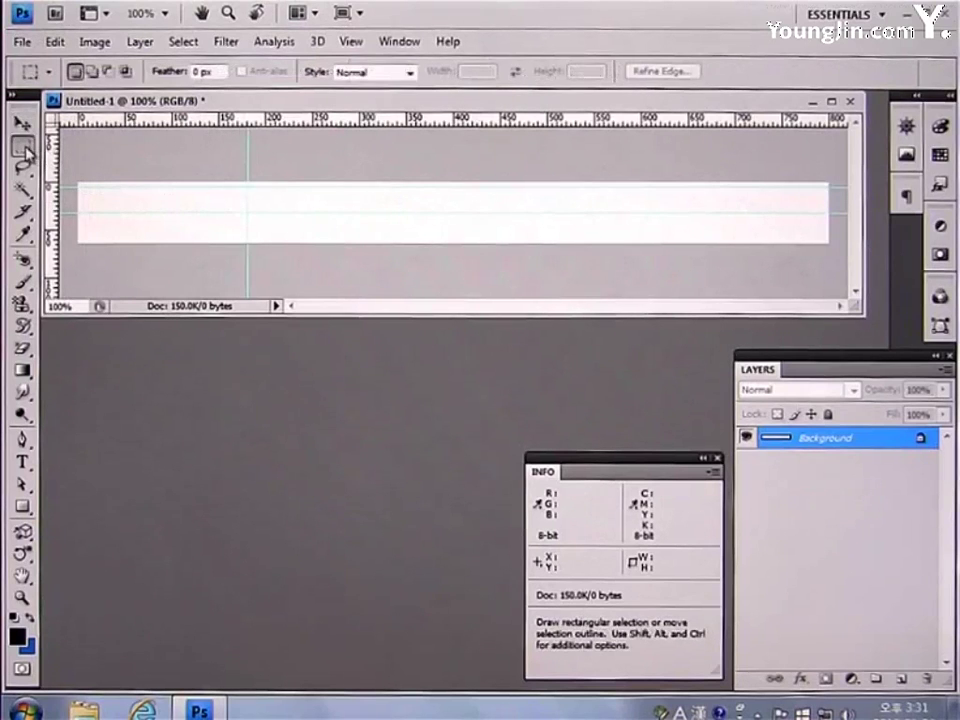
{"action": "left_click", "coordinate": [351, 41]}
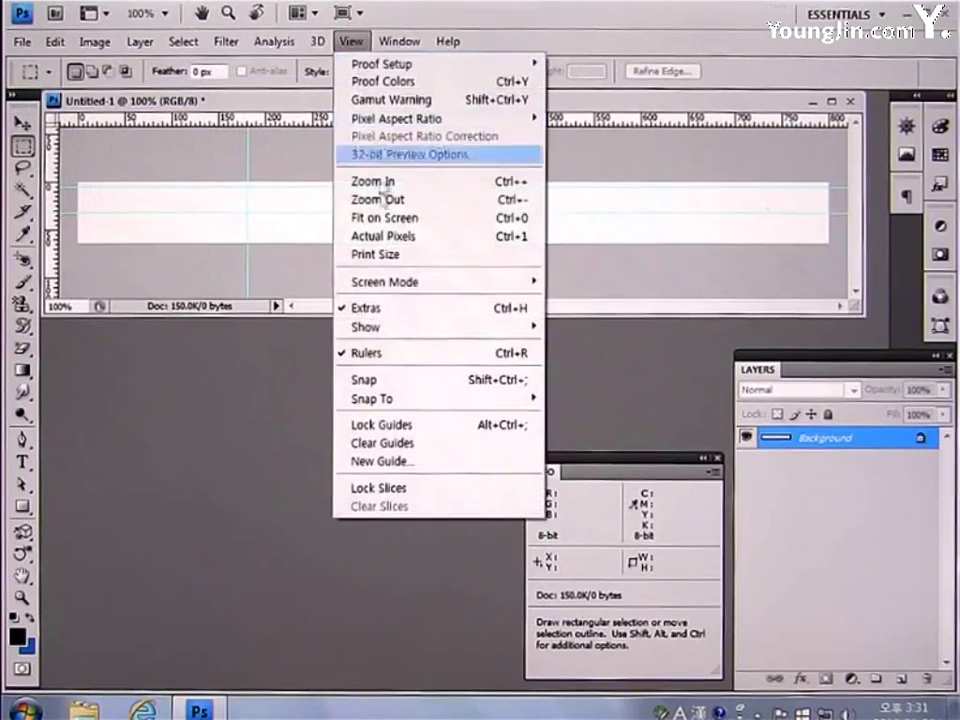
{"action": "left_click", "coordinate": [378, 382]}
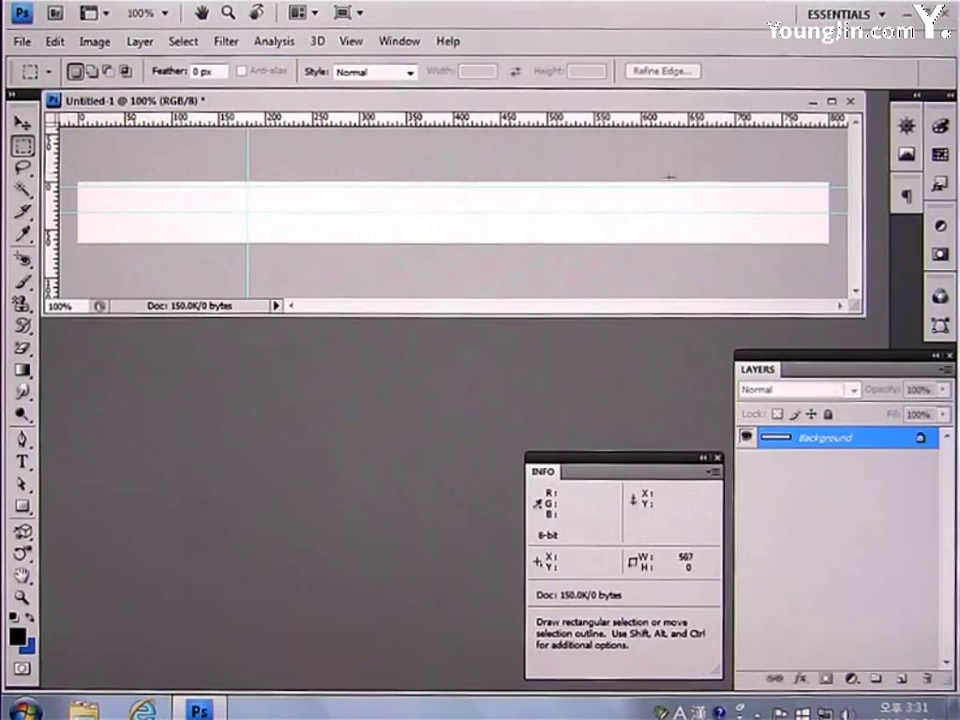
{"action": "left_click_drag", "start_coordinate": [828, 179], "coordinate": [833, 183]}
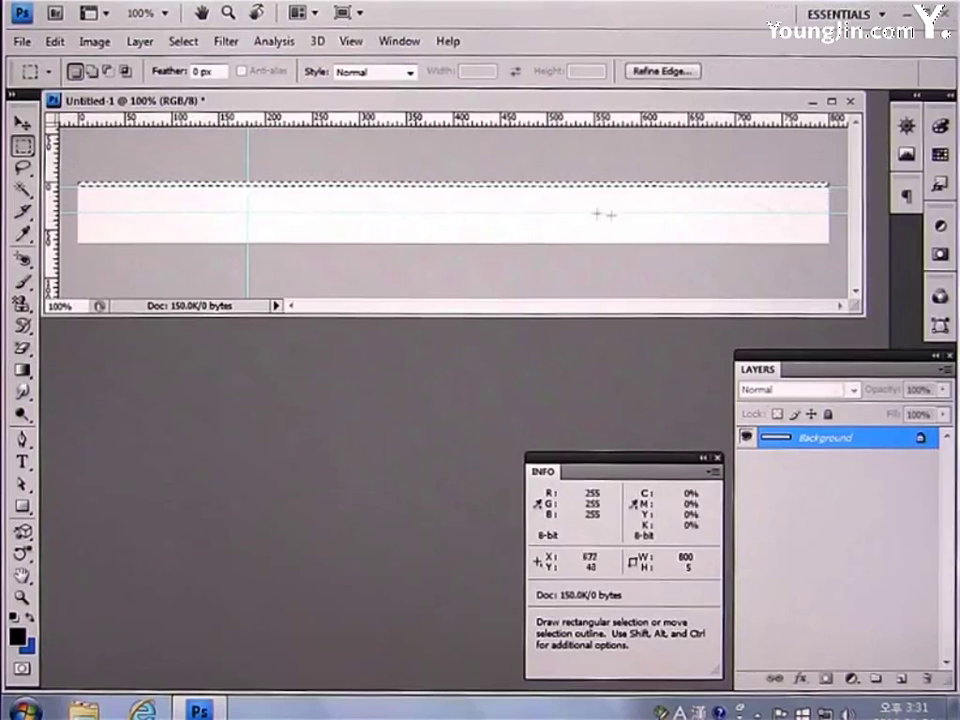
- Set the foreground color to #4DBFD9 and fill the selected strip with it on a new layer
{"action": "left_click", "coordinate": [17, 638]}
{"action": "left_click", "coordinate": [560, 605]}
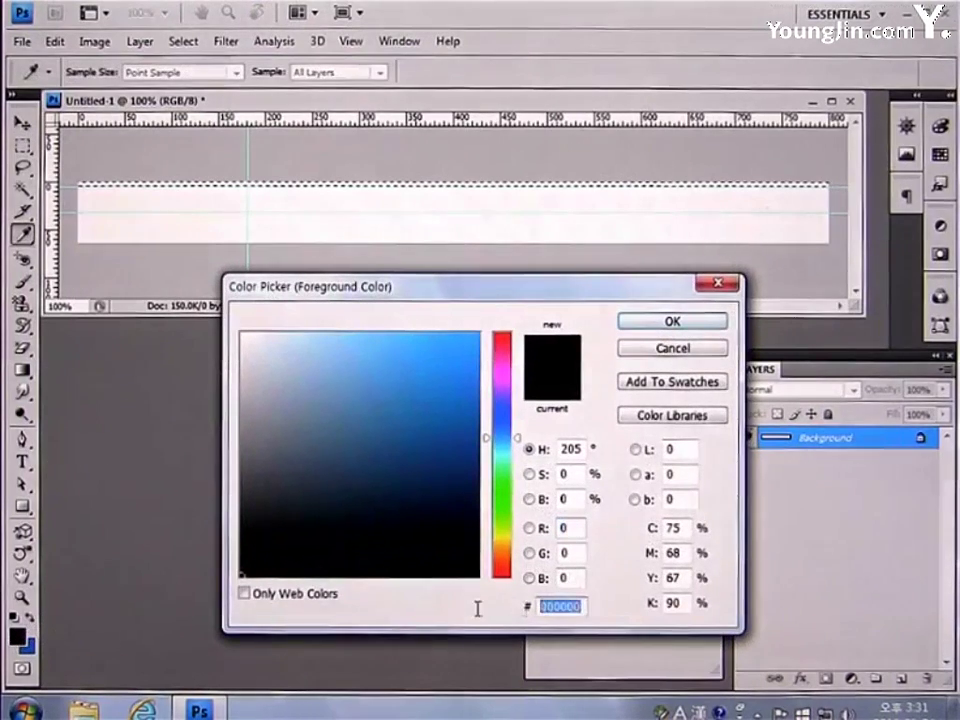
{"action": "type", "text": "4DBF"}
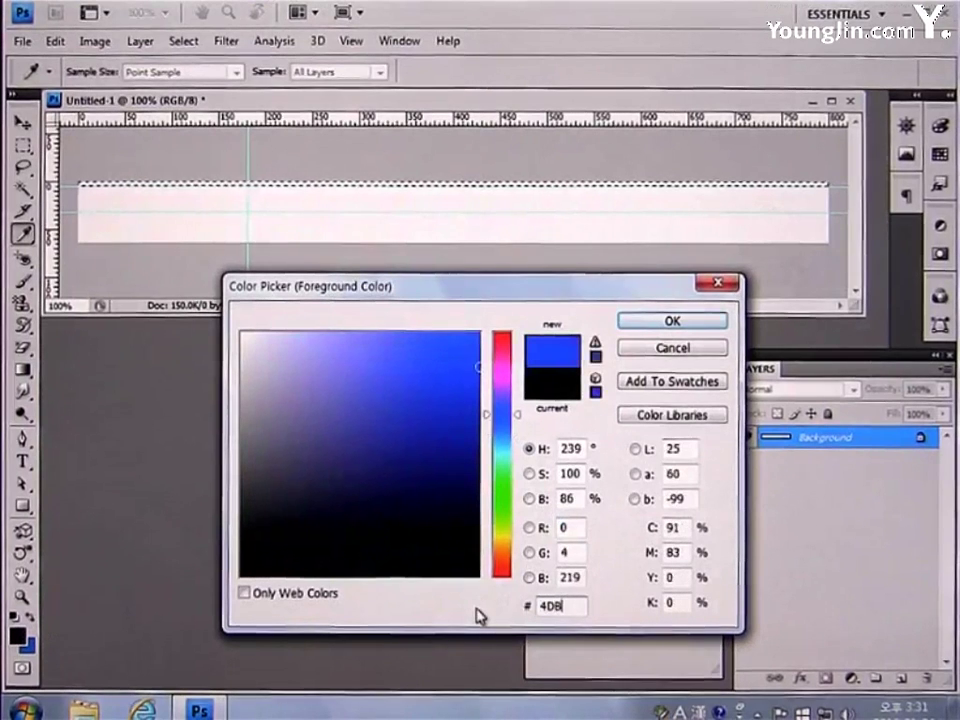
{"action": "type", "text": "D9"}
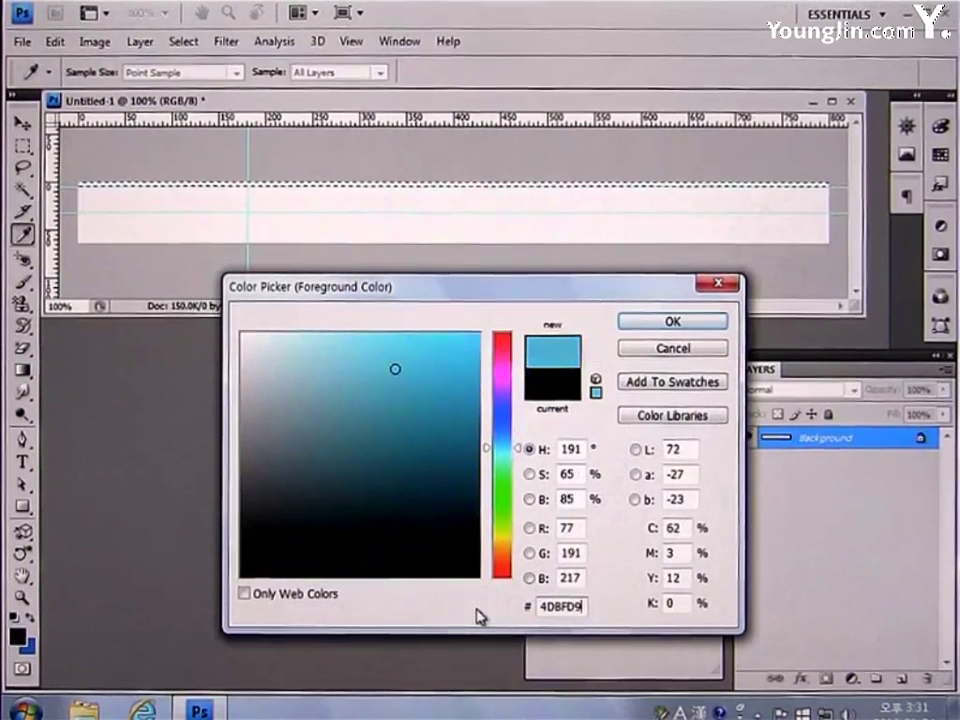
{"action": "left_click", "coordinate": [664, 324]}
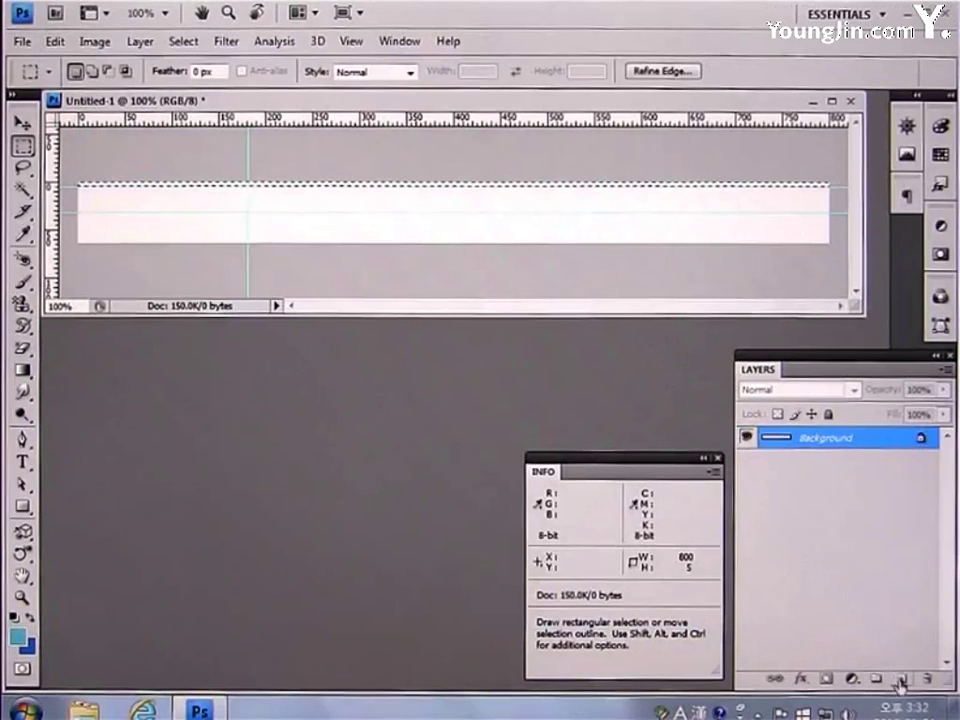
{"action": "left_click", "coordinate": [901, 680]}
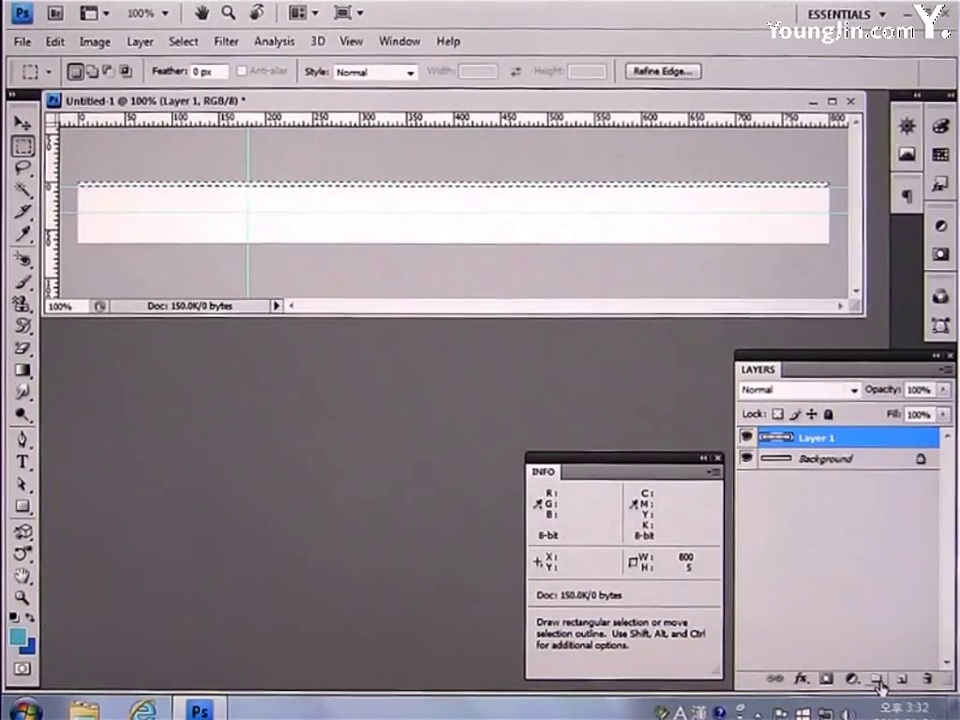
{"action": "key", "text": "alt+BackSpace"}
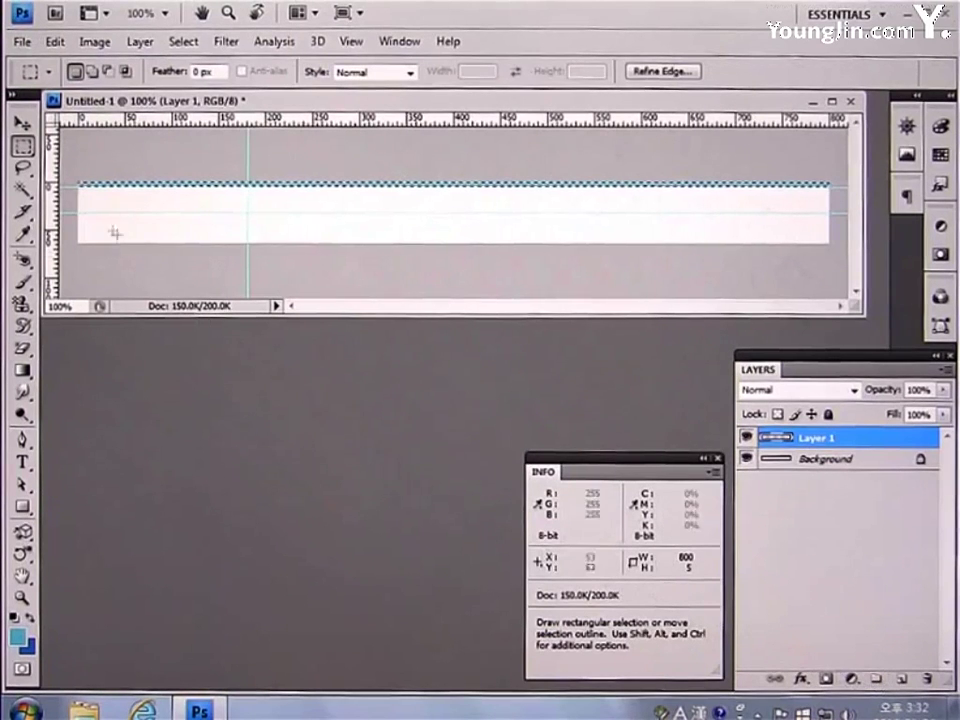
- Select the 800 × 27 px band between the two horizontal guides and fill it with #3C4452 on a new layer
{"action": "left_click_drag", "start_coordinate": [78, 188], "coordinate": [174, 210]}
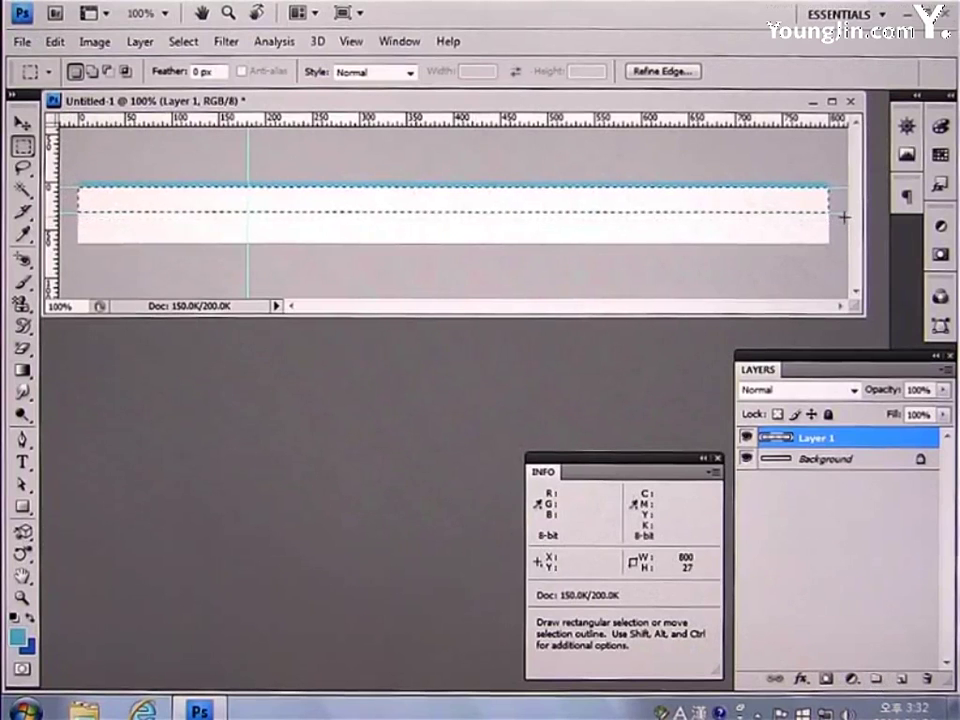
{"action": "left_click", "coordinate": [900, 678]}
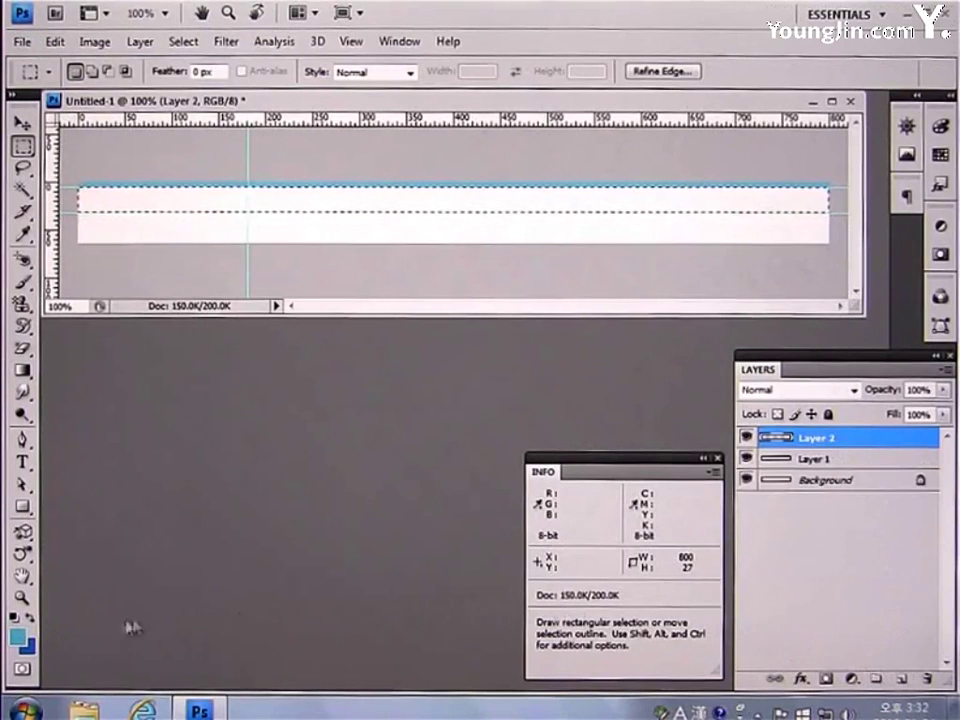
{"action": "left_click", "coordinate": [17, 636]}
{"action": "left_click", "coordinate": [580, 607]}
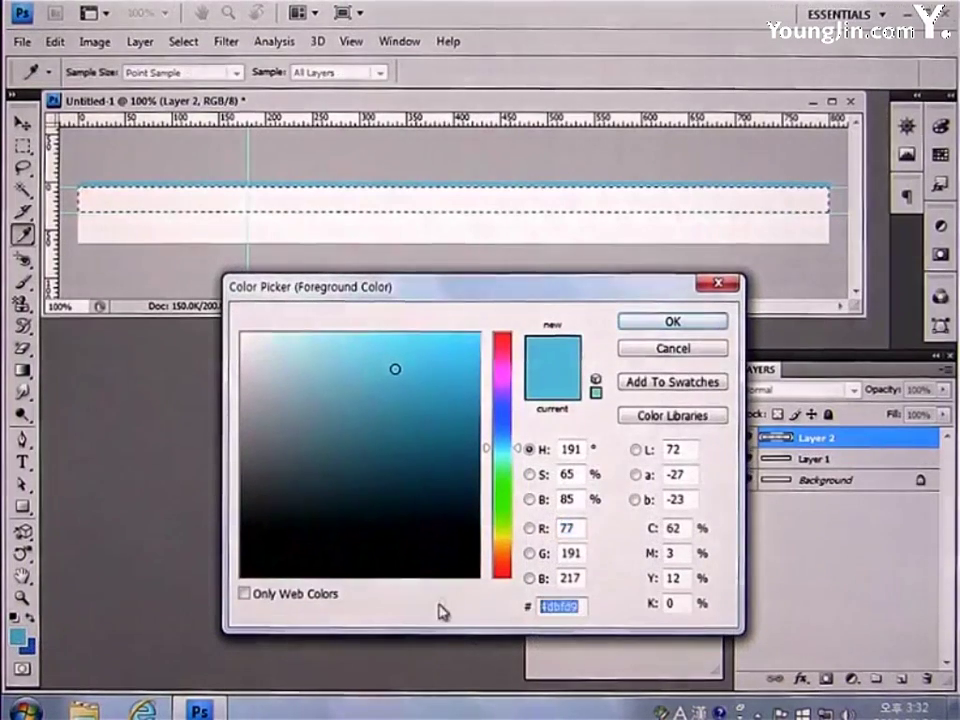
{"action": "type", "text": "3C4452"}
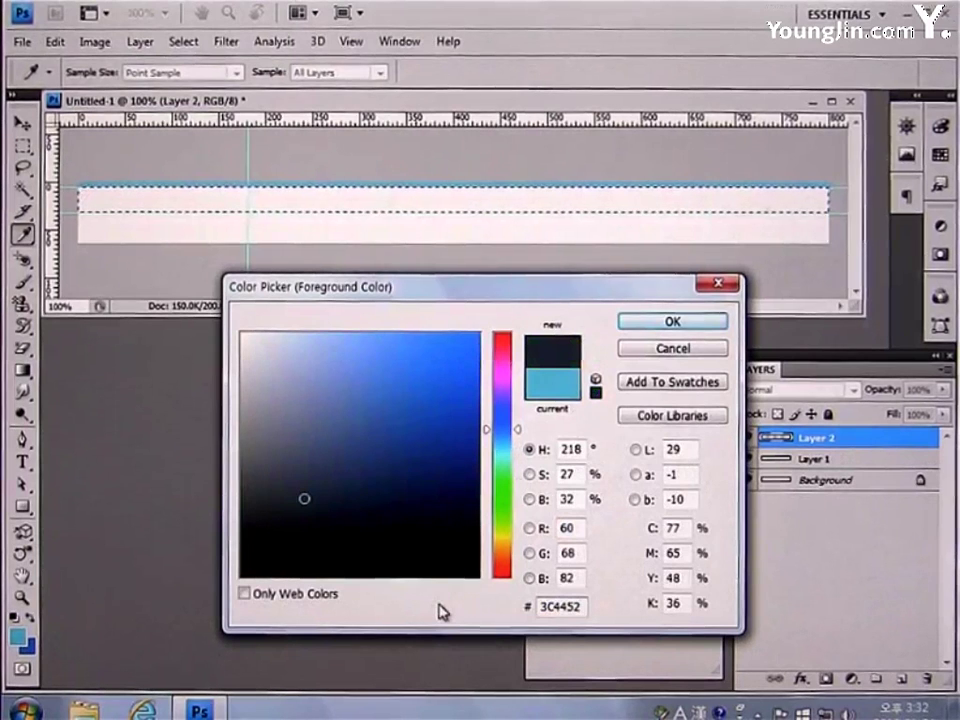
{"action": "left_click", "coordinate": [673, 322]}
{"action": "key", "text": "m"}
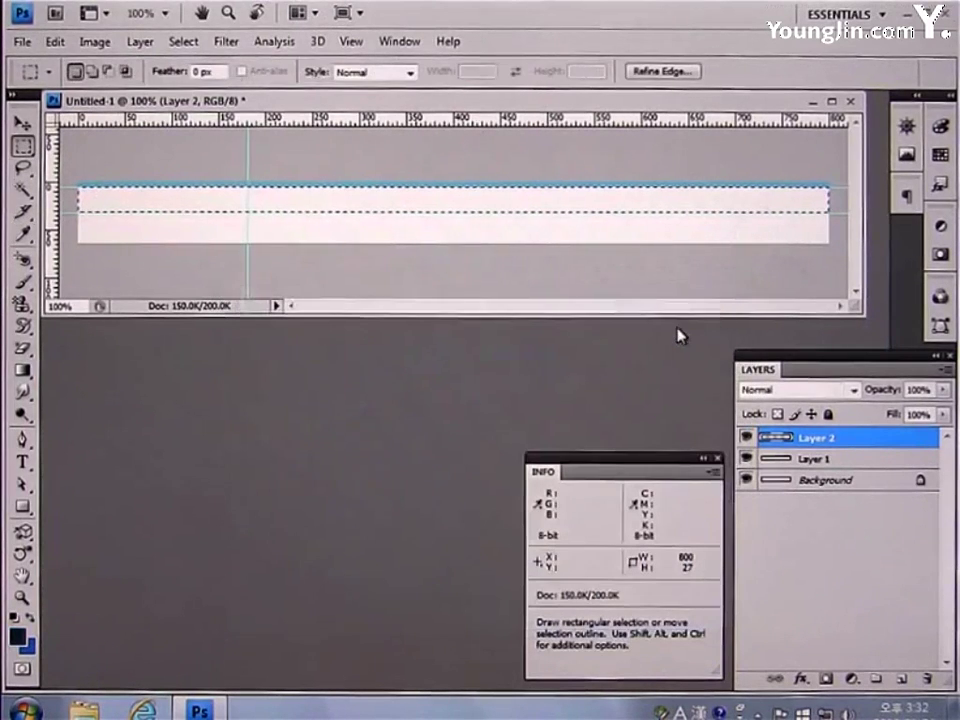
{"action": "key", "text": "alt+BackSpace"}
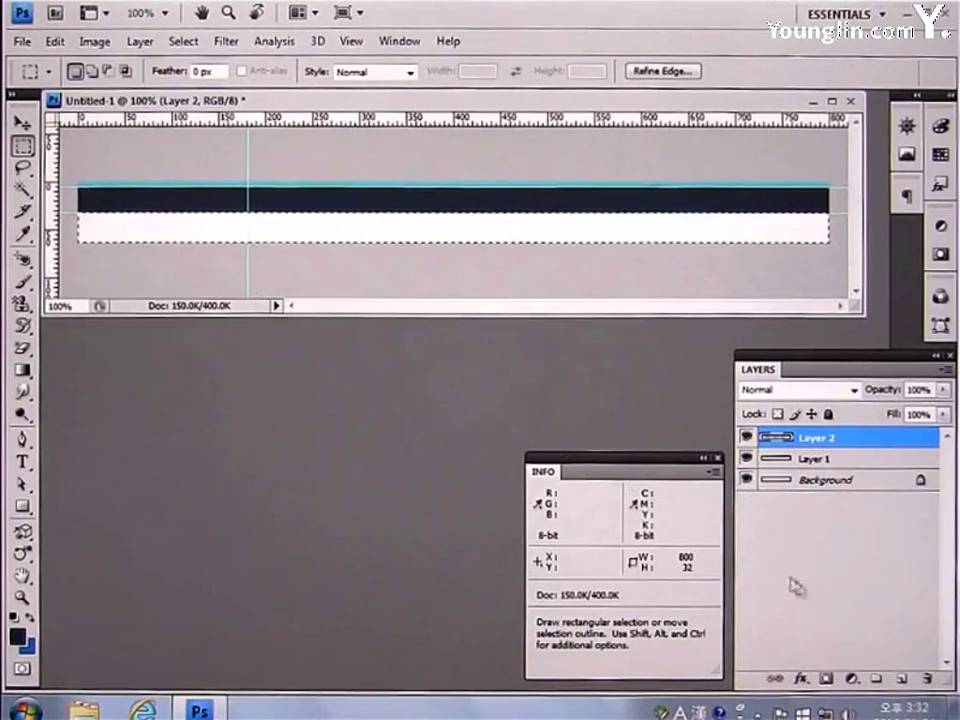
- Fill the 800 × 32 px band below the lower guide with #59C8D3 on a new layer
{"action": "left_click", "coordinate": [896, 680]}
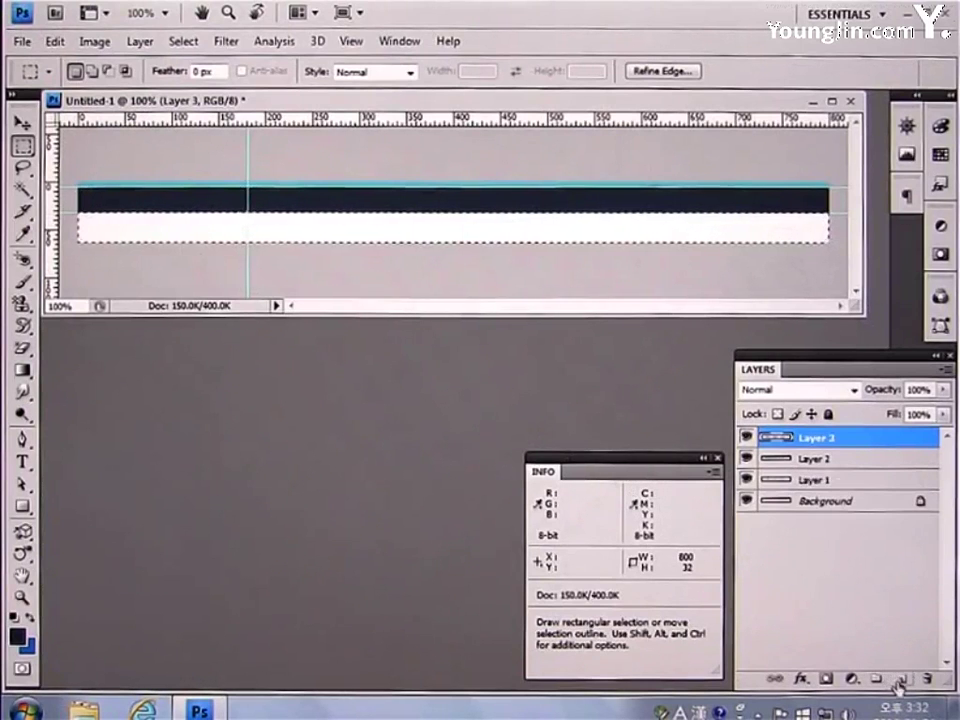
{"action": "left_click", "coordinate": [17, 636]}
{"action": "left_click_drag", "start_coordinate": [582, 607], "coordinate": [489, 615]}
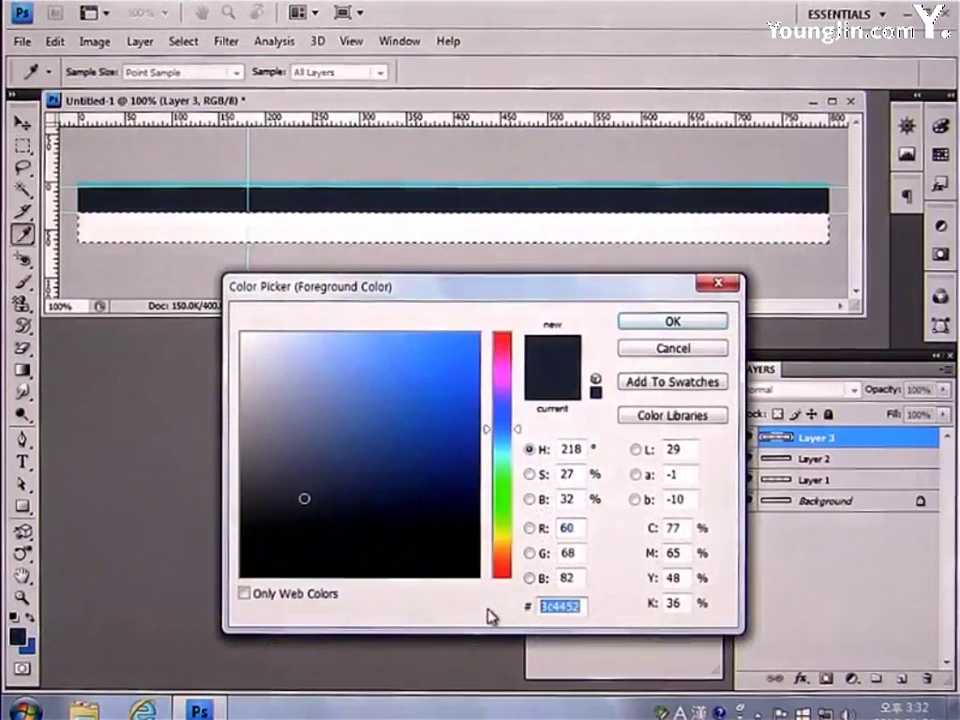
{"action": "type", "text": "59C"}
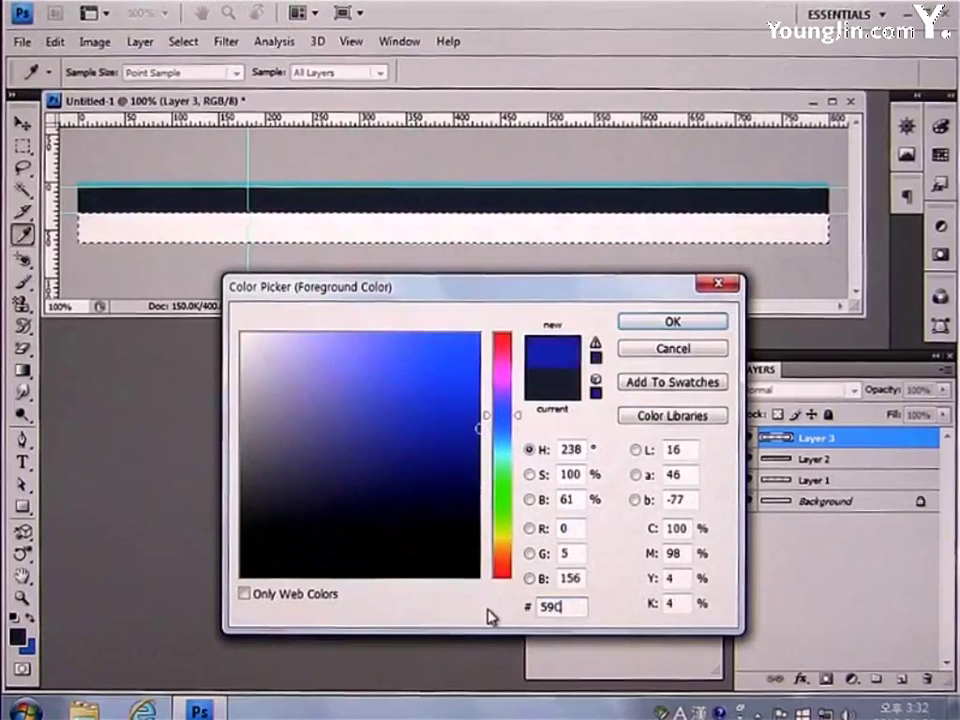
{"action": "type", "text": "8D3"}
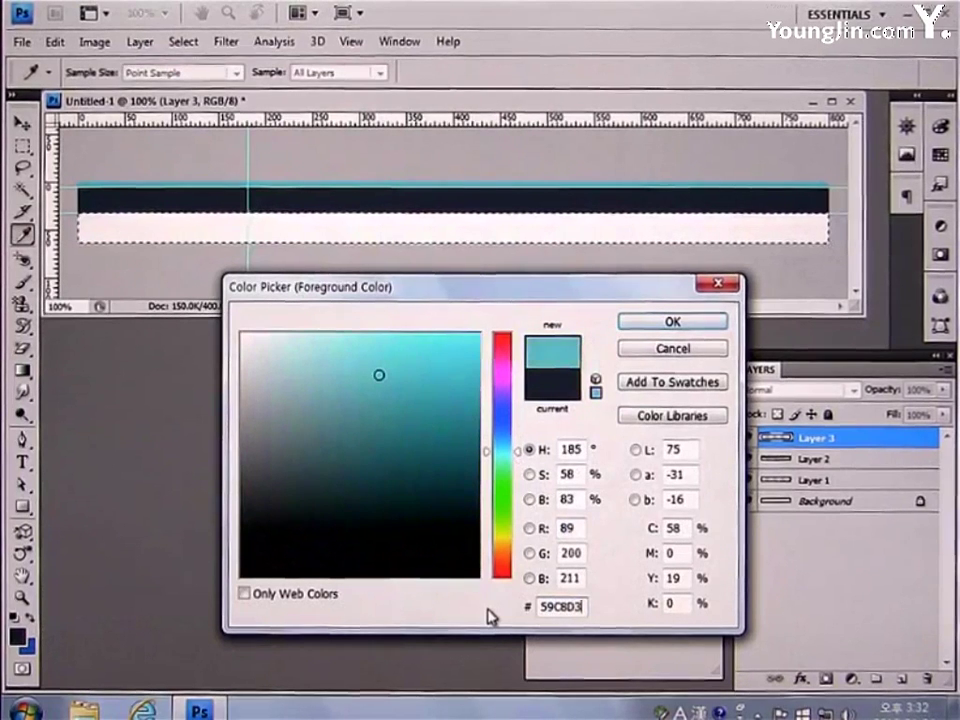
{"action": "left_click", "coordinate": [644, 328]}
{"action": "key", "text": "m"}
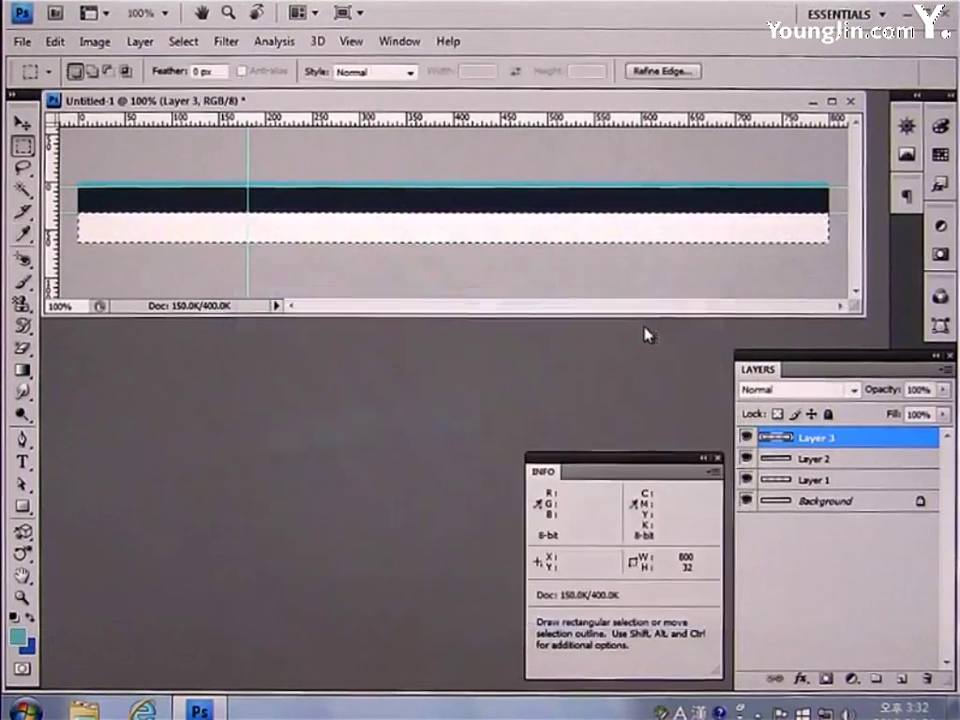
{"action": "key", "text": "alt+BackSpace"}
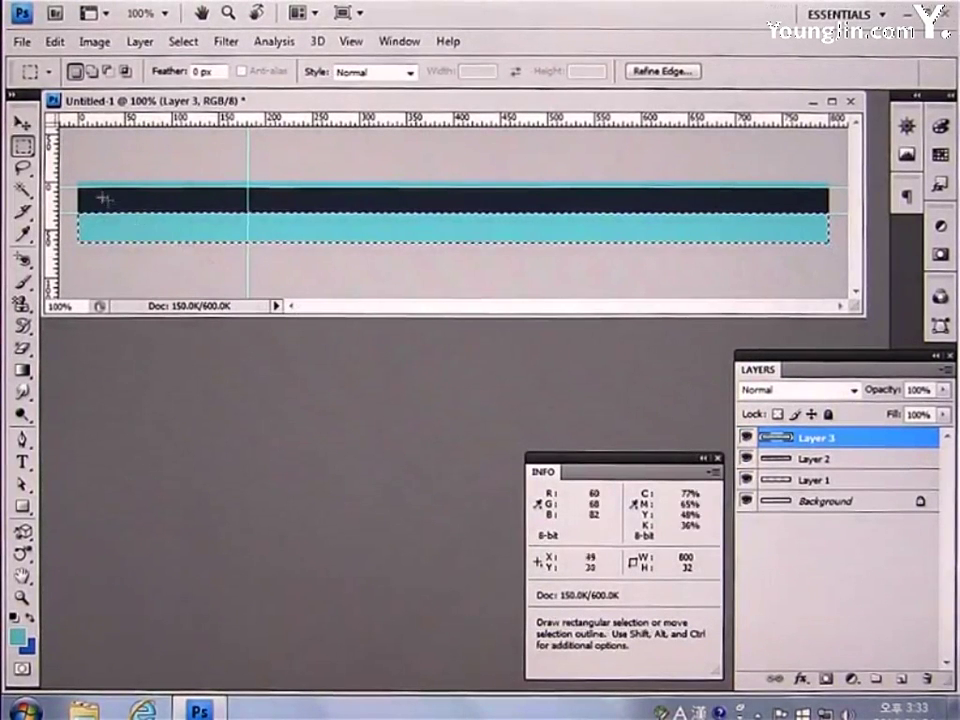
- Select the dark band's part before the vertical guide, about 181 × 27 px, and fill it with #575E6A on a new layer
{"action": "left_click_drag", "start_coordinate": [78, 191], "coordinate": [108, 199]}
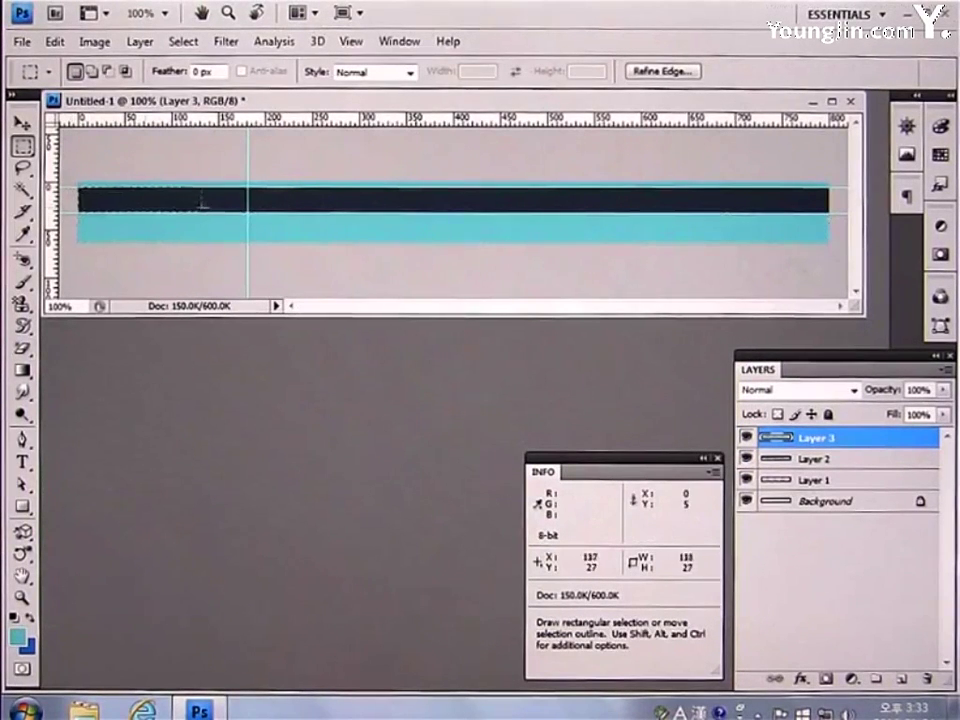
{"action": "left_click_drag", "start_coordinate": [246, 209], "coordinate": [247, 212]}
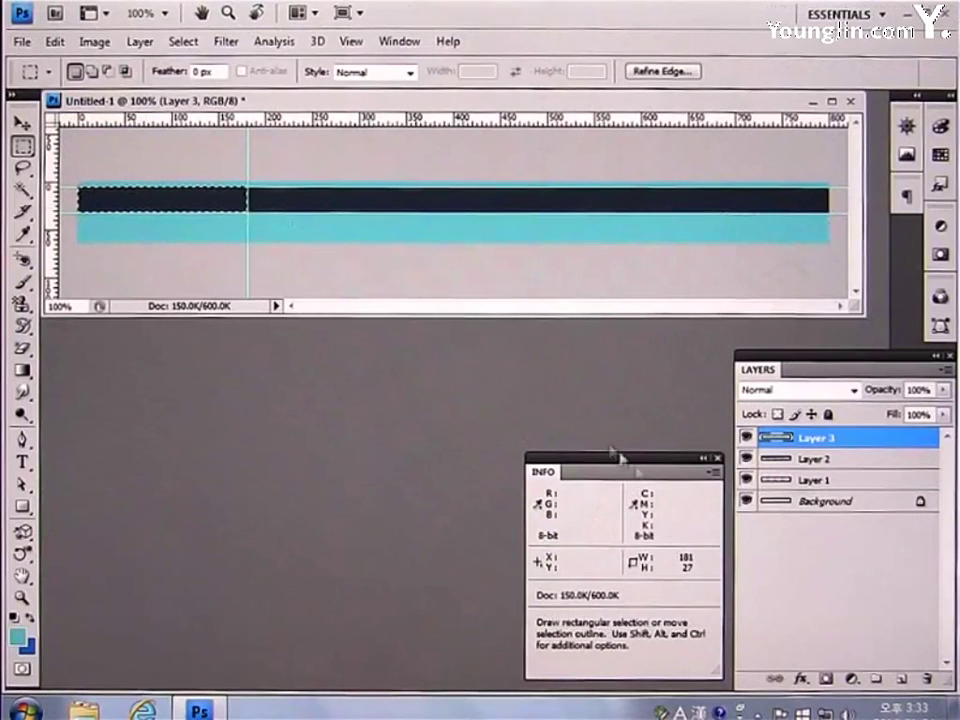
{"action": "left_click", "coordinate": [898, 679]}
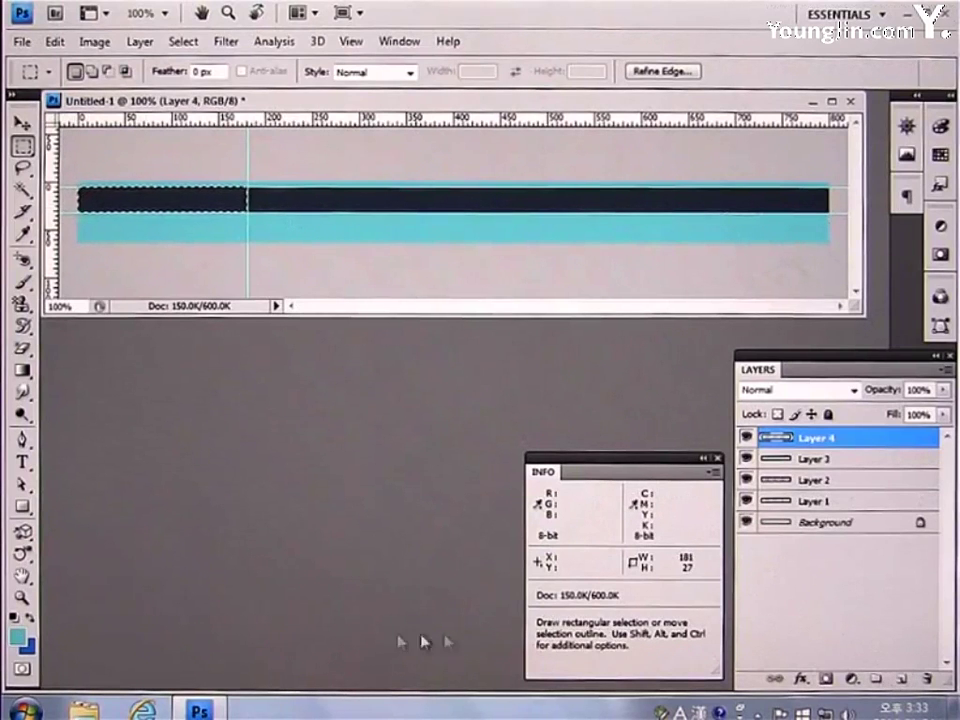
{"action": "key", "text": "i"}
{"action": "double_click", "coordinate": [575, 607]}
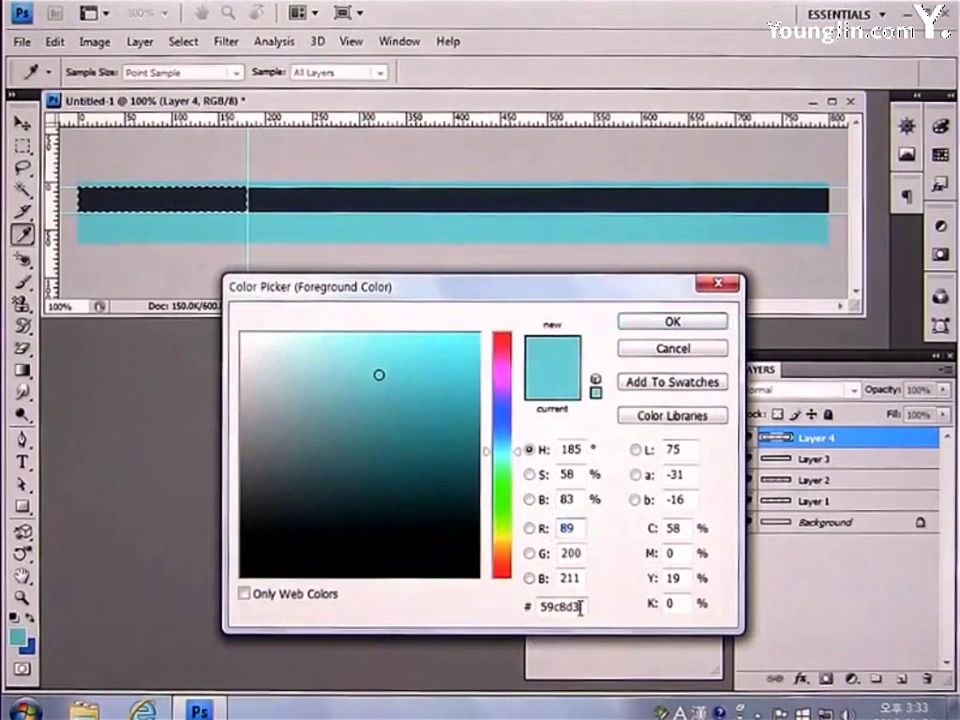
{"action": "left_click", "coordinate": [400, 200]}
{"action": "type", "text": "575"}
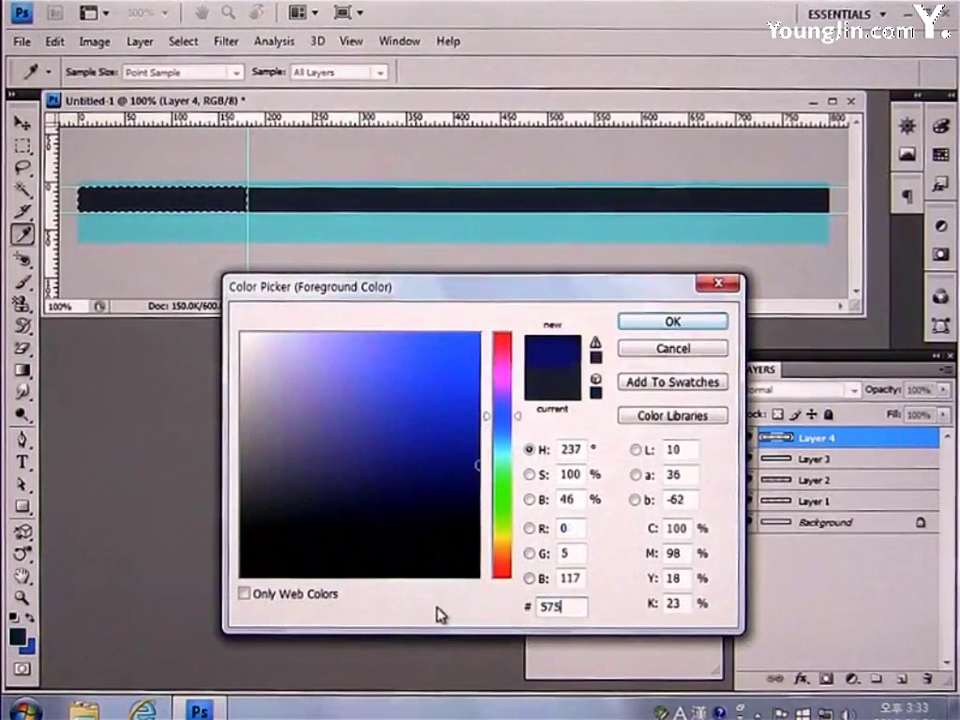
{"action": "type", "text": "E6A"}
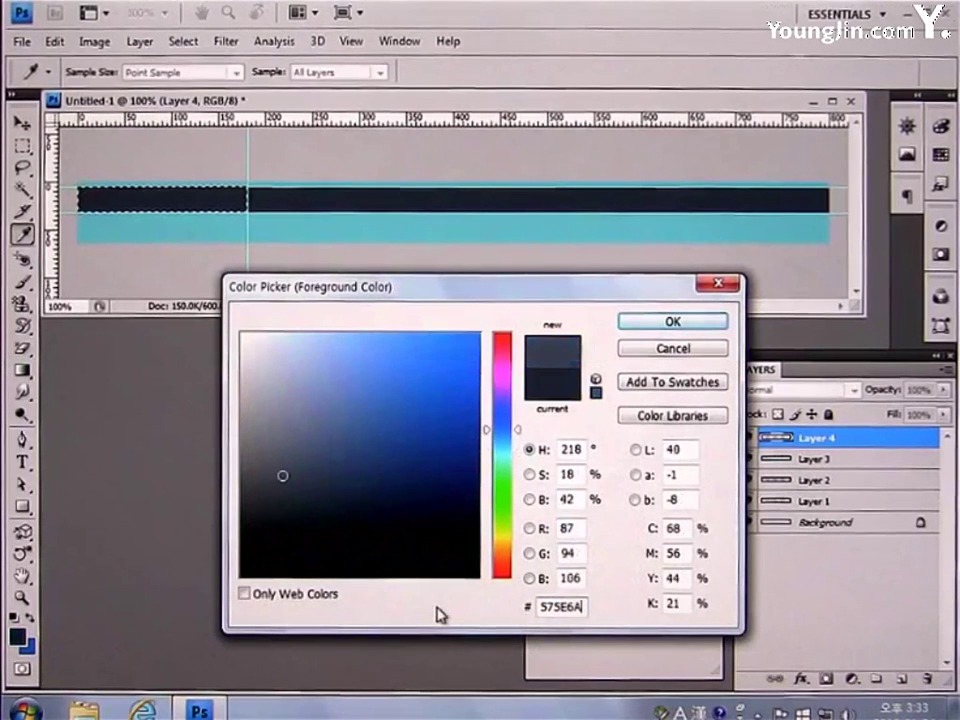
{"action": "left_click", "coordinate": [652, 324]}
{"action": "key", "text": "m"}
{"action": "key", "text": "alt+BackSpace"}
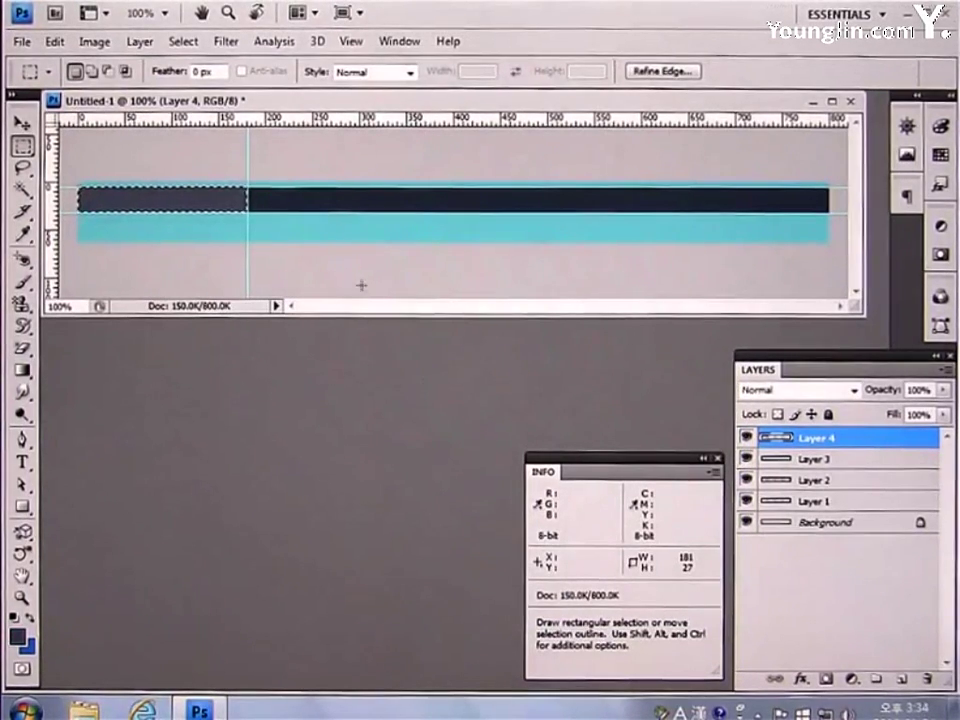
- Select about 520 × 32 px at the right end of the lower turquoise band and fill it with #56ABD4 on a new layer
{"action": "left_click_drag", "start_coordinate": [340, 241], "coordinate": [683, 232]}
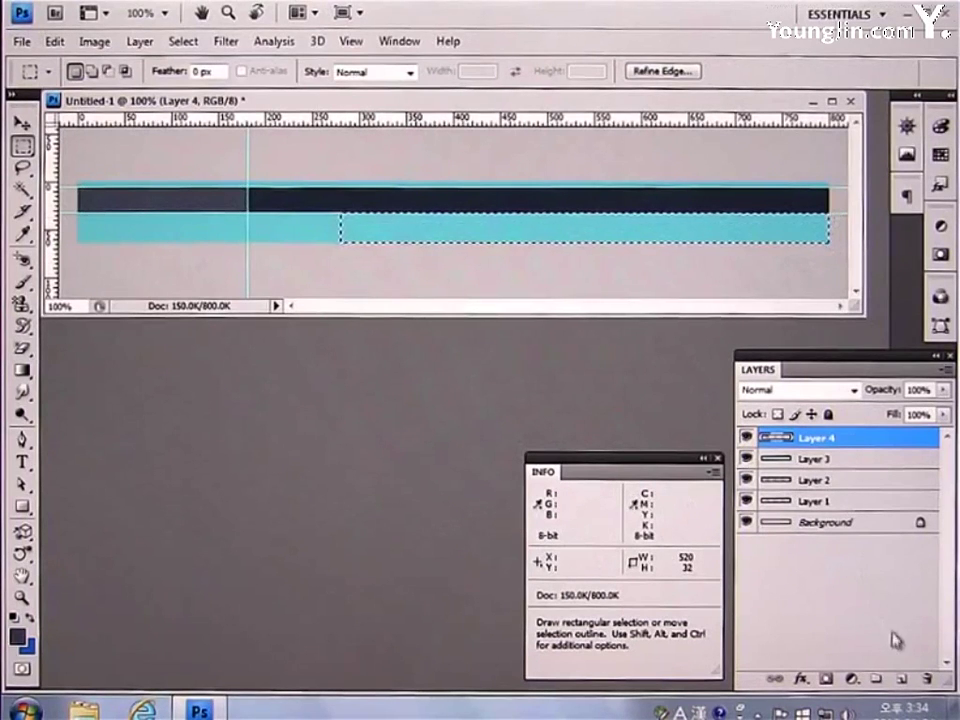
{"action": "left_click", "coordinate": [903, 679]}
{"action": "left_click", "coordinate": [17, 636]}
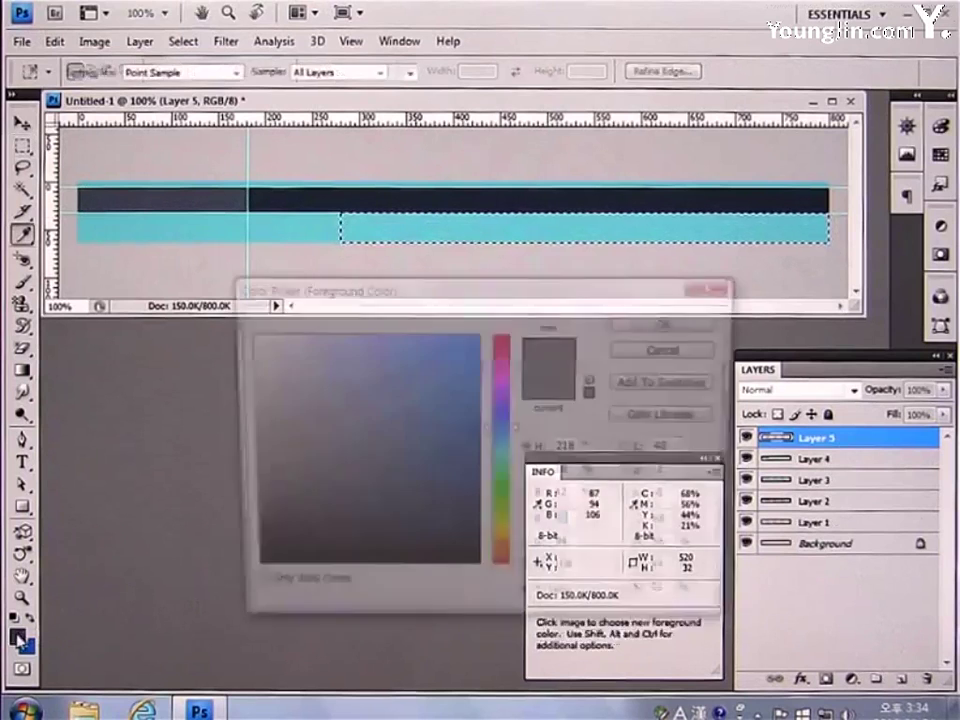
{"action": "double_click", "coordinate": [577, 603]}
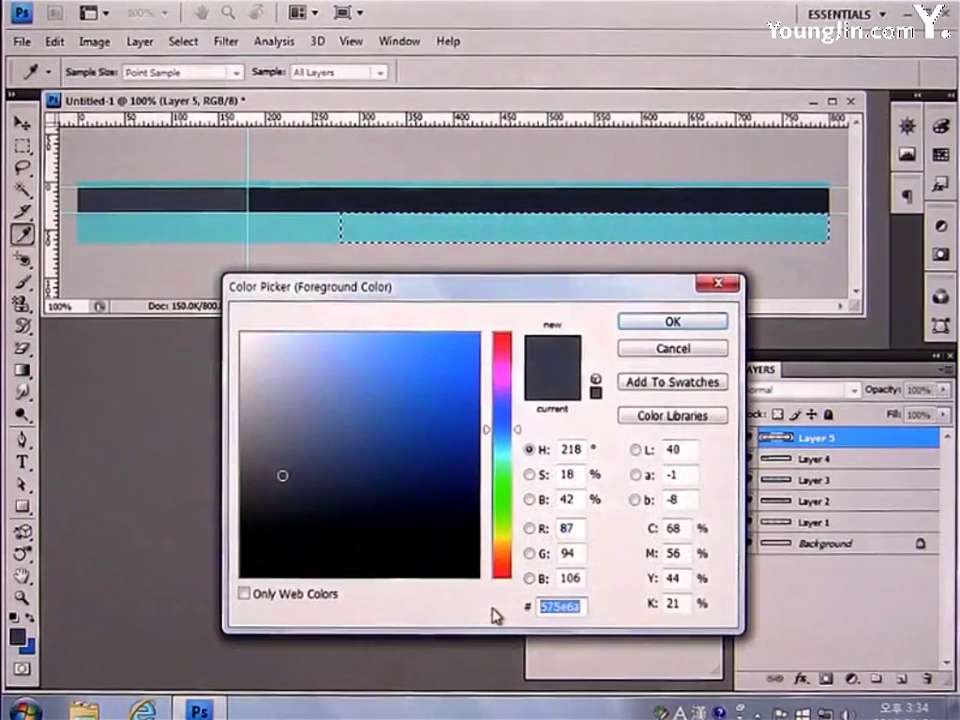
{"action": "type", "text": "56ABE"}
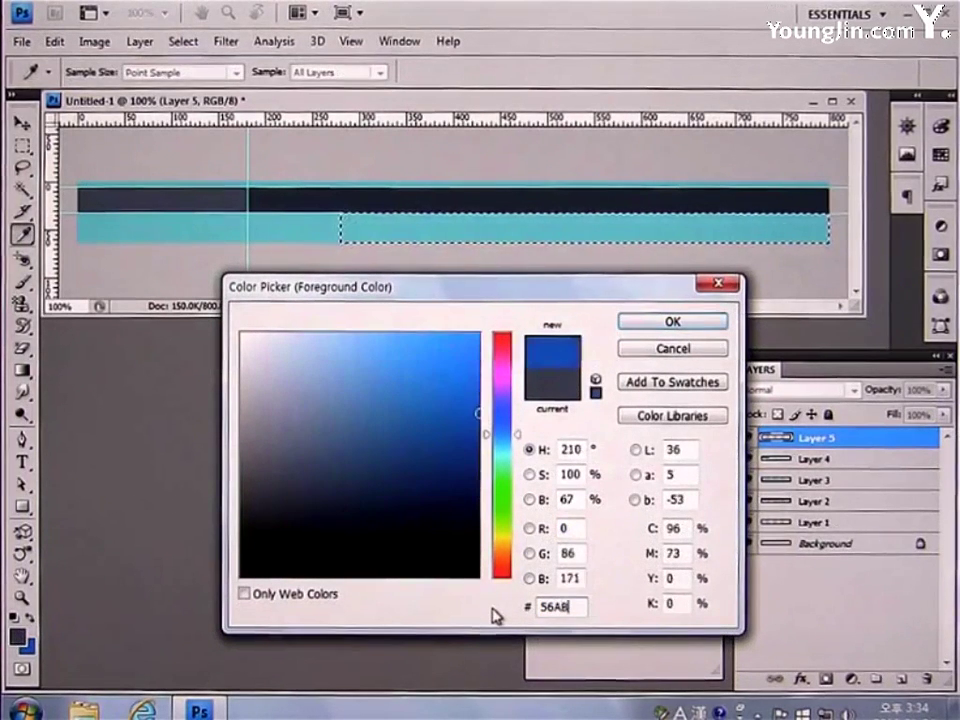
{"action": "key", "text": "BackSpace"}
{"action": "type", "text": "D4"}
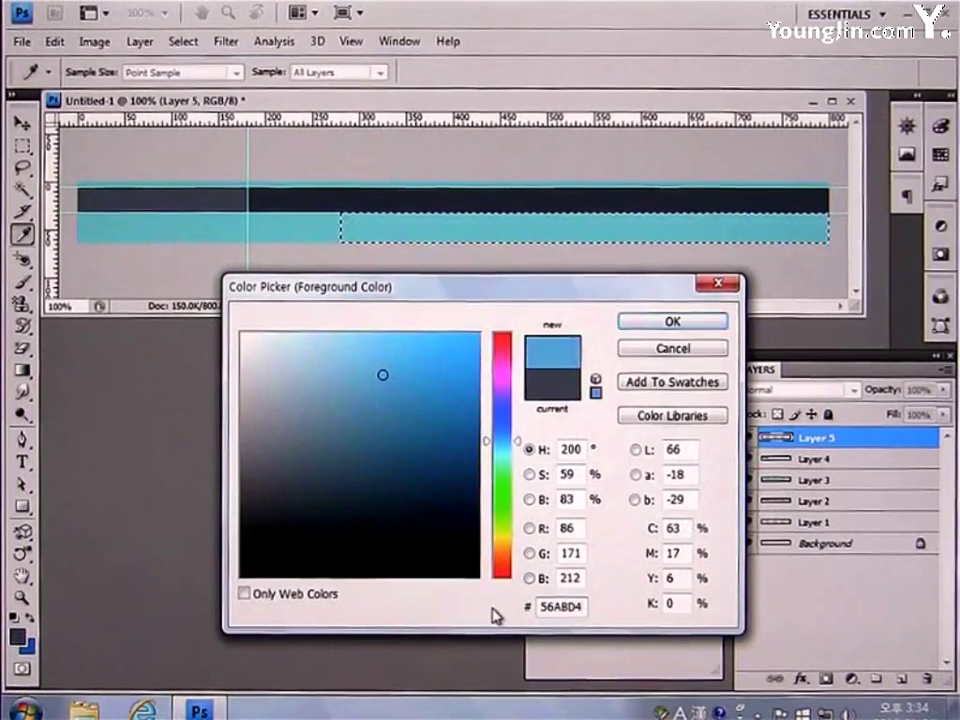
{"action": "left_click", "coordinate": [653, 321]}
{"action": "key", "text": "m"}
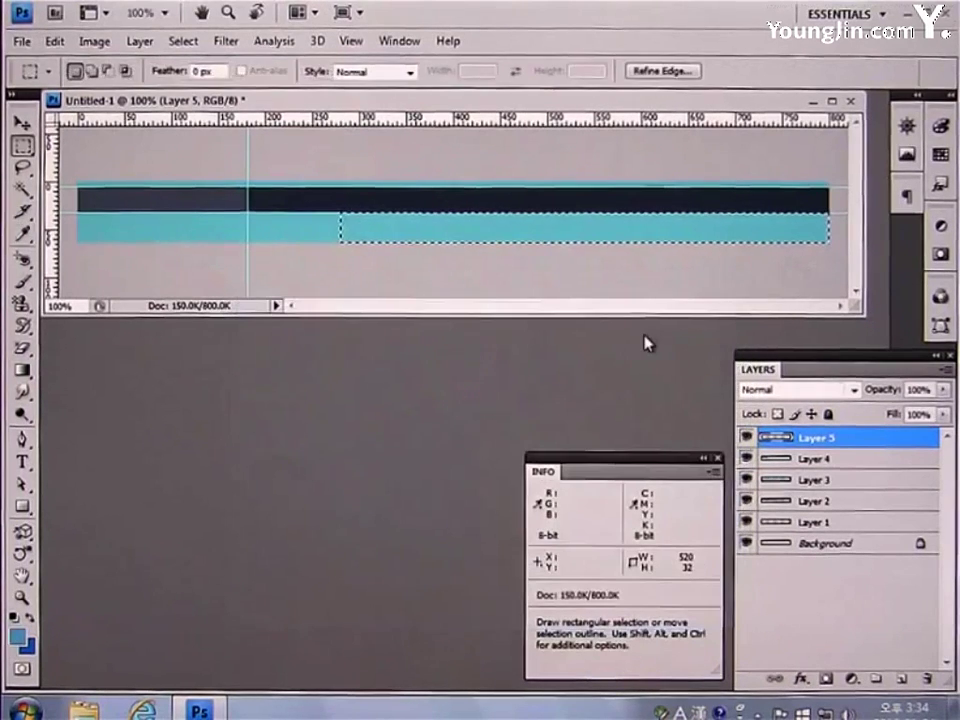
{"action": "key", "text": "alt+BackSpace"}
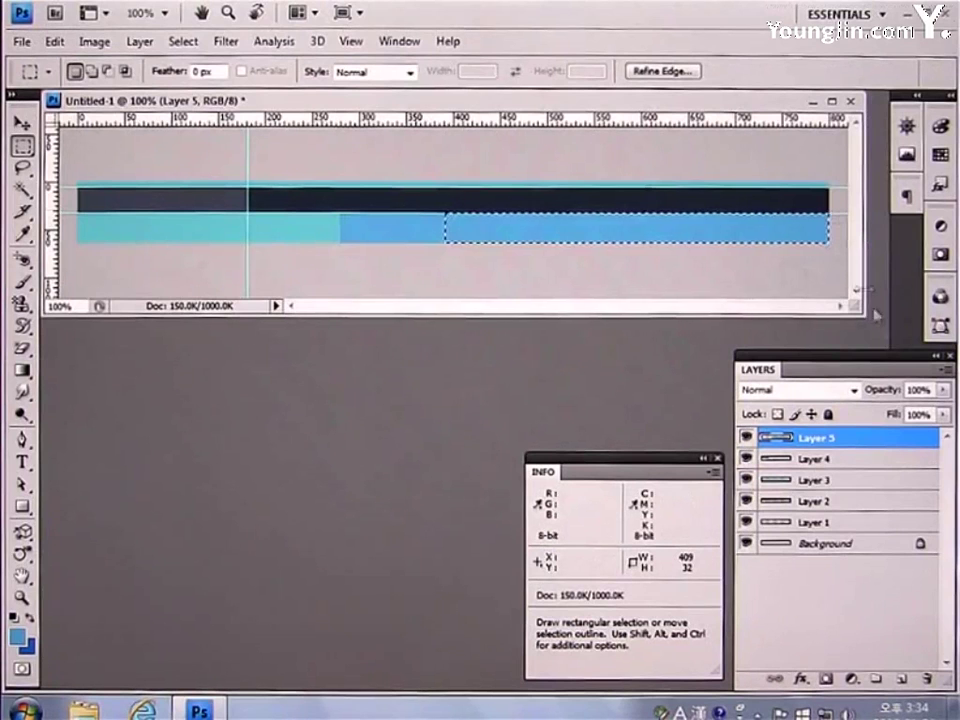
- Fill the selected right part of the light blue band, about 409 × 32 px, with #5684C2 on a new layer
{"action": "left_click", "coordinate": [901, 680]}
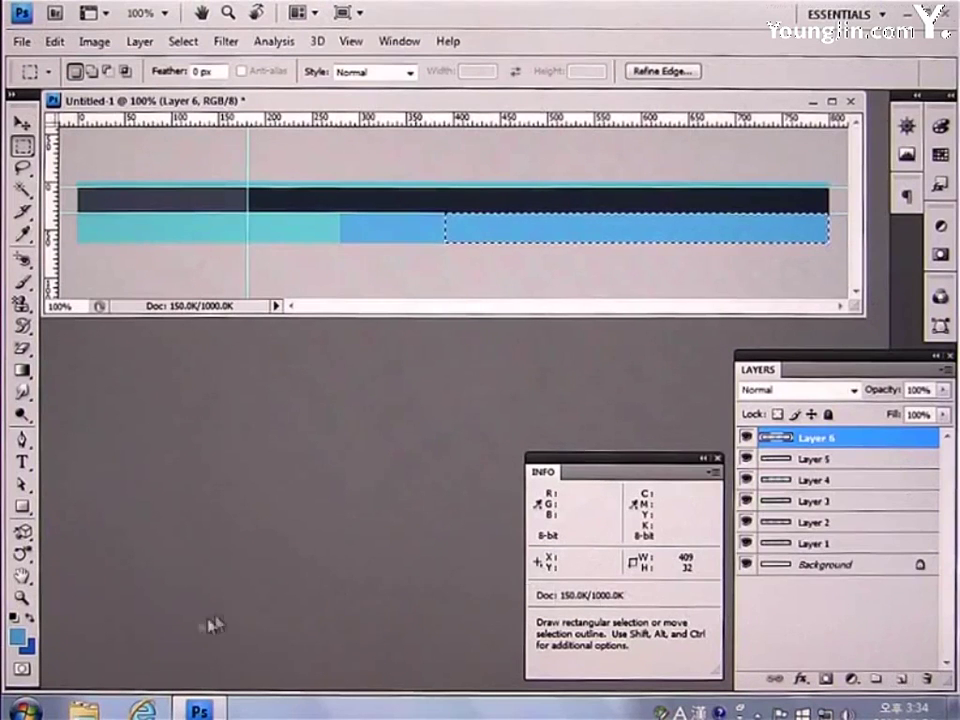
{"action": "left_click", "coordinate": [20, 638]}
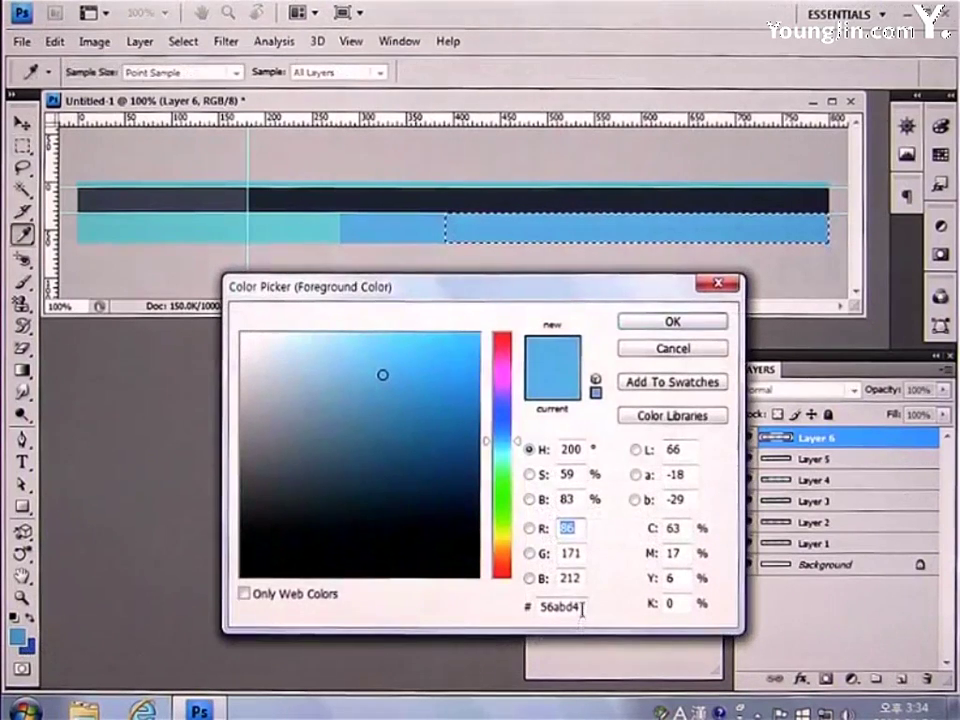
{"action": "left_click", "coordinate": [581, 608]}
{"action": "type", "text": "56"}
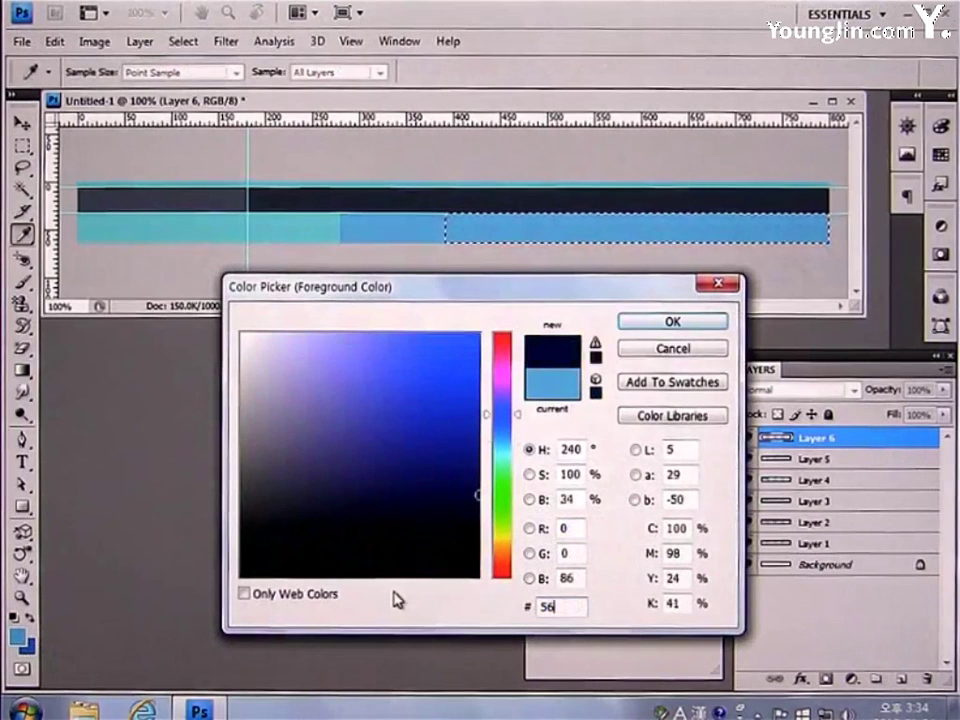
{"action": "type", "text": "84C2"}
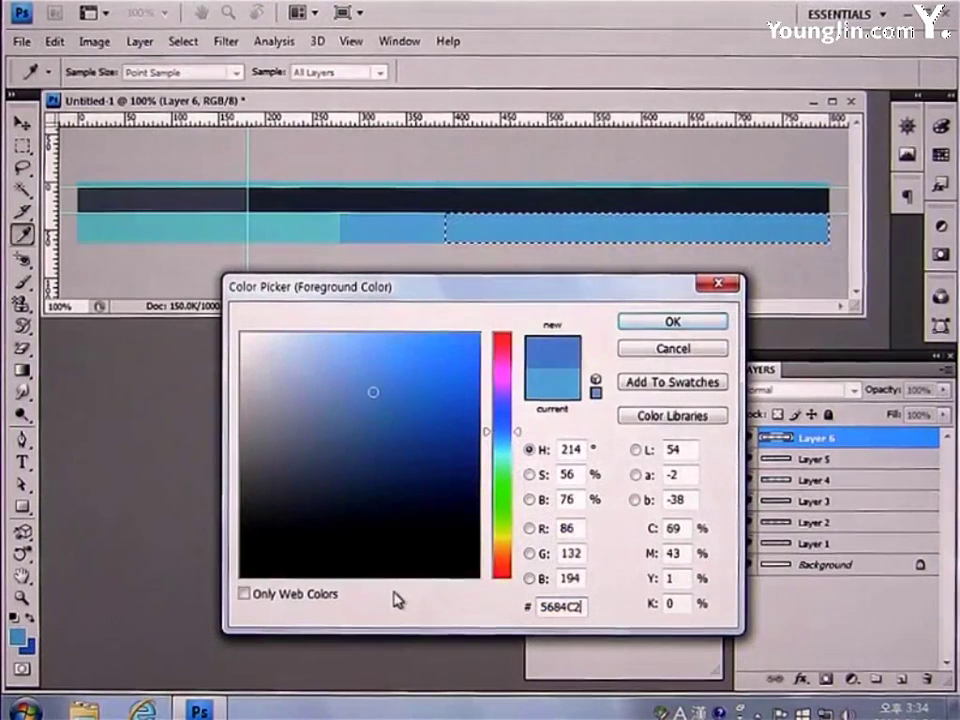
{"action": "left_click", "coordinate": [652, 323]}
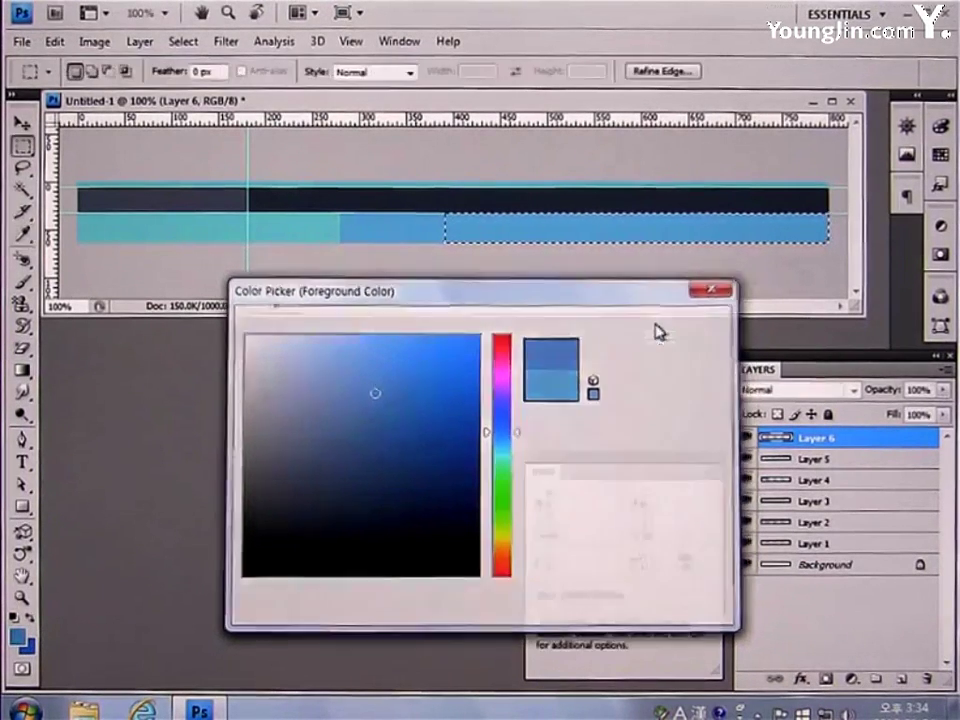
{"action": "key", "text": "alt+BackSpace"}
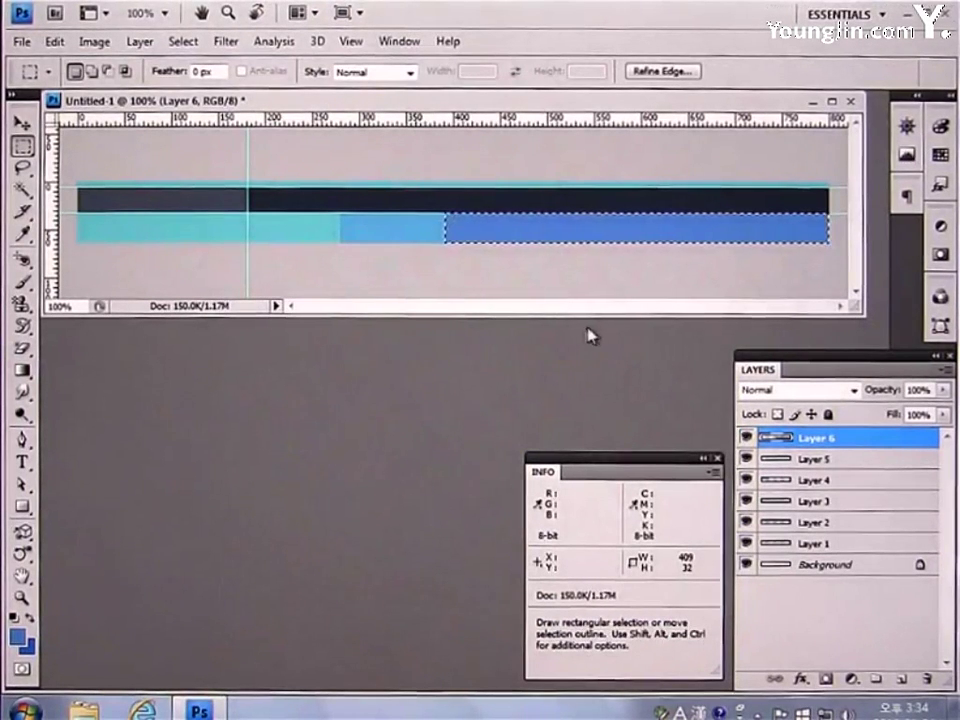
- Activate the Horizontal Type tool and display the Character settings
{"action": "left_click", "coordinate": [22, 462]}
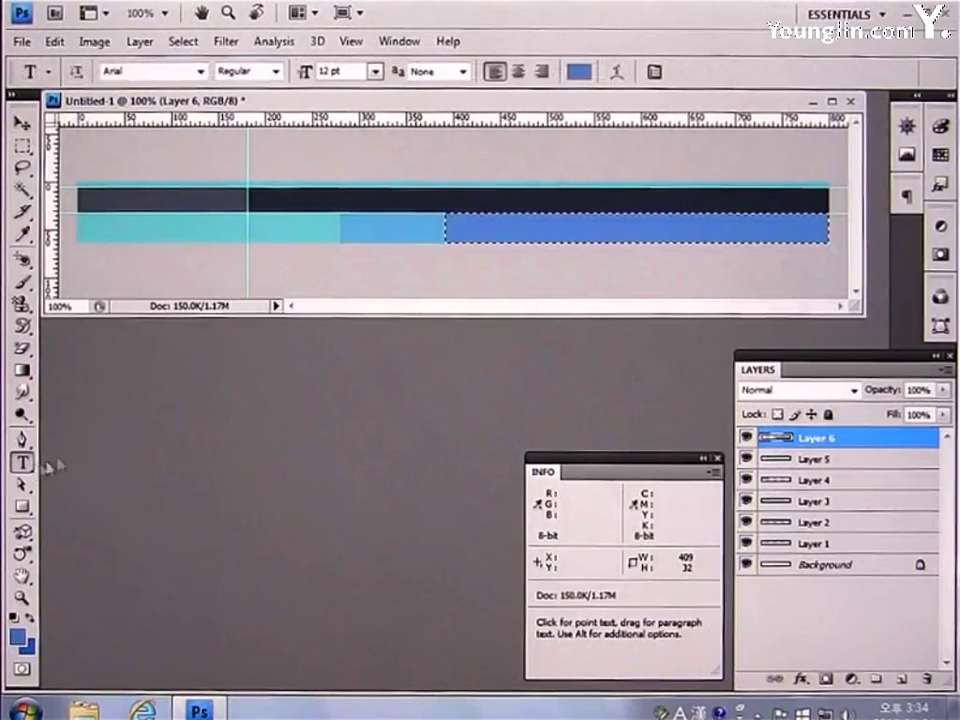
{"action": "left_click", "coordinate": [398, 45]}
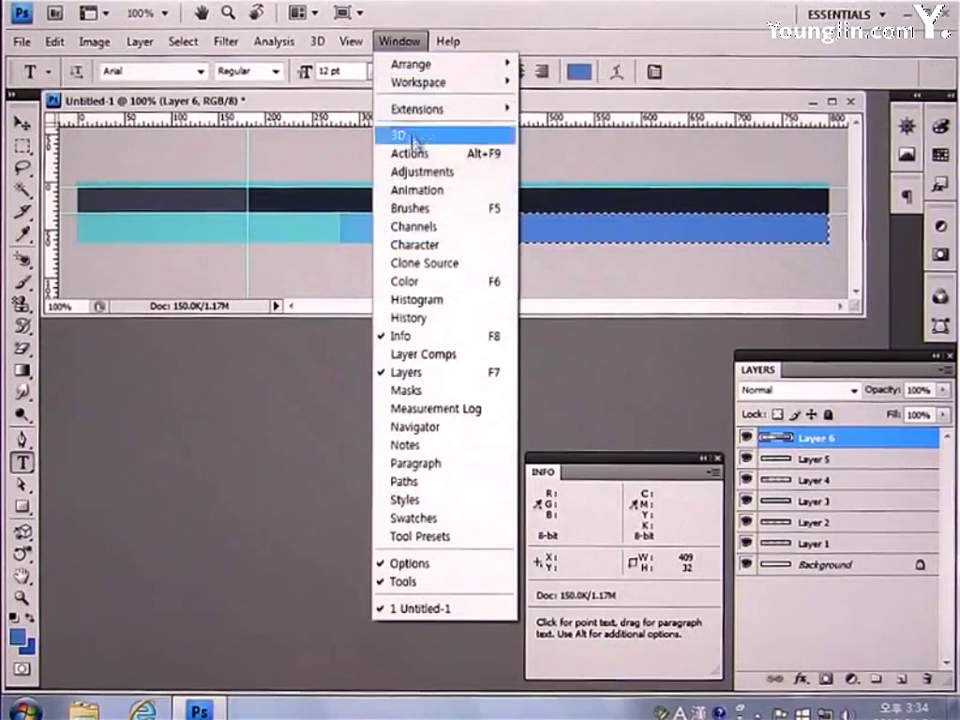
{"action": "left_click", "coordinate": [405, 243]}
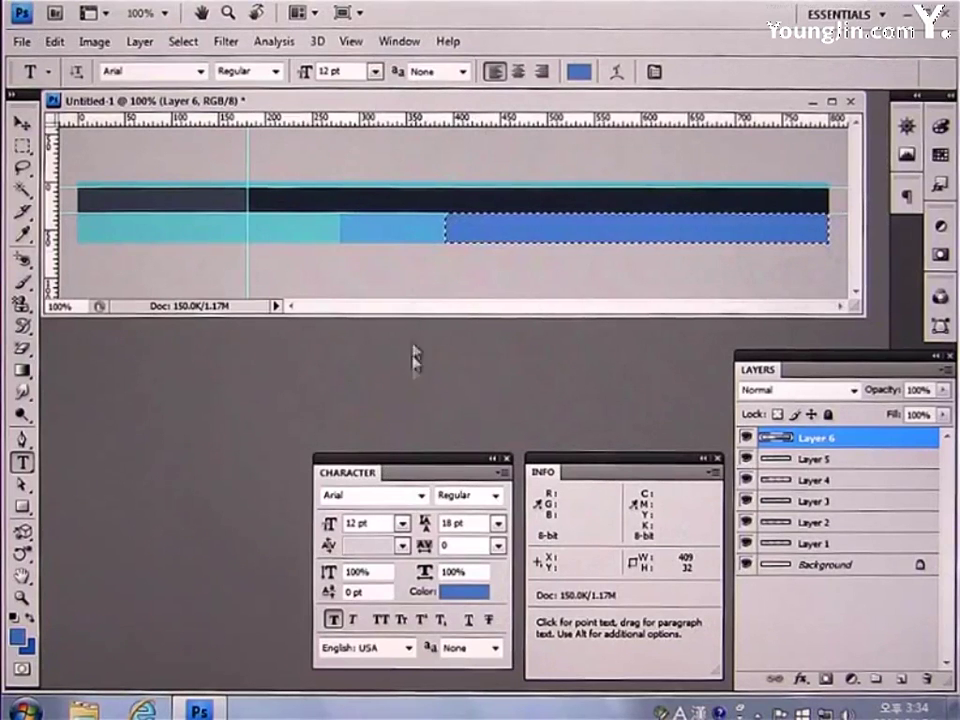
- Set the text font to Dotum Regular at 12 pt without faux bold and with anti-aliasing set to None
{"action": "left_click", "coordinate": [424, 498]}
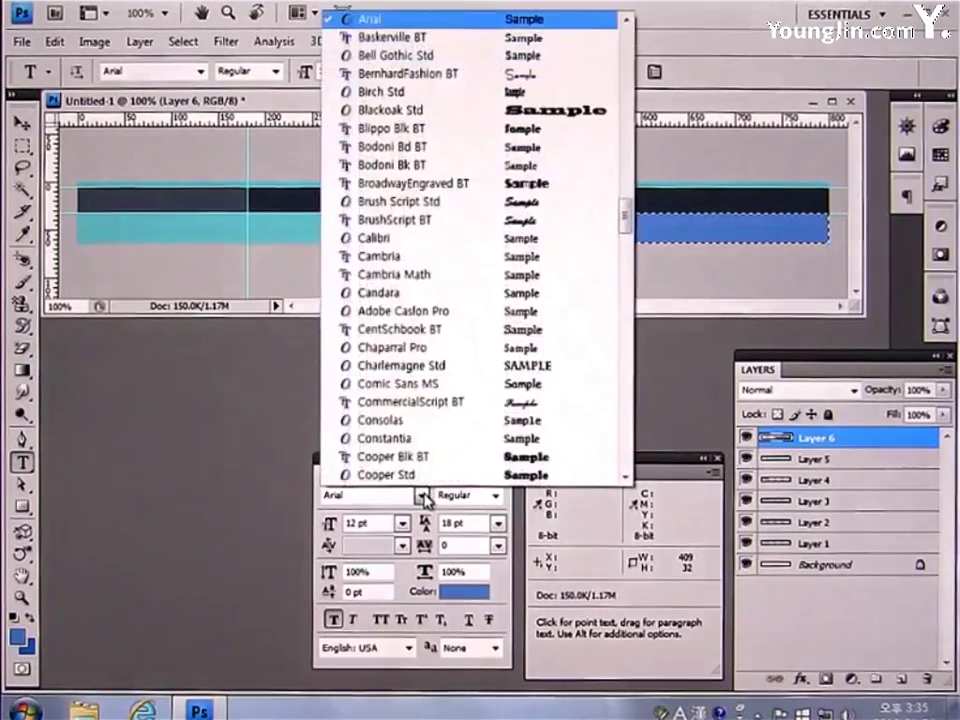
{"action": "left_click_drag", "start_coordinate": [627, 215], "coordinate": [657, 5]}
{"action": "left_click", "coordinate": [466, 110]}
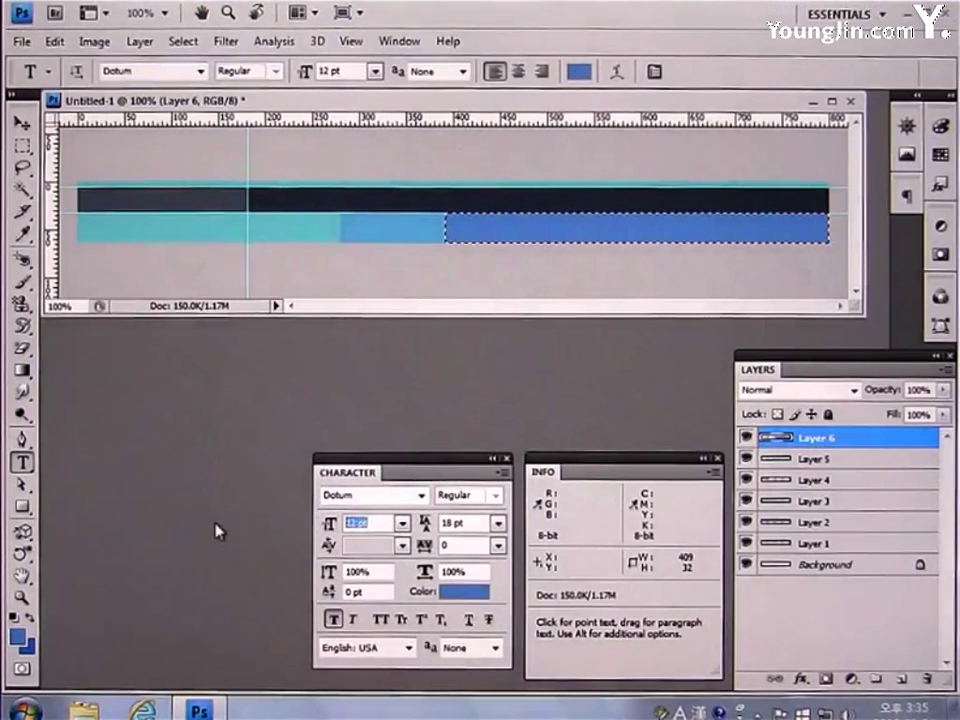
{"action": "type", "text": "12"}
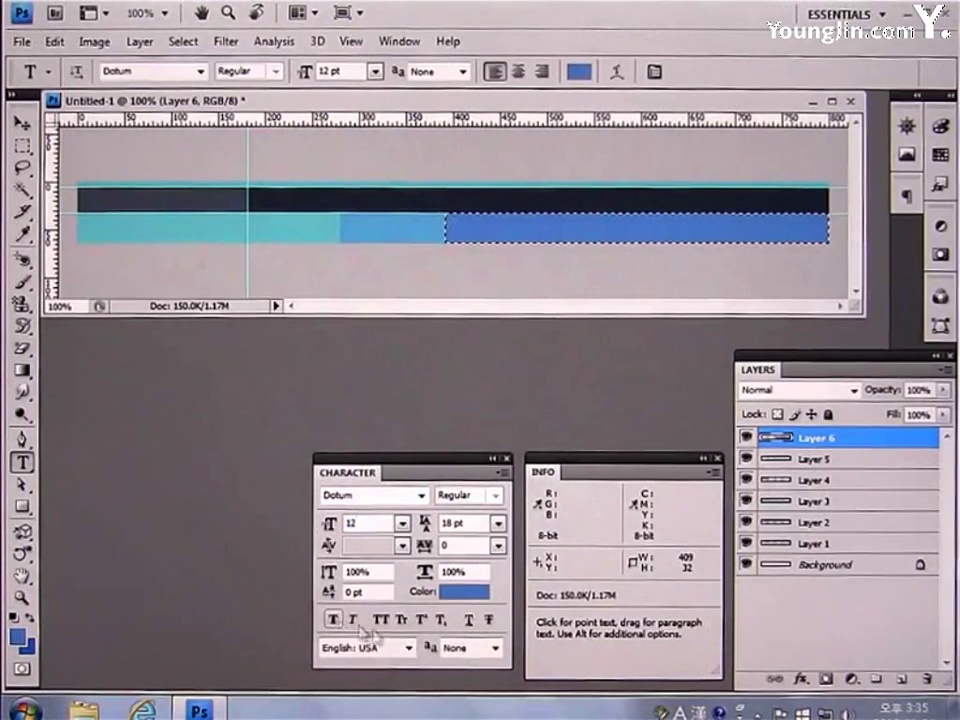
{"action": "left_click", "coordinate": [466, 648]}
{"action": "left_click", "coordinate": [459, 565]}
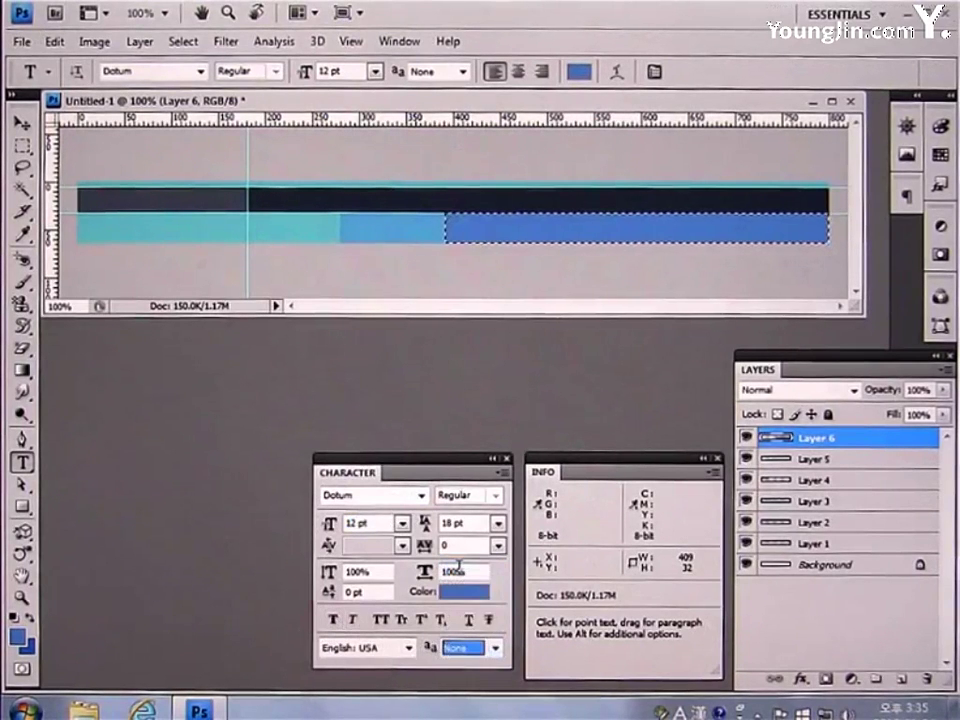
- Set the text color to white (#ffffff)
{"action": "left_click", "coordinate": [455, 595]}
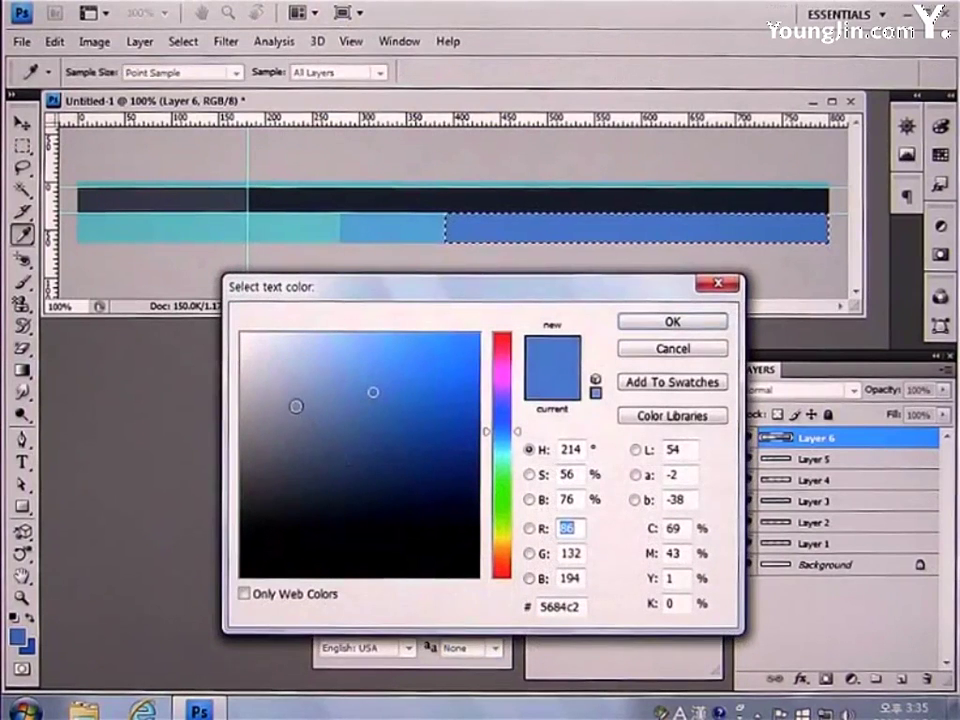
{"action": "left_click", "coordinate": [242, 334]}
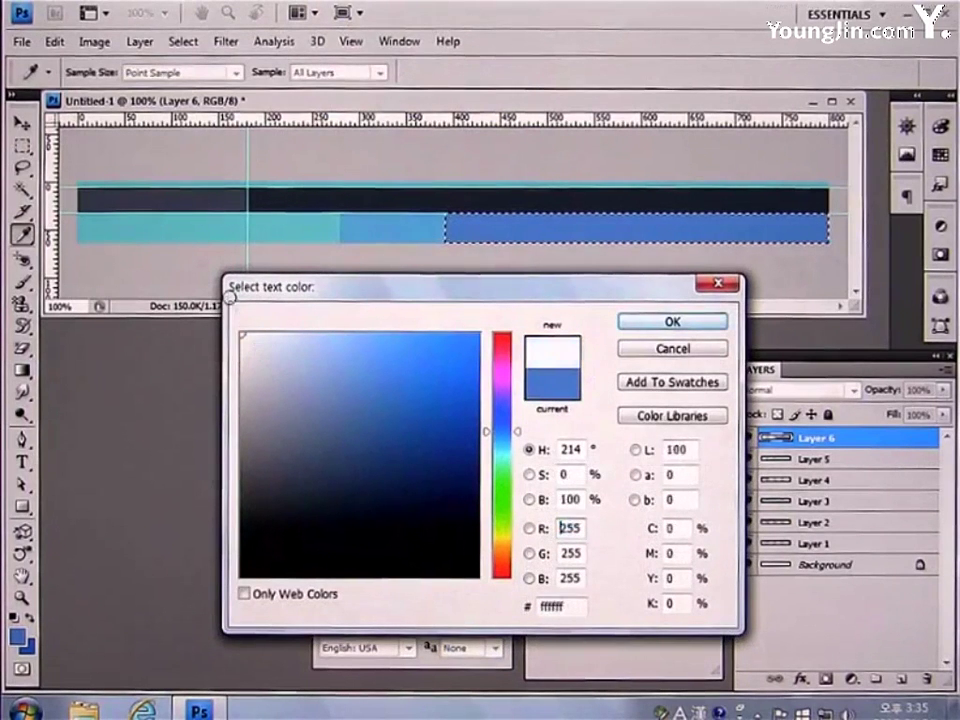
{"action": "left_click", "coordinate": [644, 322]}
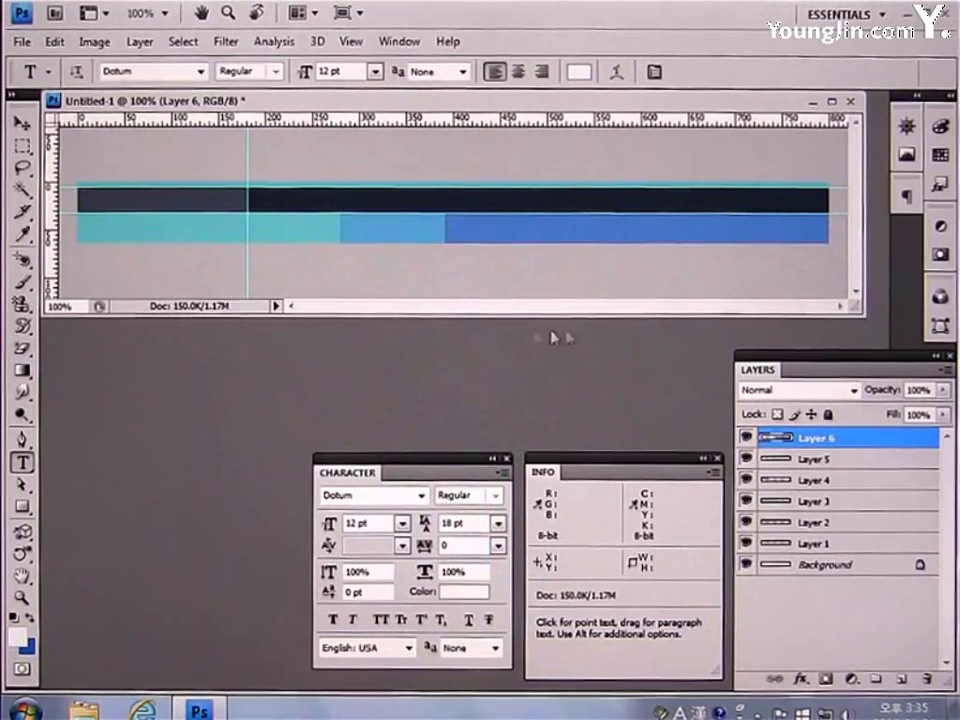
- Add the text "로그인" and "회원가입", separated by several spaces, on the dark grey part before the vertical guide
{"action": "left_click", "coordinate": [99, 200]}
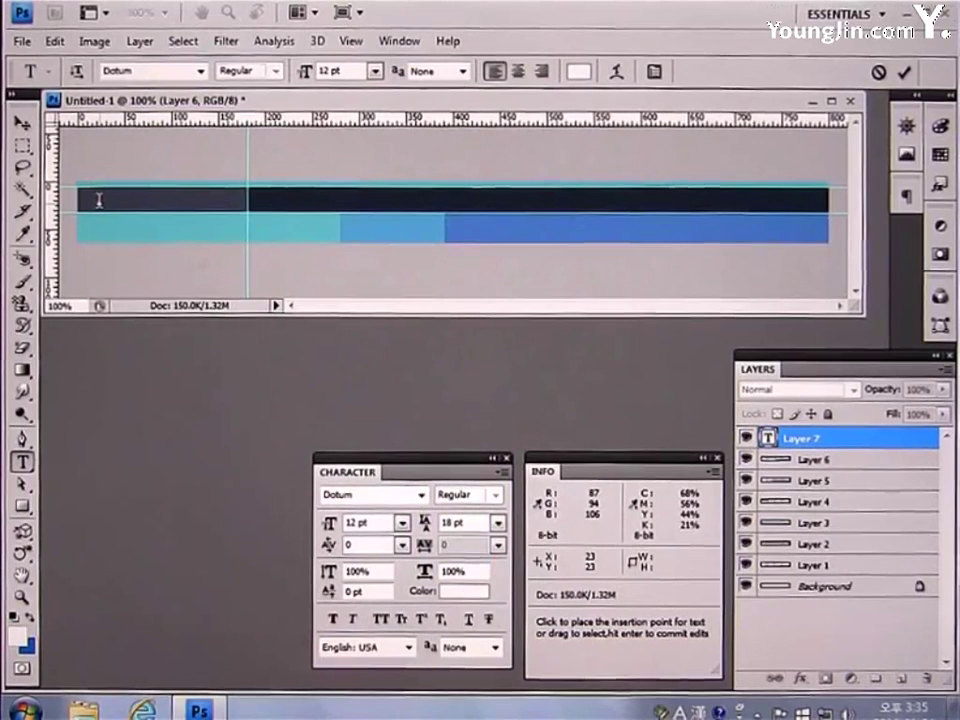
{"action": "key", "text": "Hangul"}
{"action": "type", "text": "광고이"}
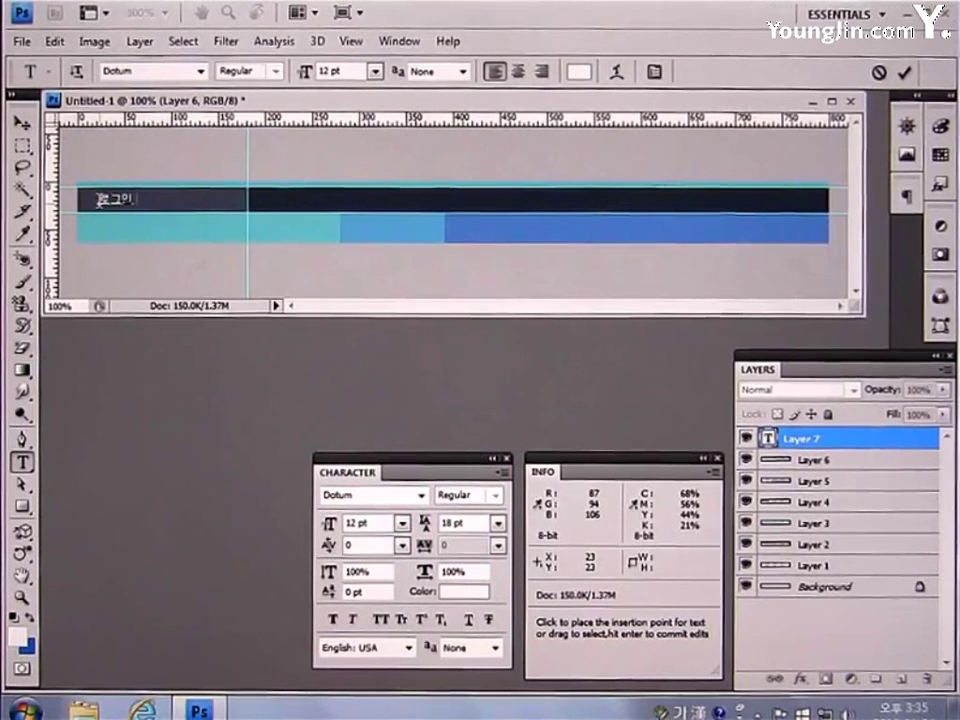
{"action": "type", "text": "ㄴ"}
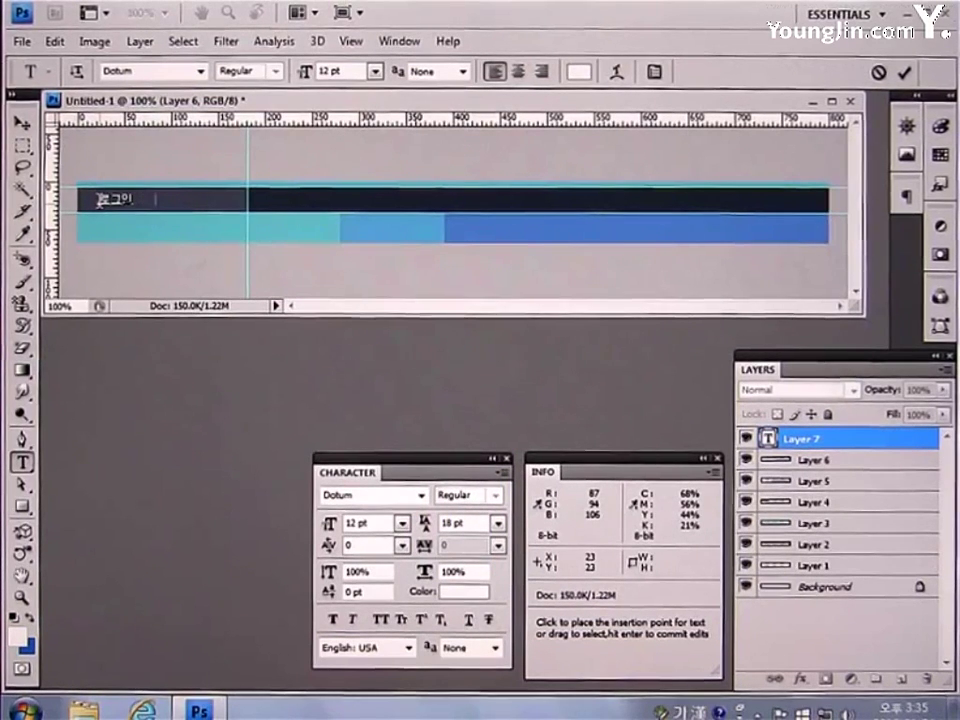
{"action": "type", "text": " 협회원가입"}
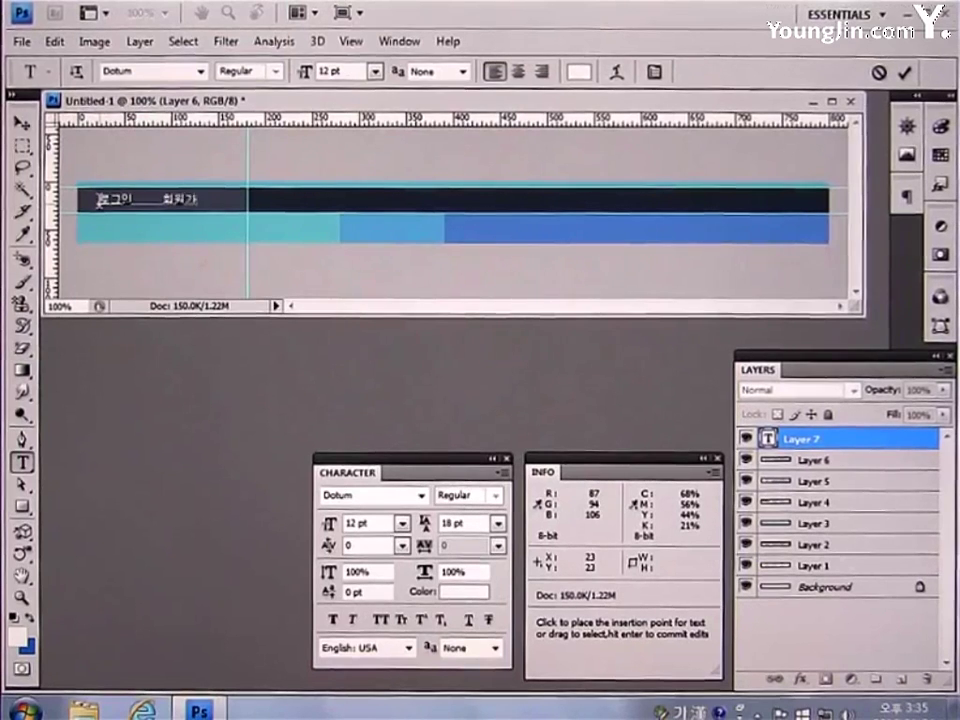
- Commit the "로그인 회원가입" text and nudge it about 10 px to the right and slightly down
{"action": "left_click", "coordinate": [22, 123]}
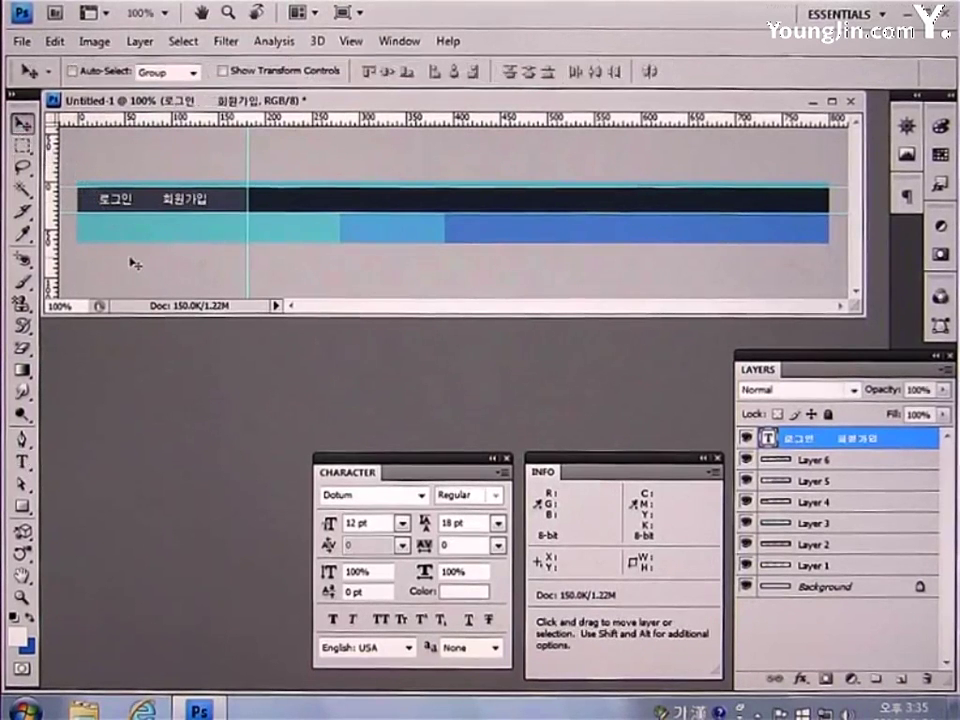
{"action": "key", "text": "Right"}
{"action": "key", "text": "Right"}
{"action": "key", "text": "Right"}
{"action": "key", "text": "Right"}
{"action": "key", "text": "Right"}
{"action": "key", "text": "Right"}
{"action": "key", "text": "Right"}
{"action": "key", "text": "Right"}
{"action": "key", "text": "Right"}
{"action": "key", "text": "Right"}
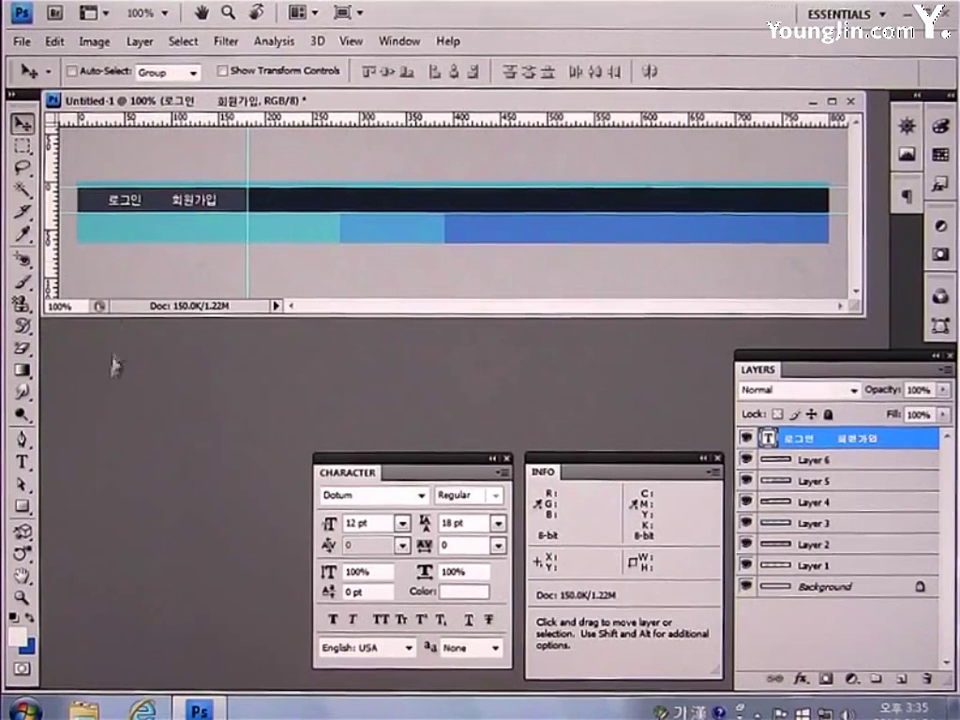
- Draw a thin white vertical rectangle as a divider between "로그인" and "회원가입"
{"action": "left_click", "coordinate": [24, 507]}
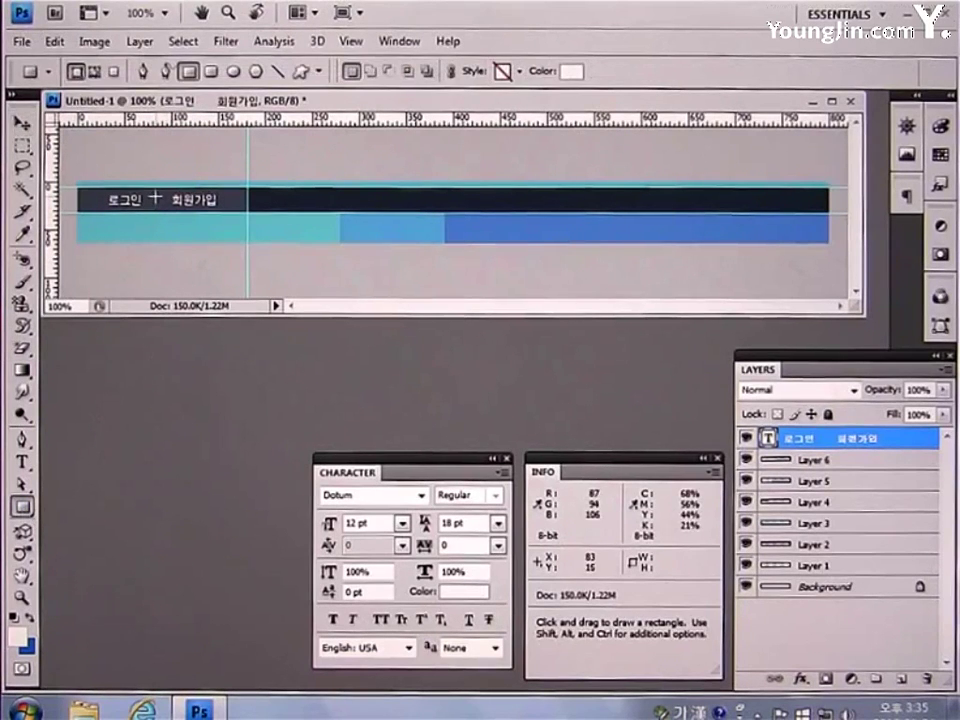
{"action": "left_click_drag", "start_coordinate": [155, 196], "coordinate": [156, 215]}
{"action": "key", "text": "v"}
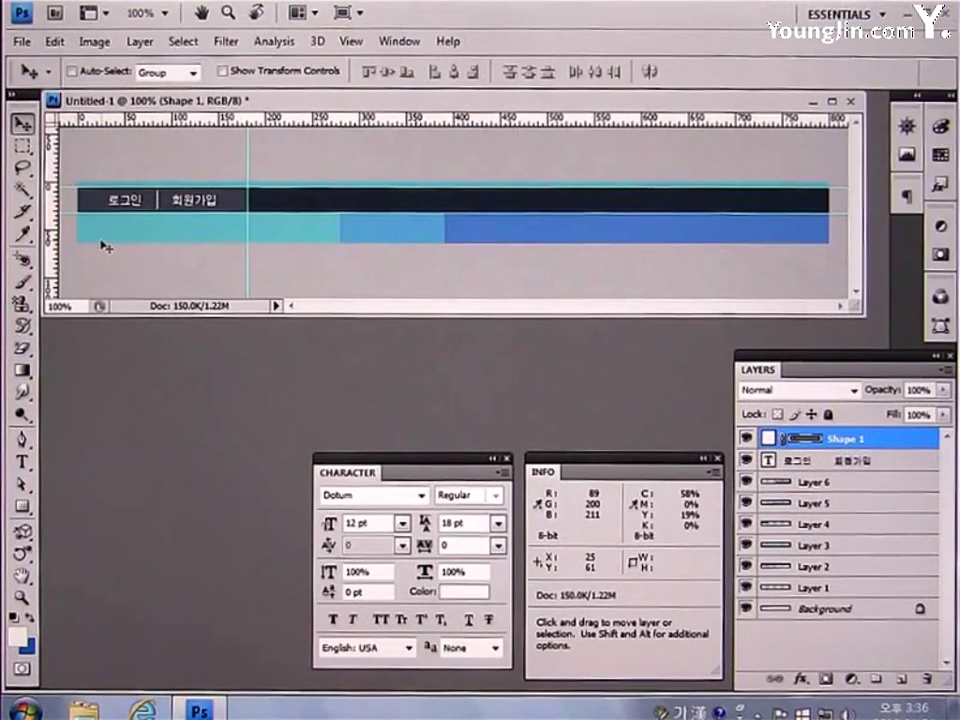
- Add the menu text "완제품 주변장치 컴퓨터부품 네트워크 게시판" in Gulim 12 pt faux bold on the dark band just after the vertical guide
{"action": "left_click", "coordinate": [22, 463]}
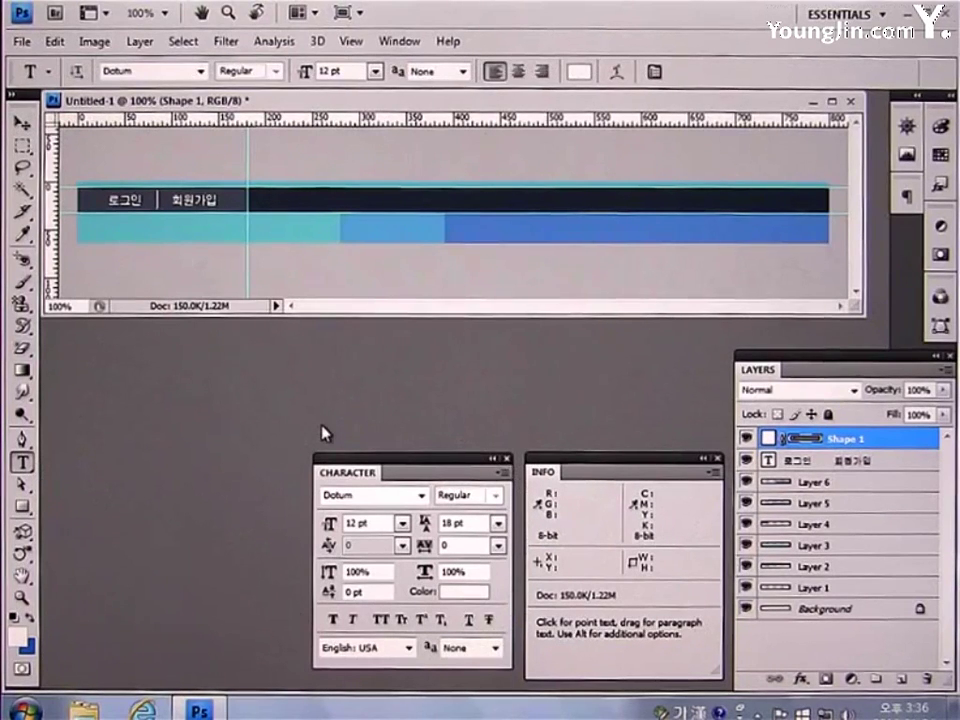
{"action": "left_click", "coordinate": [421, 495]}
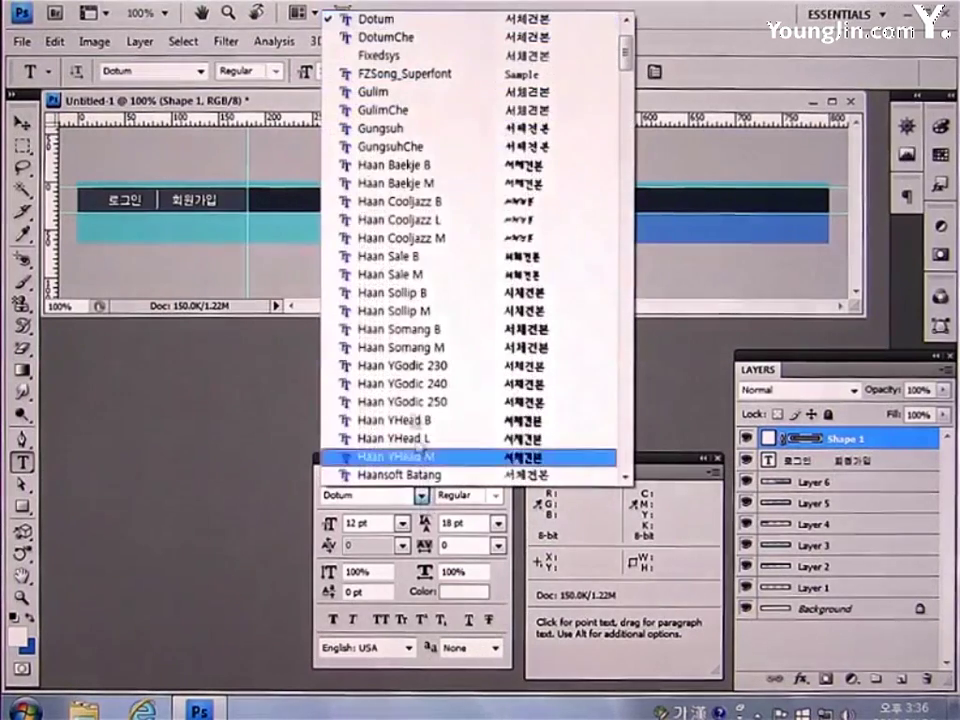
{"action": "left_click", "coordinate": [382, 92]}
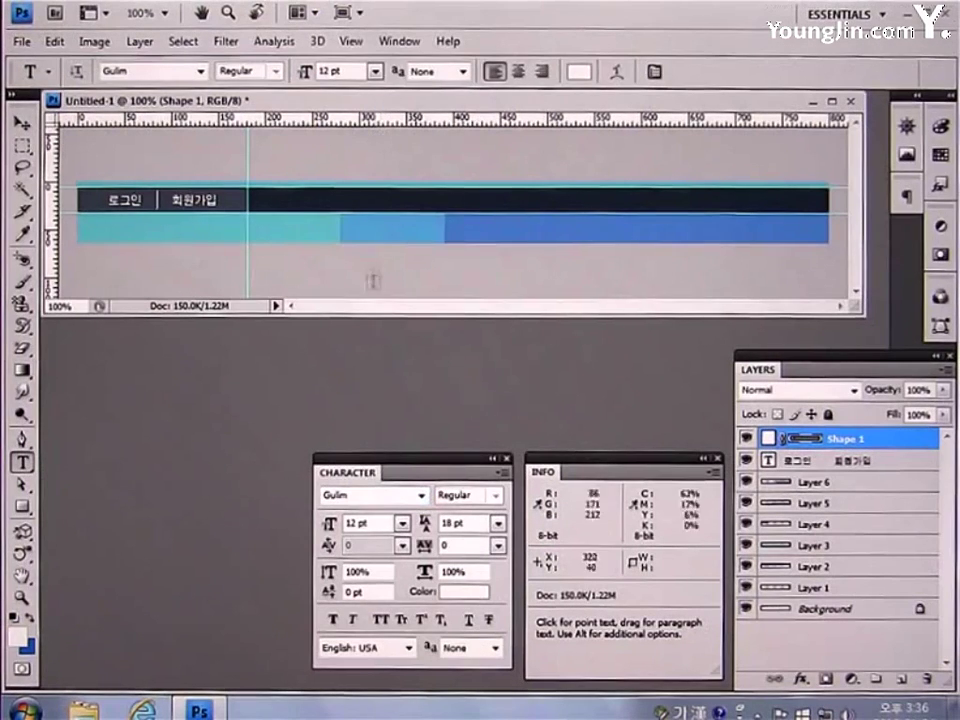
{"action": "left_click", "coordinate": [269, 200]}
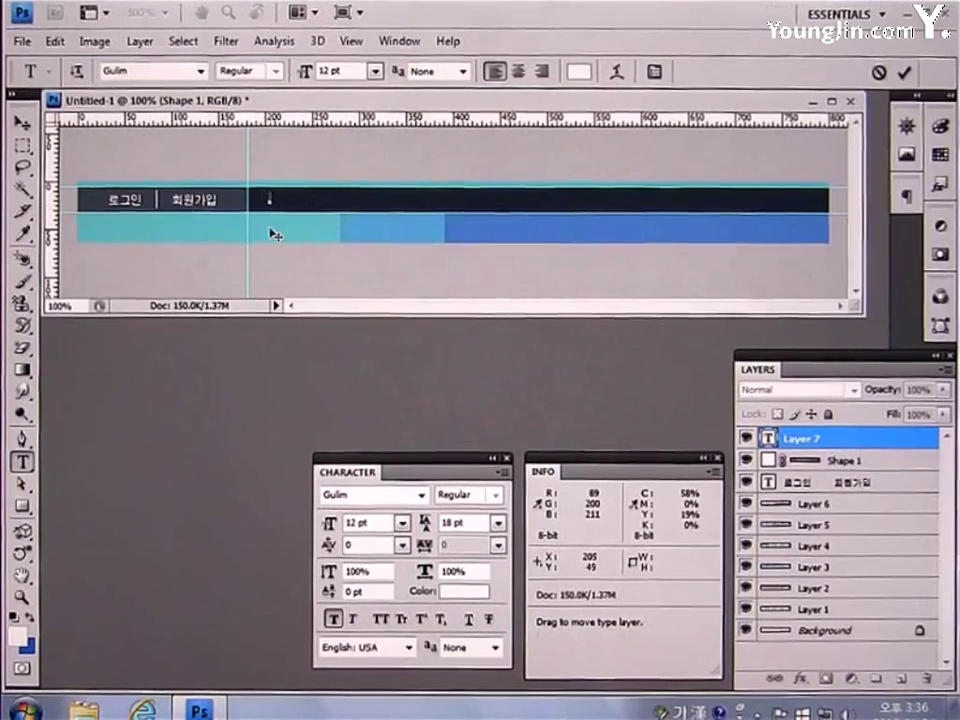
{"action": "type", "text": "오시는 길"}
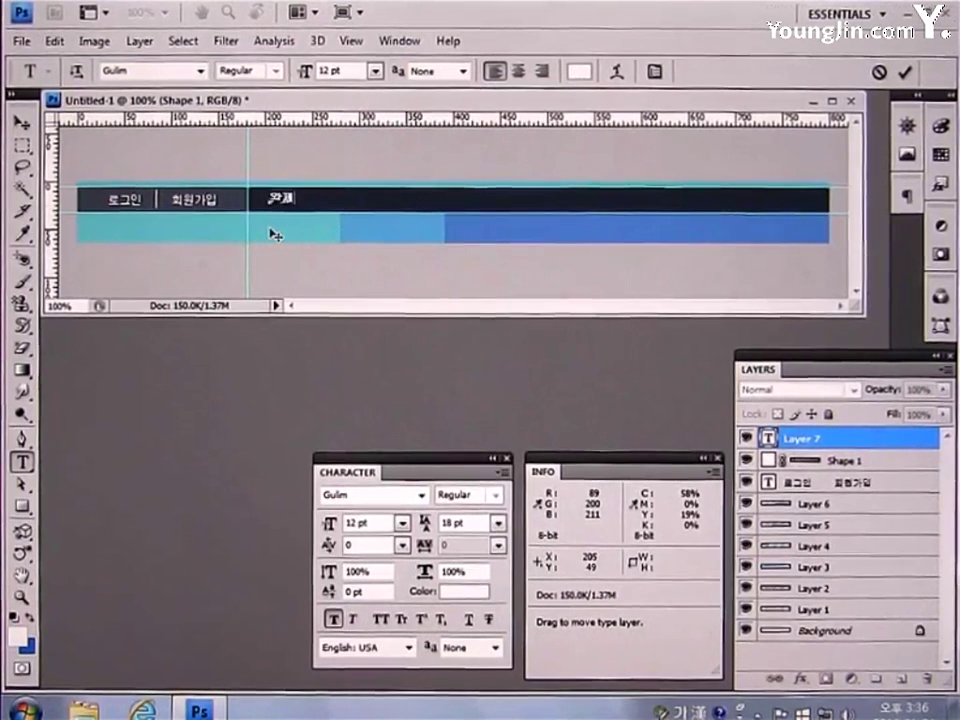
{"action": "type", "text": " 찾기"}
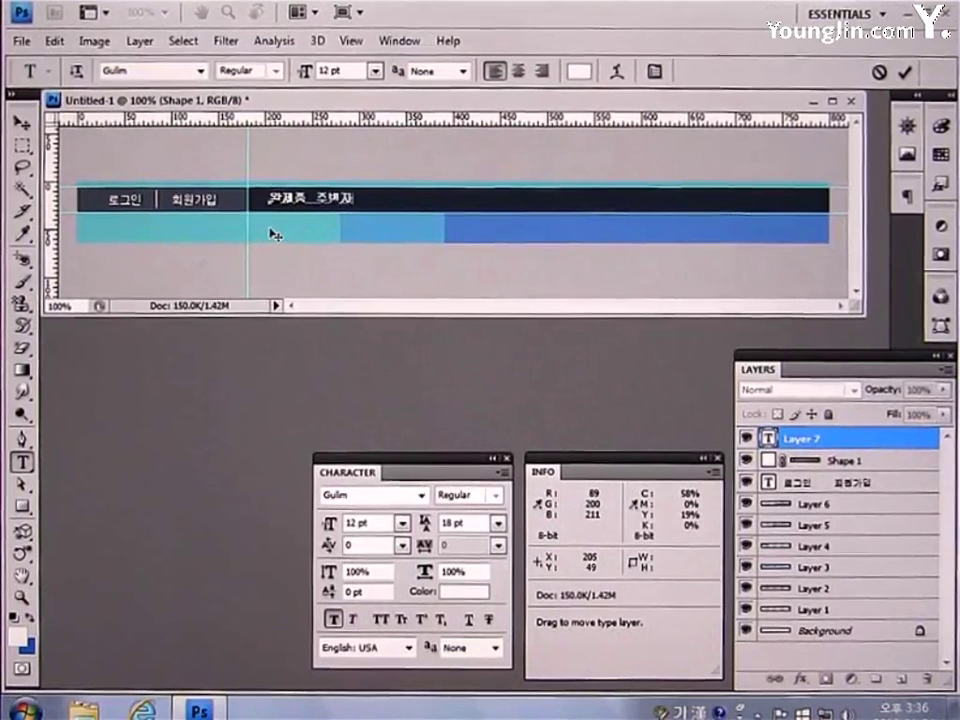
{"action": "type", "text": " 이"}
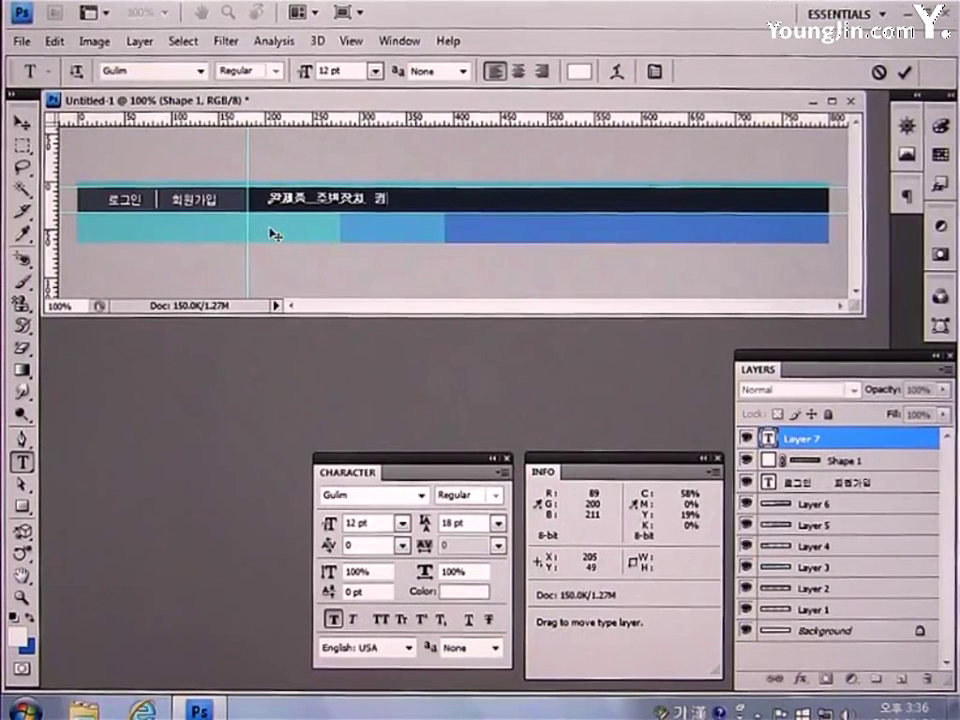
{"action": "type", "text": "벤트보류 ㄴ"}
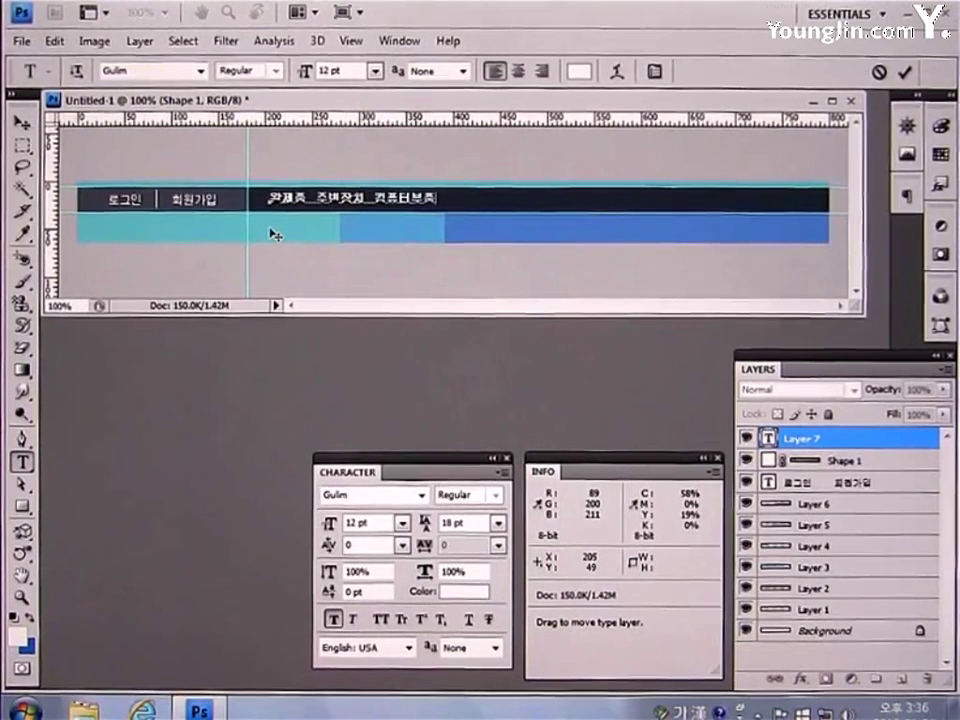
{"action": "type", "text": "ㅔ트워"}
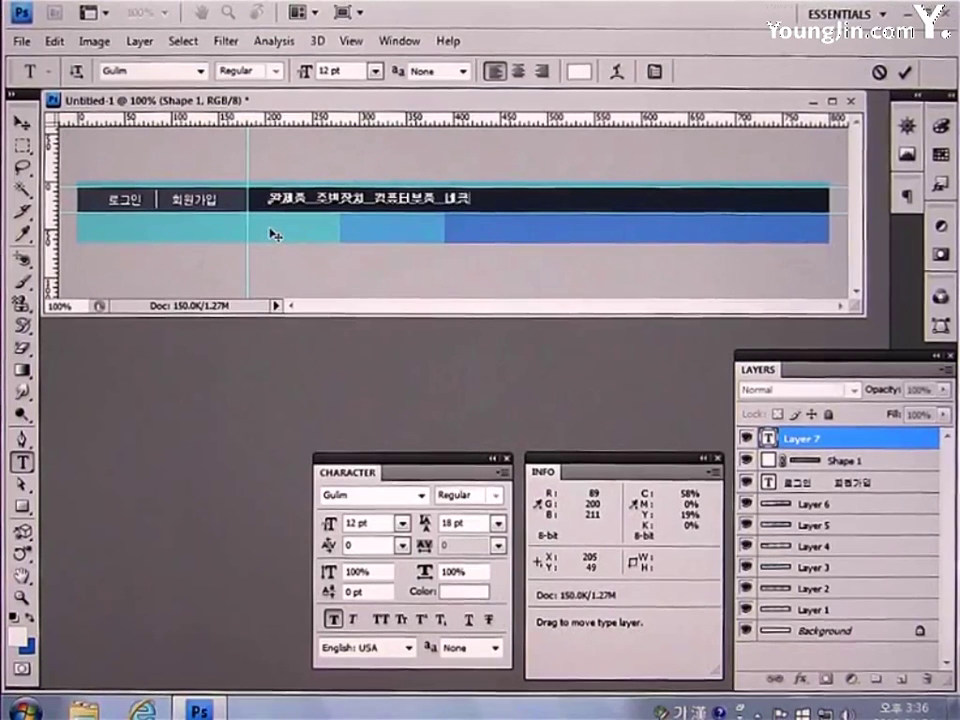
{"action": "type", "text": "크"}
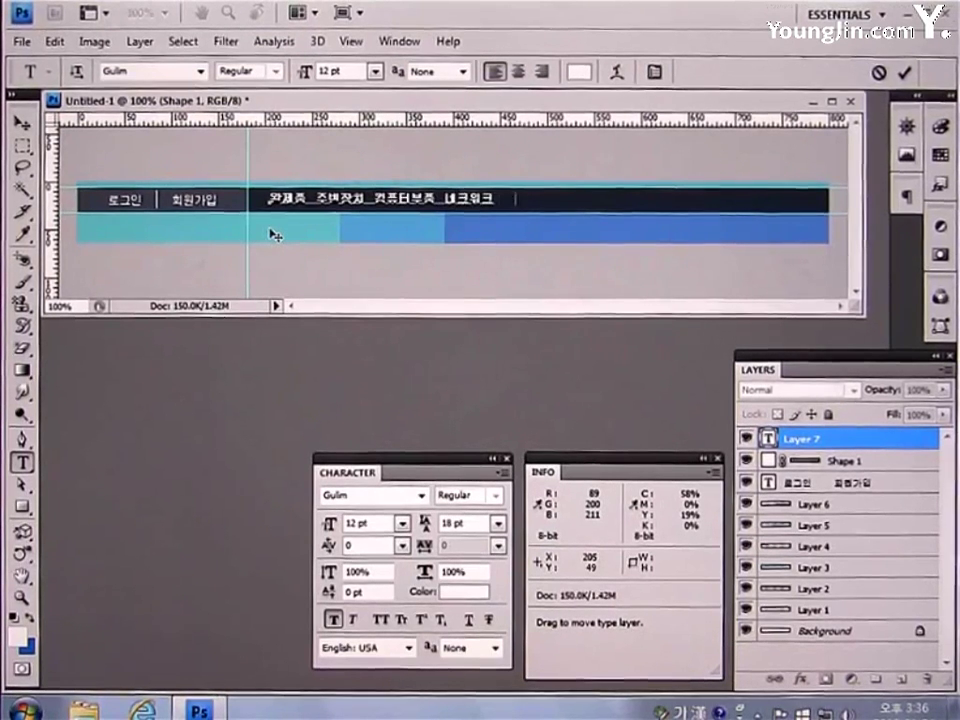
{"action": "type", "text": " 게시판"}
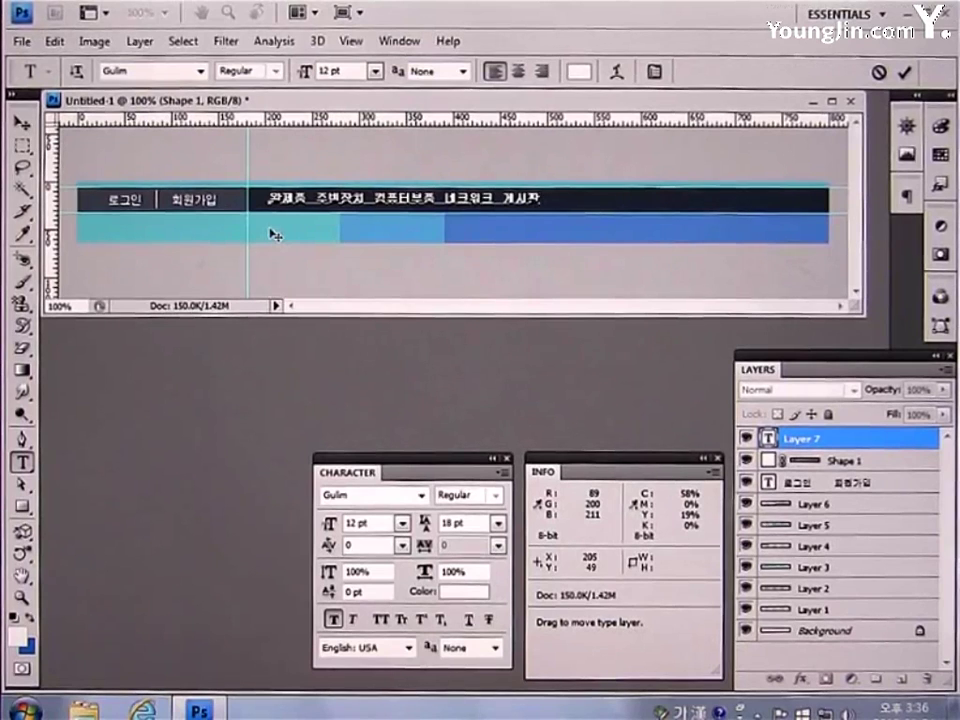
- Insert extra spaces between the five menu words to spread them wider along the dark band
{"action": "left_click", "coordinate": [316, 199]}
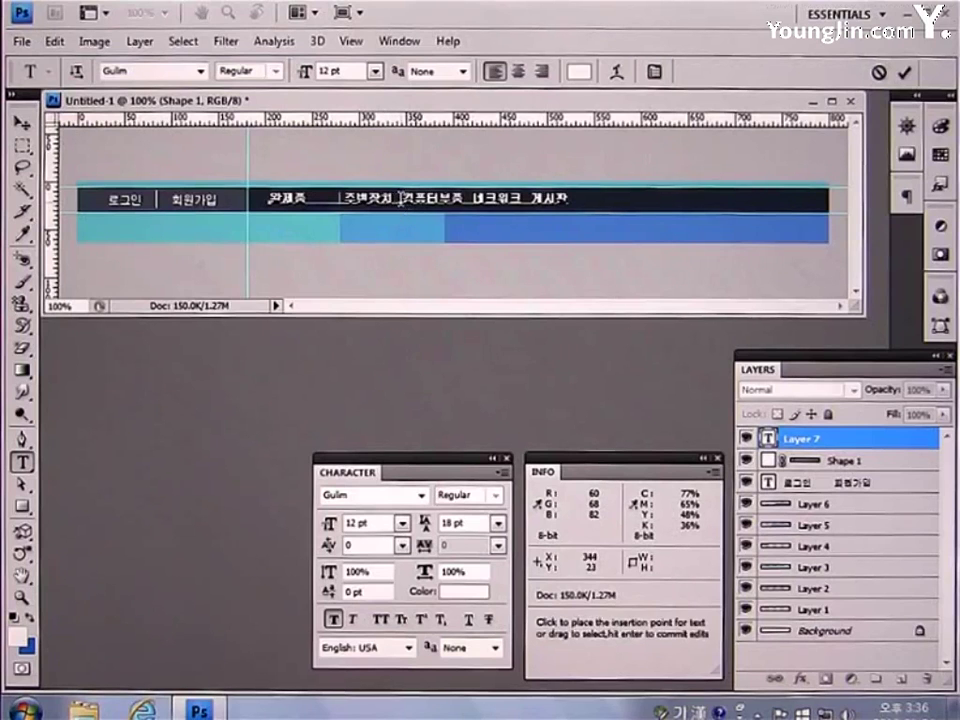
{"action": "left_click", "coordinate": [401, 199]}
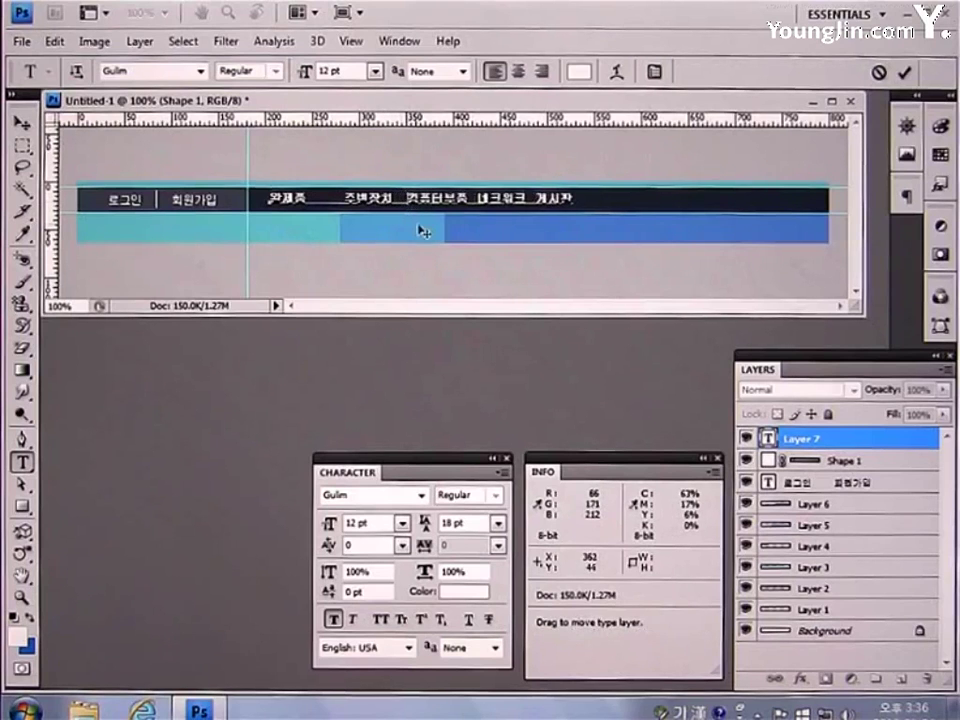
{"action": "left_click", "coordinate": [497, 199]}
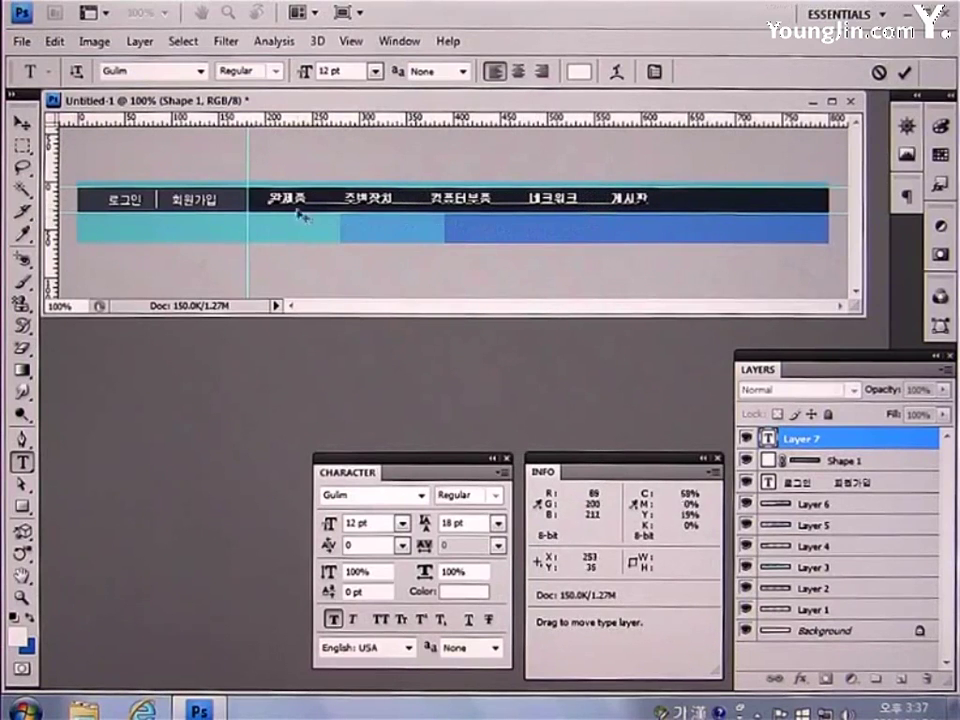
{"action": "left_click", "coordinate": [330, 199]}
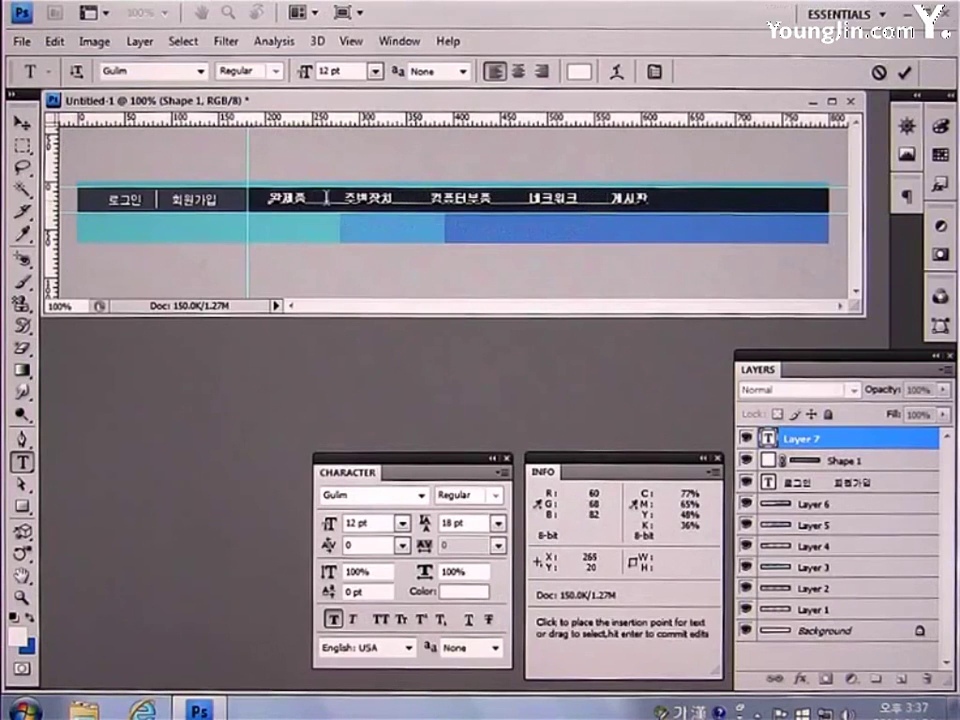
{"action": "left_click", "coordinate": [544, 210]}
{"action": "left_click_drag", "start_coordinate": [648, 212], "coordinate": [662, 212], "text": "ctrl"}
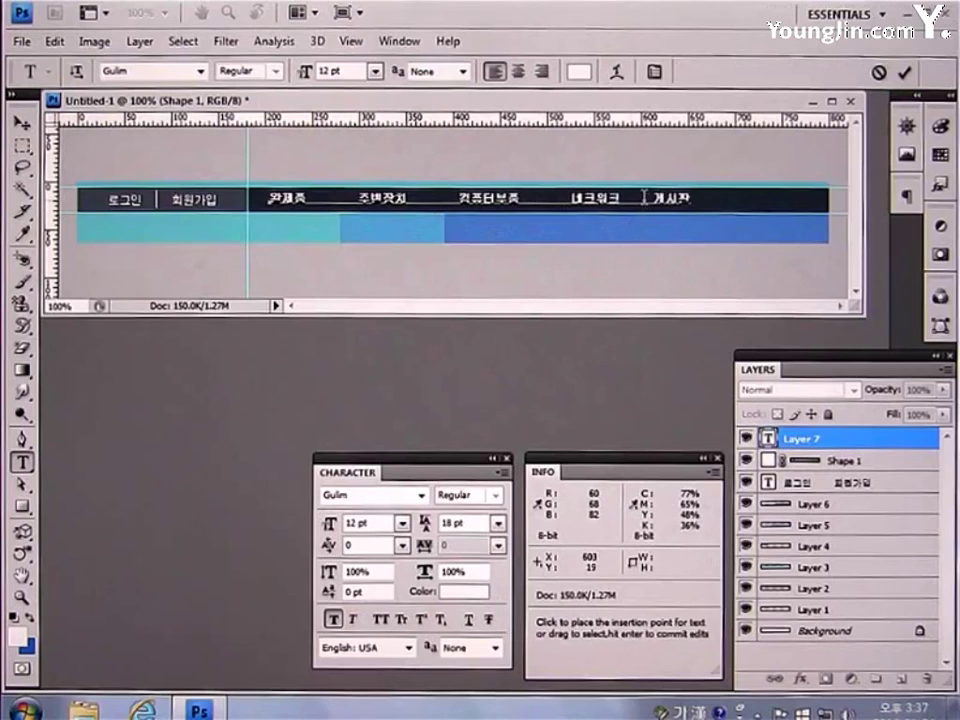
- Commit the menu text and nudge it about 9 px to the right and slightly down
{"action": "left_click", "coordinate": [22, 123]}
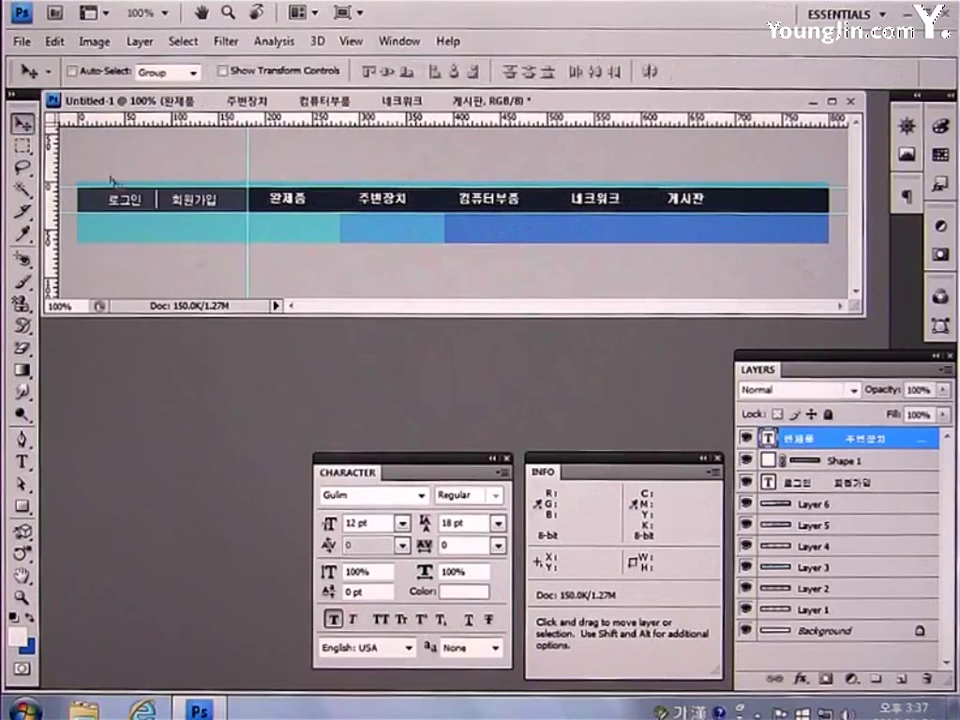
{"action": "key", "text": "Right"}
{"action": "key", "text": "Right"}
{"action": "key", "text": "Right"}
{"action": "key", "text": "Right"}
{"action": "key", "text": "Right"}
{"action": "key", "text": "Right"}
{"action": "key", "text": "Right"}
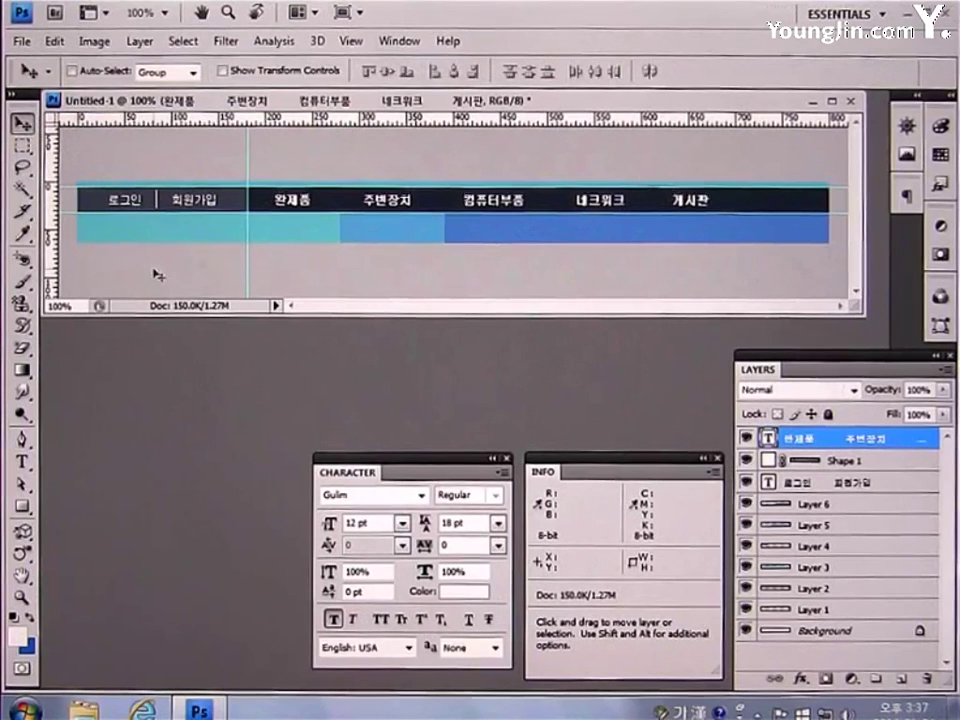
{"action": "key", "text": "Right"}
{"action": "key", "text": "Right"}
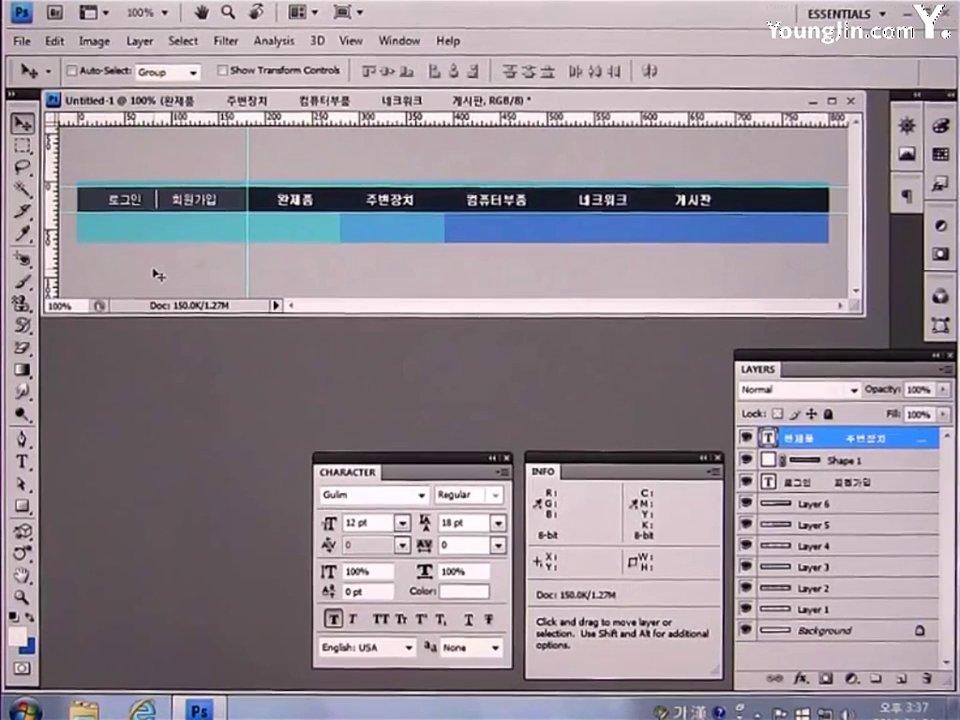
- Draw a #4DBFD9 rounded rectangle with 4 px radius, about 61 × 27 px, over "완제품" and place its layer beneath the menu text
{"action": "left_click_drag", "start_coordinate": [22, 506], "coordinate": [100, 524]}
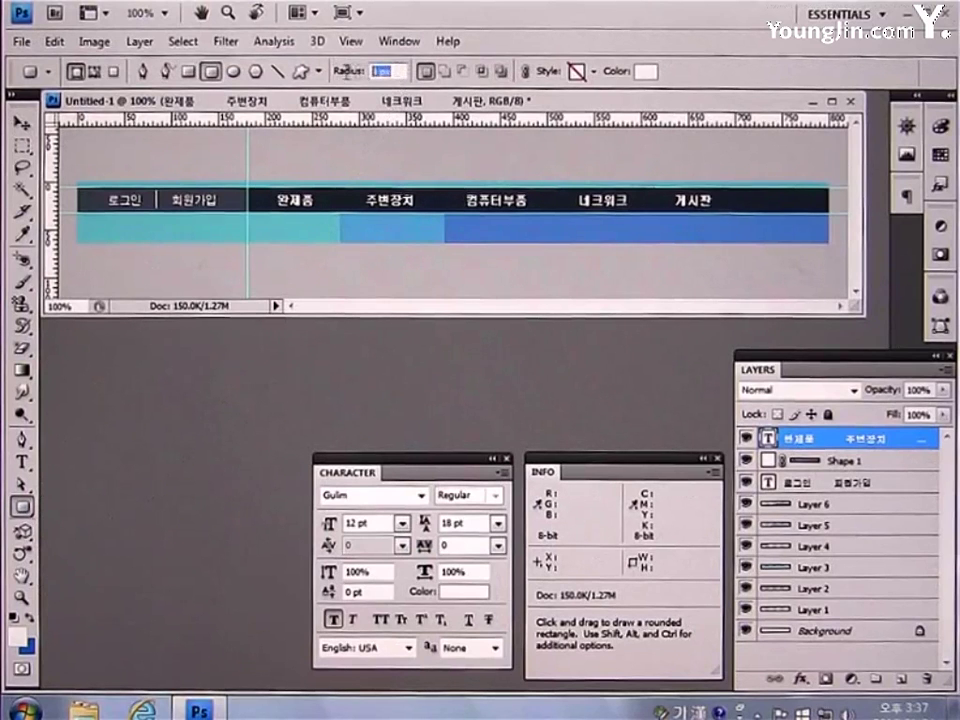
{"action": "type", "text": "4"}
{"action": "key", "text": "Return"}
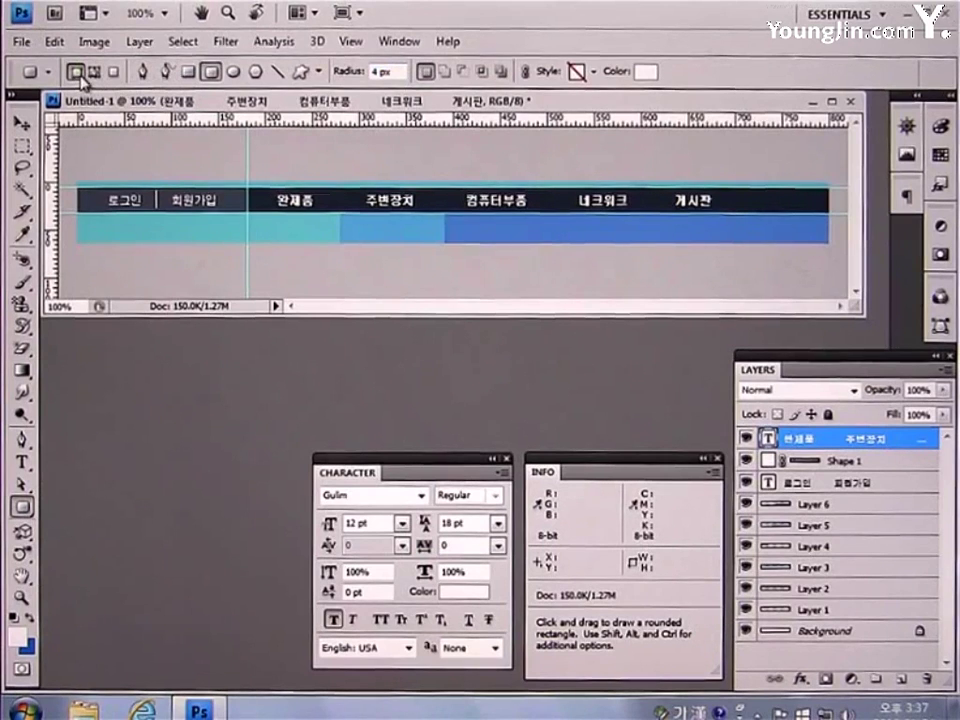
{"action": "left_click", "coordinate": [648, 73]}
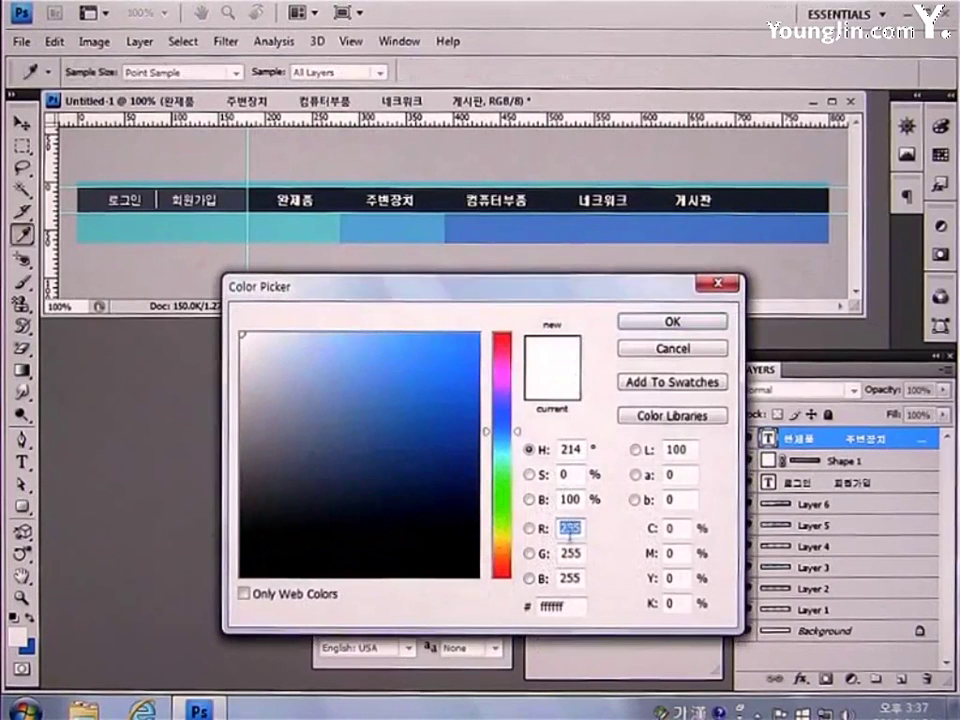
{"action": "type", "text": "4"}
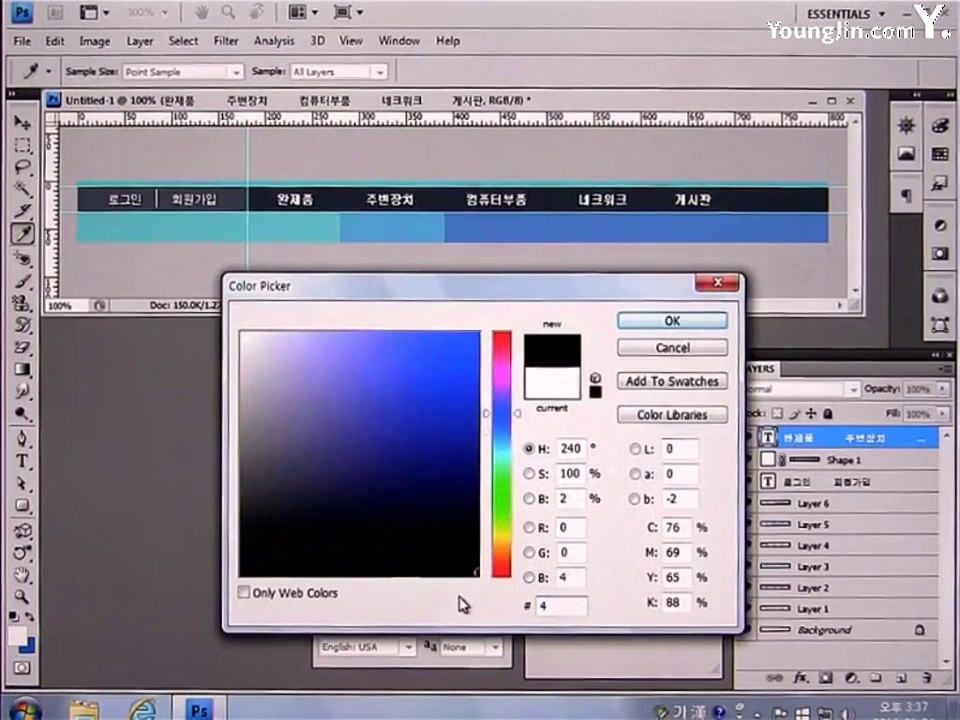
{"action": "type", "text": "DBFD9"}
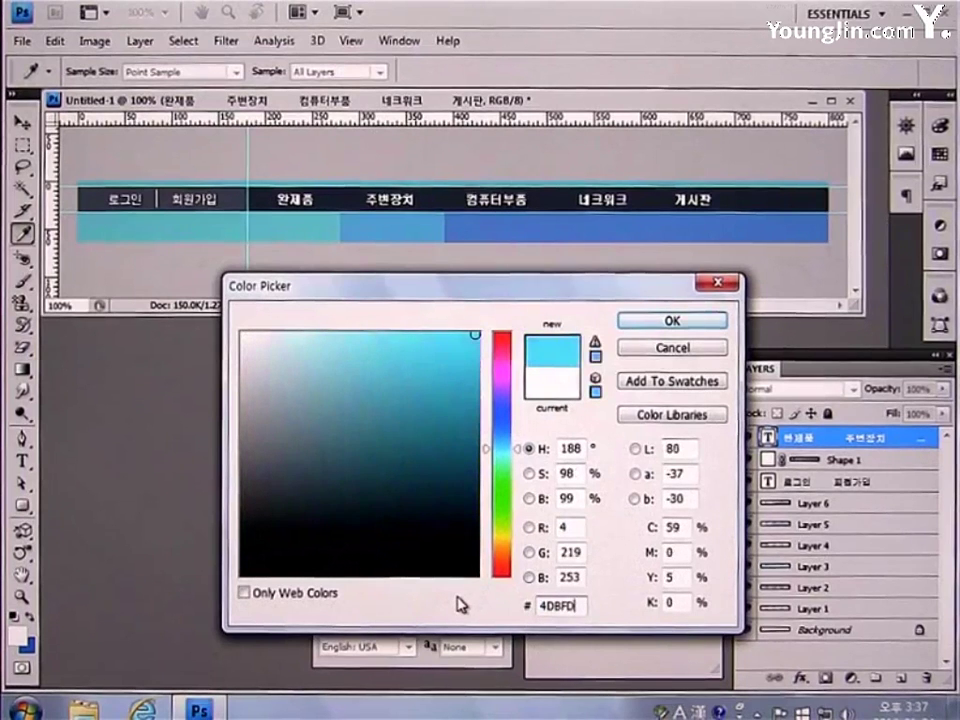
{"action": "left_click", "coordinate": [660, 327]}
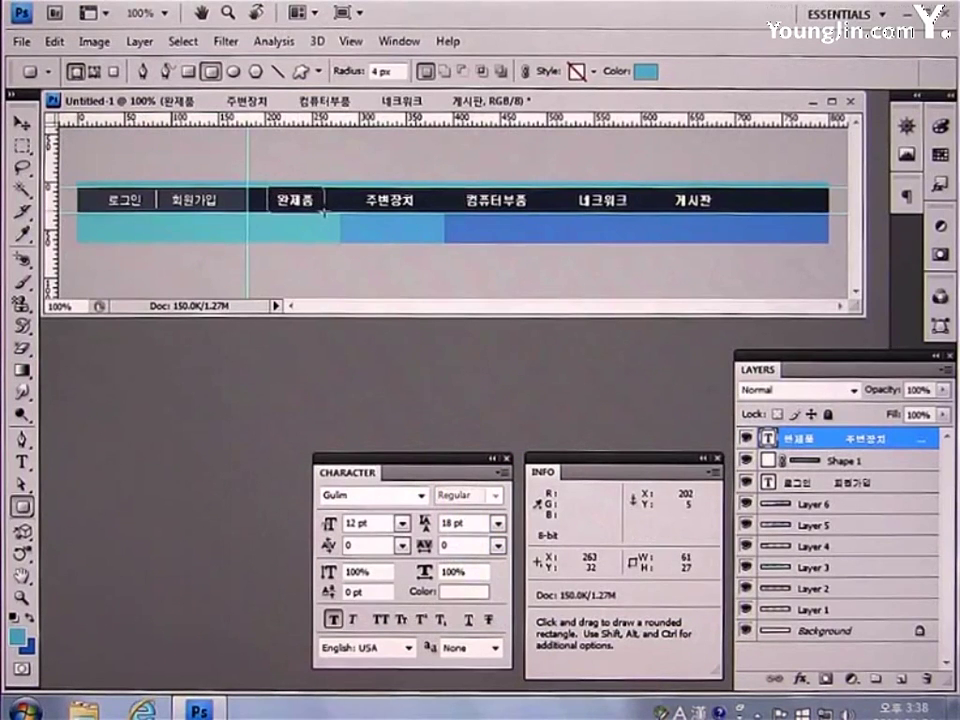
{"action": "left_click_drag", "start_coordinate": [325, 213], "coordinate": [325, 213]}
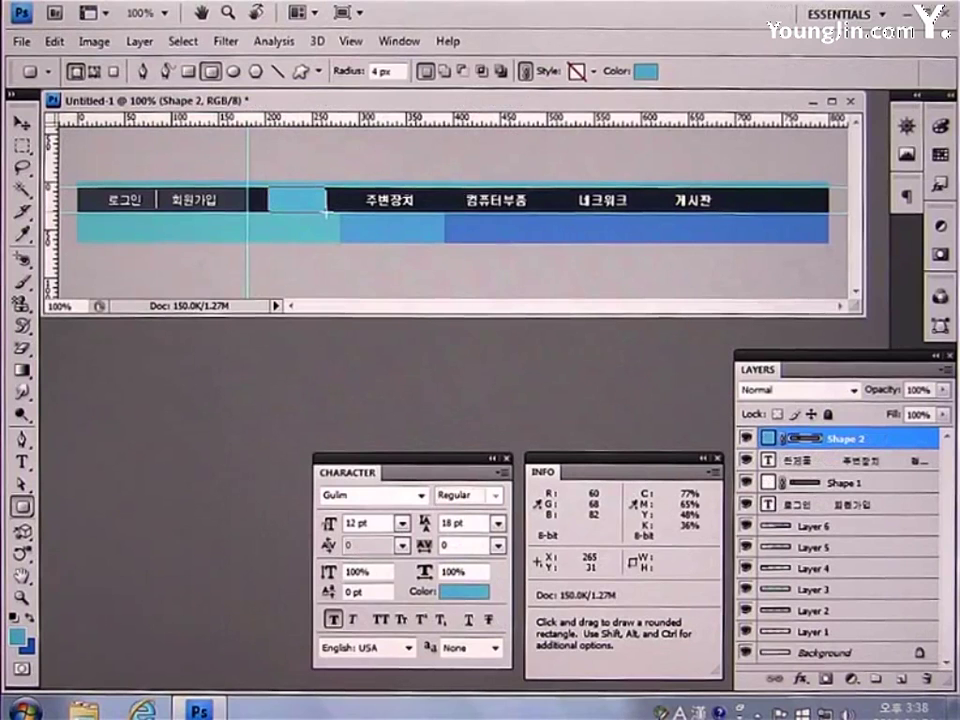
{"action": "left_click", "coordinate": [24, 124]}
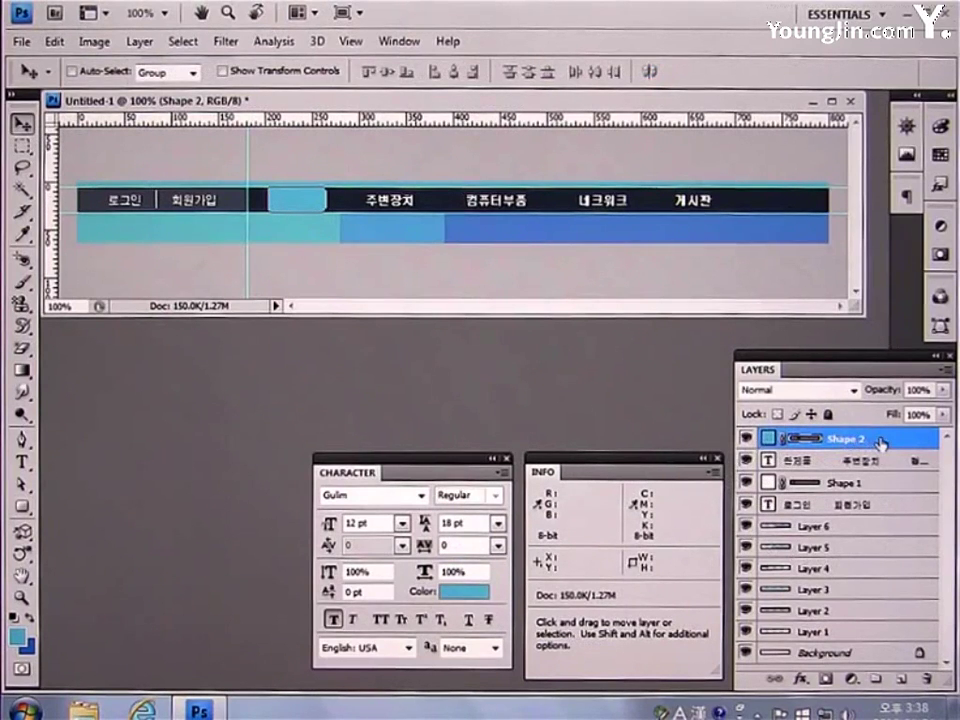
{"action": "left_click_drag", "start_coordinate": [880, 443], "coordinate": [880, 473]}
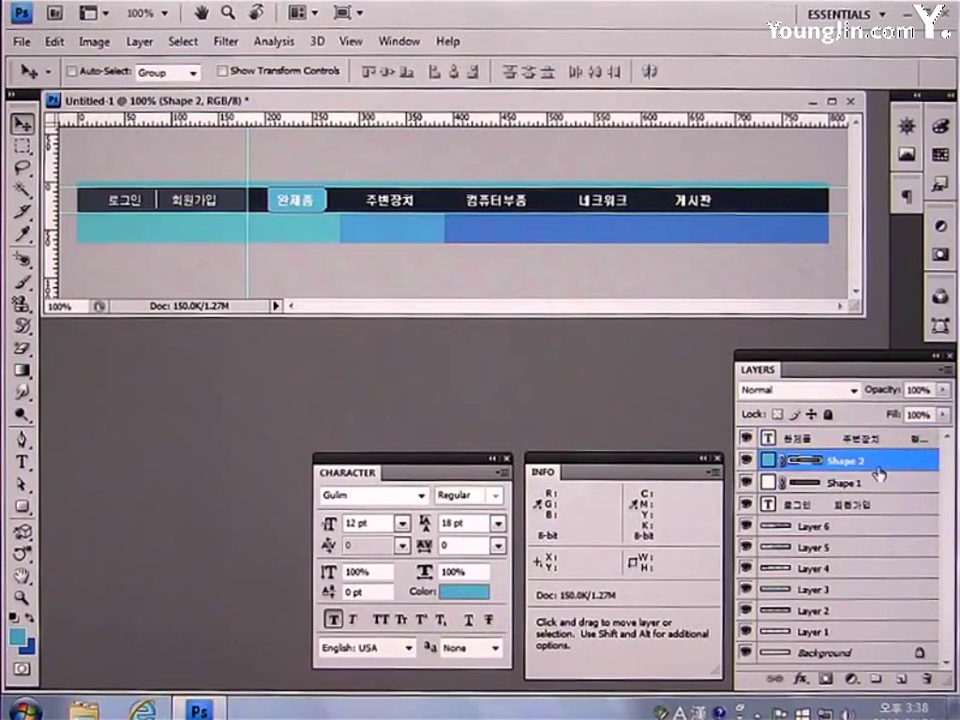
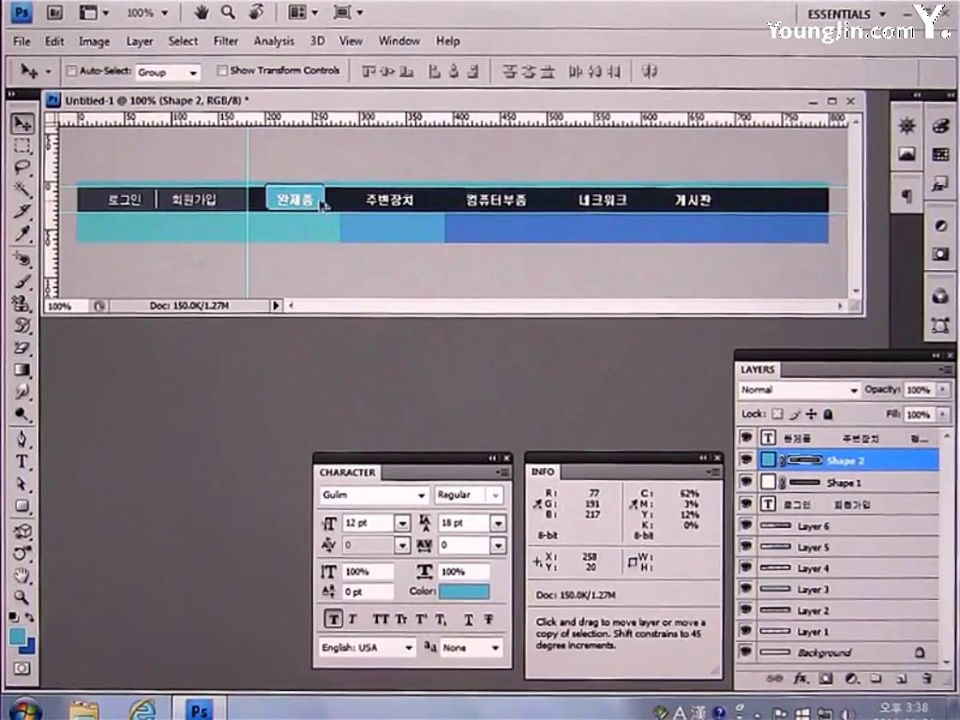
- Copy the rounded rectangle behind "주변장치" and "컴퓨터부품", widening the second copy to about 131.7%
{"action": "left_click_drag", "start_coordinate": [320, 194], "coordinate": [527, 198]}
{"action": "key", "text": "ctrl+t"}
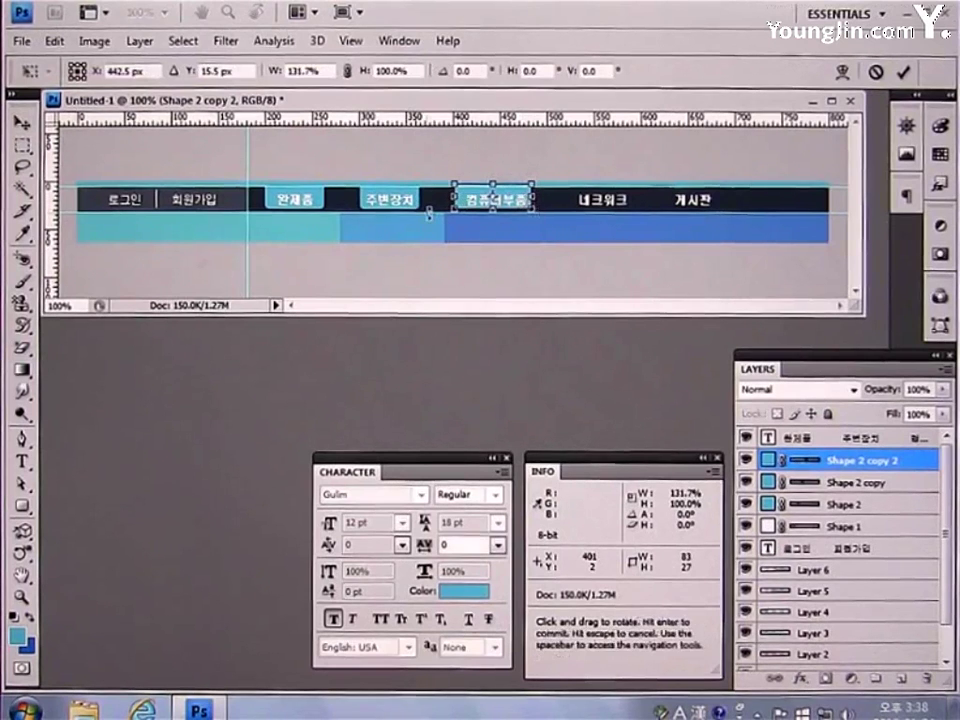
{"action": "key", "text": "Return"}
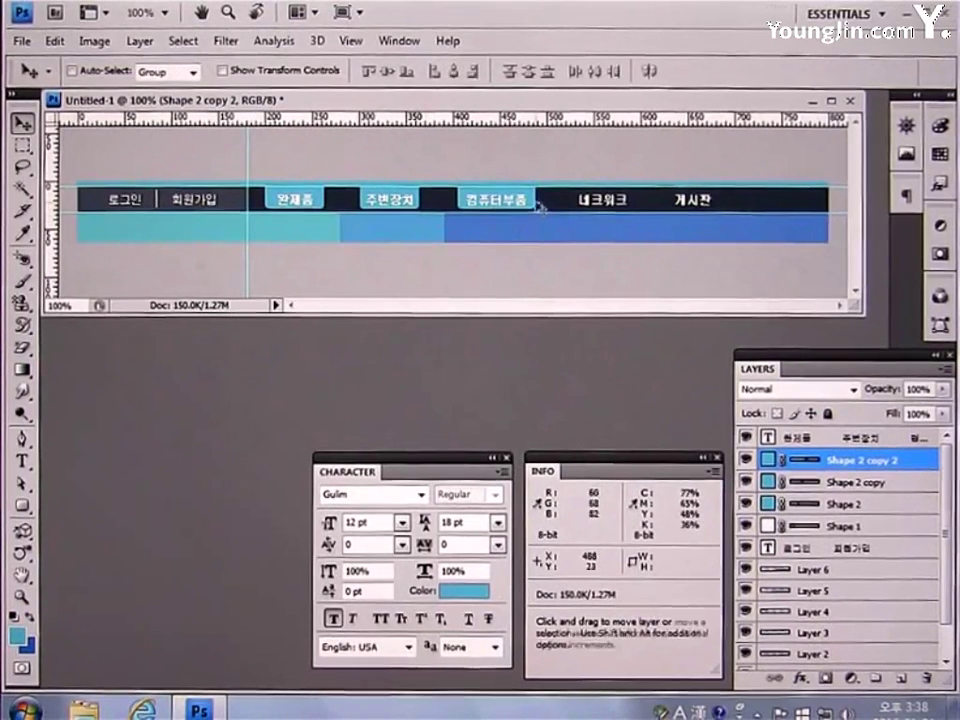
- Copy the widened rounded rectangle behind "네트워크", narrow it to about 86.7% width, and copy that one behind "게시판"
{"action": "left_click_drag", "start_coordinate": [538, 207], "coordinate": [641, 207]}
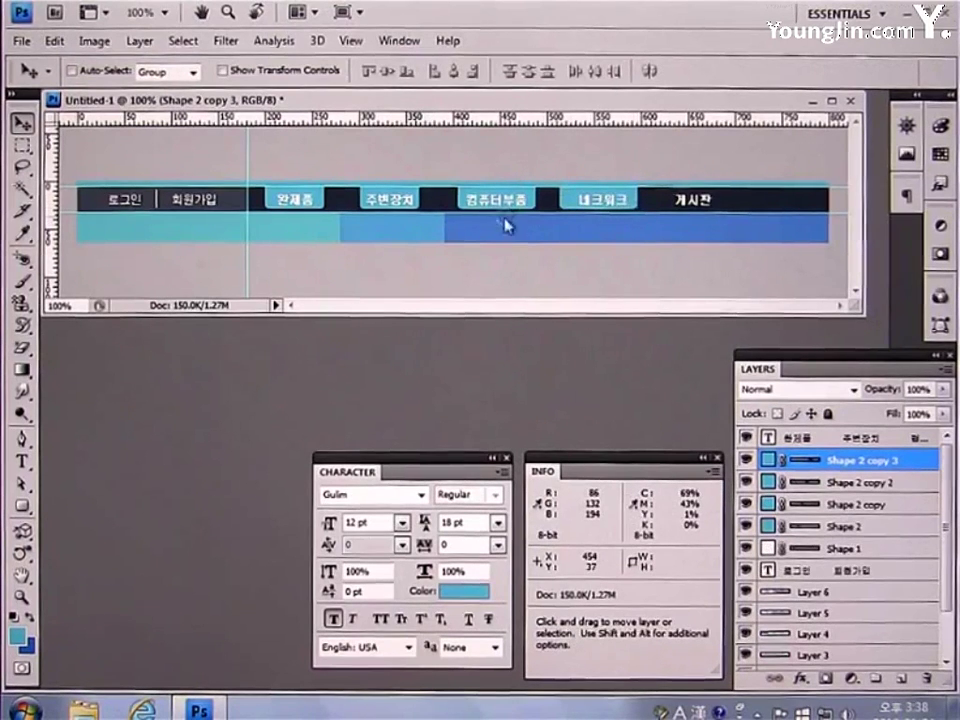
{"action": "key", "text": "ctrl+t"}
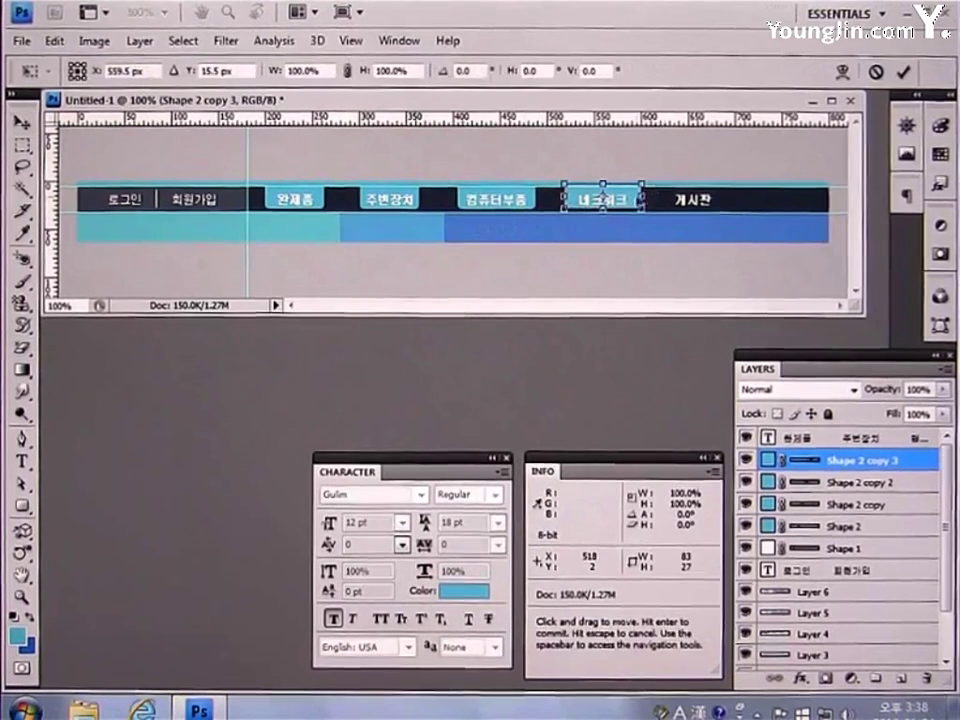
{"action": "left_click_drag", "start_coordinate": [641, 198], "coordinate": [636, 198]}
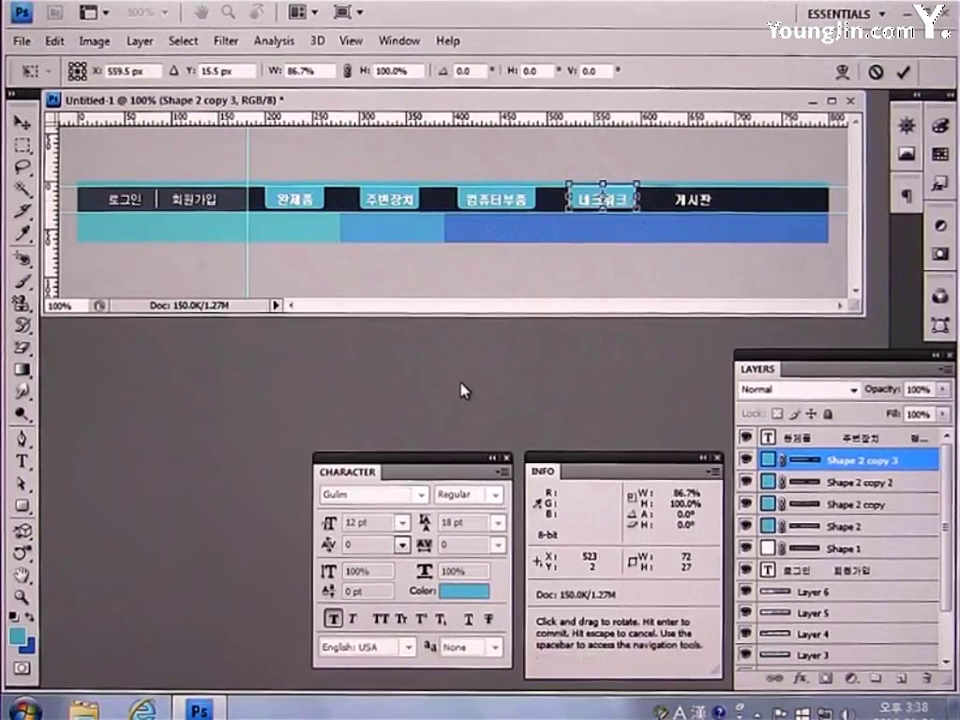
{"action": "key", "text": "Return"}
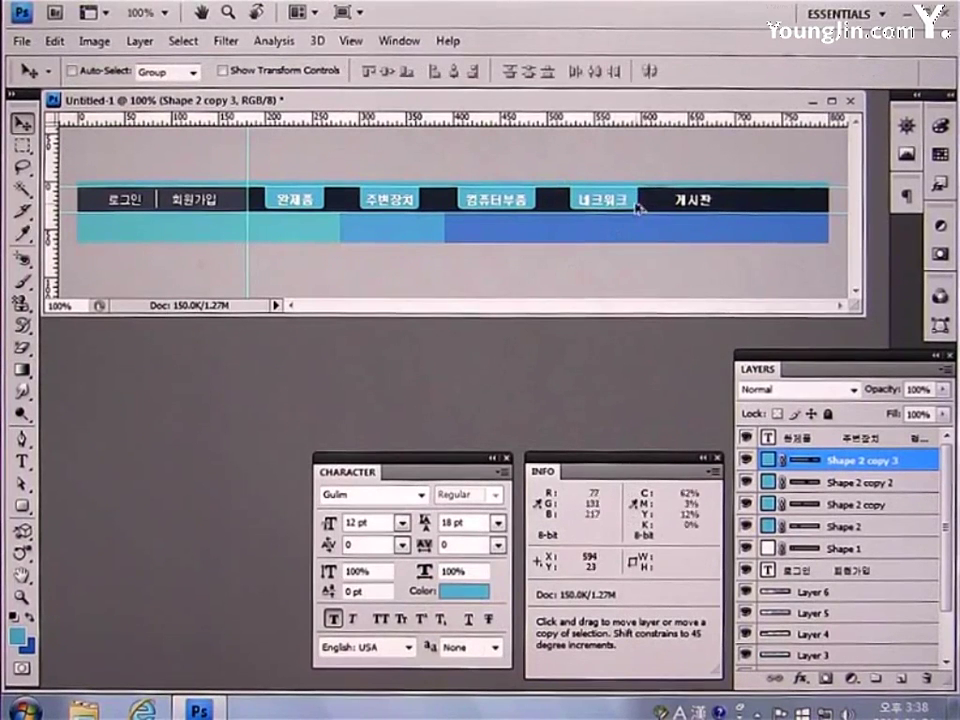
{"action": "left_click_drag", "start_coordinate": [637, 207], "coordinate": [728, 209]}
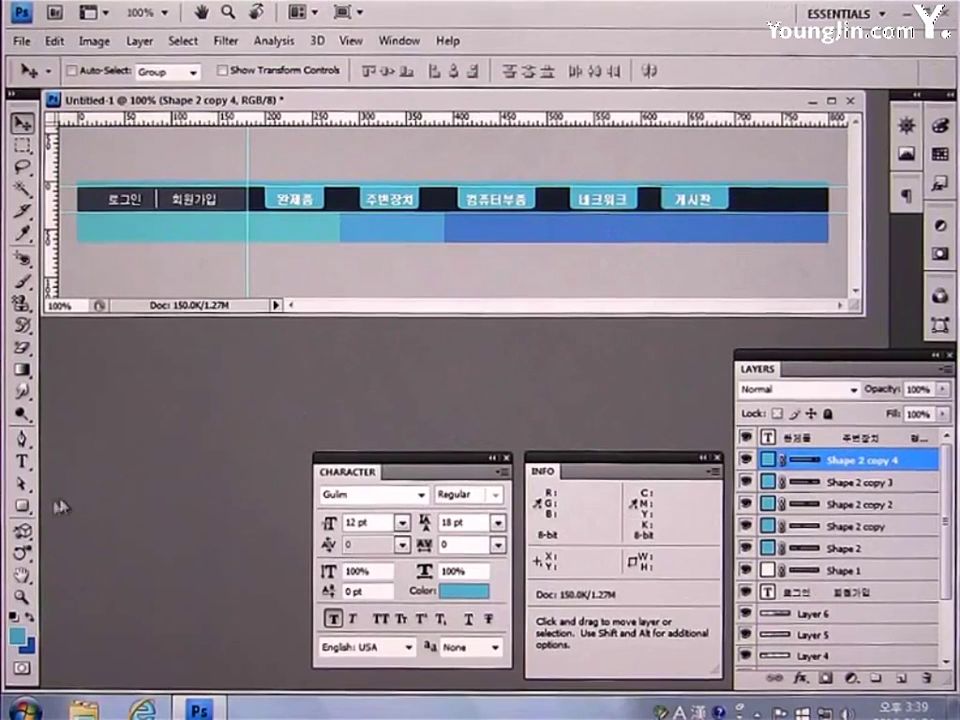
- Draw a rectangle over the lower band from its start to the vertical guide and color it #0060A5
{"action": "left_click", "coordinate": [22, 506]}
{"action": "left_click", "coordinate": [77, 506]}
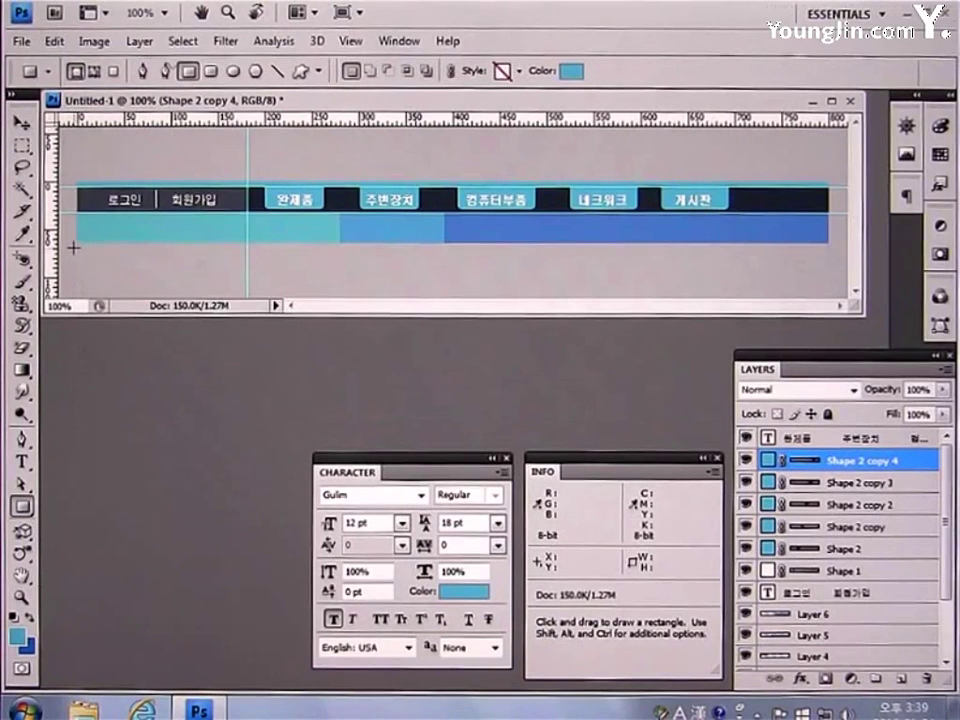
{"action": "left_click_drag", "start_coordinate": [136, 234], "coordinate": [247, 216]}
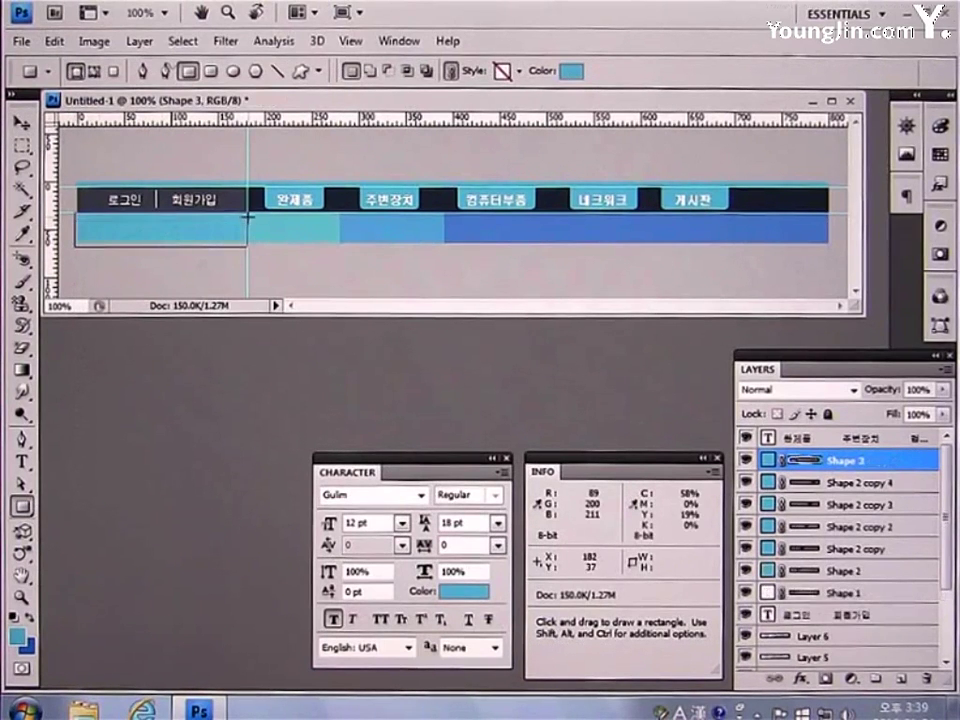
{"action": "left_click", "coordinate": [571, 71]}
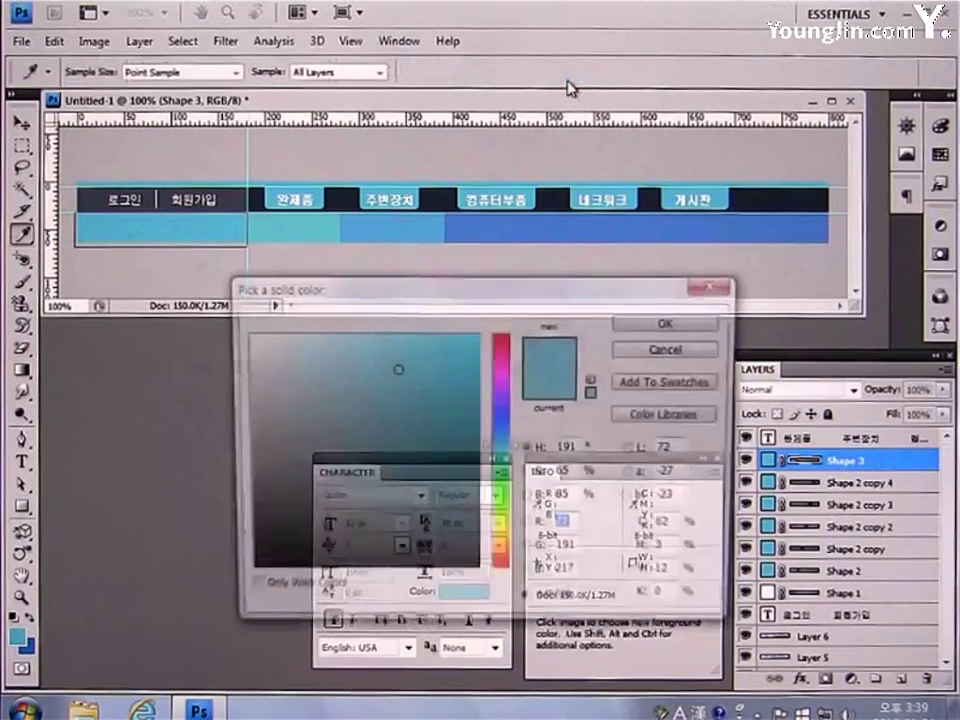
{"action": "double_click", "coordinate": [577, 606]}
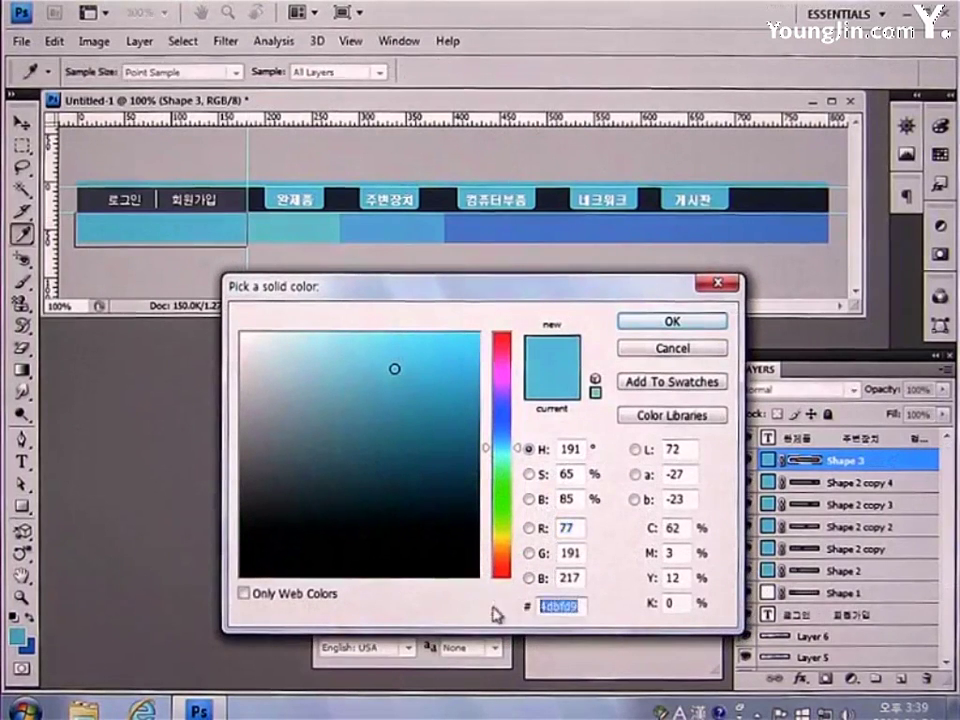
{"action": "type", "text": "0060"}
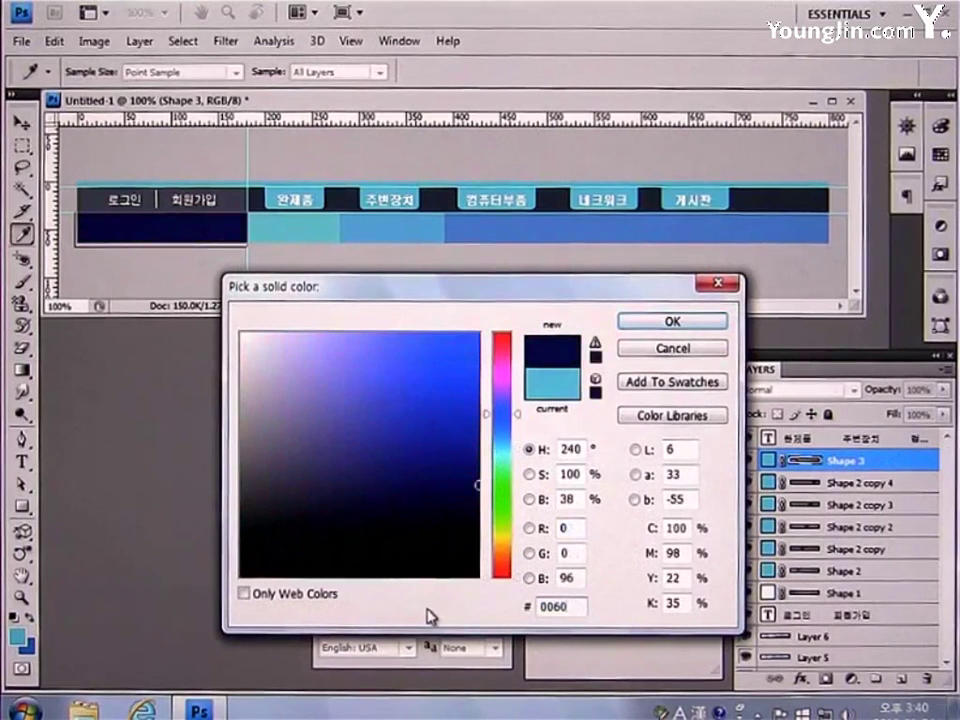
{"action": "type", "text": "A5"}
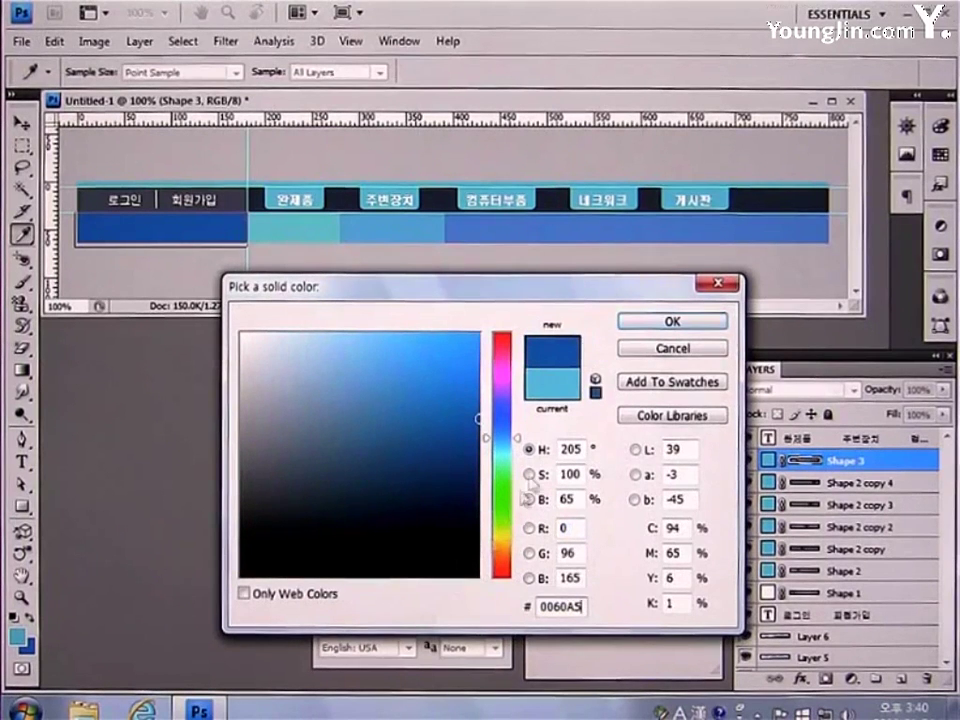
{"action": "left_click", "coordinate": [637, 322]}
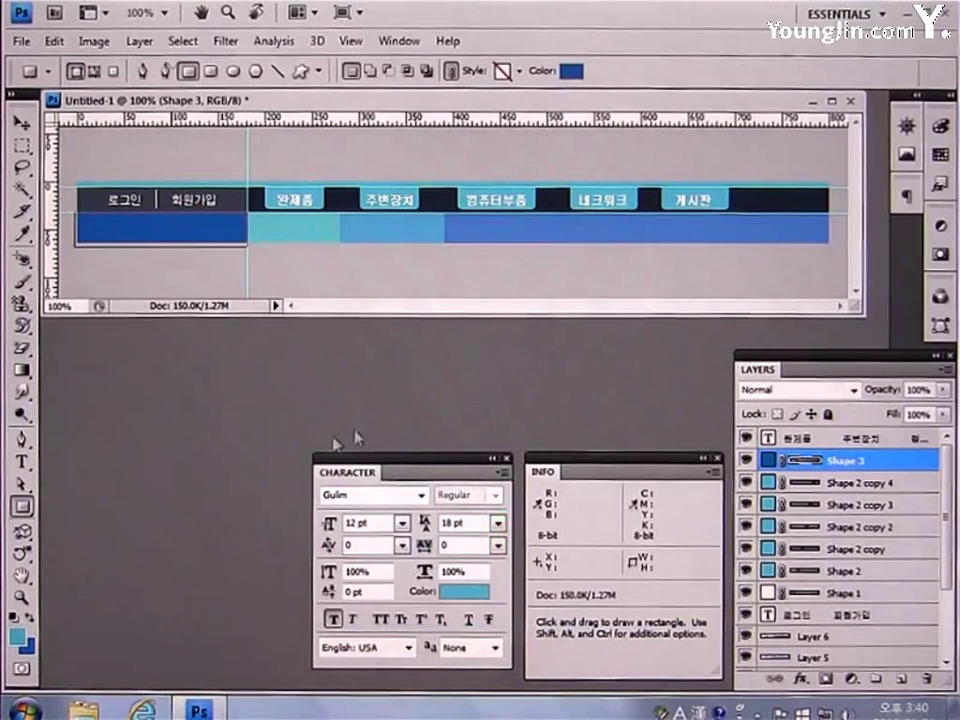
- Draw a three-sided polygon, place it against the blue rectangle's end at the vertical guide, and narrow it to about 34% width
{"action": "left_click", "coordinate": [30, 505]}
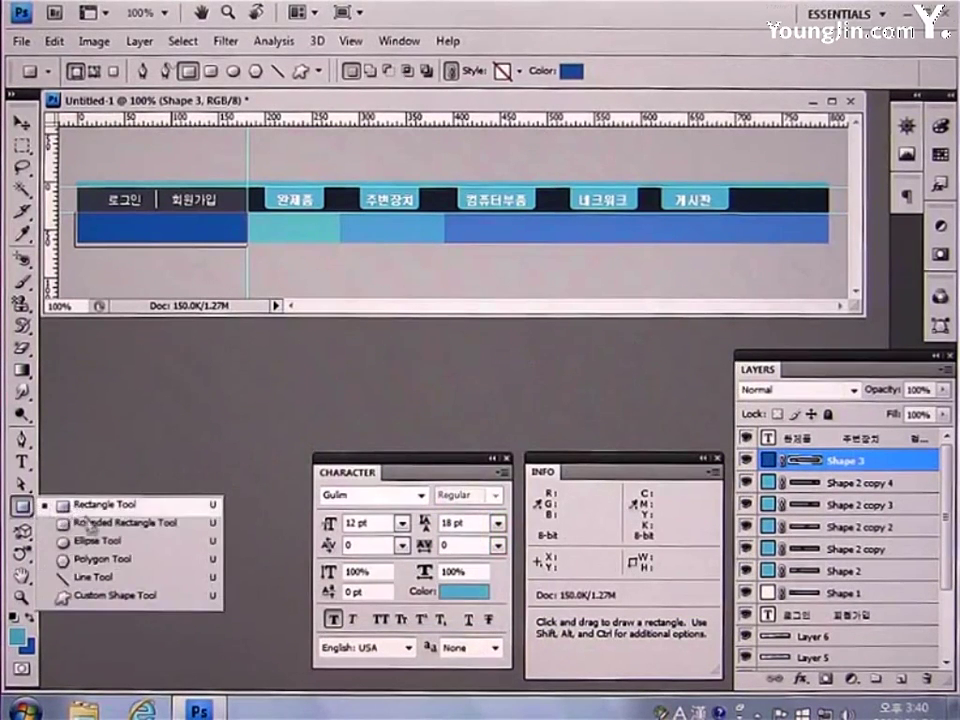
{"action": "left_click", "coordinate": [100, 560]}
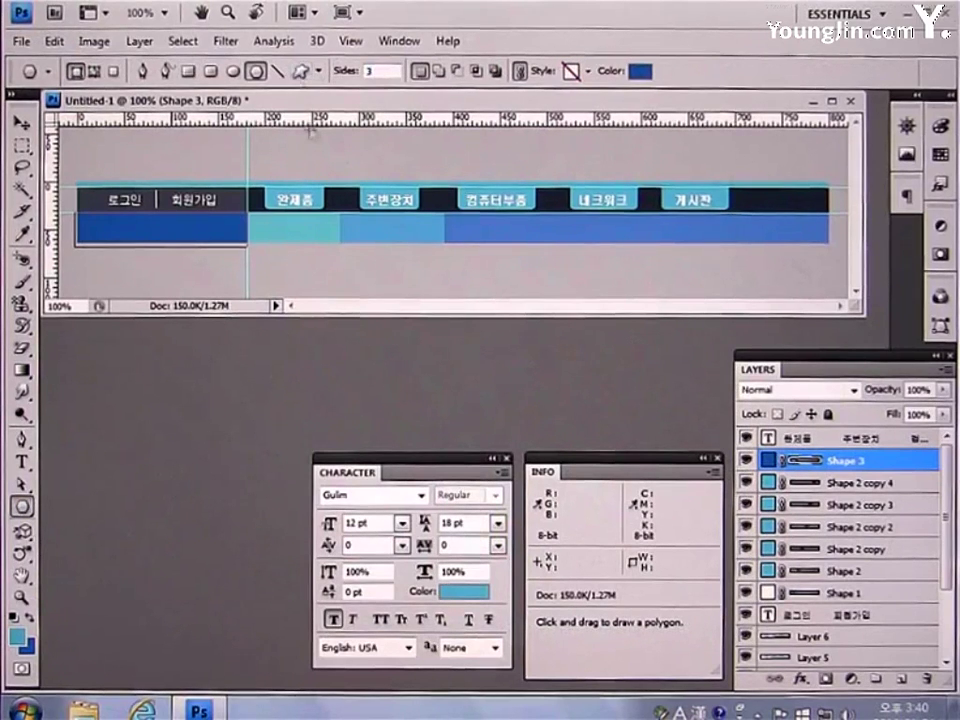
{"action": "mouse_move", "coordinate": [265, 225]}
{"action": "left_mouse_down"}
{"action": "mouse_move", "coordinate": [250, 242]}
{"action": "mouse_move", "coordinate": [255, 233]}
{"action": "left_mouse_up"}
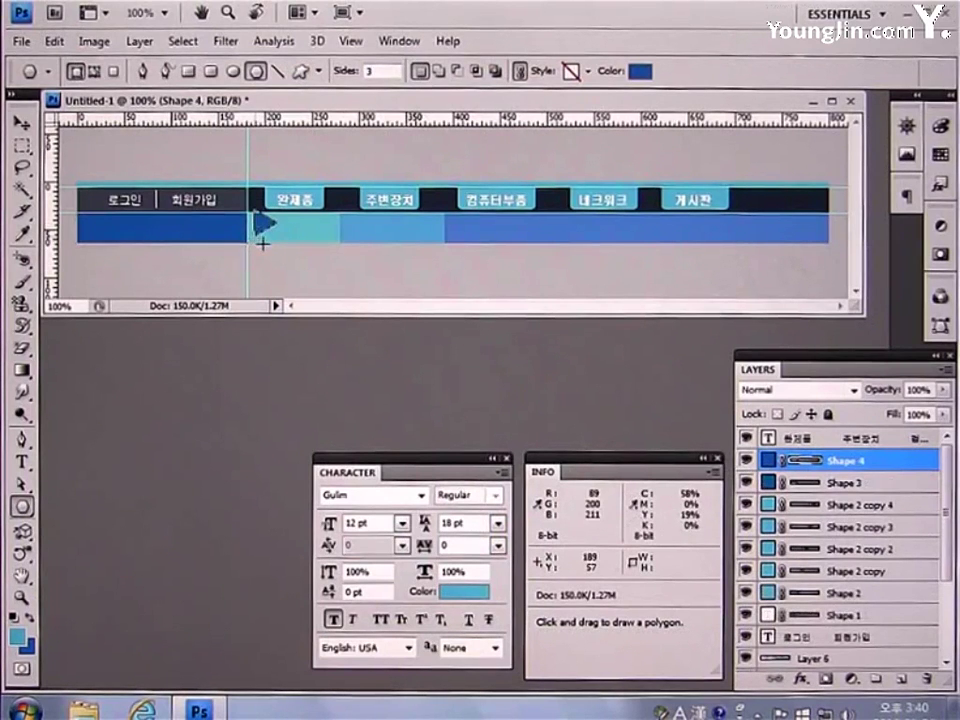
{"action": "left_click", "coordinate": [21, 122]}
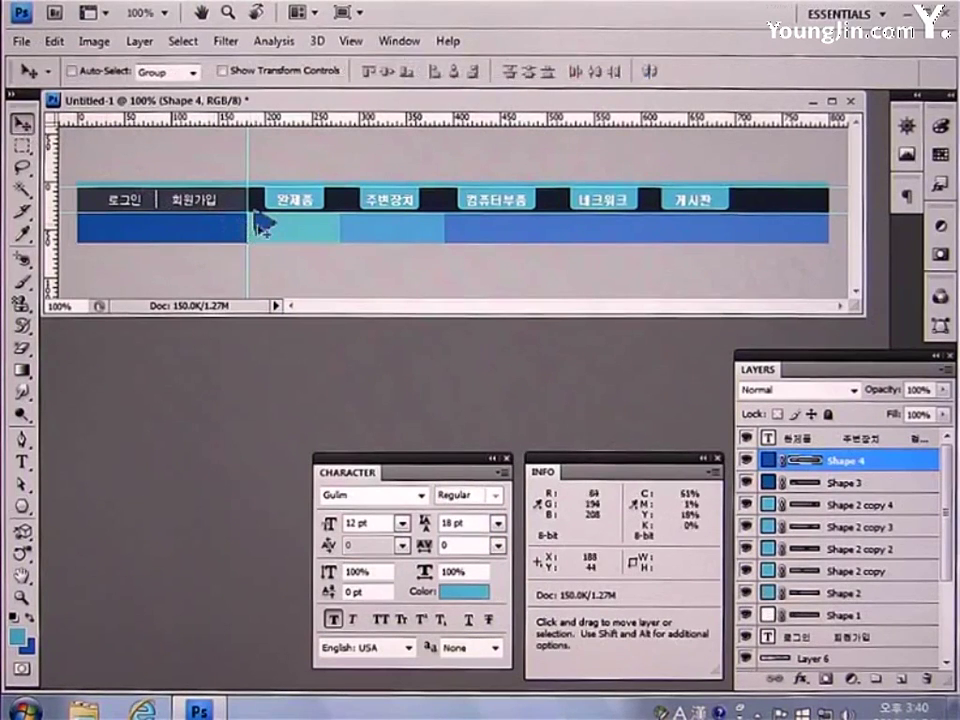
{"action": "left_click_drag", "start_coordinate": [263, 228], "coordinate": [255, 233]}
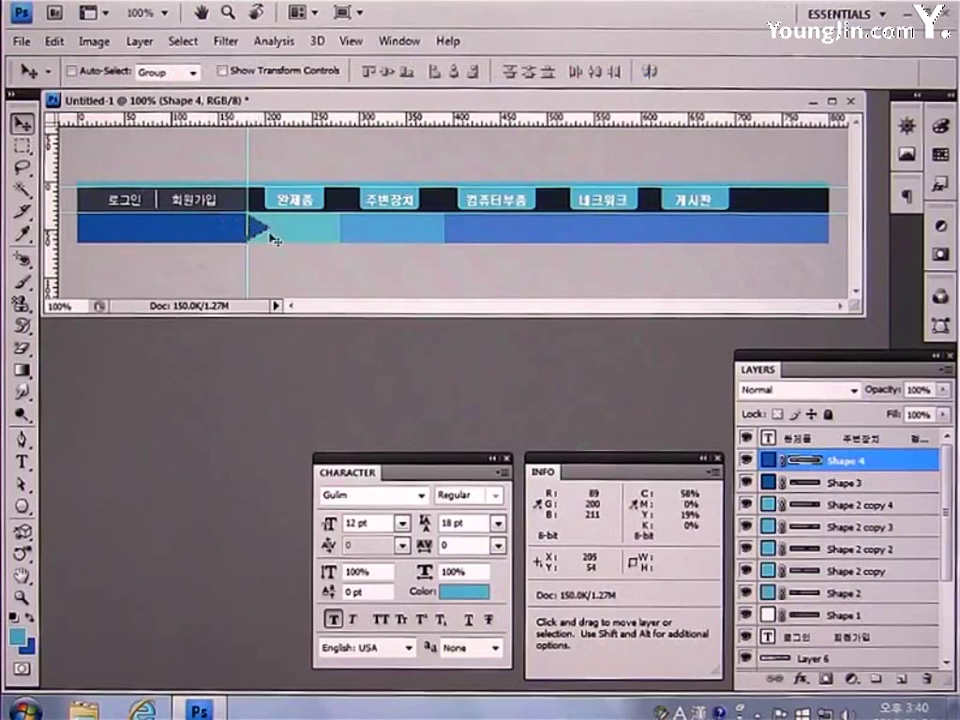
{"action": "key", "text": "ctrl+t"}
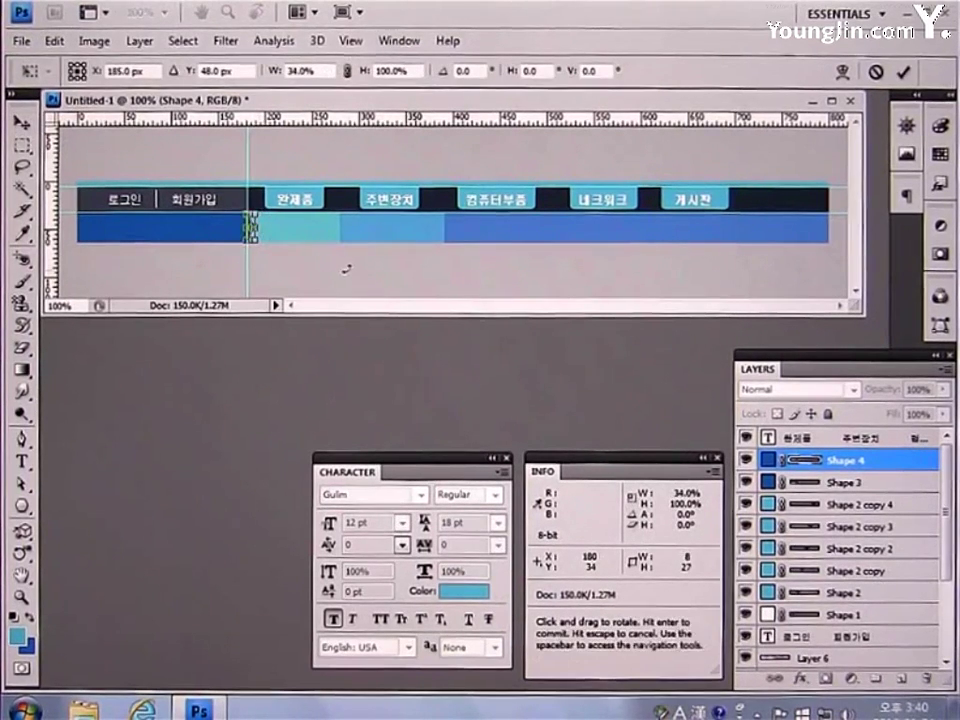
{"action": "key", "text": "Return"}
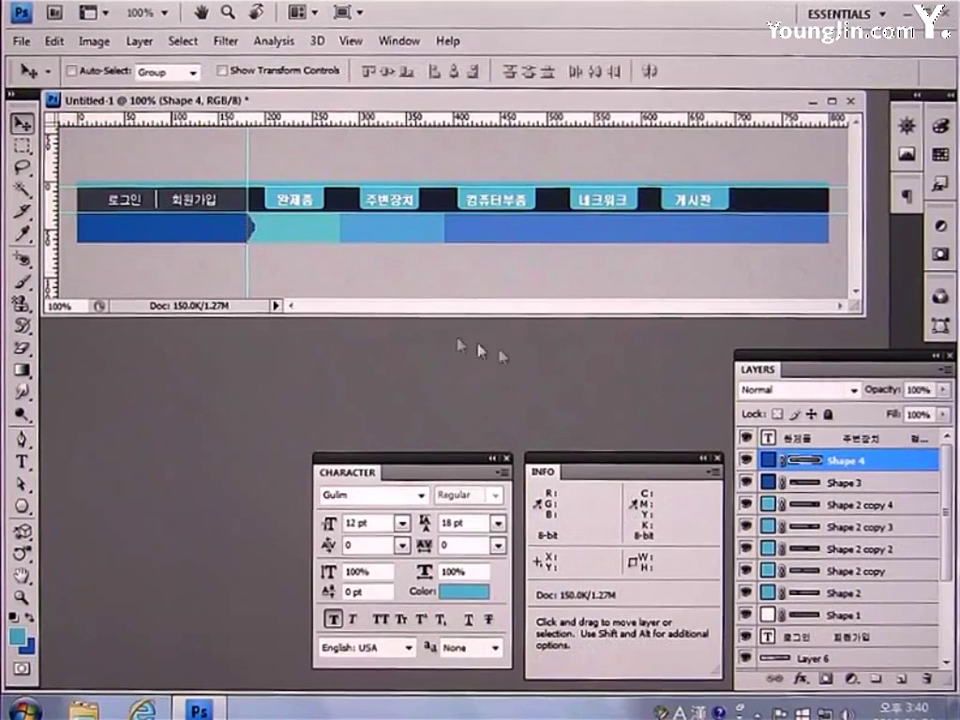
- Merge the layers of the dark blue rectangle and its triangular tip into a single layer
{"action": "left_click", "coordinate": [881, 484], "text": "shift"}
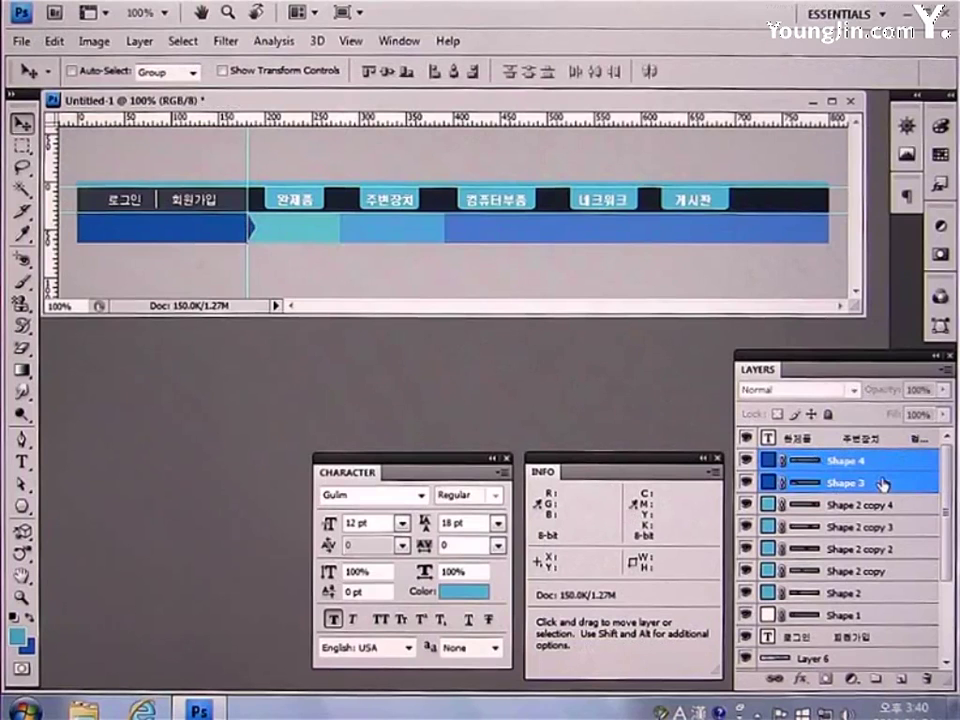
{"action": "right_click", "coordinate": [883, 484]}
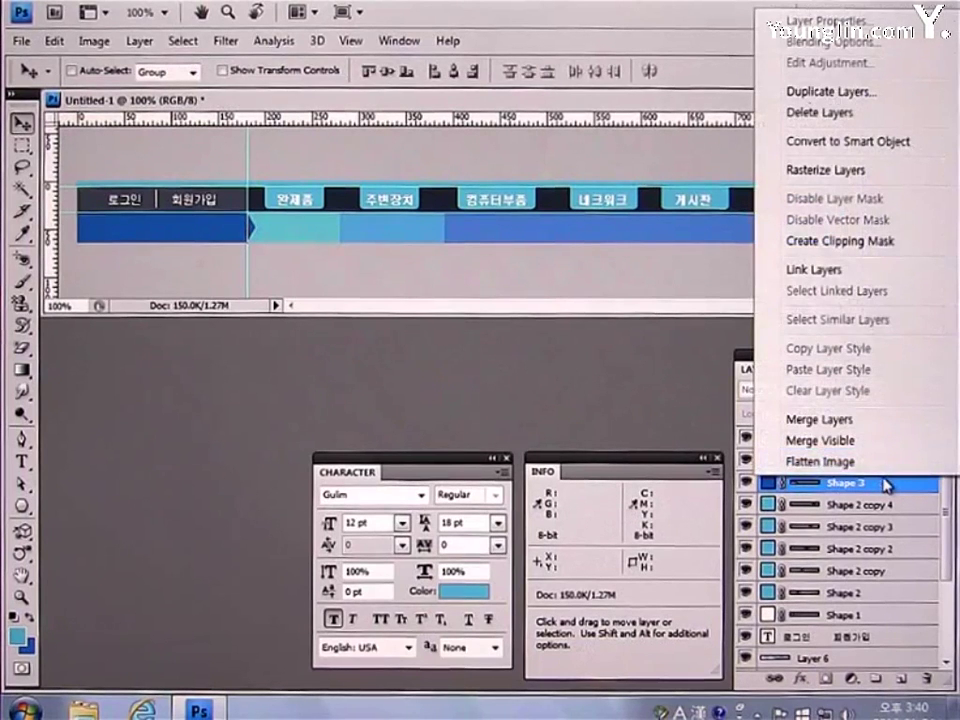
{"action": "left_click", "coordinate": [857, 423]}
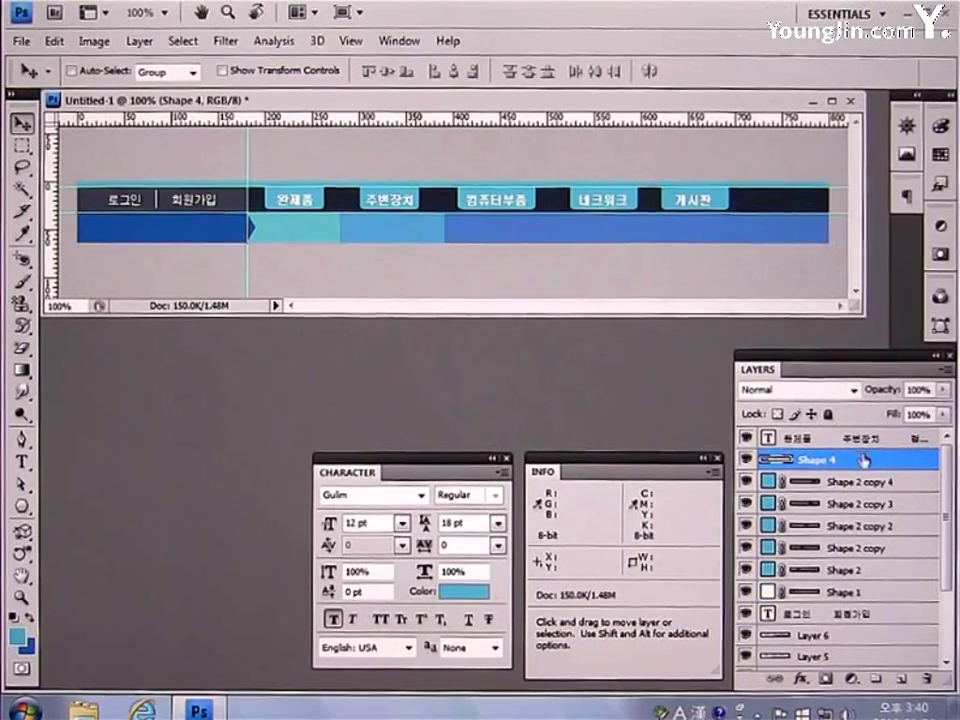
- Add a drop shadow to the merged blue arrow shape with 50% opacity, 2 px distance and 5 px size
{"action": "double_click", "coordinate": [864, 461]}
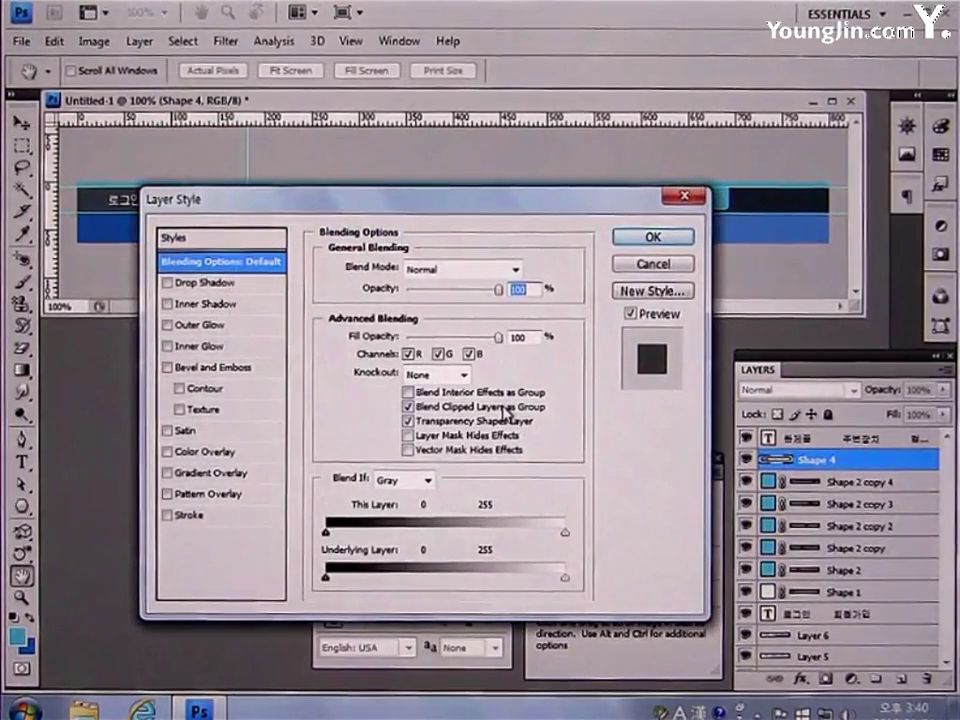
{"action": "left_click", "coordinate": [220, 287]}
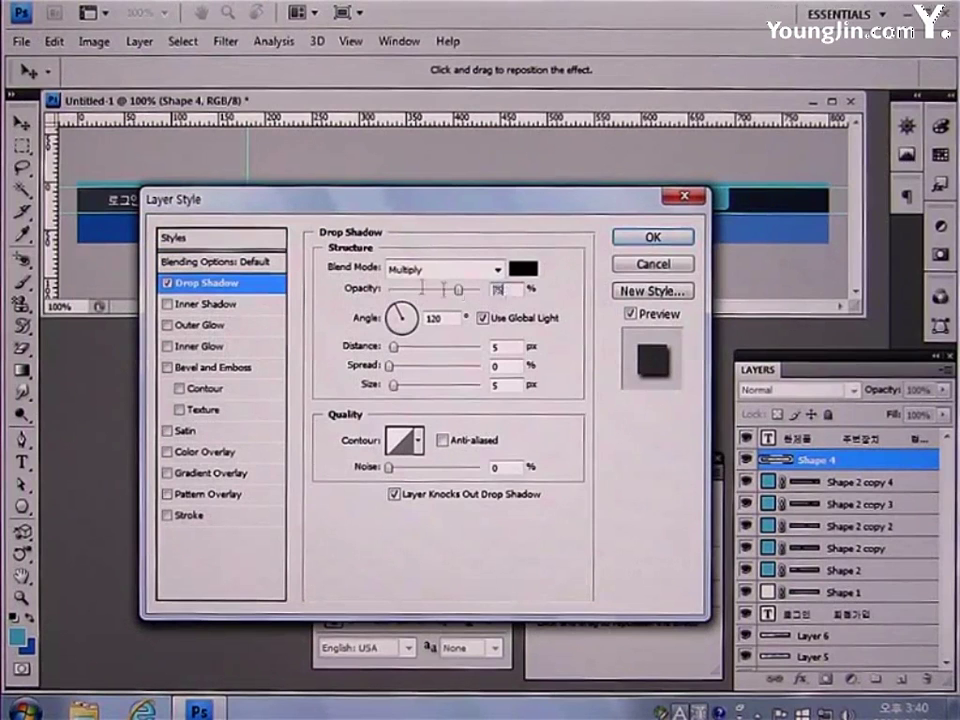
{"action": "left_click_drag", "start_coordinate": [458, 289], "coordinate": [436, 289]}
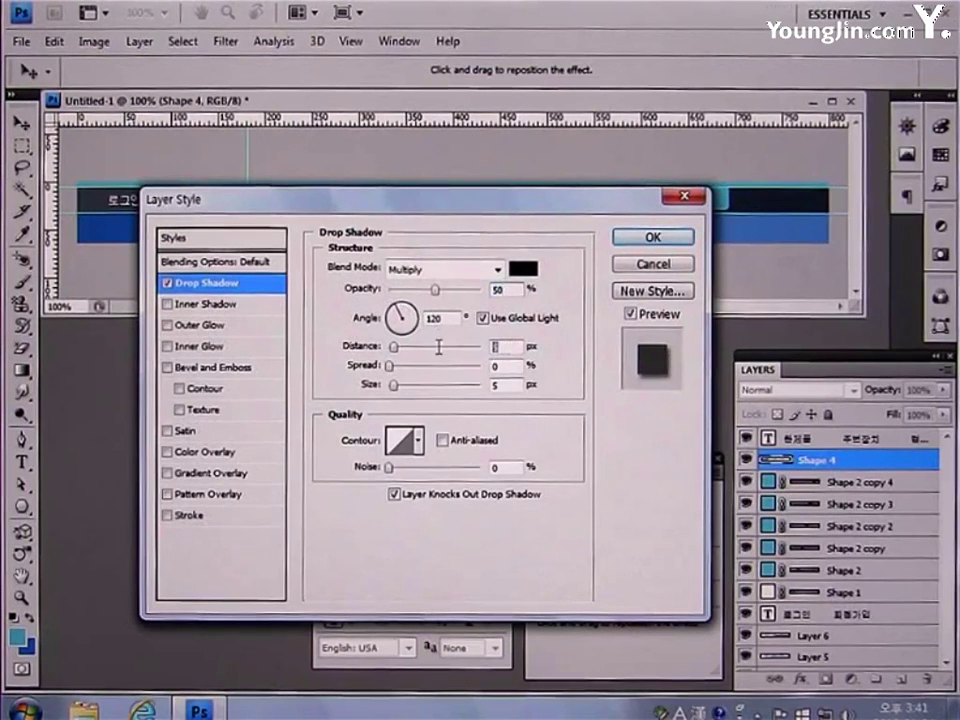
{"action": "type", "text": "2"}
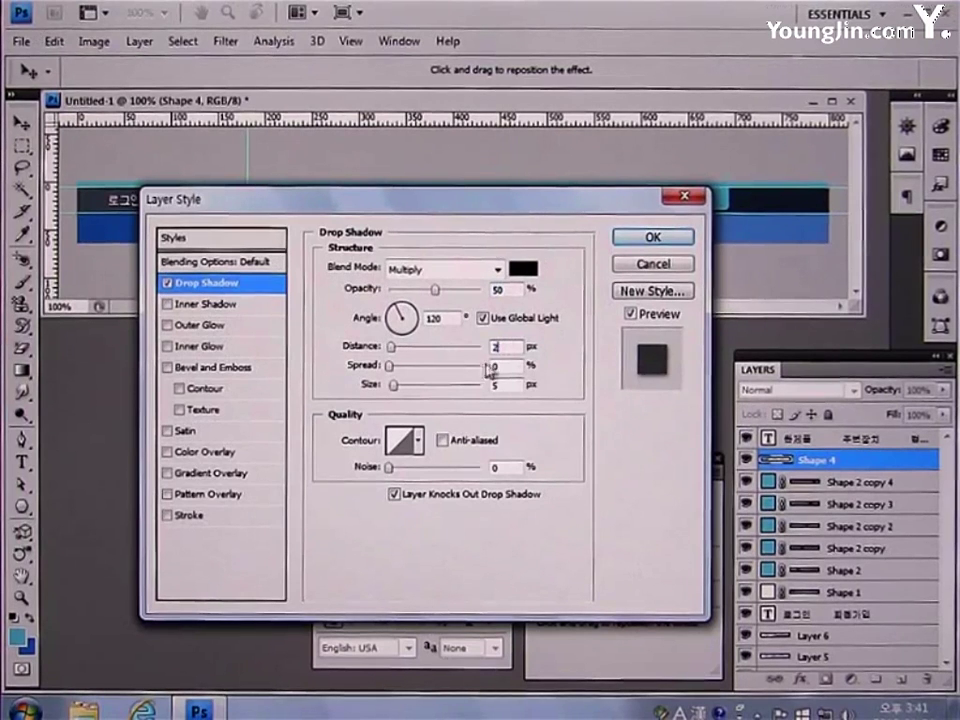
{"action": "left_click", "coordinate": [500, 366]}
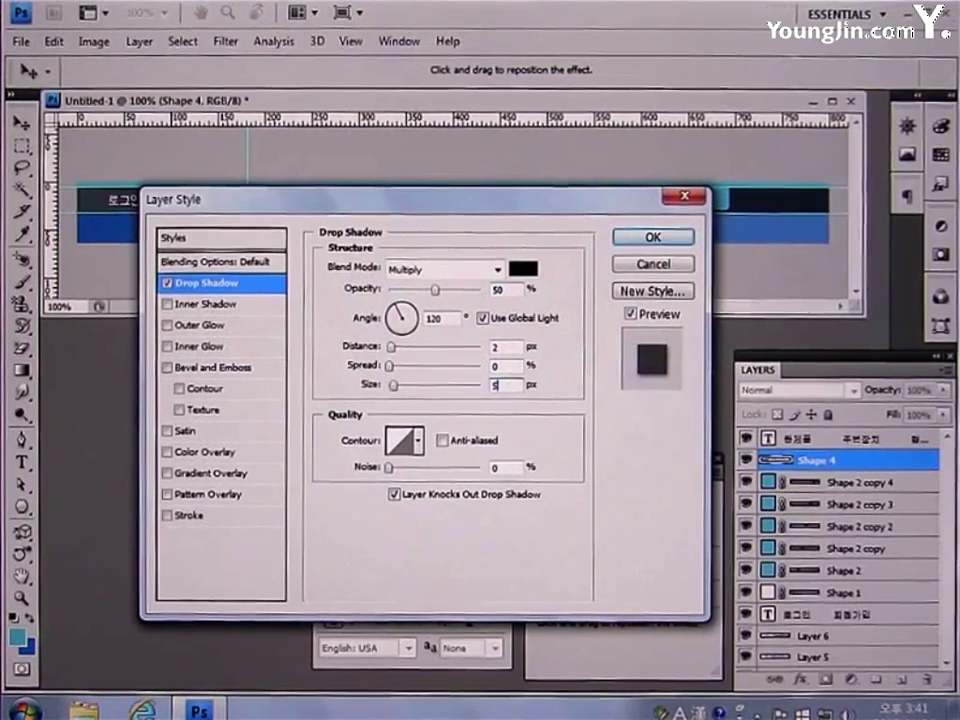
{"action": "left_click", "coordinate": [628, 240]}
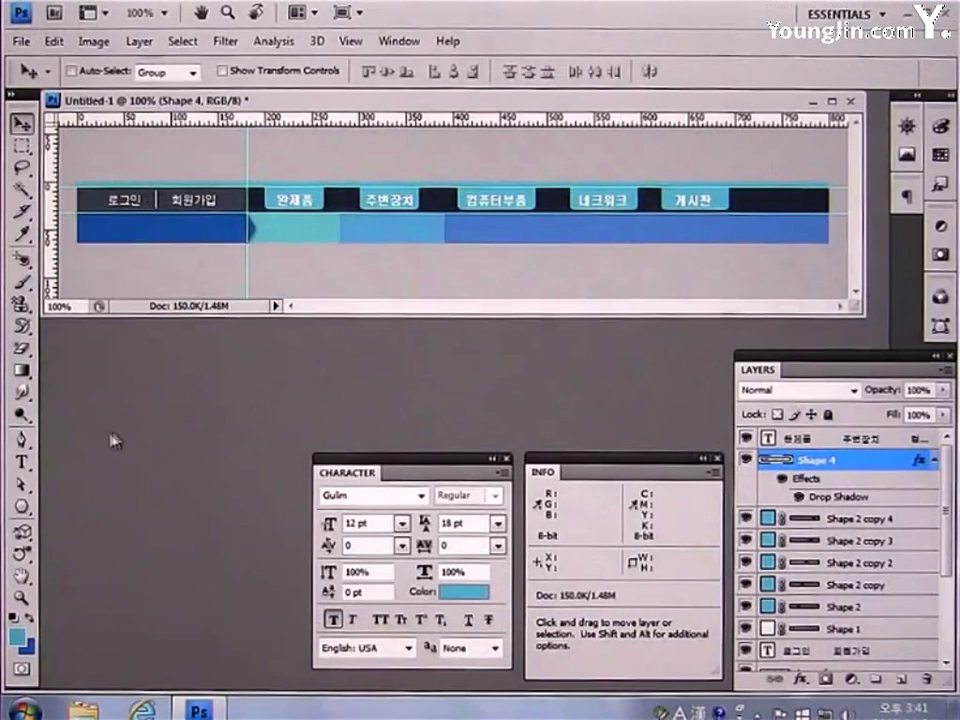
- Set the Type tool's font to Dotum at 16.76 pt with tracking of -25
{"action": "left_click", "coordinate": [29, 467]}
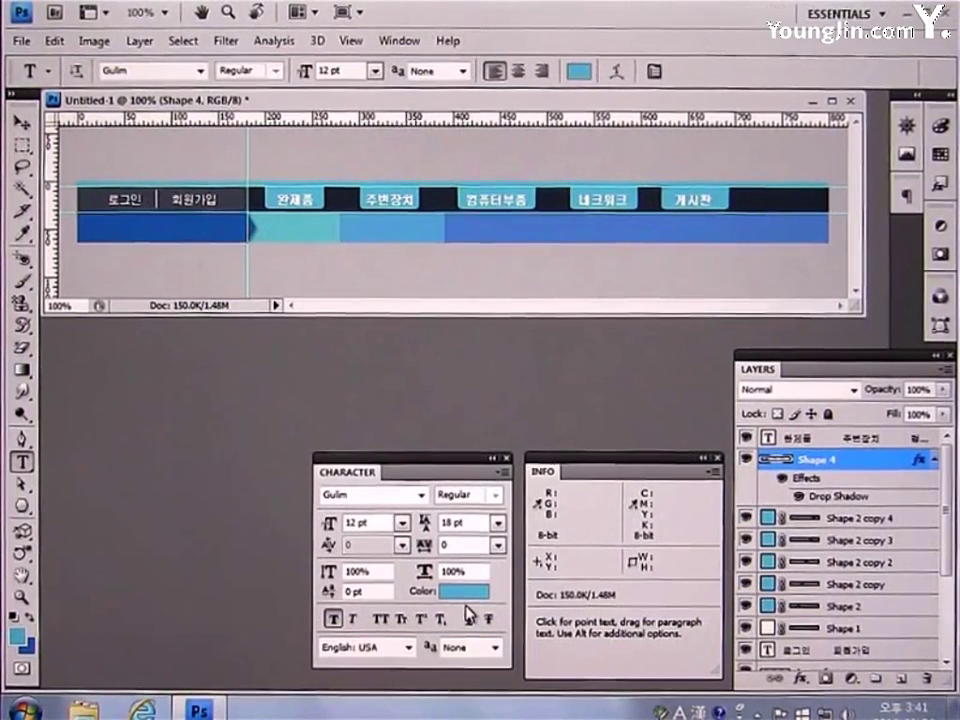
{"action": "left_click", "coordinate": [420, 495]}
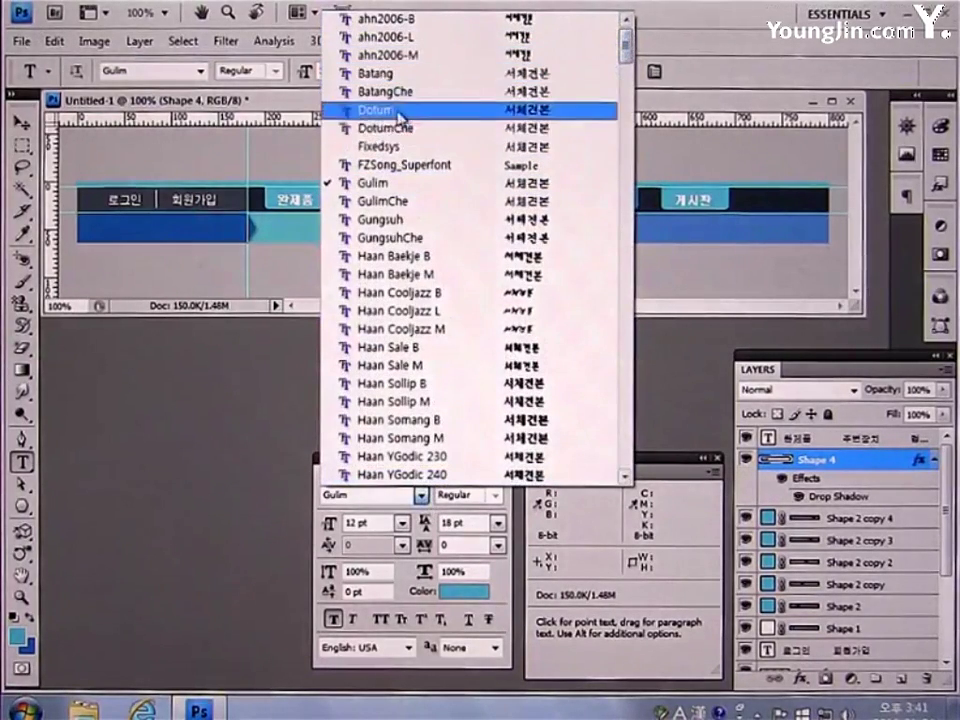
{"action": "left_click", "coordinate": [397, 115]}
{"action": "key", "text": "Tab"}
{"action": "key", "text": "Tab"}
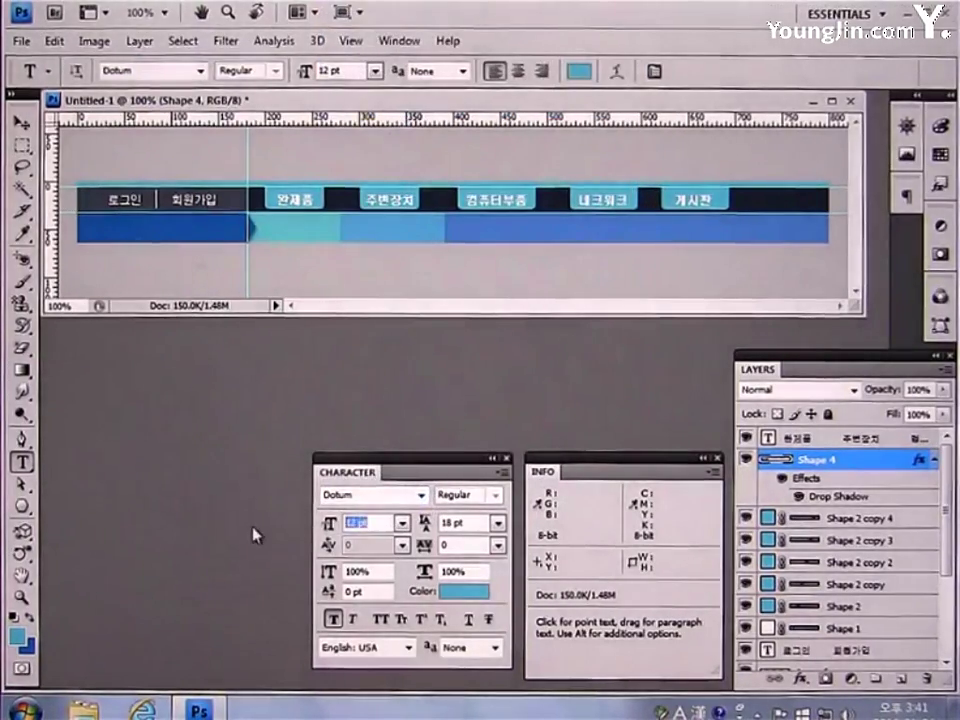
{"action": "type", "text": "16.7"}
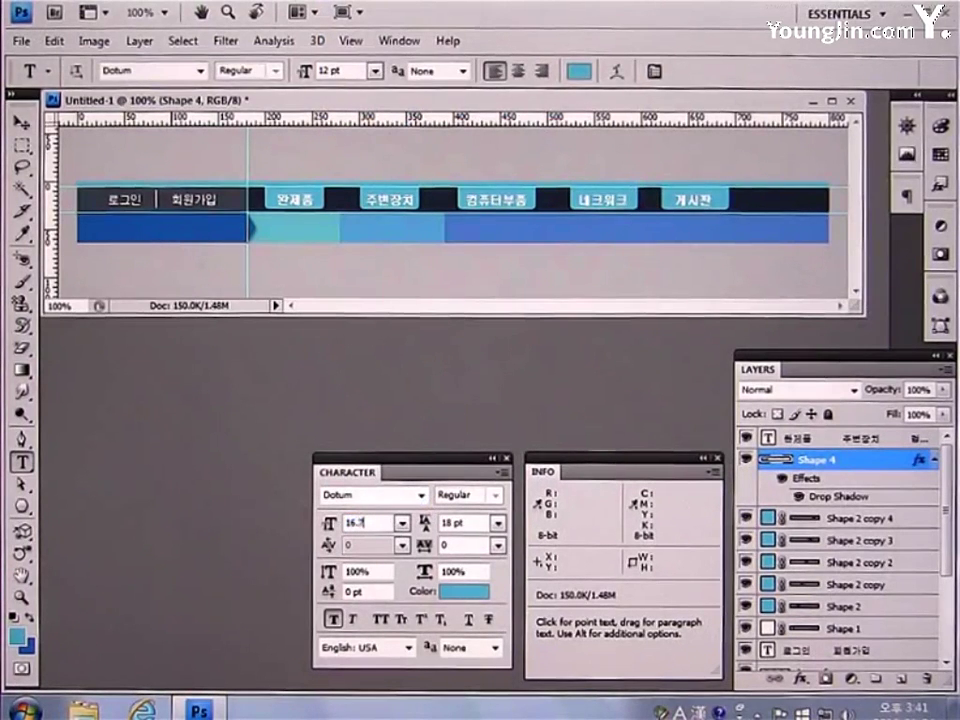
{"action": "type", "text": "6"}
{"action": "left_click", "coordinate": [467, 545]}
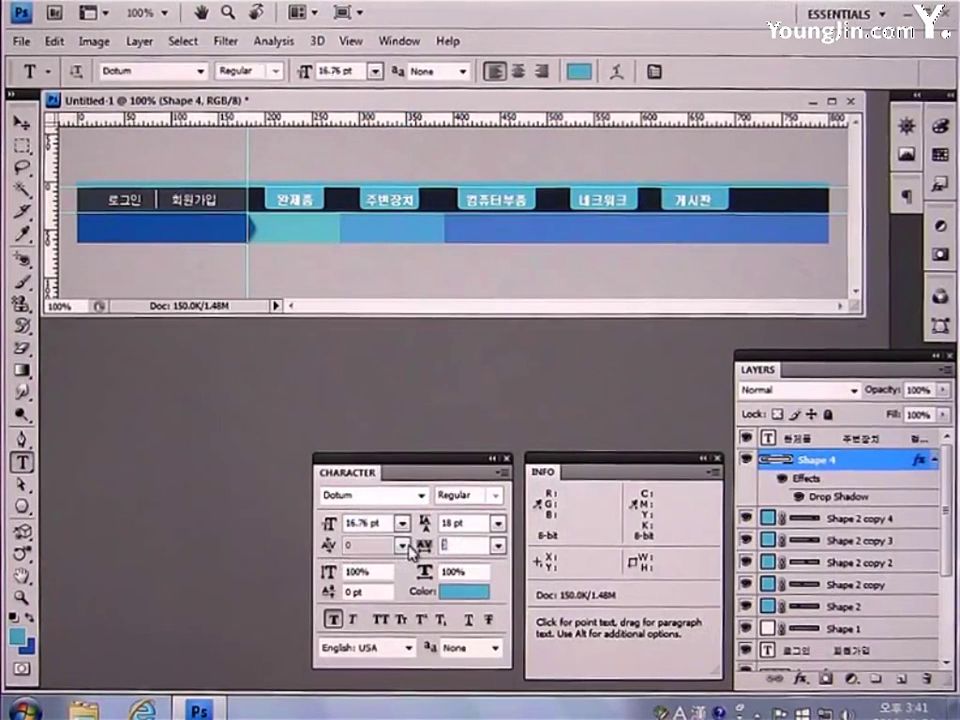
{"action": "type", "text": "-25"}
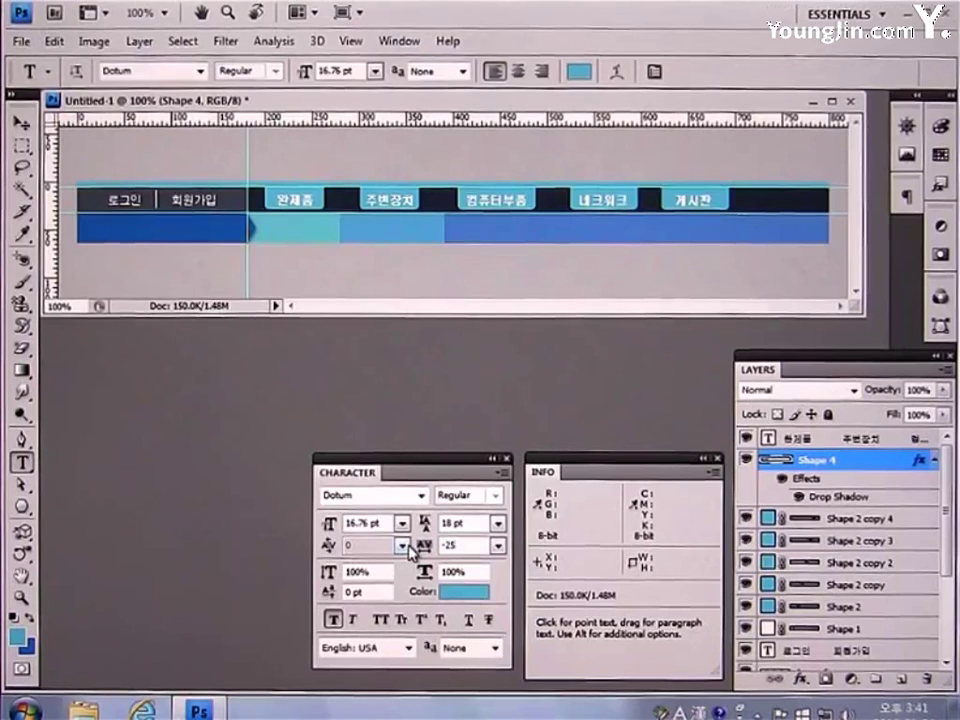
- Change the text color using a hex code that starts with F1F1
{"action": "left_click", "coordinate": [455, 594]}
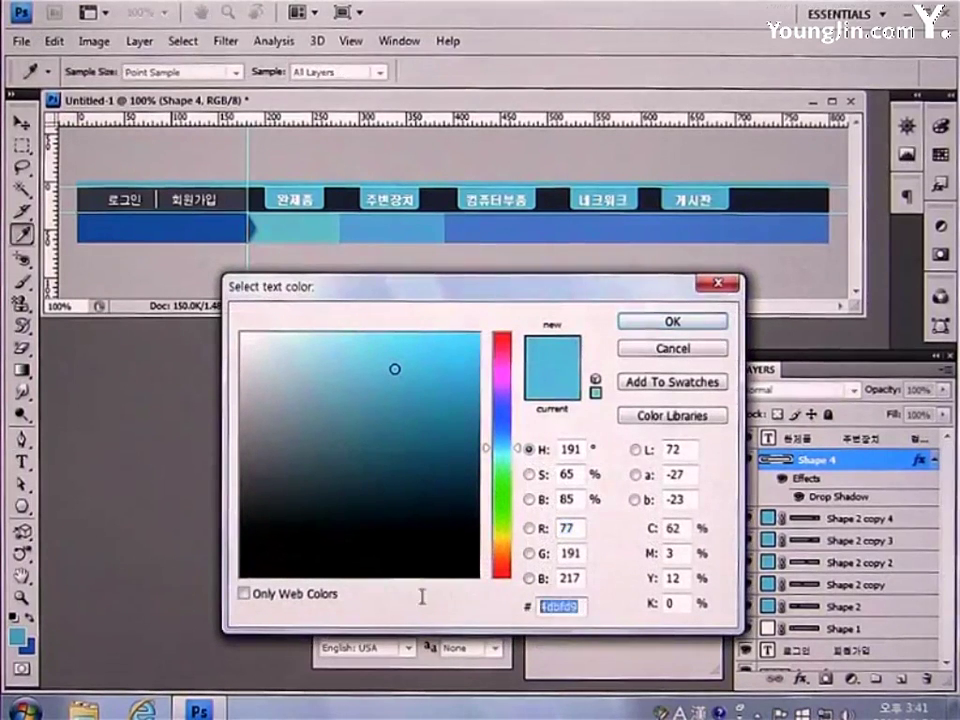
{"action": "type", "text": "F1F1"}
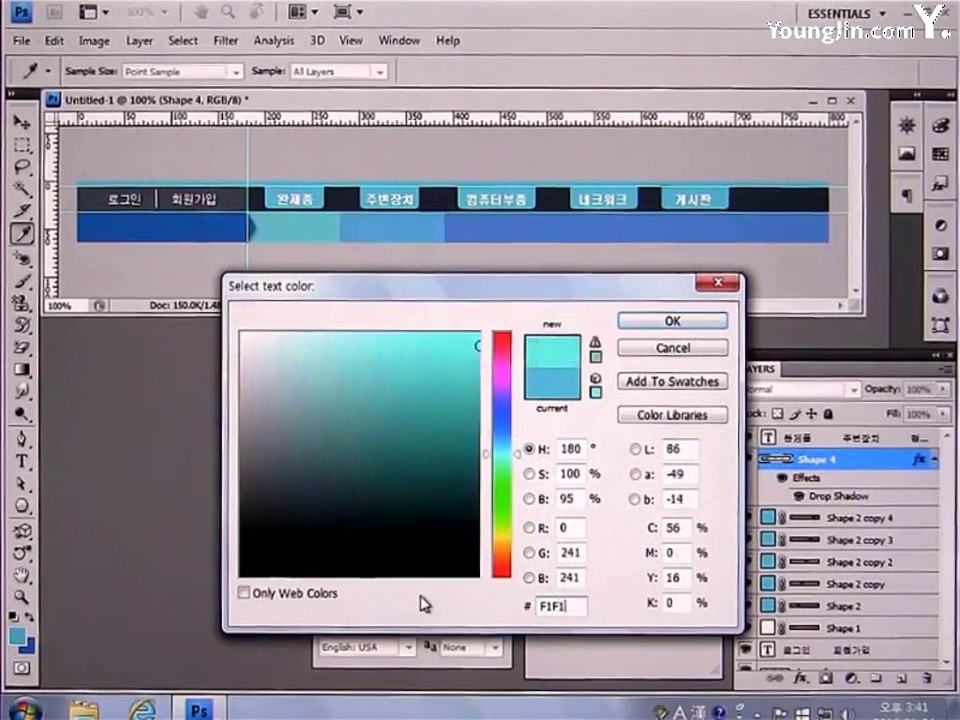
- Set the text colour to #F1F1F1 and add the label "완제품" on the dark blue bar below the login link
{"action": "type", "text": "F1"}
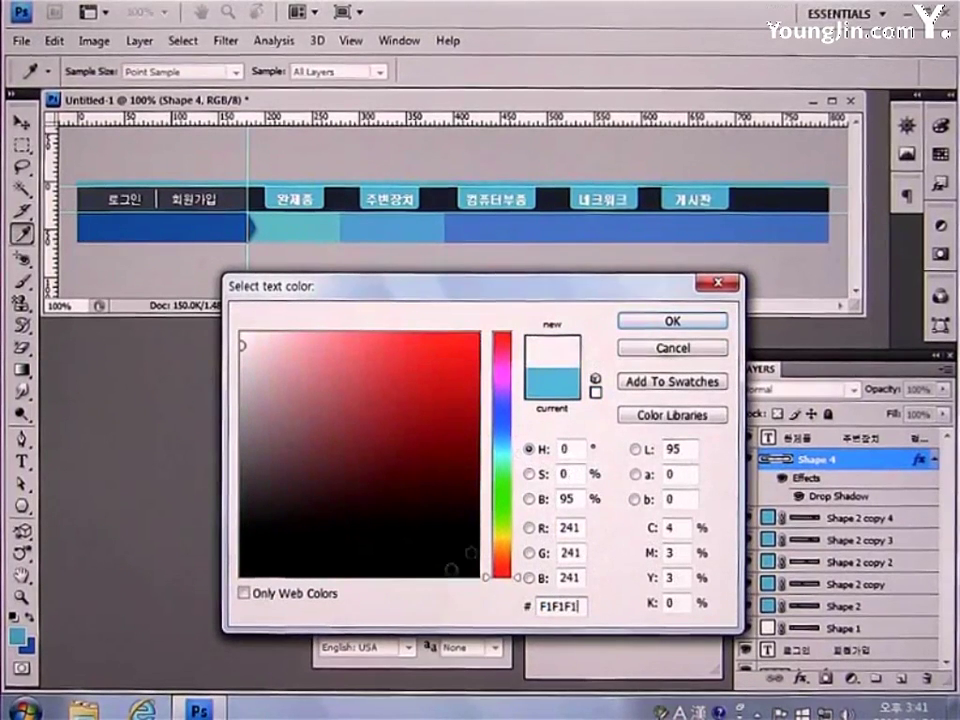
{"action": "left_click", "coordinate": [664, 330]}
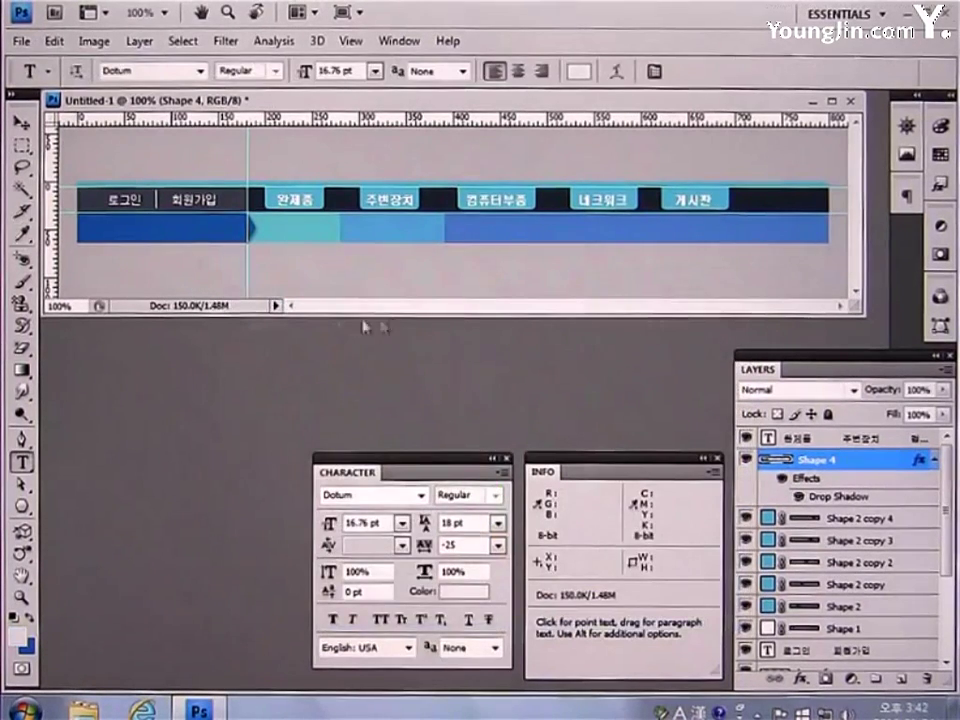
{"action": "left_click", "coordinate": [109, 229]}
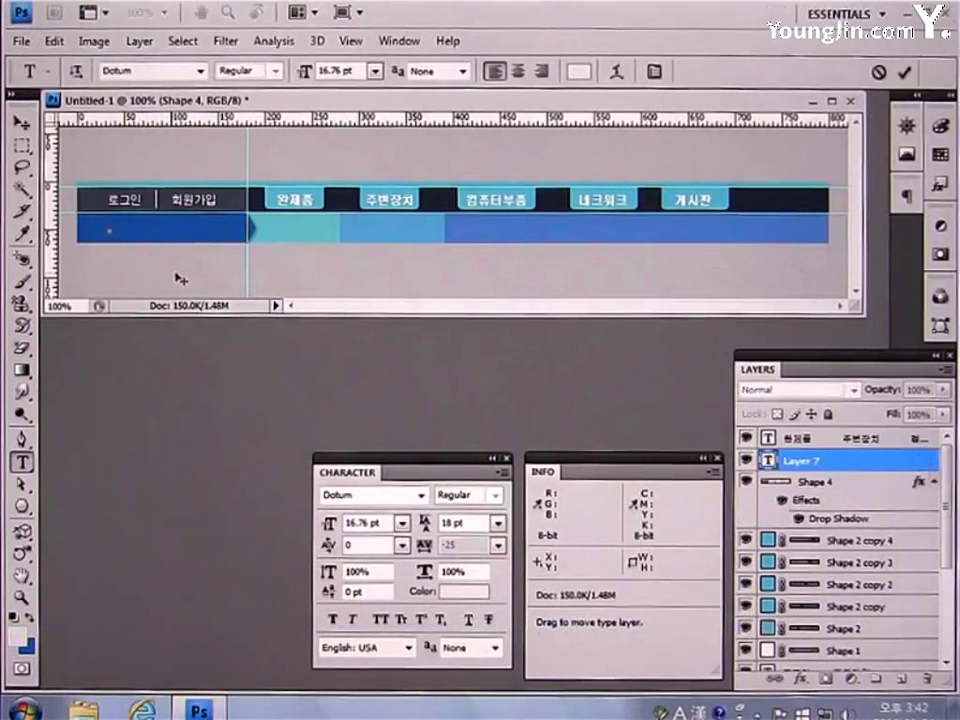
{"action": "type", "text": "완제품"}
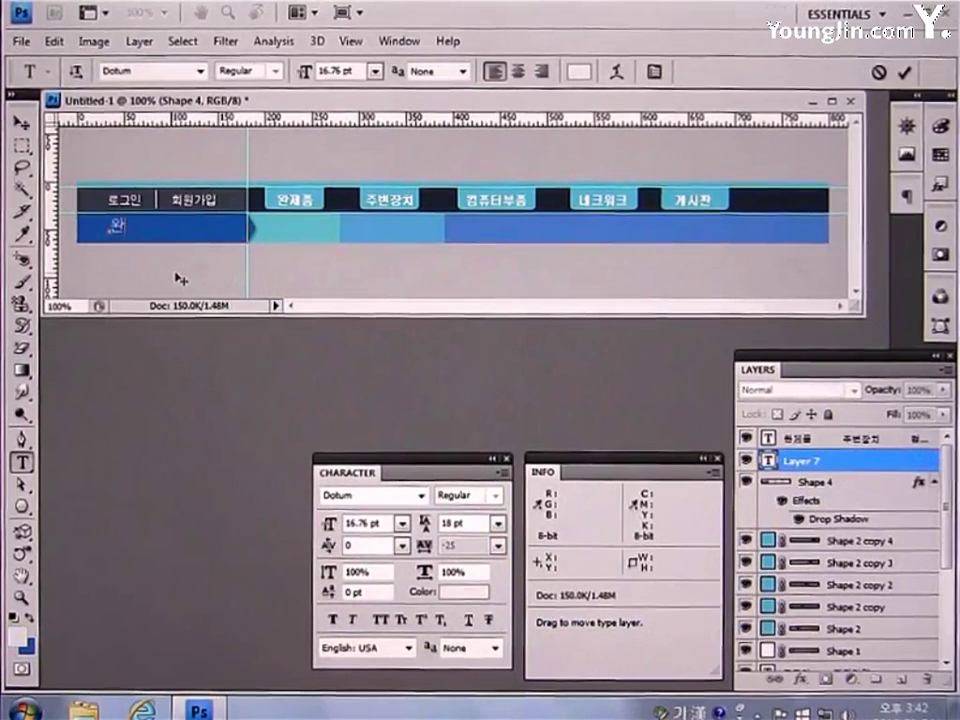
- Nudge the new 완제품 label a few pixels to the left on the dark blue bar
{"action": "left_click", "coordinate": [20, 122]}
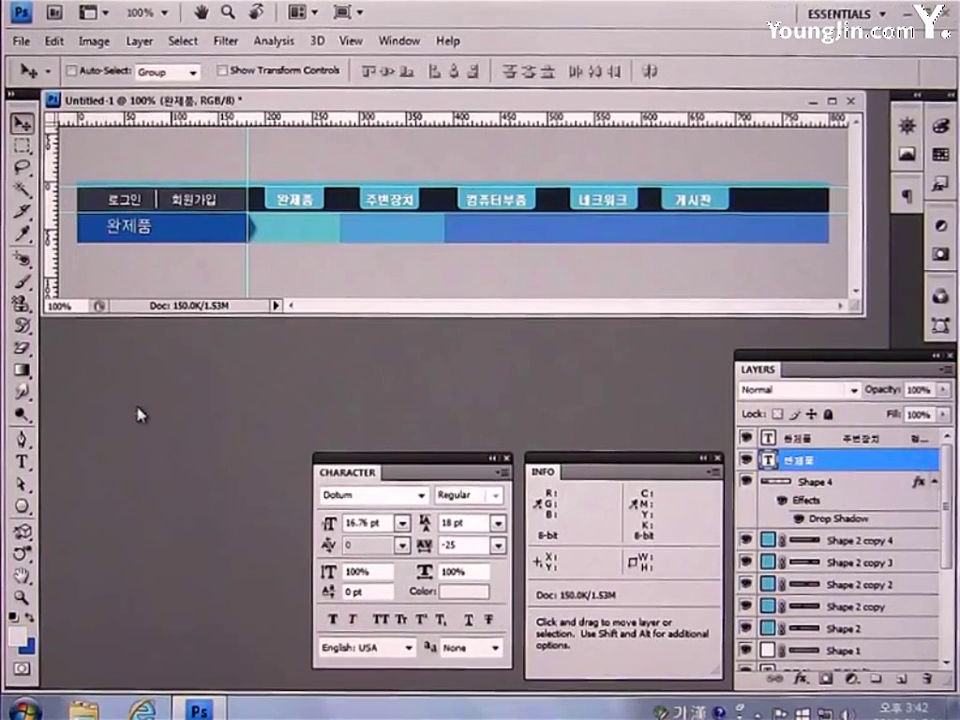
{"action": "key", "text": "Left"}
{"action": "key", "text": "Left"}
{"action": "key", "text": "Left"}
{"action": "key", "text": "Left"}
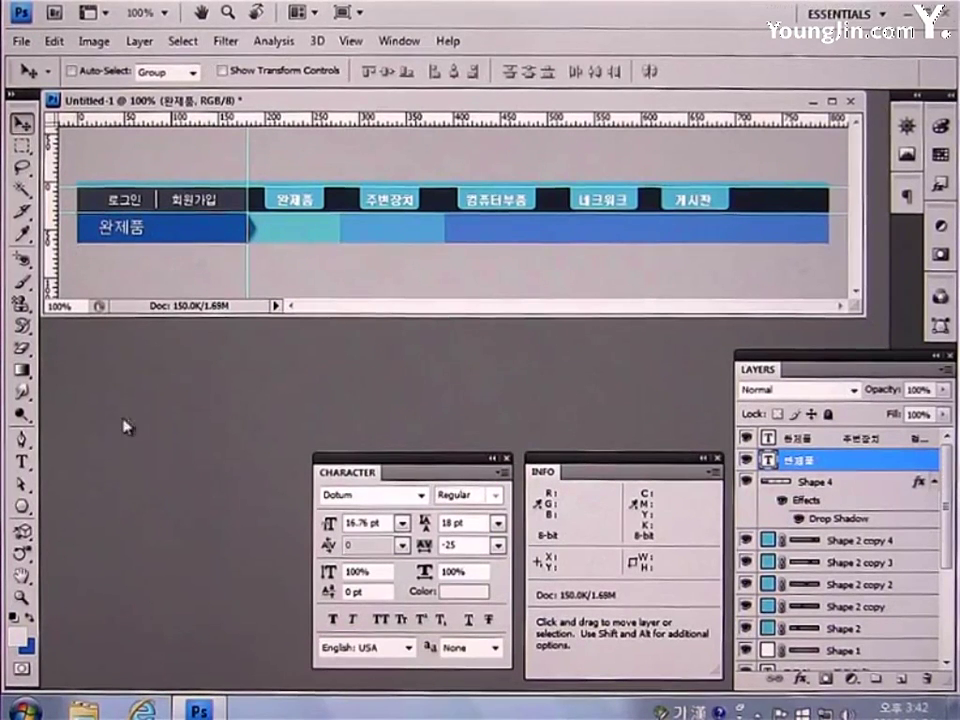
- Add a separate text layer reading "Brand PC" beside the 완제품 label on the dark blue bar
{"action": "left_click", "coordinate": [21, 462]}
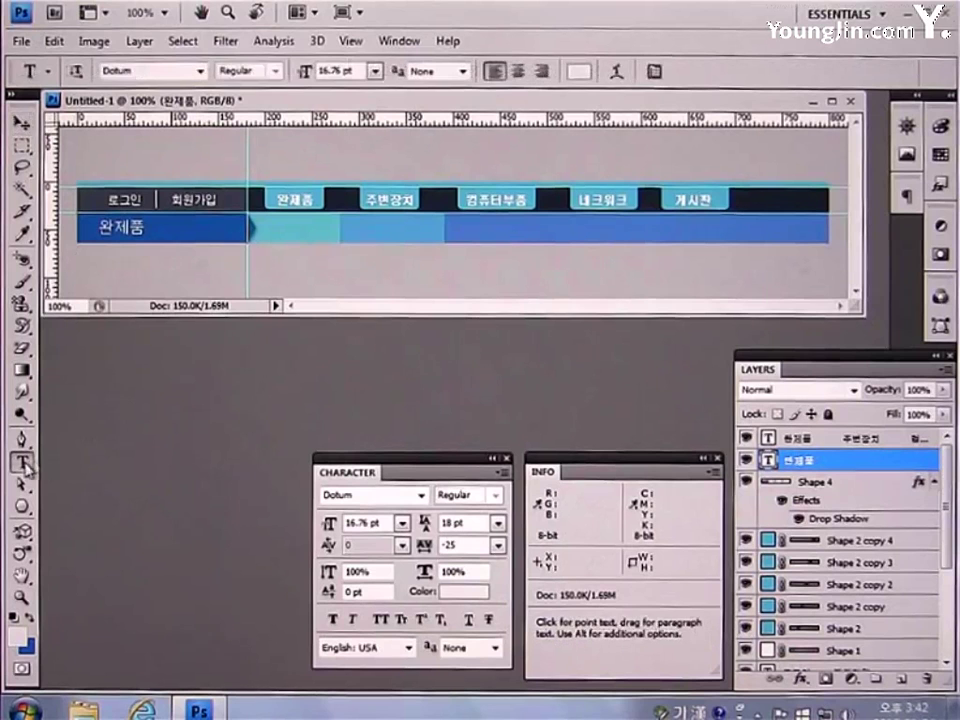
{"action": "left_click", "coordinate": [164, 228]}
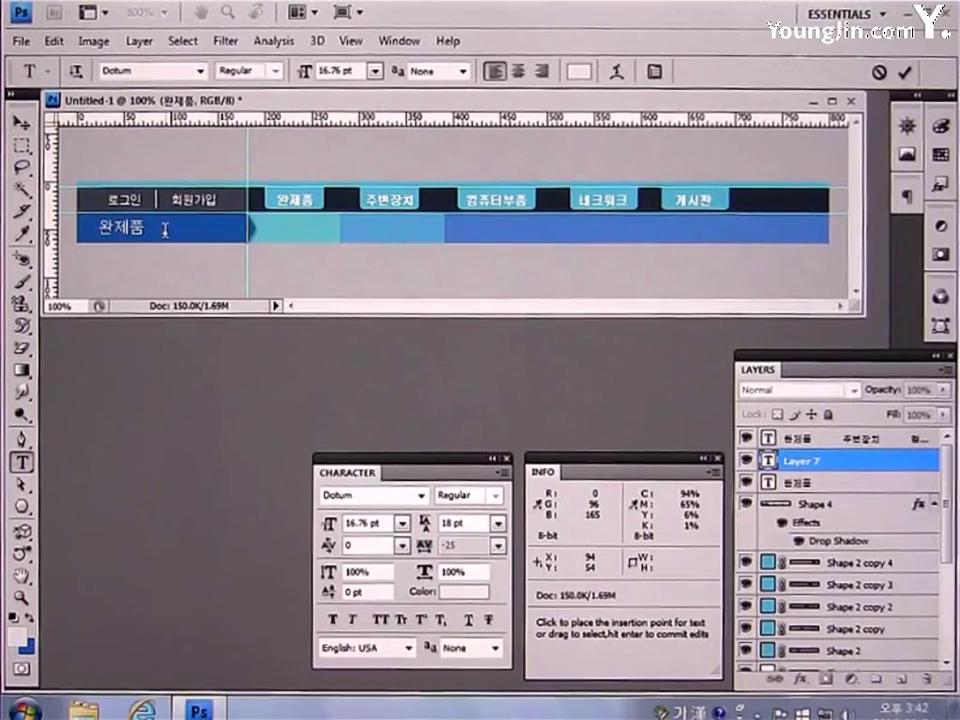
{"action": "type", "text": "B"}
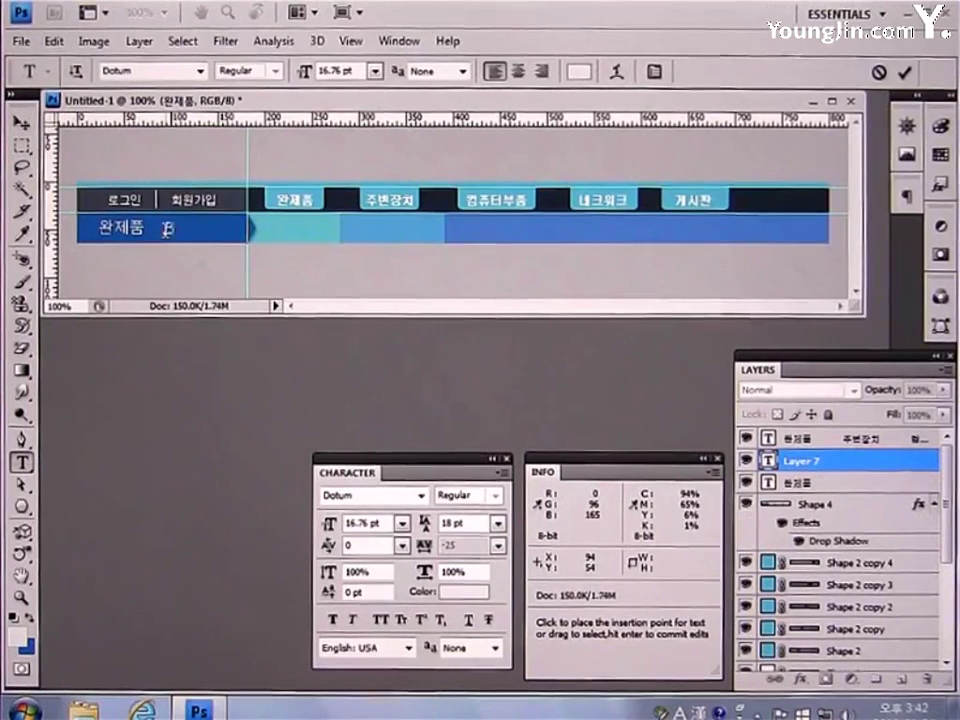
{"action": "type", "text": "rand PC"}
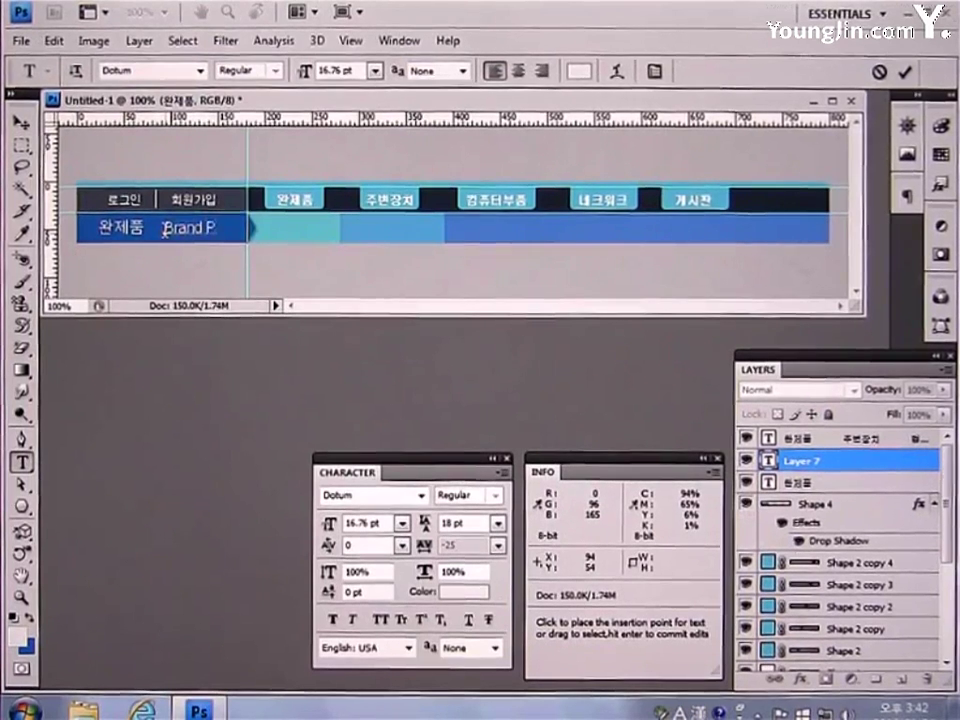
{"action": "left_click", "coordinate": [24, 126]}
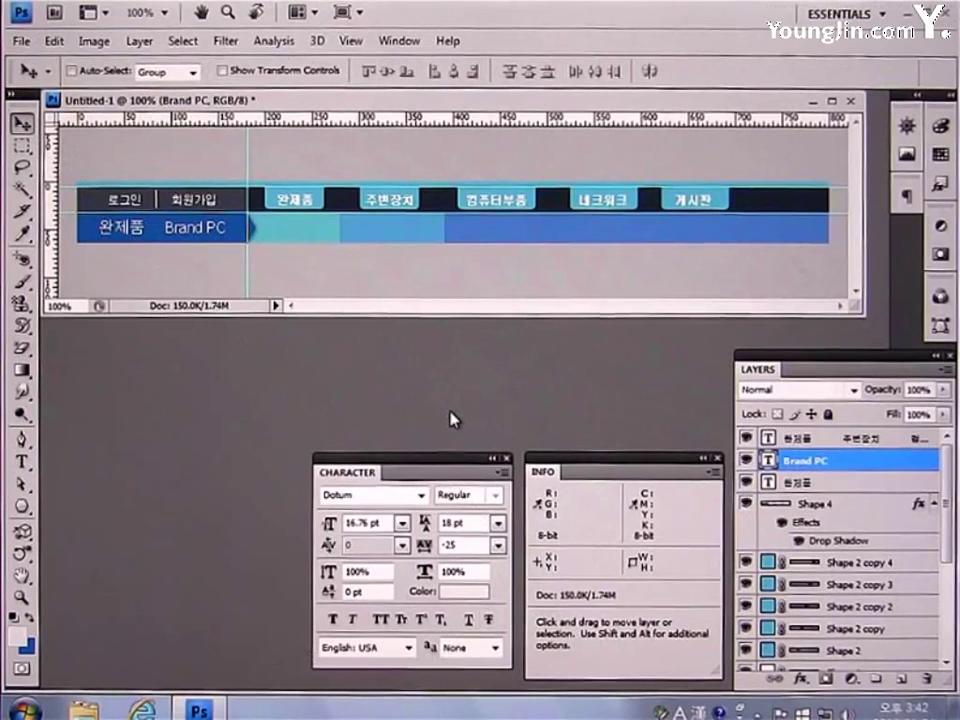
- Change the font of the Brand PC text to Arial
{"action": "left_click", "coordinate": [422, 496]}
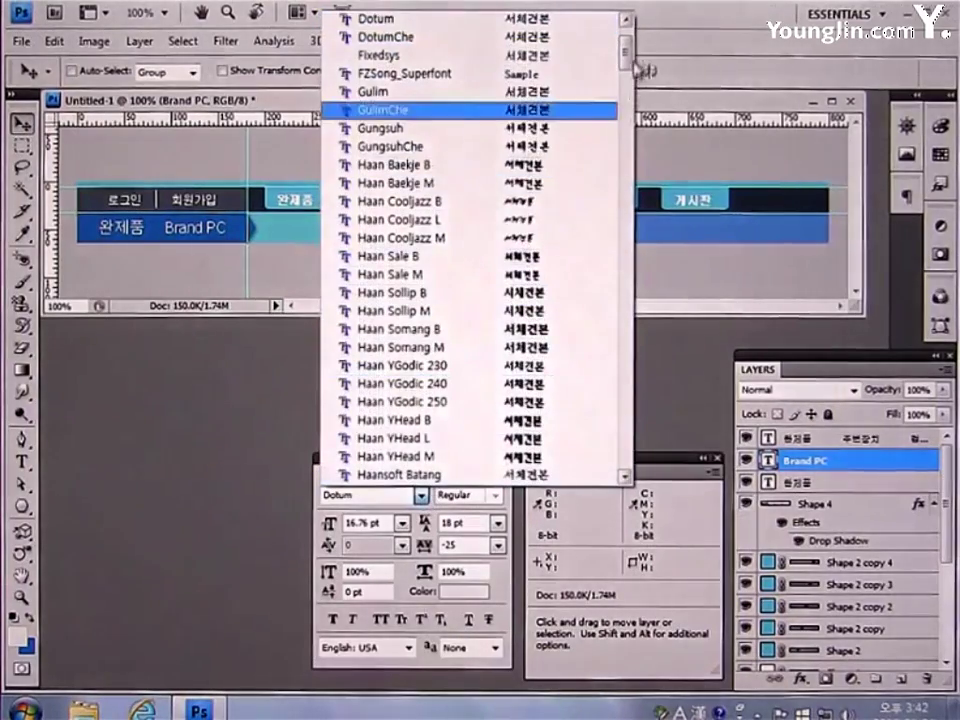
{"action": "left_click_drag", "start_coordinate": [633, 62], "coordinate": [632, 140]}
{"action": "left_click_drag", "start_coordinate": [631, 175], "coordinate": [629, 190]}
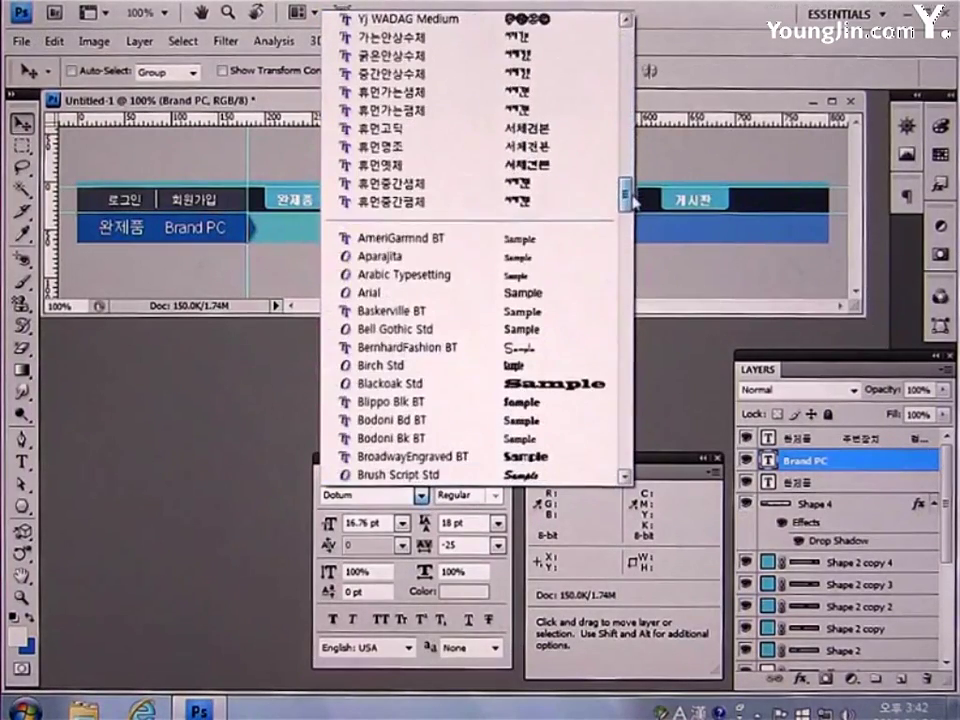
{"action": "left_click", "coordinate": [484, 300]}
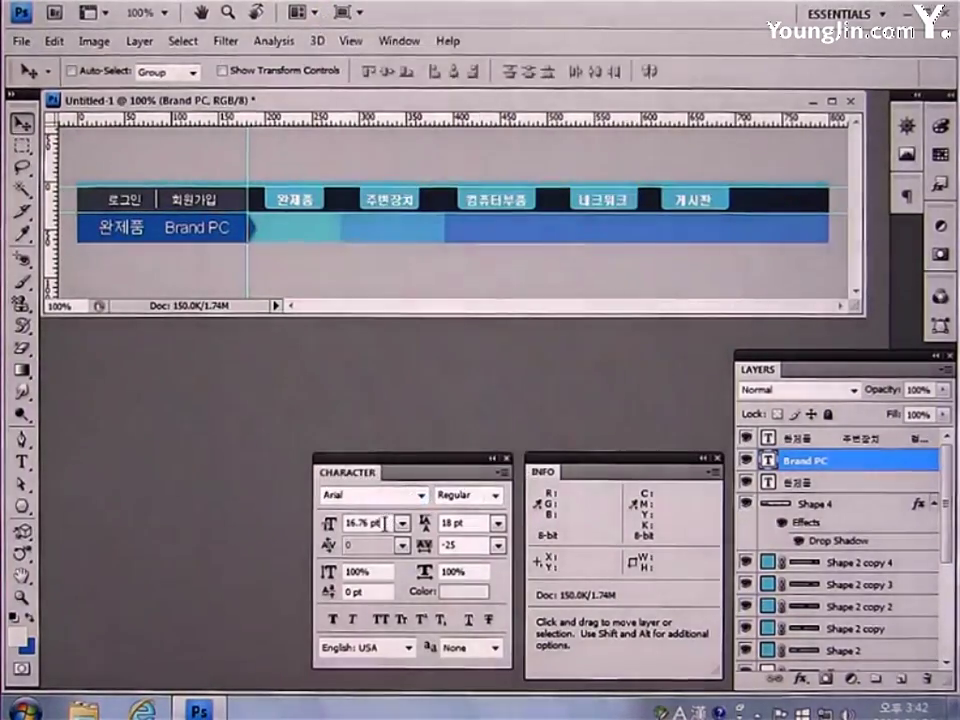
- Format the Brand PC text at 12 pt with tracking 0 and faux bold, and nudge it slightly into alignment
{"action": "double_click", "coordinate": [362, 522]}
{"action": "type", "text": "12"}
{"action": "key", "text": "Return"}
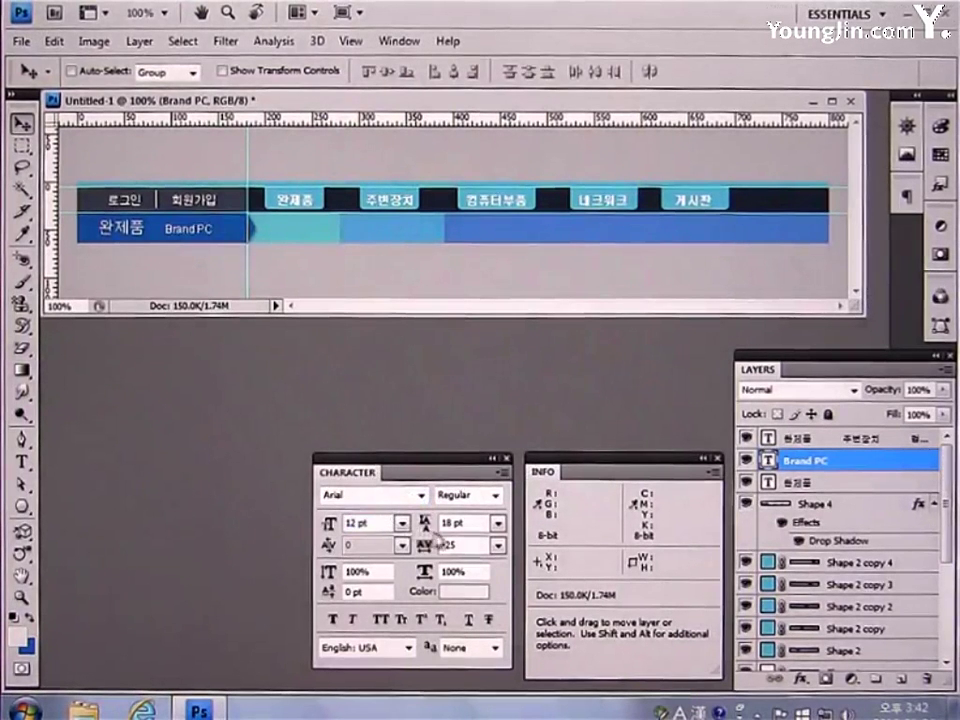
{"action": "type", "text": "0"}
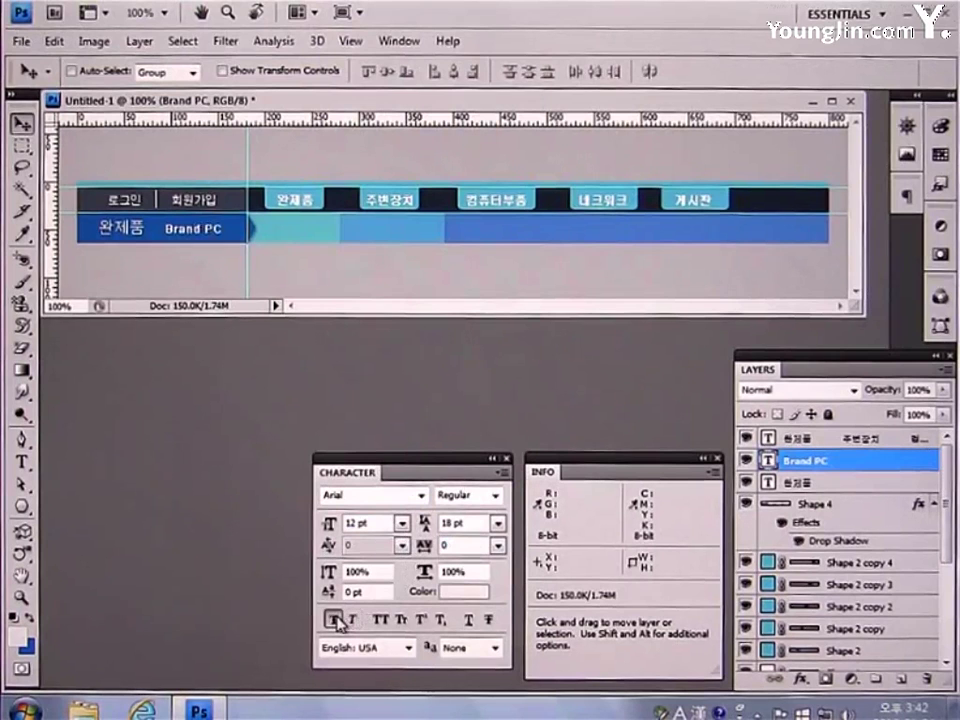
{"action": "key", "text": "Up"}
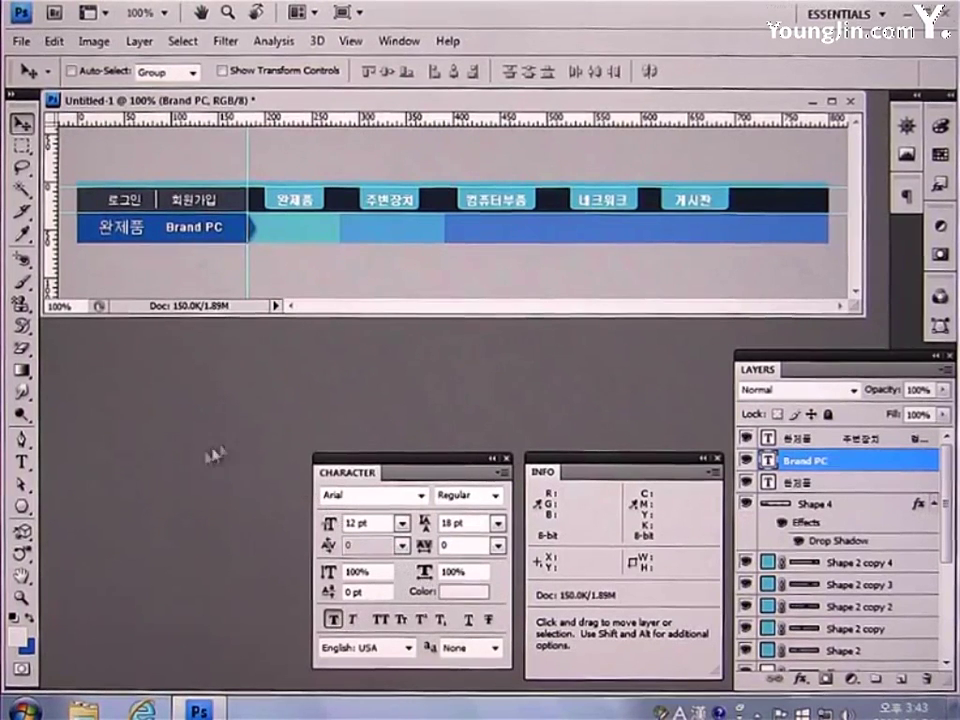
- Draw a 1 px vertical divider line between 완제품 and Brand PC over the height of the blue bar
{"action": "left_click_drag", "start_coordinate": [27, 507], "coordinate": [100, 577]}
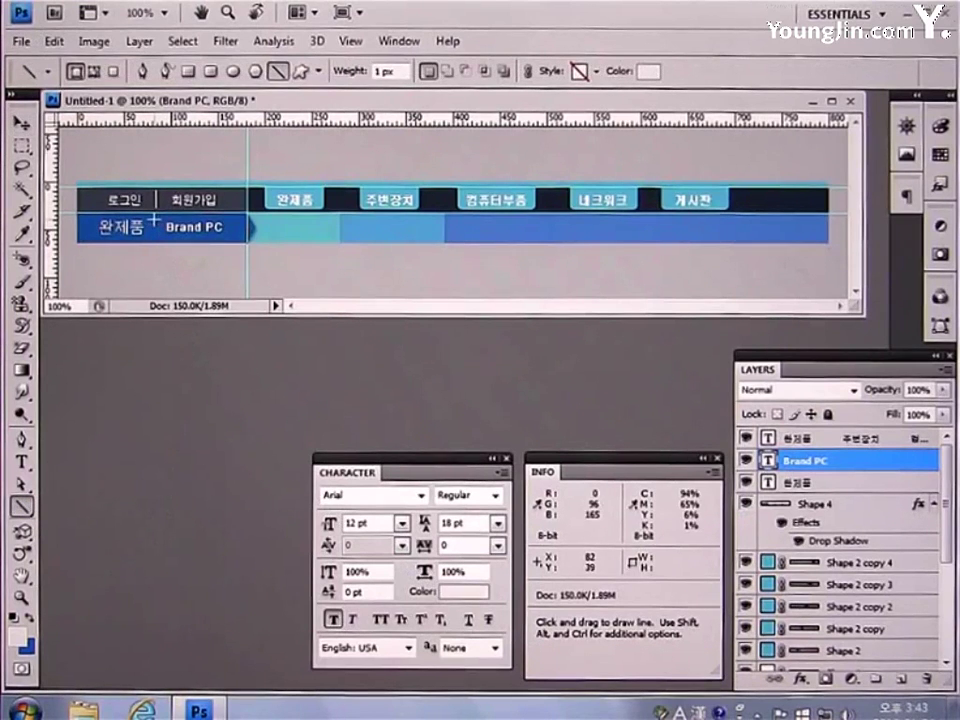
{"action": "left_click_drag", "start_coordinate": [155, 214], "coordinate": [155, 241]}
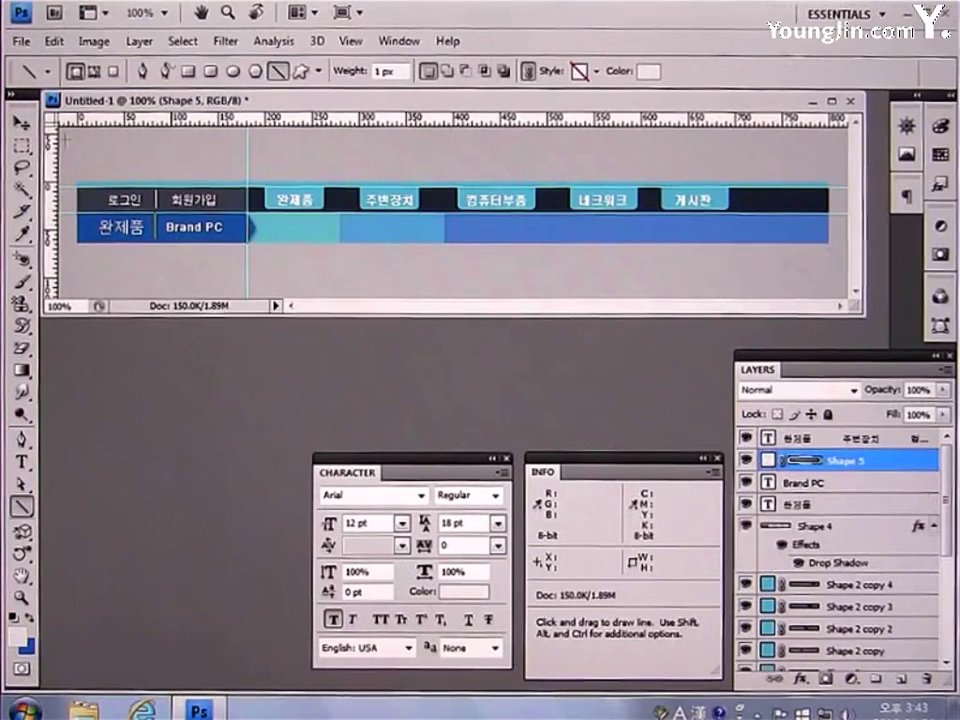
{"action": "left_click", "coordinate": [28, 122]}
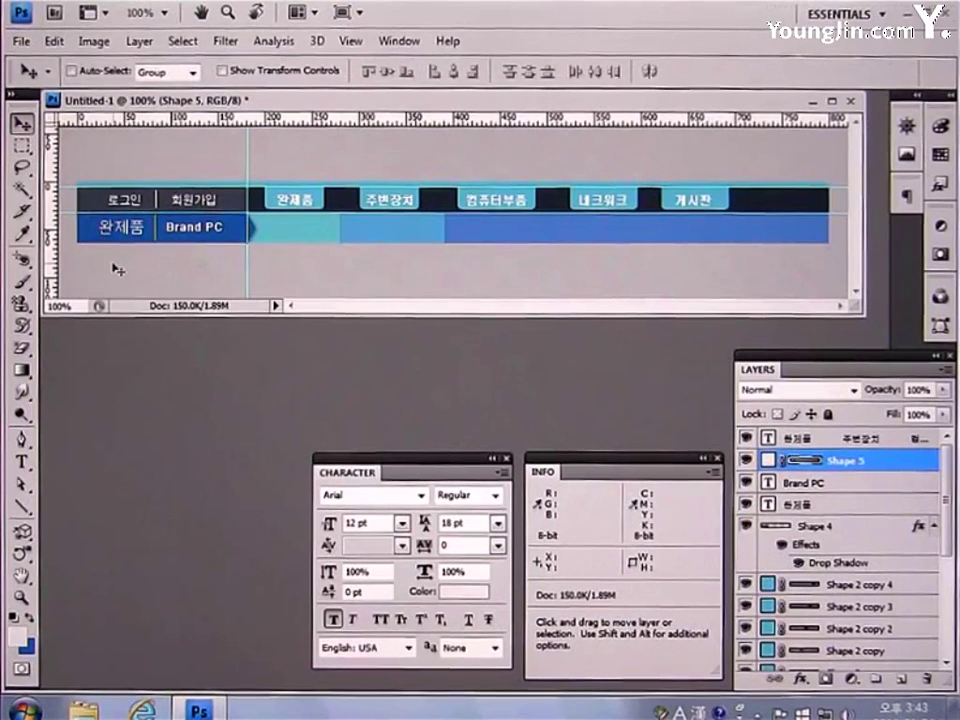
- Draw a small square with the Rectangle tool on the blue bar below the navigation tabs and fill it with black
{"action": "left_click", "coordinate": [21, 506]}
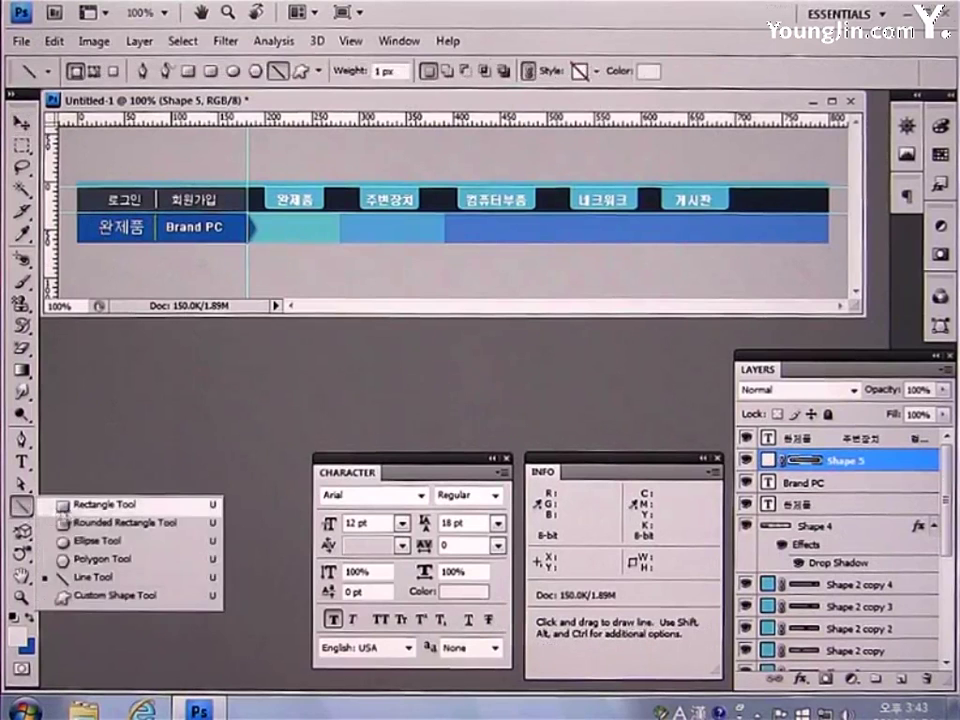
{"action": "left_click", "coordinate": [78, 509]}
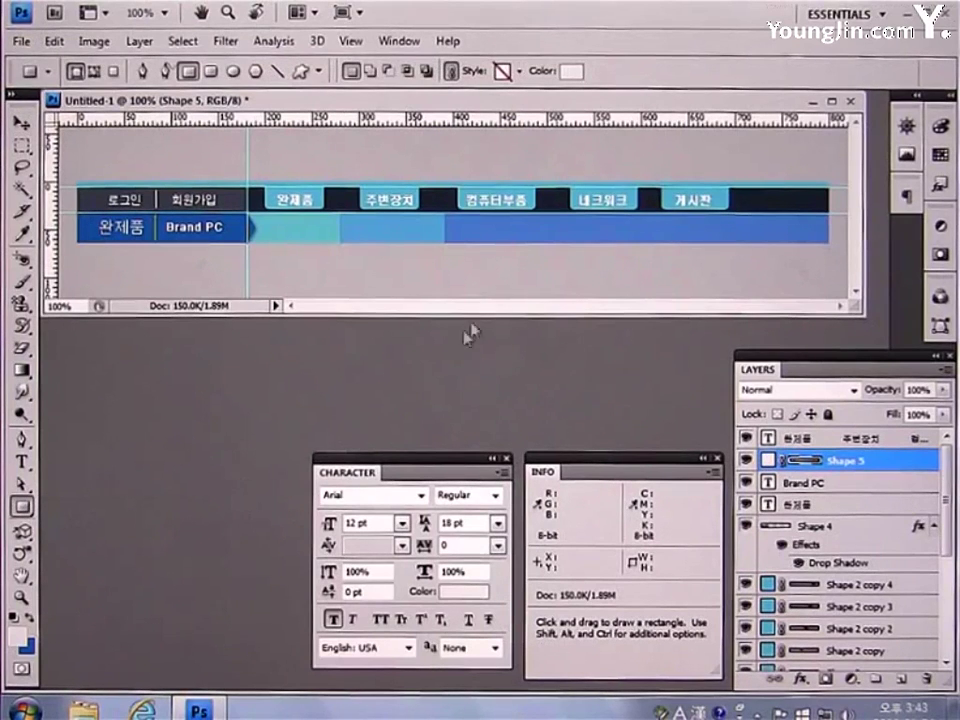
{"action": "left_click_drag", "start_coordinate": [548, 221], "coordinate": [557, 228]}
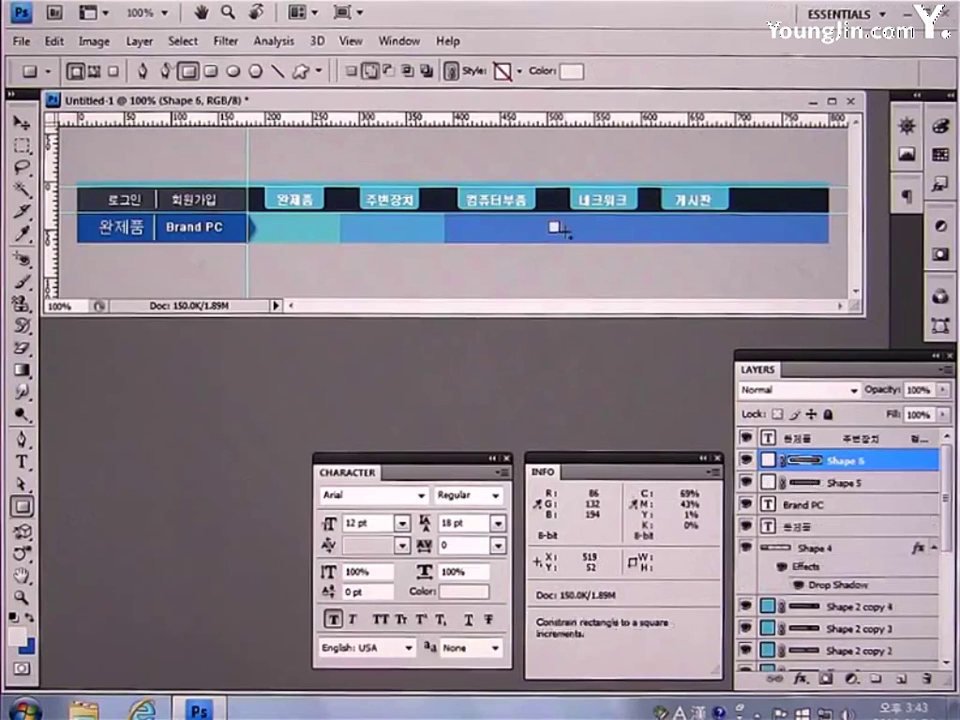
{"action": "left_click", "coordinate": [572, 72]}
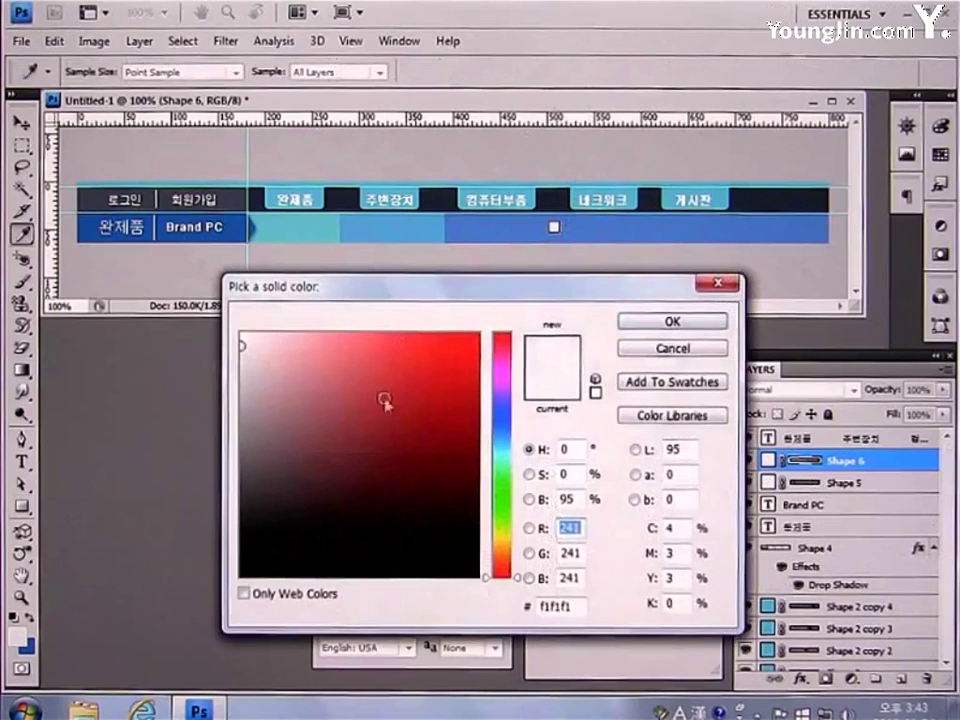
{"action": "left_click_drag", "start_coordinate": [248, 556], "coordinate": [244, 572]}
{"action": "left_click", "coordinate": [660, 323]}
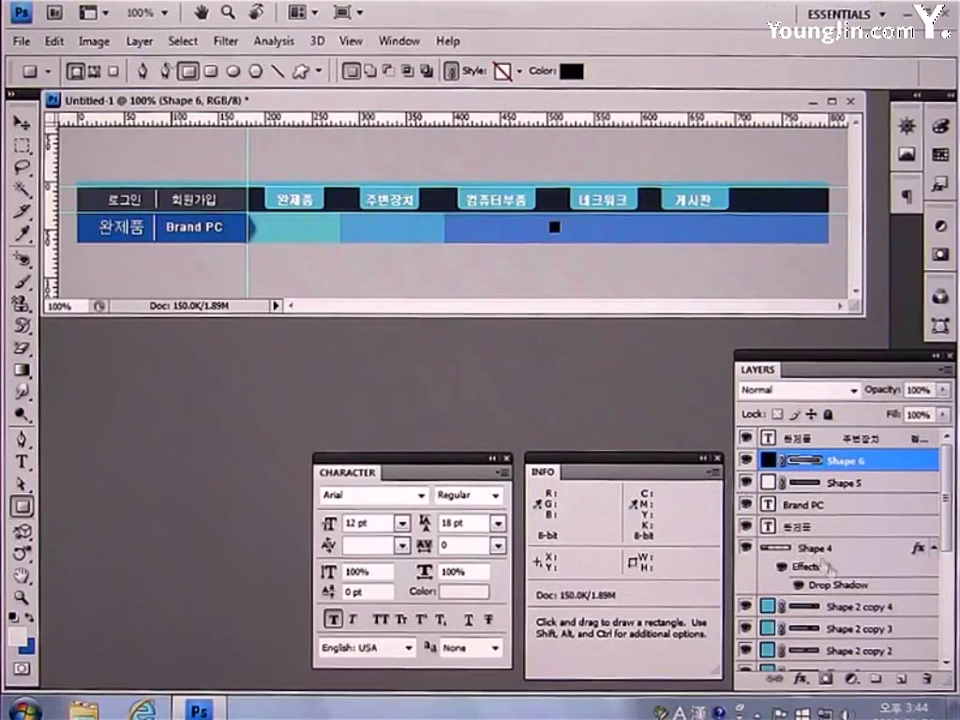
- Create a new layer at the top of the layer stack and stamp all visible artwork onto it
{"action": "left_click", "coordinate": [902, 681]}
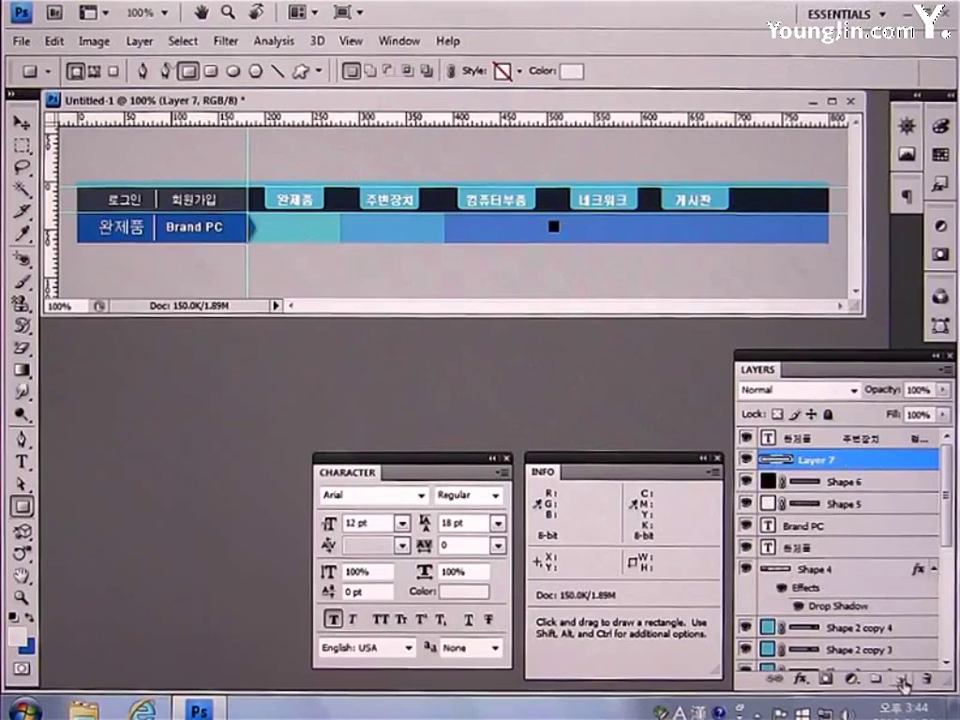
{"action": "left_click_drag", "start_coordinate": [873, 465], "coordinate": [873, 438]}
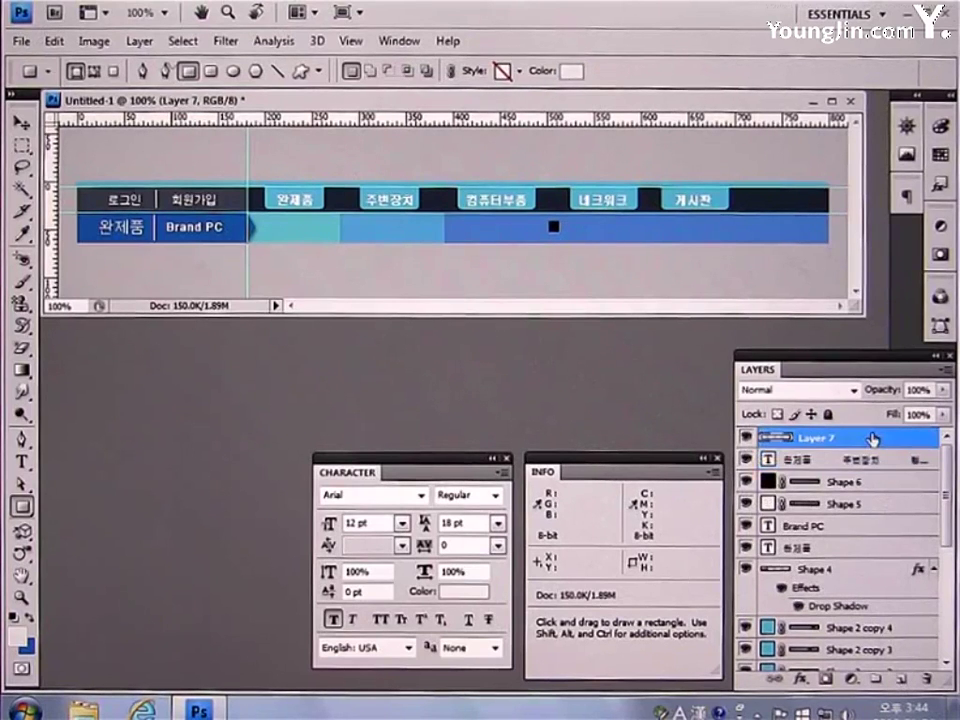
{"action": "key", "text": "ctrl+alt"}
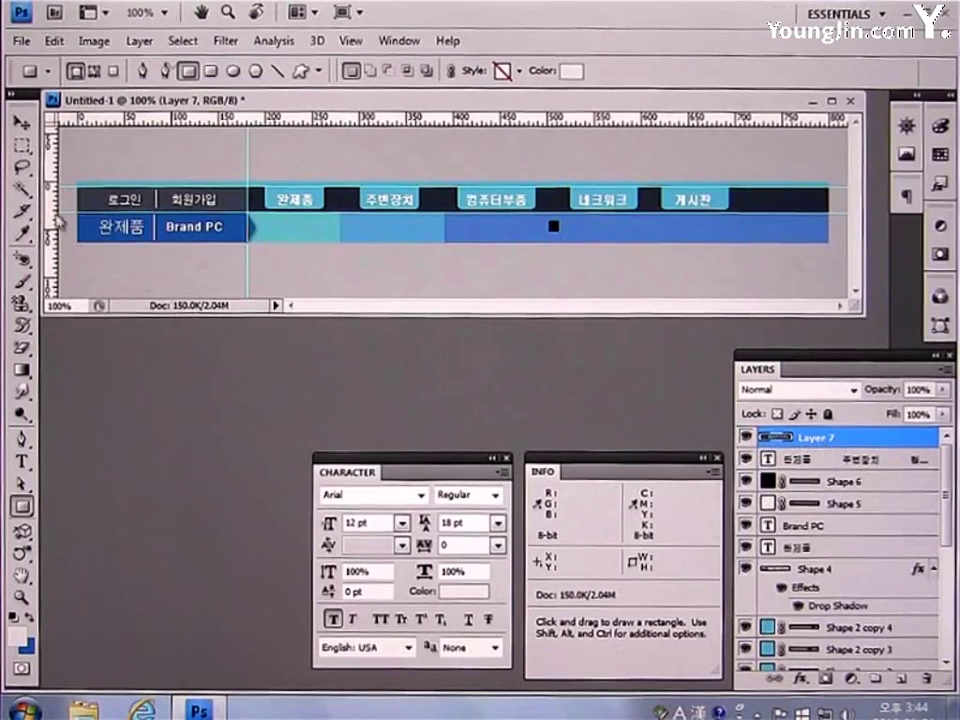
- Copy the 800 × 5 px strip along the banner's top edge and paste it into a new 800 × 5 px document
{"action": "left_click", "coordinate": [21, 145]}
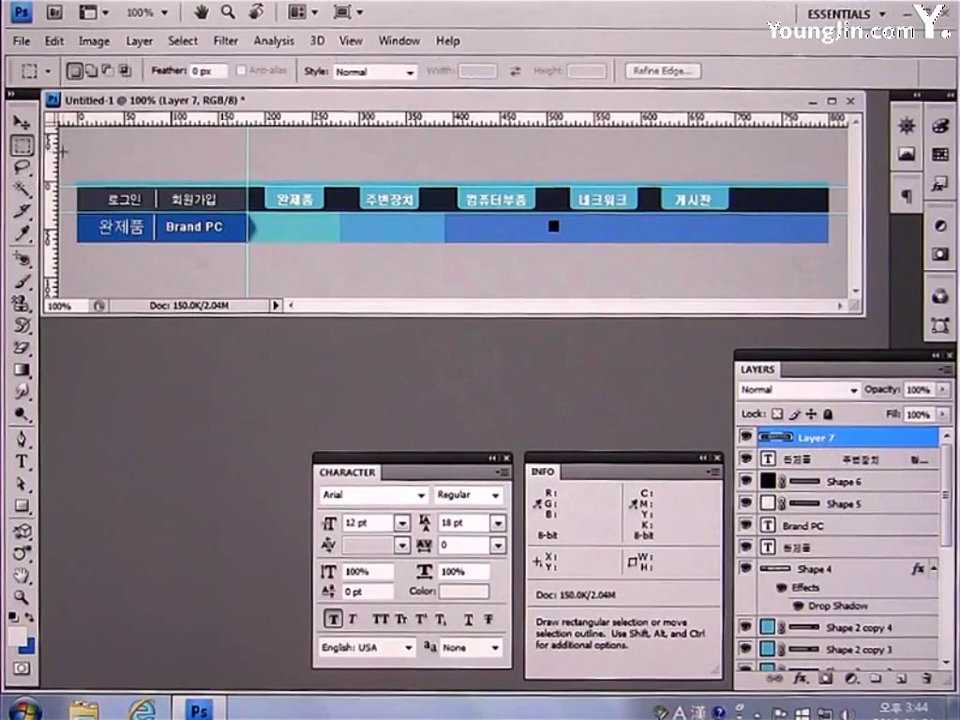
{"action": "left_click_drag", "start_coordinate": [77, 183], "coordinate": [841, 192]}
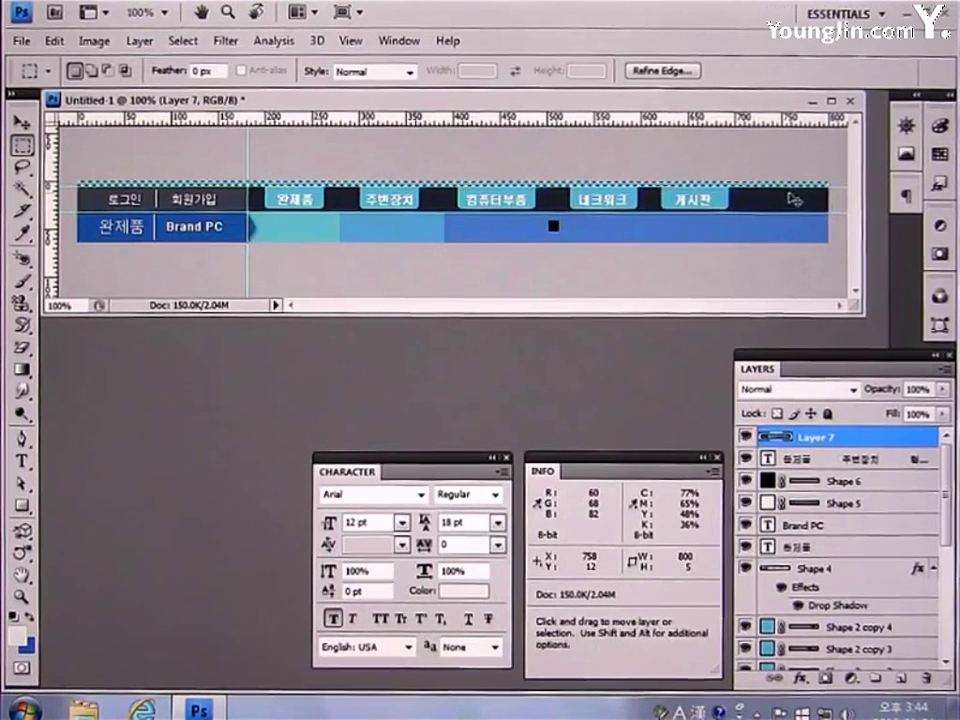
{"action": "key", "text": "ctrl+n"}
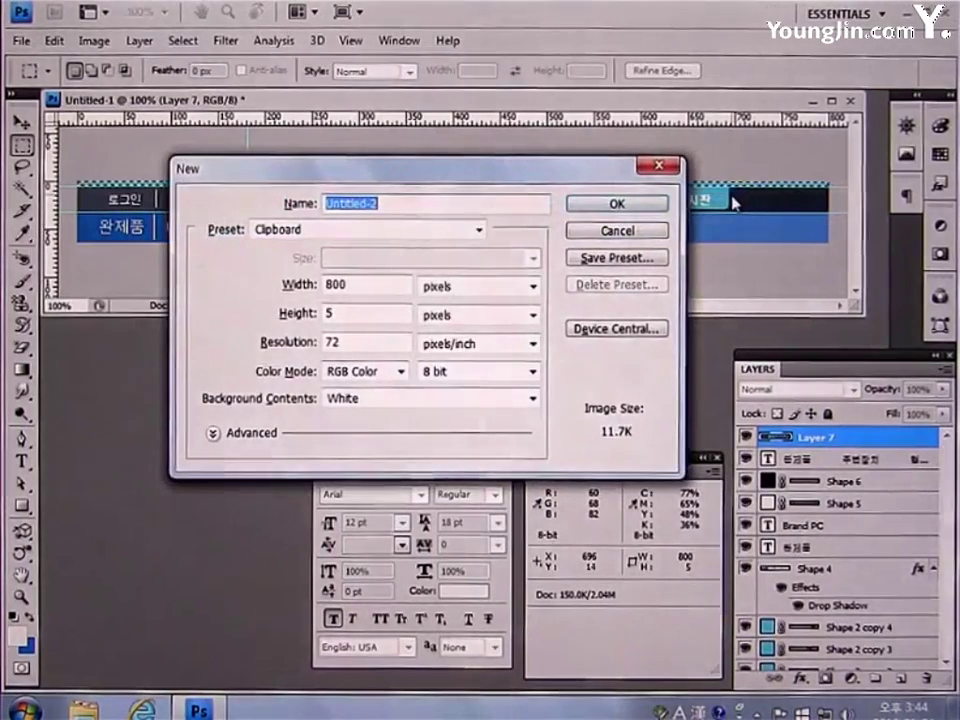
{"action": "left_click", "coordinate": [632, 204]}
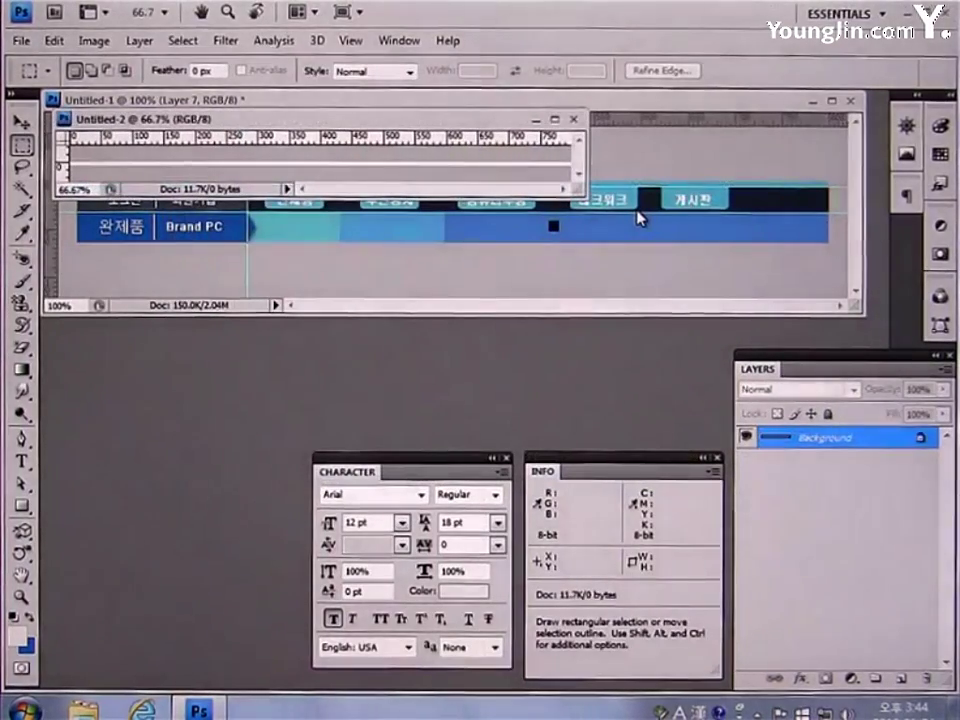
{"action": "key", "text": "ctrl+v"}
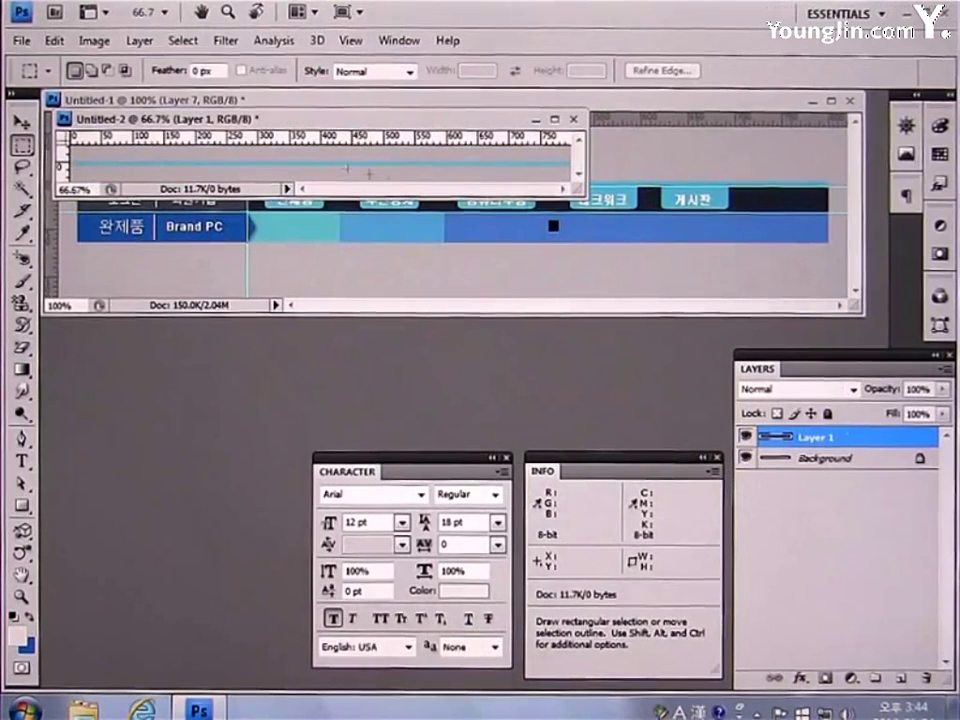
- Export the strip for the web as a High-quality JPEG named menu_top, and close its document without saving
{"action": "left_click", "coordinate": [35, 45]}
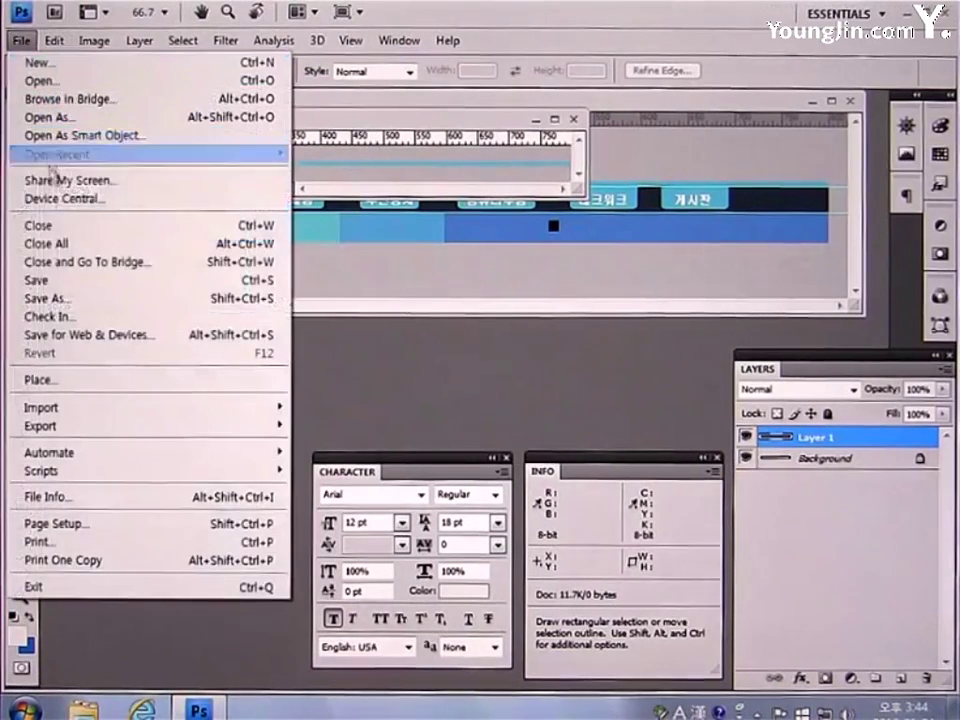
{"action": "left_click", "coordinate": [80, 335]}
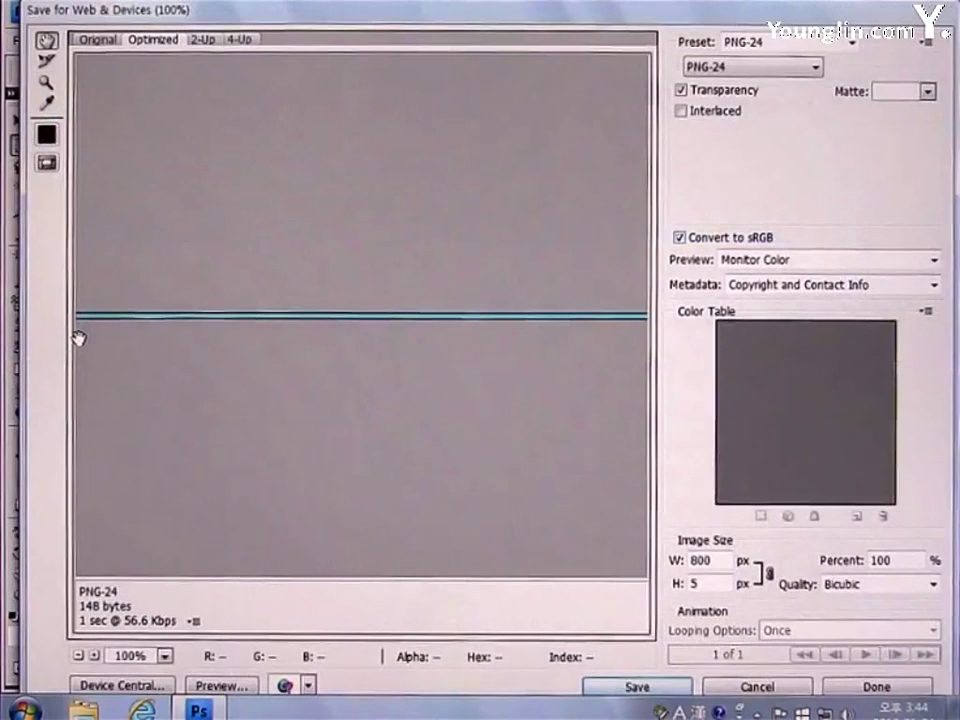
{"action": "left_click", "coordinate": [724, 68]}
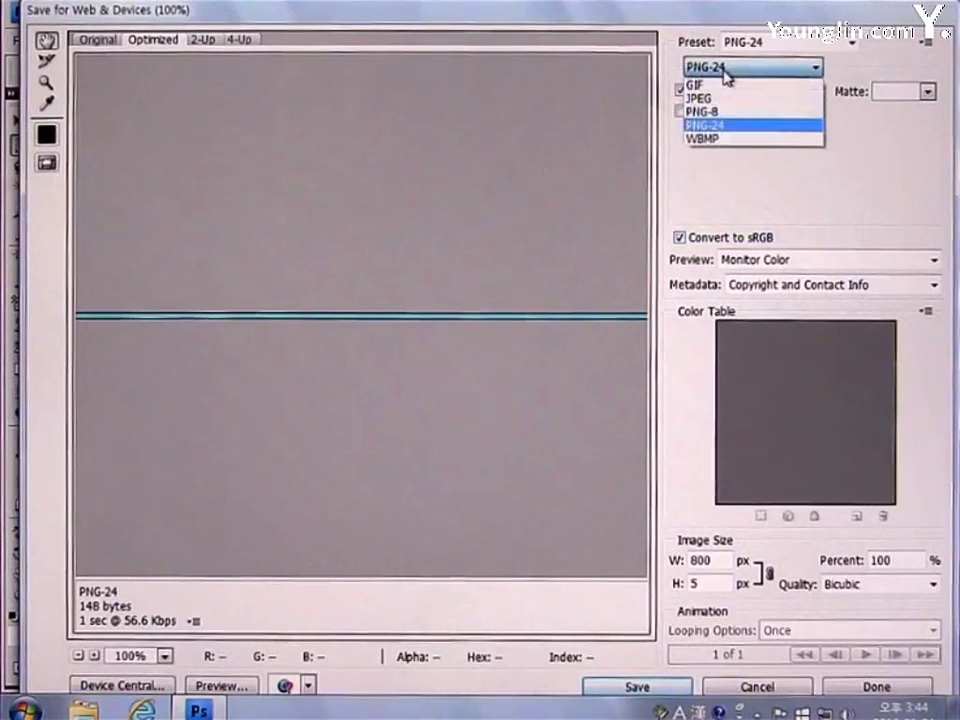
{"action": "left_click", "coordinate": [700, 96]}
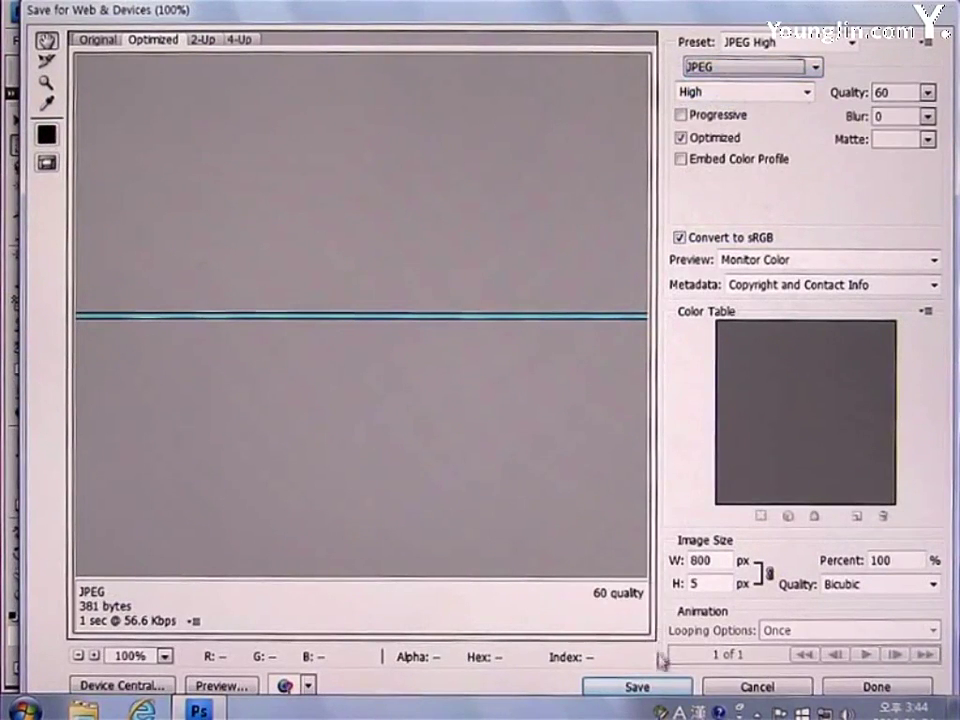
{"action": "left_click", "coordinate": [660, 688]}
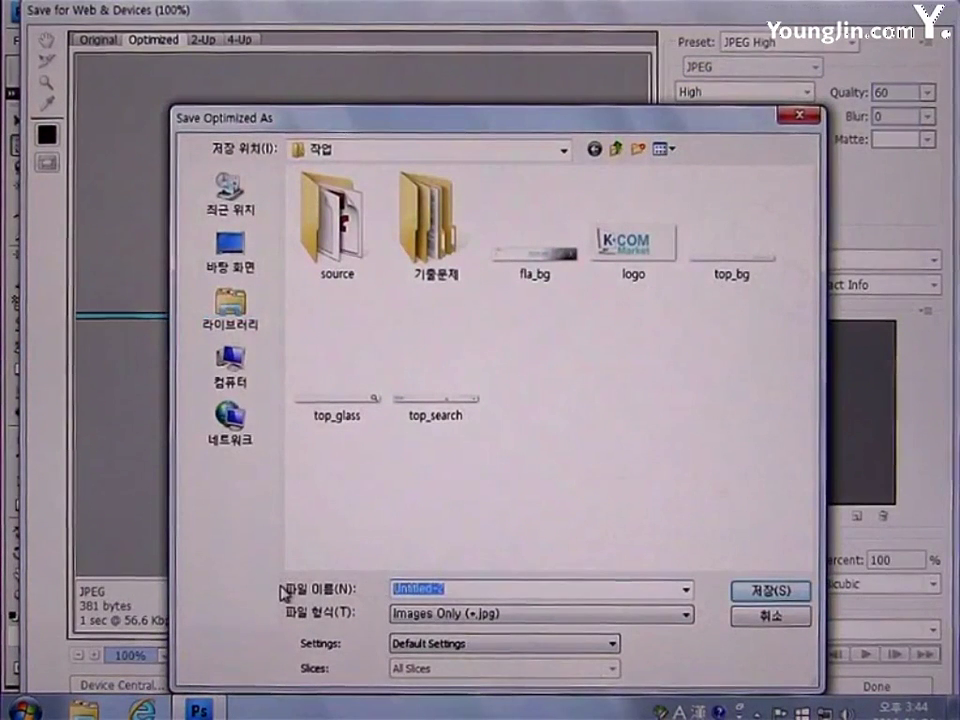
{"action": "type", "text": "men"}
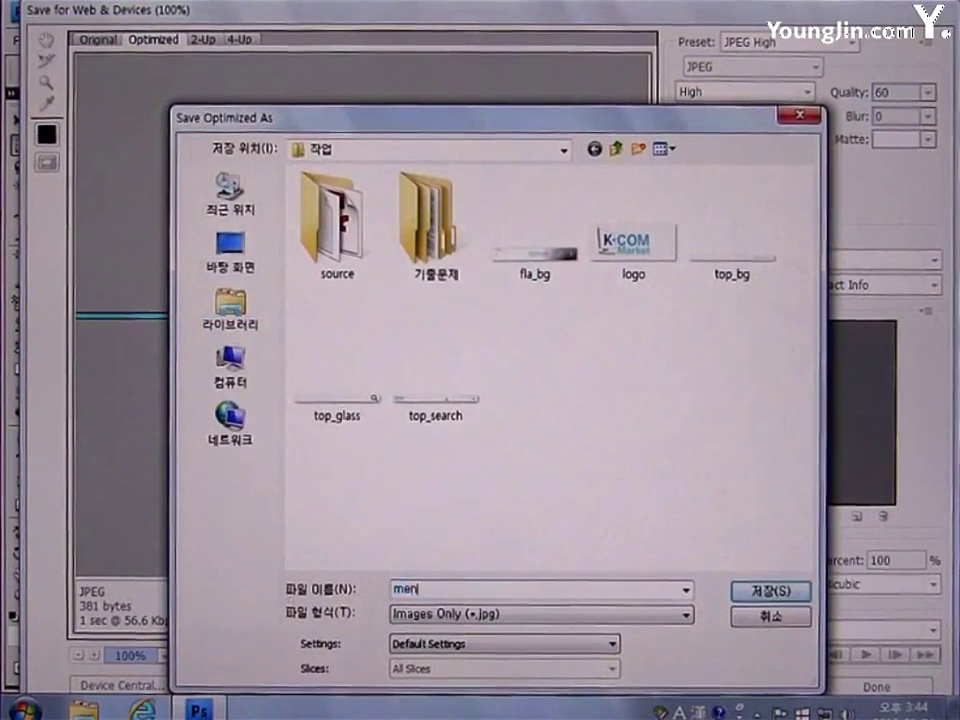
{"action": "type", "text": "u.top"}
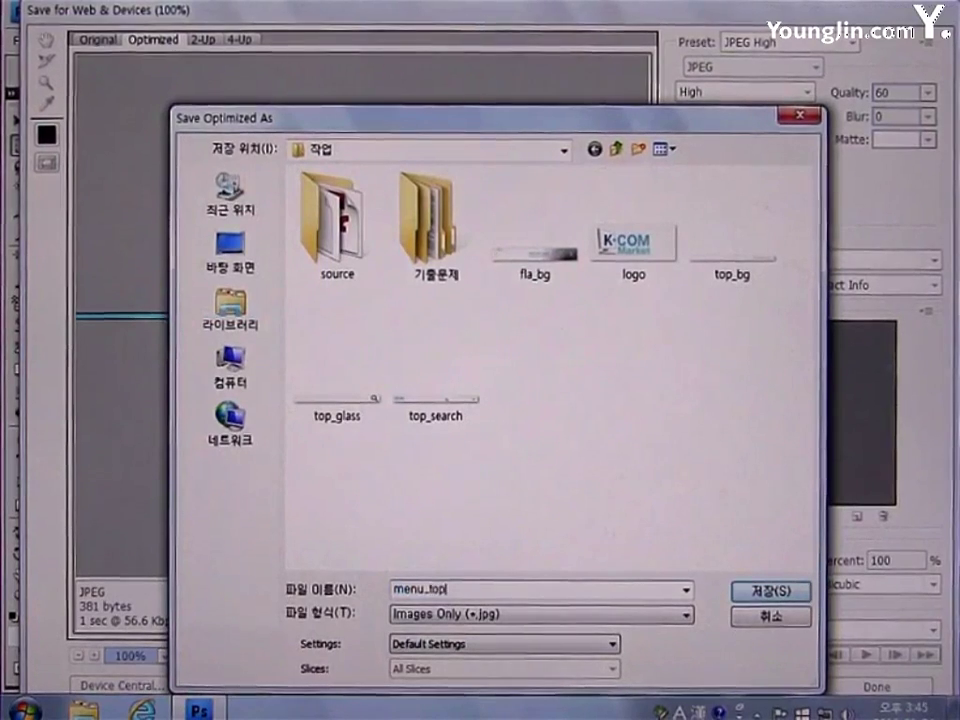
{"action": "left_click", "coordinate": [766, 591]}
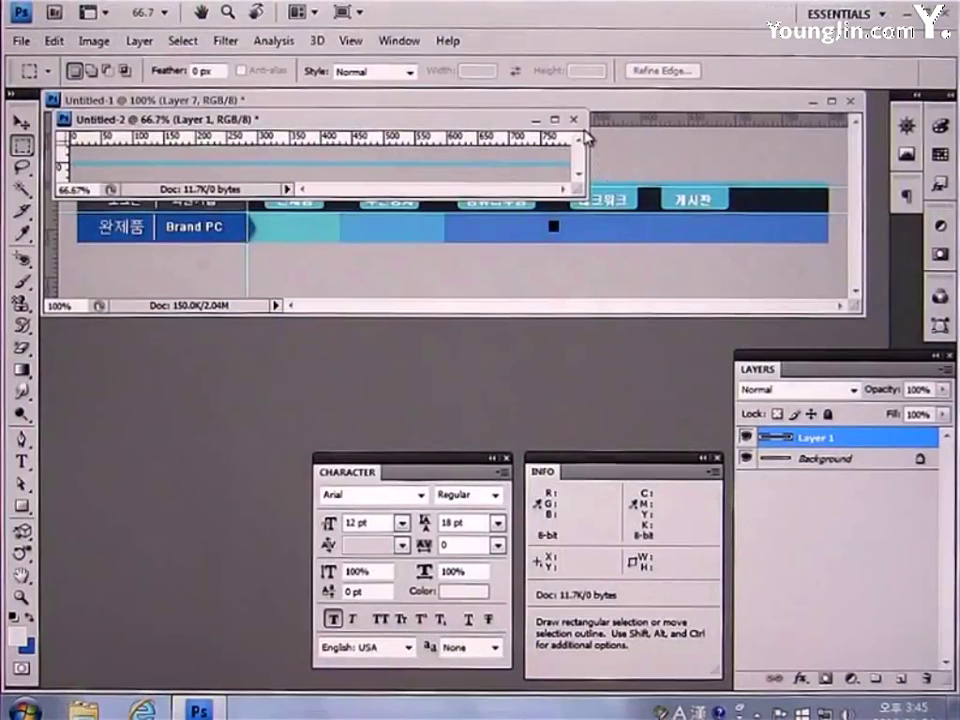
{"action": "left_click", "coordinate": [573, 119]}
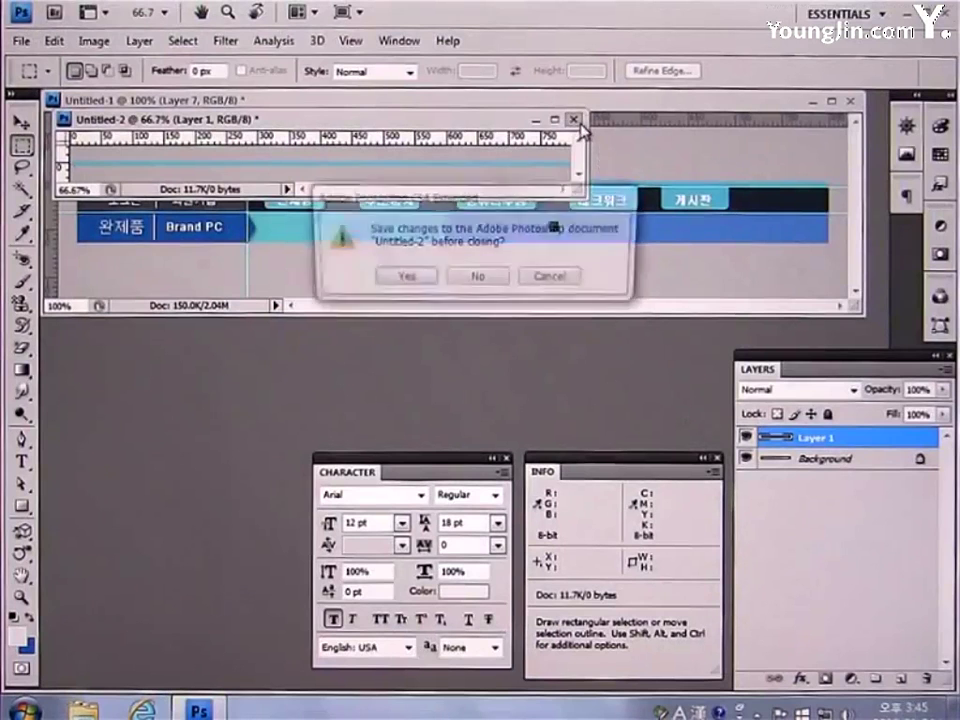
{"action": "left_click", "coordinate": [493, 279]}
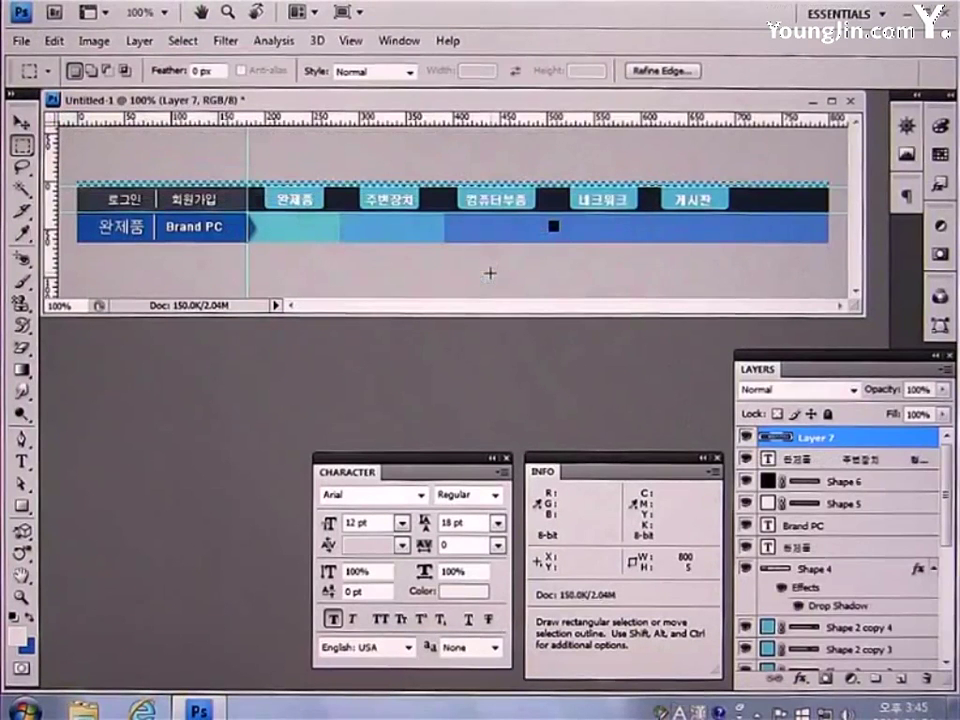
- Copy the dark 로그인 / 회원가입 area of the banner, 181 × 27 px, and paste it into a new document of that size
{"action": "left_click_drag", "start_coordinate": [80, 189], "coordinate": [140, 206]}
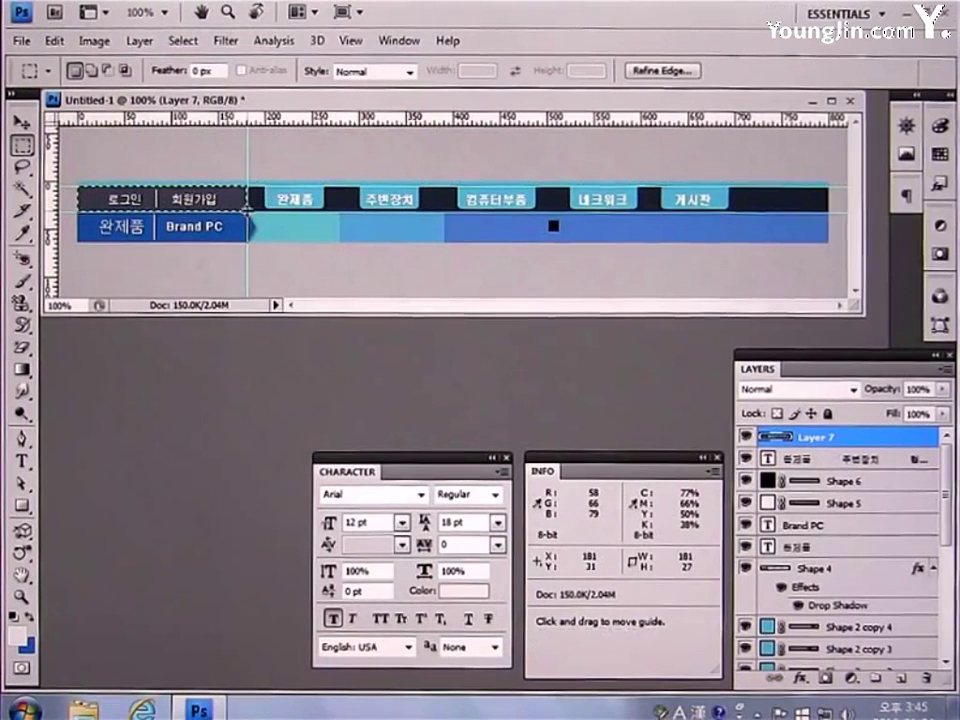
{"action": "key", "text": "ctrl+c"}
{"action": "key", "text": "ctrl+n"}
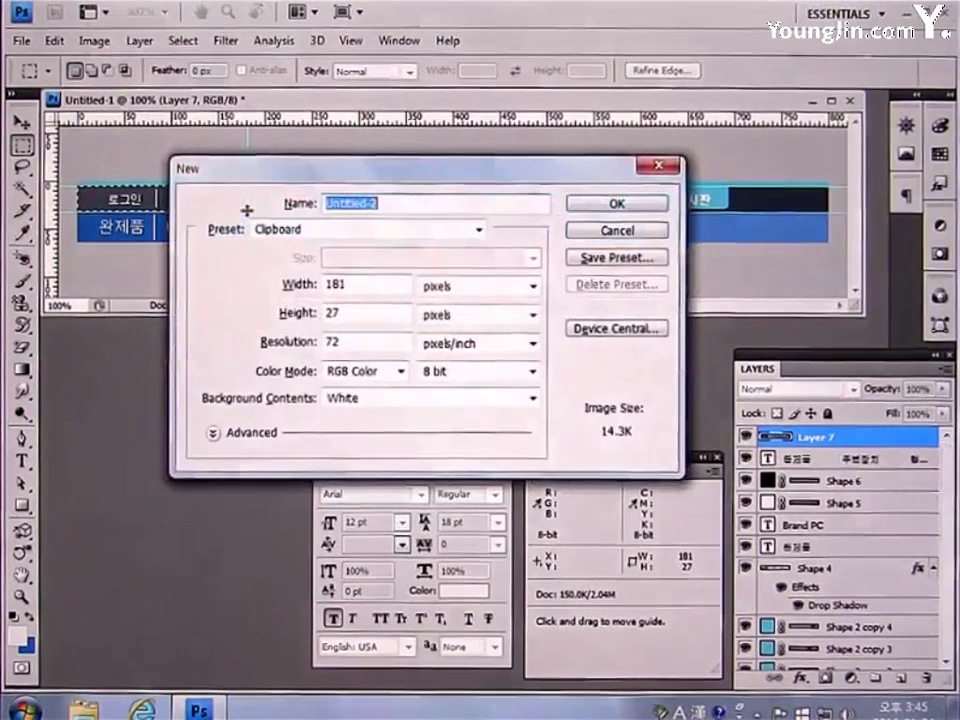
{"action": "key", "text": "Return"}
{"action": "key", "text": "ctrl+v"}
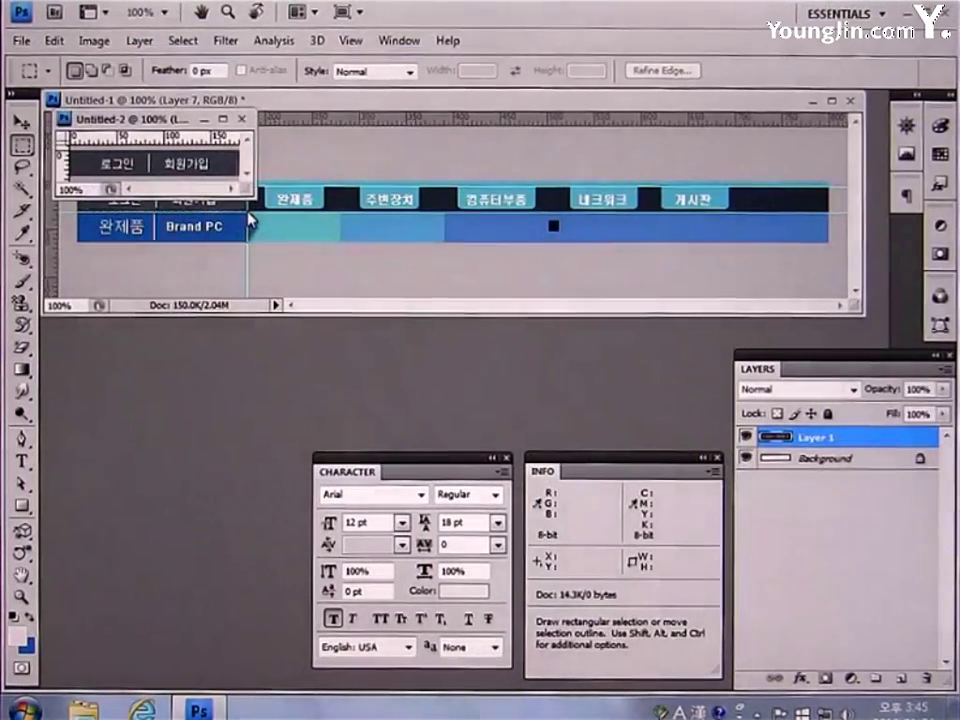
- Export the login image for the web as a JPEG named menu_log, and close its document without saving
{"action": "left_click", "coordinate": [26, 42]}
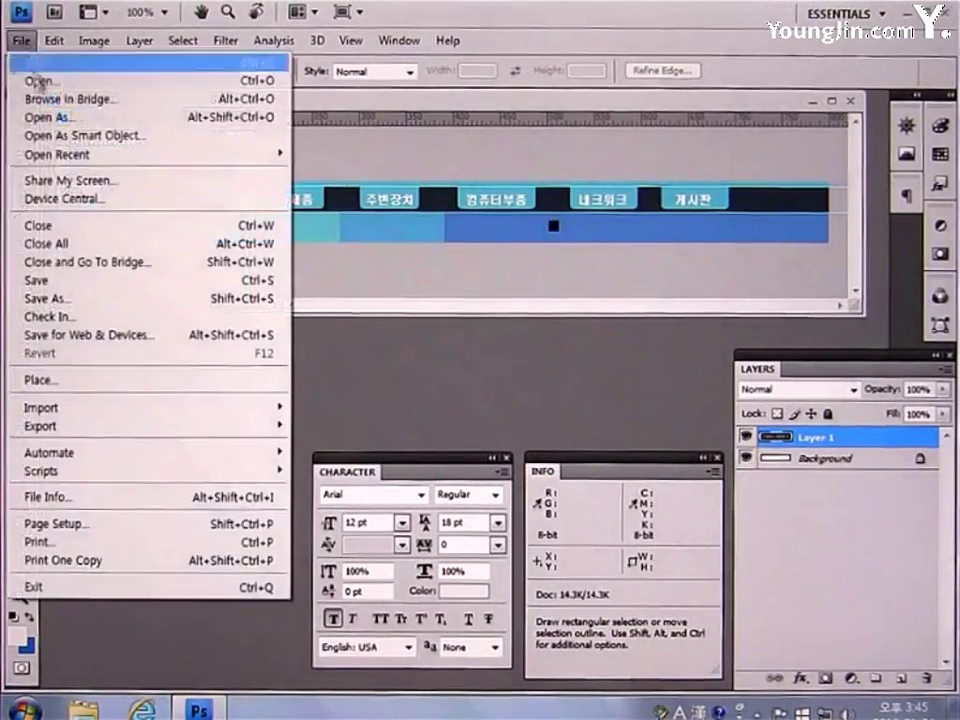
{"action": "left_click", "coordinate": [94, 336]}
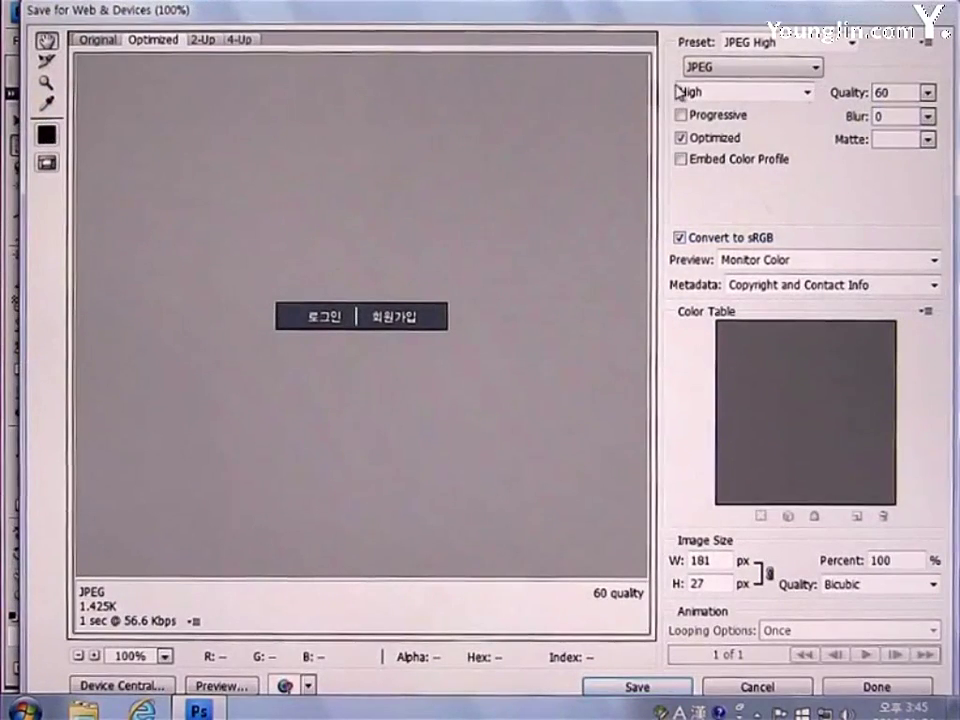
{"action": "left_click", "coordinate": [640, 688]}
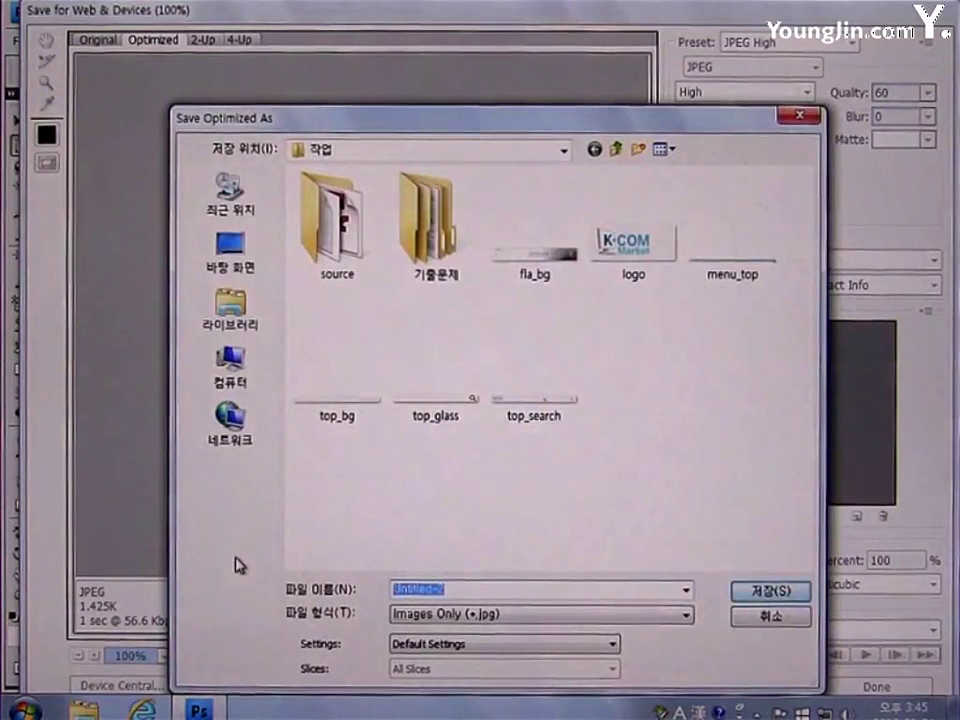
{"action": "type", "text": "menu"}
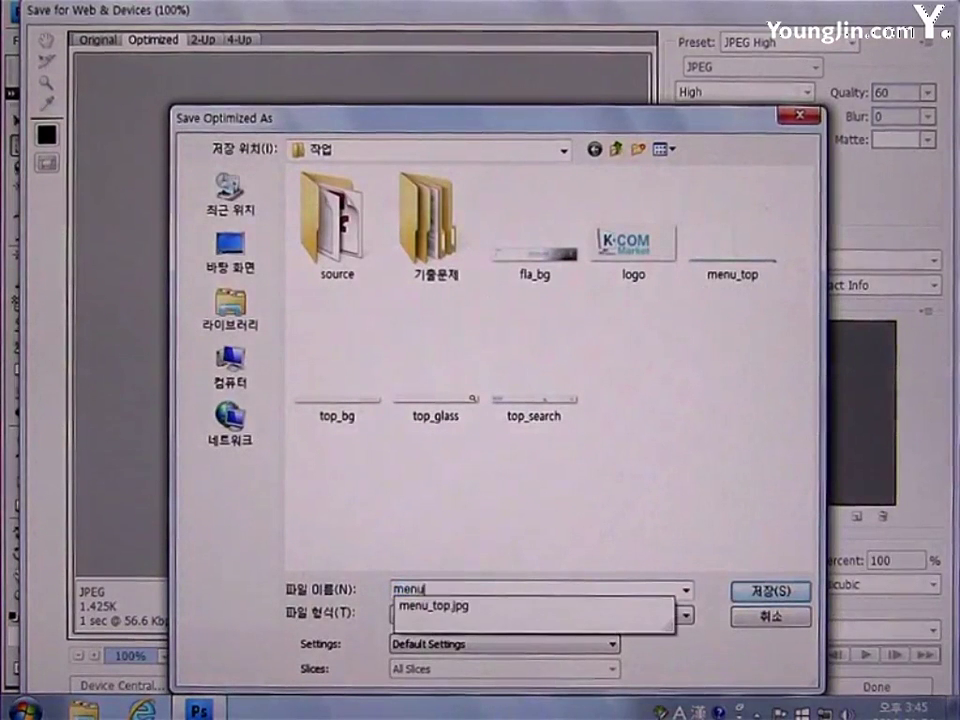
{"action": "type", "text": "_log"}
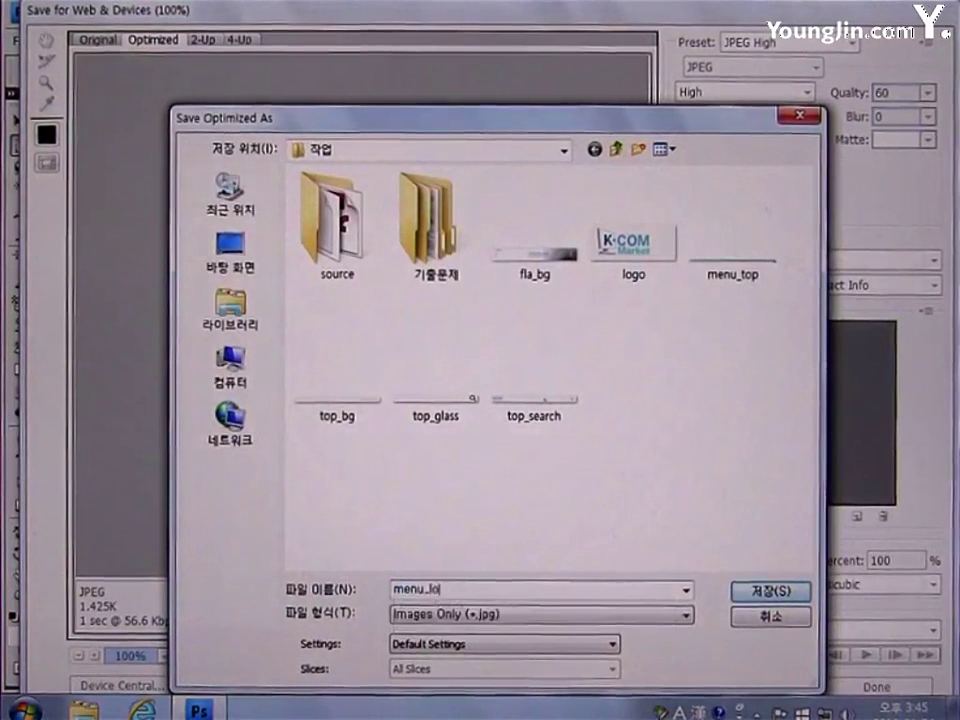
{"action": "left_click", "coordinate": [766, 591]}
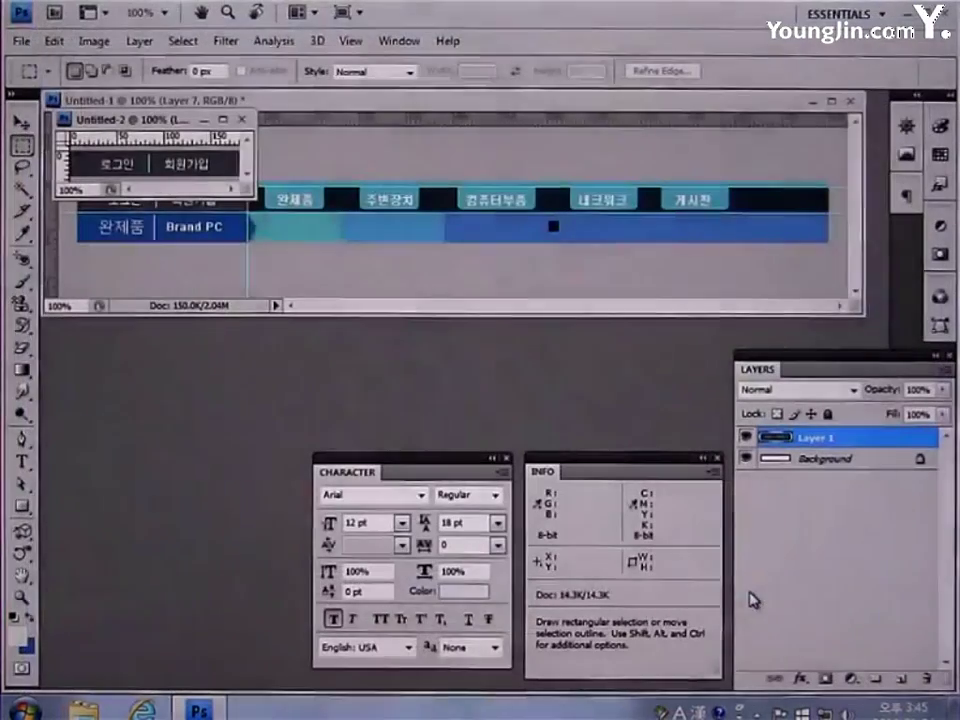
{"action": "left_click", "coordinate": [241, 119]}
{"action": "left_click", "coordinate": [482, 287]}
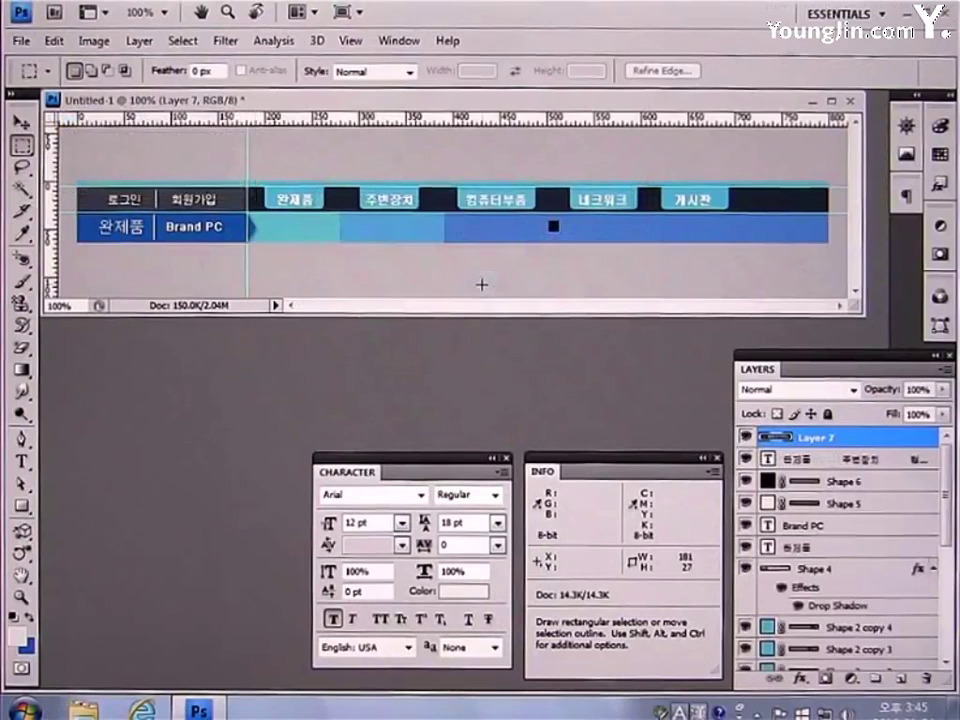
- Copy the lower blue bar from its left end past the black square, 537 × 32 px, and paste it into a new document
{"action": "key", "text": "ctrl+d"}
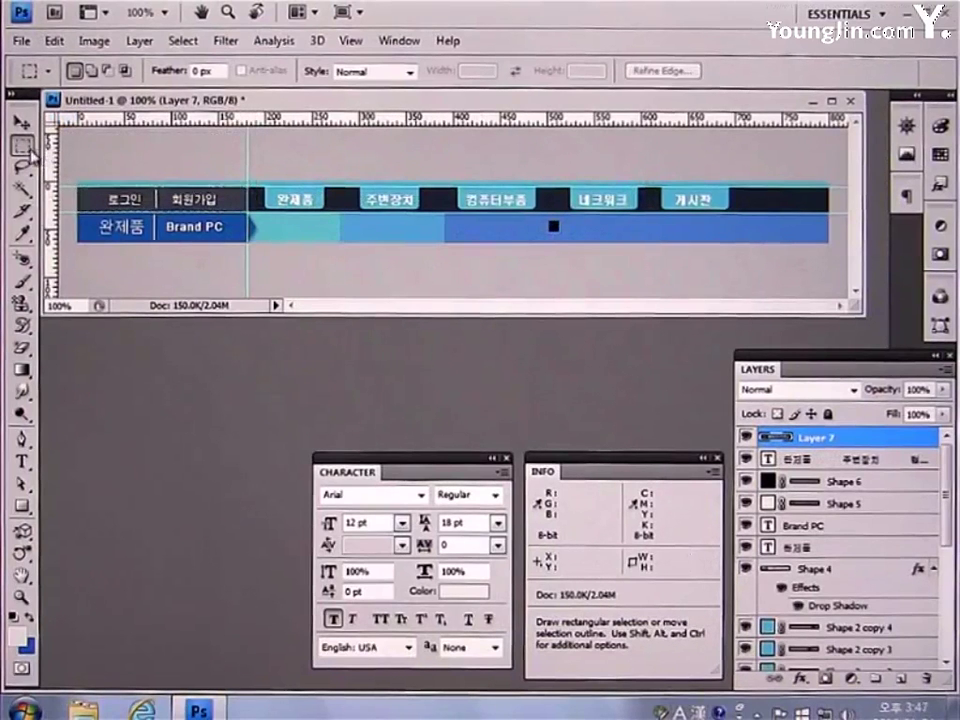
{"action": "left_click_drag", "start_coordinate": [247, 212], "coordinate": [583, 243]}
{"action": "key", "text": "ctrl+c"}
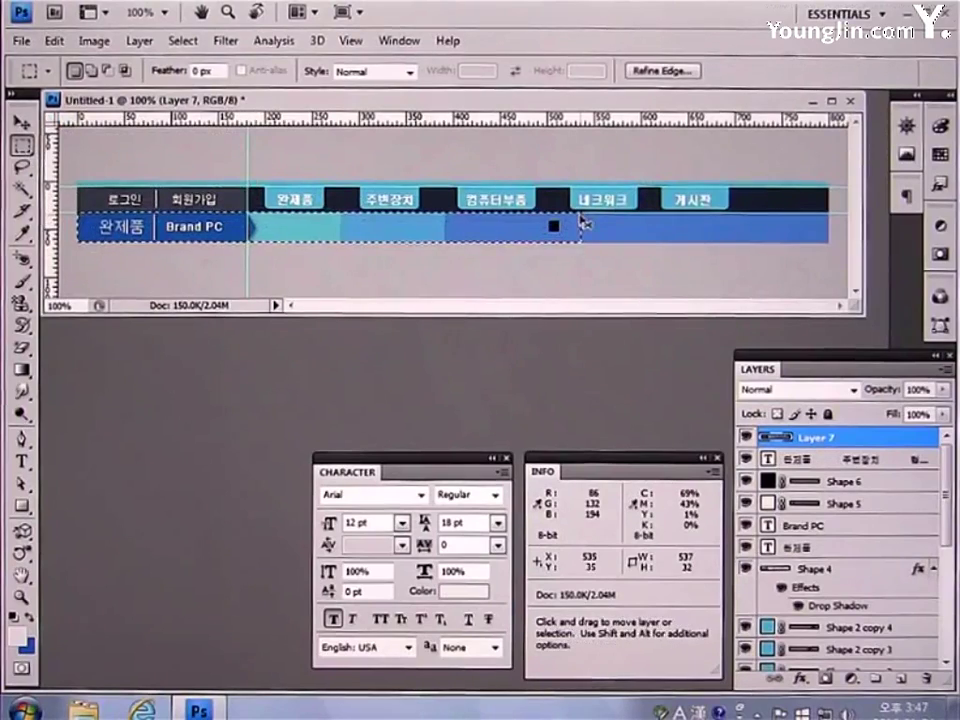
{"action": "key", "text": "ctrl+n"}
{"action": "key", "text": "Return"}
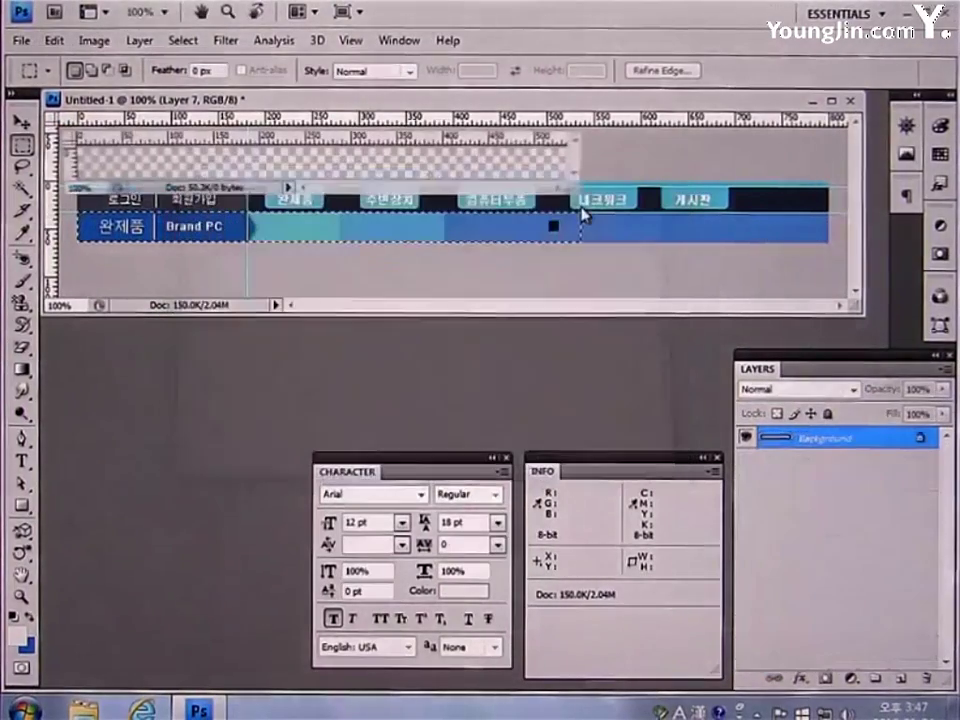
{"action": "key", "text": "ctrl+v"}
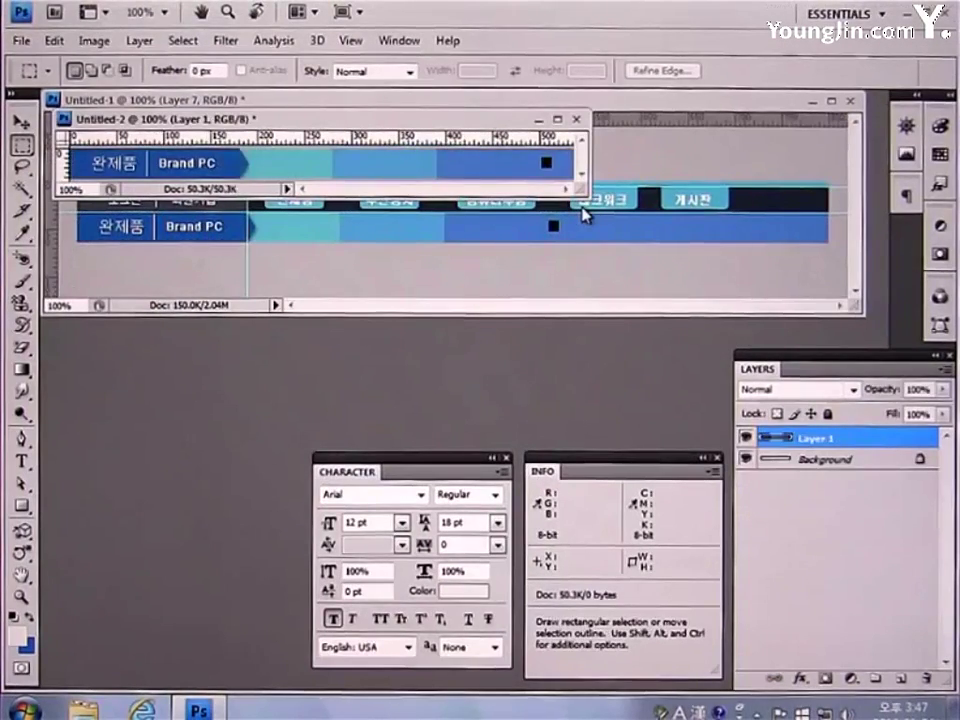
- Export the blue bar image for the web as a JPEG named menu_bar, close its document without saving, and clear the banner's selection
{"action": "left_click", "coordinate": [22, 41]}
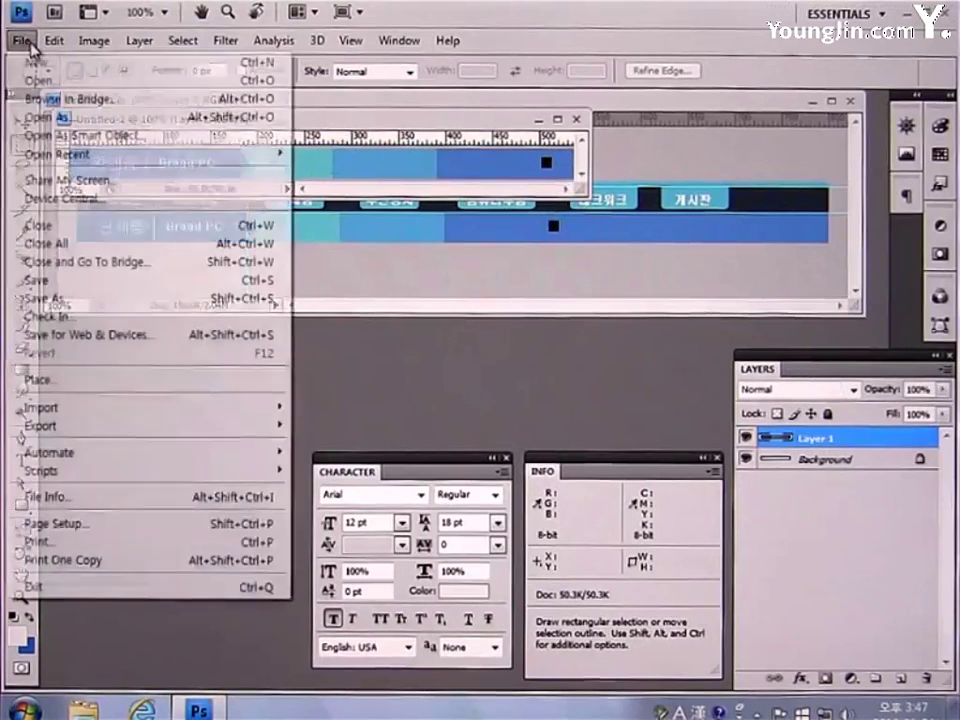
{"action": "left_click", "coordinate": [104, 336]}
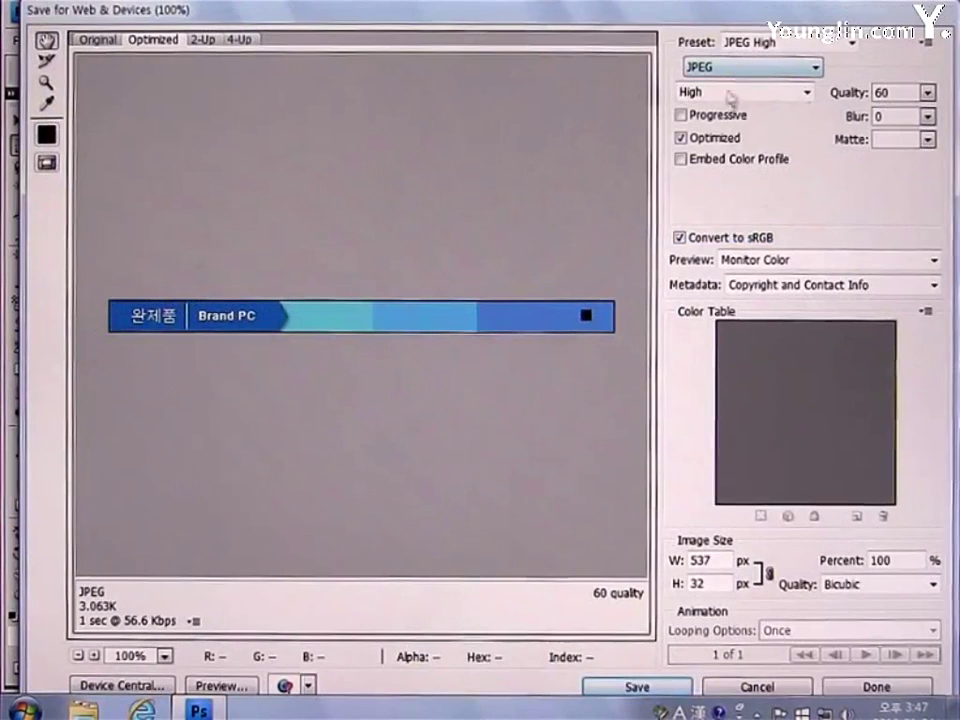
{"action": "left_click", "coordinate": [654, 690]}
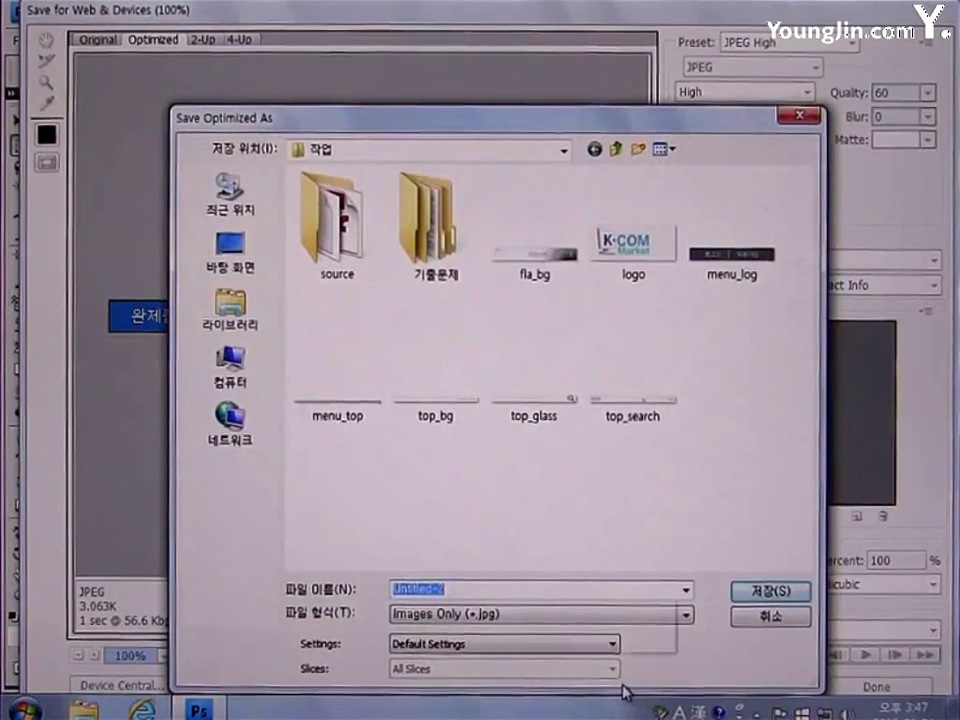
{"action": "type", "text": "menu_bar"}
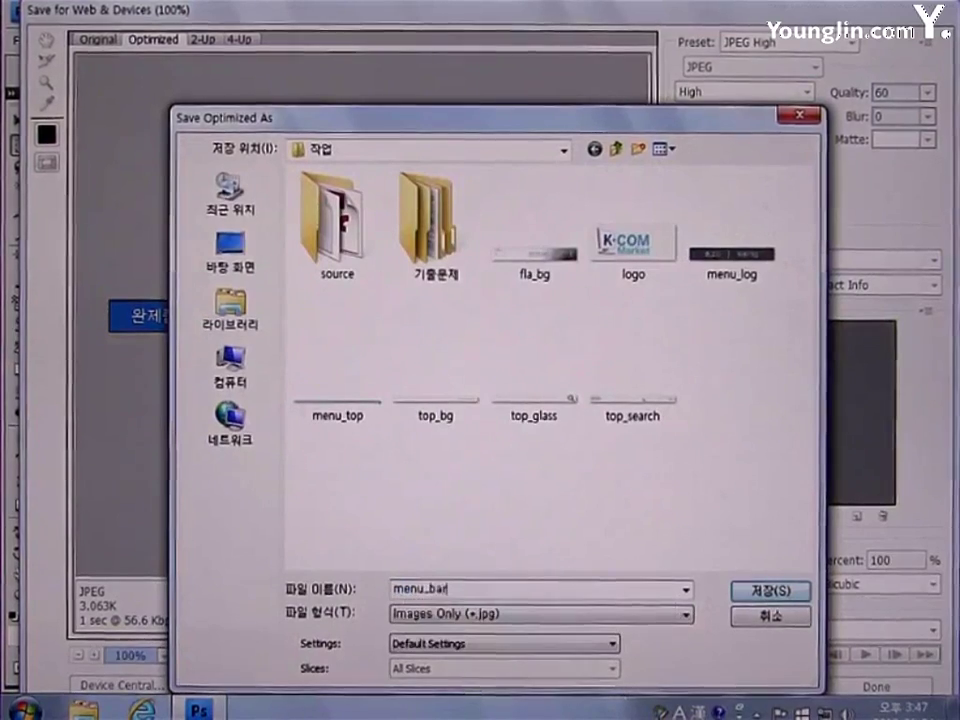
{"action": "left_click", "coordinate": [770, 591]}
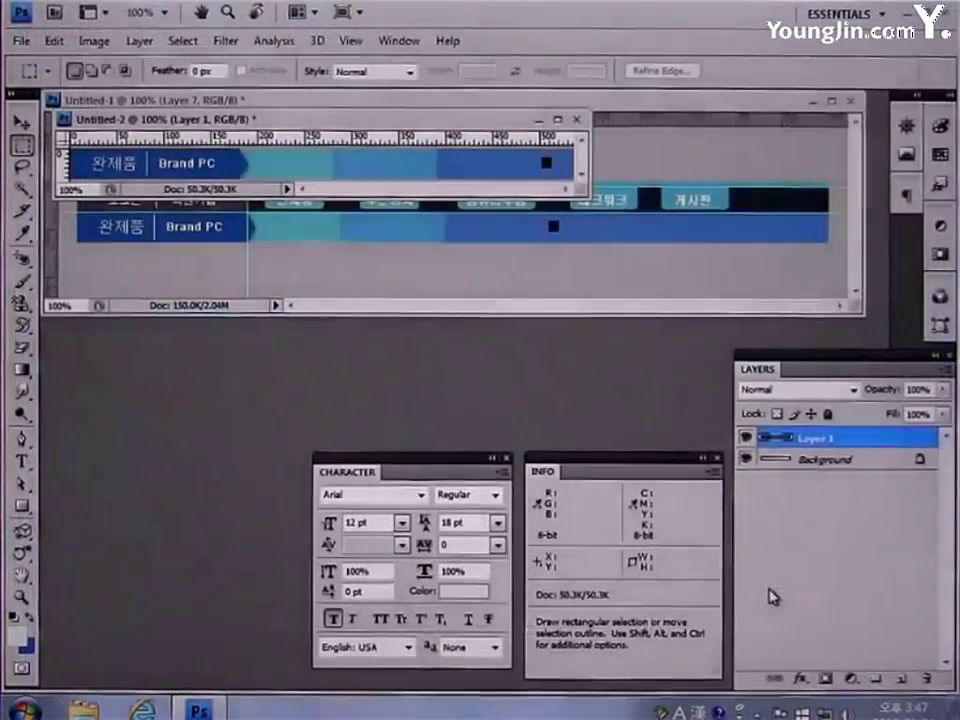
{"action": "left_click", "coordinate": [578, 119]}
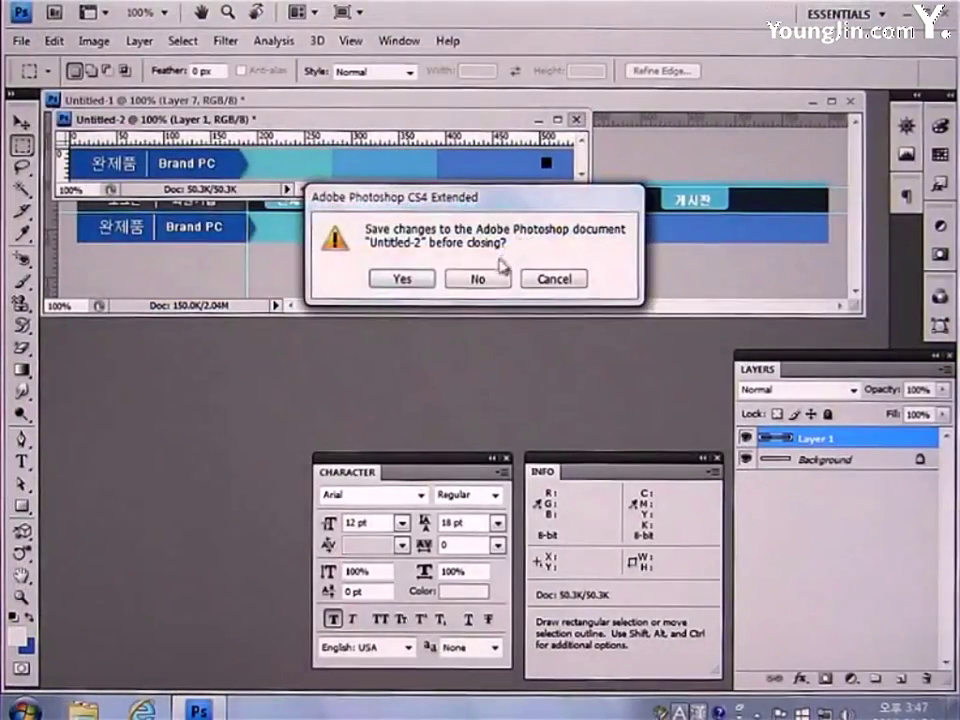
{"action": "left_click", "coordinate": [491, 276]}
{"action": "key", "text": "ctrl+shift+d"}
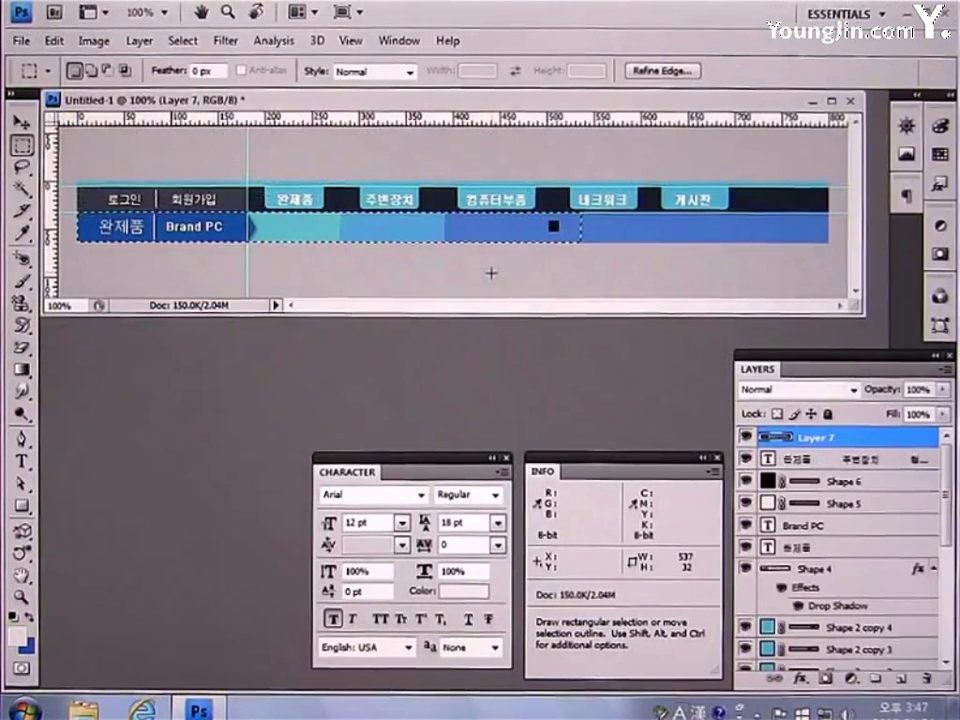
{"action": "key", "text": "ctrl+d"}
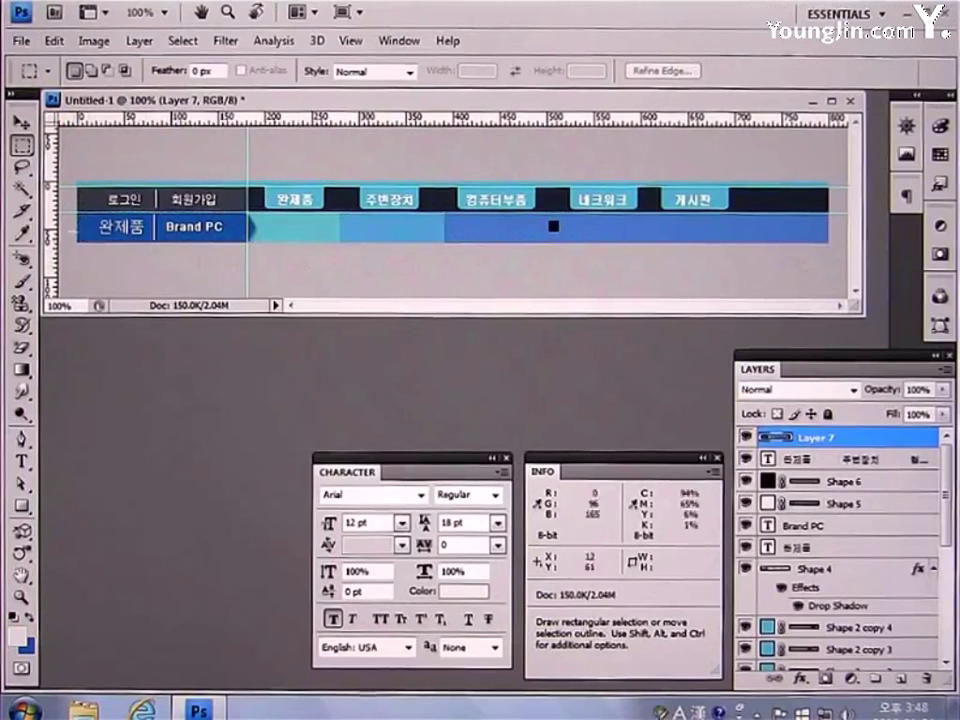
- Crop the banner along the guides to the dark tab strip, from the vertical guide before 완제품 to the right edge
{"action": "left_click", "coordinate": [20, 212]}
{"action": "left_click", "coordinate": [100, 208]}
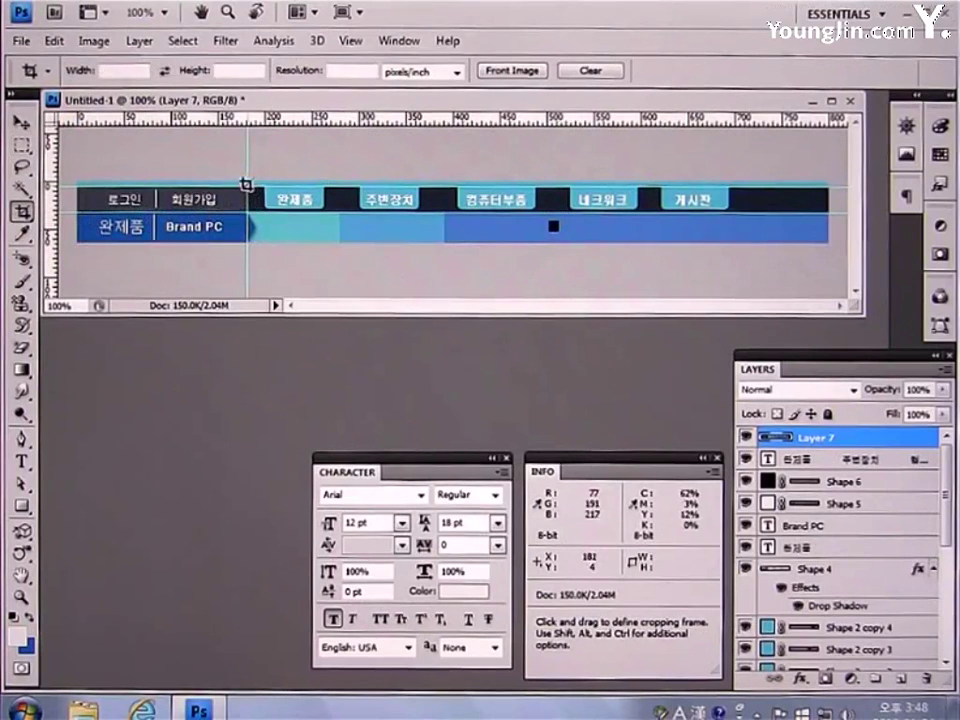
{"action": "left_click_drag", "start_coordinate": [245, 185], "coordinate": [853, 216]}
{"action": "key", "text": "Return"}
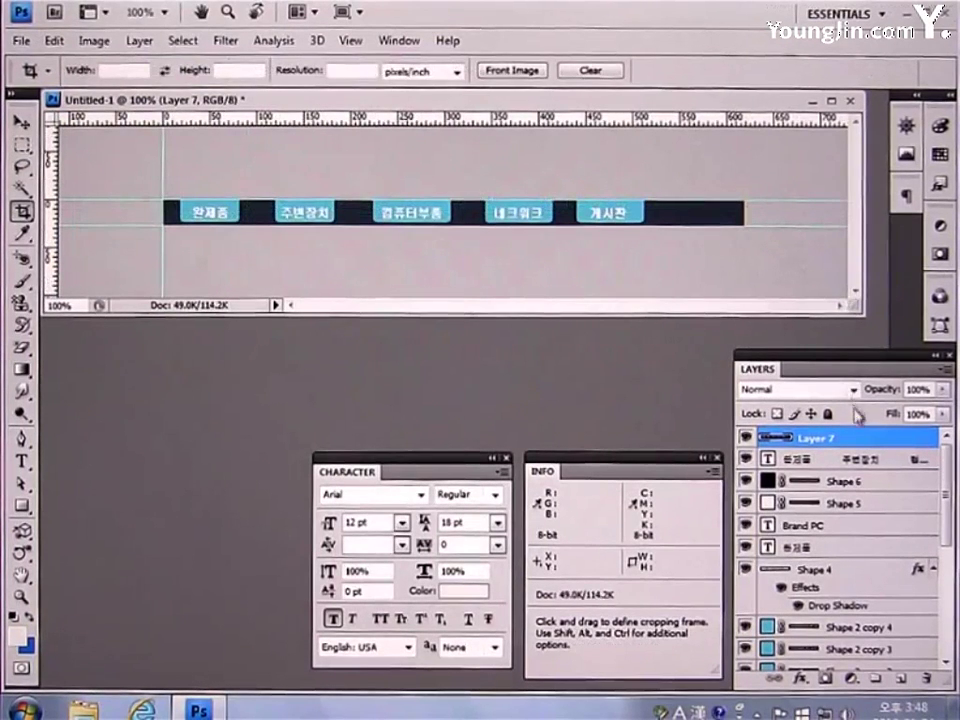
- Delete Layer 7 and hide the five blue tab shapes, from Shape 2 to Shape 2 copy 4
{"action": "left_click_drag", "start_coordinate": [857, 438], "coordinate": [928, 680]}
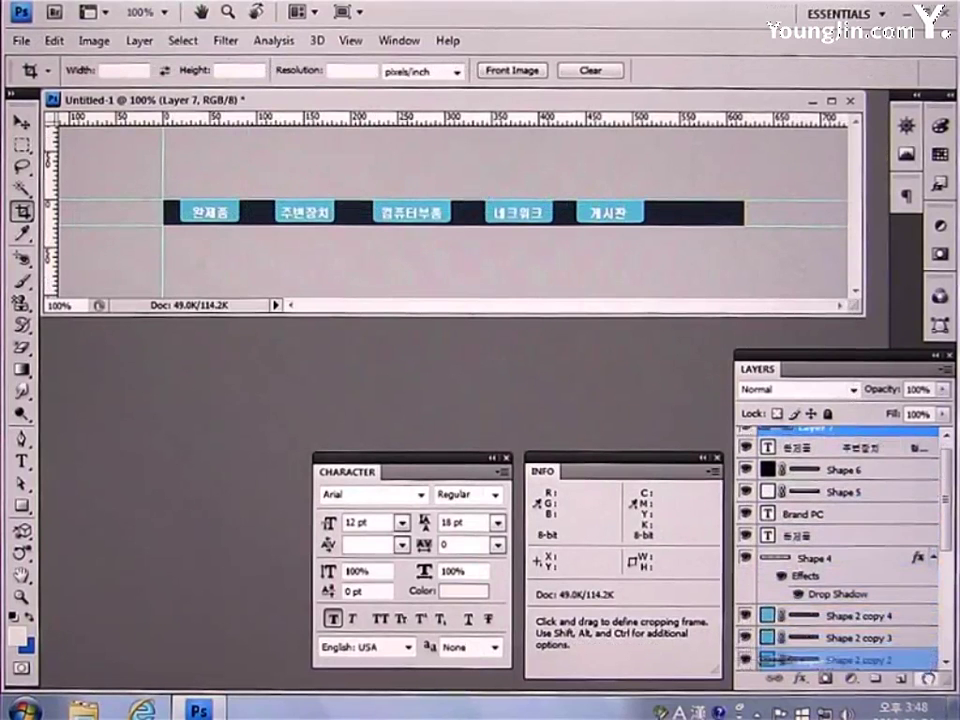
{"action": "scroll", "coordinate": [948, 546], "scroll_direction": "down", "scroll_amount": 3}
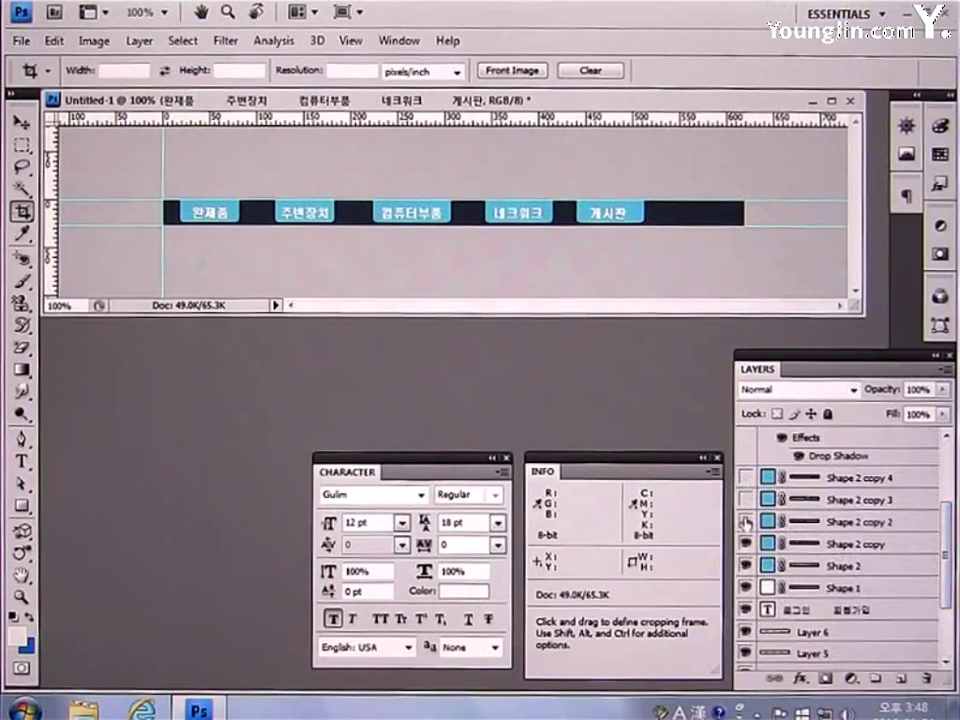
{"action": "left_click", "coordinate": [745, 565]}
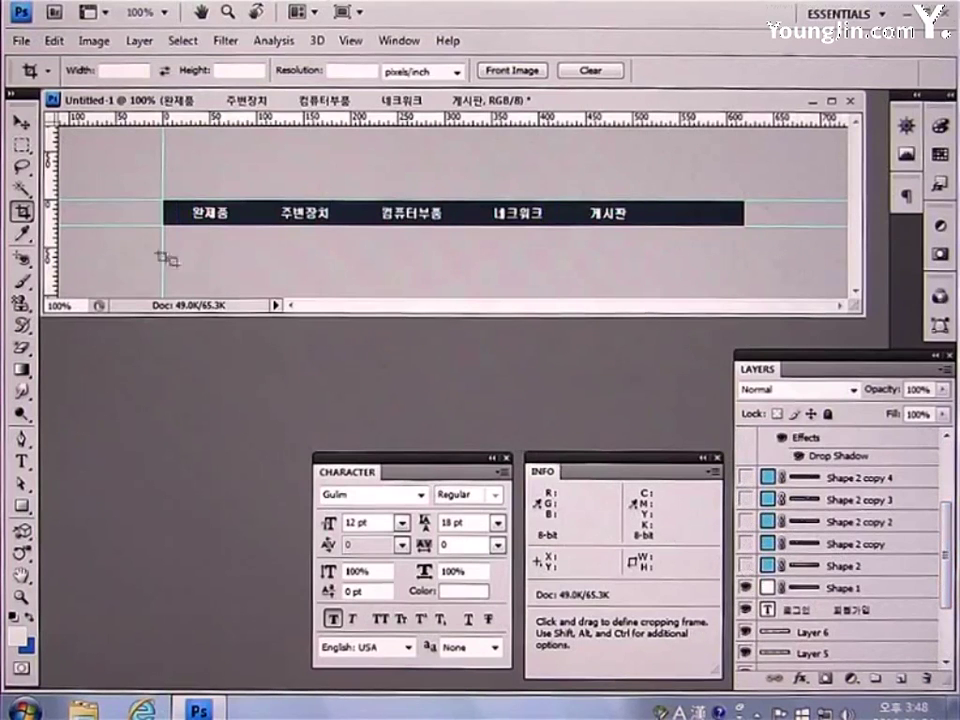
- Divide the strip with the Slice tool into six slices: one around each label from 완제품 to 게시판, and one for the empty end
{"action": "left_click", "coordinate": [26, 220]}
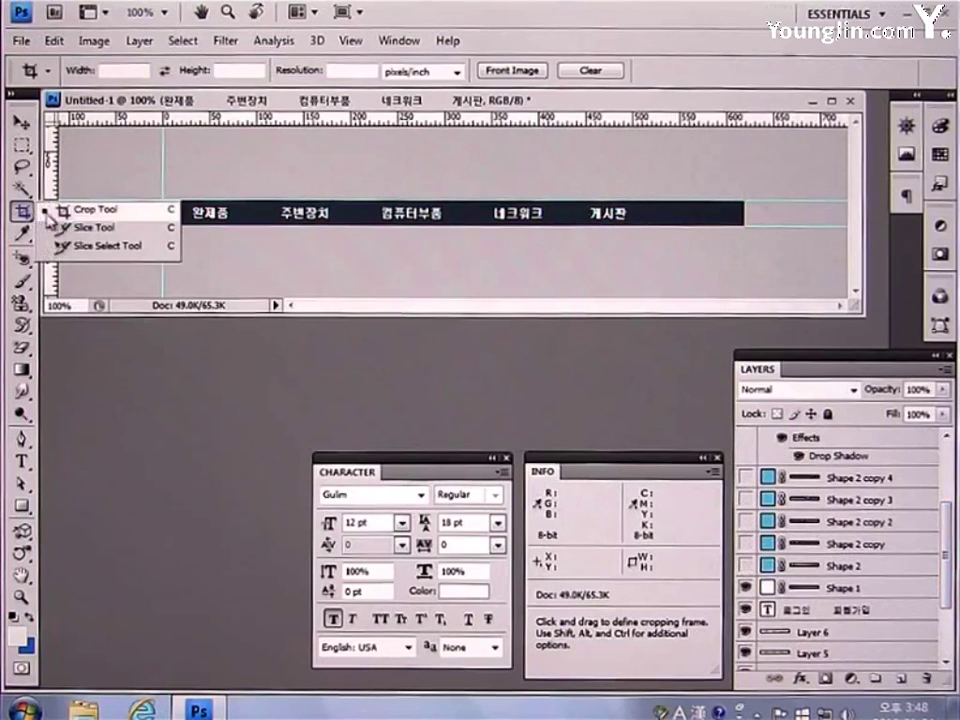
{"action": "left_click", "coordinate": [86, 227]}
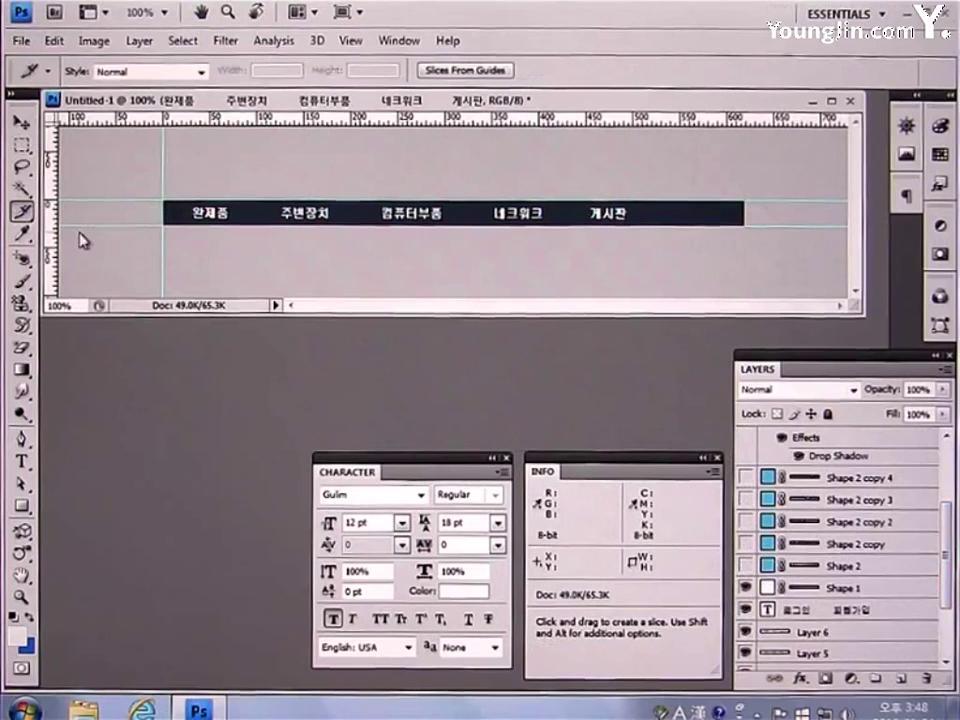
{"action": "left_click_drag", "start_coordinate": [234, 238], "coordinate": [259, 232]}
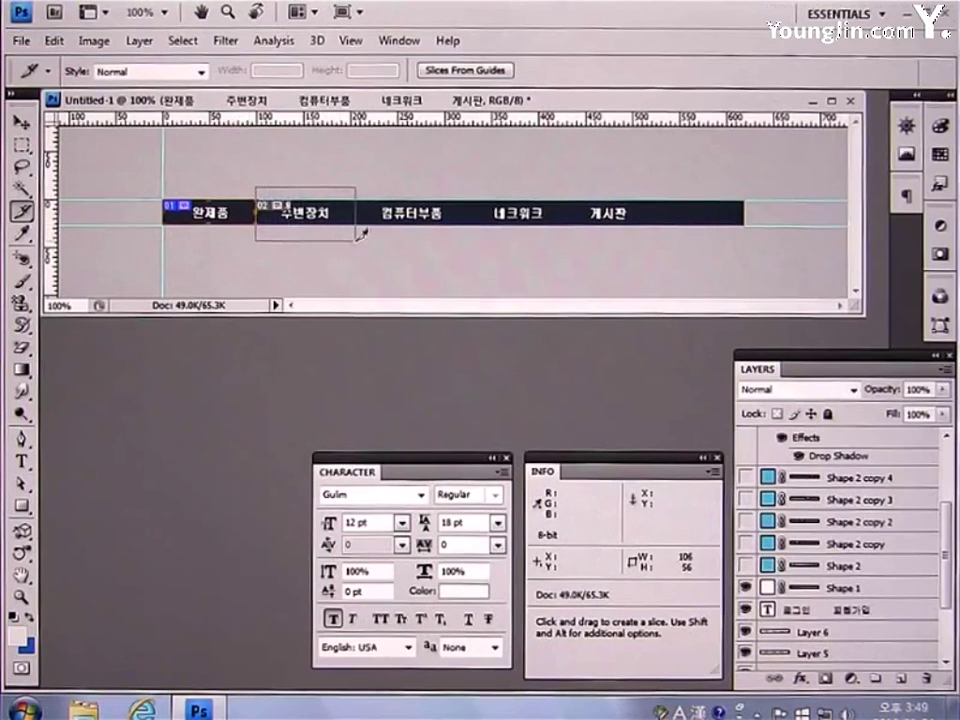
{"action": "left_click_drag", "start_coordinate": [356, 239], "coordinate": [355, 240]}
{"action": "left_click_drag", "start_coordinate": [355, 186], "coordinate": [468, 236]}
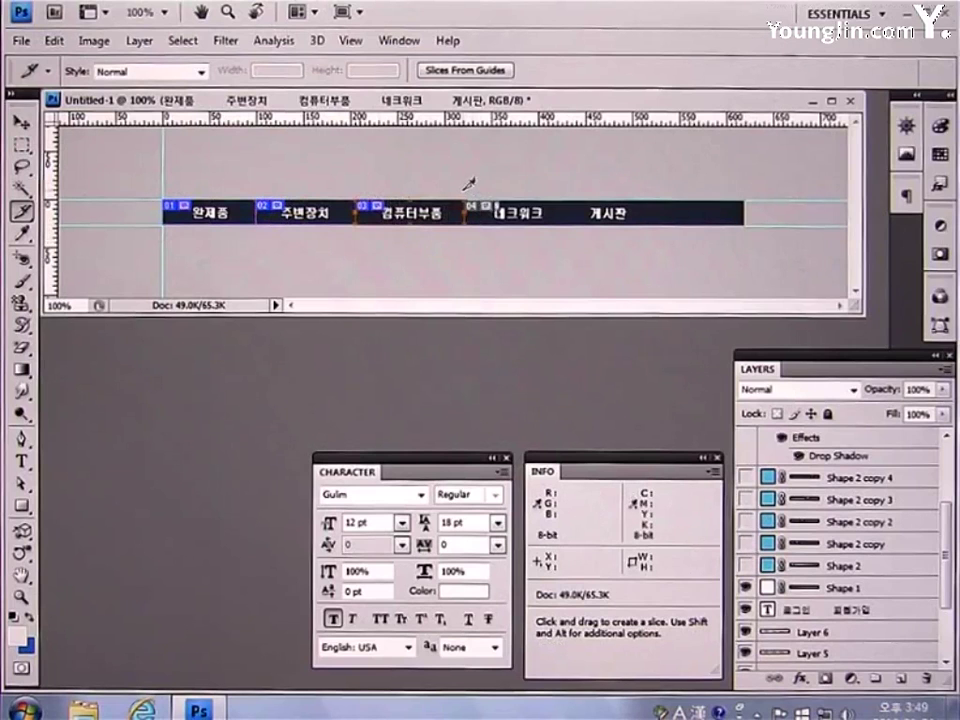
{"action": "left_click_drag", "start_coordinate": [468, 184], "coordinate": [495, 216]}
{"action": "left_click_drag", "start_coordinate": [575, 238], "coordinate": [575, 238]}
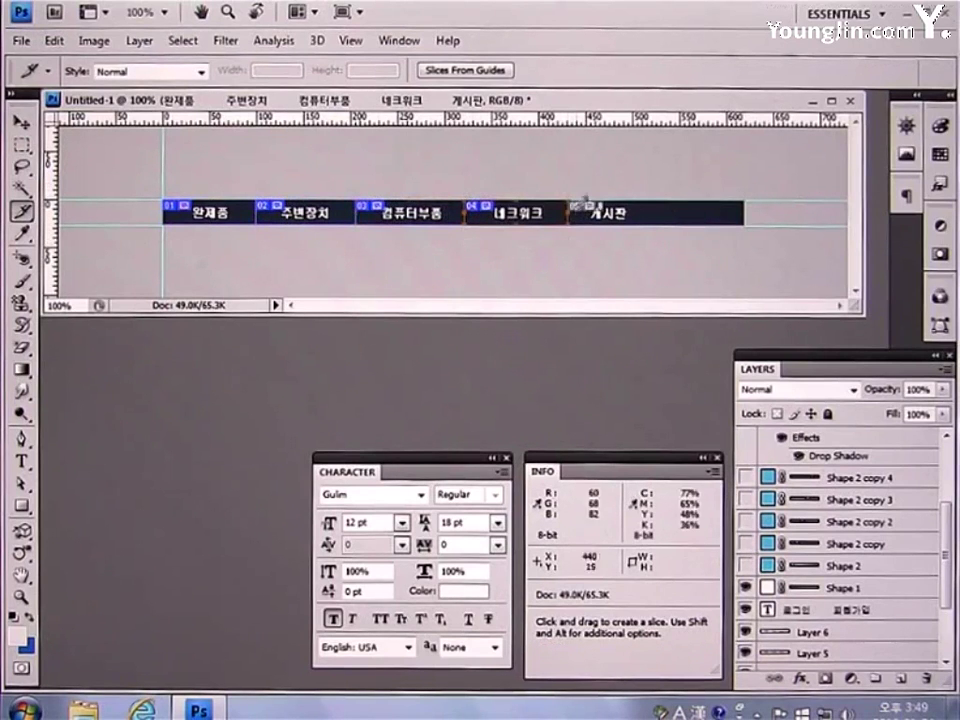
{"action": "left_click_drag", "start_coordinate": [568, 188], "coordinate": [866, 268]}
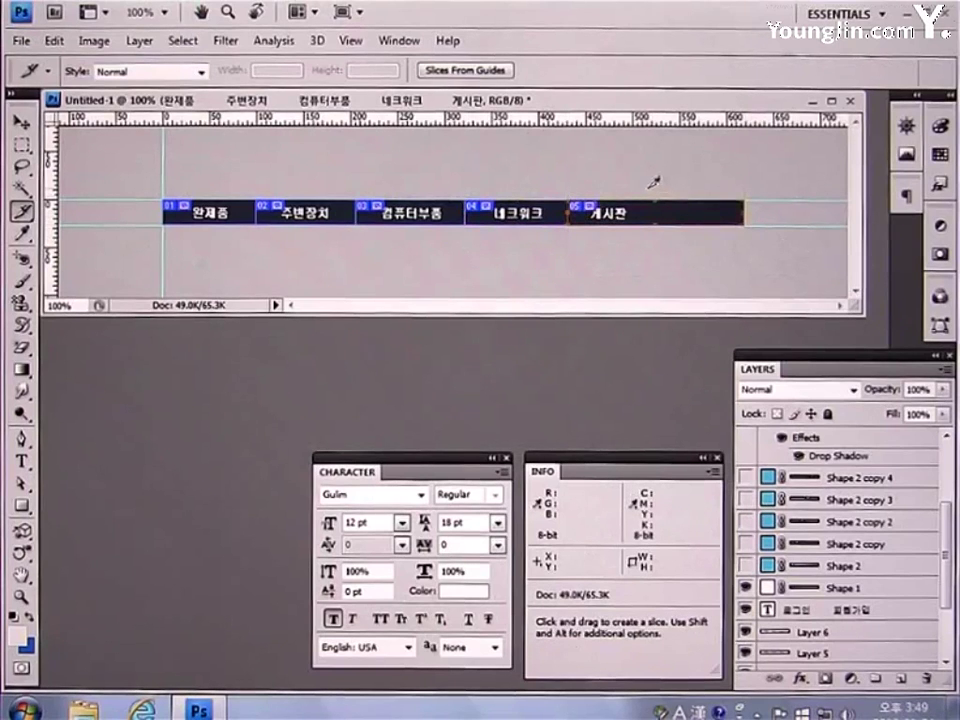
{"action": "left_click_drag", "start_coordinate": [646, 186], "coordinate": [781, 242]}
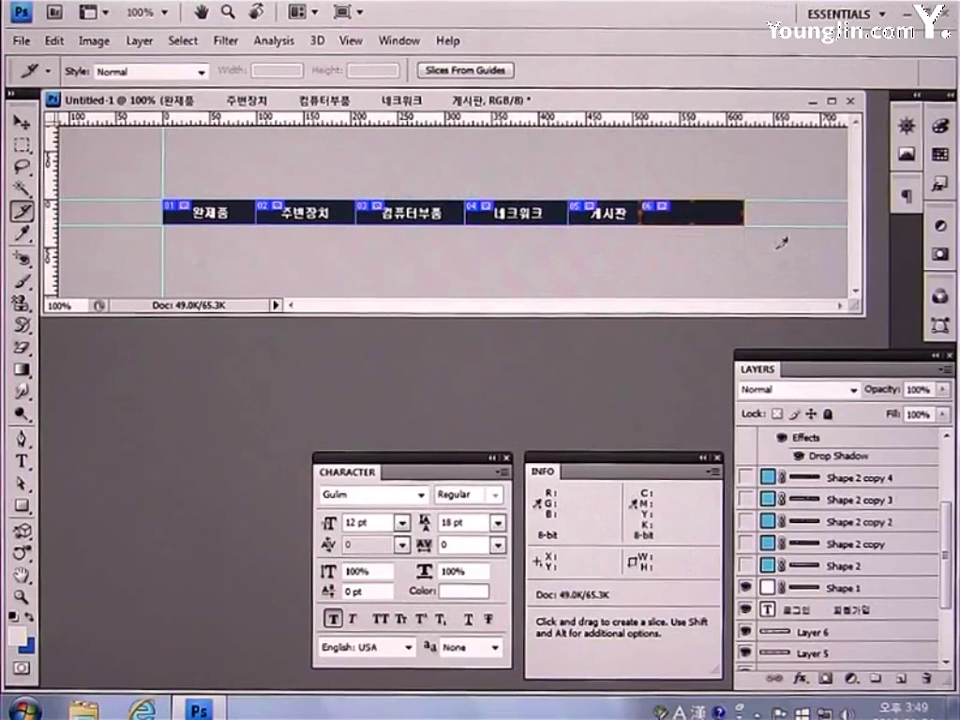
- Export all slices of the strip without the blue tabs for the web as High-quality JPEGs named menu1
{"action": "left_click", "coordinate": [22, 43]}
{"action": "left_click", "coordinate": [107, 335]}
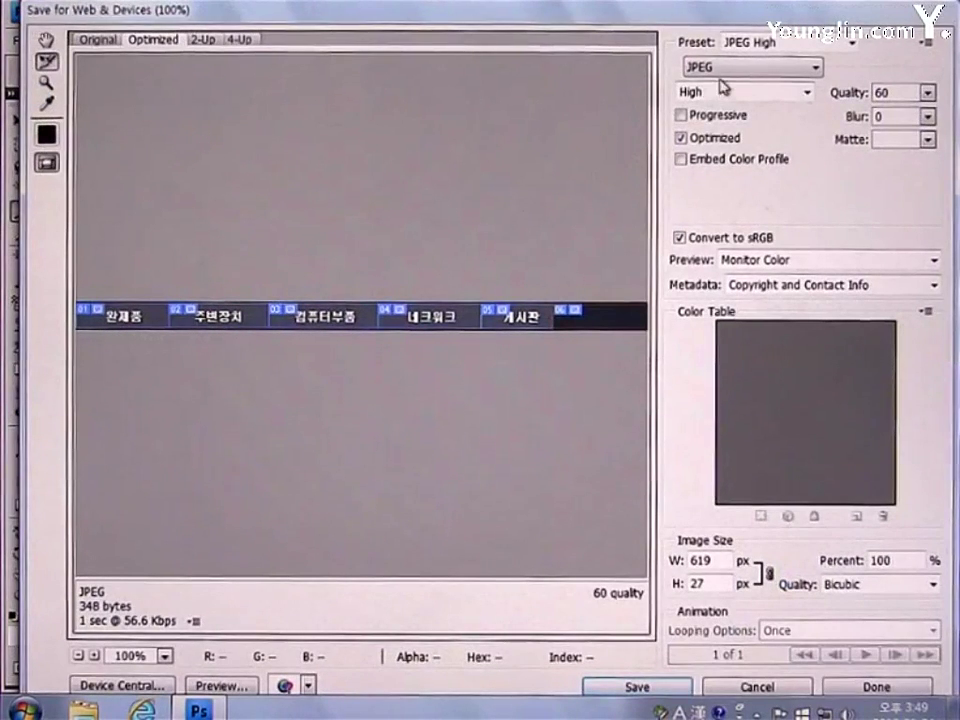
{"action": "left_click", "coordinate": [622, 683]}
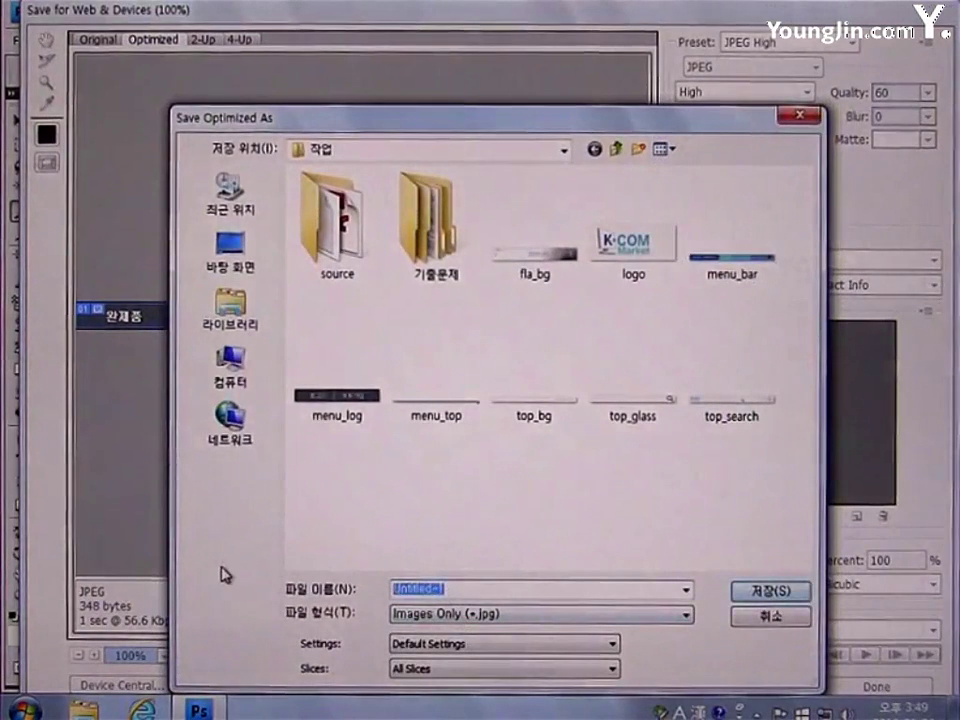
{"action": "type", "text": "menu1"}
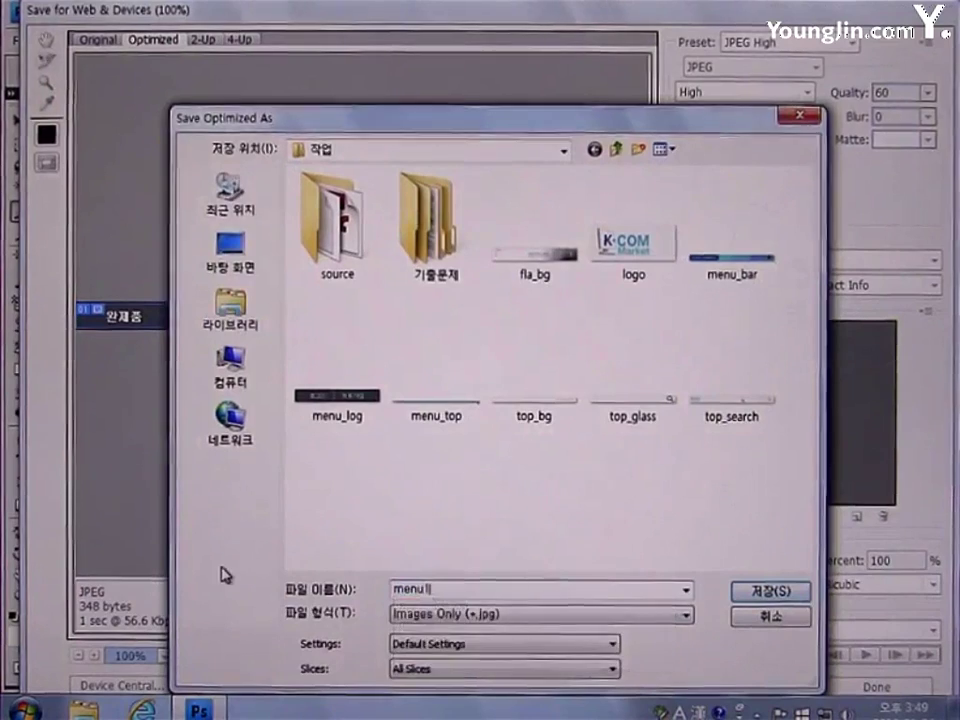
{"action": "key", "text": "Return"}
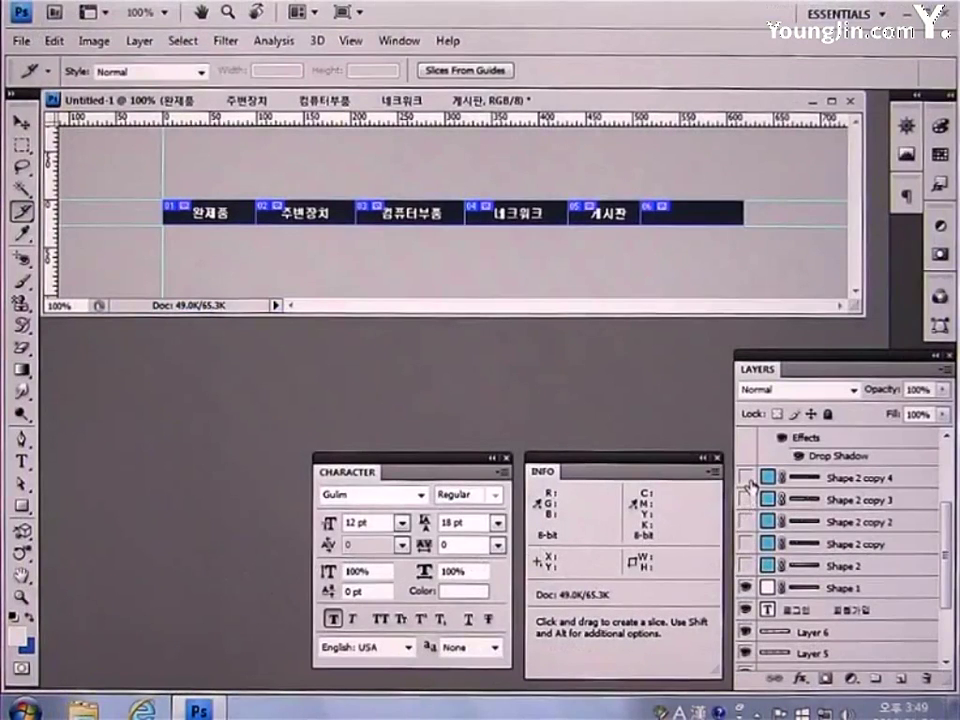
- Show the five blue tab shapes again and export all slices for the web as JPEGs named menu2
{"action": "left_click", "coordinate": [744, 566]}
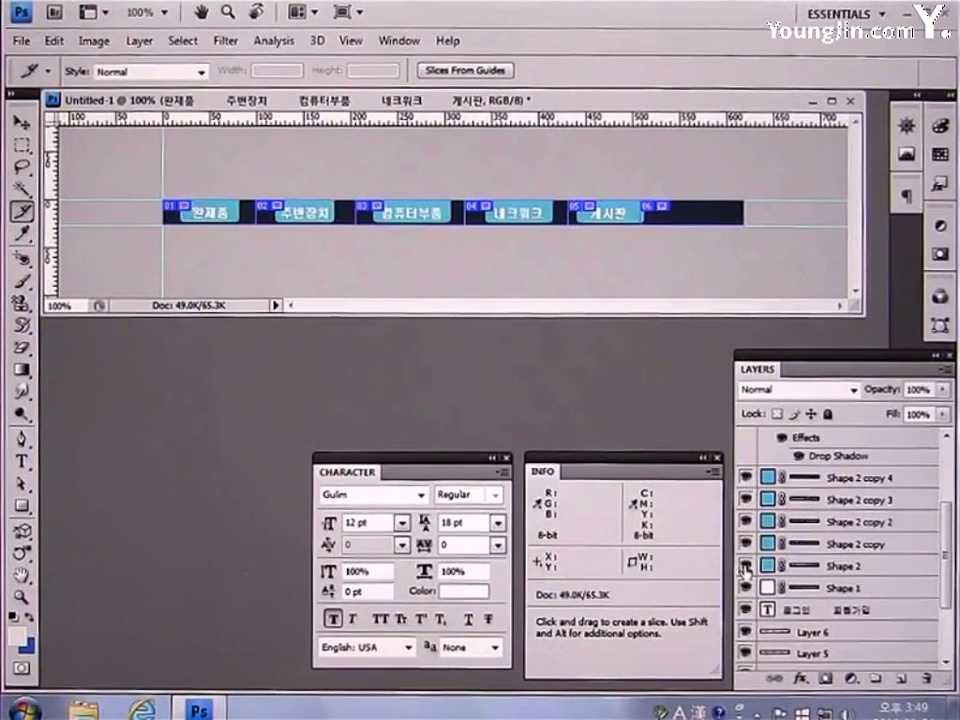
{"action": "left_click", "coordinate": [21, 41]}
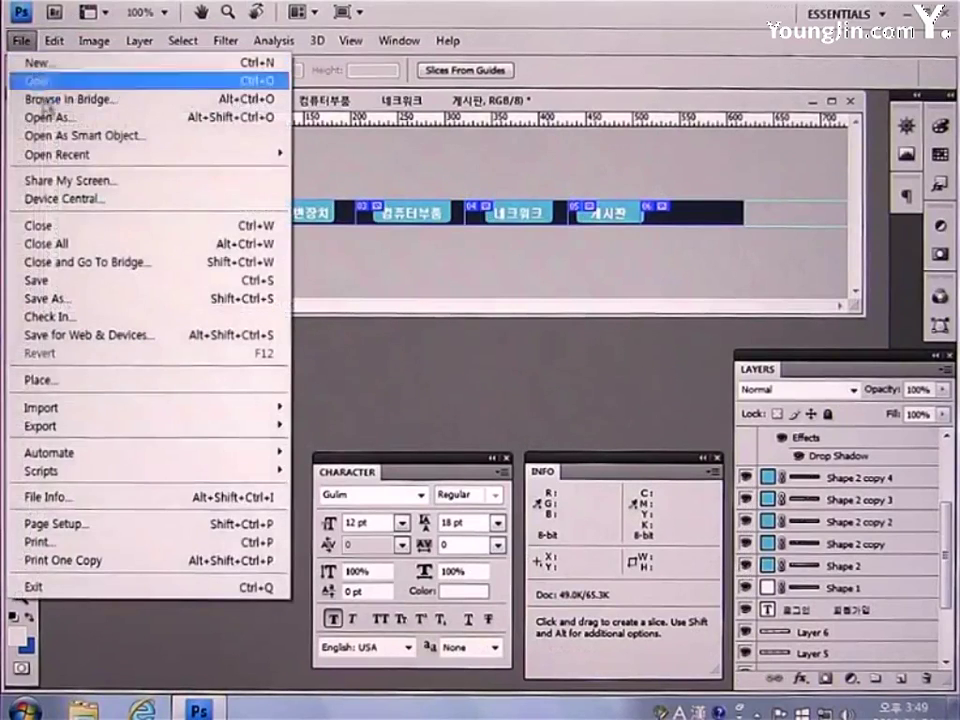
{"action": "left_click", "coordinate": [111, 347]}
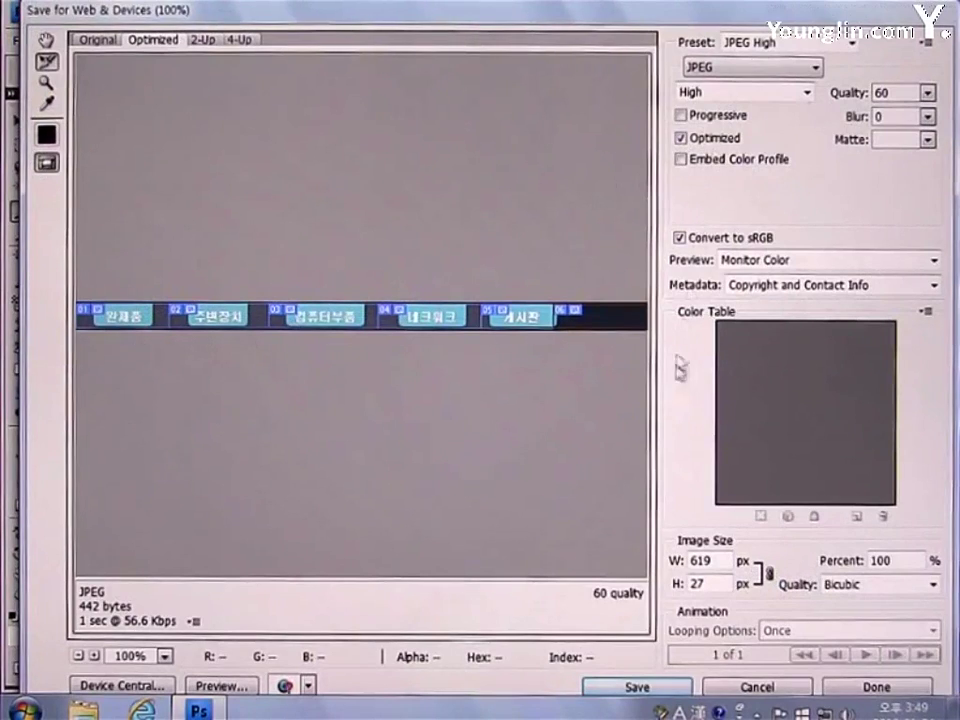
{"action": "left_click", "coordinate": [638, 688]}
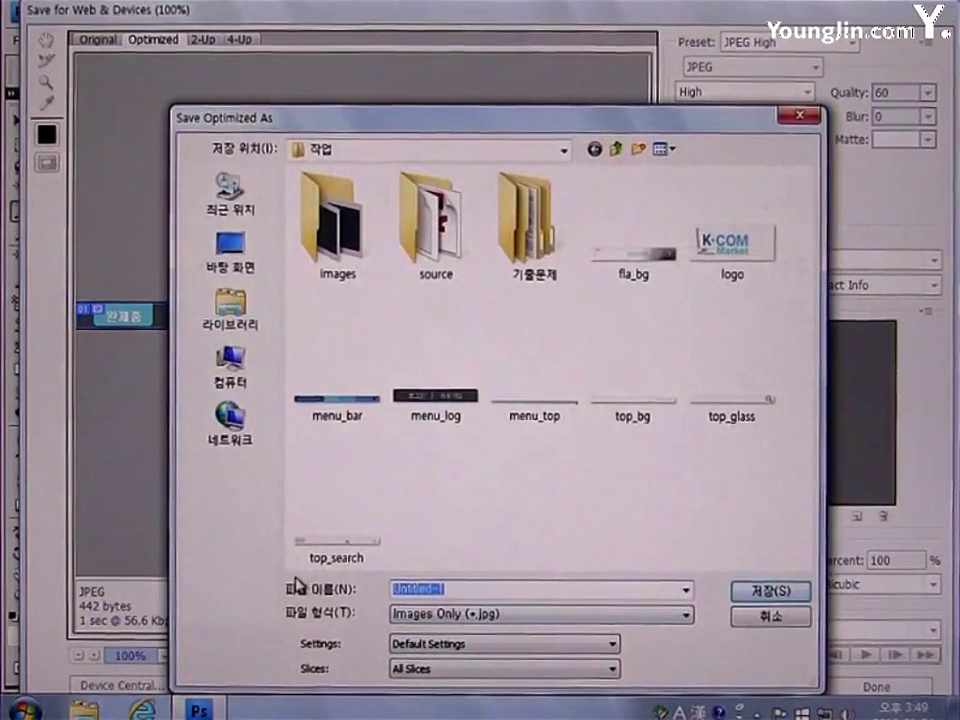
{"action": "type", "text": "menu1"}
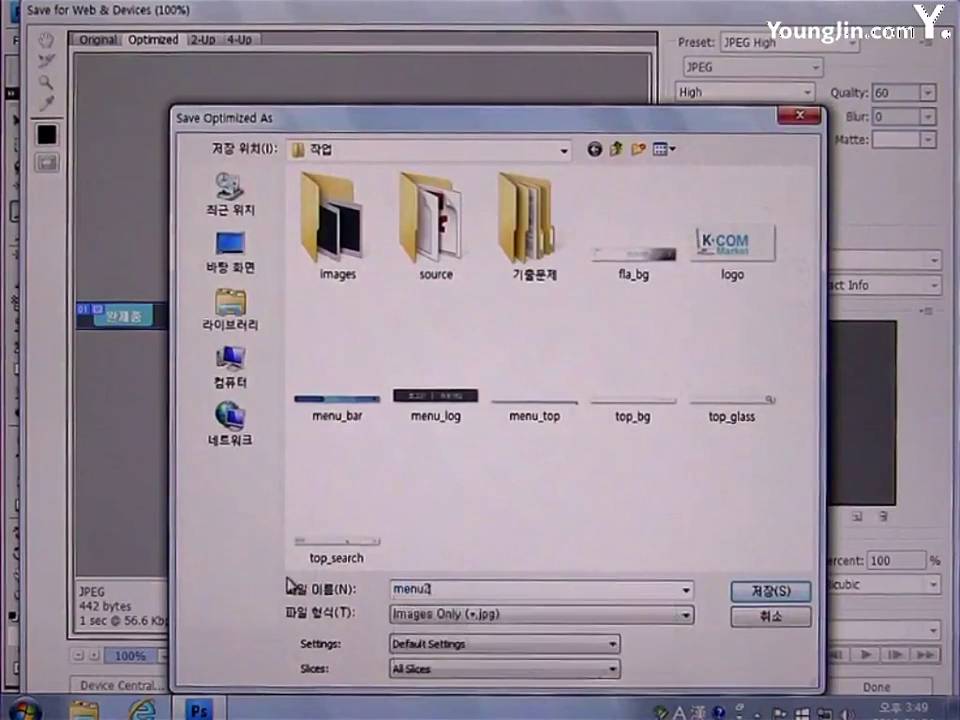
{"action": "key", "text": "Return"}
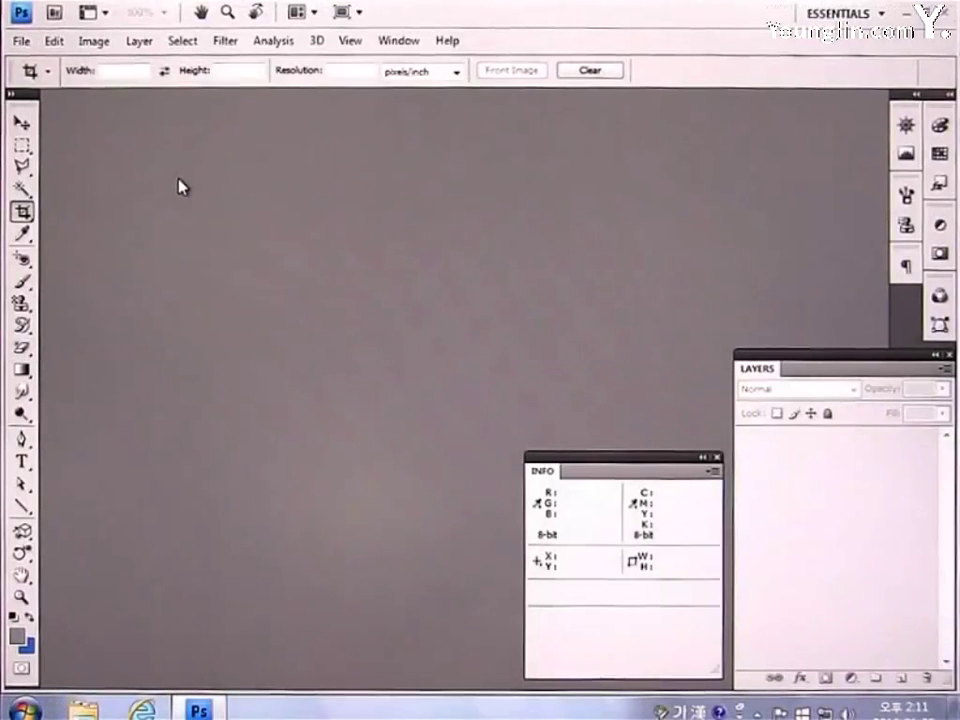
- Create a new 800 × 357 px RGB document at 72 pixels/inch with a white background
{"action": "left_click", "coordinate": [27, 40]}
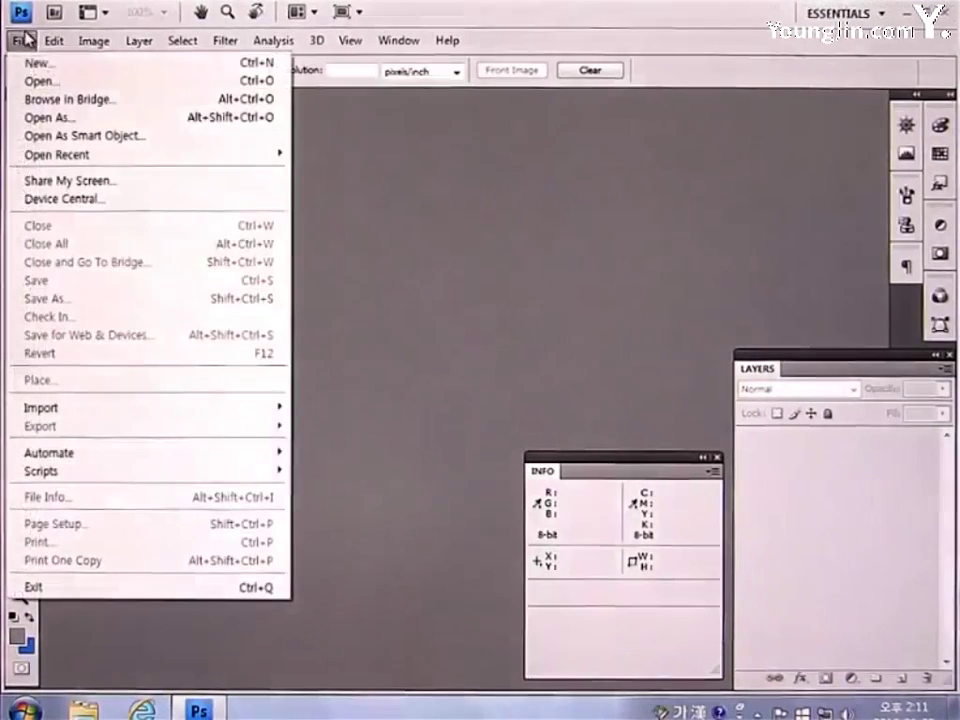
{"action": "left_click", "coordinate": [40, 63]}
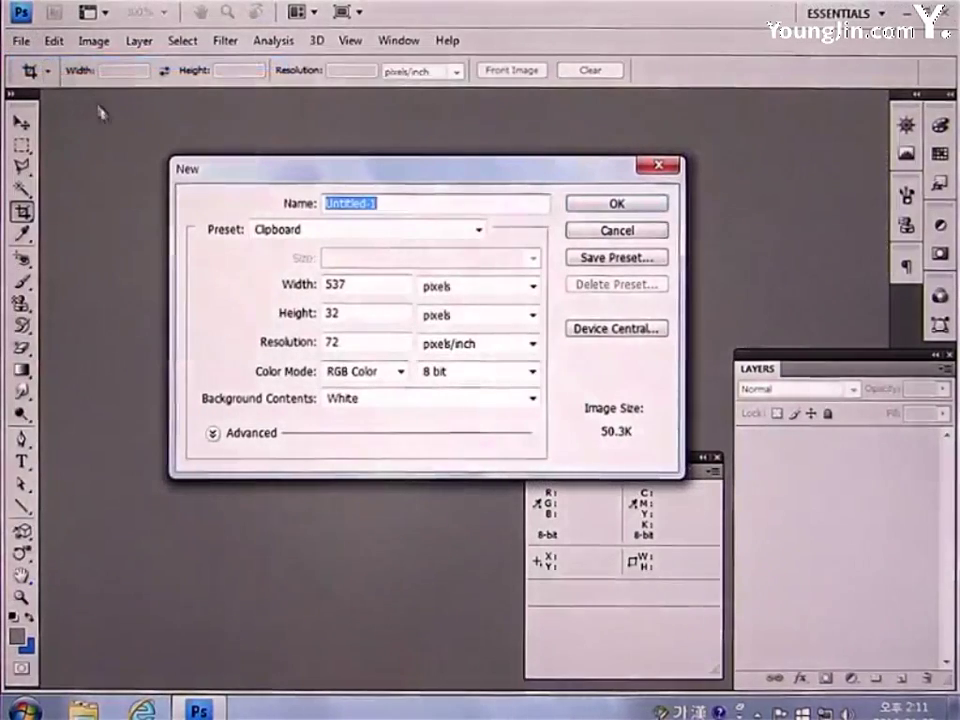
{"action": "left_click_drag", "start_coordinate": [357, 291], "coordinate": [253, 274]}
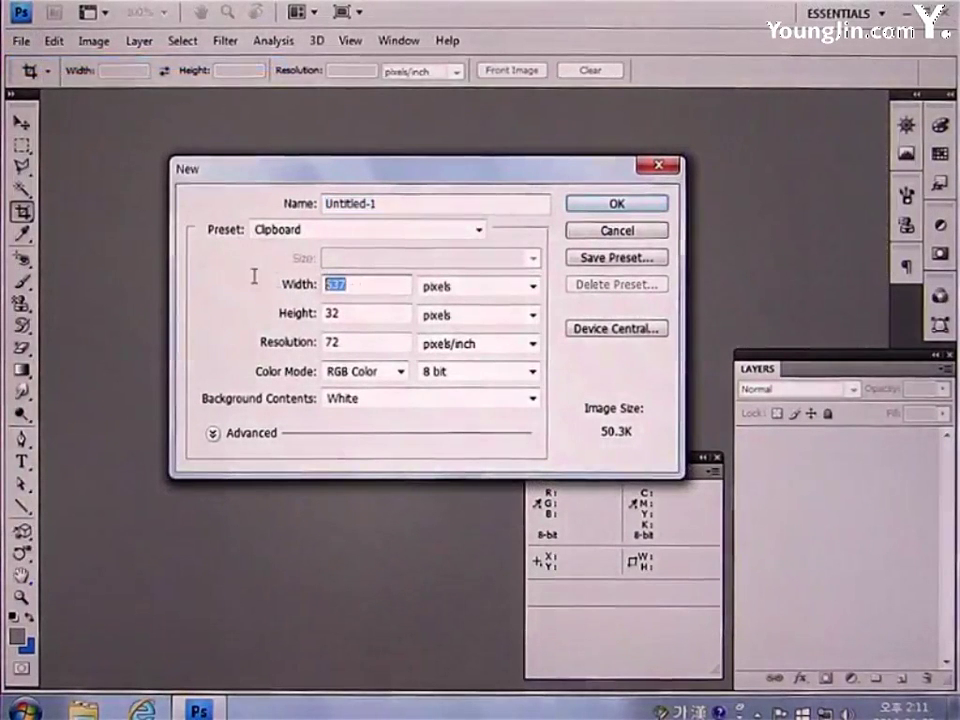
{"action": "type", "text": "800"}
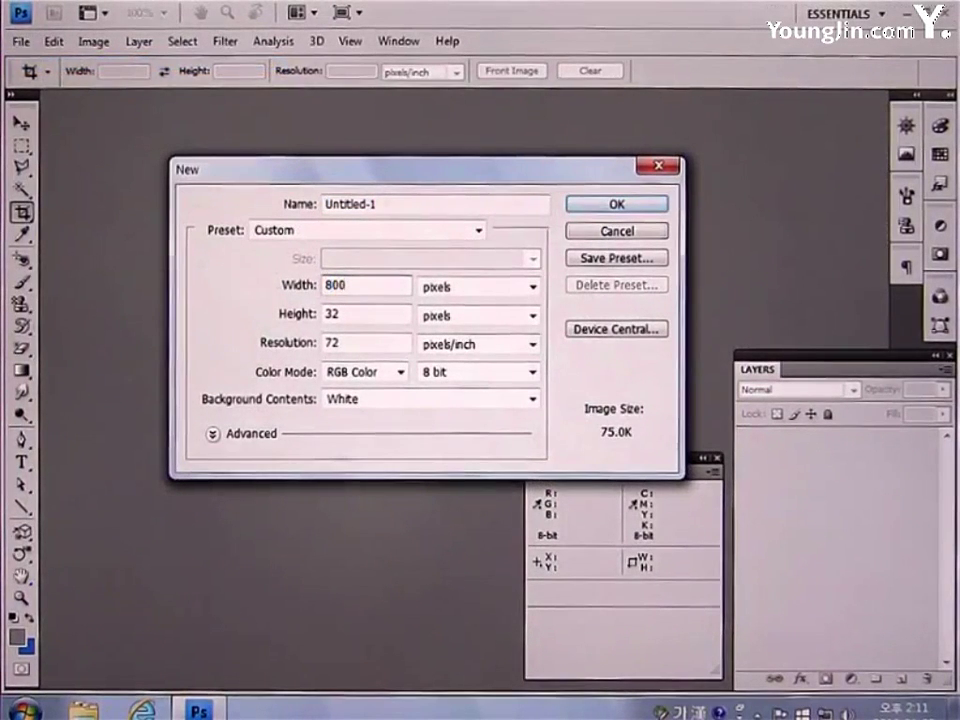
{"action": "left_click_drag", "start_coordinate": [344, 316], "coordinate": [257, 321]}
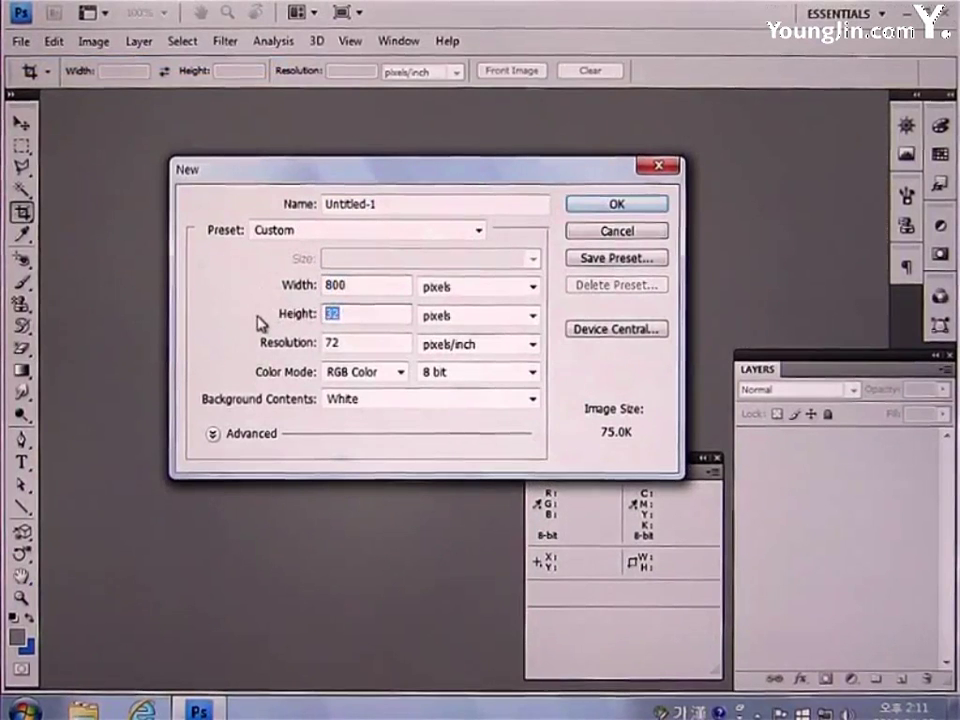
{"action": "type", "text": "357"}
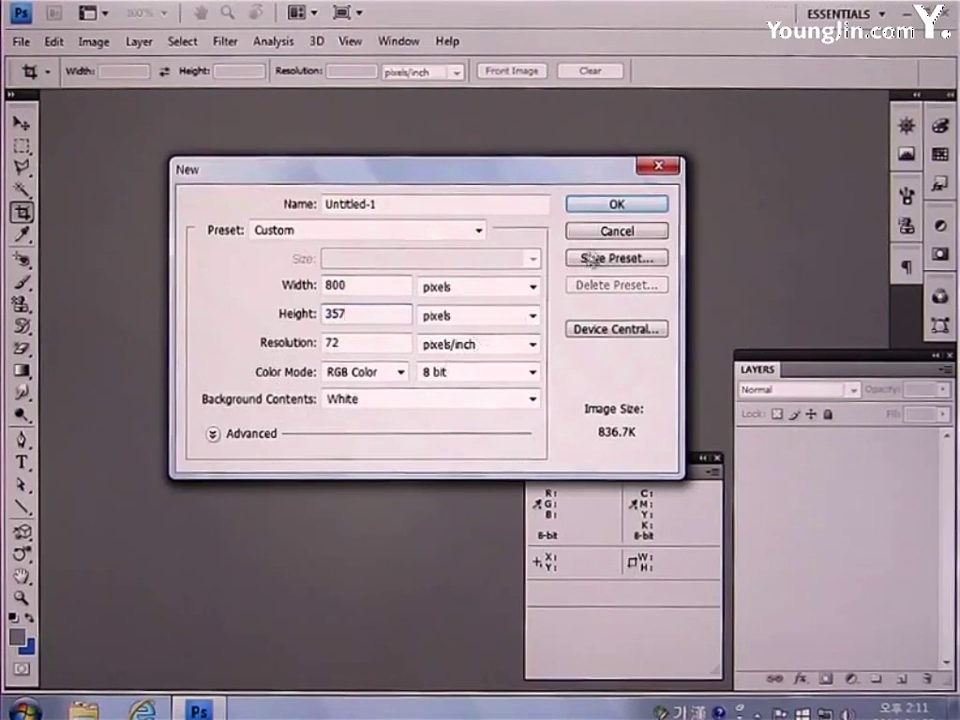
{"action": "left_click", "coordinate": [617, 205]}
- Place two vertical guides on the blank canvas, at about 180 px and 420 px from its left edge
{"action": "left_click_drag", "start_coordinate": [581, 371], "coordinate": [870, 448]}
{"action": "left_click", "coordinate": [20, 597]}
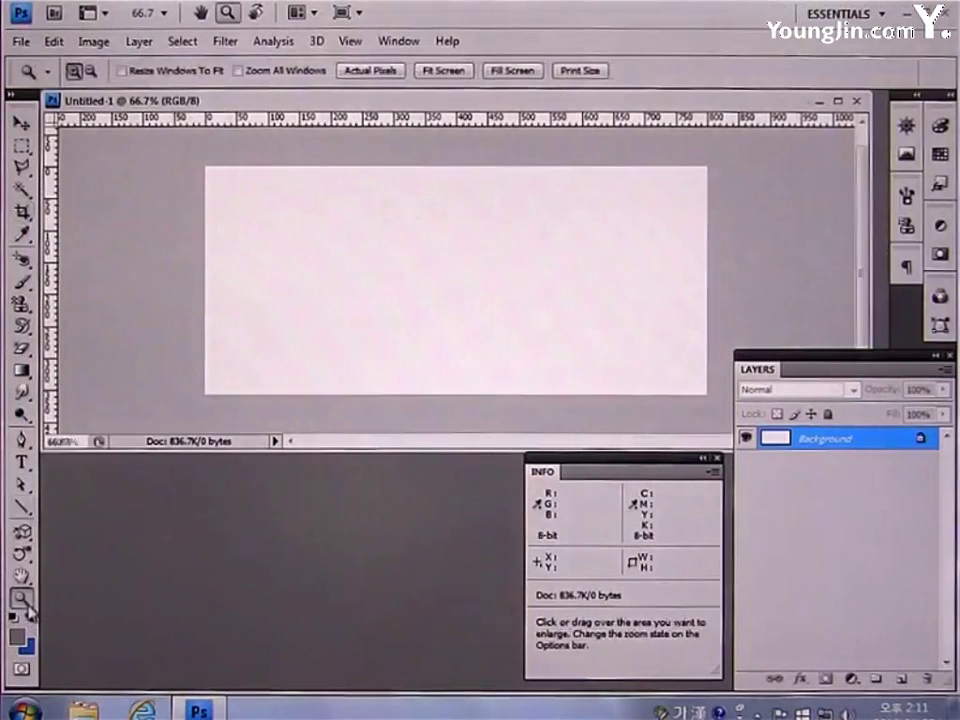
{"action": "double_click", "coordinate": [22, 600]}
{"action": "left_click_drag", "start_coordinate": [364, 448], "coordinate": [365, 508]}
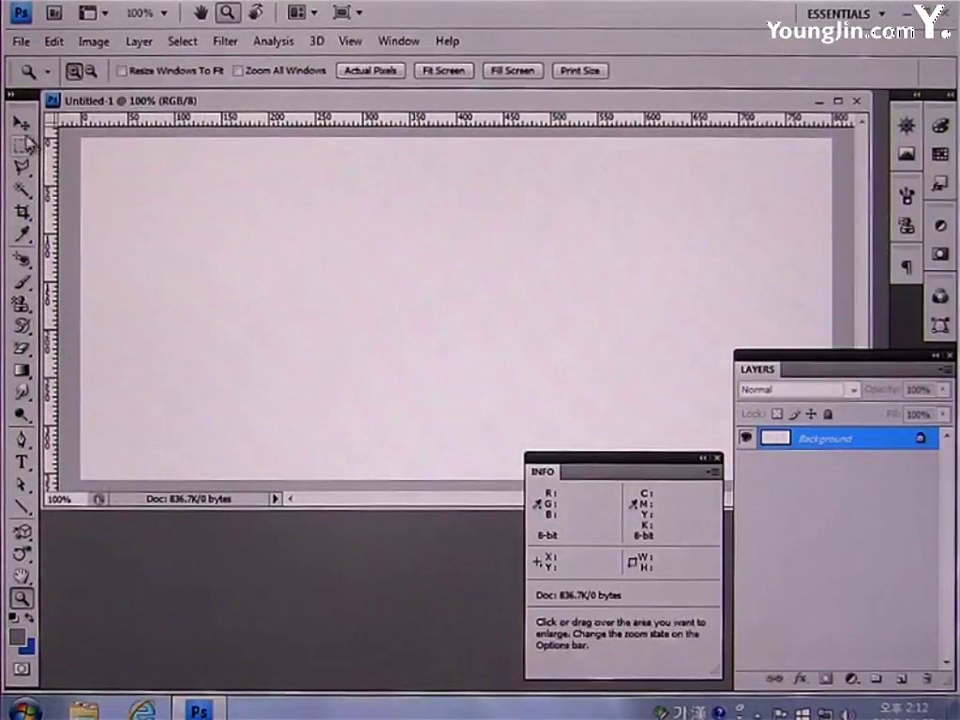
{"action": "key", "text": "v"}
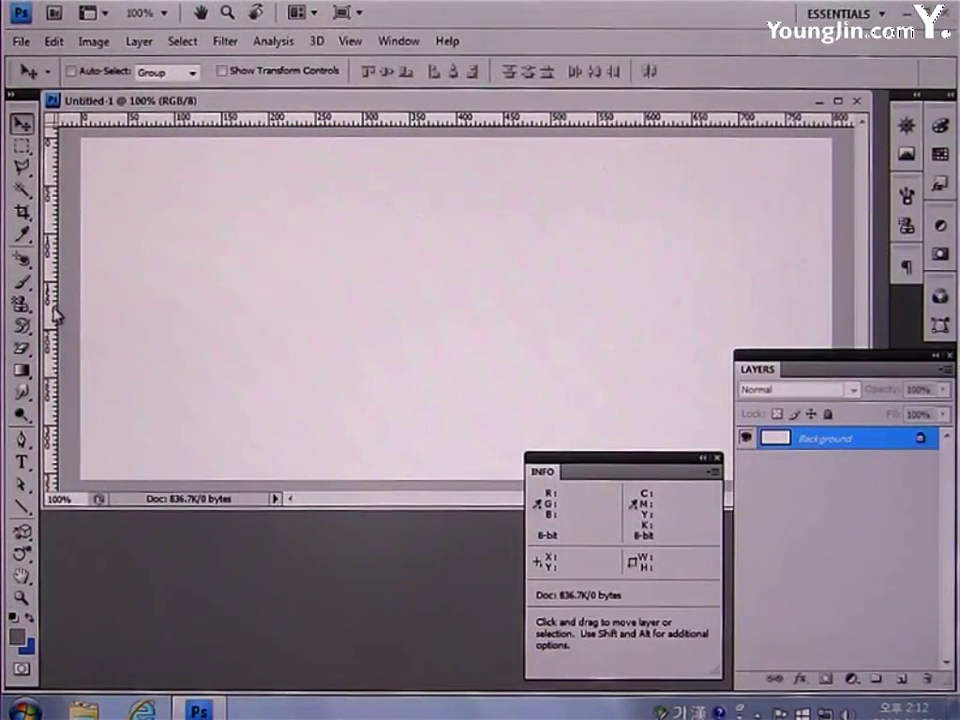
{"action": "left_click_drag", "start_coordinate": [55, 315], "coordinate": [144, 314]}
{"action": "mouse_move", "coordinate": [233, 327]}
{"action": "left_mouse_down"}
{"action": "mouse_move", "coordinate": [259, 334]}
{"action": "mouse_move", "coordinate": [249, 341]}
{"action": "left_mouse_up"}
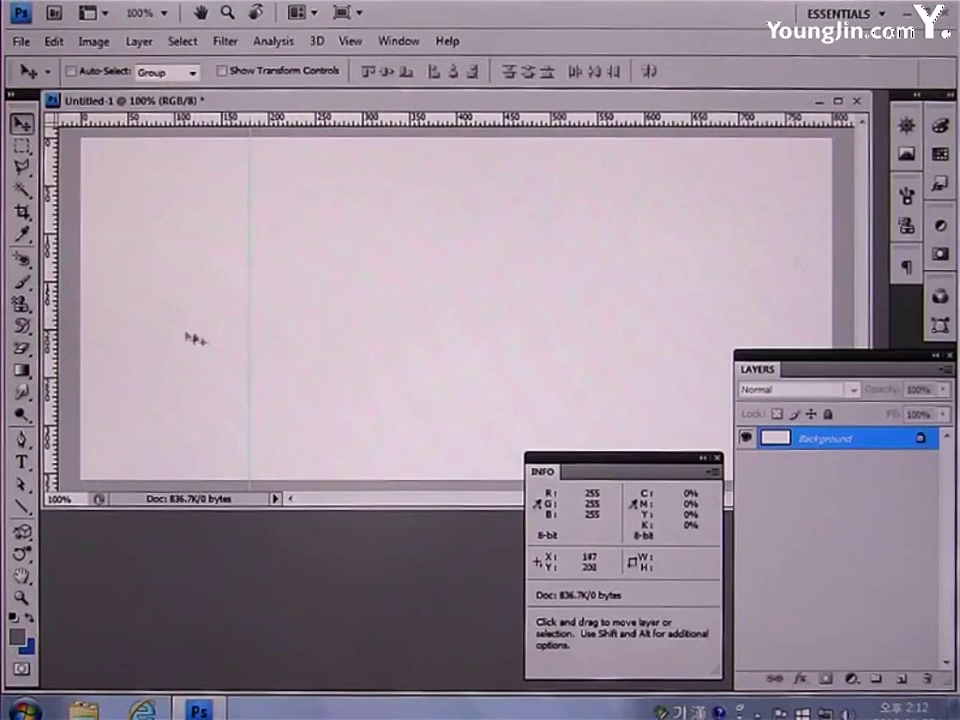
{"action": "left_click_drag", "start_coordinate": [58, 306], "coordinate": [128, 308]}
{"action": "left_click_drag", "start_coordinate": [286, 322], "coordinate": [474, 334]}
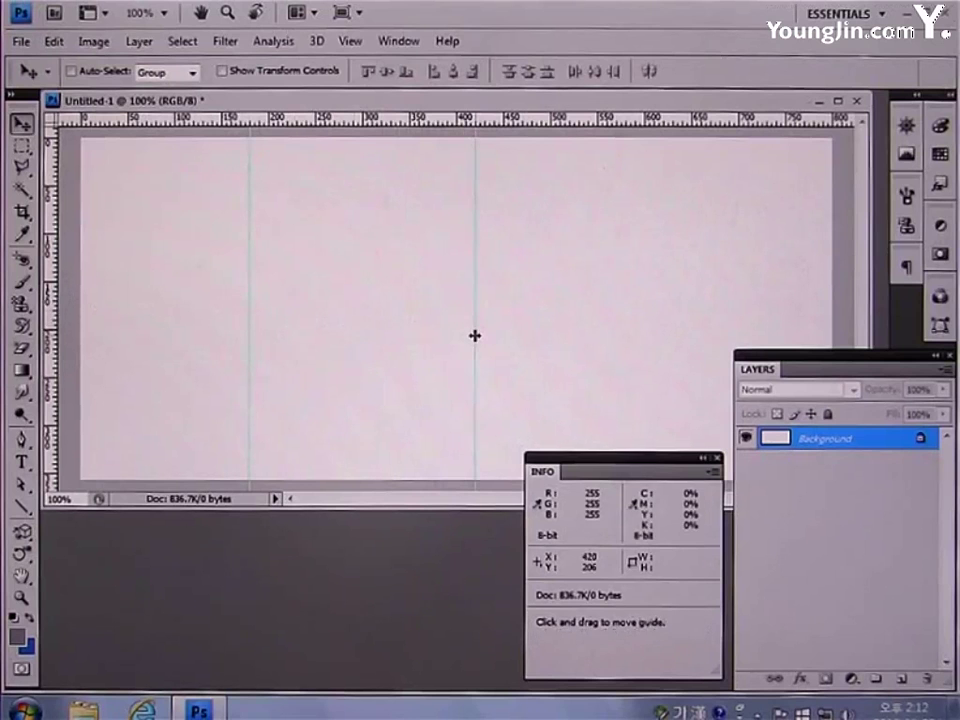
- Set the Type tool's font to Dotum at 14 pt with 28 pt leading and 0 tracking
{"action": "left_click", "coordinate": [22, 463]}
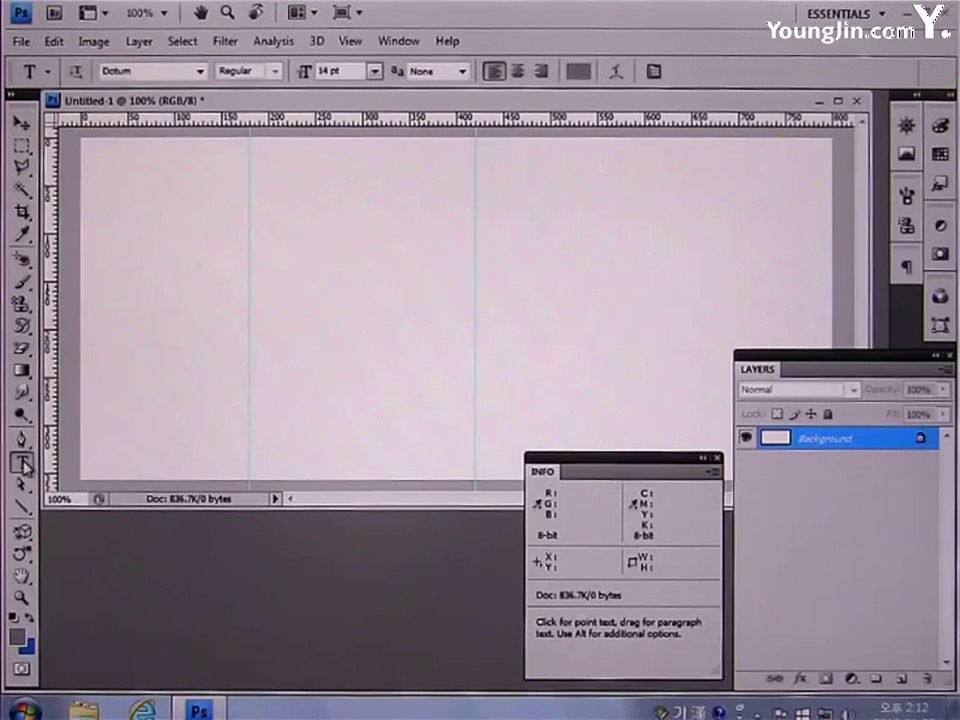
{"action": "left_click", "coordinate": [395, 43]}
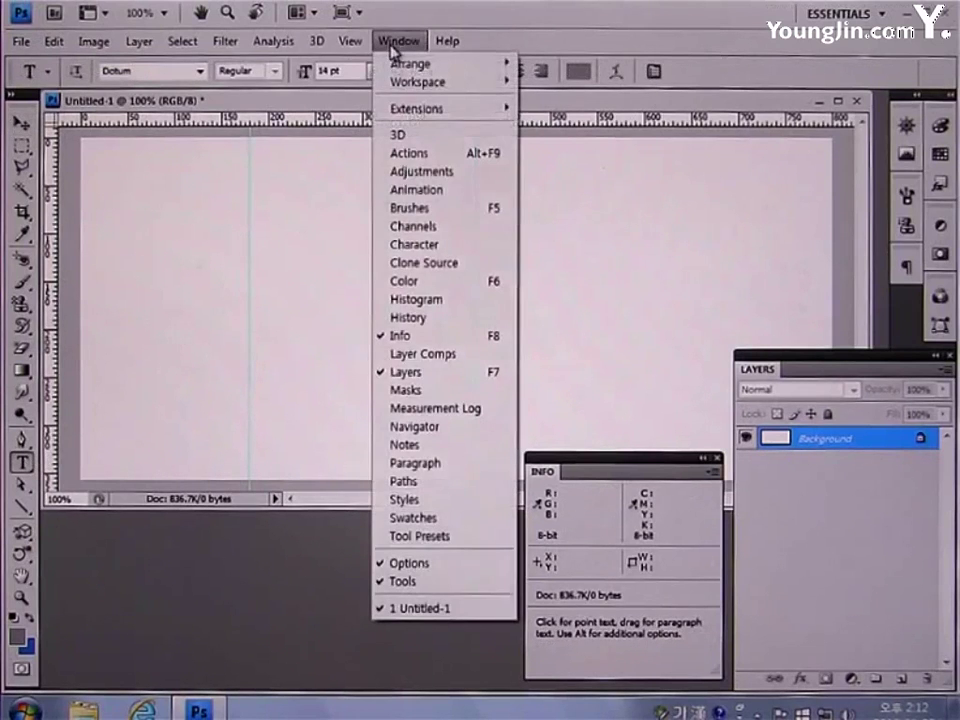
{"action": "left_click", "coordinate": [397, 246]}
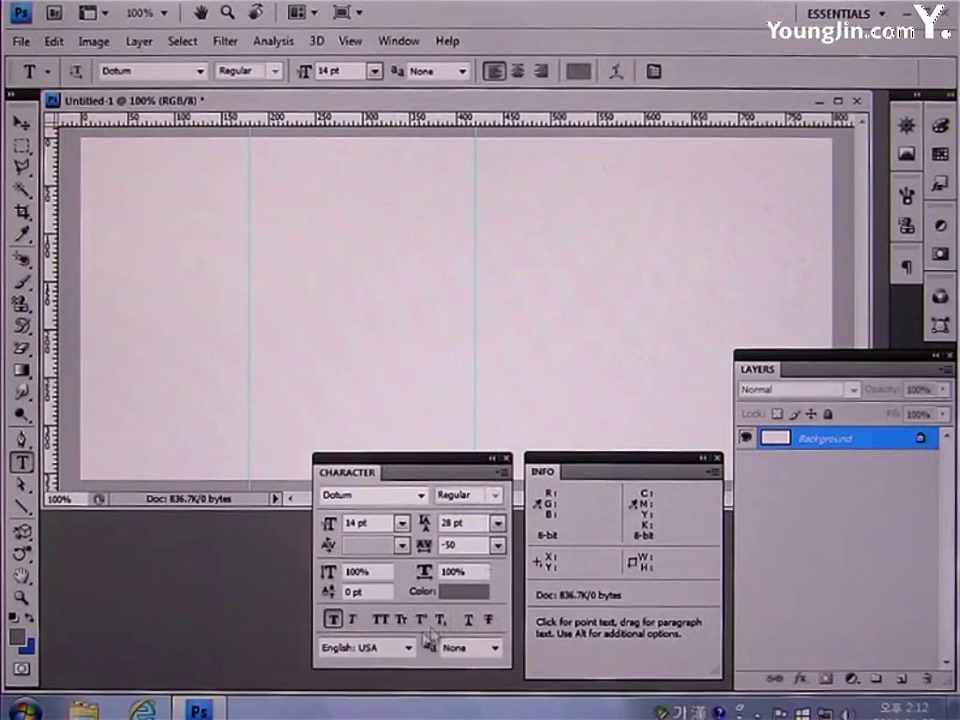
{"action": "left_click", "coordinate": [422, 496]}
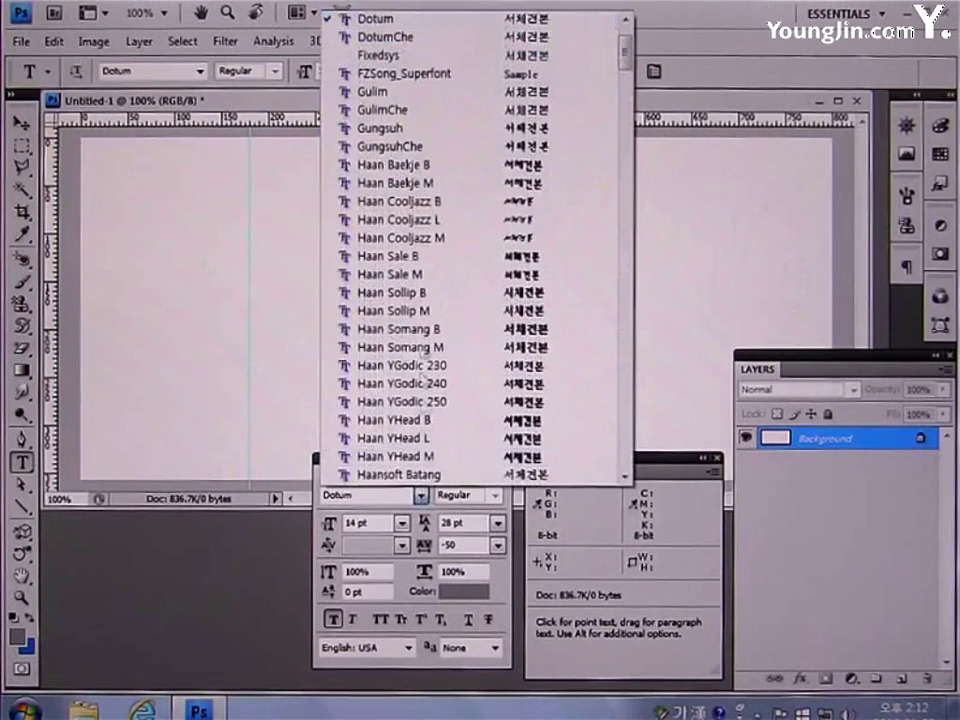
{"action": "left_click", "coordinate": [391, 21]}
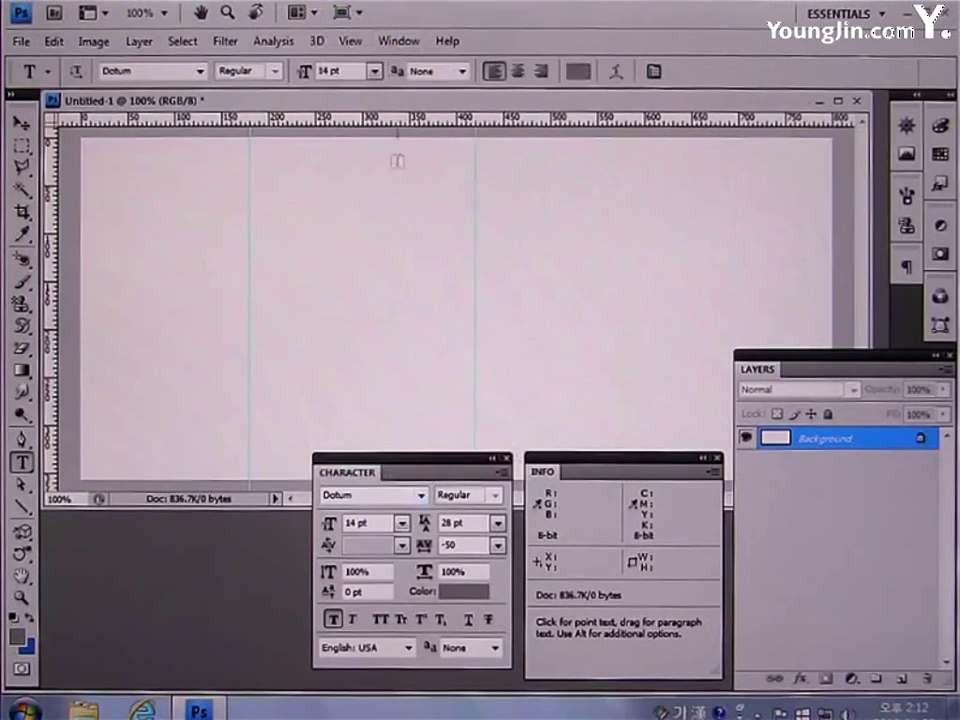
{"action": "left_click", "coordinate": [380, 521]}
{"action": "type", "text": "14"}
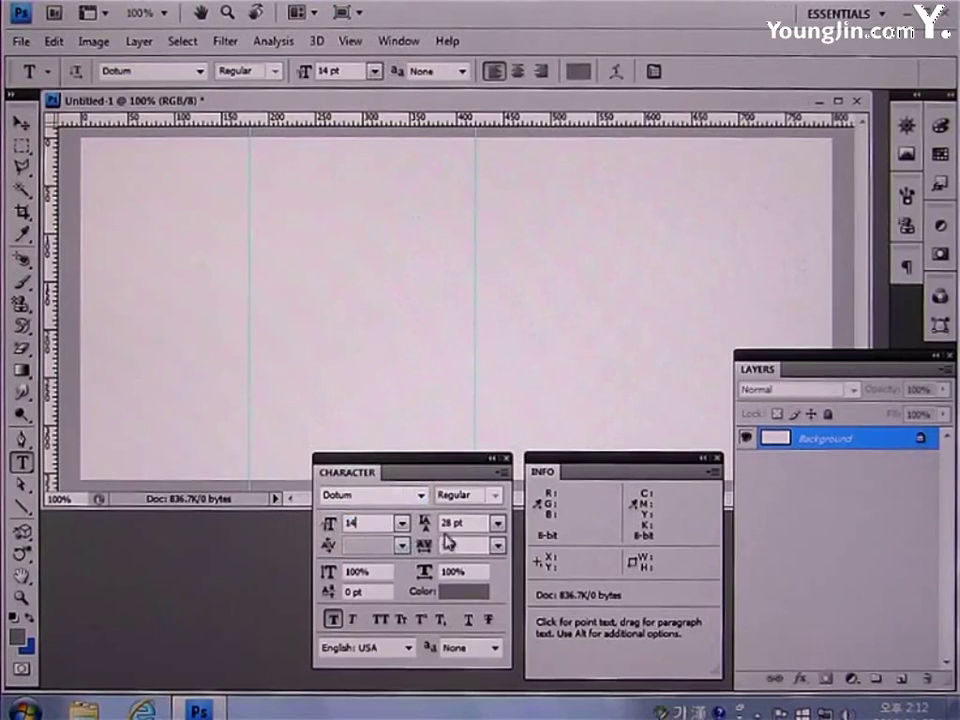
{"action": "type", "text": "28"}
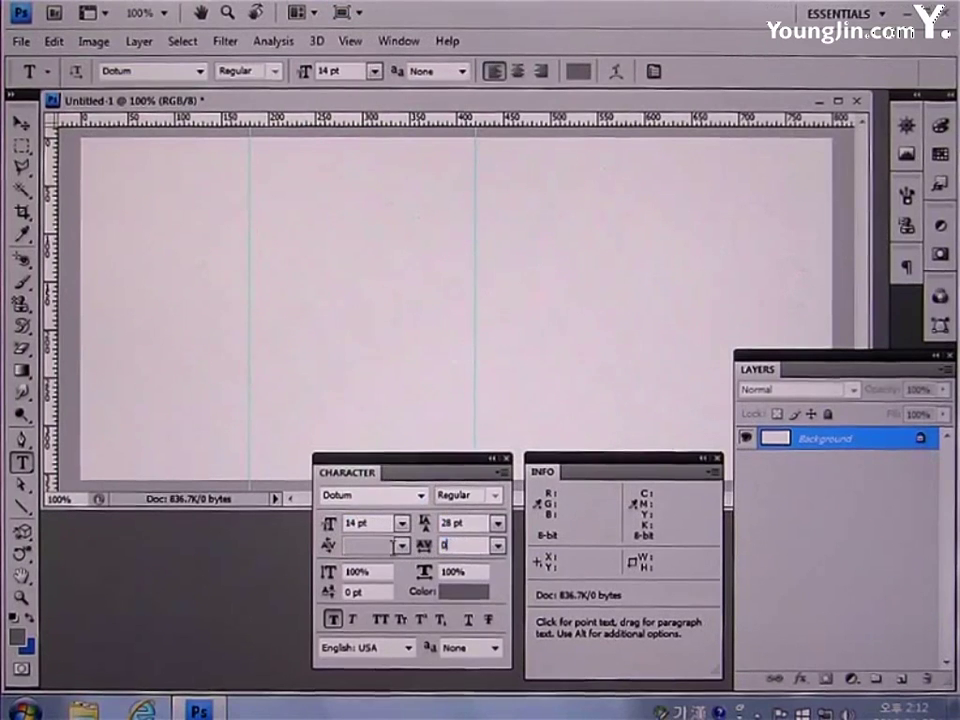
{"action": "type", "text": "0"}
- Set the text color to #424040
{"action": "left_click", "coordinate": [463, 591]}
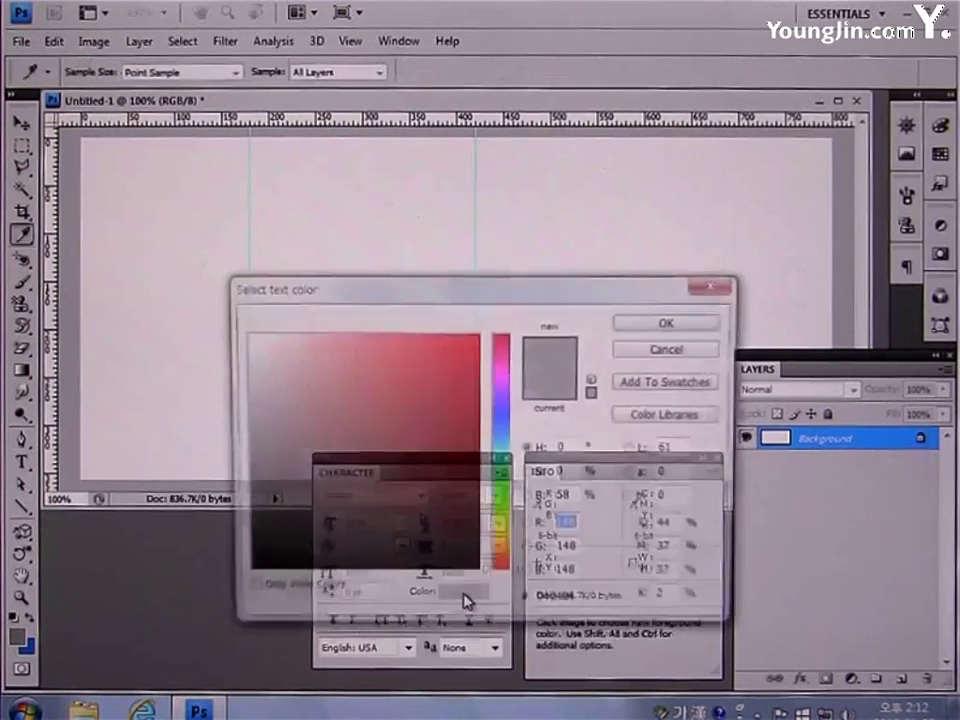
{"action": "double_click", "coordinate": [586, 606]}
{"action": "type", "text": "4"}
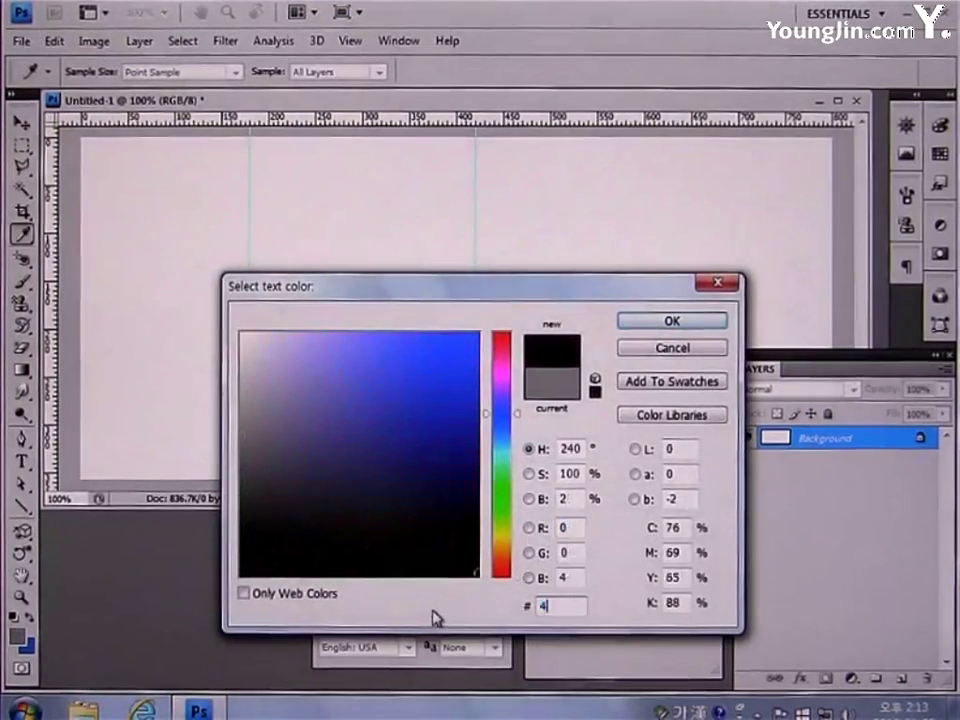
{"action": "type", "text": "24040"}
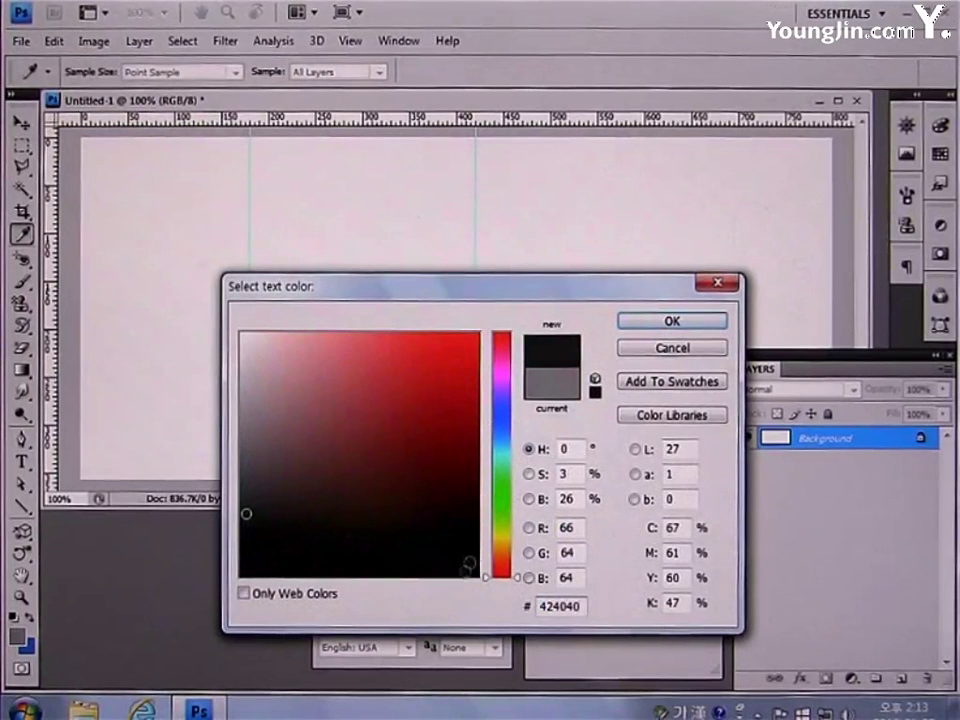
{"action": "left_click", "coordinate": [673, 321]}
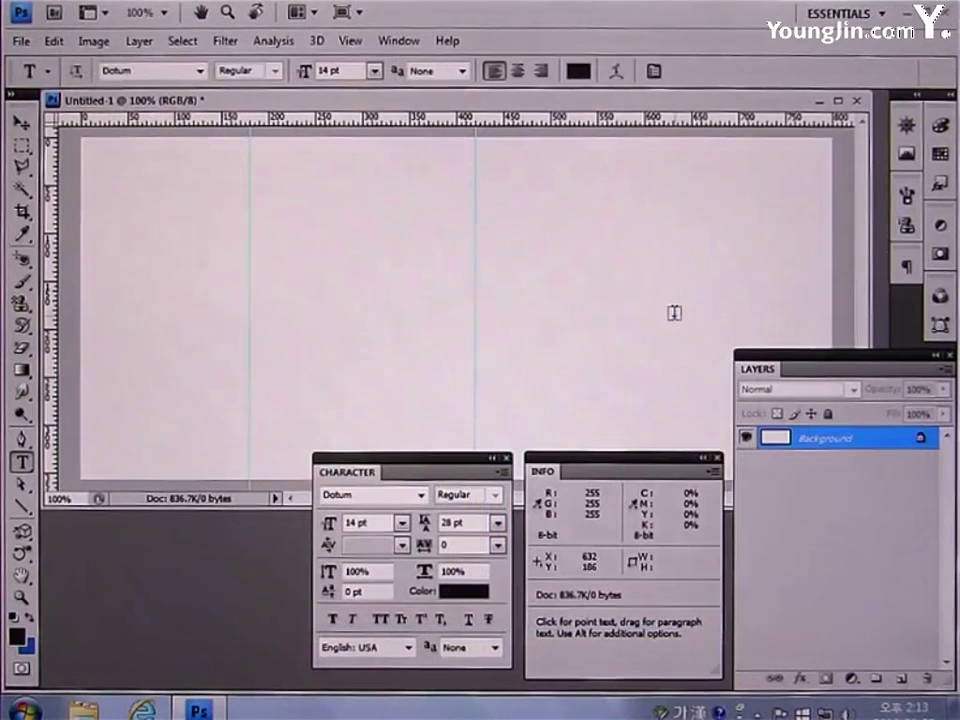
- Add a five-line text in the left column, starting about 26 px across and 36 px down: 베어본, 워크스테이션, 서버, 그래픽용, 가정용
{"action": "left_click", "coordinate": [106, 169]}
{"action": "type", "text": "메어보"}
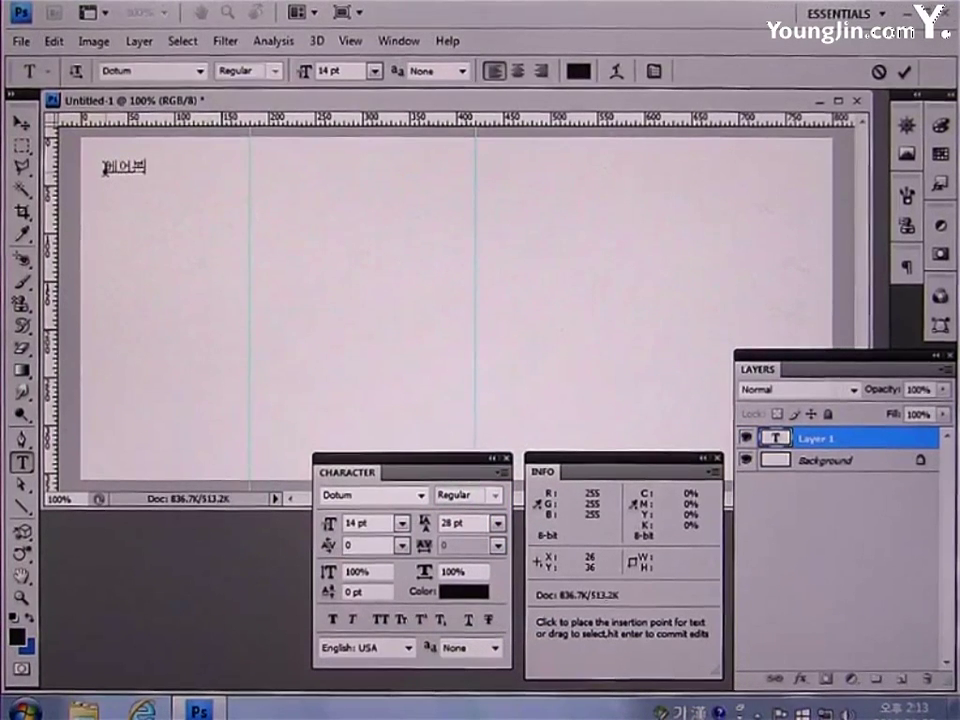
{"action": "key", "text": "Return"}
{"action": "type", "text": "위"}
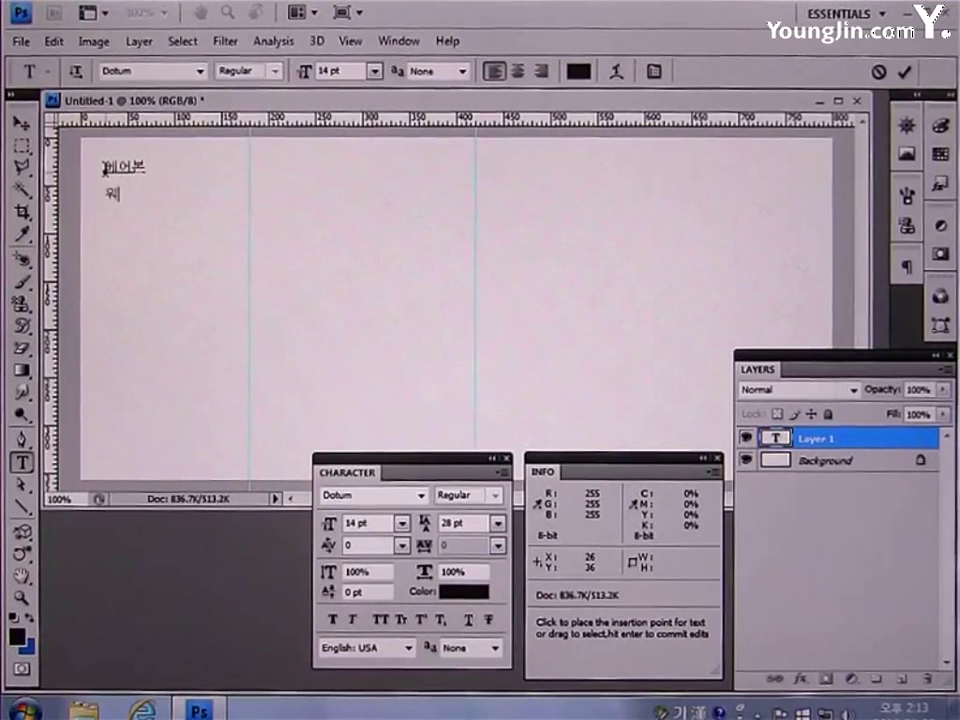
{"action": "type", "text": "크스테이션"}
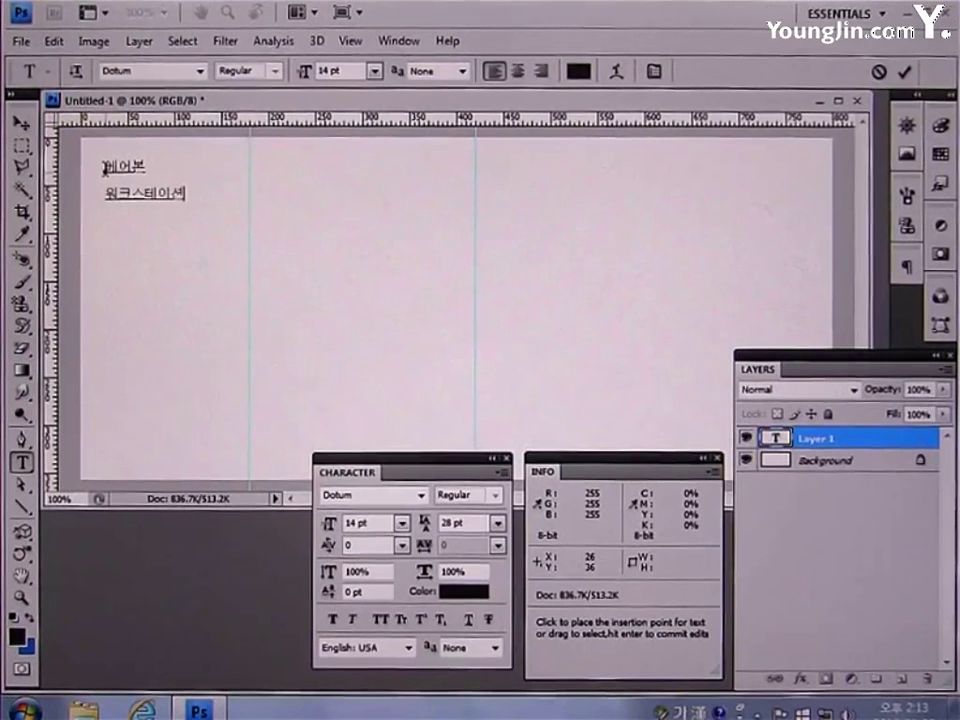
{"action": "key", "text": "Return"}
{"action": "type", "text": "서버"}
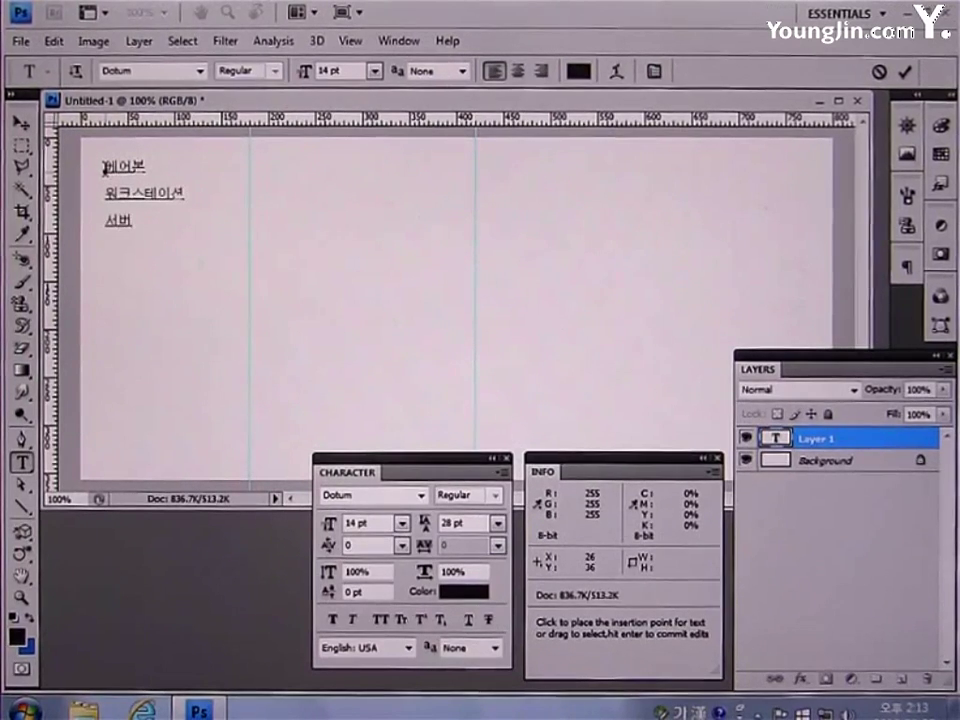
{"action": "key", "text": "Return"}
{"action": "type", "text": "그래"}
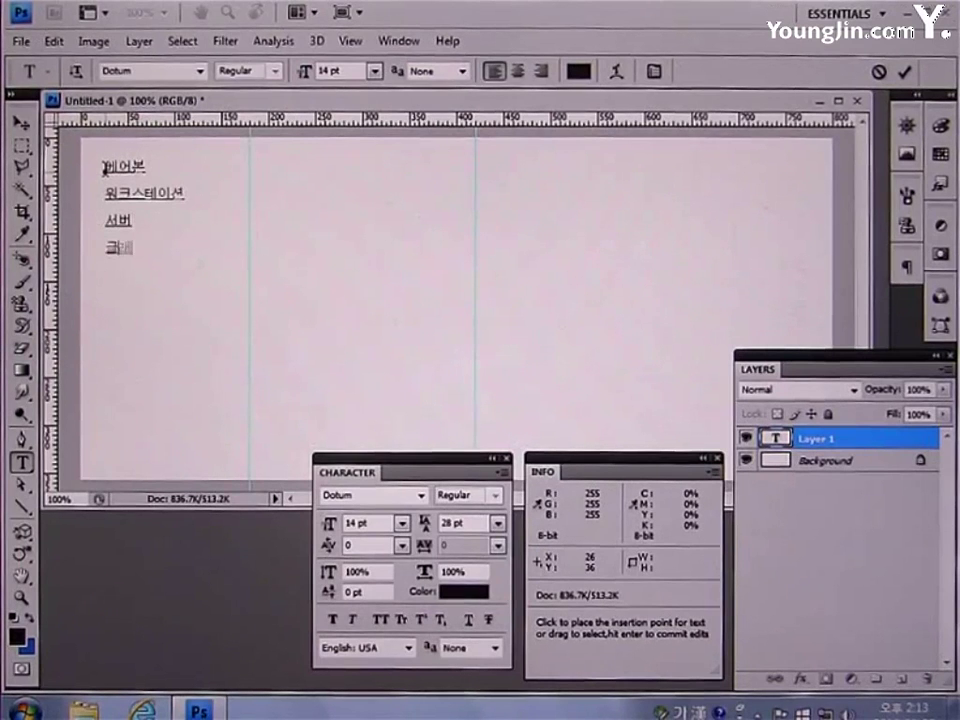
{"action": "type", "text": "픽용 "}
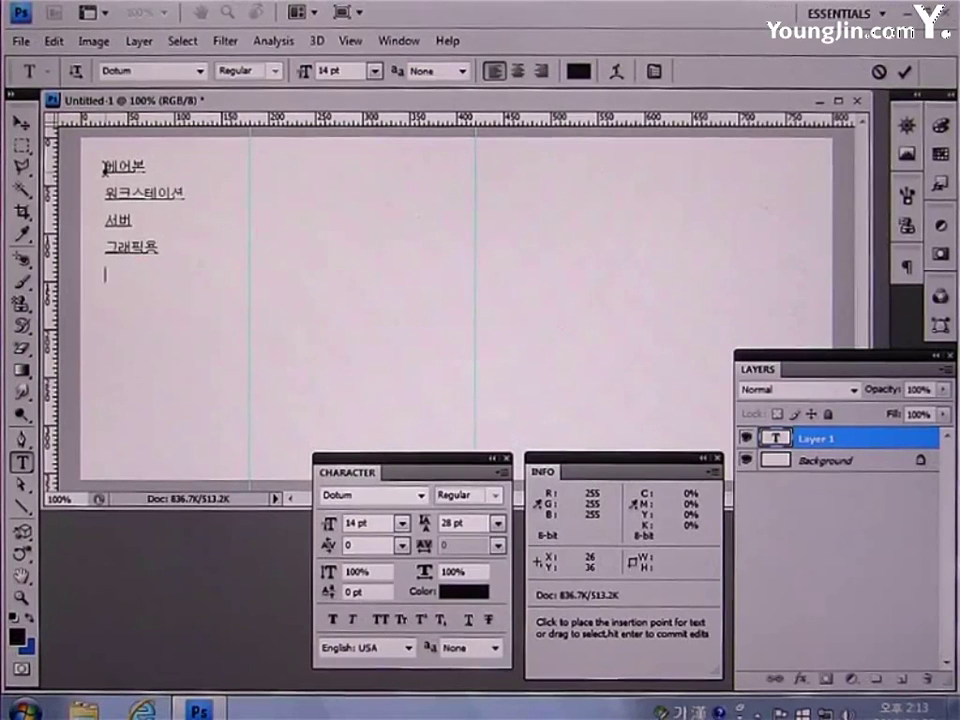
{"action": "type", "text": "가정용"}
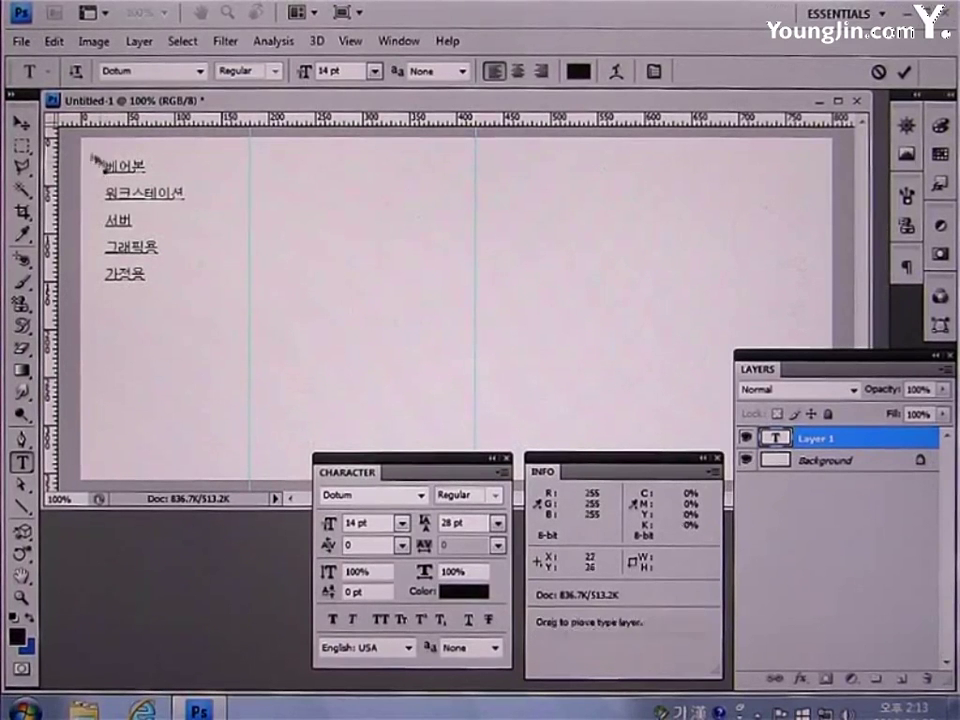
- Commit the five-line menu text and nudge it up by about 6 px
{"action": "left_click", "coordinate": [20, 122]}
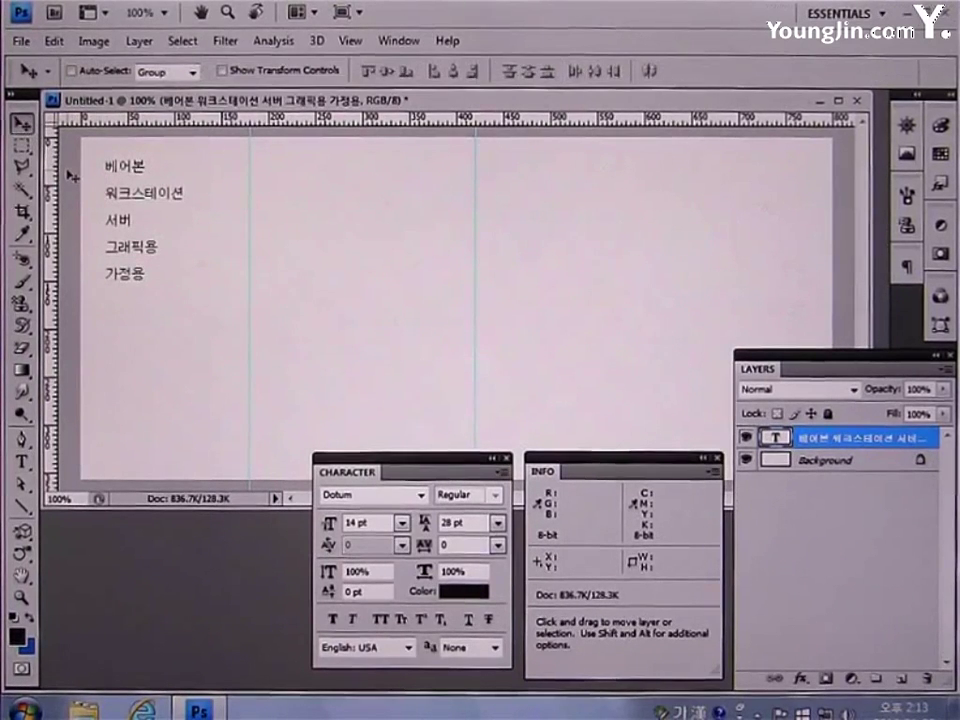
{"action": "key", "text": "Up"}
{"action": "key", "text": "Up"}
{"action": "key", "text": "Up"}
{"action": "key", "text": "Up"}
{"action": "key", "text": "Up"}
{"action": "key", "text": "Up"}
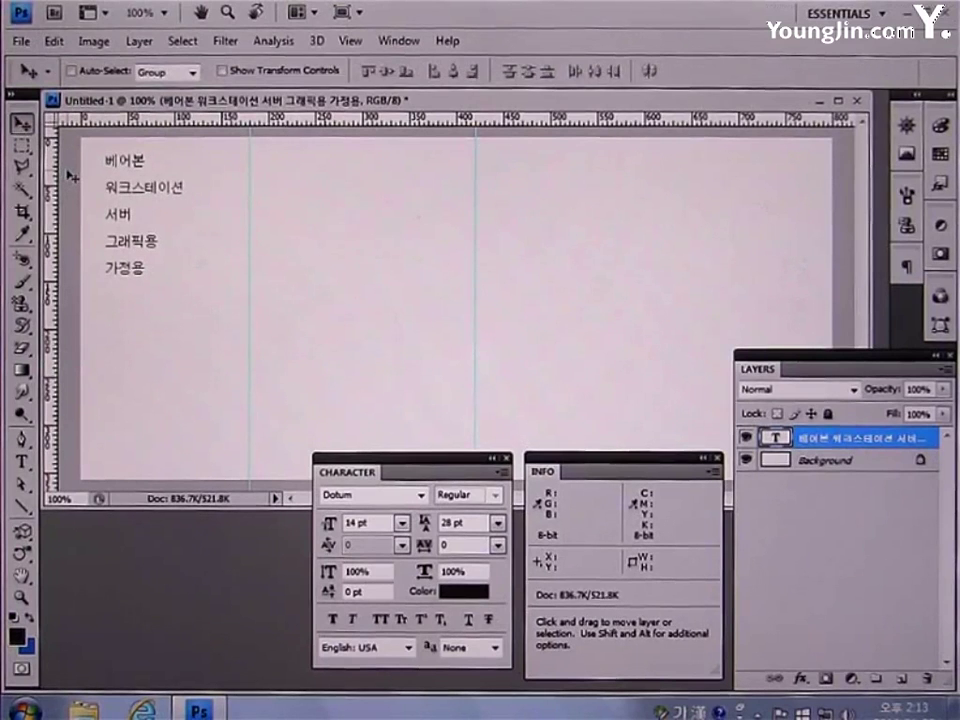
- Add a new empty layer above the text and set the foreground color to #4D4D4D
{"action": "left_click", "coordinate": [898, 678]}
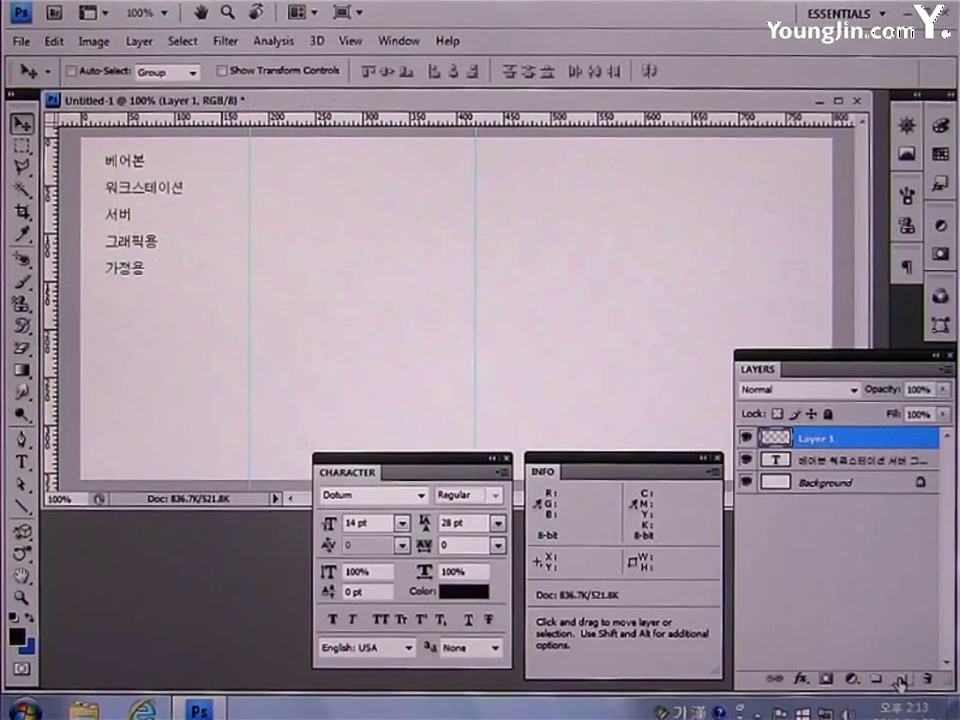
{"action": "left_click", "coordinate": [15, 633]}
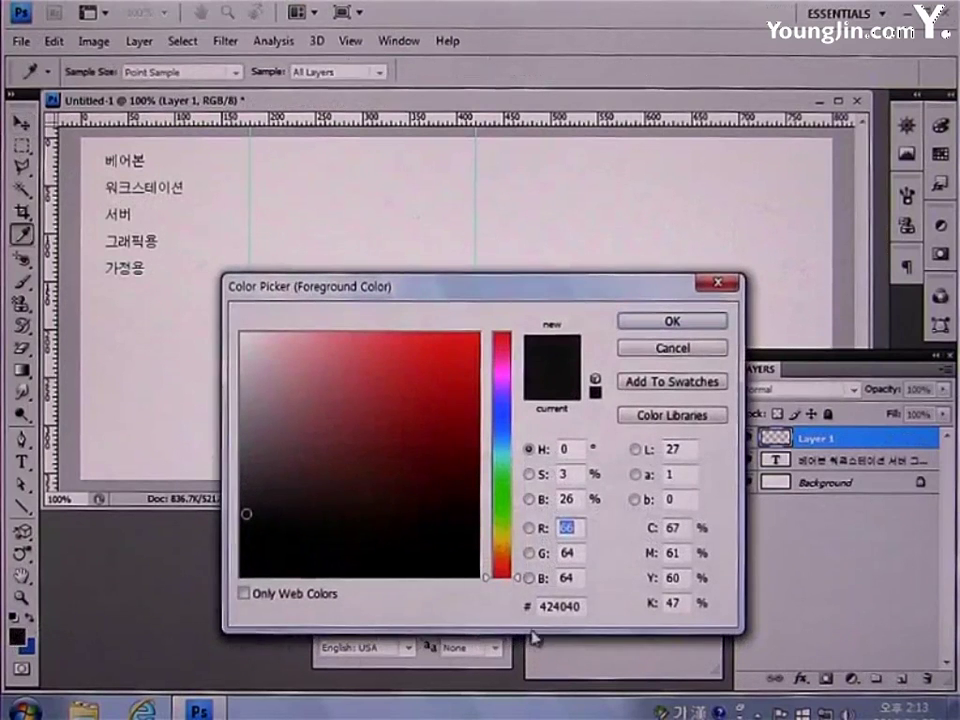
{"action": "left_click_drag", "start_coordinate": [579, 608], "coordinate": [467, 608]}
{"action": "type", "text": "4"}
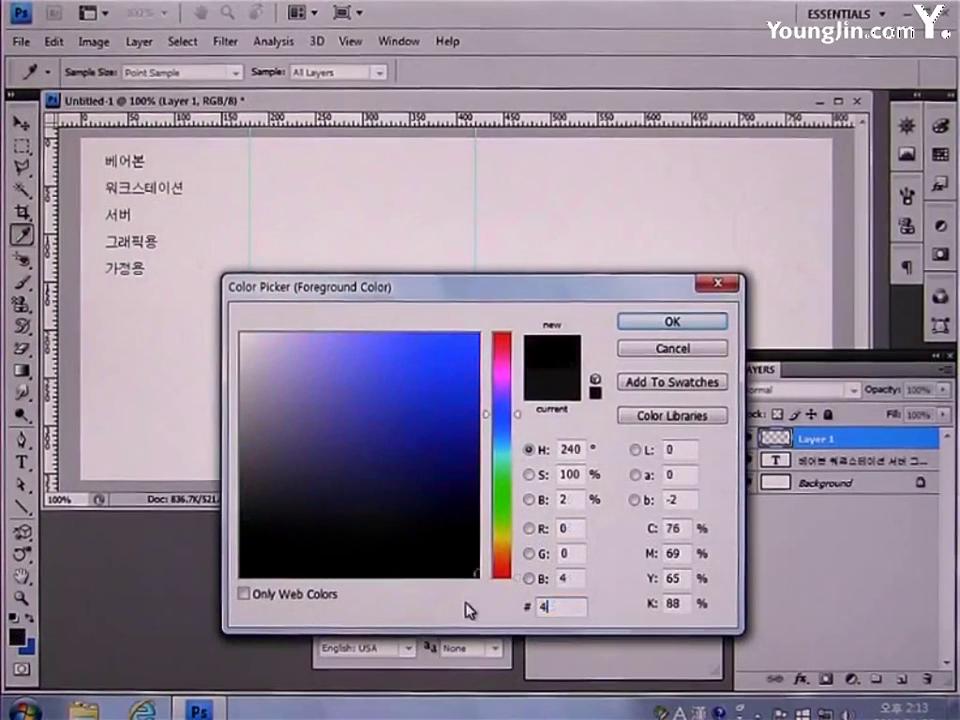
{"action": "type", "text": "D4D4D"}
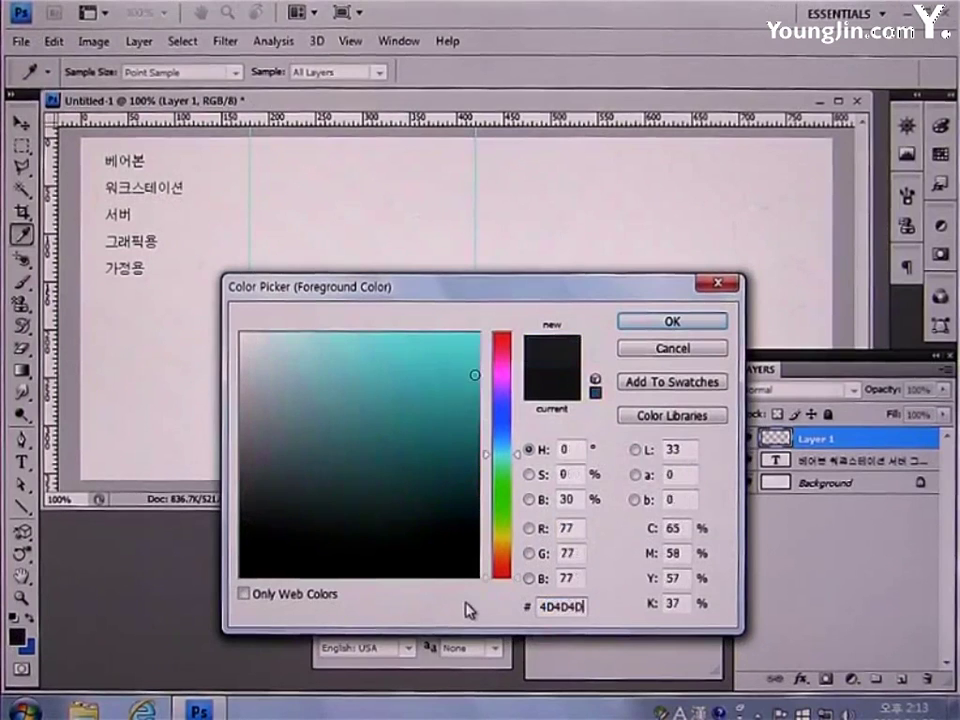
{"action": "left_click", "coordinate": [688, 321]}
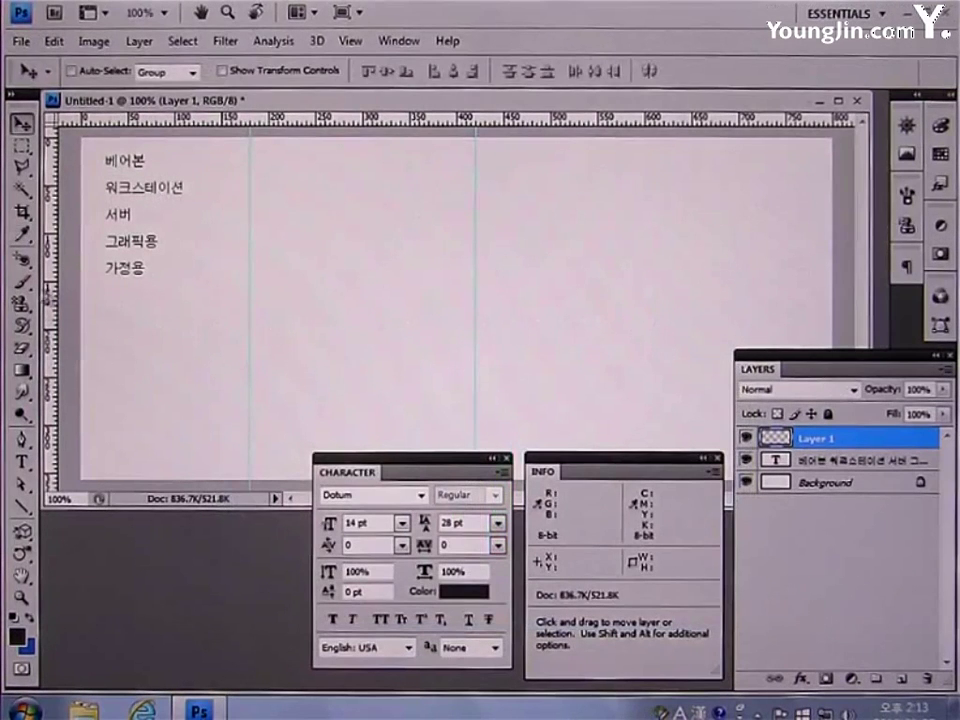
- Draw a horizontal dotted line about 155 px long beneath 베어본 with a 1 px brush at 595% spacing
{"action": "left_click", "coordinate": [21, 281]}
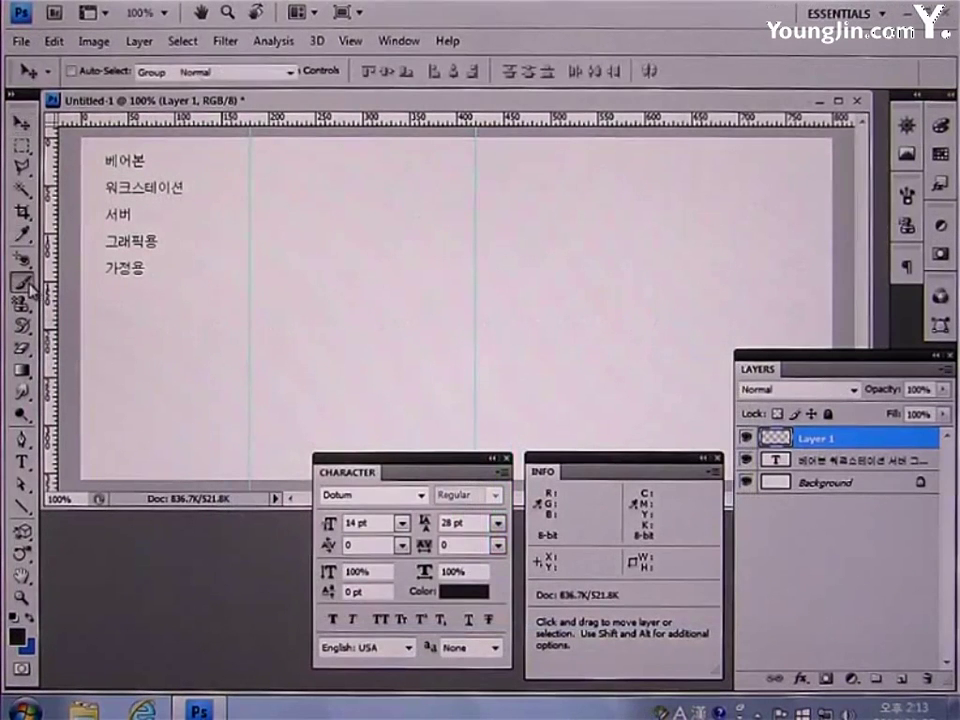
{"action": "left_click", "coordinate": [396, 42]}
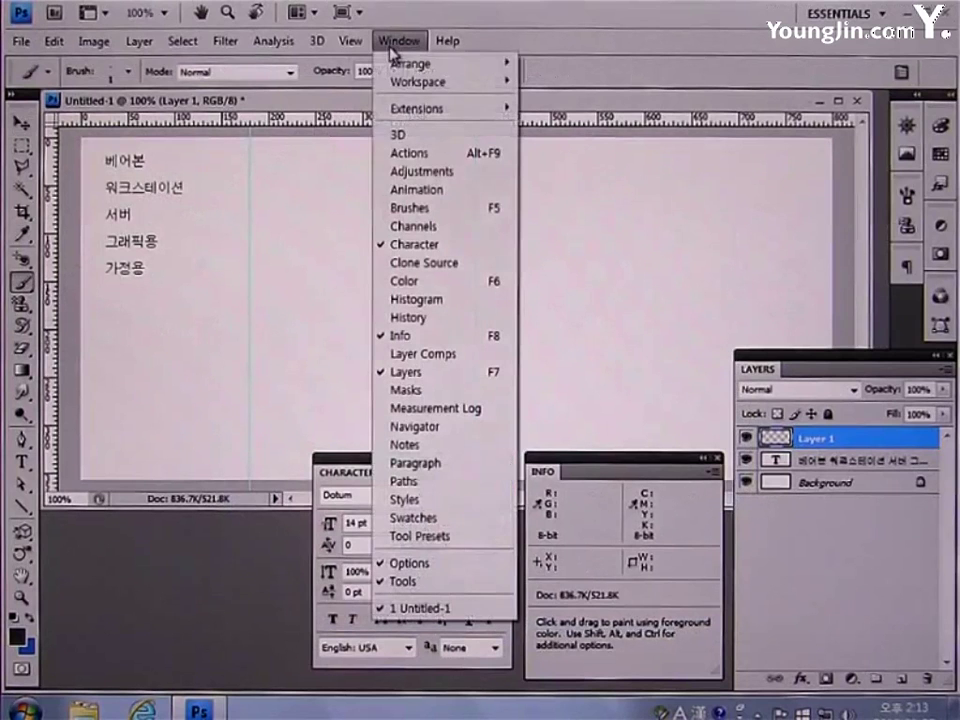
{"action": "left_click", "coordinate": [418, 208]}
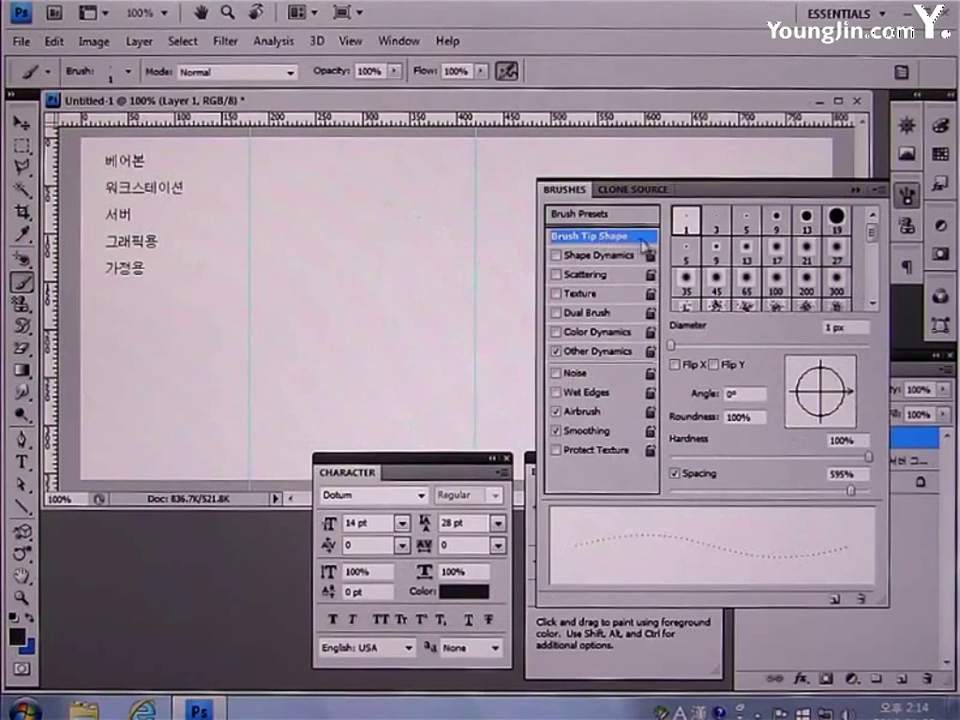
{"action": "left_click", "coordinate": [684, 222]}
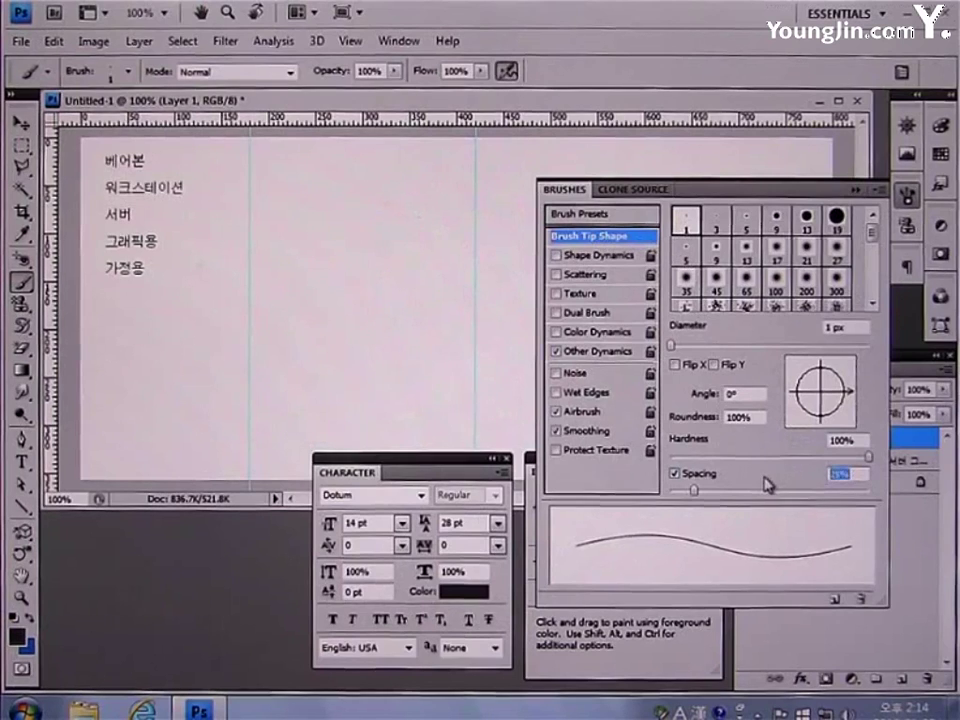
{"action": "type", "text": "595"}
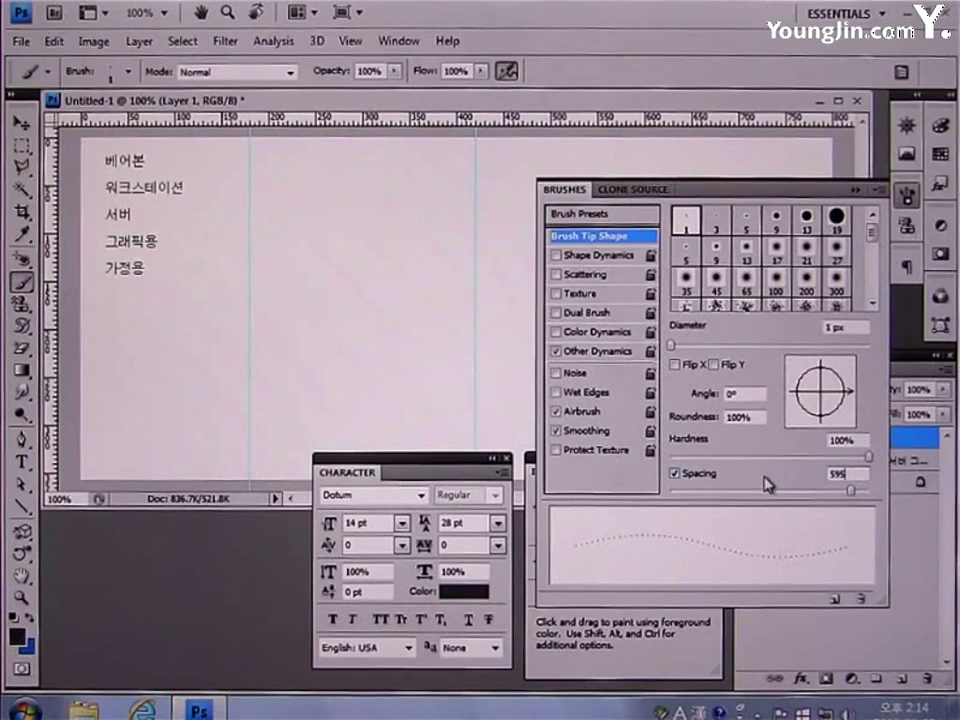
{"action": "key", "text": "Return"}
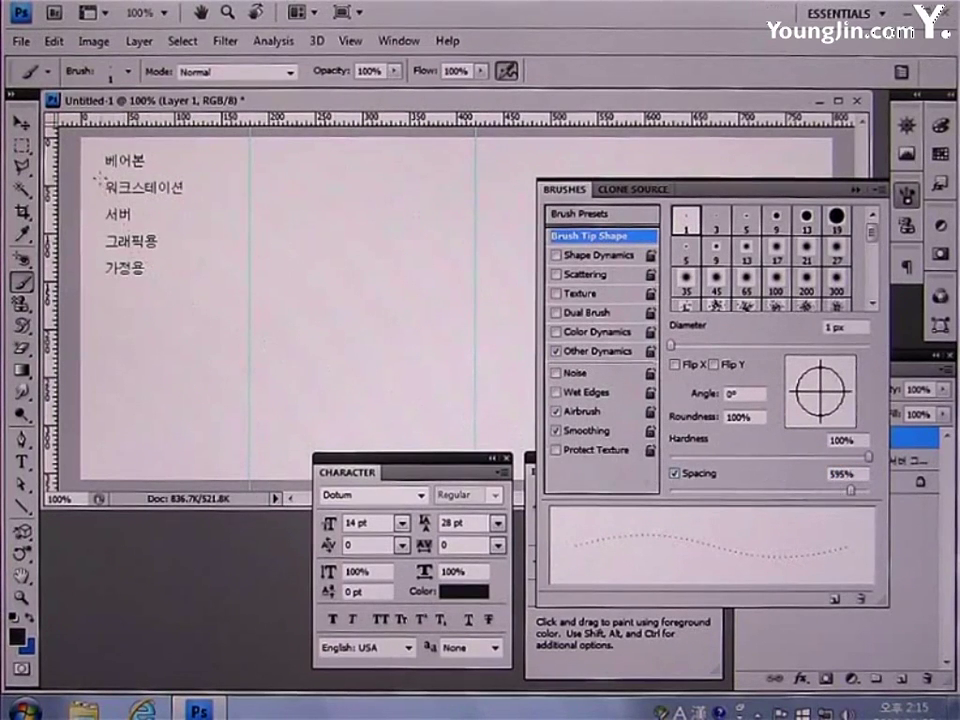
{"action": "key", "text": "shift"}
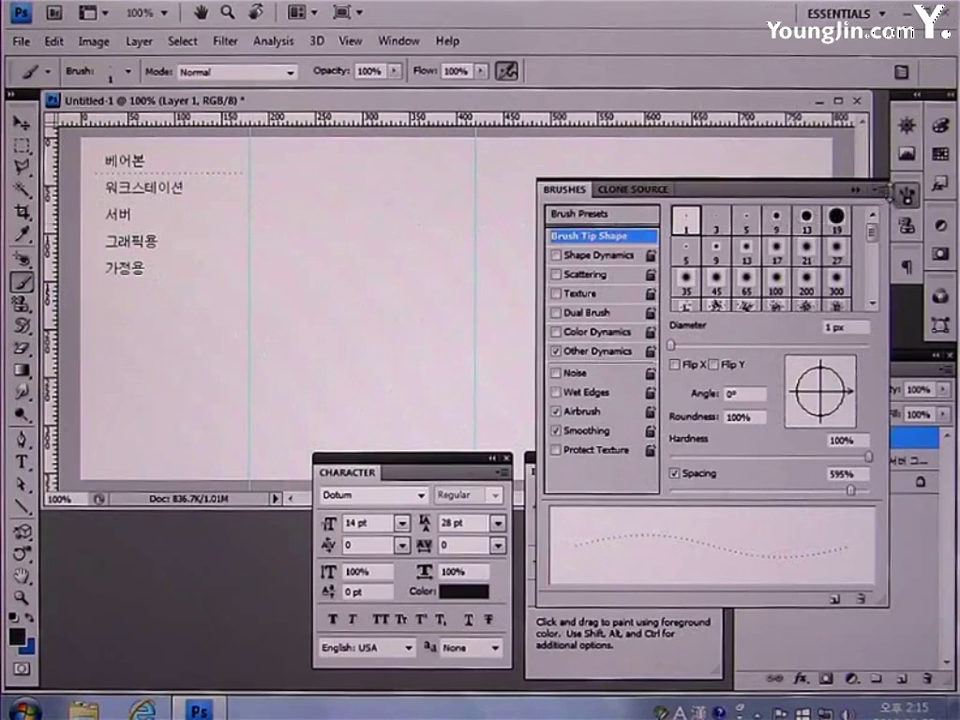
{"action": "left_click", "coordinate": [903, 193]}
- Duplicate the dotted divider three times, placing the copies beneath 워크스테이션, 서버 and 그래픽용
{"action": "key", "text": "ctrl+j"}
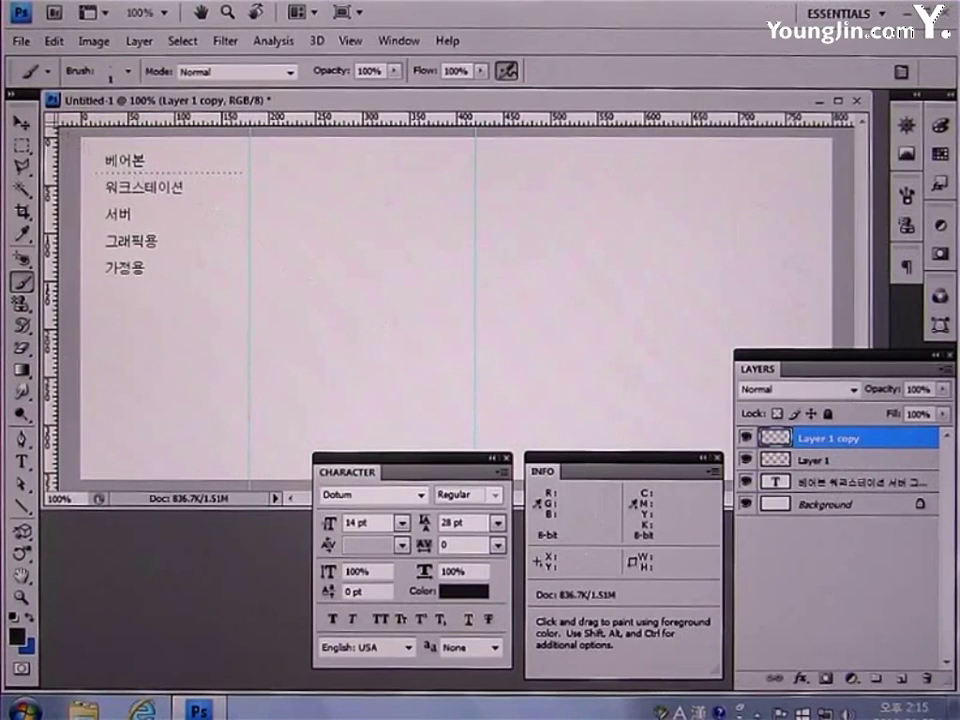
{"action": "left_click", "coordinate": [28, 124]}
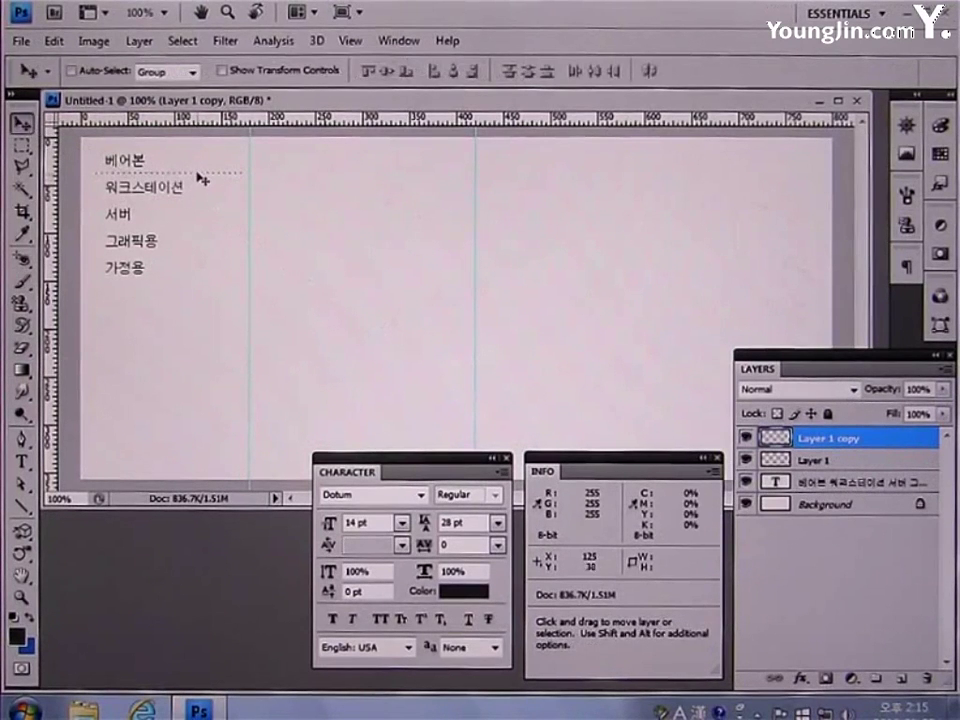
{"action": "left_click_drag", "start_coordinate": [201, 180], "coordinate": [202, 232]}
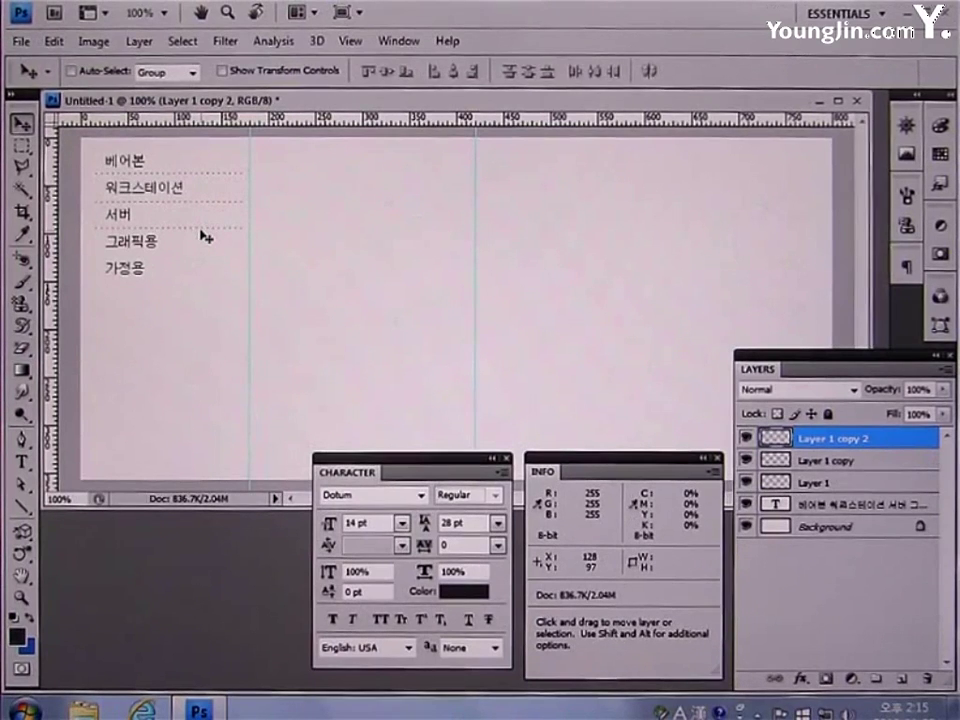
{"action": "key", "text": "ctrl+j"}
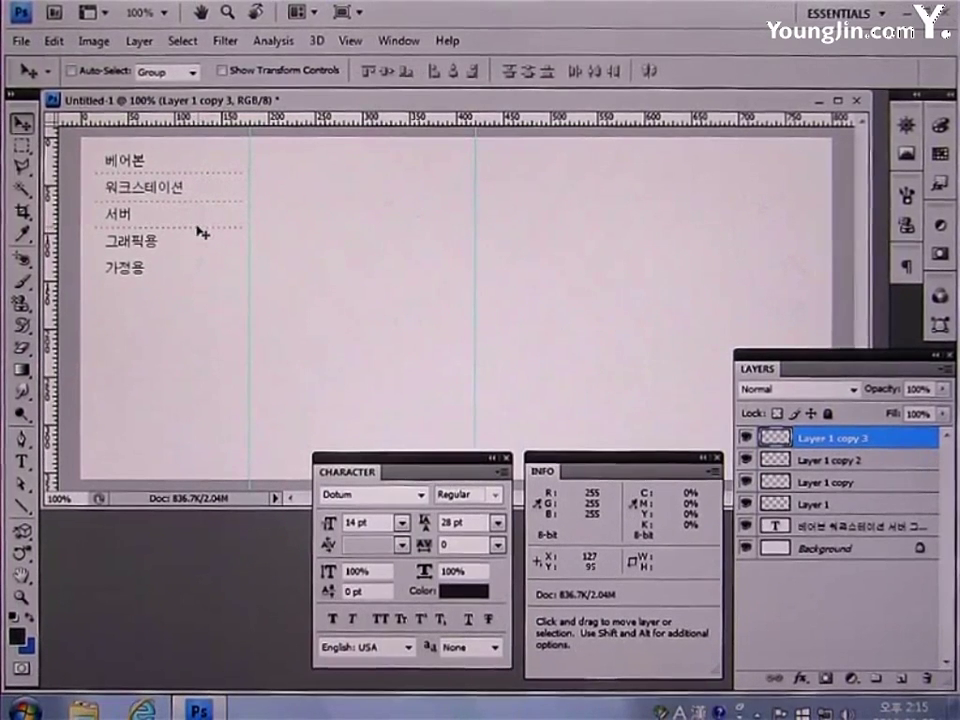
{"action": "left_click_drag", "start_coordinate": [200, 233], "coordinate": [203, 264]}
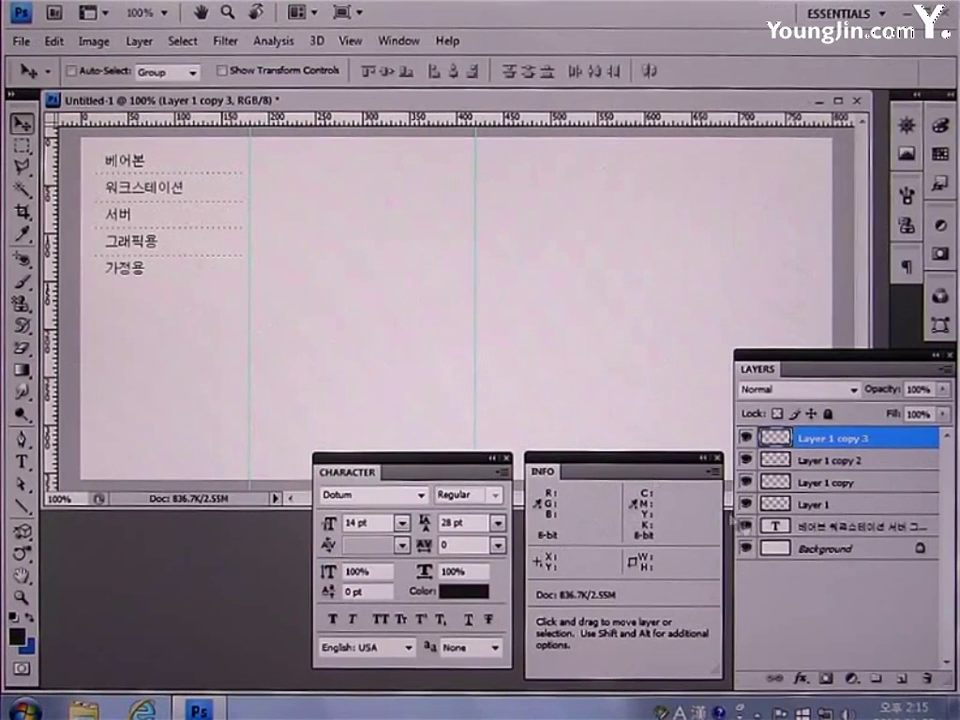
- Add a new empty layer and select a rectangle about 47 × 290 px along the first guide, starting at the canvas's upper edge
{"action": "left_click", "coordinate": [903, 679]}
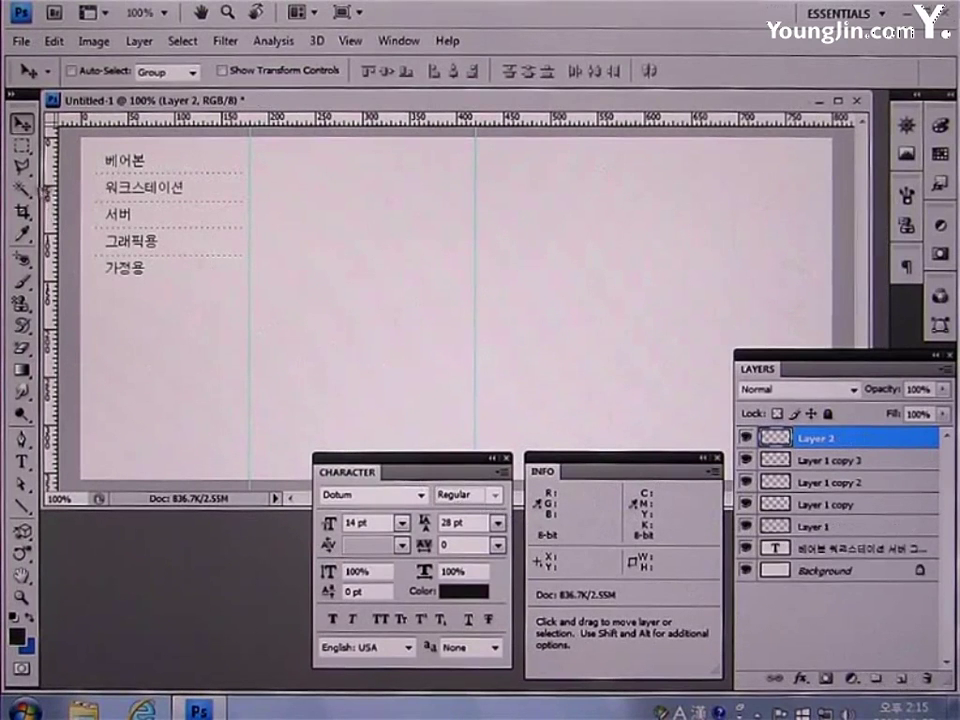
{"action": "left_click", "coordinate": [22, 147]}
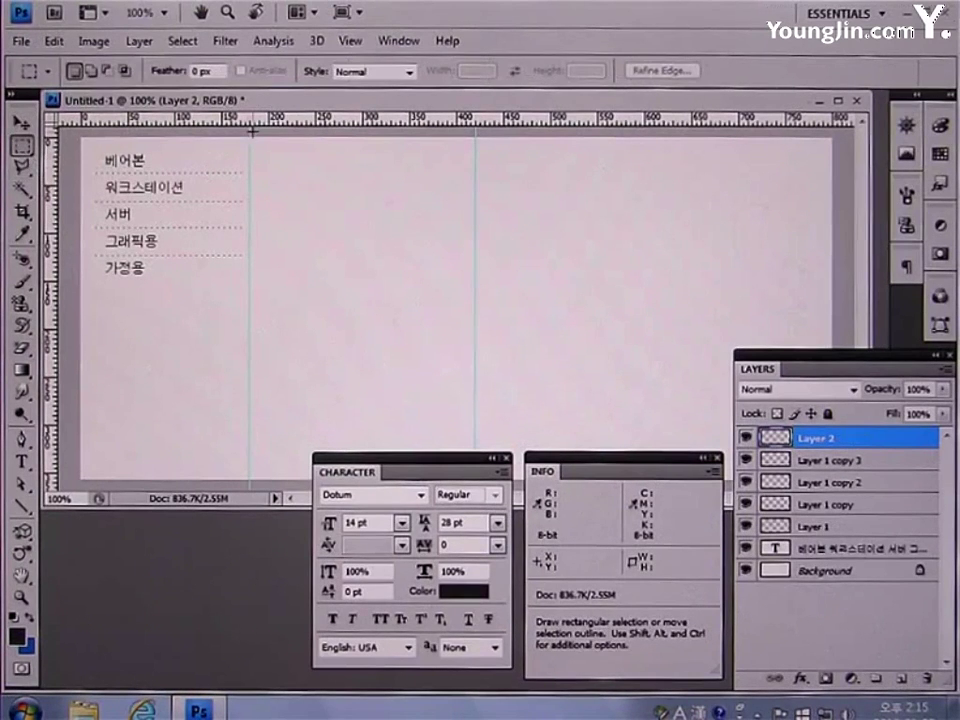
{"action": "left_click_drag", "start_coordinate": [250, 134], "coordinate": [280, 234]}
{"action": "left_click_drag", "start_coordinate": [294, 346], "coordinate": [294, 414]}
- Set the foreground color to #BABABA
{"action": "left_click", "coordinate": [17, 634]}
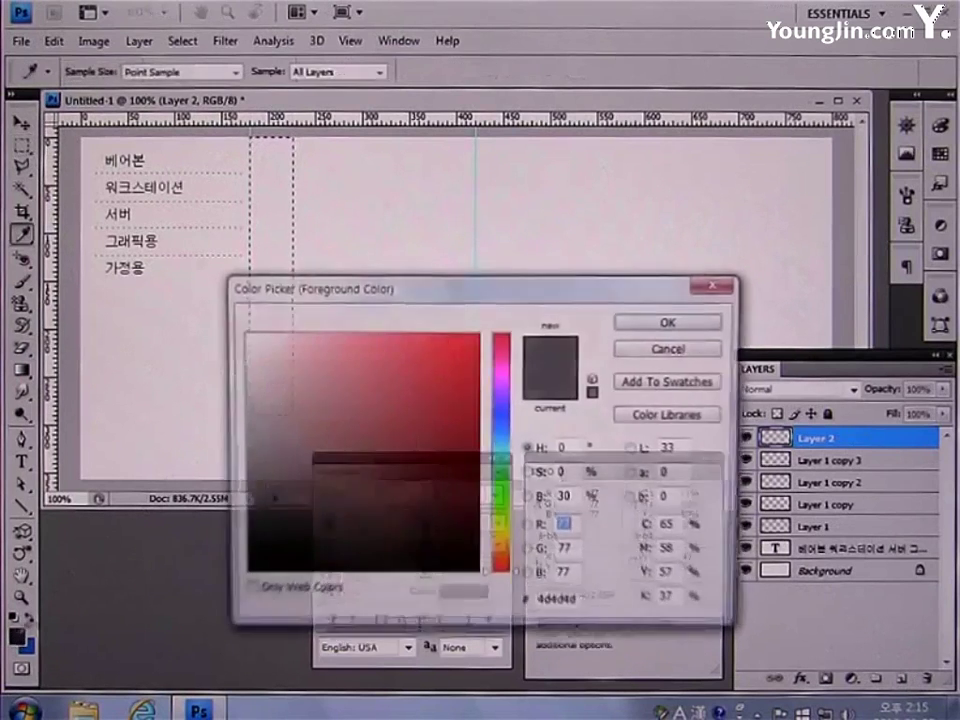
{"action": "left_click_drag", "start_coordinate": [574, 607], "coordinate": [503, 606]}
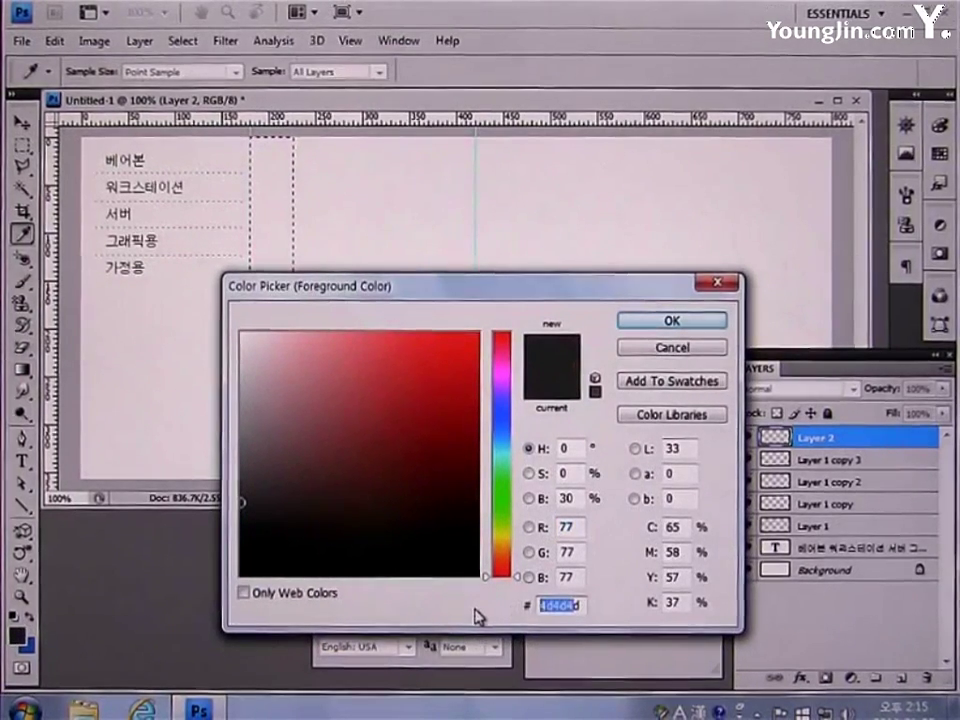
{"action": "type", "text": "BABABA"}
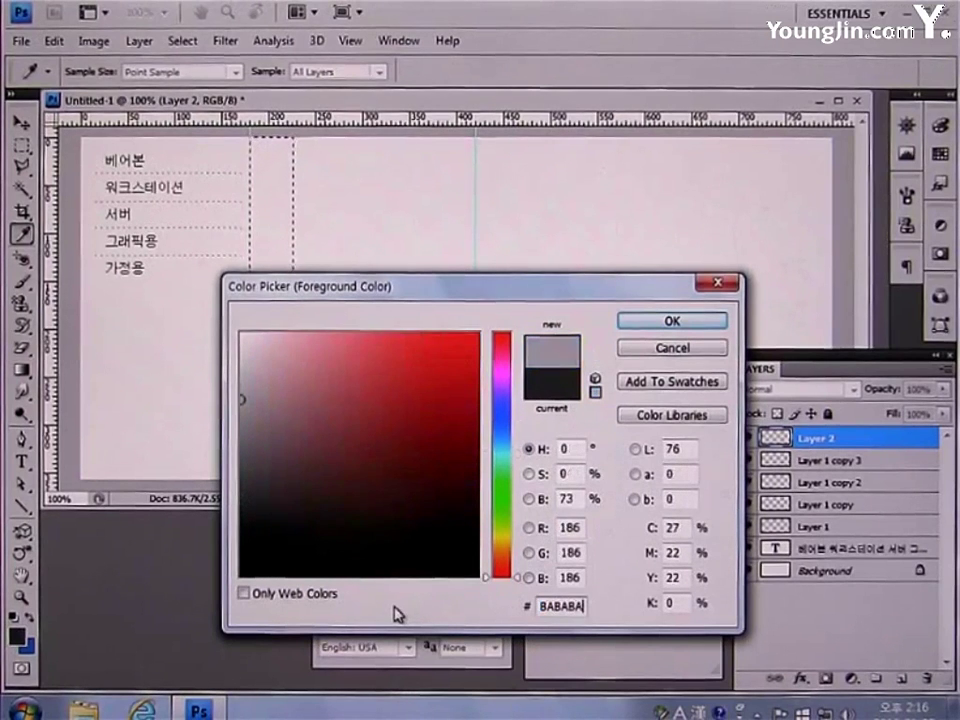
{"action": "left_click", "coordinate": [669, 326]}
- Shade the selection's upper-left corner with a short diagonal foreground-to-transparent linear gradient and remove the selection
{"action": "left_click", "coordinate": [21, 370]}
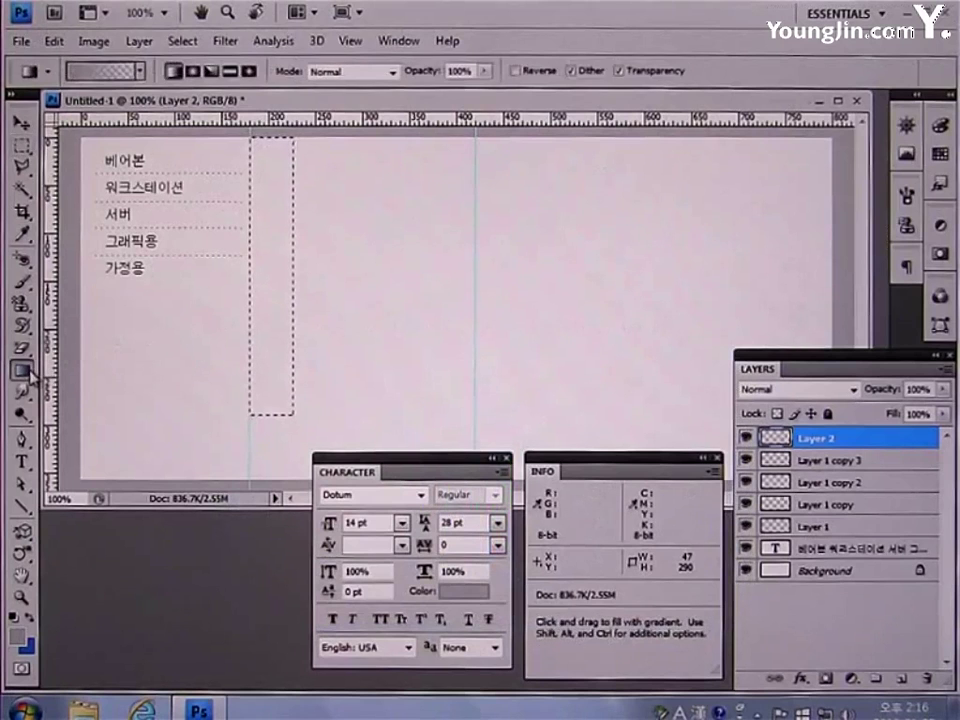
{"action": "left_click", "coordinate": [140, 71]}
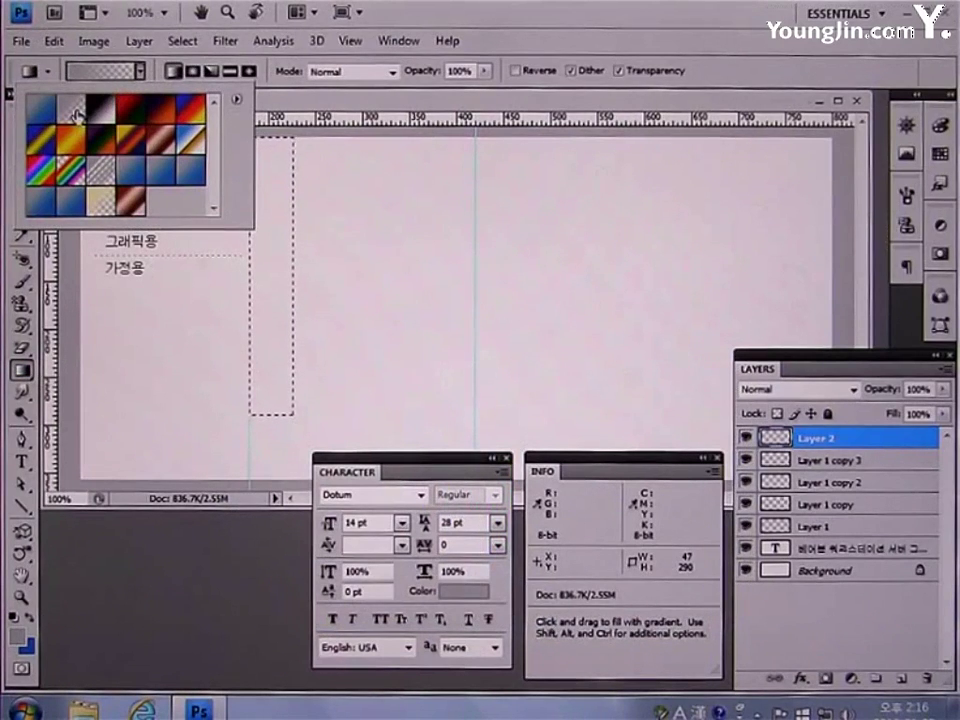
{"action": "left_click", "coordinate": [139, 72]}
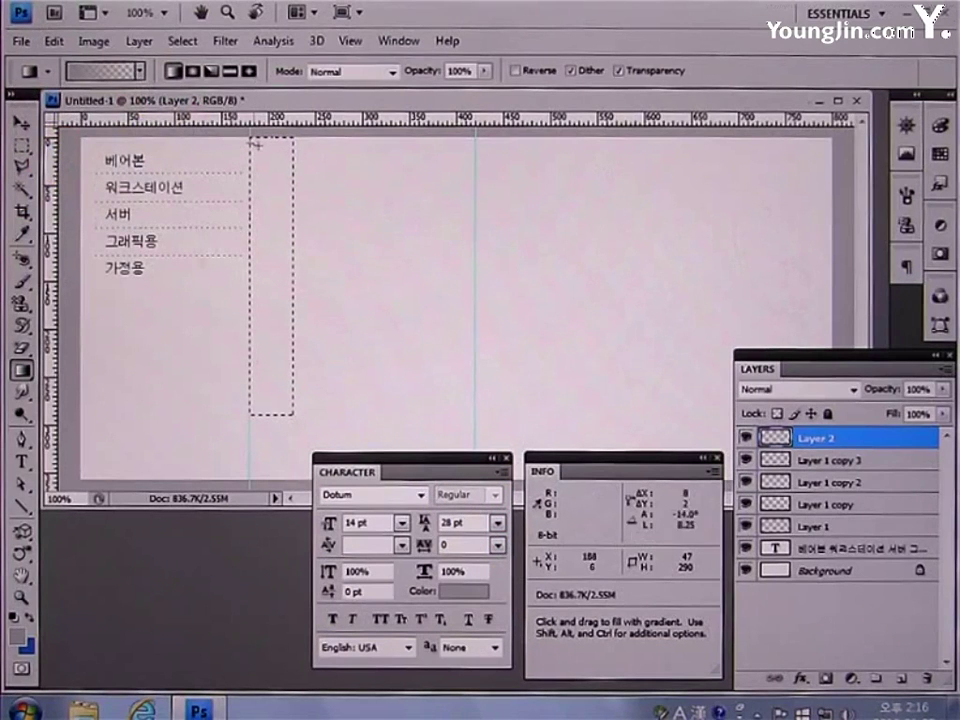
{"action": "left_click_drag", "start_coordinate": [250, 141], "coordinate": [270, 149]}
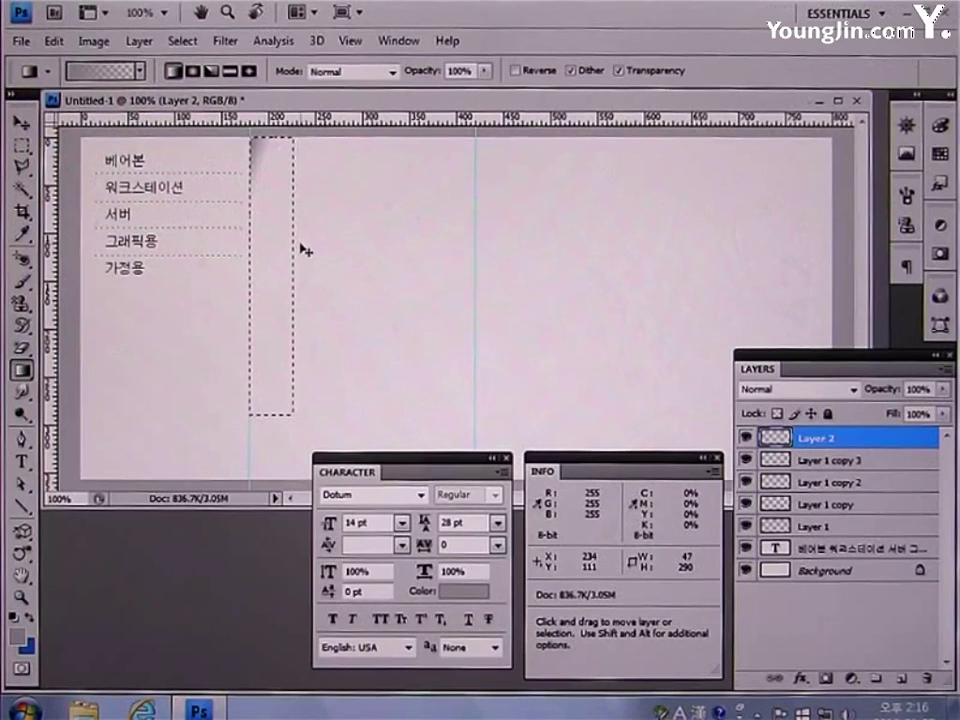
{"action": "key", "text": "ctrl+d"}
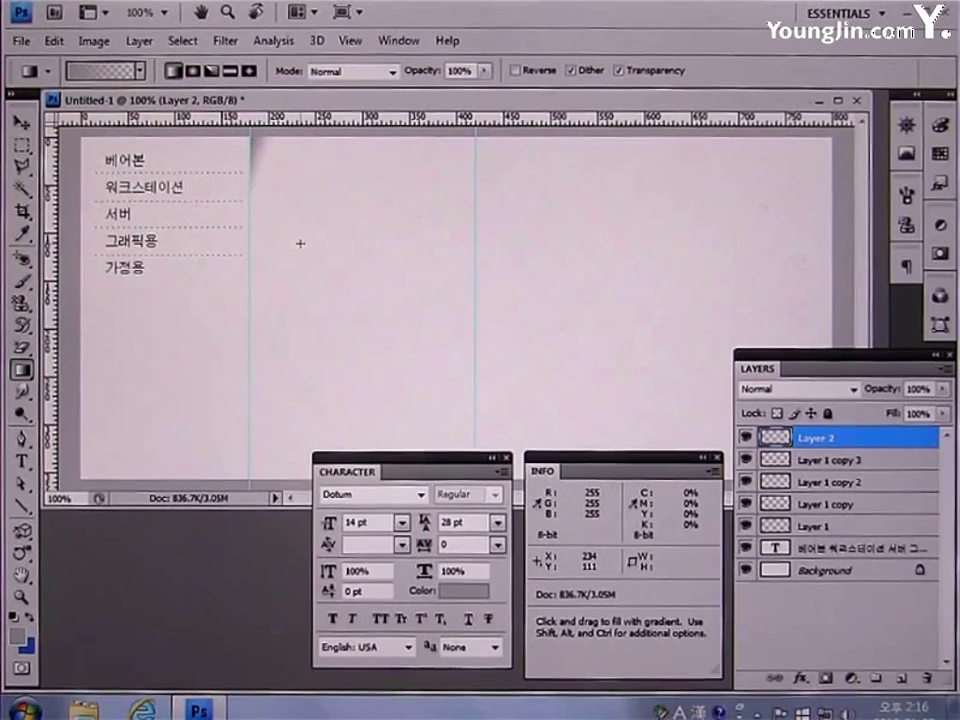
- Open image1 from the source folder and convert it to RGB Color mode
{"action": "left_click", "coordinate": [21, 41]}
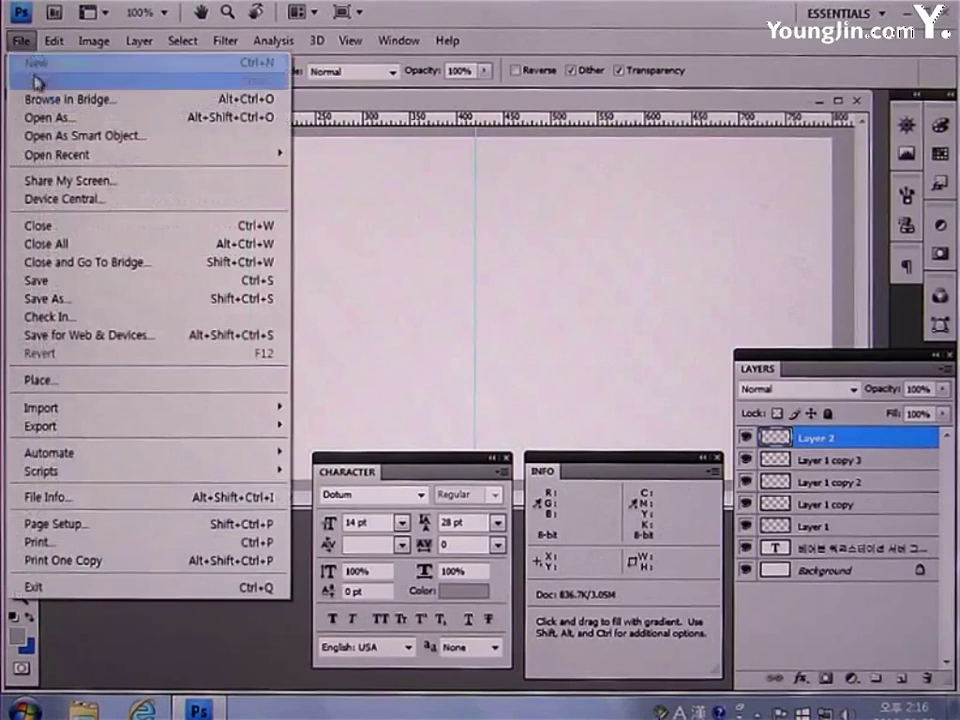
{"action": "left_click", "coordinate": [35, 80]}
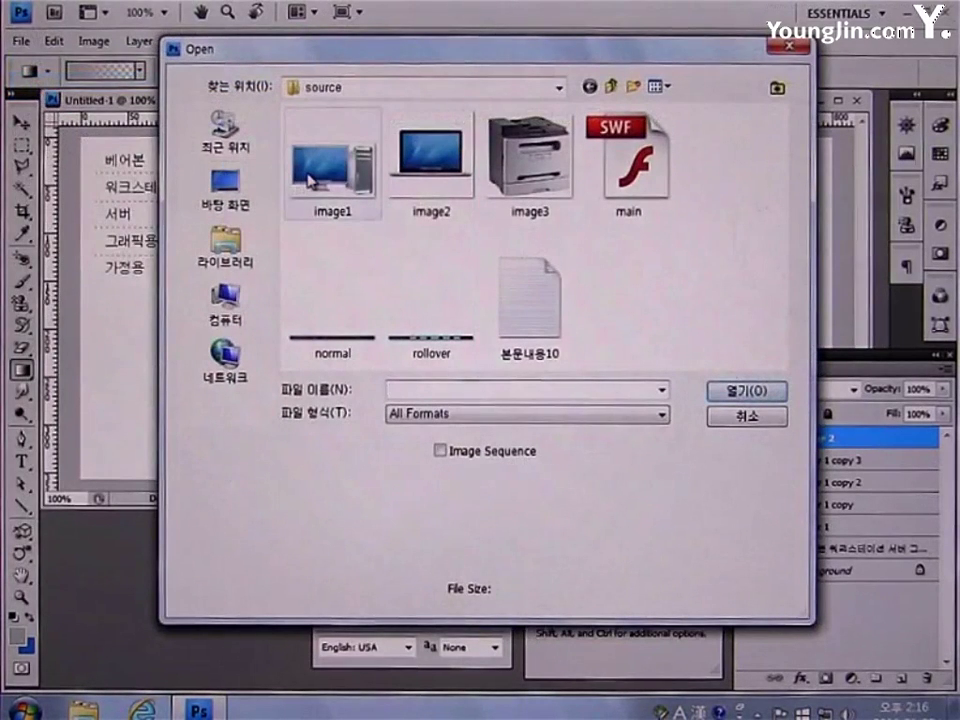
{"action": "left_click", "coordinate": [310, 181]}
{"action": "left_click", "coordinate": [729, 391]}
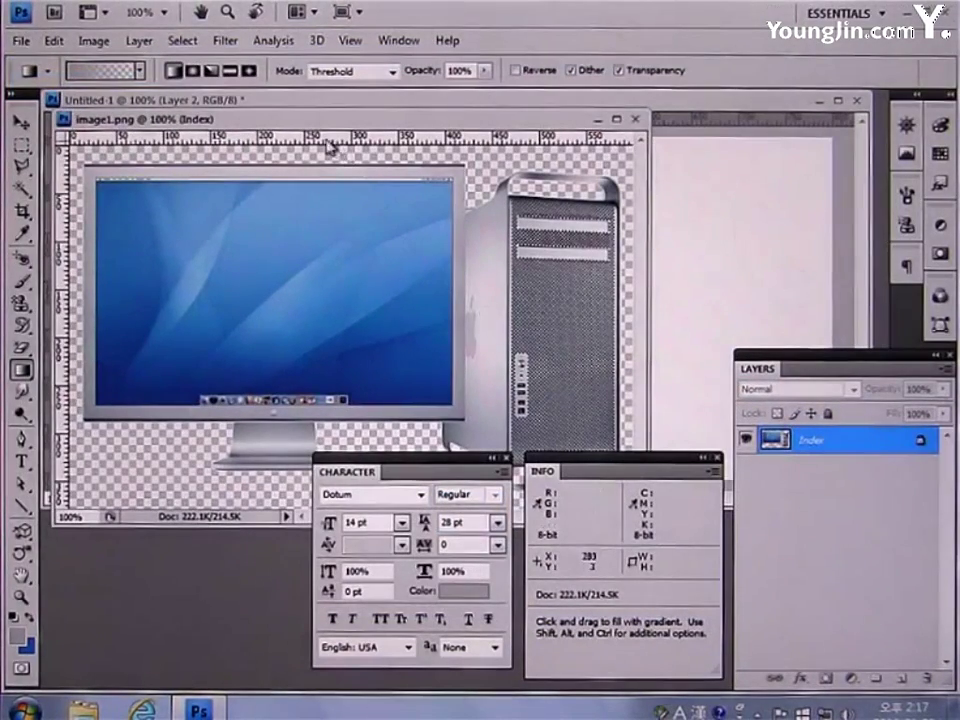
{"action": "left_click_drag", "start_coordinate": [322, 130], "coordinate": [345, 178]}
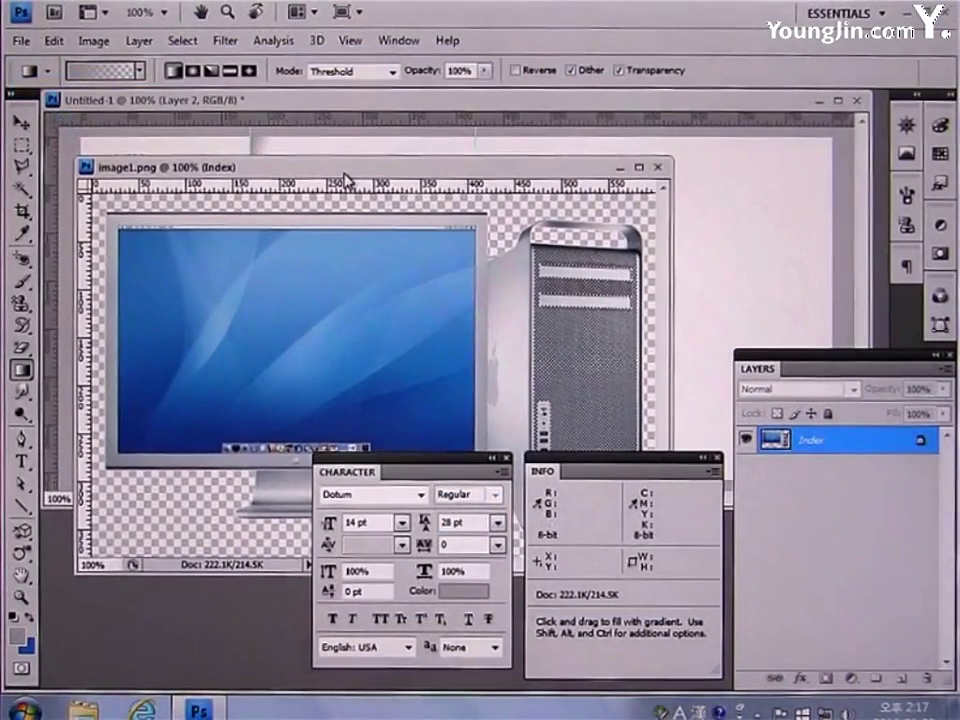
{"action": "left_click", "coordinate": [97, 50]}
{"action": "mouse_move", "coordinate": [96, 64]}
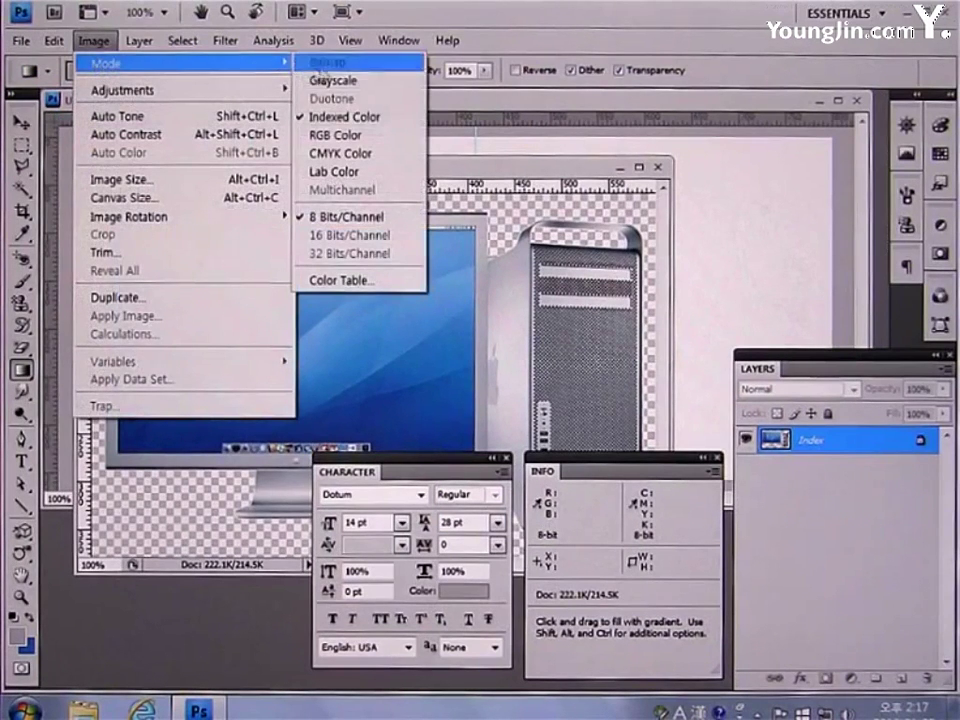
{"action": "left_click", "coordinate": [362, 135]}
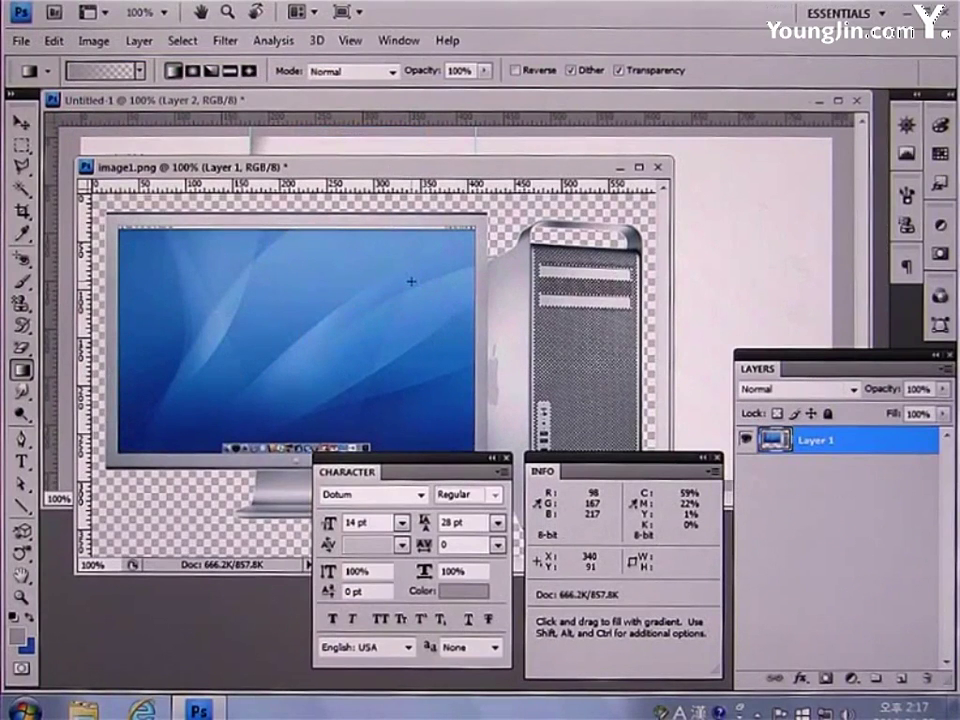
- Copy the computer picture from image1.png into the submenu document and close image1.png without saving
{"action": "left_click", "coordinate": [20, 122]}
{"action": "left_click_drag", "start_coordinate": [283, 178], "coordinate": [285, 302]}
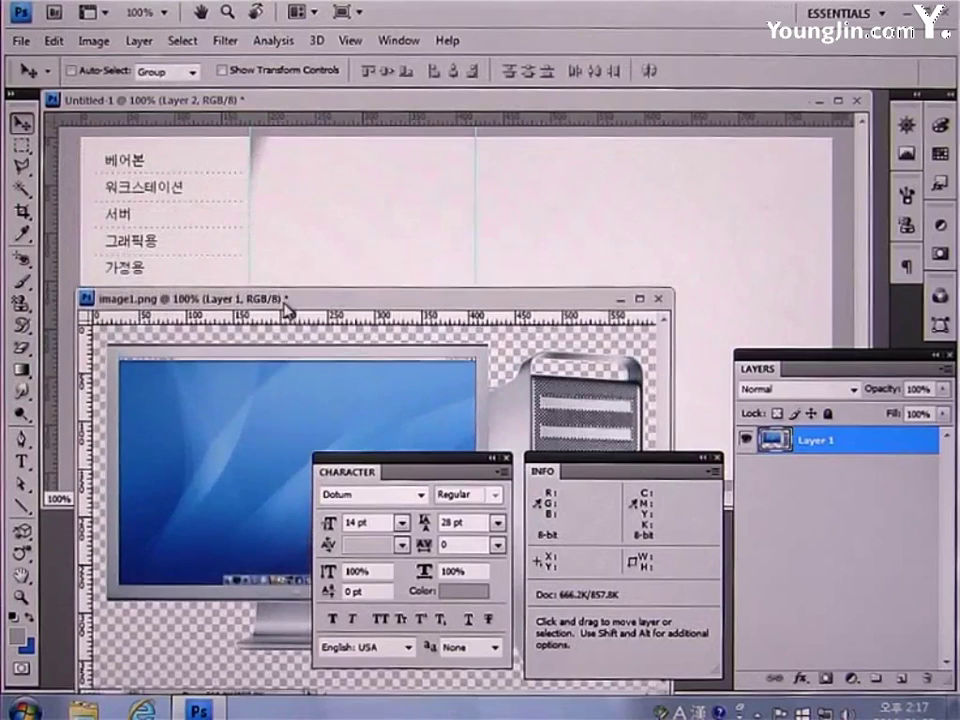
{"action": "left_click_drag", "start_coordinate": [317, 411], "coordinate": [330, 257]}
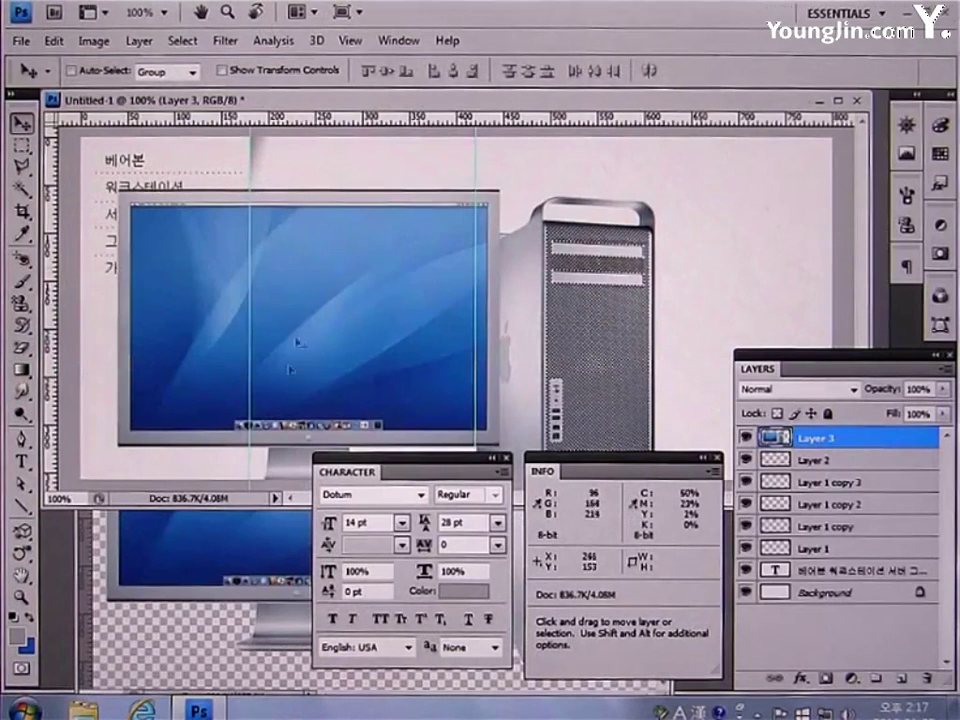
{"action": "left_click", "coordinate": [246, 568]}
{"action": "left_click", "coordinate": [658, 301]}
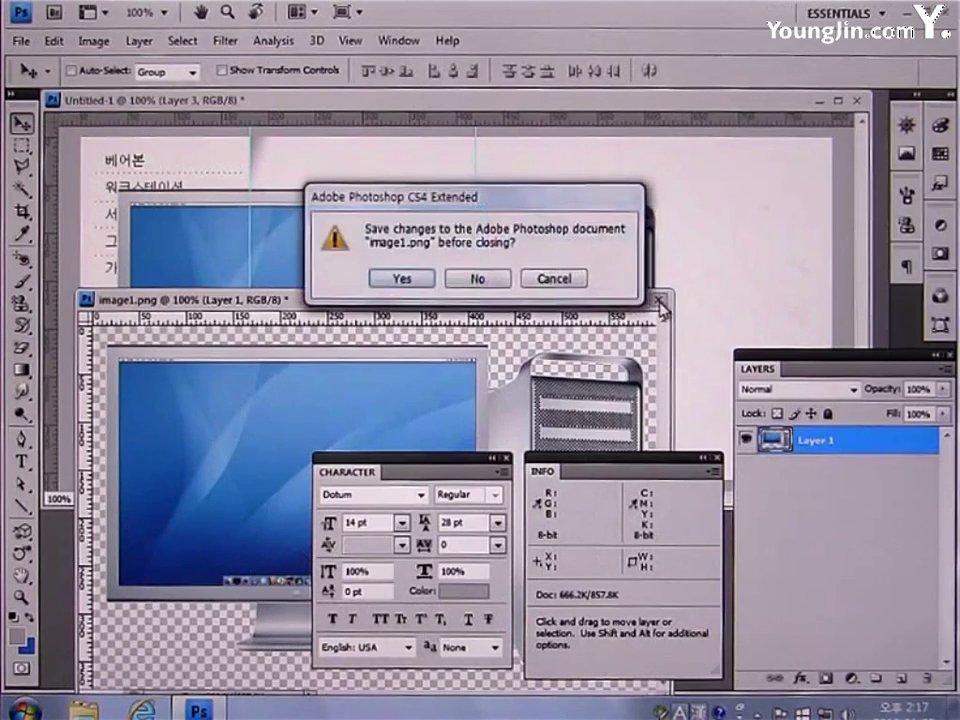
{"action": "left_click", "coordinate": [478, 278]}
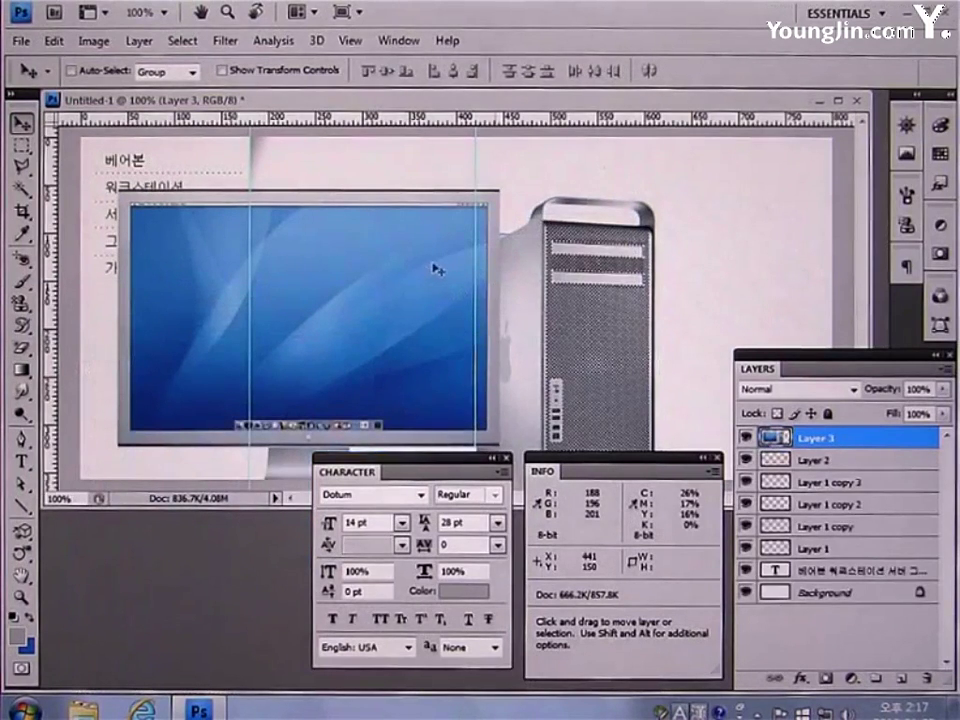
- Scale the computer picture proportionally to about 33% and place it between the two vertical guides
{"action": "key", "text": "ctrl+t"}
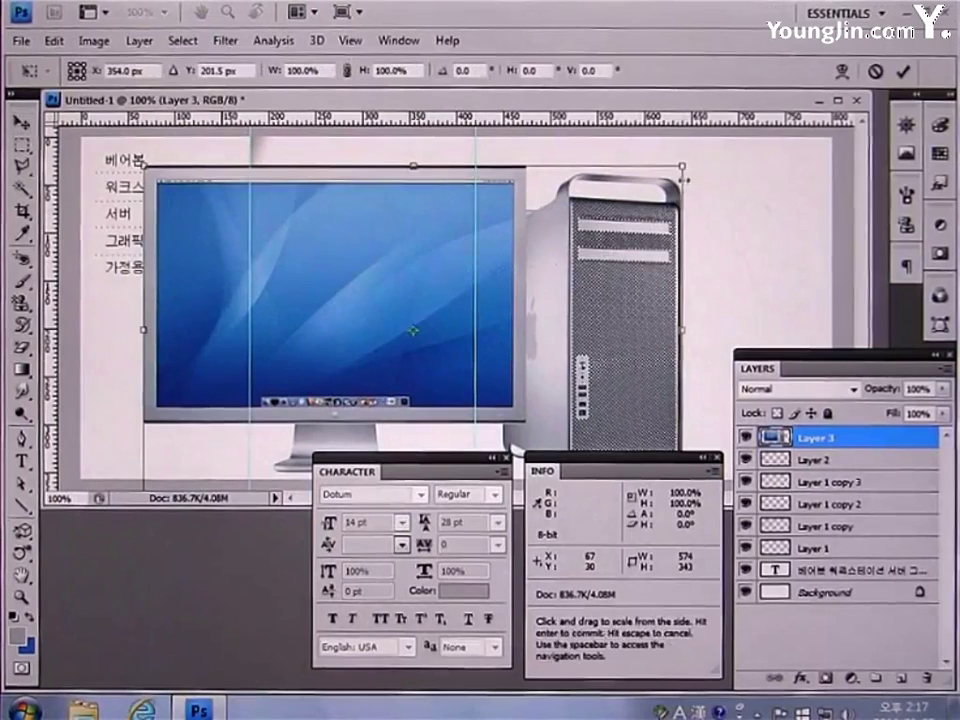
{"action": "left_click_drag", "start_coordinate": [686, 177], "coordinate": [452, 352]}
{"action": "left_click_drag", "start_coordinate": [351, 372], "coordinate": [477, 260]}
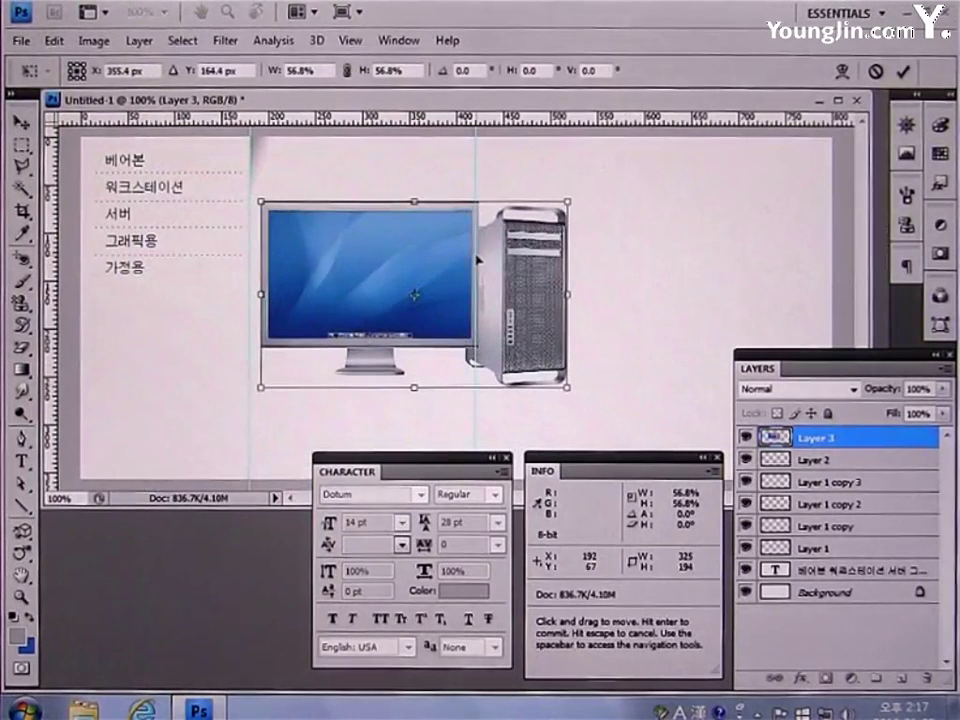
{"action": "left_click_drag", "start_coordinate": [570, 200], "coordinate": [440, 280]}
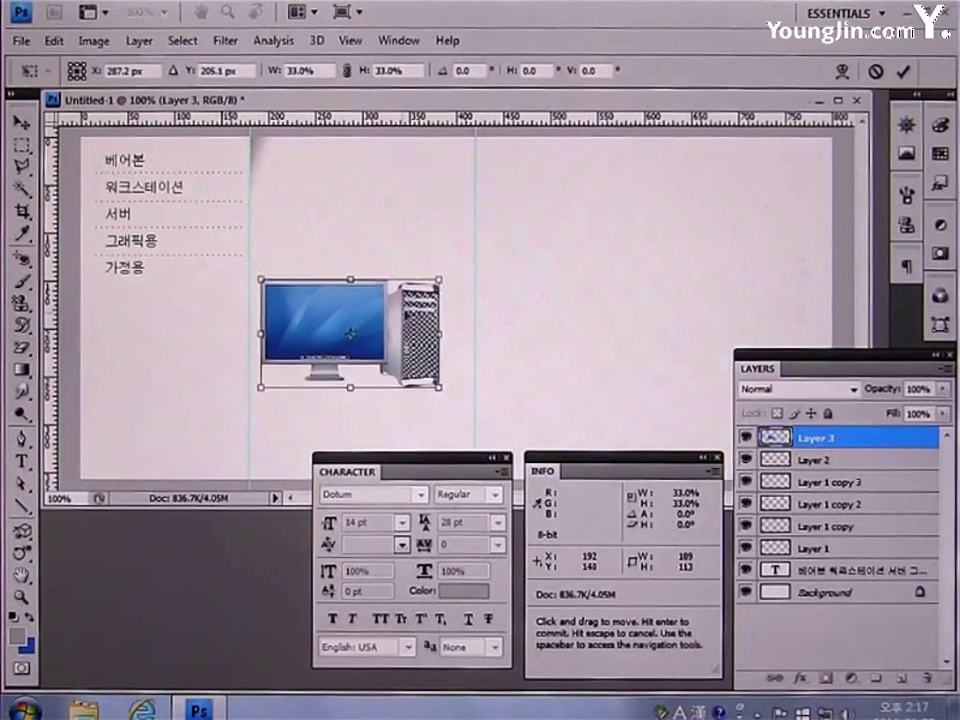
{"action": "left_click_drag", "start_coordinate": [350, 333], "coordinate": [350, 273]}
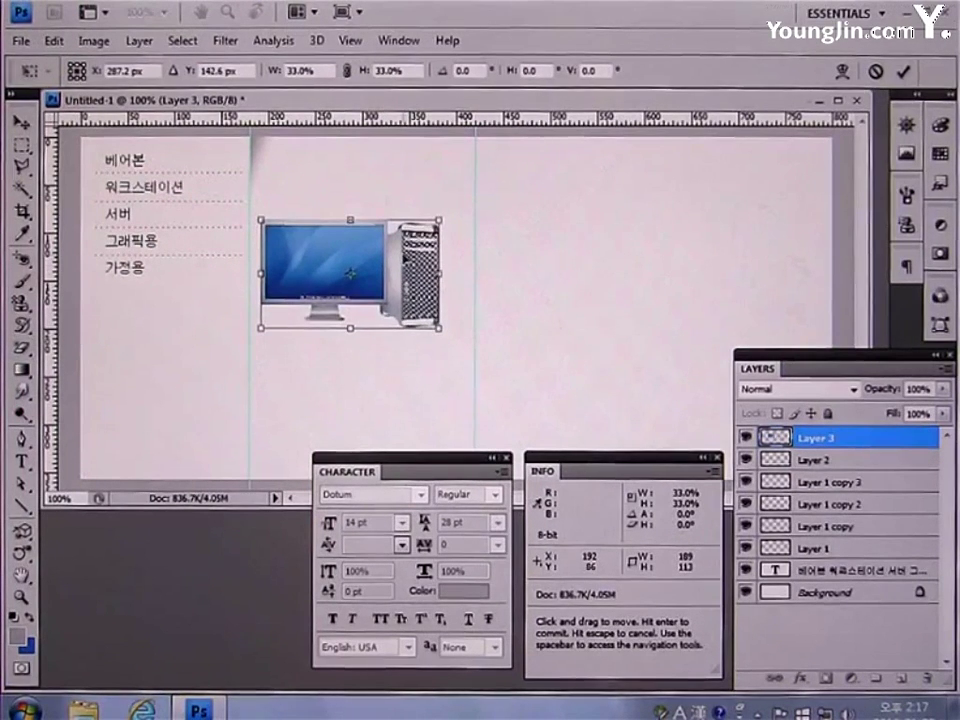
{"action": "left_click_drag", "start_coordinate": [397, 259], "coordinate": [405, 257]}
{"action": "key", "text": "Return"}
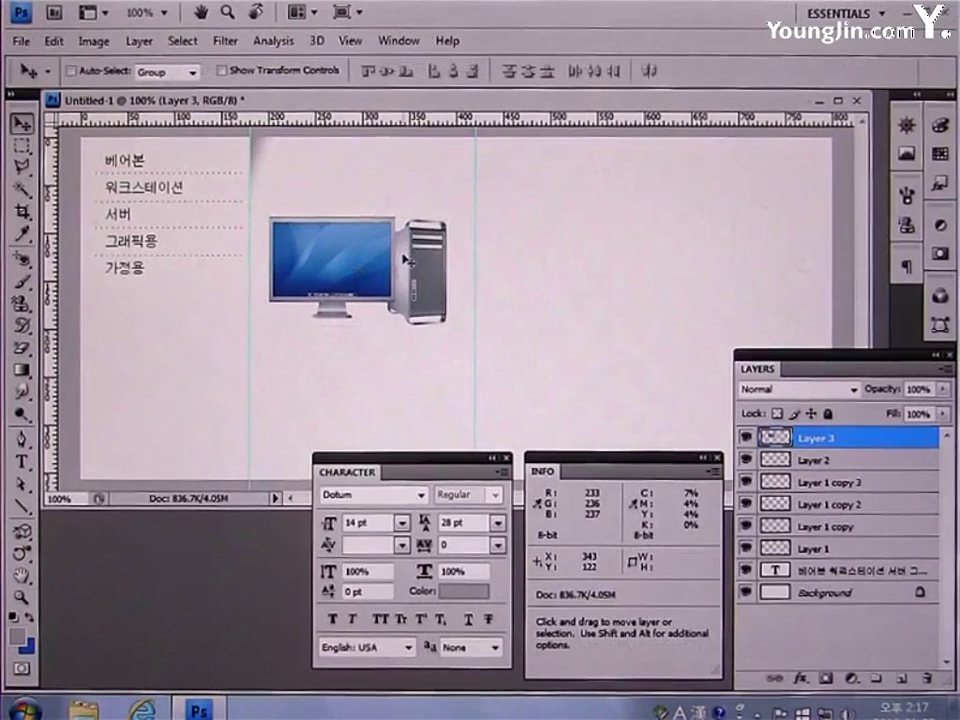
- Add a new empty layer above the computer picture and set the foreground color to white (#FFFFFF)
{"action": "left_click", "coordinate": [900, 679]}
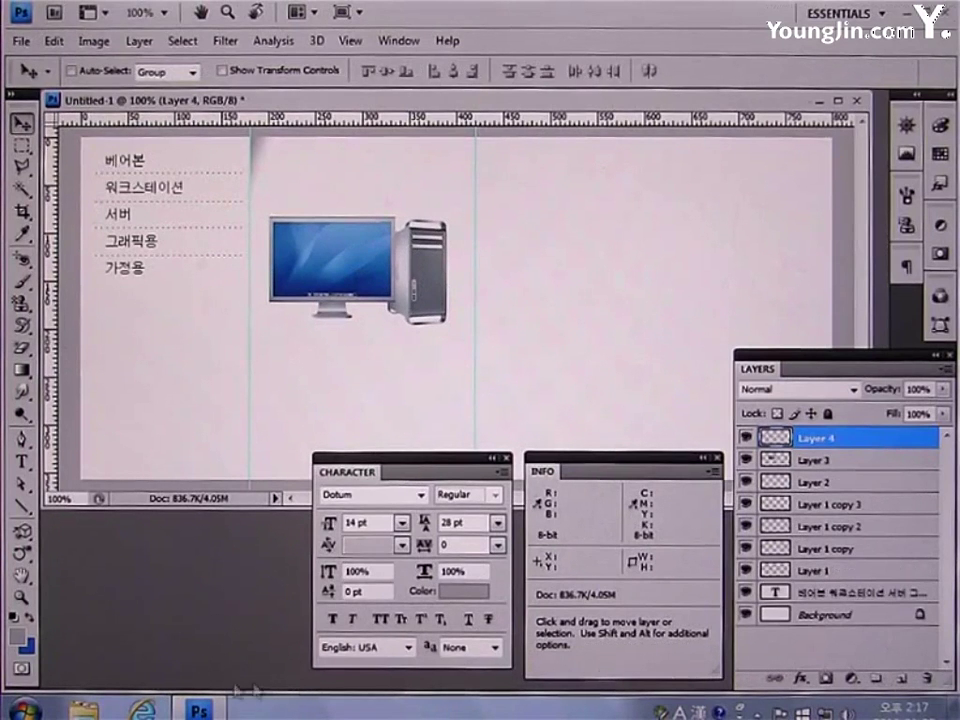
{"action": "left_click", "coordinate": [17, 636]}
{"action": "left_click", "coordinate": [296, 398]}
{"action": "left_click", "coordinate": [242, 333]}
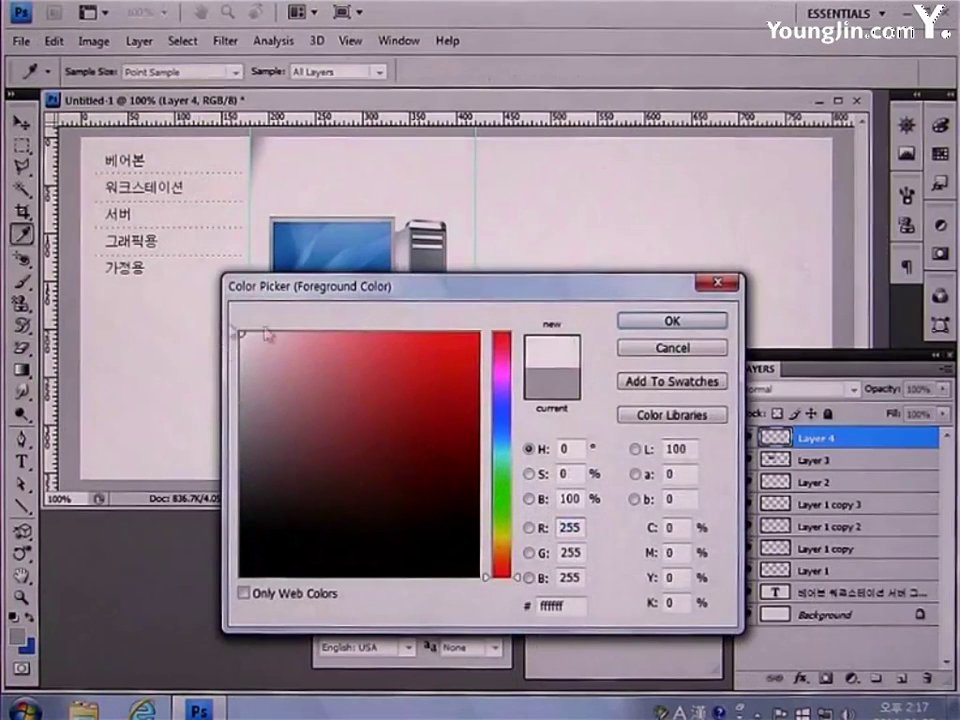
{"action": "left_click", "coordinate": [650, 322]}
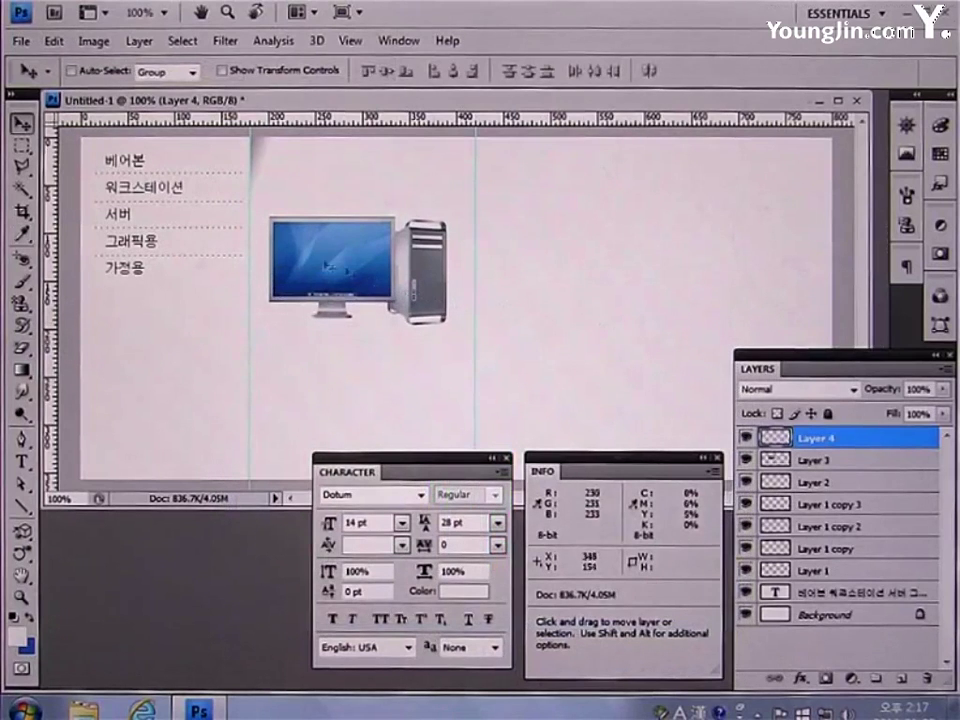
- Make a rectangular selection about 135 × 27 px just above the computer picture and fill it with white
{"action": "left_click", "coordinate": [21, 145]}
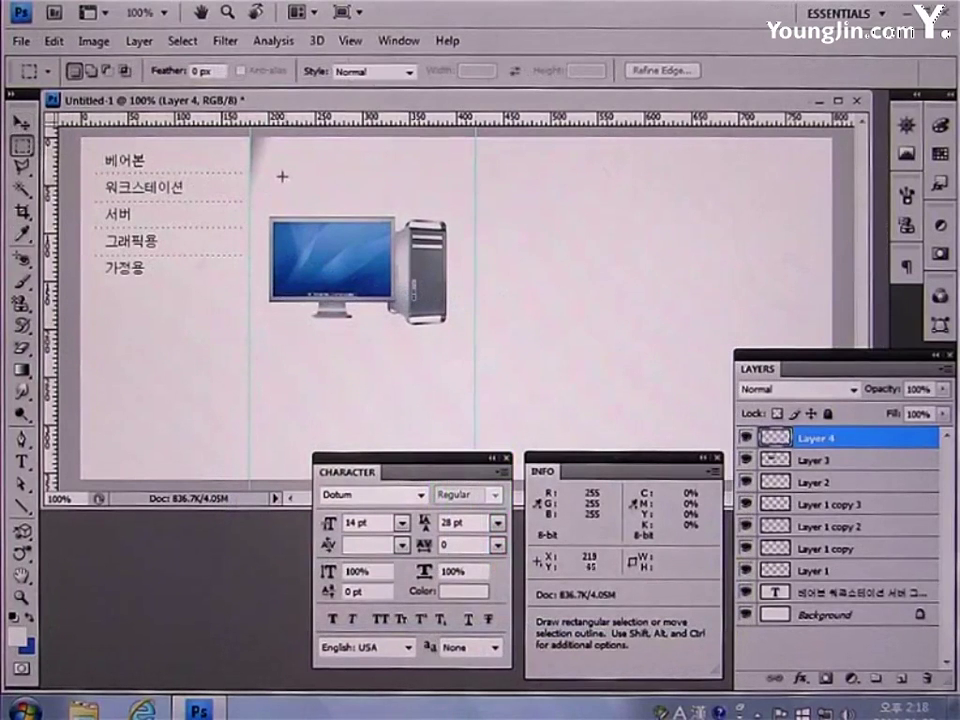
{"action": "left_click_drag", "start_coordinate": [270, 171], "coordinate": [398, 197]}
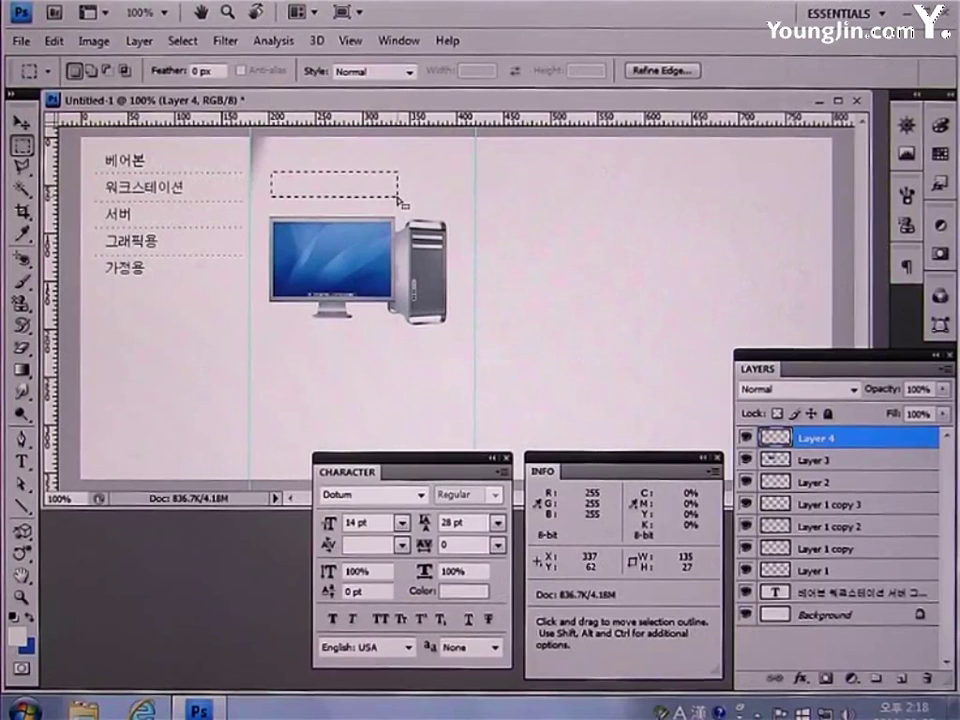
- Add a 1 px outside stroke in #C6C6C6 to the white box's layer and deselect
{"action": "double_click", "coordinate": [870, 442]}
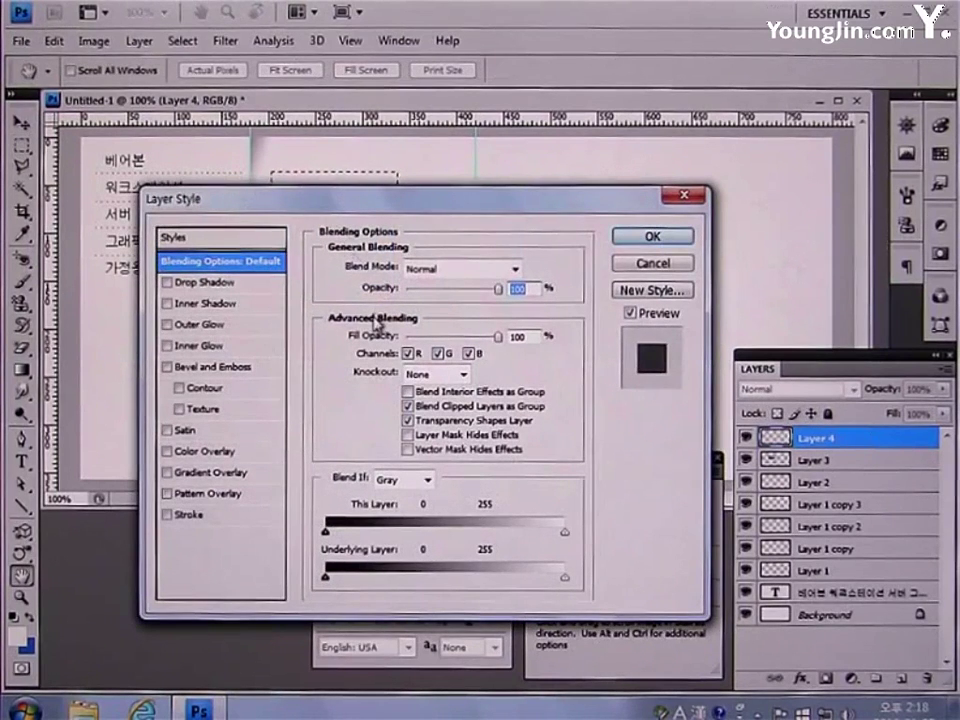
{"action": "left_click", "coordinate": [169, 516]}
{"action": "left_click", "coordinate": [190, 522]}
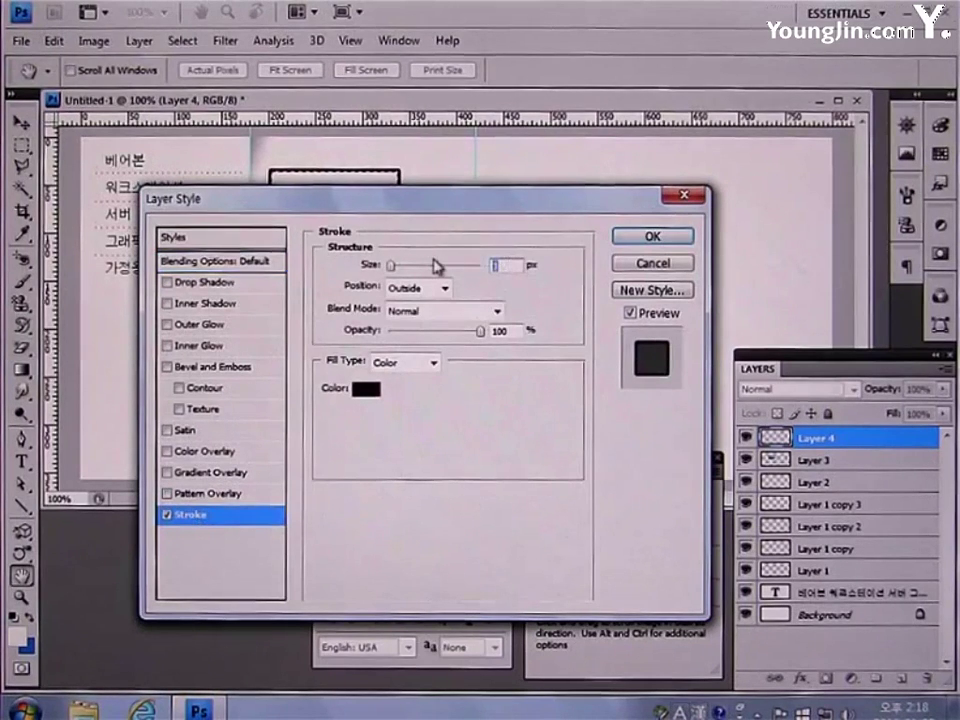
{"action": "type", "text": "1"}
{"action": "left_click", "coordinate": [366, 389]}
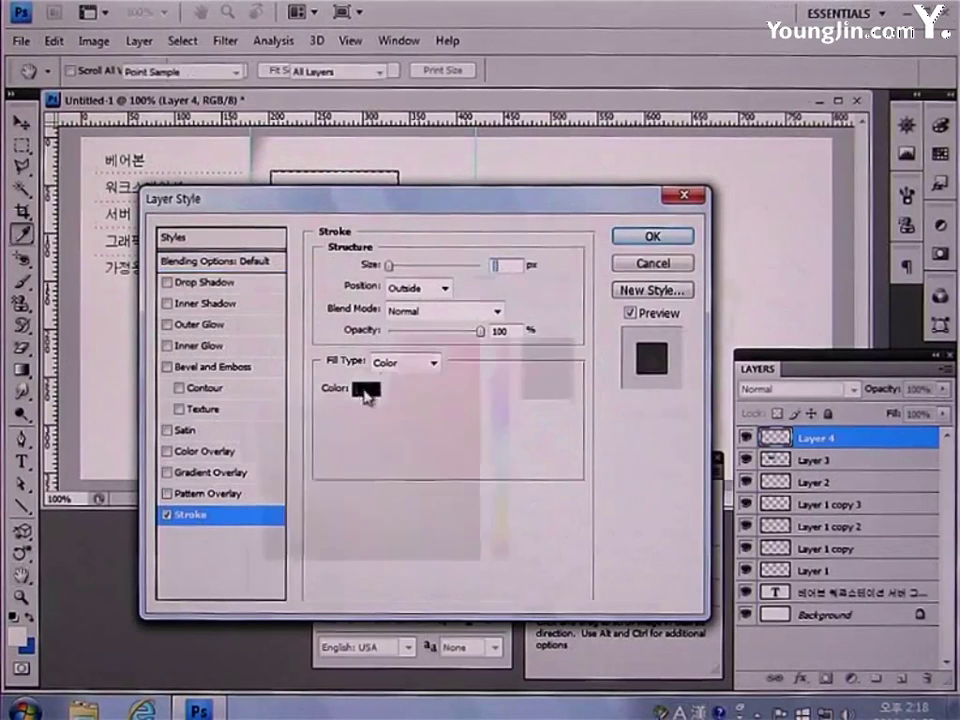
{"action": "left_click", "coordinate": [578, 606]}
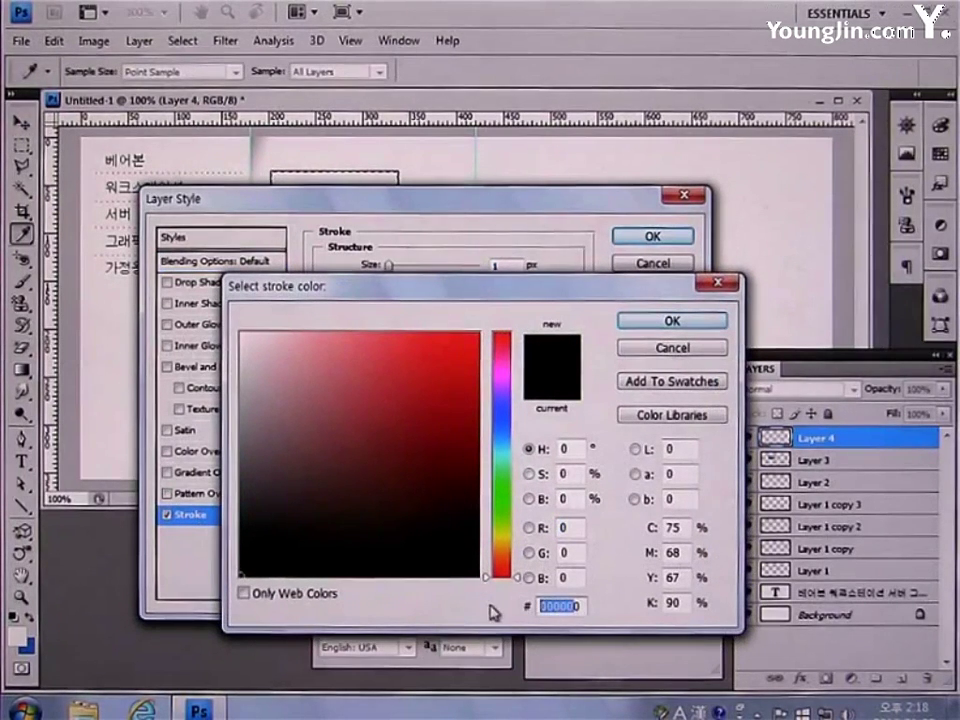
{"action": "type", "text": "C6C6"}
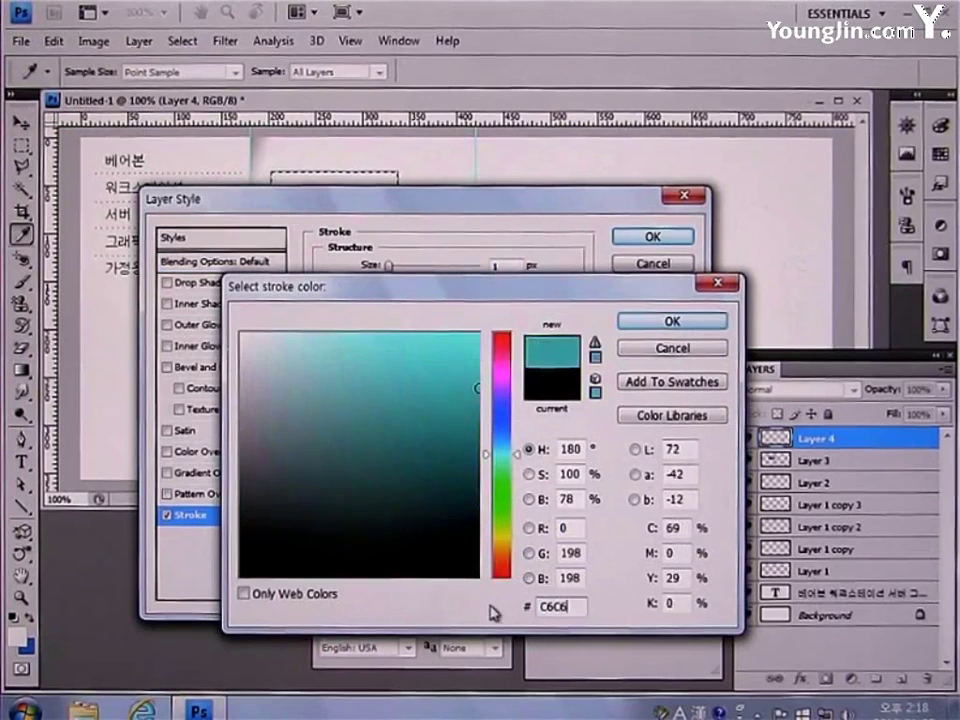
{"action": "type", "text": "C6"}
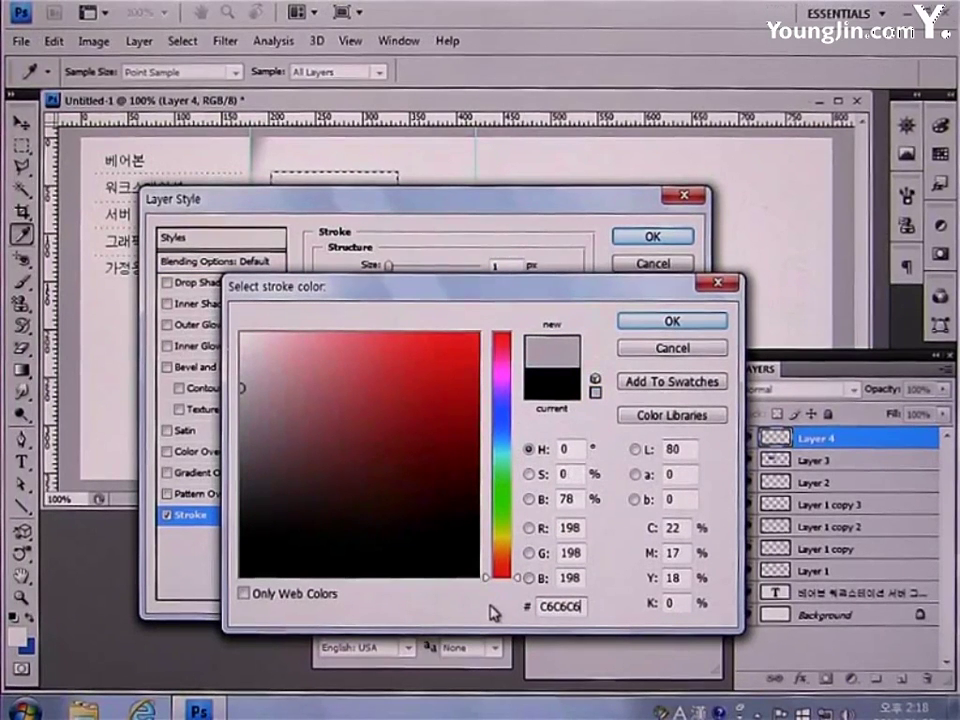
{"action": "left_click", "coordinate": [688, 324]}
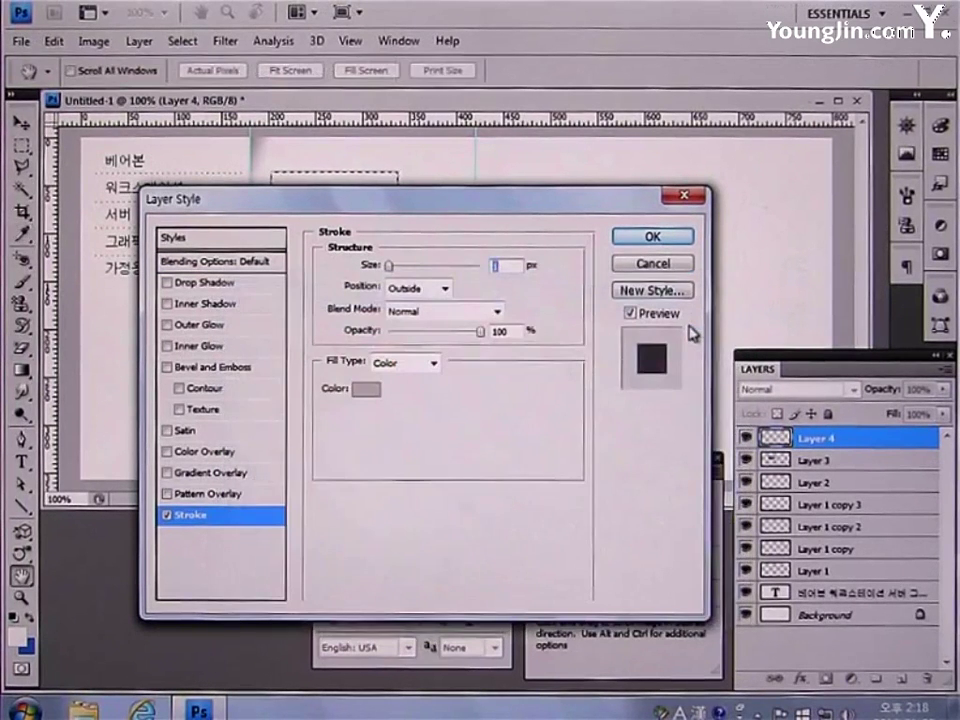
{"action": "left_click", "coordinate": [651, 240]}
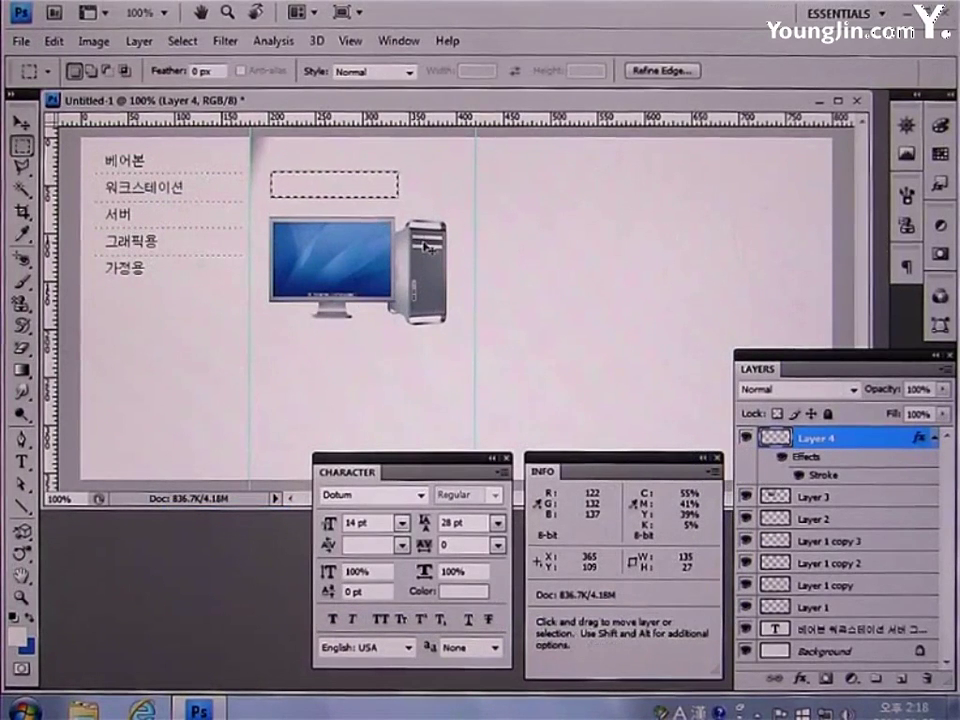
{"action": "key", "text": "ctrl+d"}
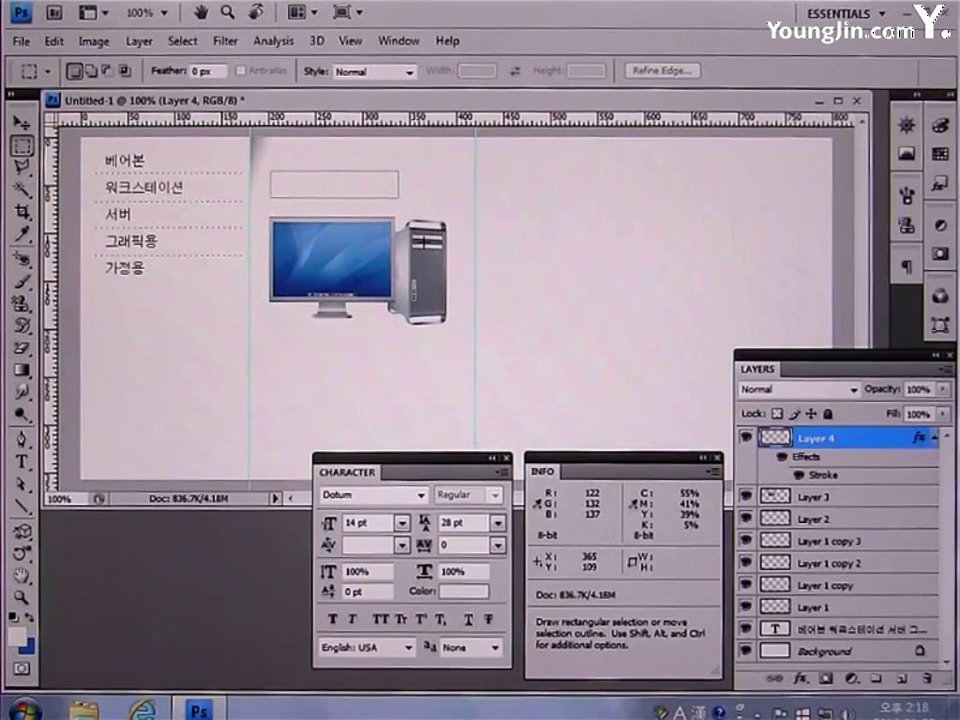
- Add a new layer above the white box's layer and clip it to the box
{"action": "left_click", "coordinate": [901, 680]}
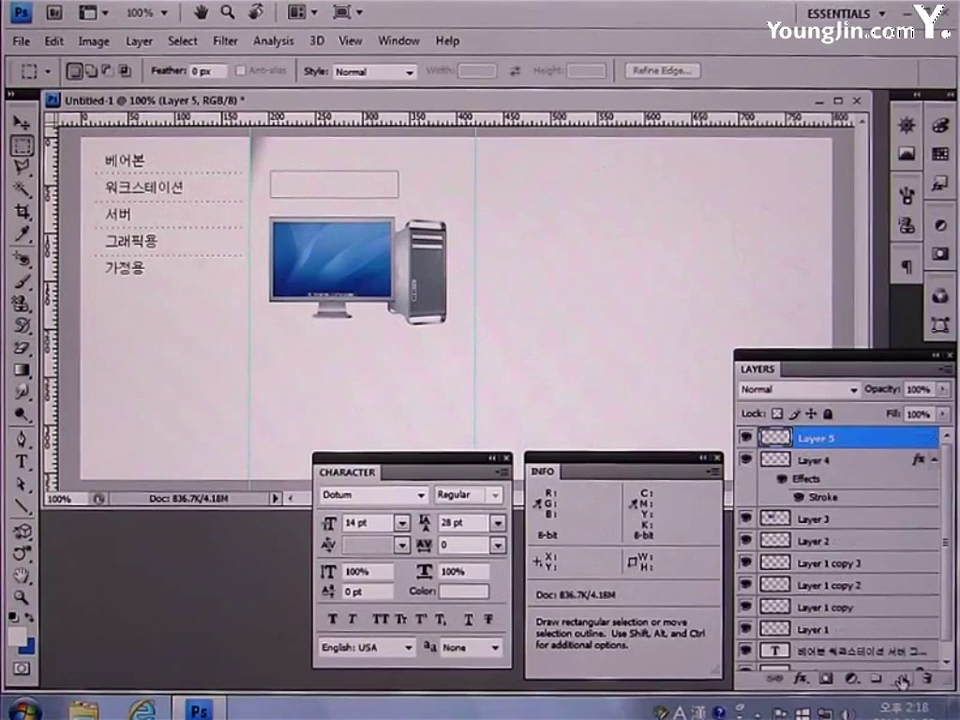
{"action": "key", "text": "alt"}
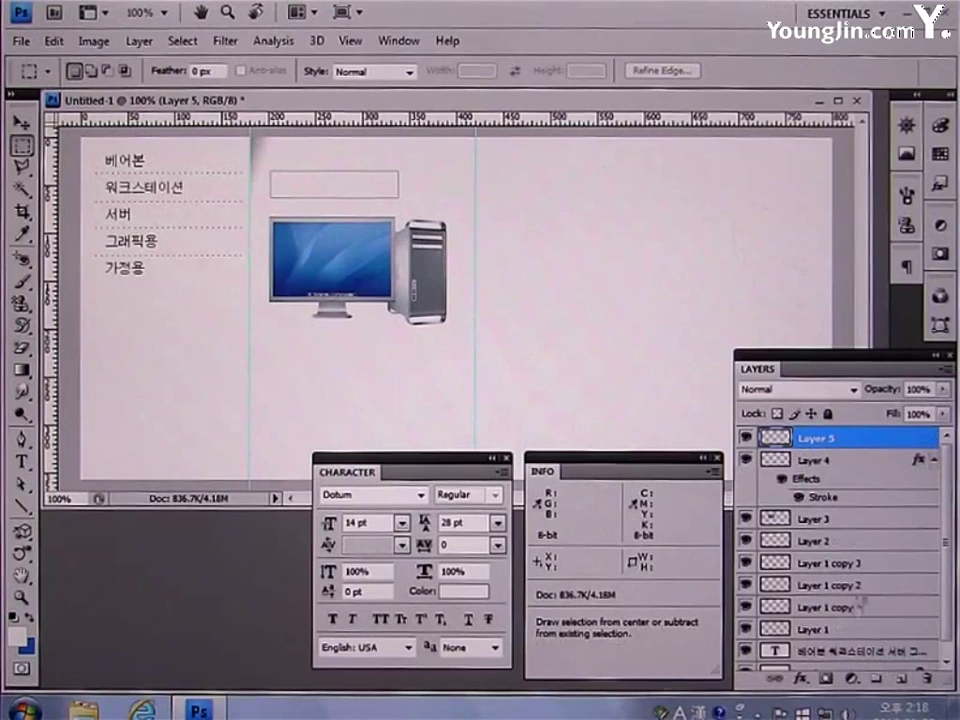
{"action": "left_click", "coordinate": [829, 451], "text": "alt"}
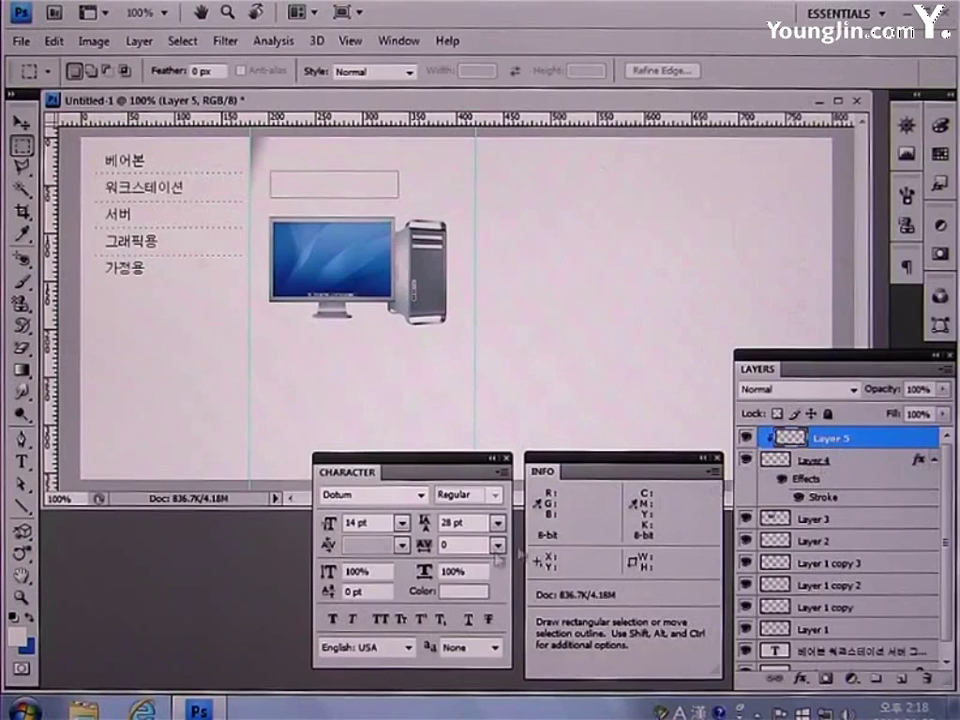
- Set the foreground color to blue #4B7DD6
{"action": "left_click", "coordinate": [18, 636]}
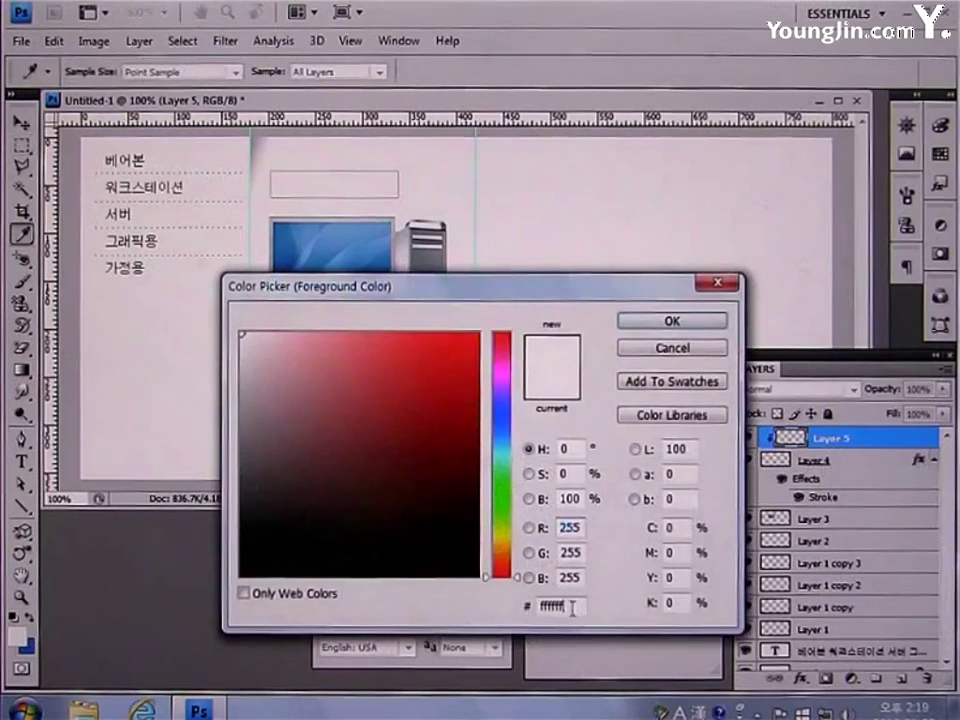
{"action": "left_click", "coordinate": [572, 607]}
{"action": "type", "text": "4B"}
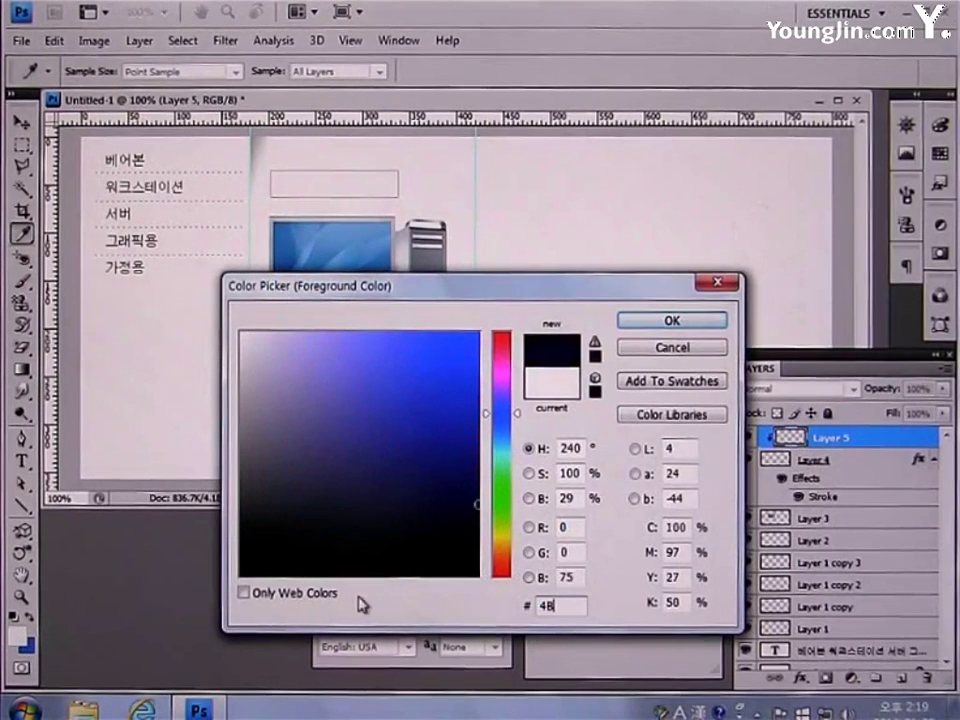
{"action": "type", "text": "7DD6"}
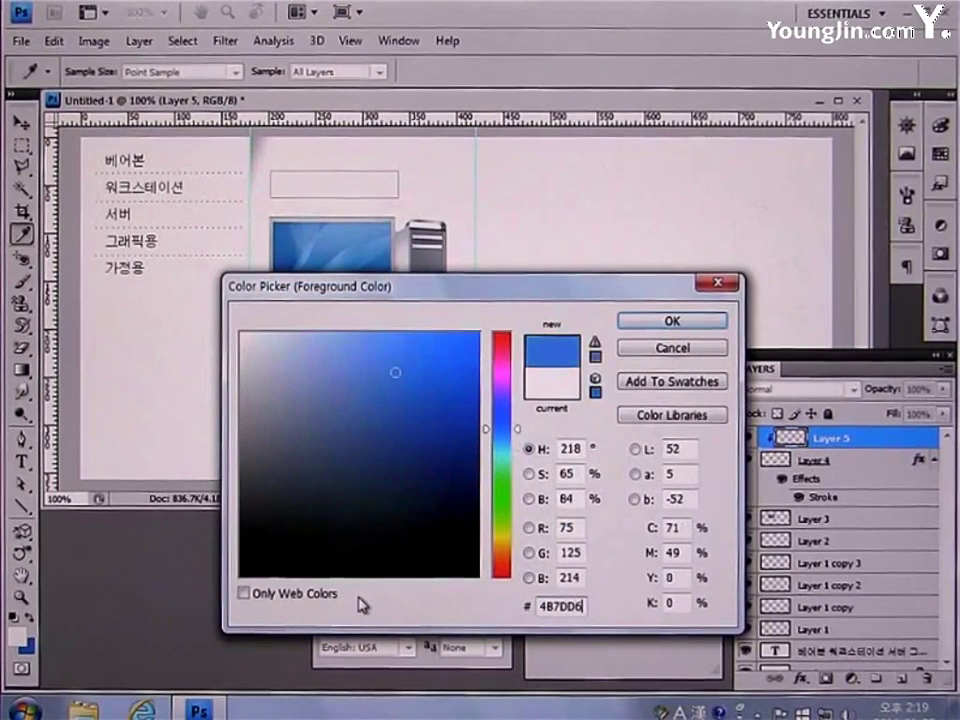
{"action": "left_click", "coordinate": [654, 318]}
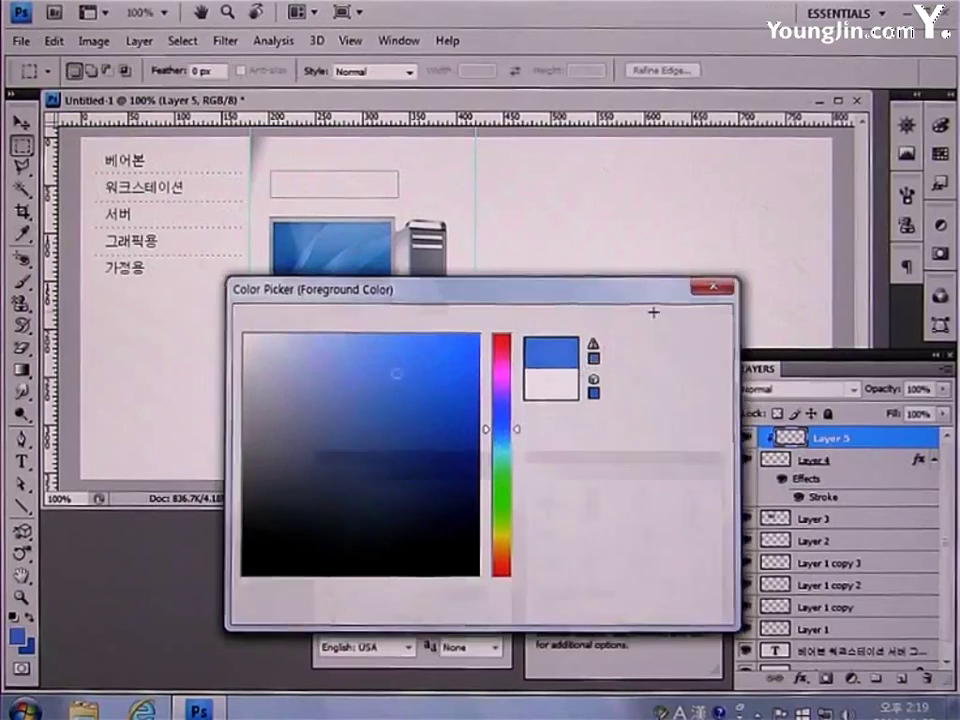
- Select a triangle about 31 × 35 px over the box's upper-left corner, fill it with the blue foreground color and deselect
{"action": "left_click", "coordinate": [27, 172]}
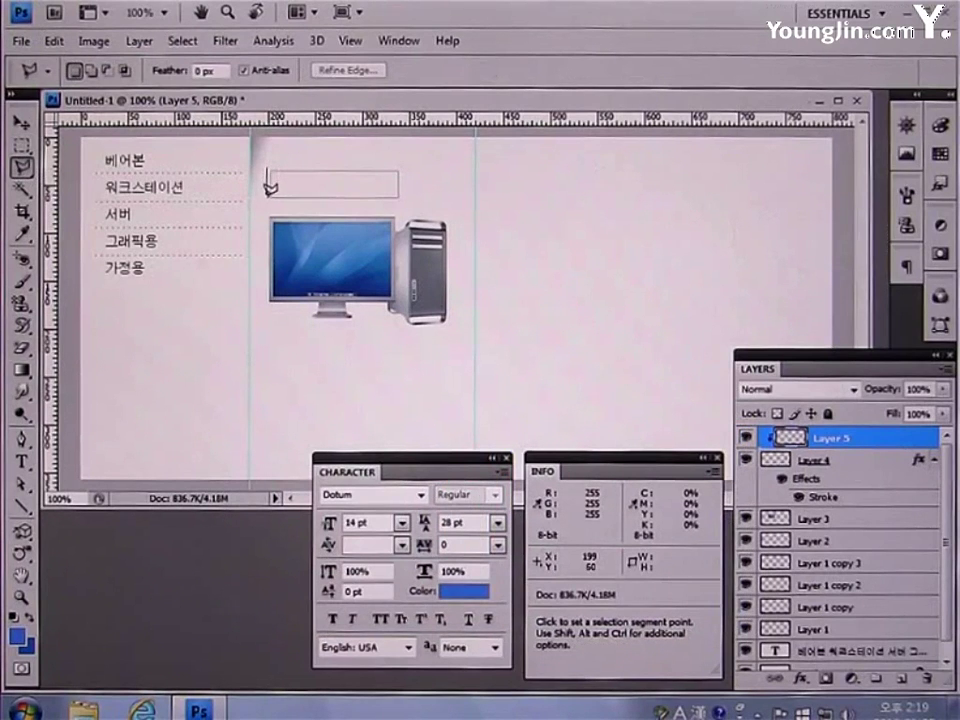
{"action": "left_click", "coordinate": [269, 195]}
{"action": "left_click", "coordinate": [268, 158]}
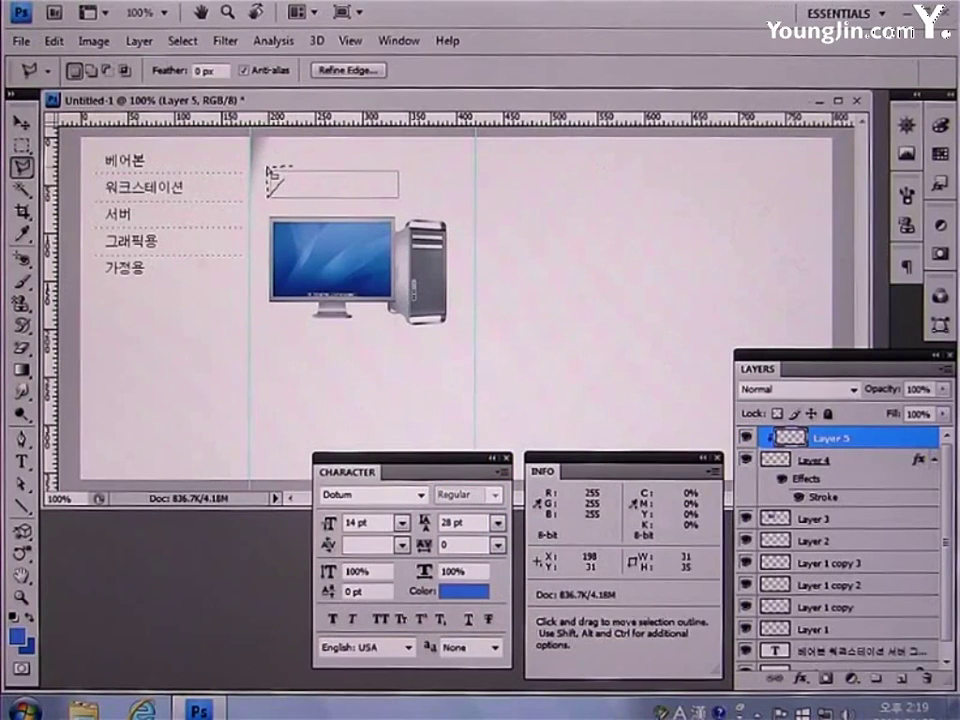
{"action": "key", "text": "alt+BackSpace"}
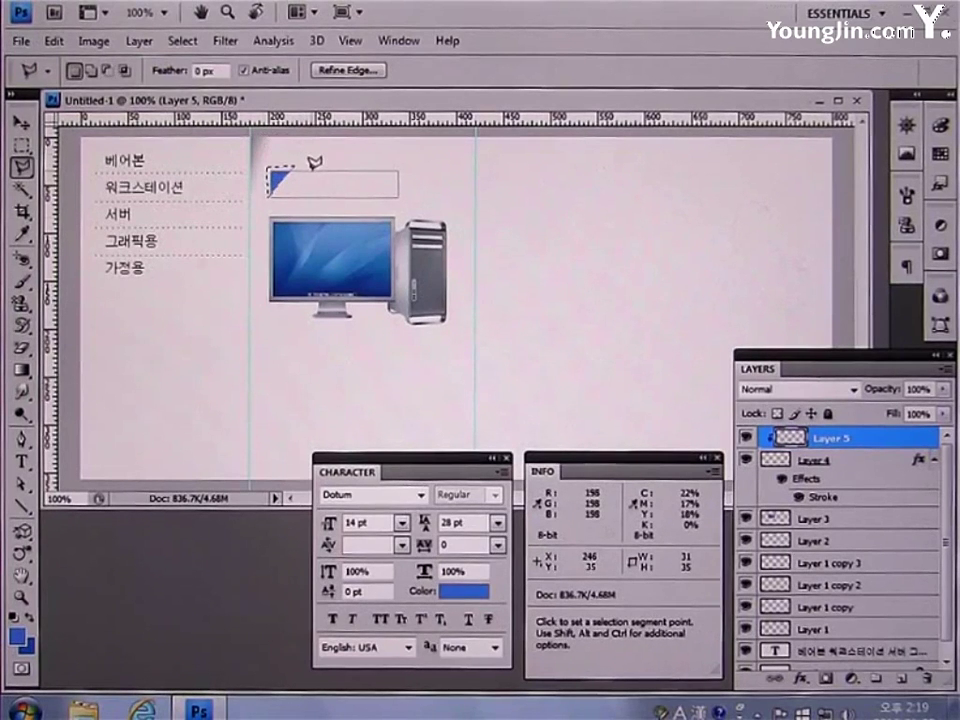
{"action": "key", "text": "ctrl+d"}
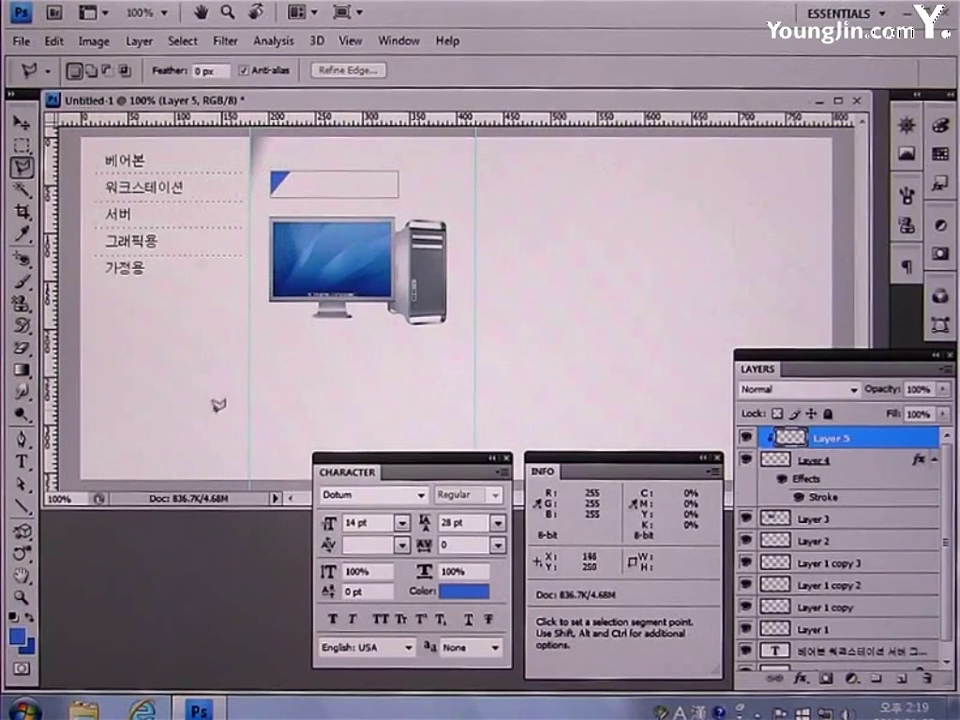
- Draw a small chevron arrow custom shape inside the blue corner triangle of the box
{"action": "left_click", "coordinate": [21, 506]}
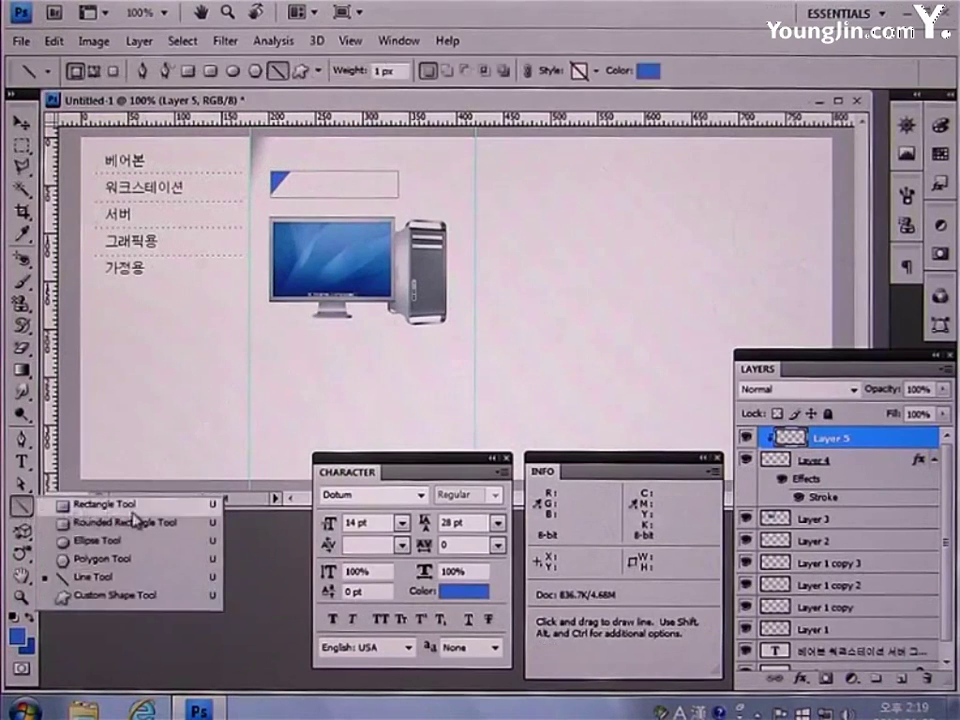
{"action": "left_click", "coordinate": [130, 598]}
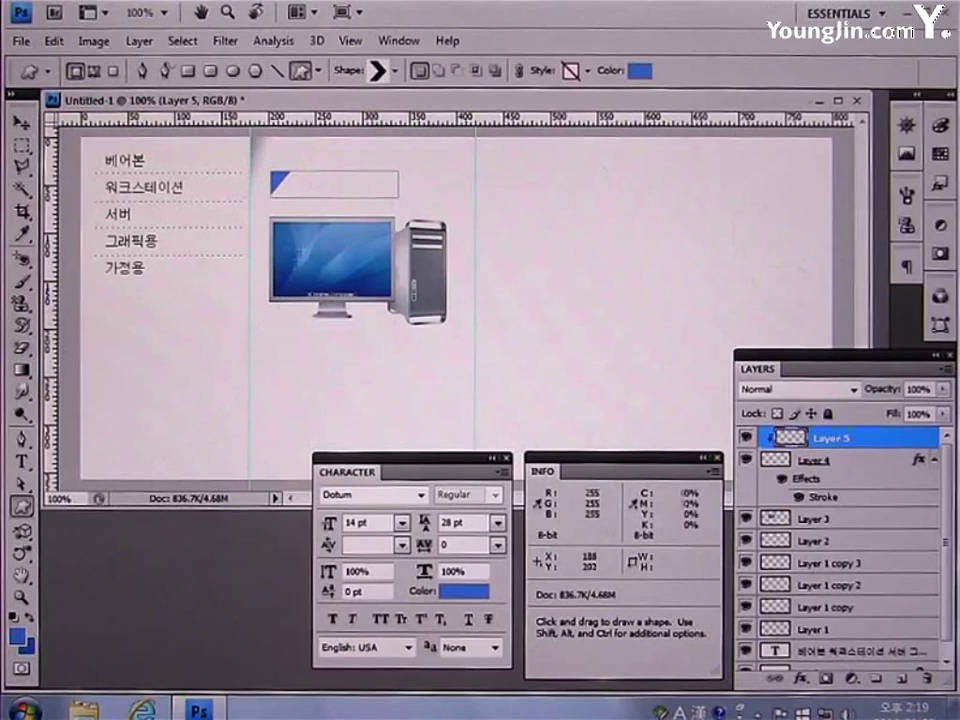
{"action": "left_click", "coordinate": [397, 71]}
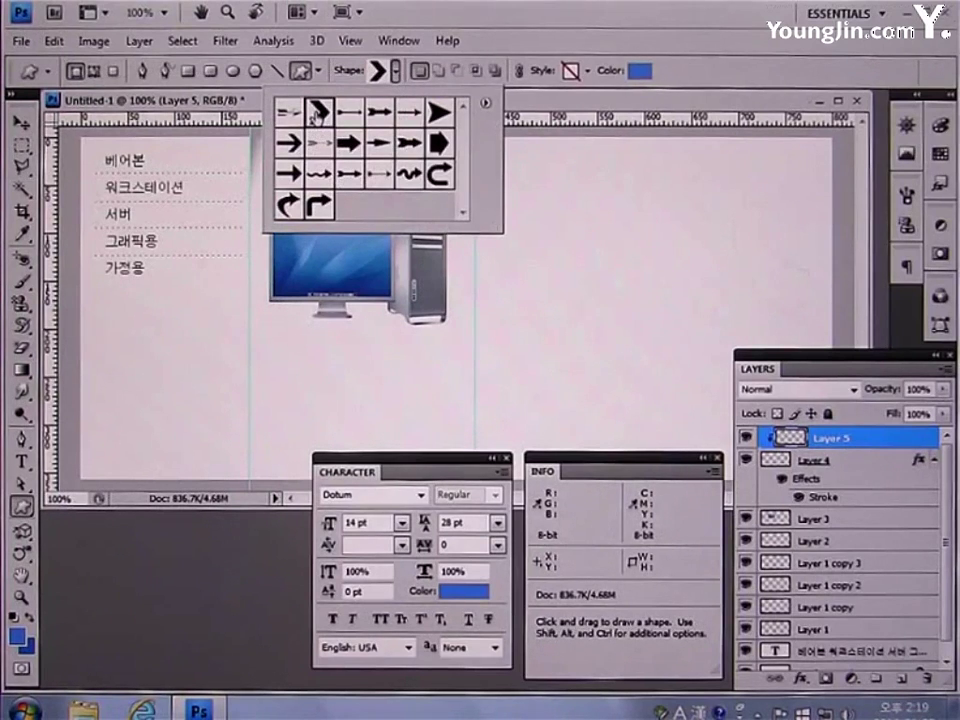
{"action": "left_click", "coordinate": [518, 108]}
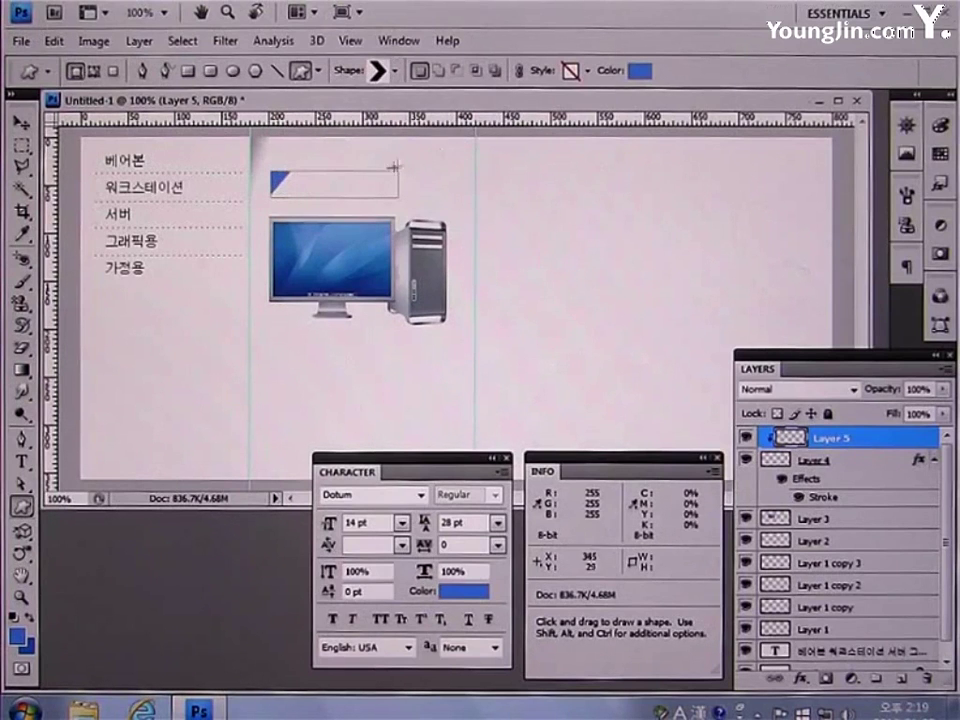
{"action": "left_click_drag", "start_coordinate": [263, 174], "coordinate": [280, 183]}
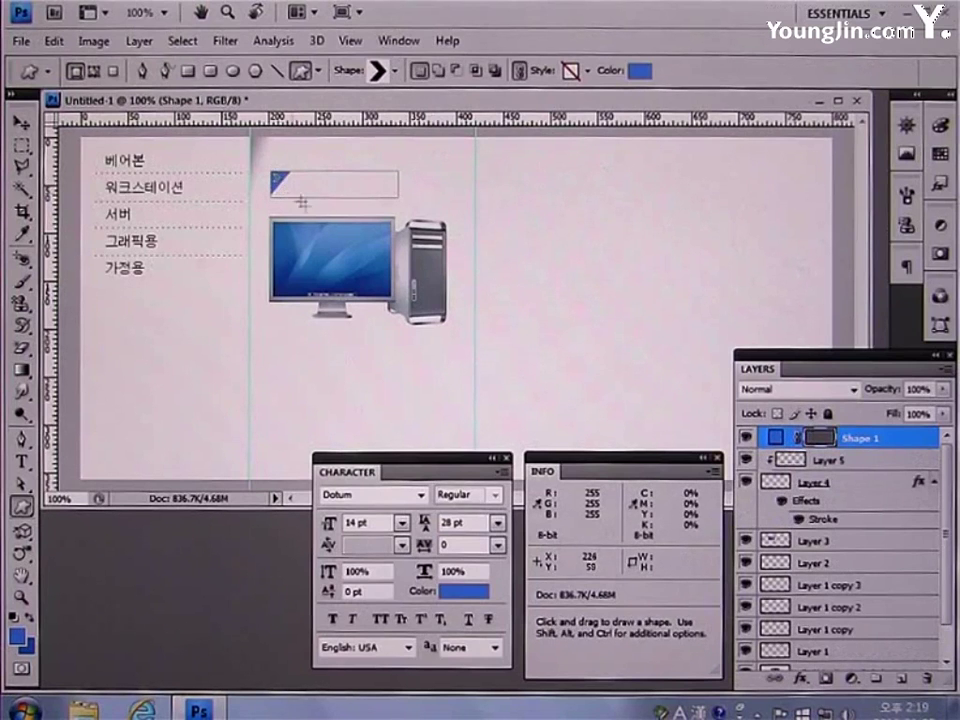
- Recolor the chevron shape white by sampling the canvas background and nudge it into place within the blue triangle
{"action": "double_click", "coordinate": [775, 437]}
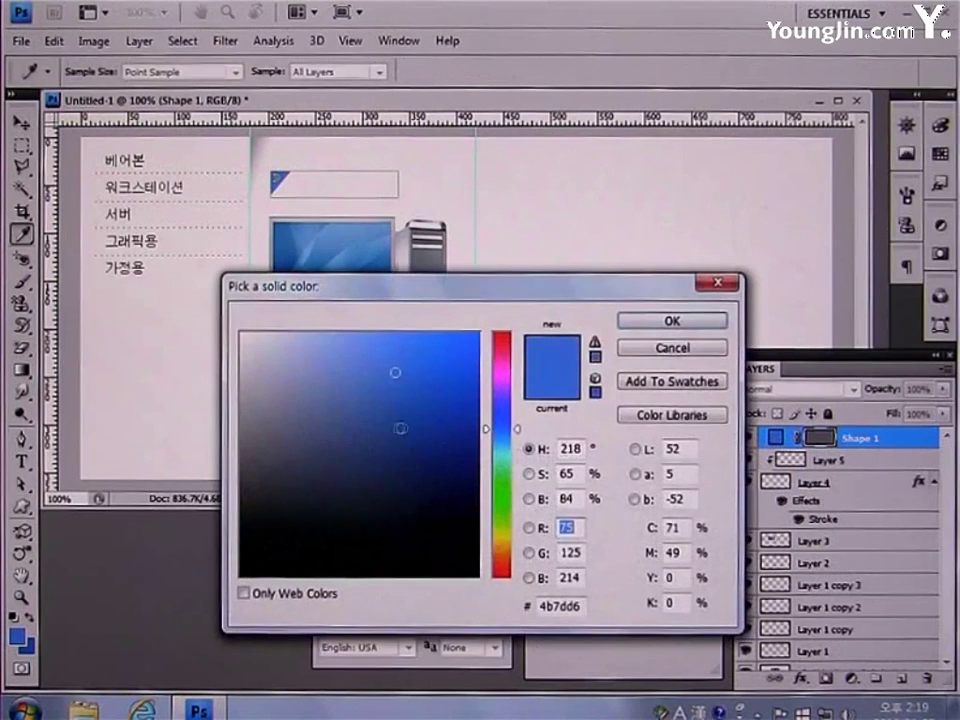
{"action": "left_click", "coordinate": [204, 311]}
{"action": "left_click", "coordinate": [638, 319]}
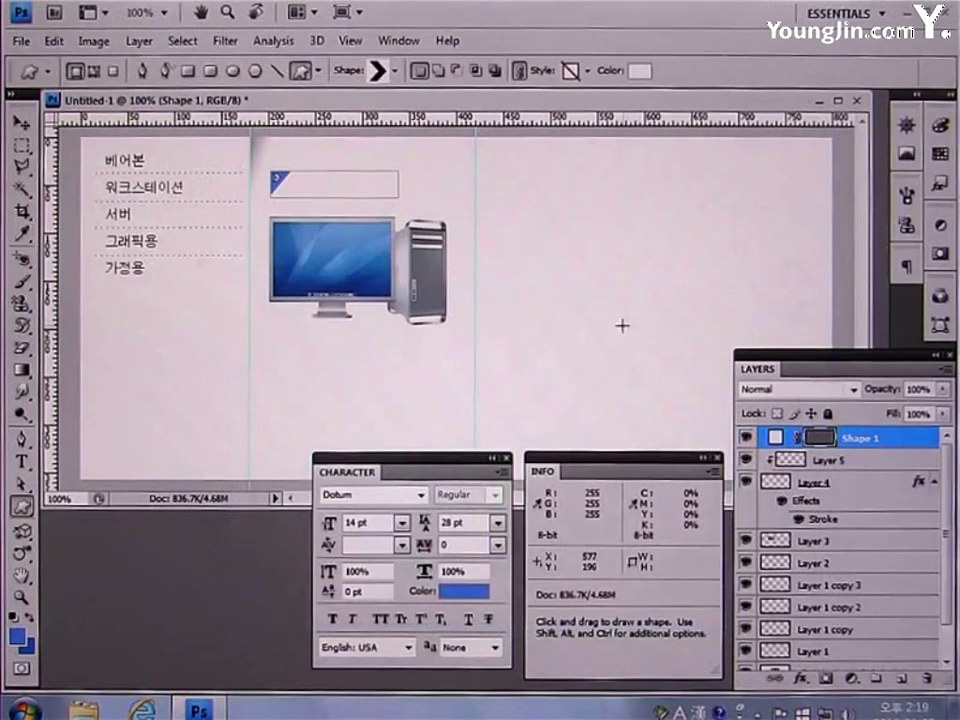
{"action": "left_click", "coordinate": [20, 122]}
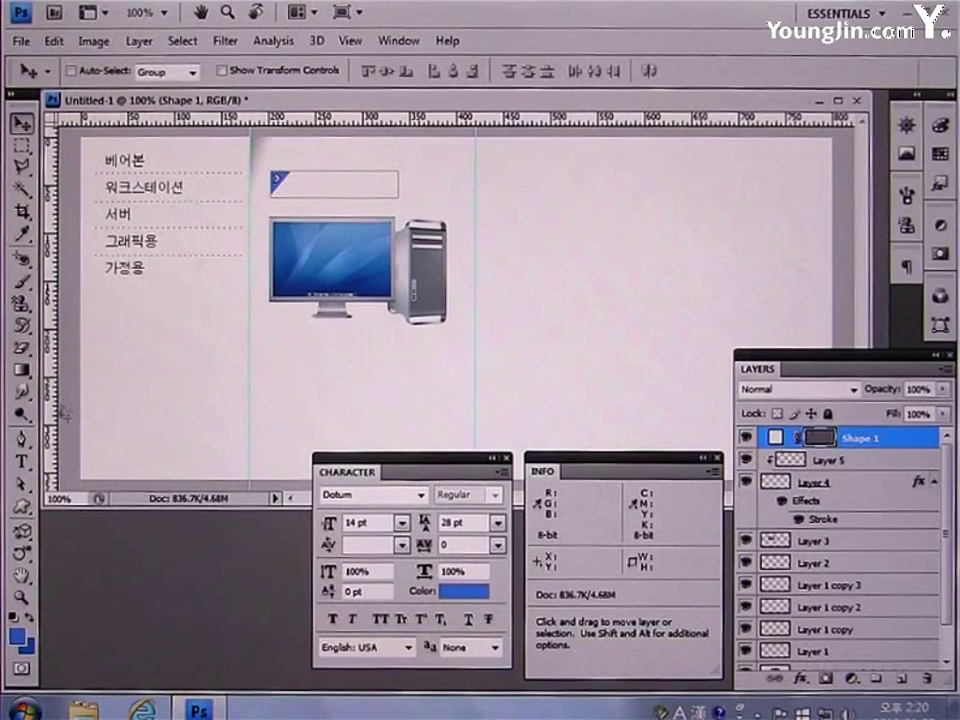
- Set up the type for the box title: Dotum font, 14 pt size, faux bold and tracking of -50
{"action": "left_click", "coordinate": [22, 462]}
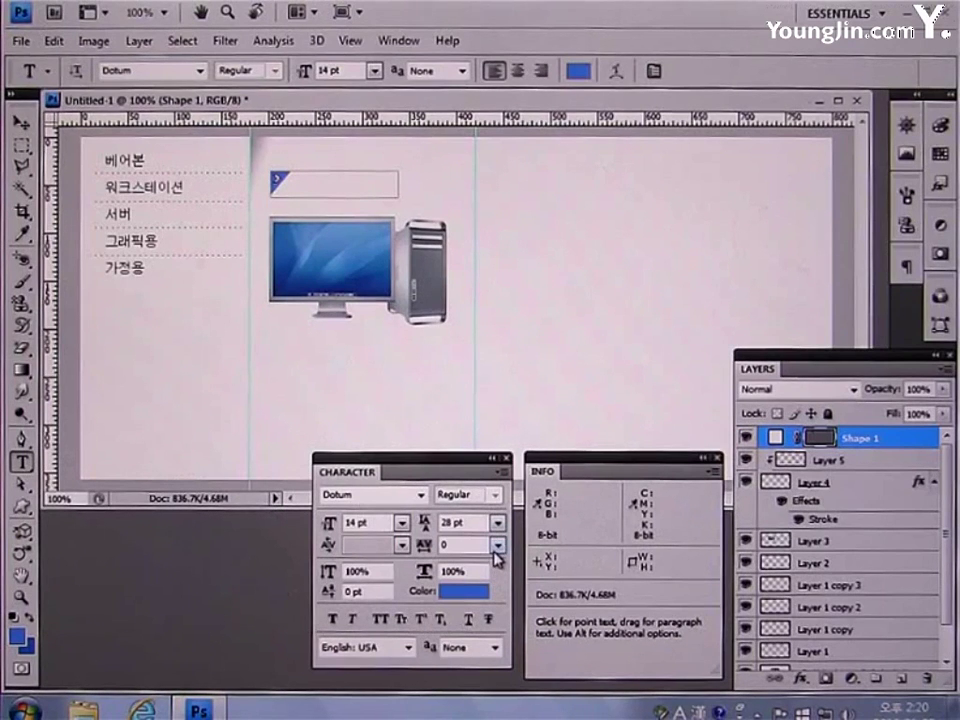
{"action": "left_click", "coordinate": [421, 494]}
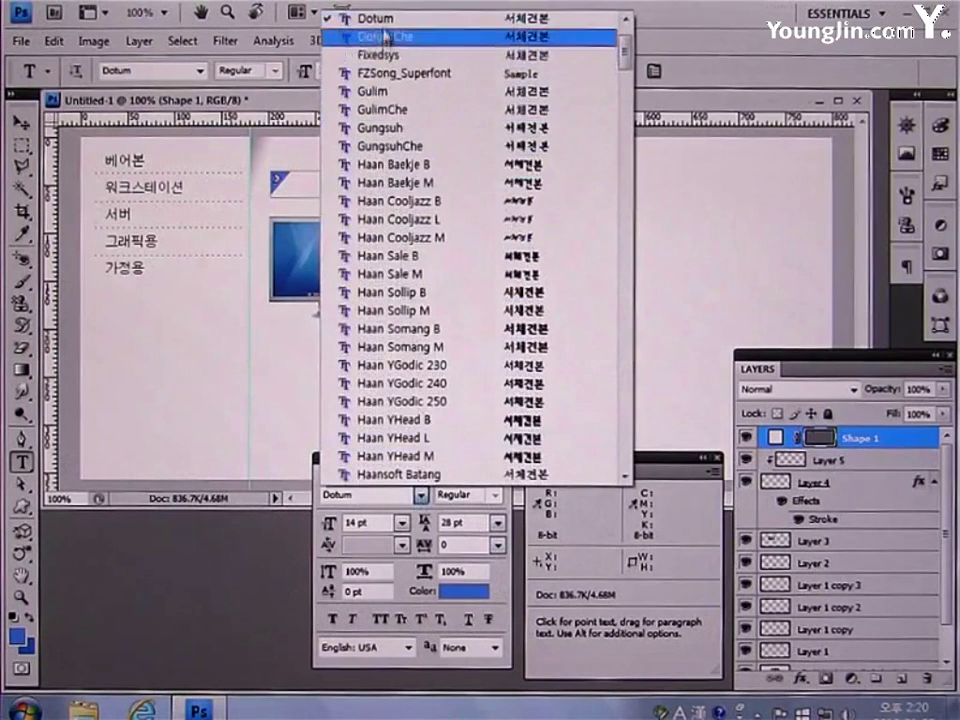
{"action": "left_click", "coordinate": [421, 494]}
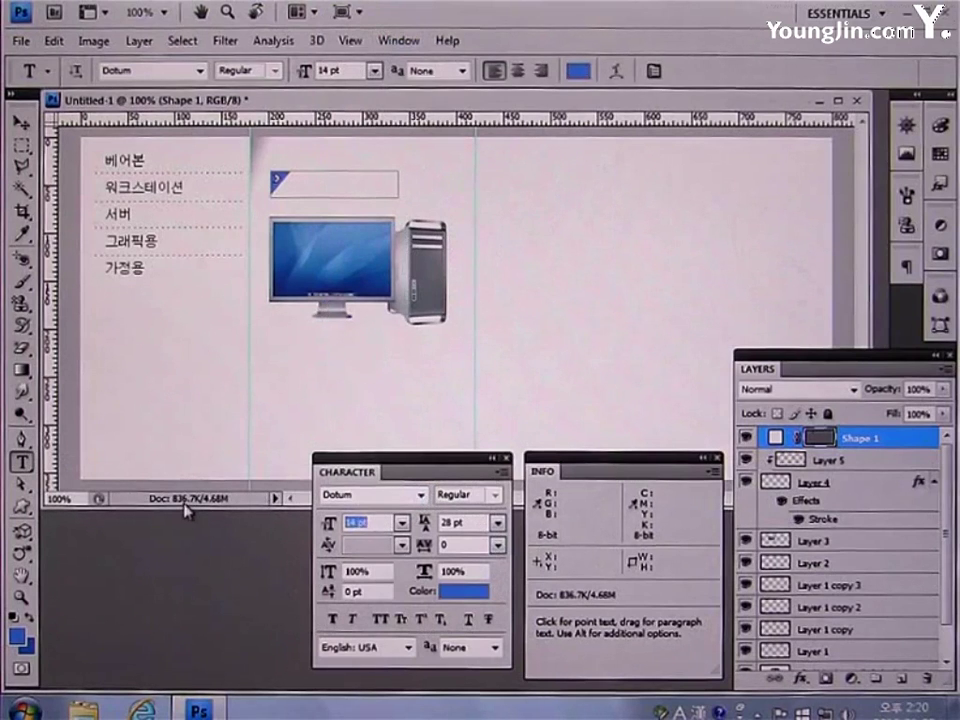
{"action": "type", "text": "14"}
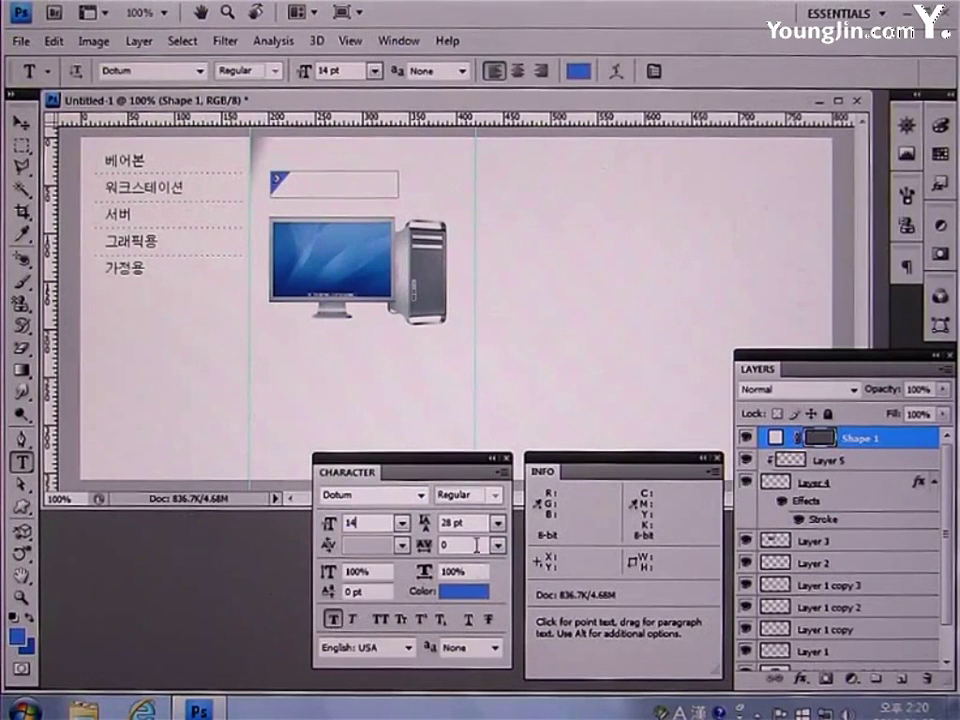
{"action": "type", "text": "-50"}
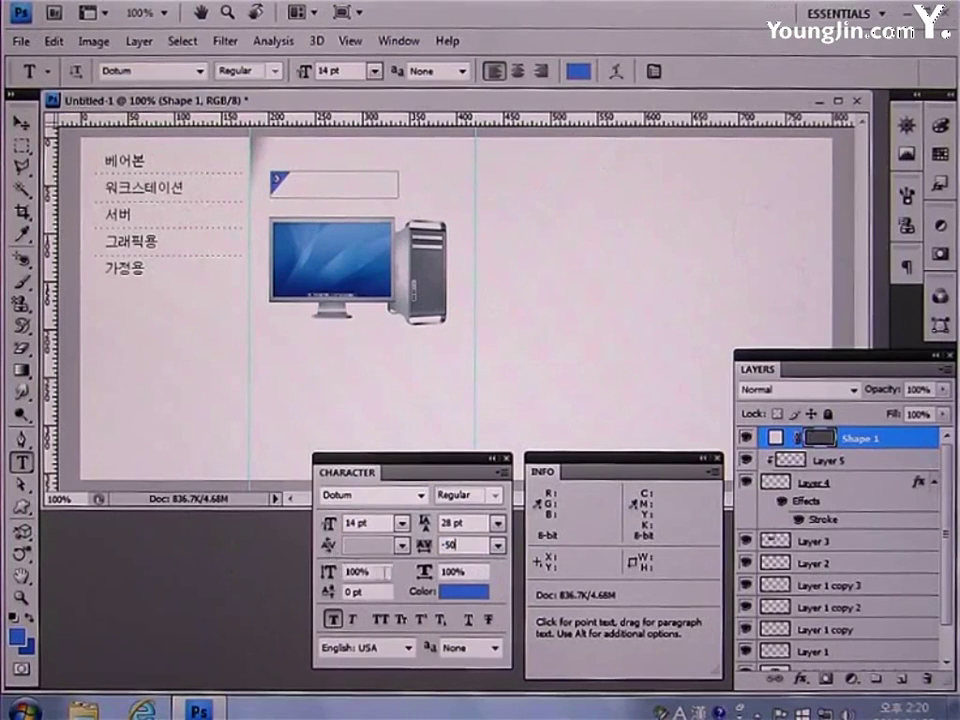
- Set the text color to dark blue #0F44A6
{"action": "left_click", "coordinate": [460, 592]}
{"action": "left_click", "coordinate": [575, 607]}
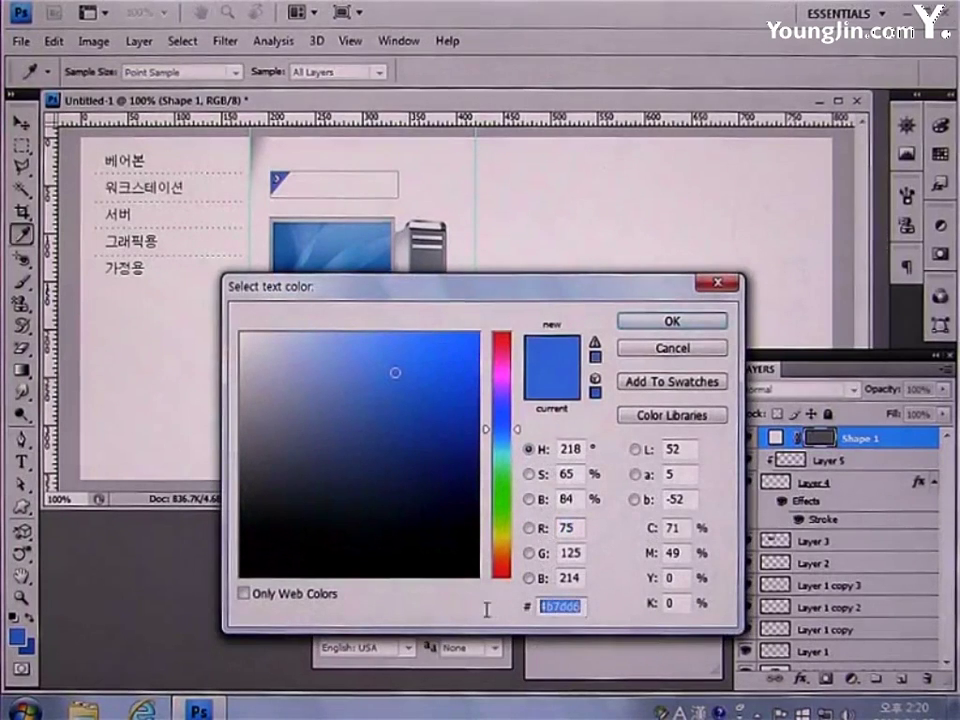
{"action": "type", "text": "0"}
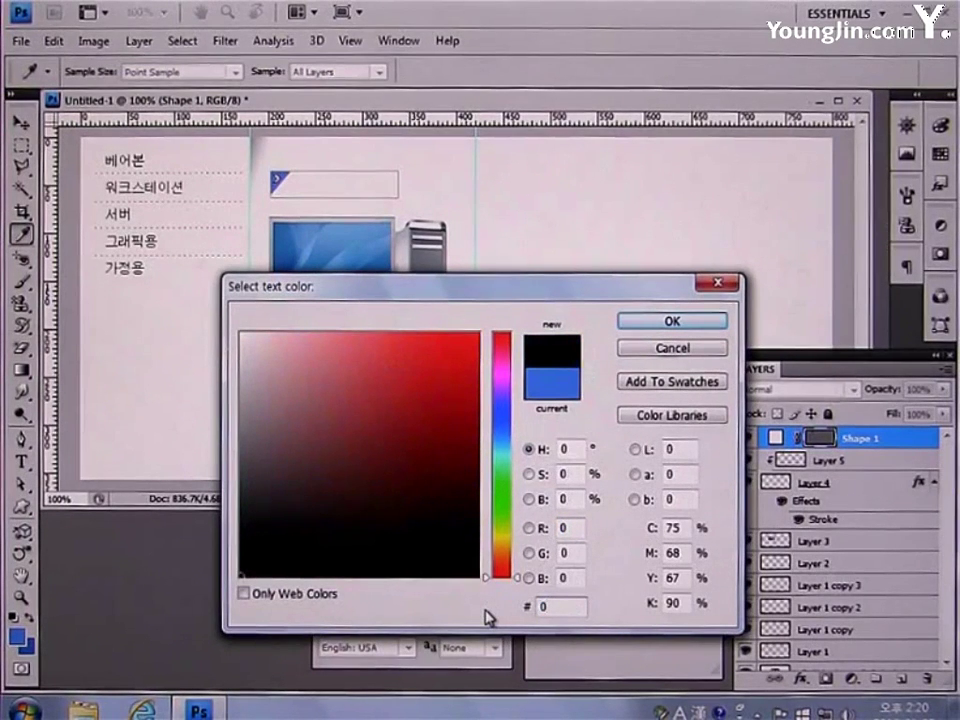
{"action": "type", "text": "F44"}
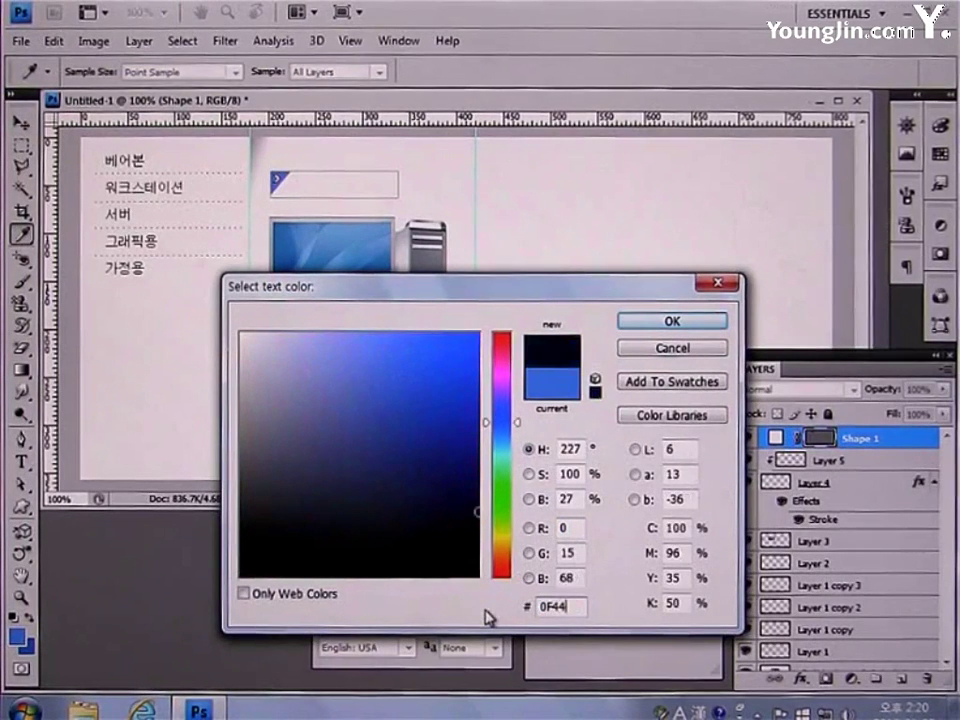
{"action": "type", "text": "A6"}
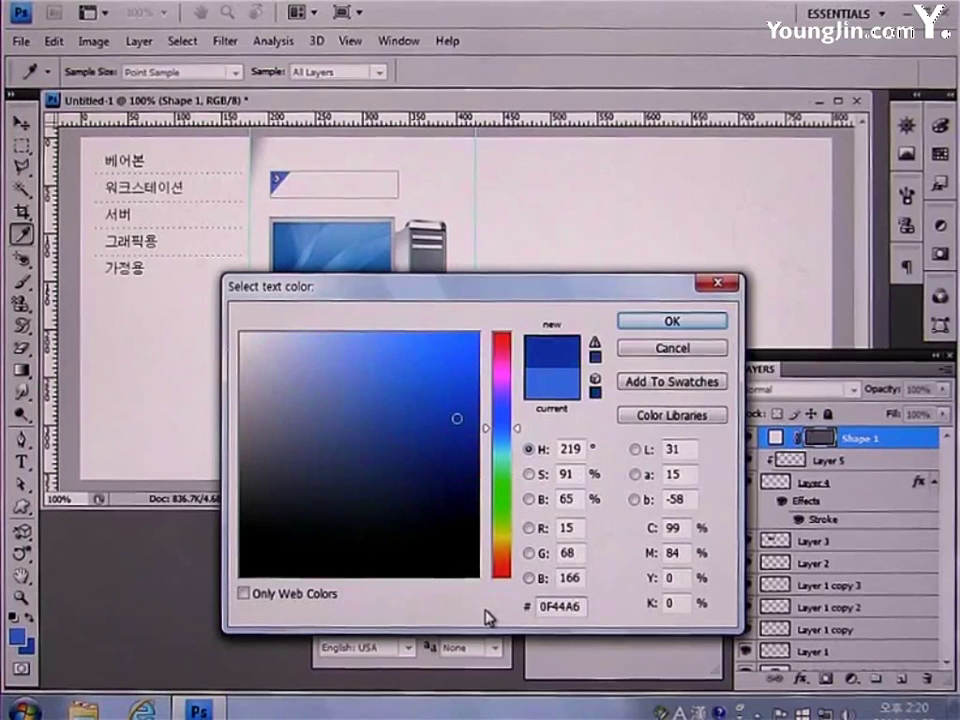
{"action": "left_click", "coordinate": [643, 318]}
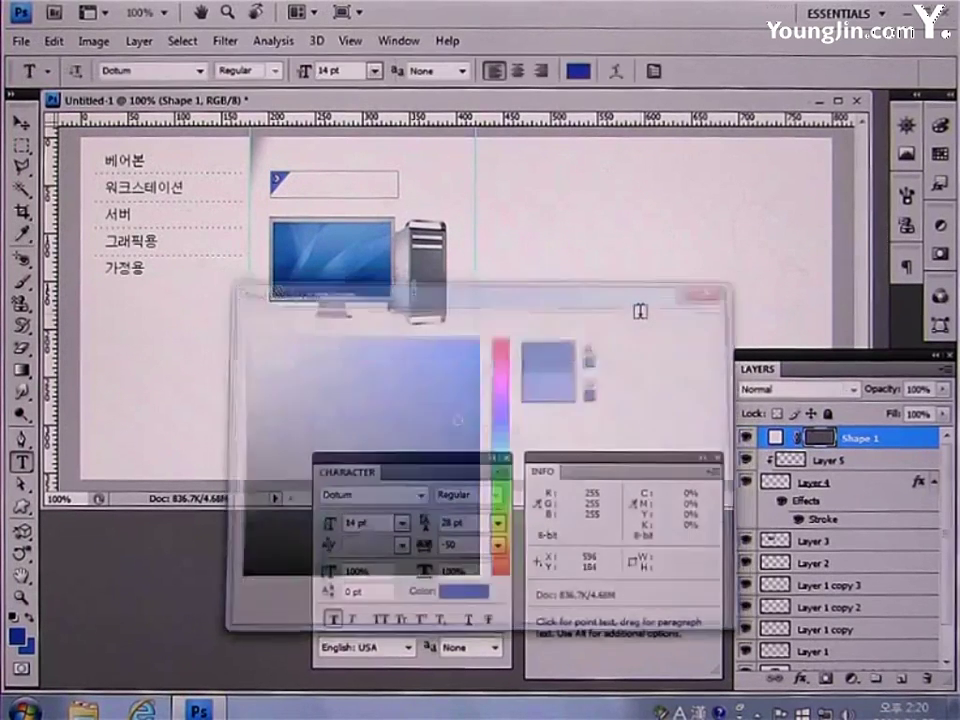
- Add the title text "제품상세정보" inside the outlined box above the computer picture and commit it
{"action": "left_click", "coordinate": [297, 184]}
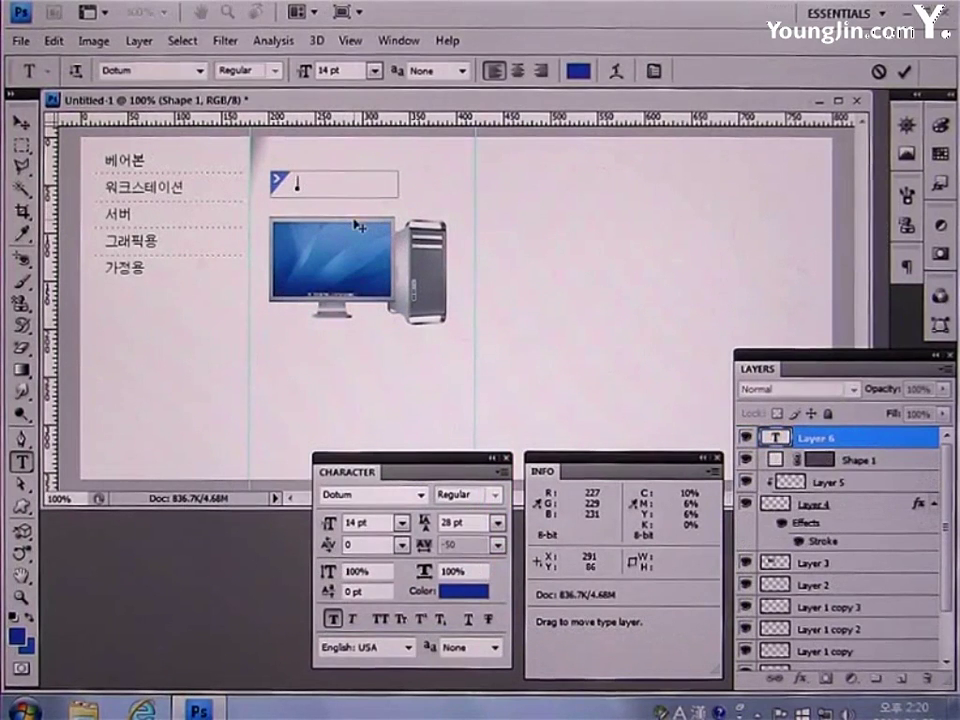
{"action": "type", "text": "제"}
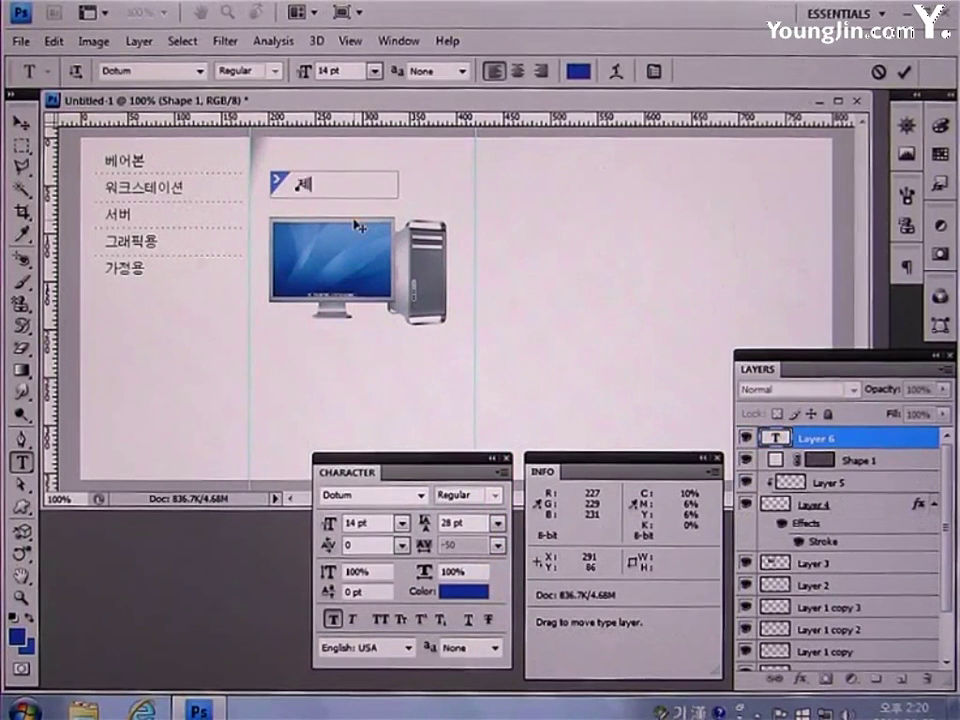
{"action": "type", "text": "품선"}
{"action": "type", "text": "정보"}
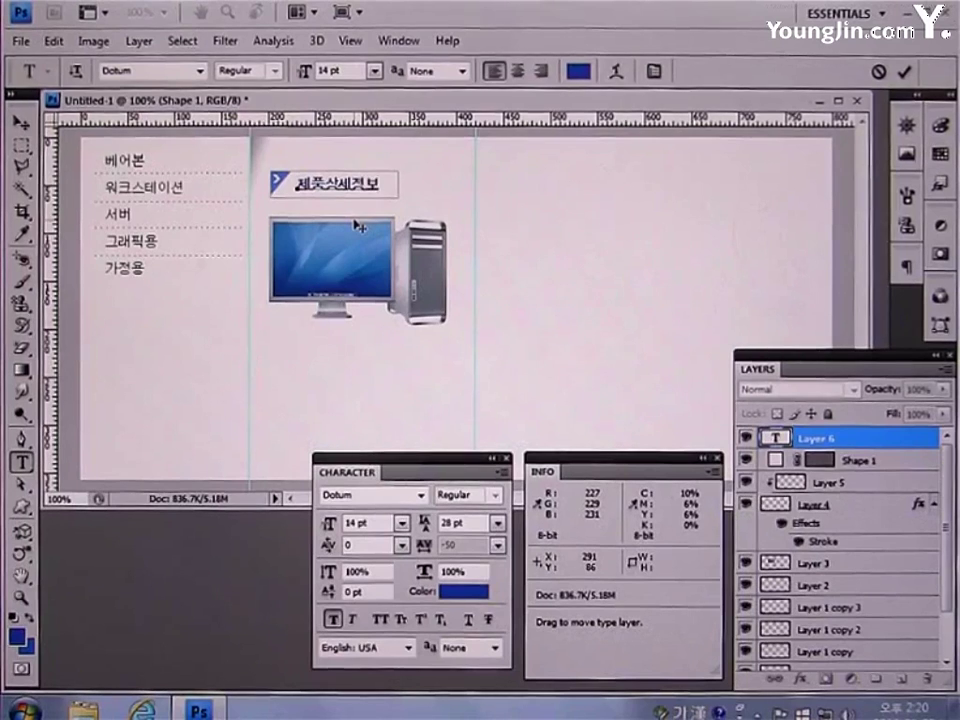
{"action": "left_click", "coordinate": [20, 122]}
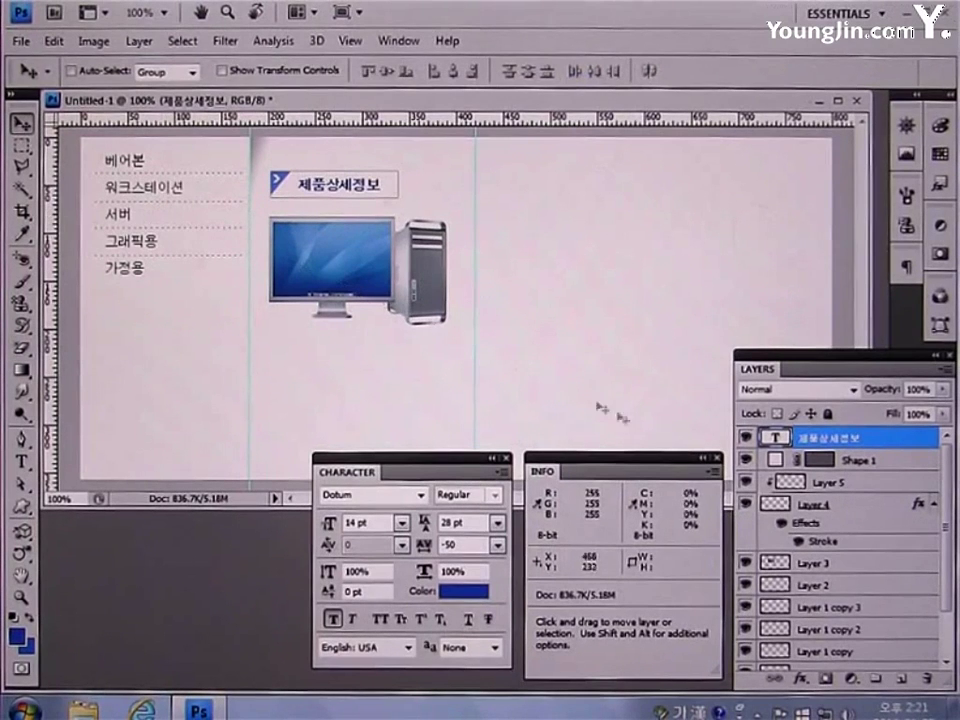
- On a new layer, draw a 1 px vertical line in gray #949494 with the Line tool in fill-pixels mode, between the computer tower and the guide
{"action": "left_click", "coordinate": [905, 679]}
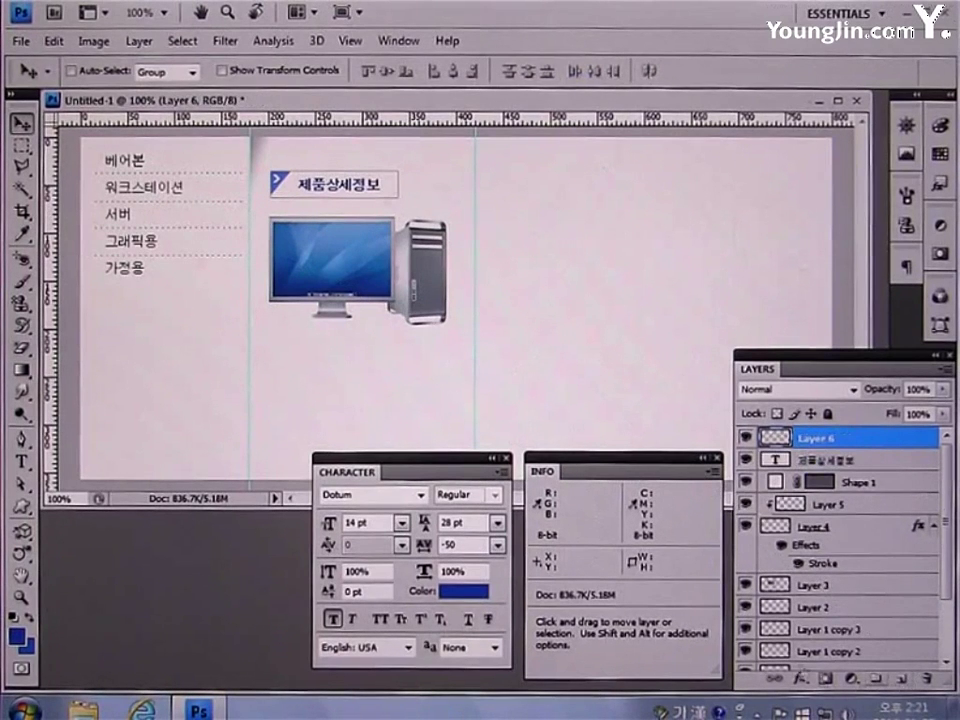
{"action": "left_click_drag", "start_coordinate": [22, 512], "coordinate": [118, 580]}
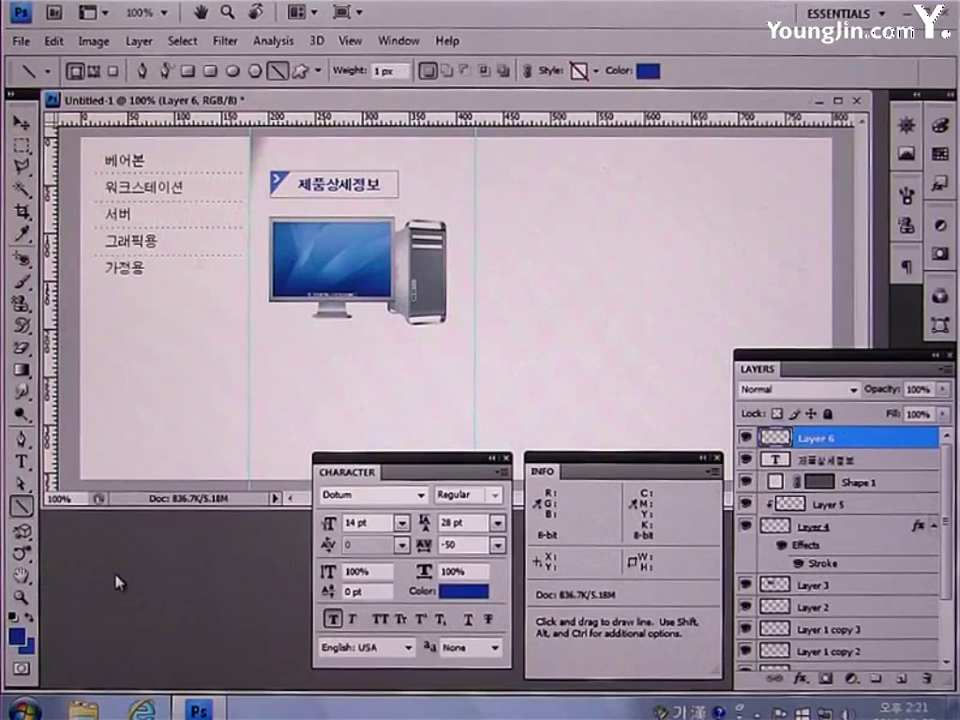
{"action": "left_click", "coordinate": [114, 71]}
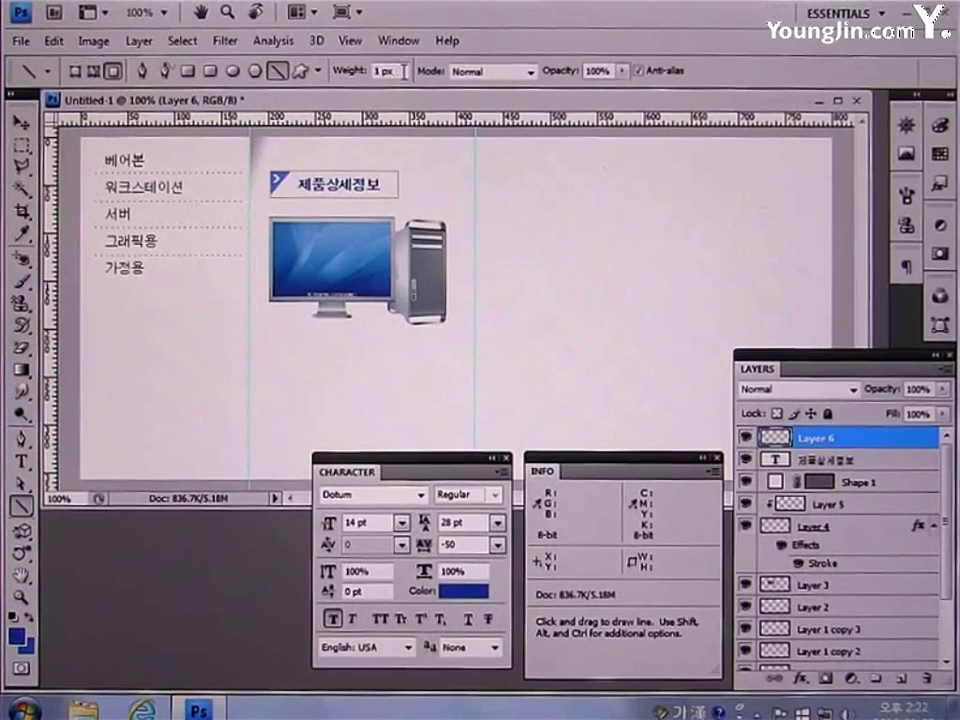
{"action": "left_click", "coordinate": [17, 635]}
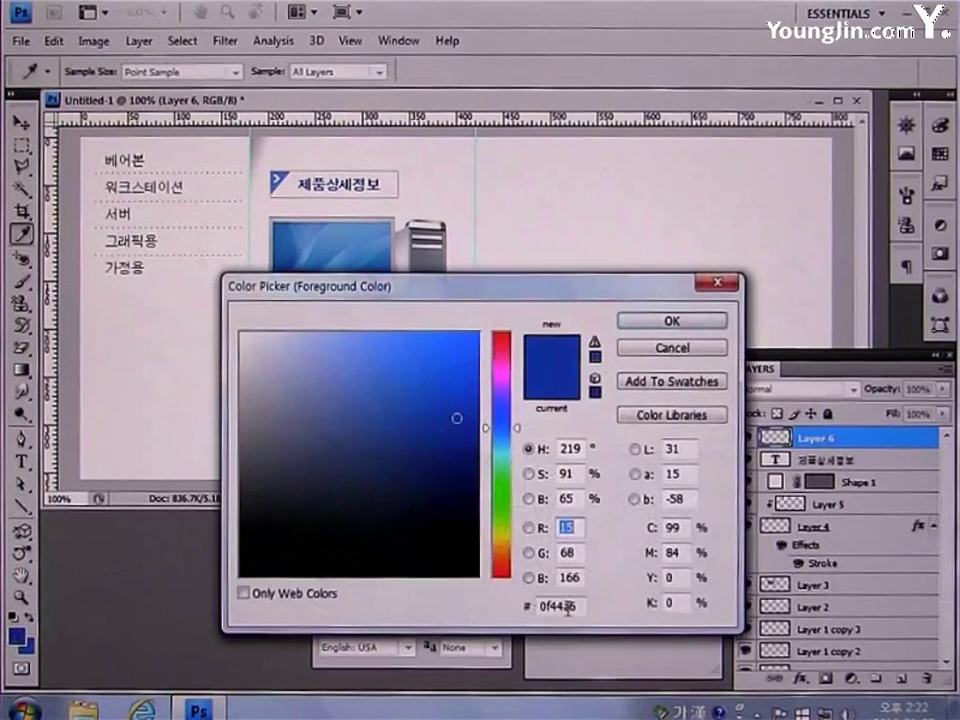
{"action": "type", "text": "9"}
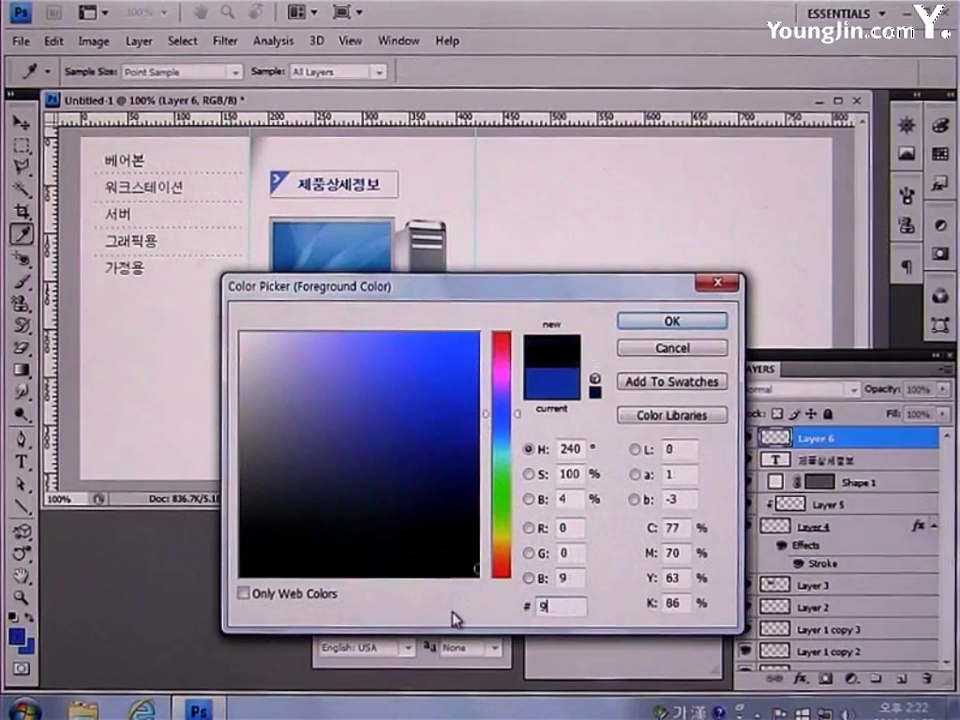
{"action": "type", "text": "49494"}
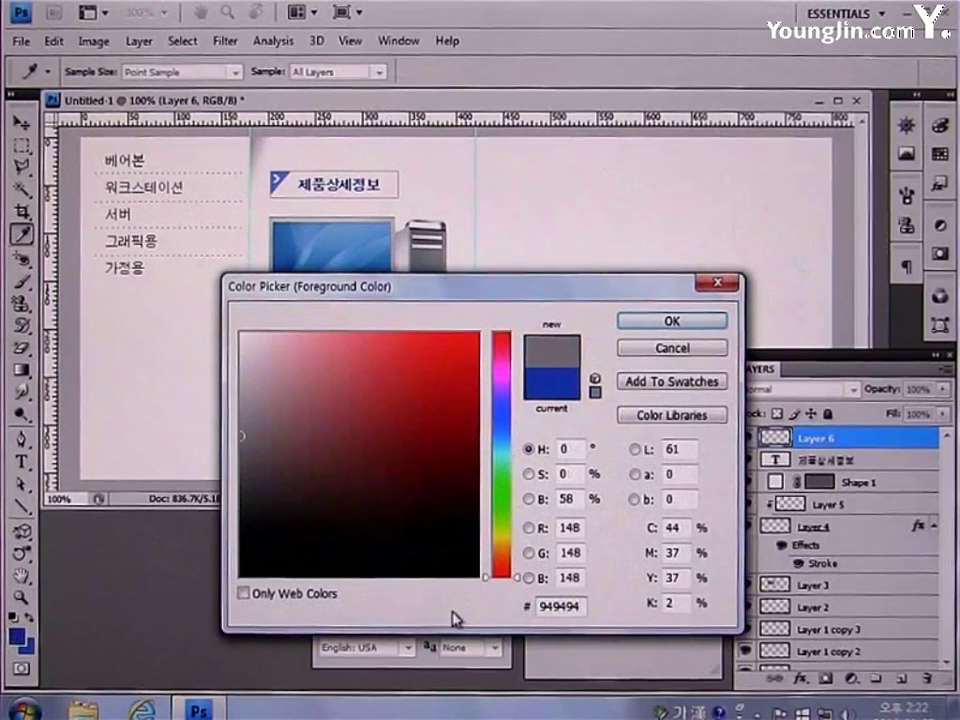
{"action": "left_click", "coordinate": [635, 324]}
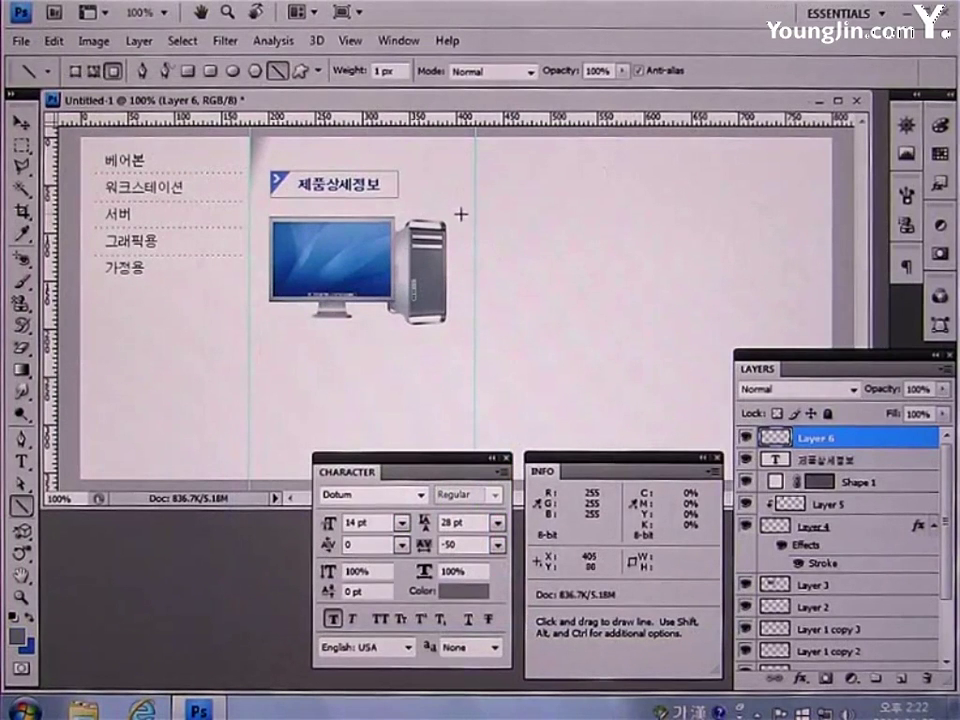
{"action": "mouse_move", "coordinate": [463, 215]}
{"action": "left_mouse_down"}
{"action": "mouse_move", "coordinate": [464, 452]}
{"action": "mouse_move", "coordinate": [476, 459]}
{"action": "left_mouse_up"}
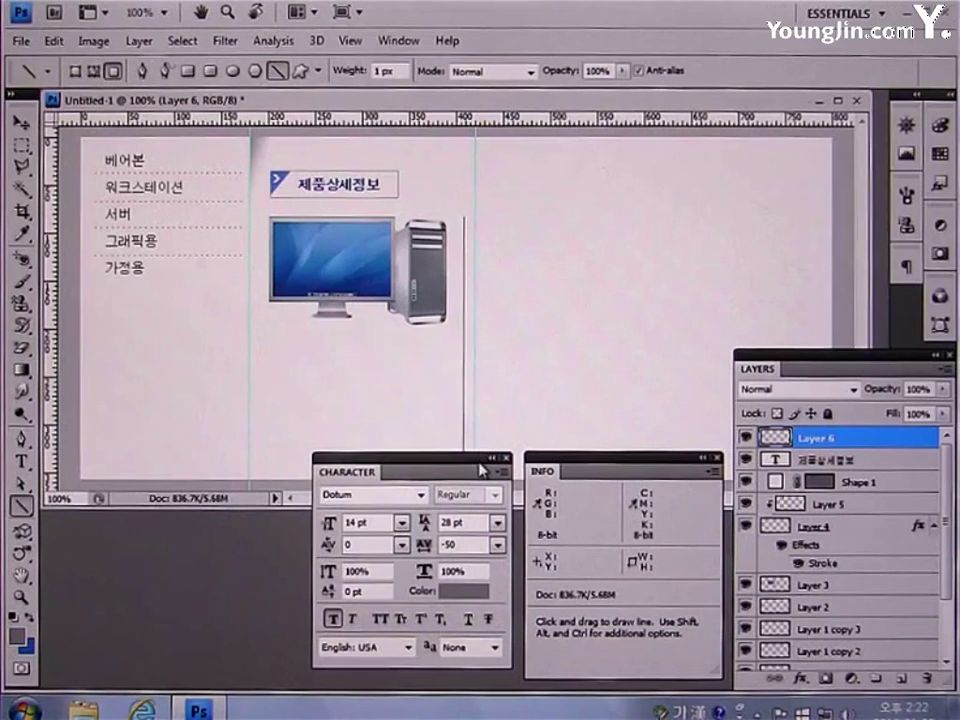
- Crop the canvas to 420 × 357 px, keeping the area from the left edge to the second vertical guide
{"action": "left_click", "coordinate": [27, 215]}
{"action": "left_click_drag", "start_coordinate": [77, 132], "coordinate": [475, 568]}
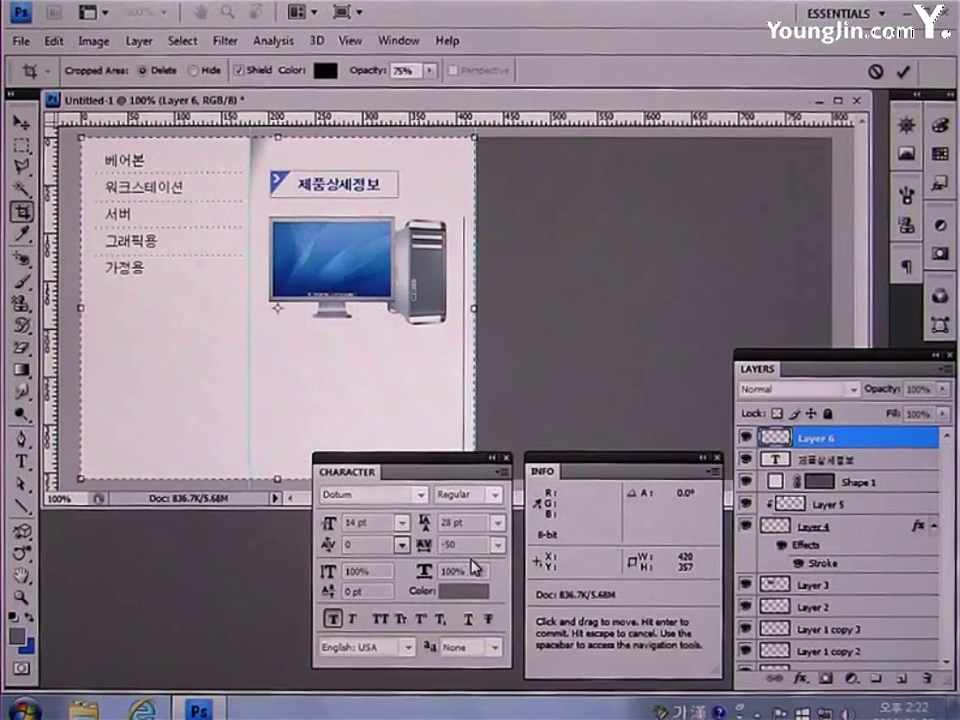
{"action": "key", "text": "Return"}
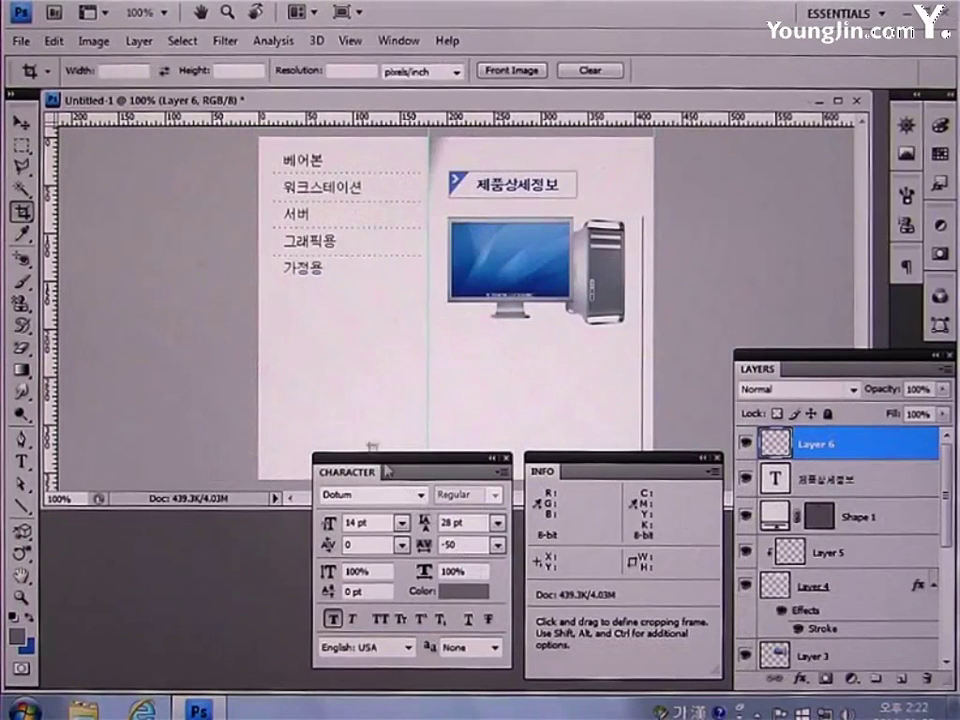
- Export the cropped image for the web as a high-quality JPEG named "main" in the 작업 folder
{"action": "left_click", "coordinate": [21, 41]}
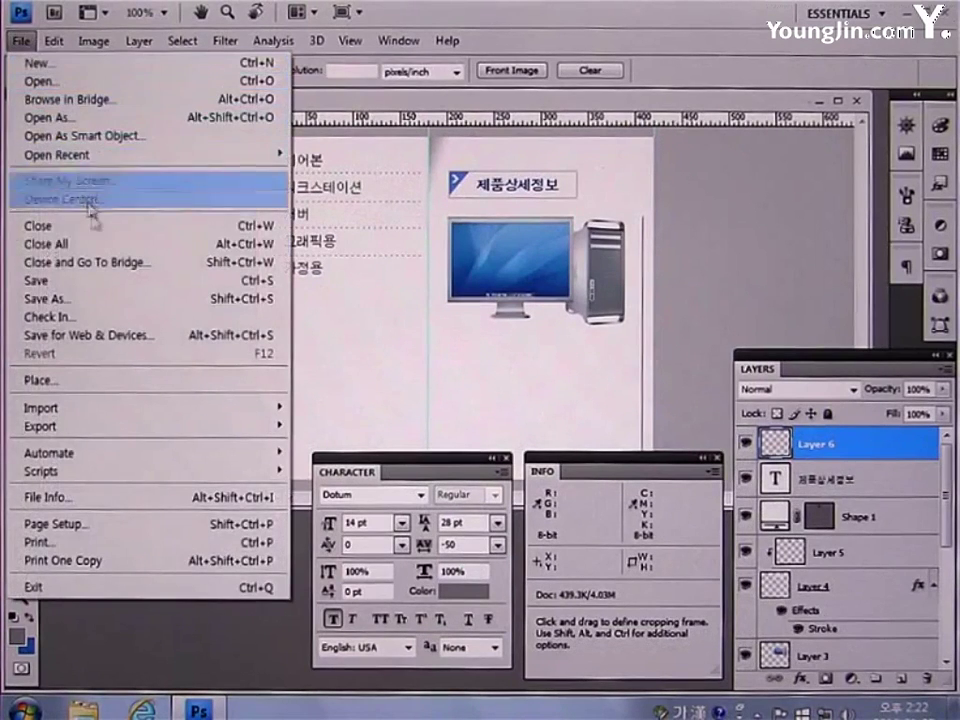
{"action": "left_click", "coordinate": [118, 338]}
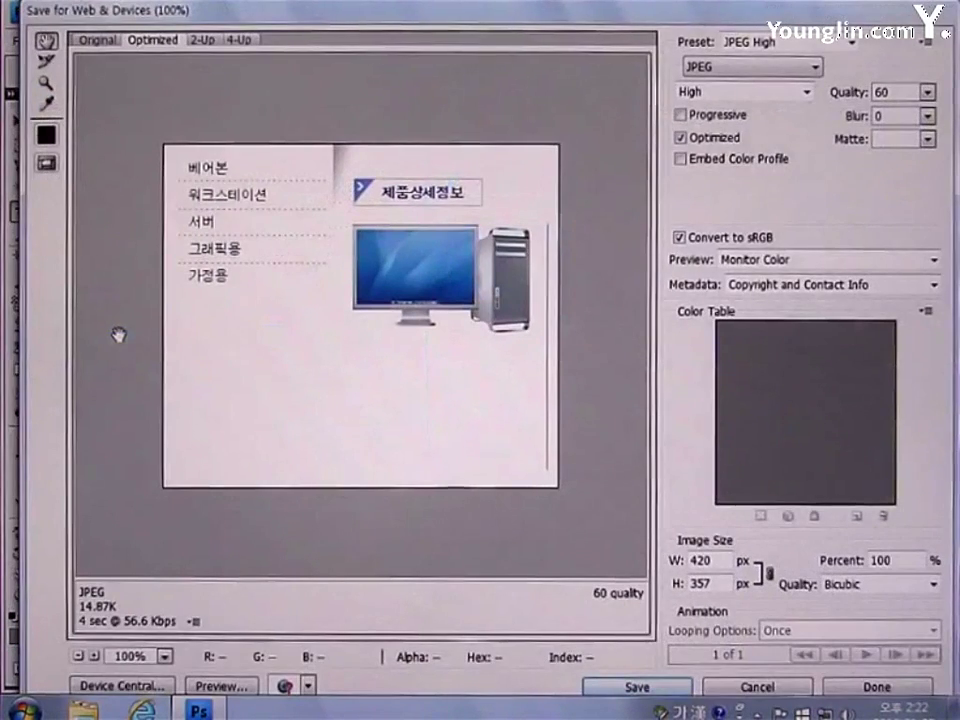
{"action": "left_click", "coordinate": [725, 67]}
{"action": "left_click", "coordinate": [722, 96]}
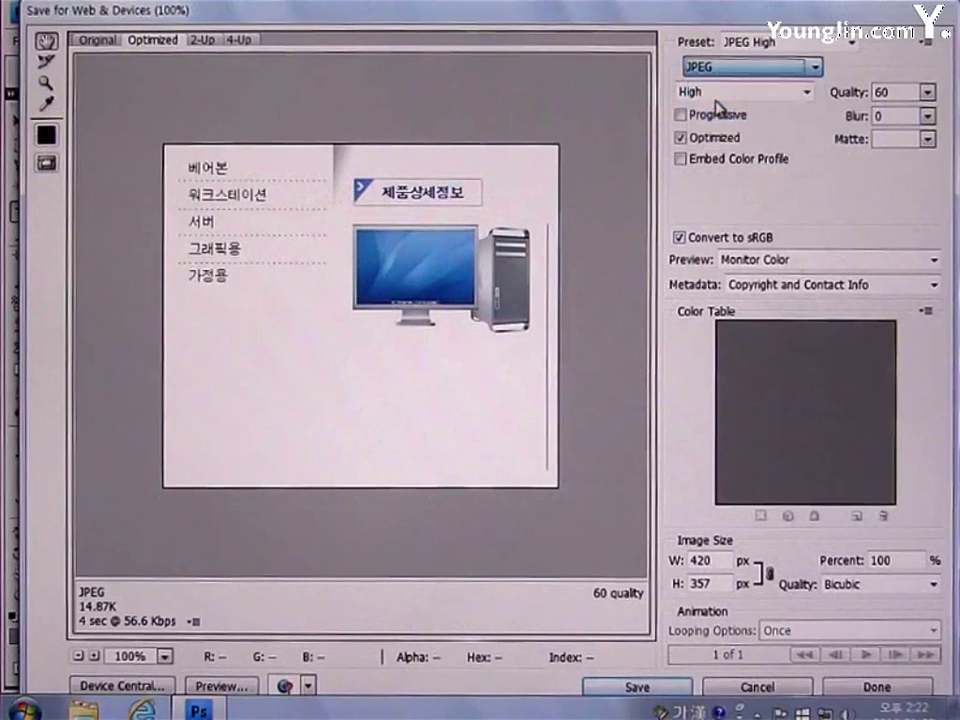
{"action": "left_click", "coordinate": [638, 684]}
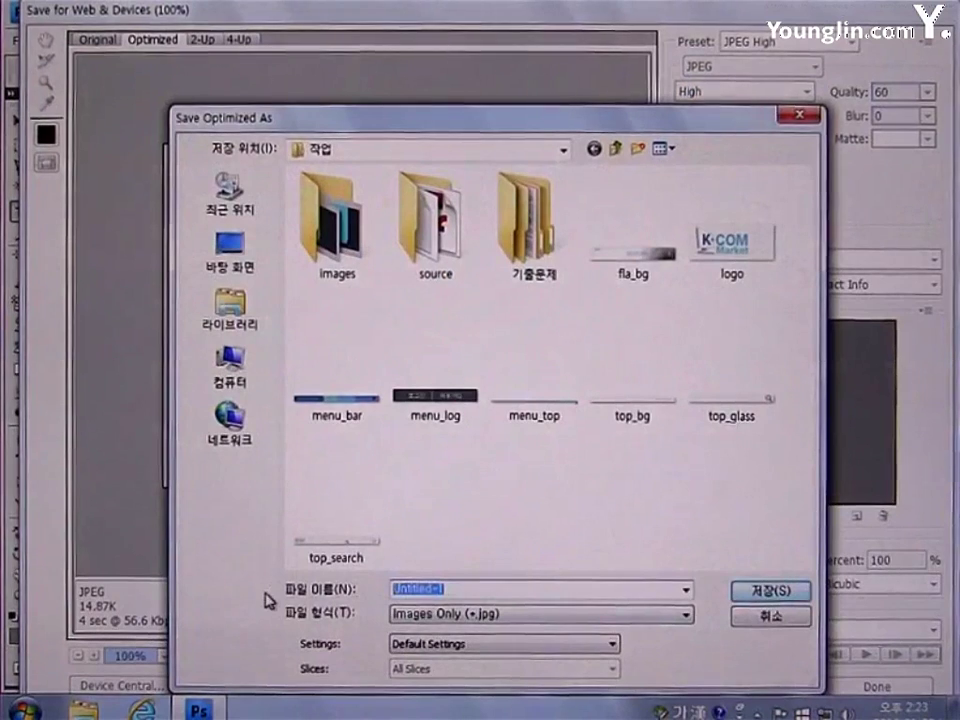
{"action": "key", "text": "BackSpace"}
{"action": "type", "text": "main"}
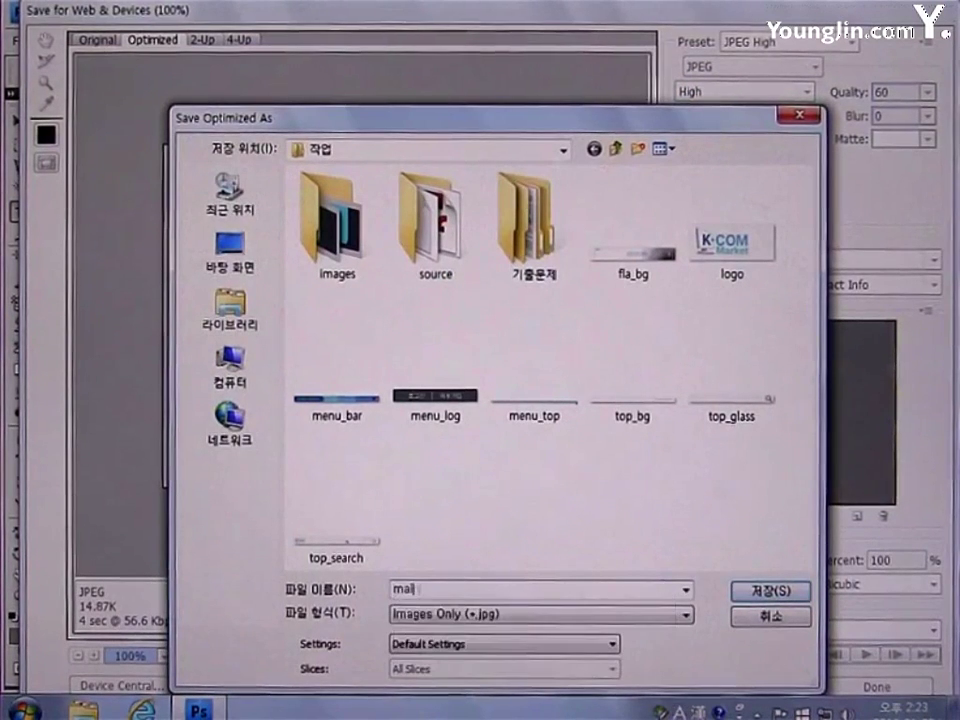
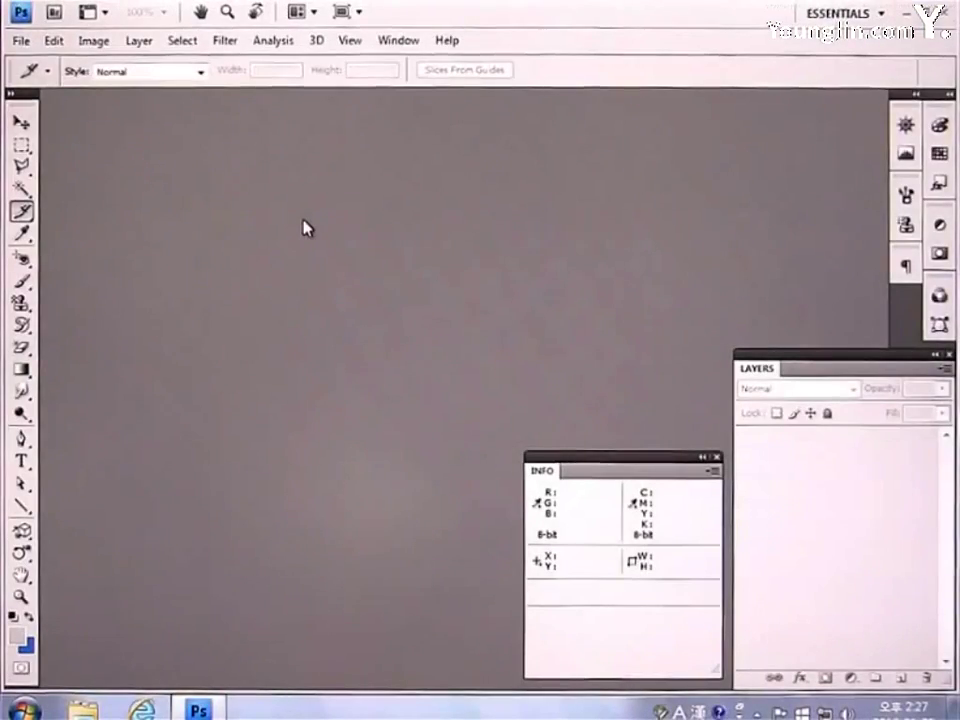
- Create a new 800 × 64 px RGB document at 72 pixels/inch with a white background
{"action": "left_click", "coordinate": [24, 42]}
{"action": "left_click", "coordinate": [42, 62]}
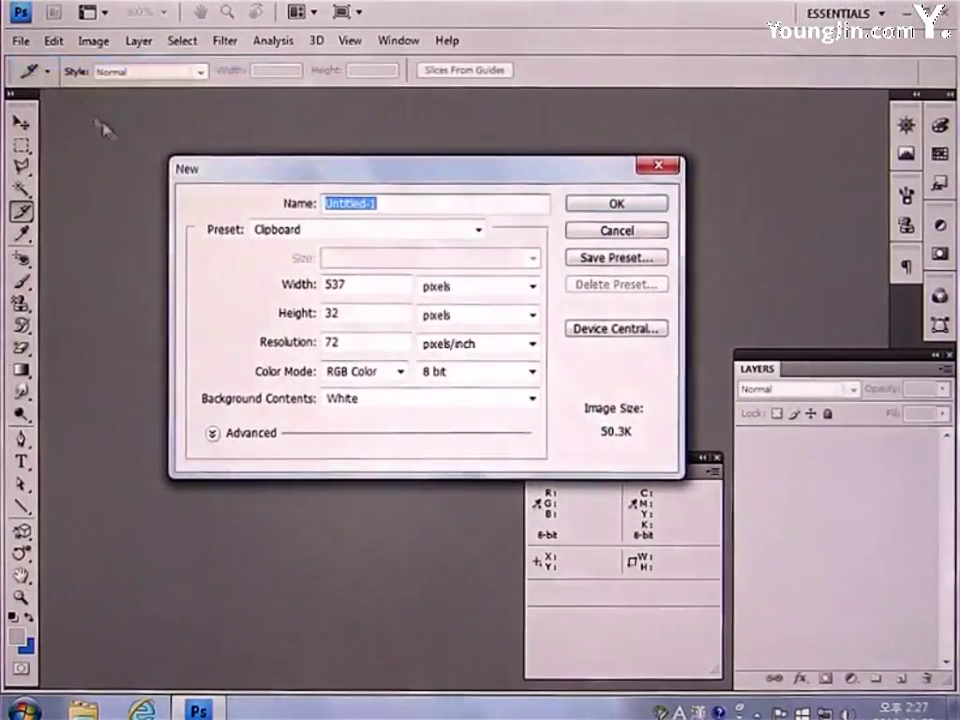
{"action": "double_click", "coordinate": [350, 285]}
{"action": "type", "text": "8"}
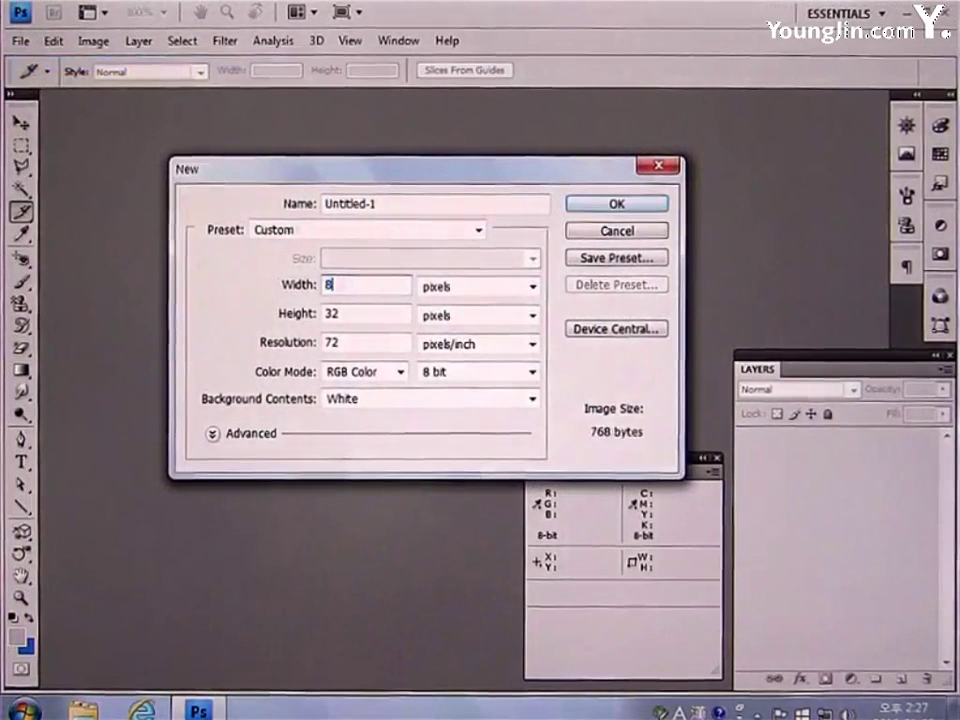
{"action": "type", "text": "00"}
{"action": "key", "text": "Tab"}
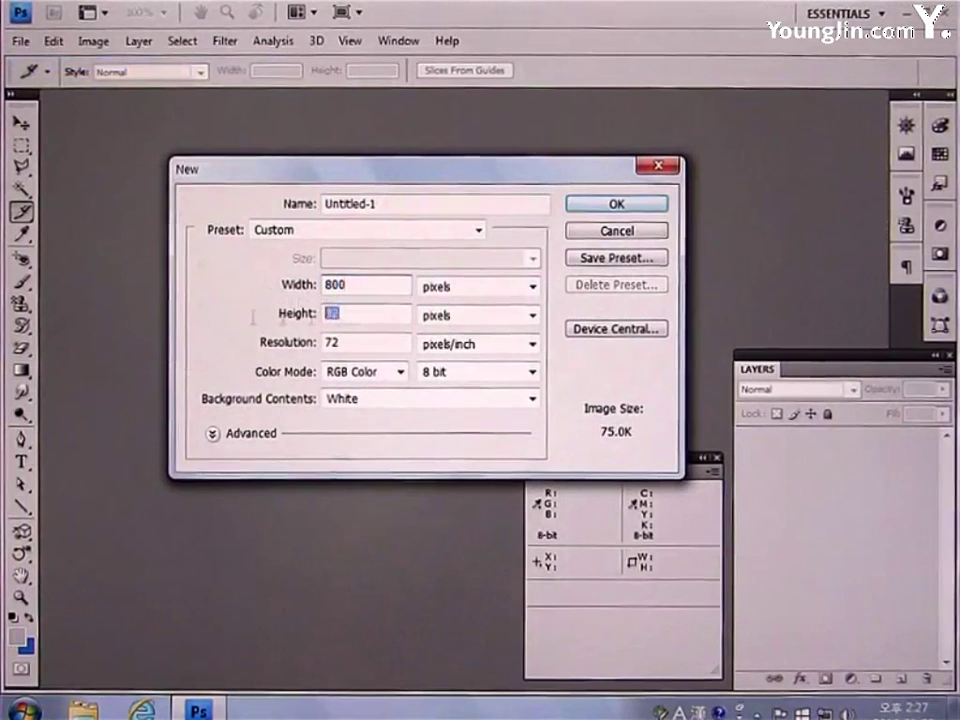
{"action": "type", "text": "64"}
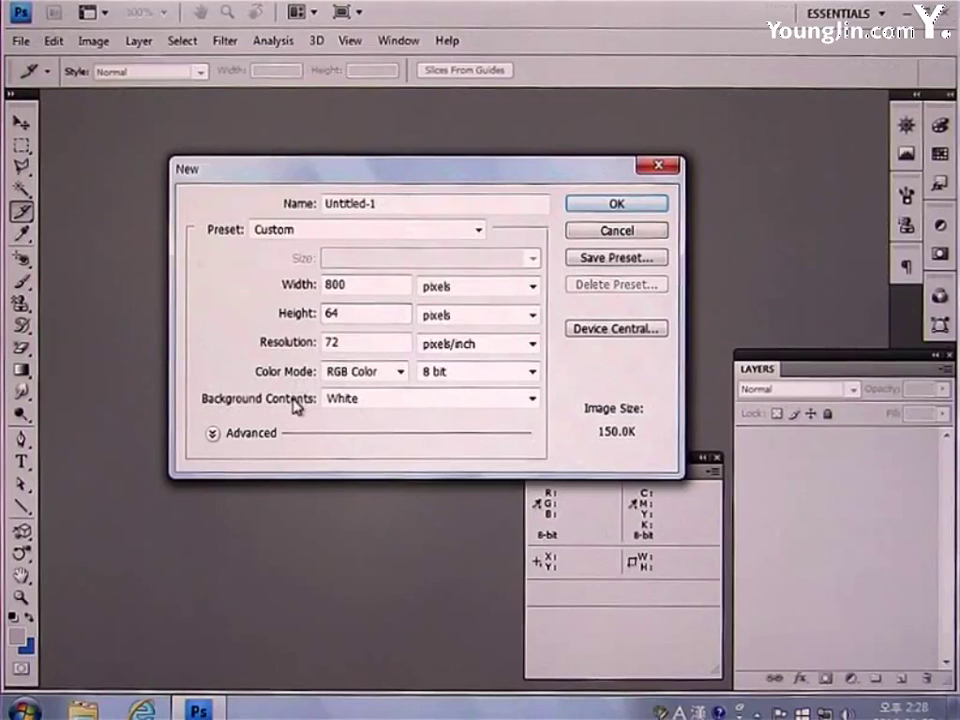
{"action": "left_click", "coordinate": [588, 206]}
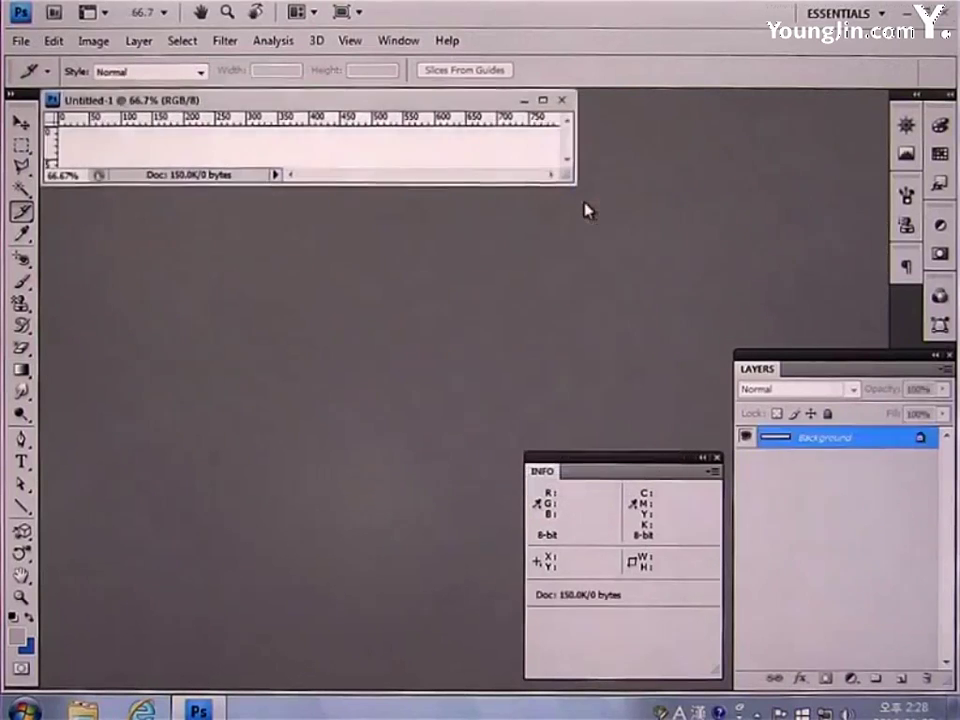
- With snapping turned off, place a horizontal guide about 3 px below the canvas's upper edge and a vertical guide at about 180 px
{"action": "left_click_drag", "start_coordinate": [574, 189], "coordinate": [880, 326]}
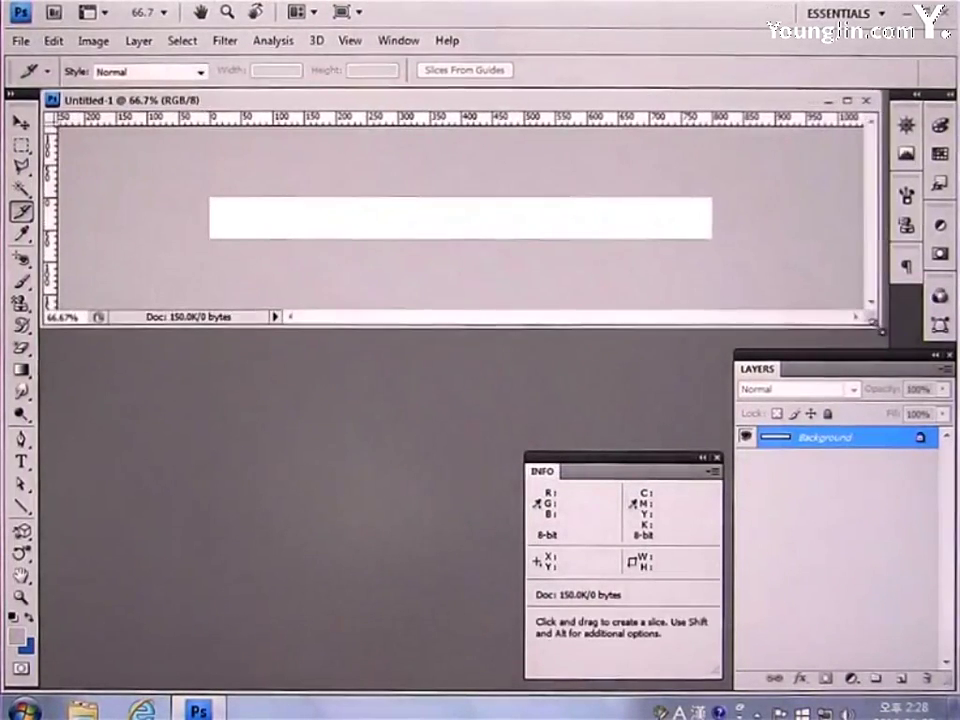
{"action": "double_click", "coordinate": [21, 597]}
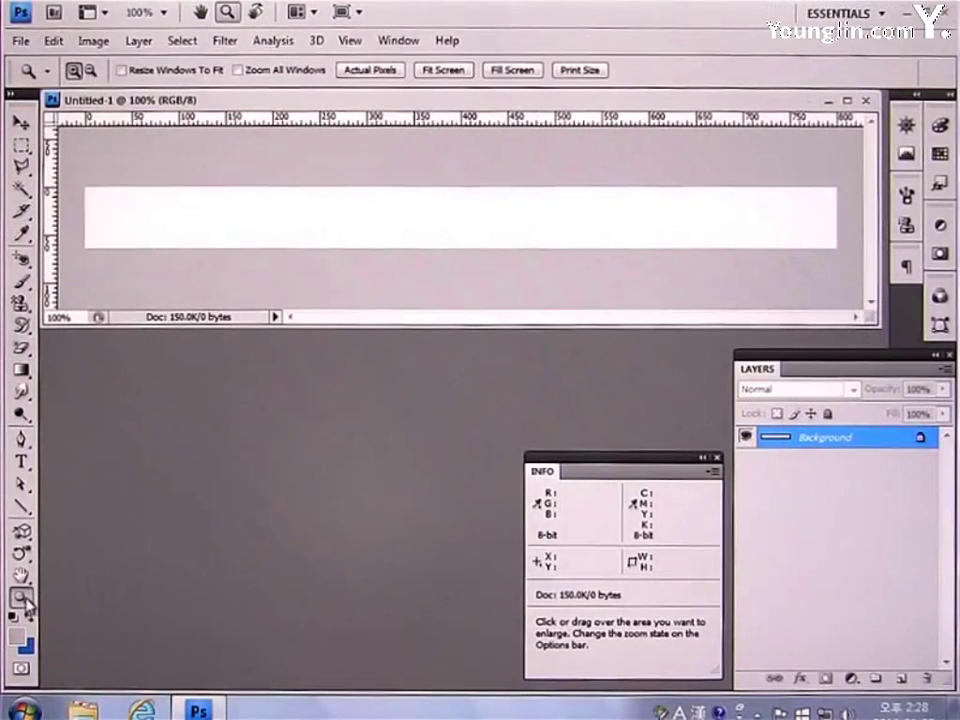
{"action": "left_click", "coordinate": [350, 41]}
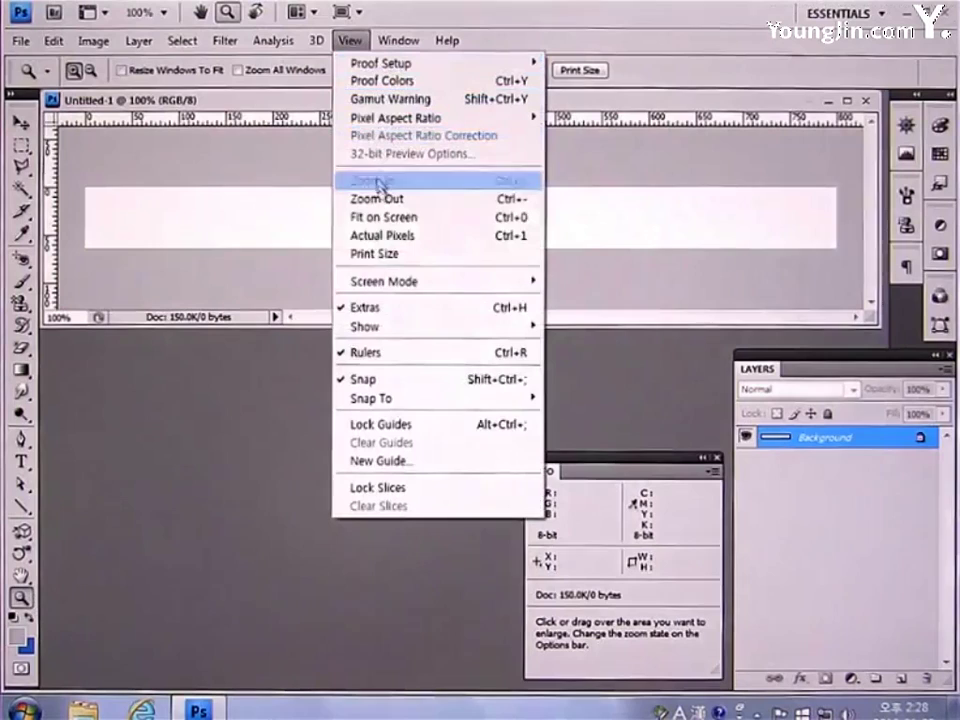
{"action": "left_click", "coordinate": [373, 380]}
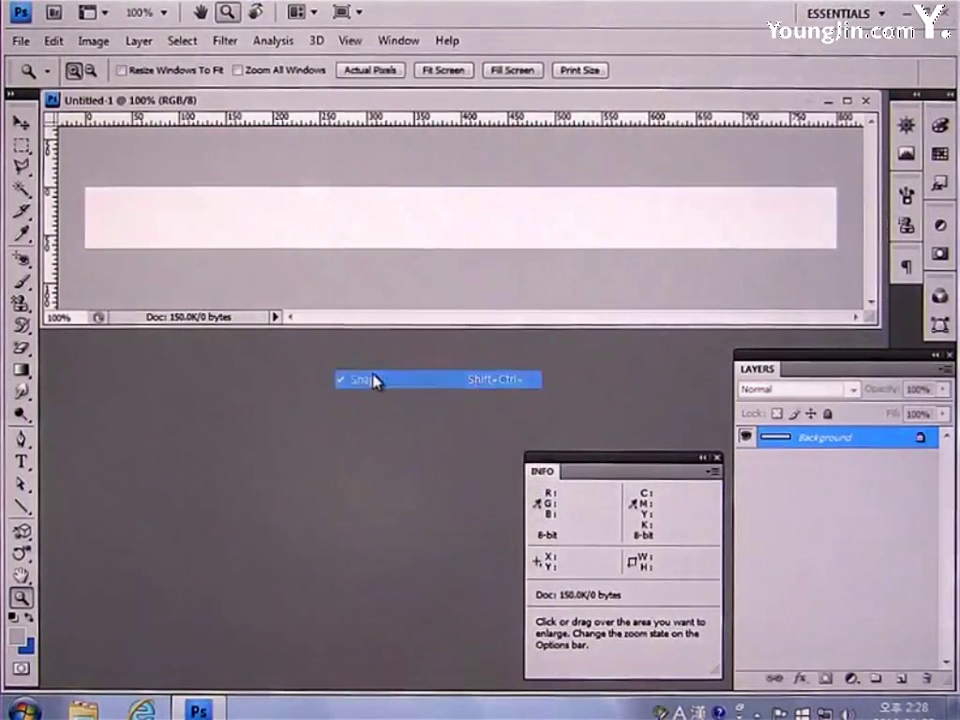
{"action": "left_click", "coordinate": [22, 123]}
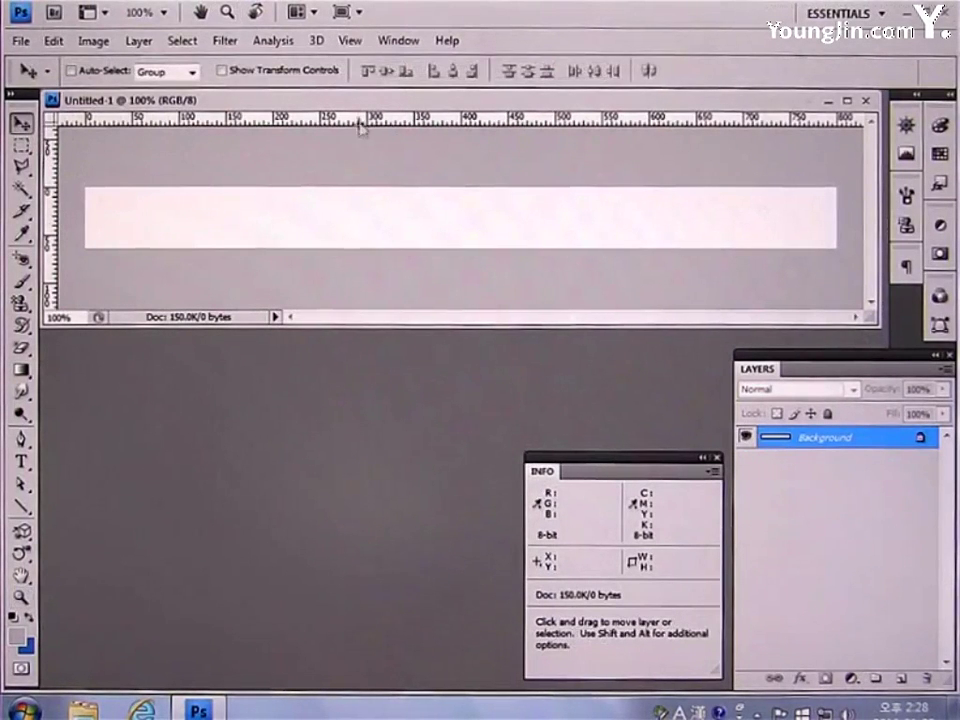
{"action": "left_click_drag", "start_coordinate": [358, 125], "coordinate": [358, 189]}
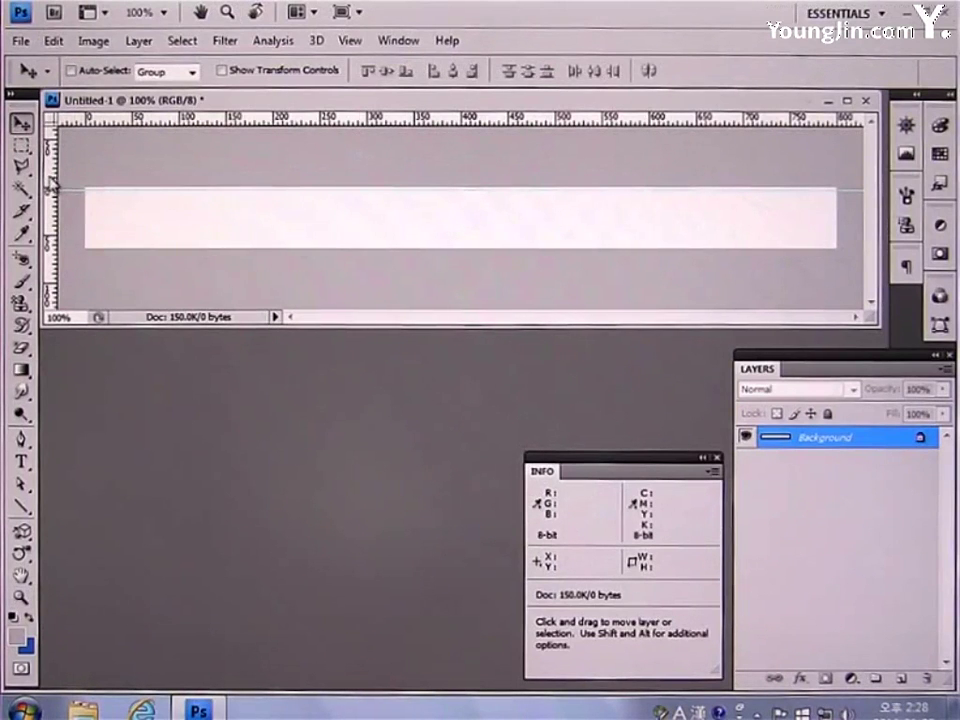
{"action": "left_click_drag", "start_coordinate": [53, 186], "coordinate": [253, 199]}
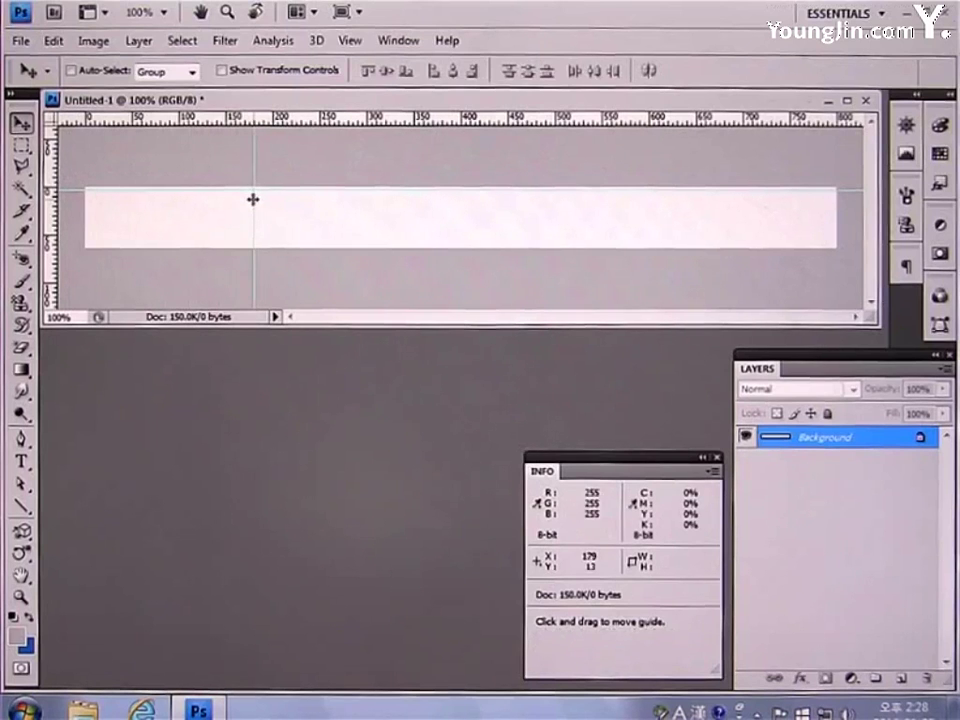
- Add a new layer, turn snapping back on, and select the 800 × 3 px strip above the horizontal guide
{"action": "left_click", "coordinate": [901, 679]}
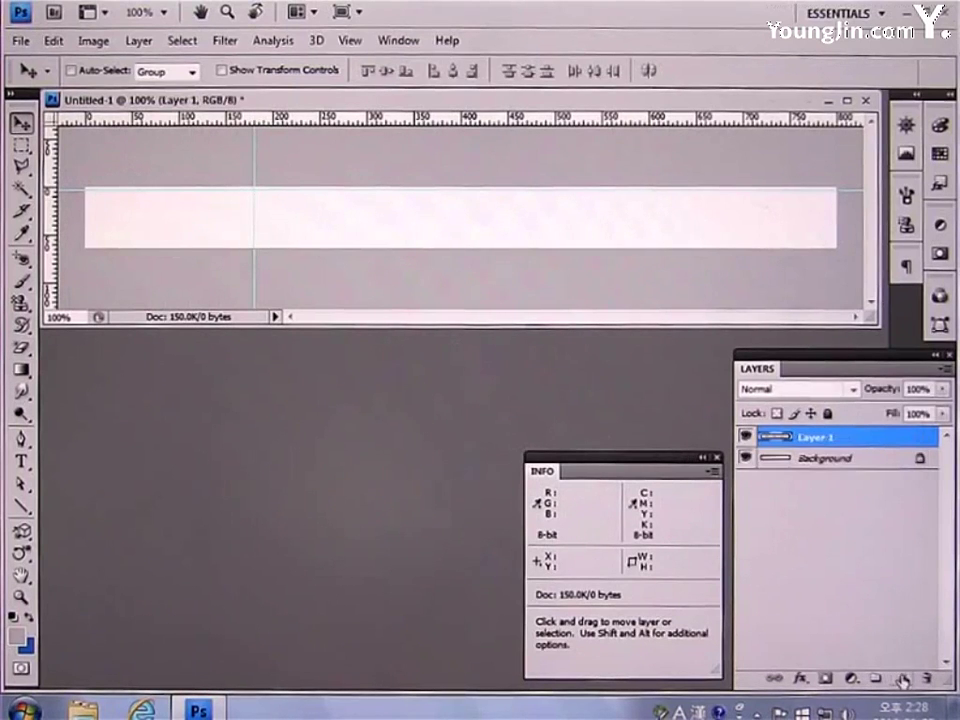
{"action": "left_click", "coordinate": [21, 146]}
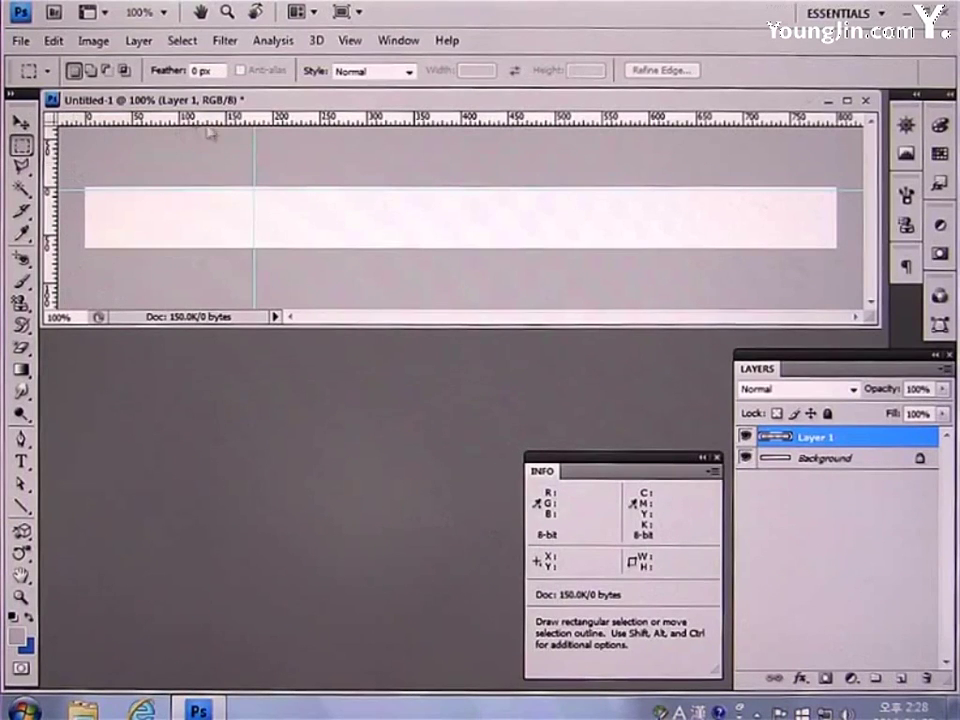
{"action": "left_click", "coordinate": [351, 44]}
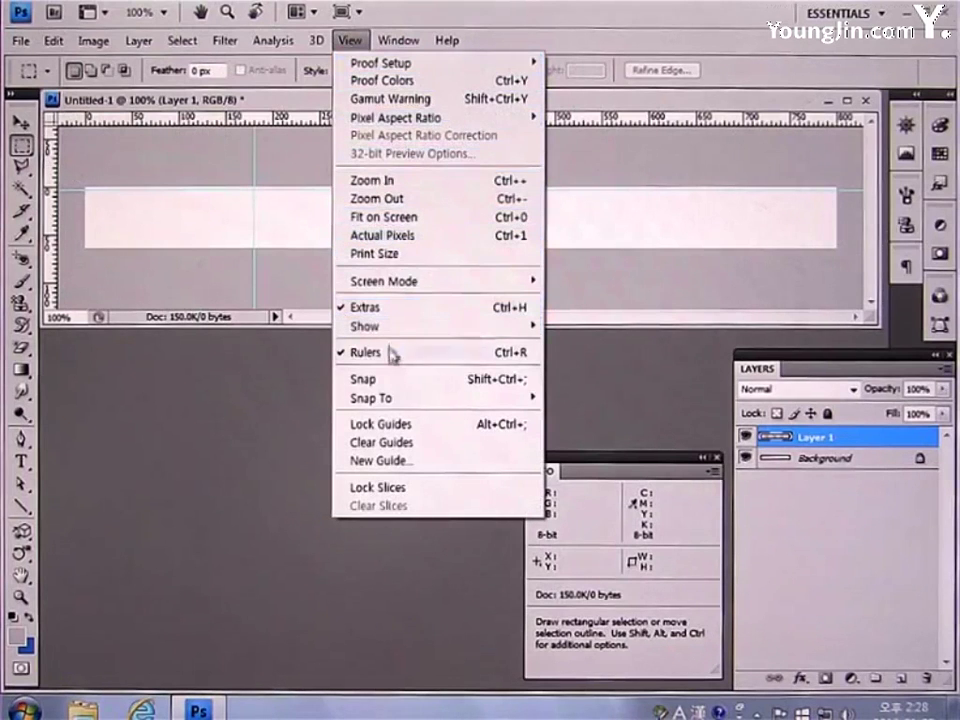
{"action": "left_click", "coordinate": [391, 381]}
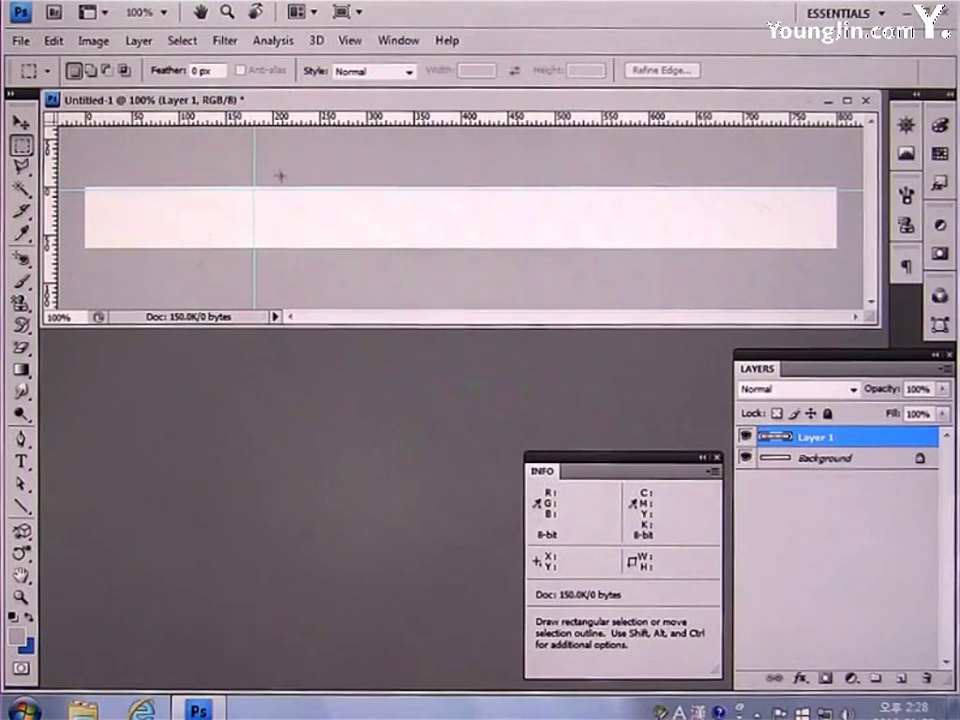
{"action": "left_click_drag", "start_coordinate": [76, 186], "coordinate": [834, 190]}
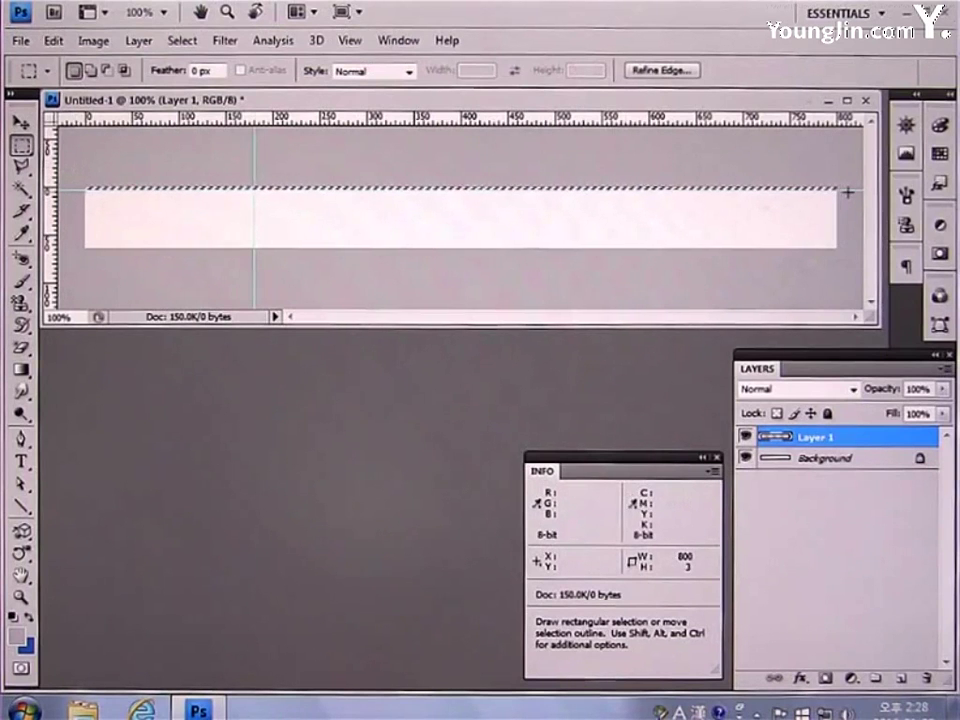
- Set the foreground color to #383B43 and fill the selected strip with it
{"action": "left_click", "coordinate": [17, 636]}
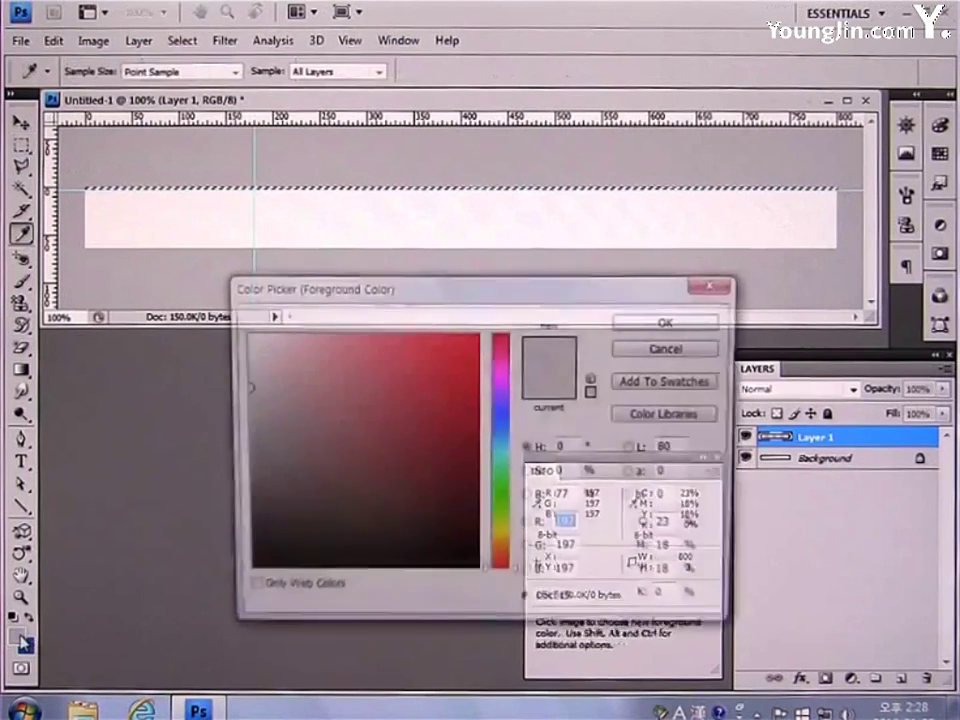
{"action": "left_click", "coordinate": [583, 614]}
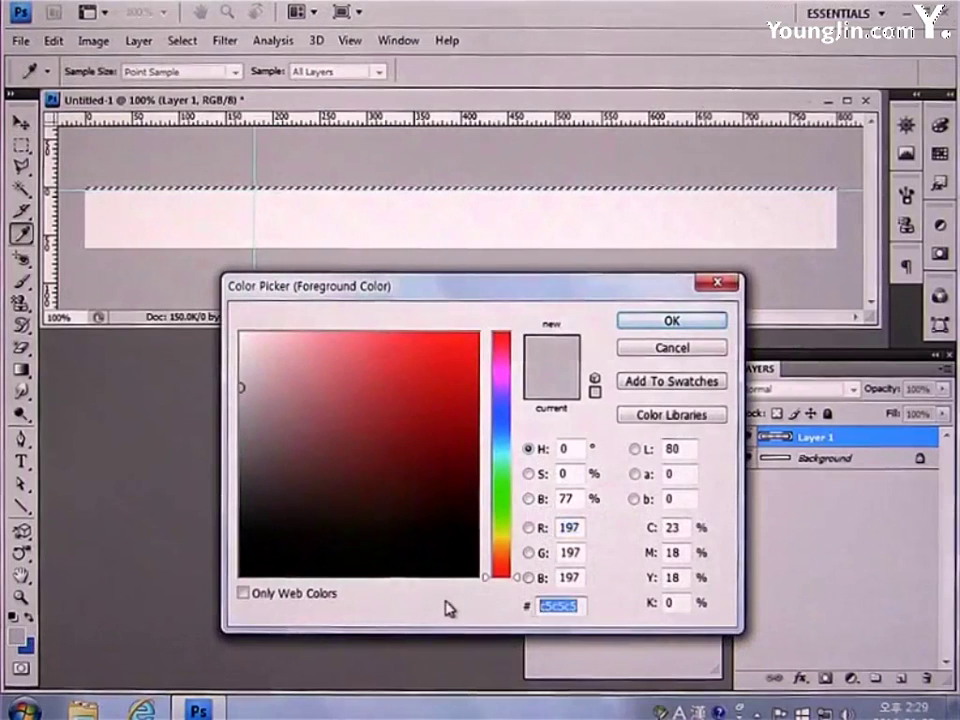
{"action": "type", "text": "3838"}
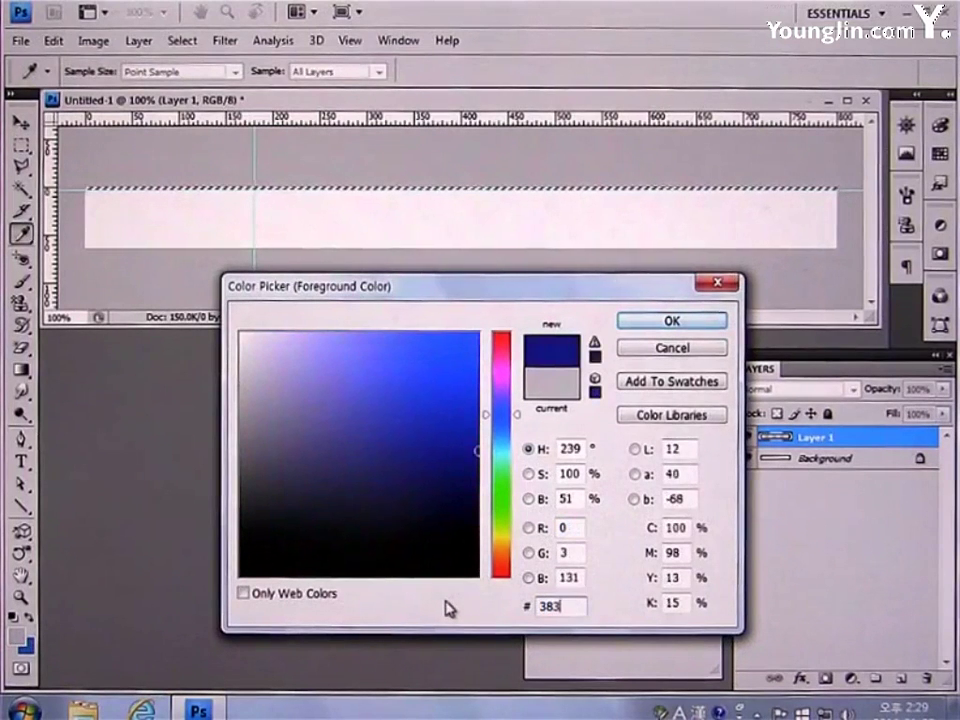
{"action": "type", "text": "43"}
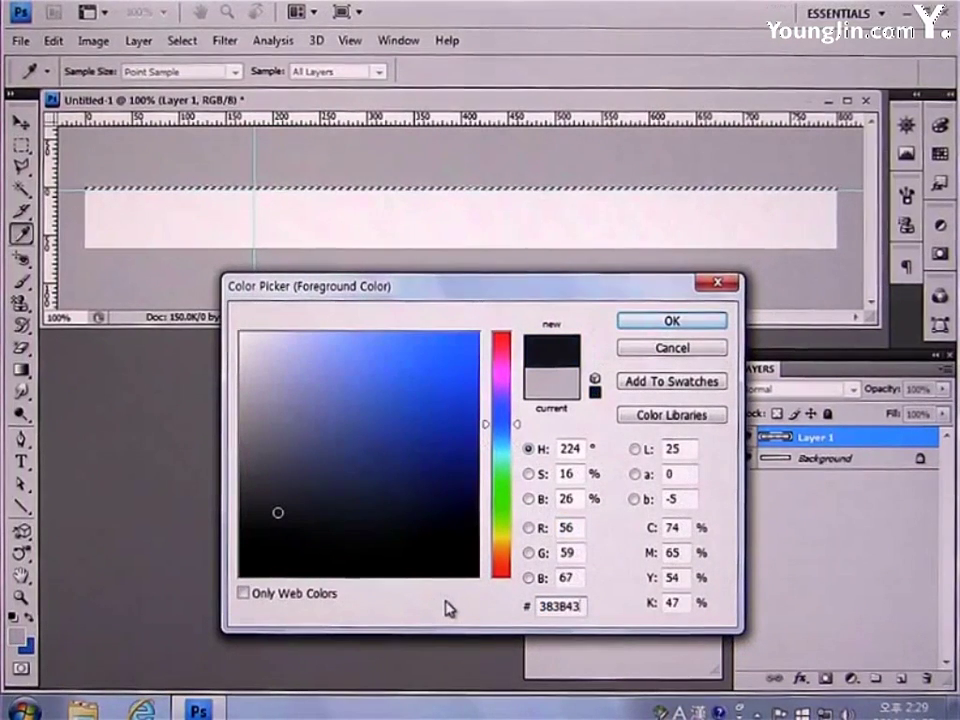
{"action": "left_click", "coordinate": [673, 322]}
{"action": "key", "text": "m"}
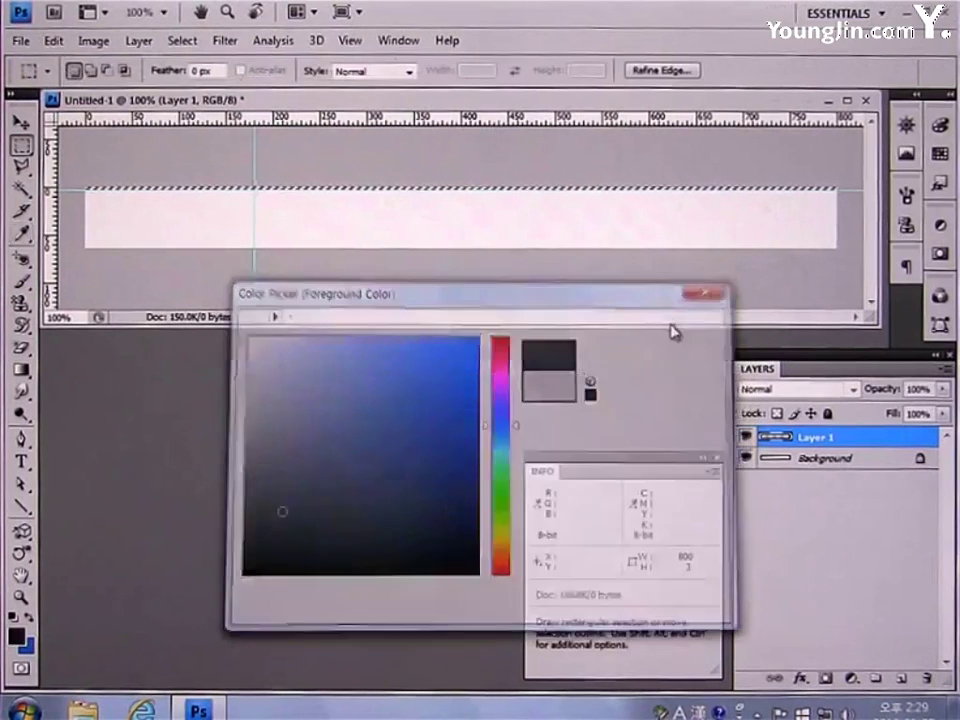
{"action": "key", "text": "alt+BackSpace"}
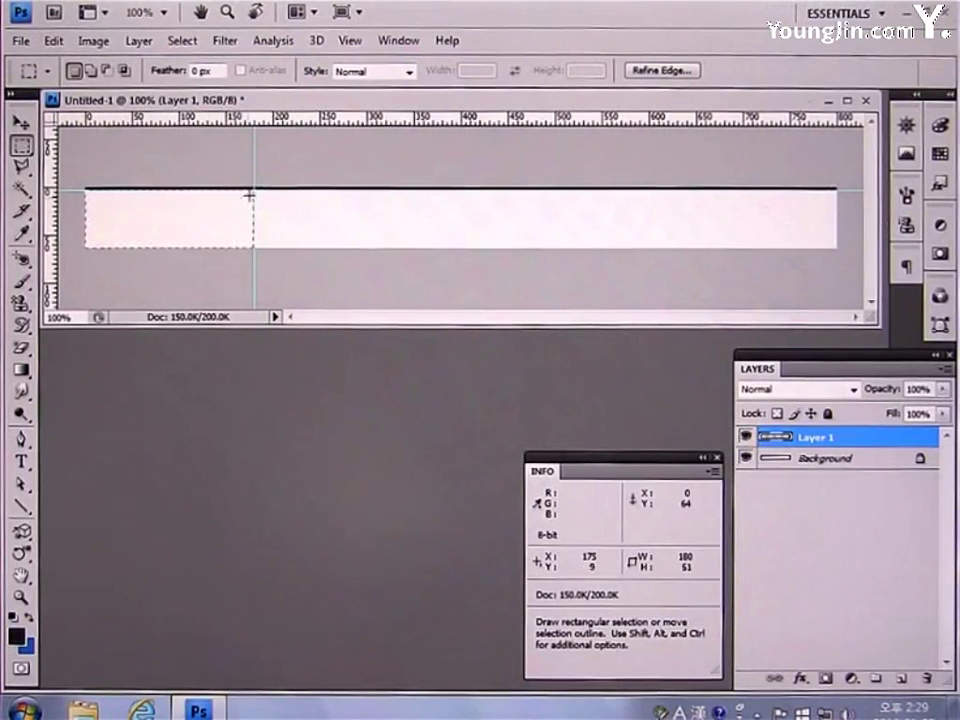
- Select the 180 × 61 px area below the strip, left of the vertical guide, and fill it with #E6E6E6 on a new layer
{"action": "left_click_drag", "start_coordinate": [249, 195], "coordinate": [251, 198]}
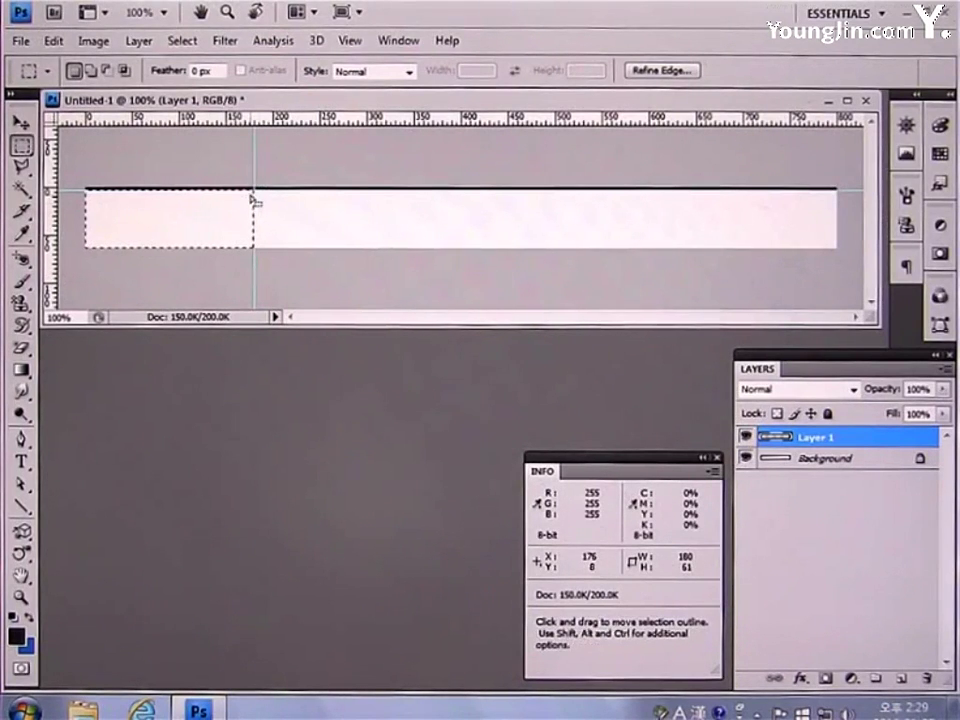
{"action": "left_click", "coordinate": [898, 679]}
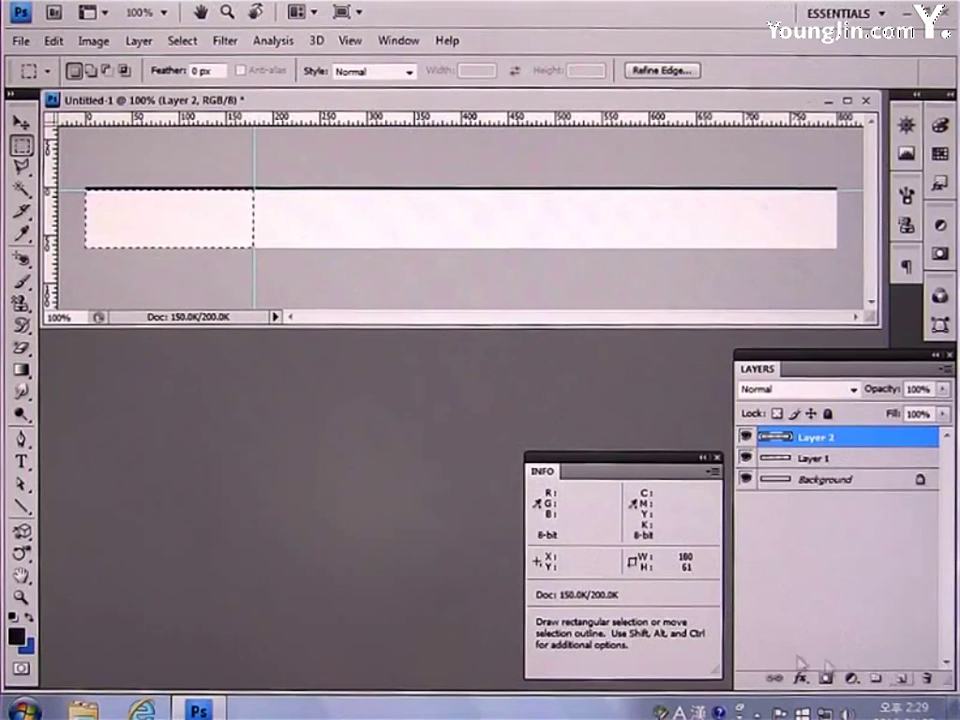
{"action": "left_click", "coordinate": [16, 636]}
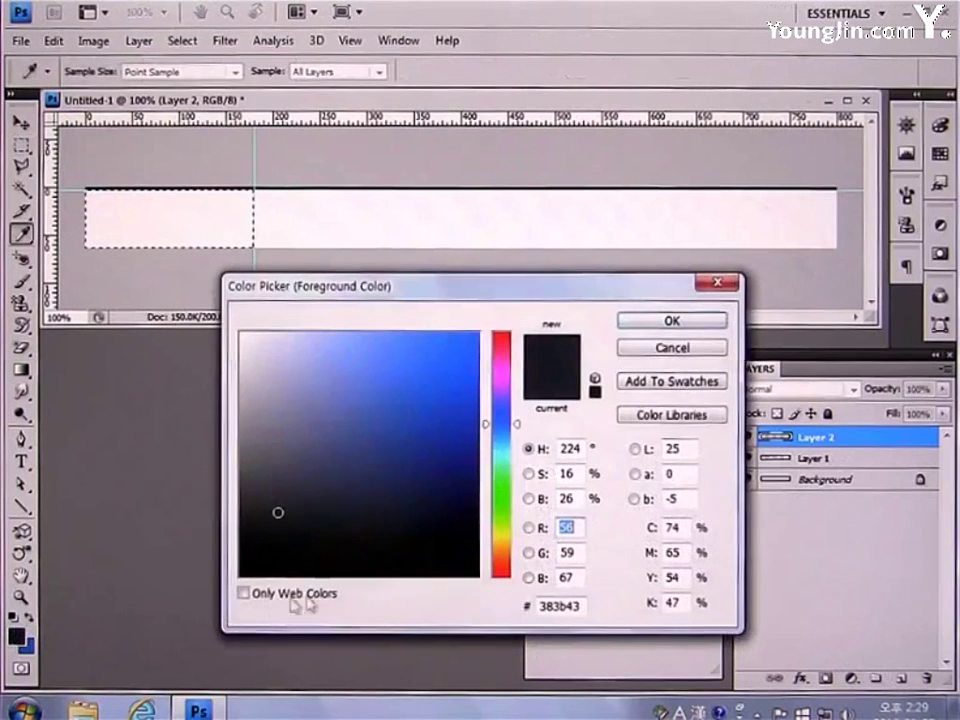
{"action": "double_click", "coordinate": [576, 607]}
{"action": "type", "text": "000E6E"}
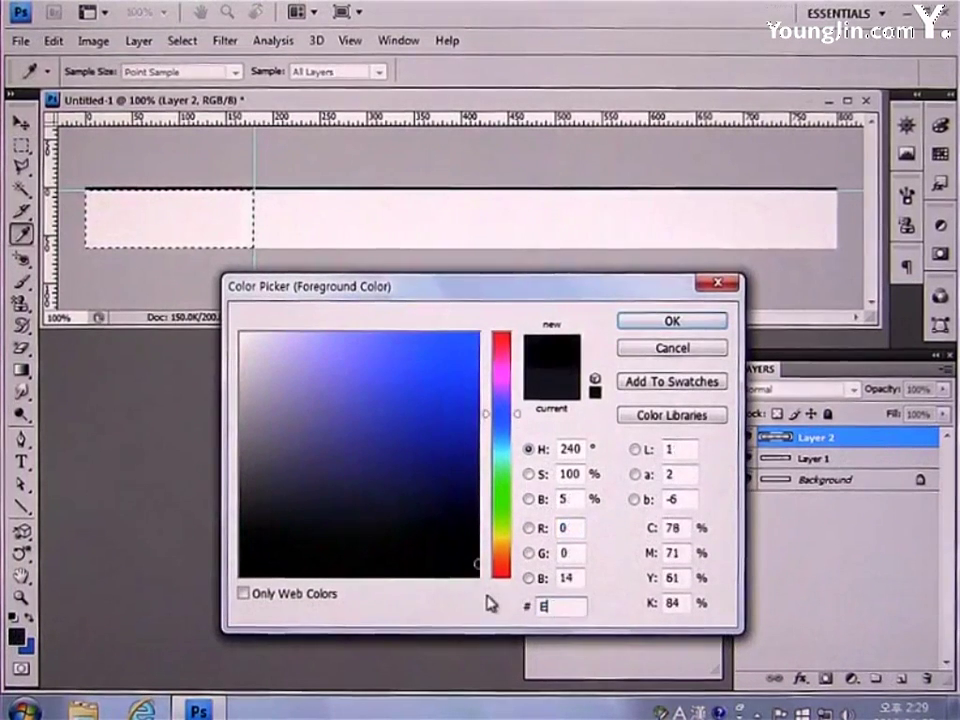
{"action": "type", "text": "6E6E6"}
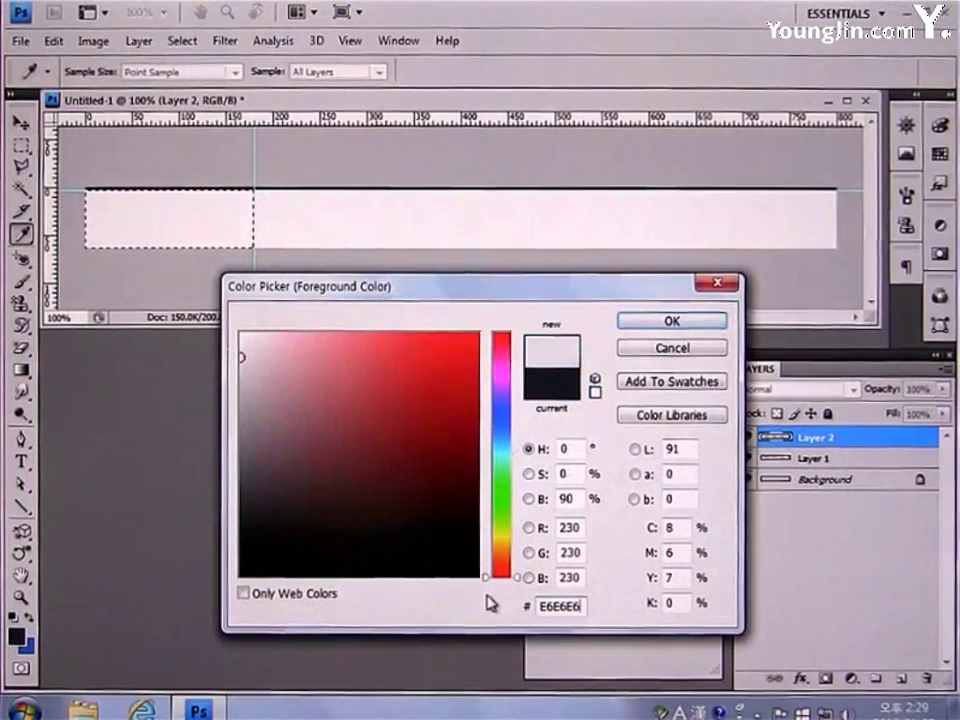
{"action": "left_click", "coordinate": [686, 324]}
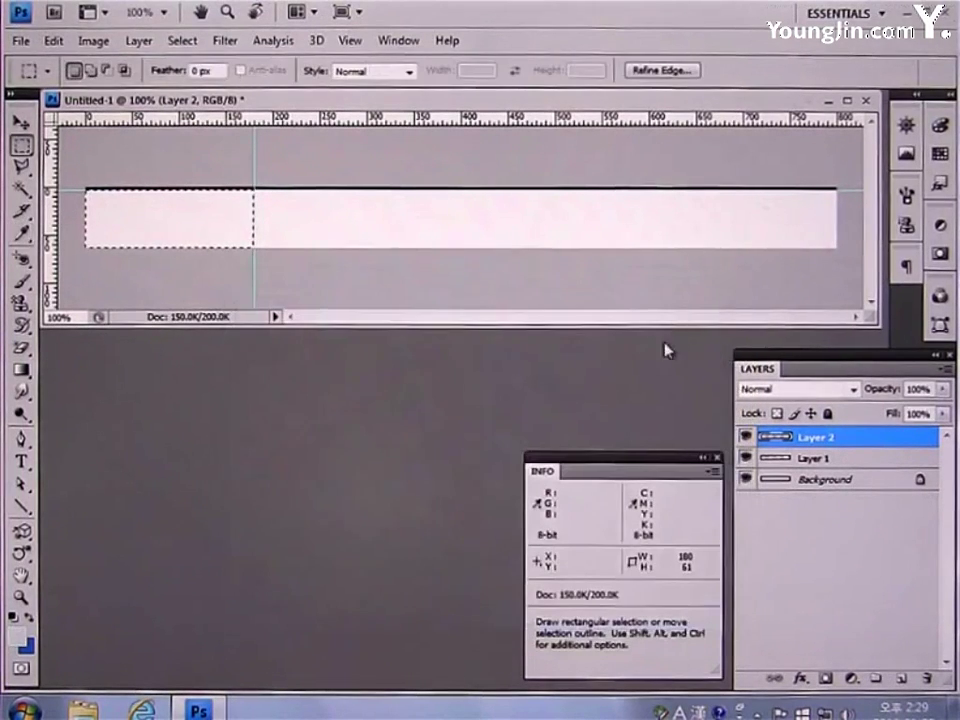
{"action": "key", "text": "alt+BackSpace"}
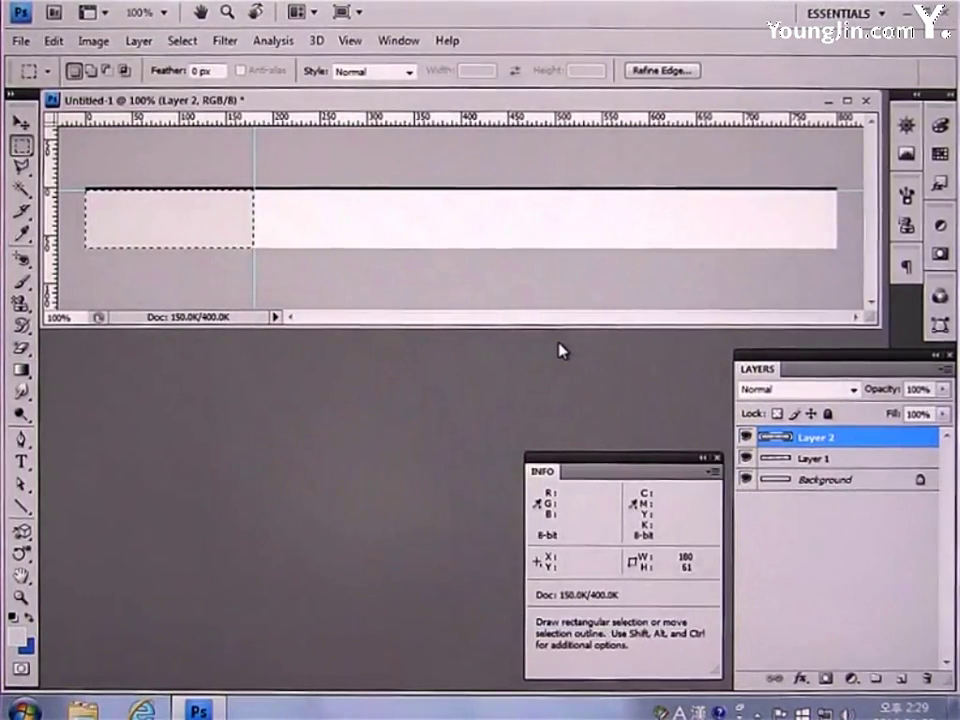
- Select the 620 × 61 px area right of the vertical guide, fill it with #C5C5C5 on a new layer, and deselect
{"action": "left_click_drag", "start_coordinate": [842, 246], "coordinate": [350, 224]}
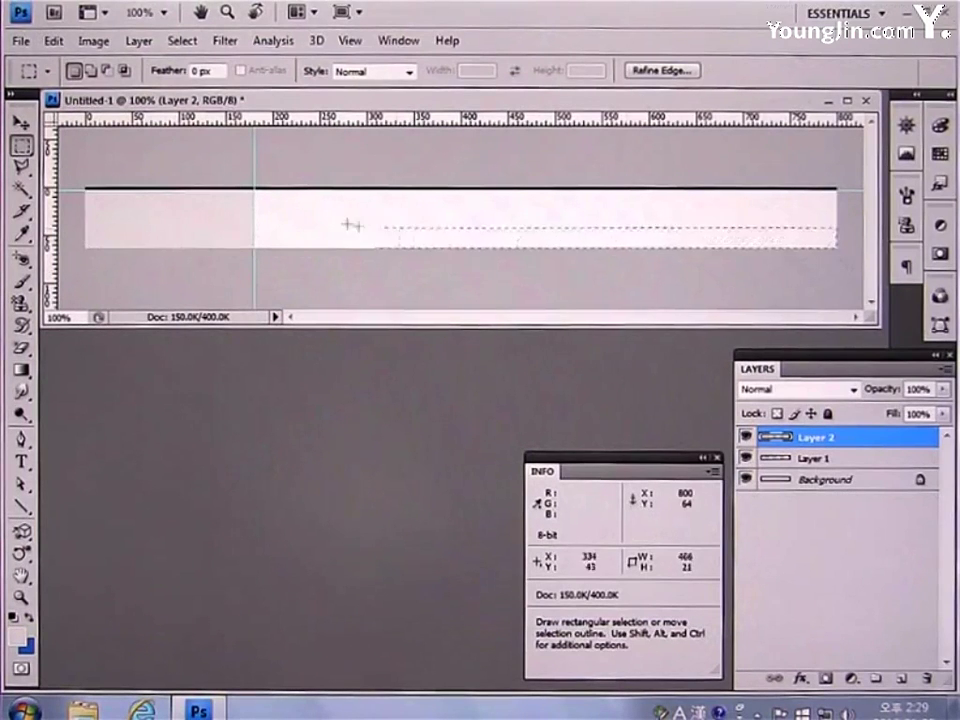
{"action": "left_click_drag", "start_coordinate": [256, 197], "coordinate": [253, 194]}
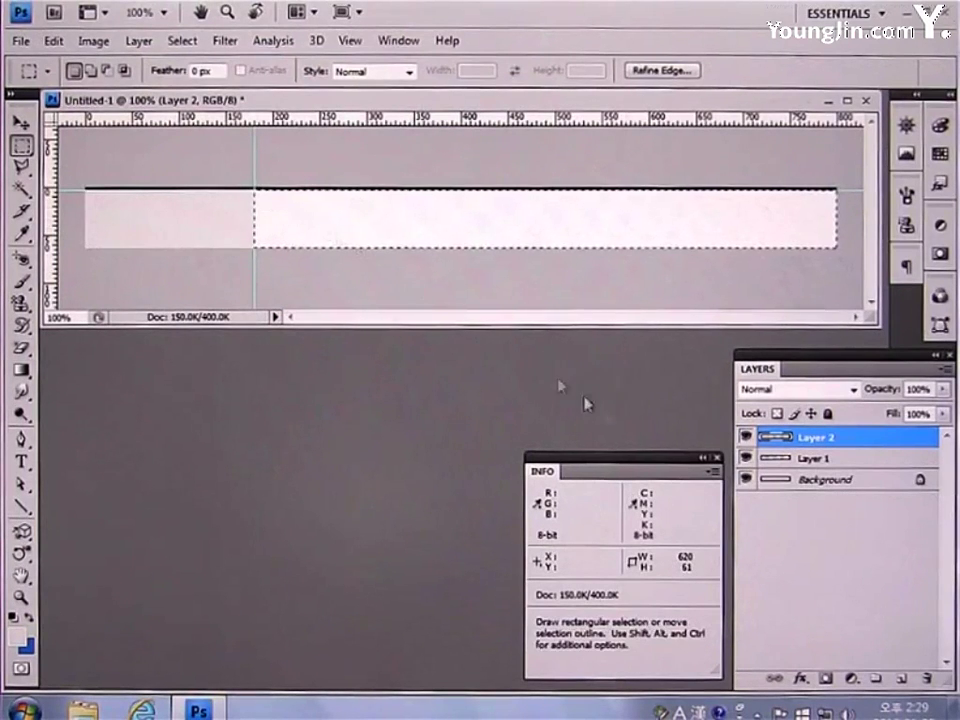
{"action": "left_click", "coordinate": [899, 679]}
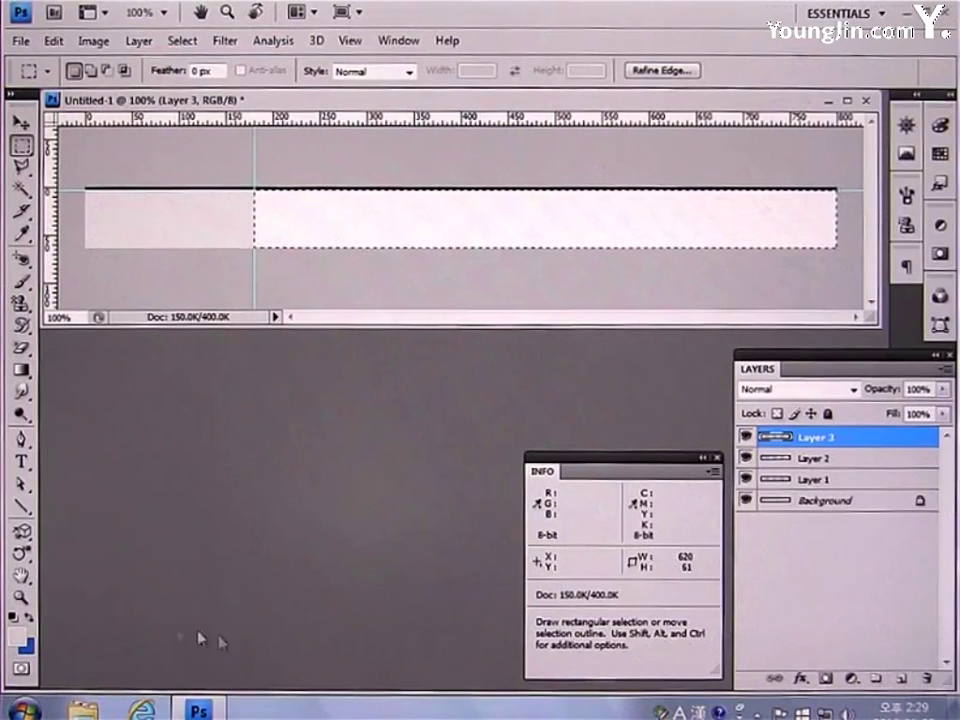
{"action": "left_click", "coordinate": [29, 635]}
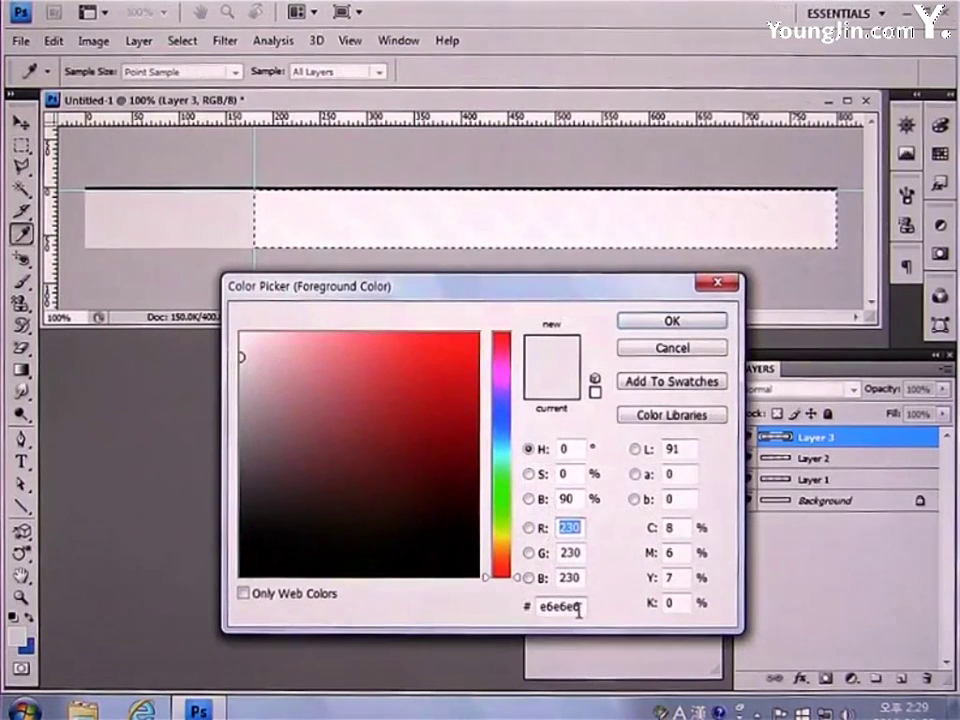
{"action": "left_click_drag", "start_coordinate": [578, 609], "coordinate": [381, 594]}
{"action": "type", "text": "C5"}
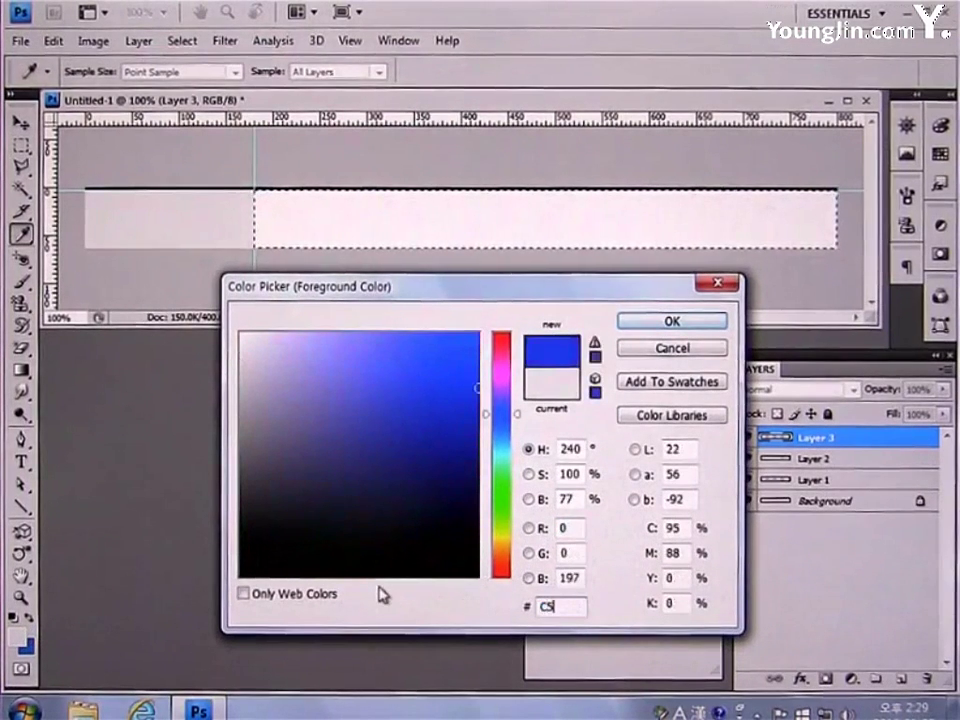
{"action": "type", "text": "C5C5"}
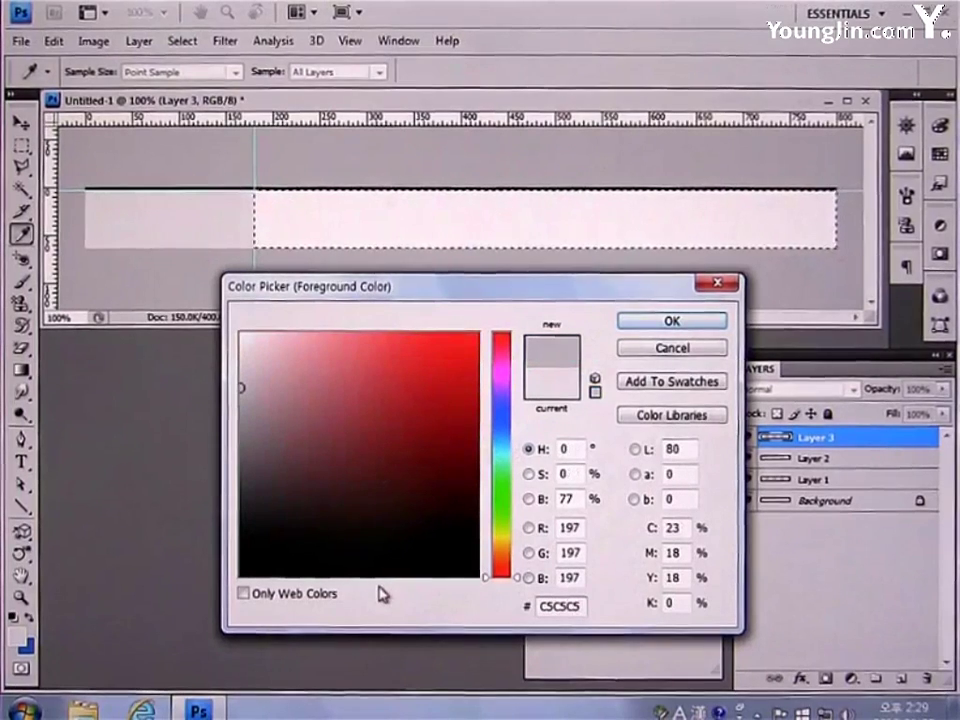
{"action": "left_click", "coordinate": [680, 322]}
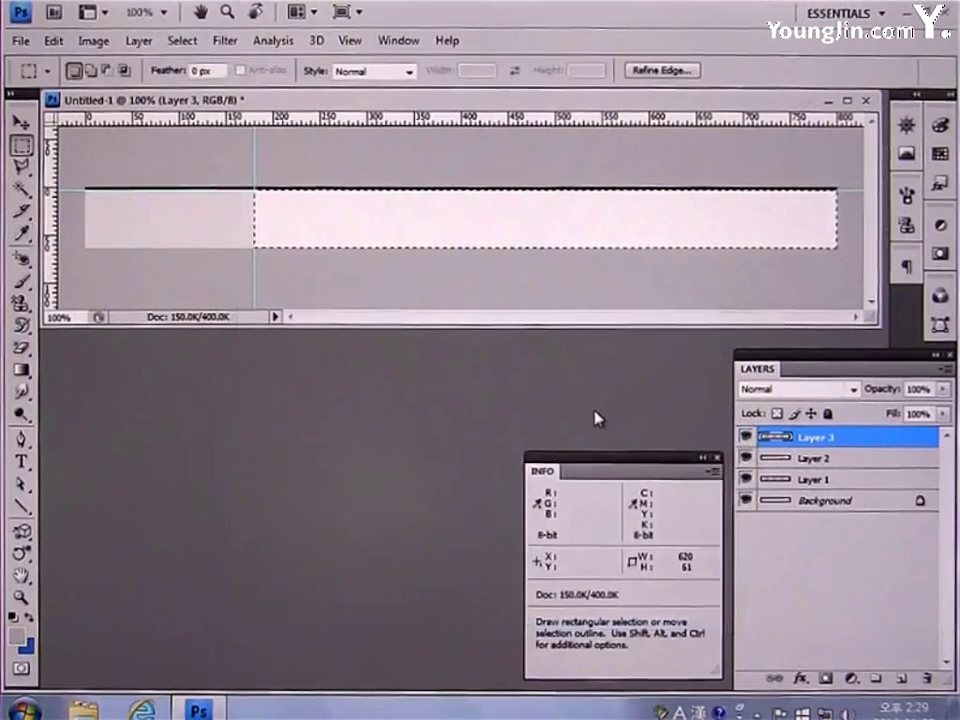
{"action": "key", "text": "alt+BackSpace"}
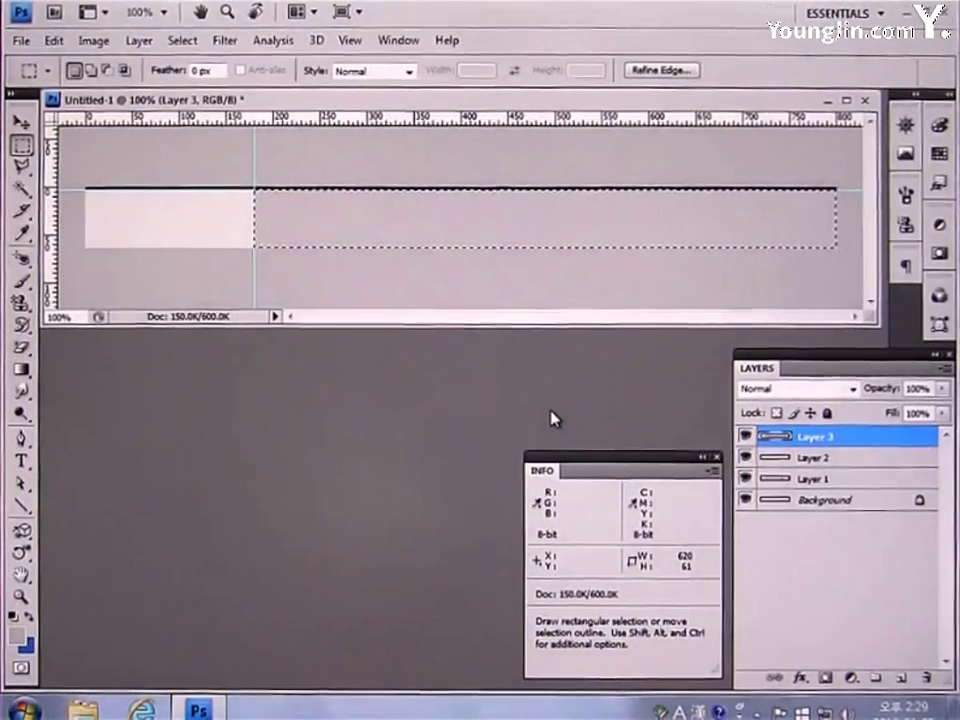
{"action": "key", "text": "ctrl+d"}
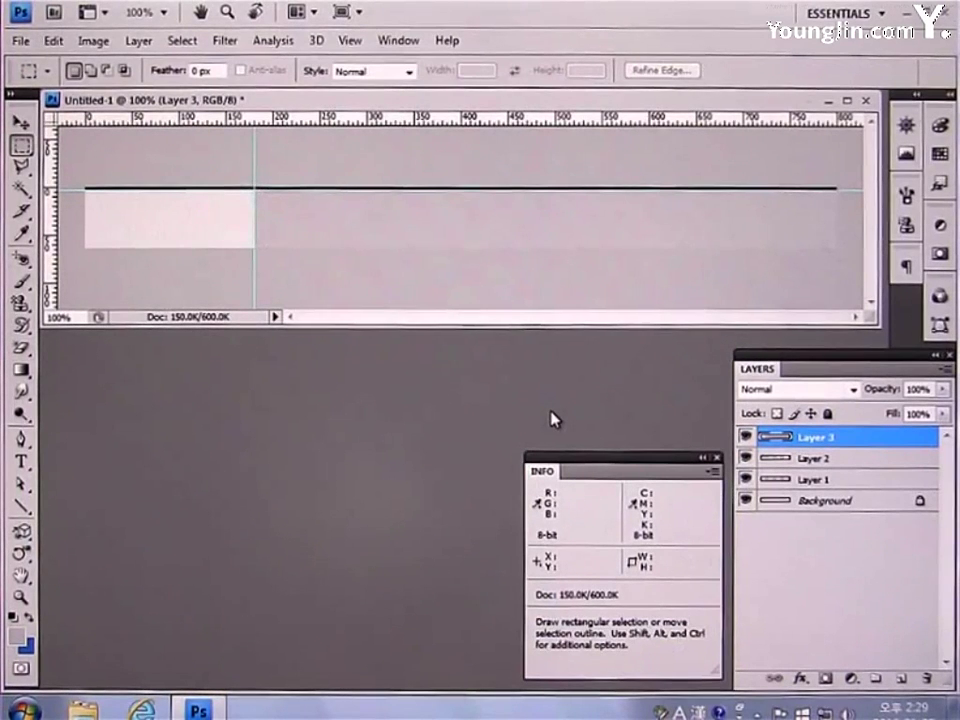
- Place the EPS logo file in the light gray area, centered at about X 90 px, Y 33 px
{"action": "left_click", "coordinate": [20, 41]}
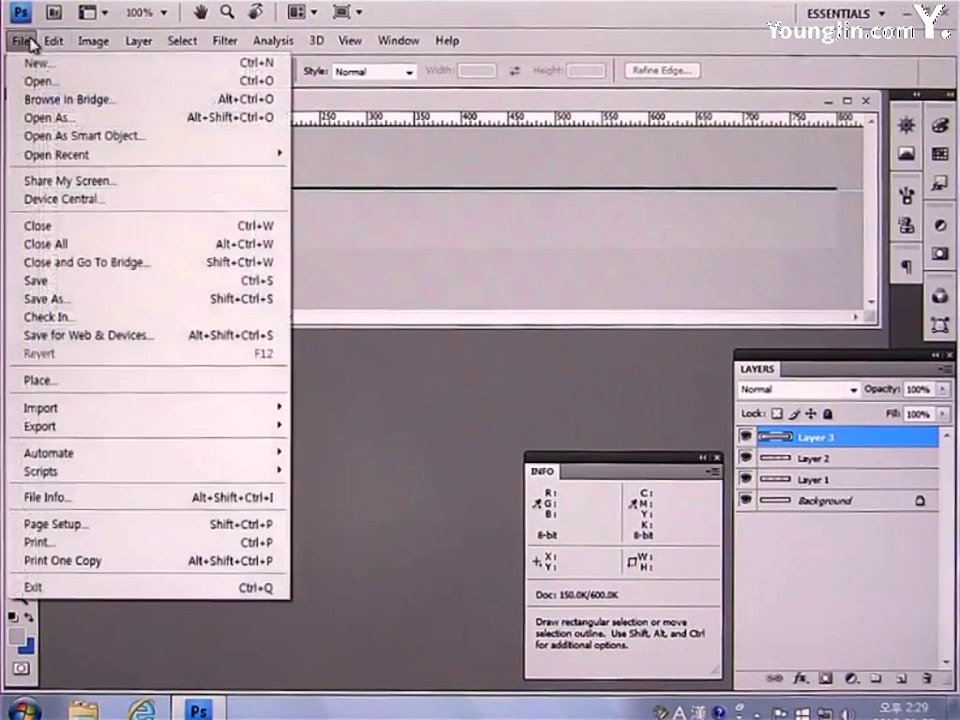
{"action": "left_click", "coordinate": [66, 380]}
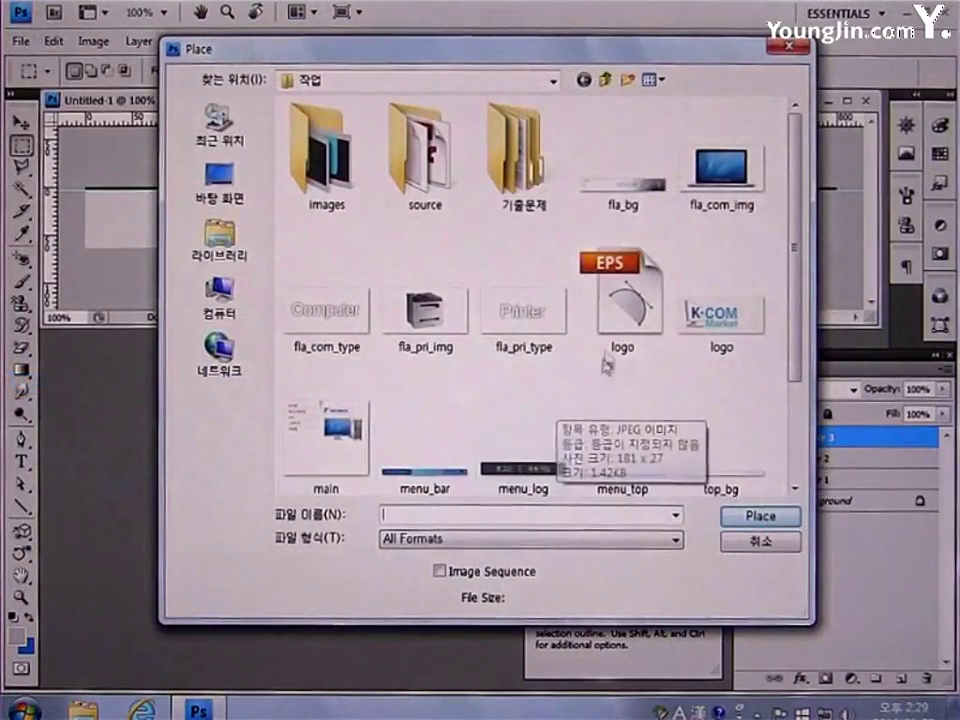
{"action": "left_click", "coordinate": [622, 310]}
{"action": "left_click", "coordinate": [747, 520]}
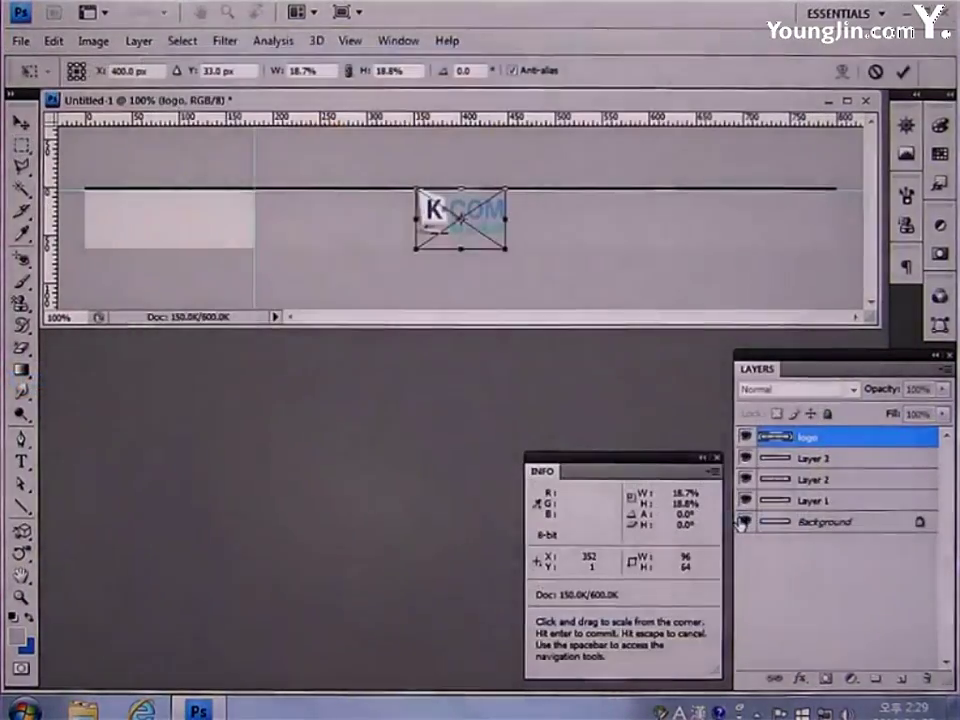
{"action": "left_click_drag", "start_coordinate": [491, 227], "coordinate": [207, 242]}
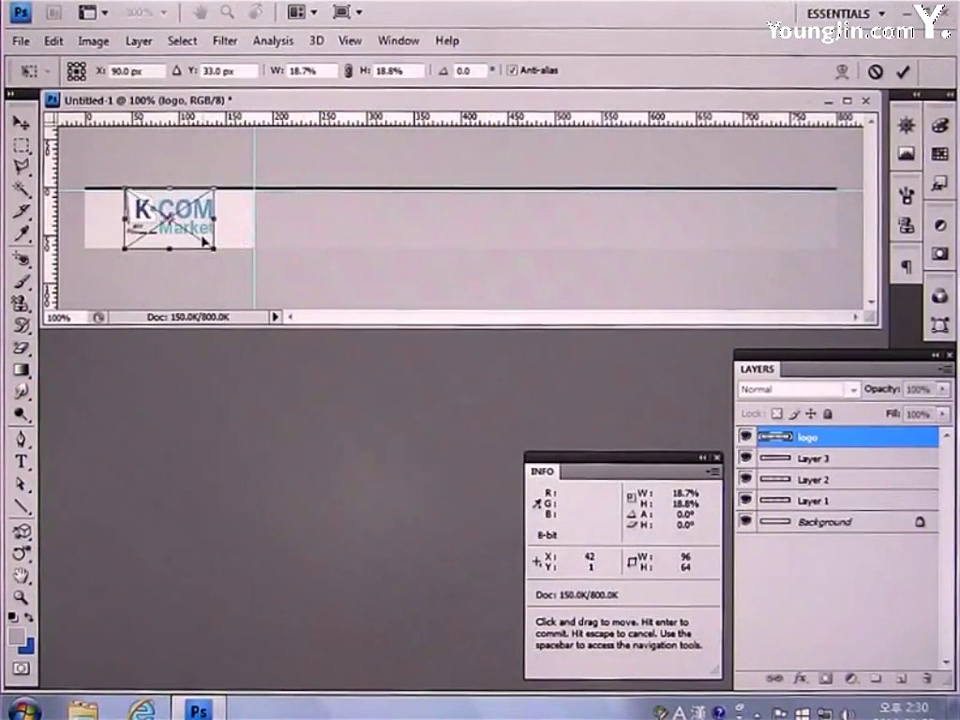
{"action": "key", "text": "Return"}
{"action": "key", "text": "m"}
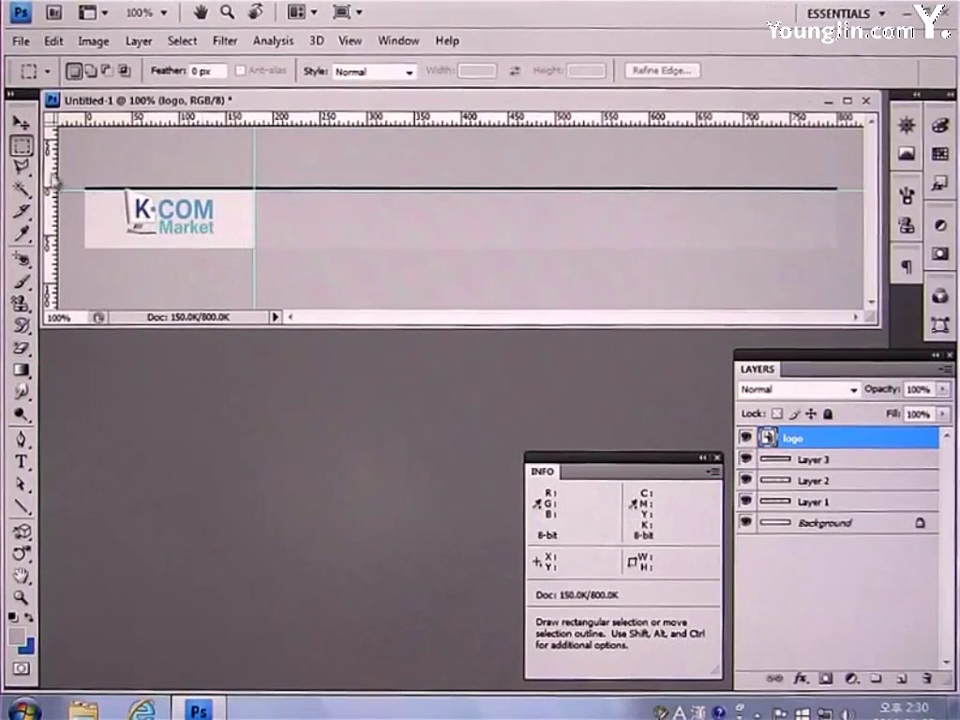
- Nudge the logo down a few pixels so it sits clear of the dark strip in the light gray area
{"action": "left_click", "coordinate": [22, 123]}
{"action": "key", "text": "Down"}
{"action": "key", "text": "Down"}
{"action": "key", "text": "Down"}
{"action": "key", "text": "Down"}
{"action": "key", "text": "Down"}
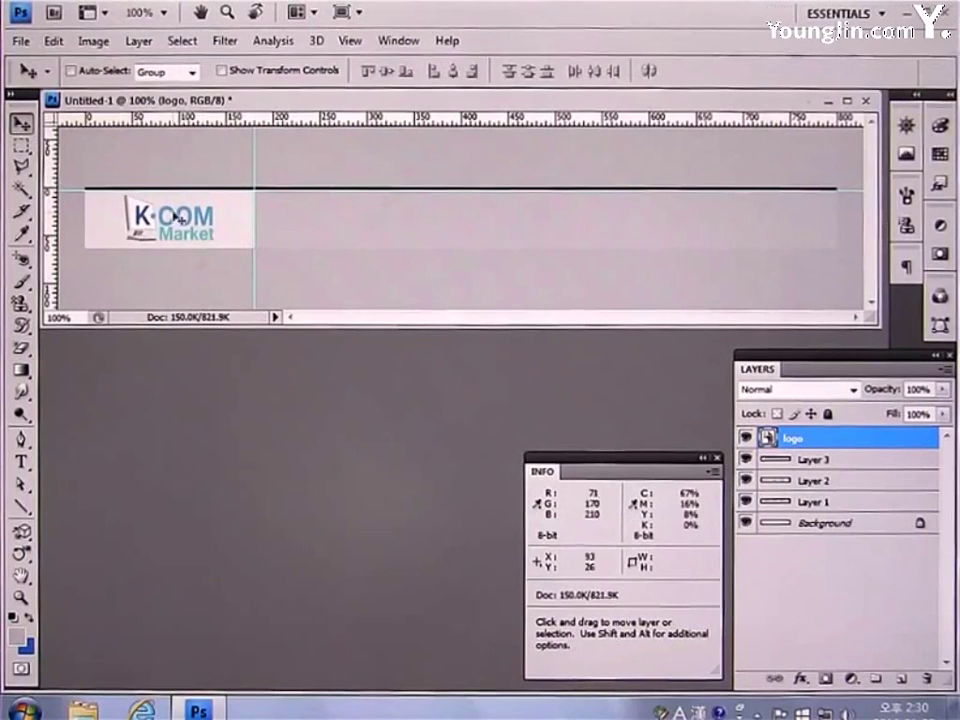
- Rasterize the logo layer and desaturate it to grayscale
{"action": "right_click", "coordinate": [829, 441]}
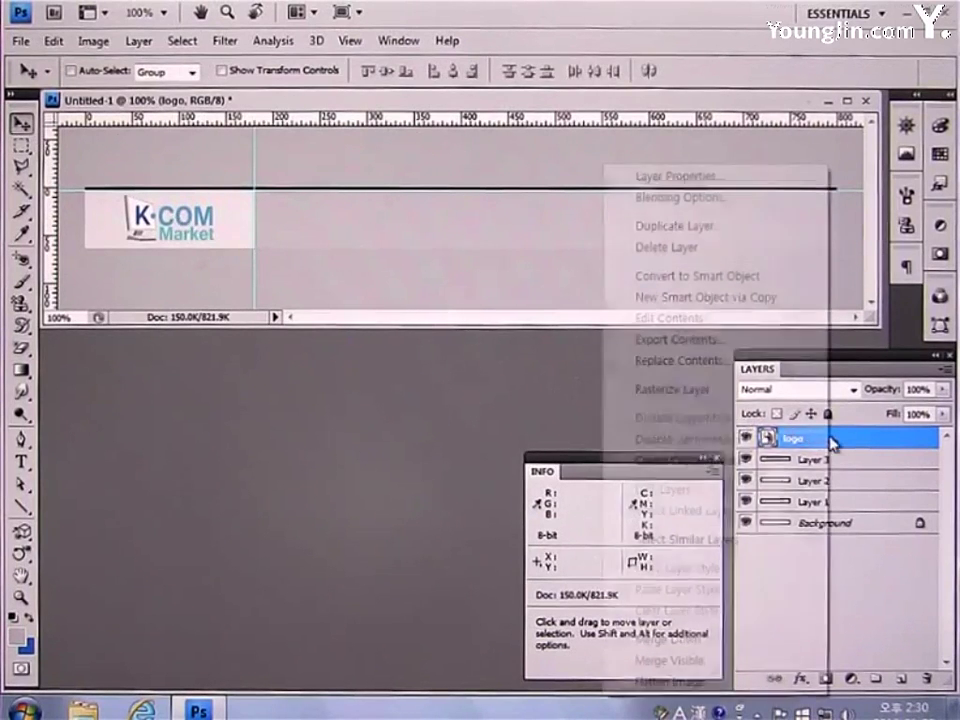
{"action": "left_click", "coordinate": [704, 393]}
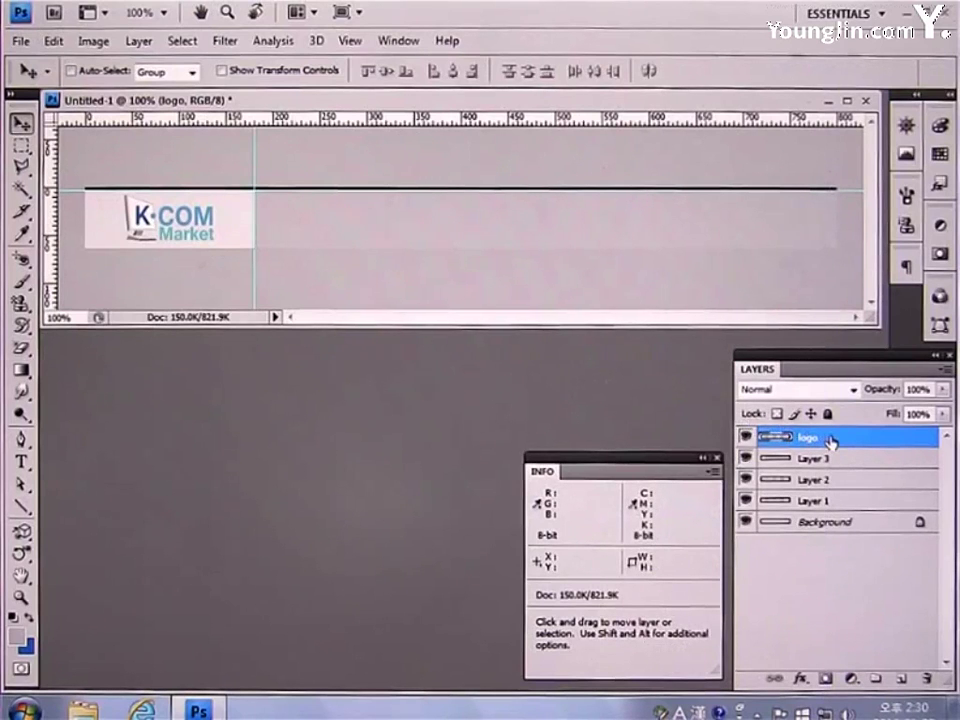
{"action": "left_click", "coordinate": [93, 41]}
{"action": "mouse_move", "coordinate": [95, 97]}
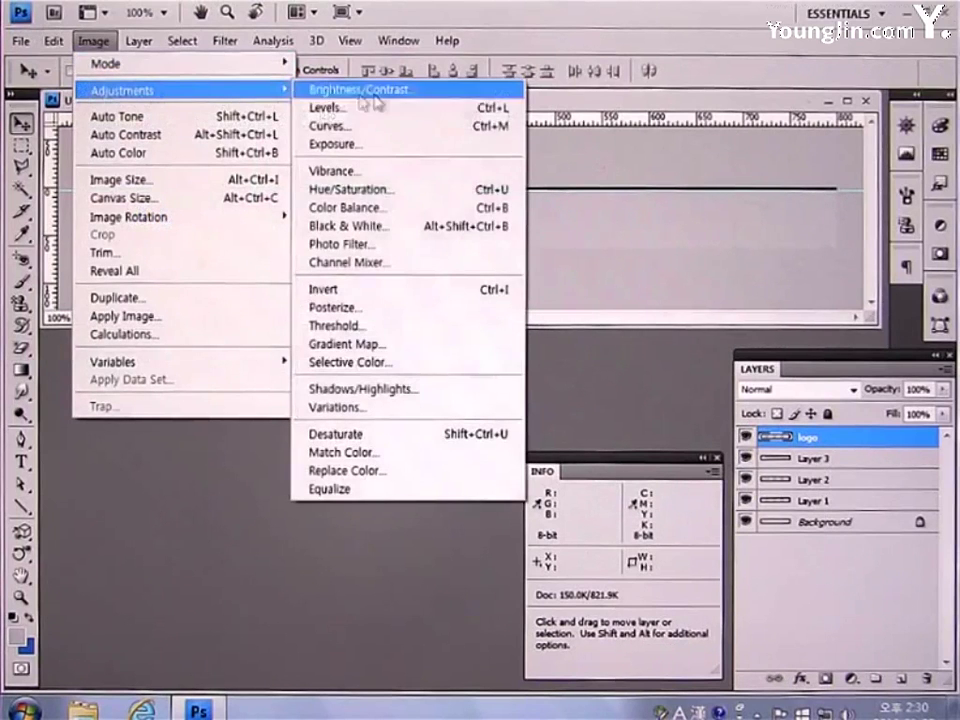
{"action": "left_click", "coordinate": [408, 437]}
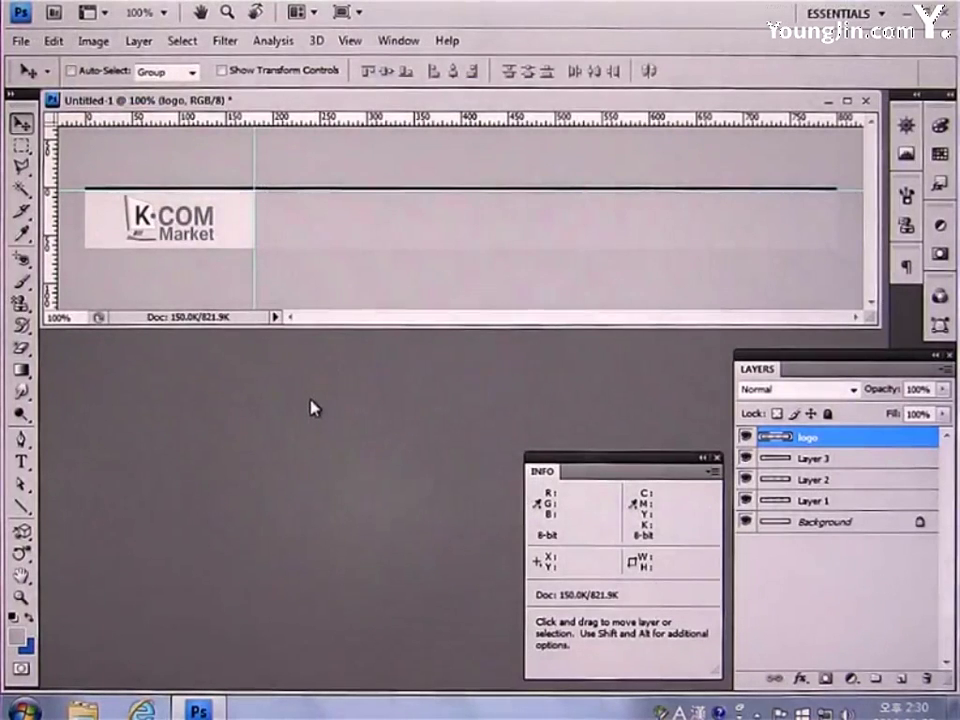
- Slice the bar from its guides and export all slices for the web as High JPEG images, quality 60, named bottom in the 작업 folder
{"action": "left_click", "coordinate": [31, 212]}
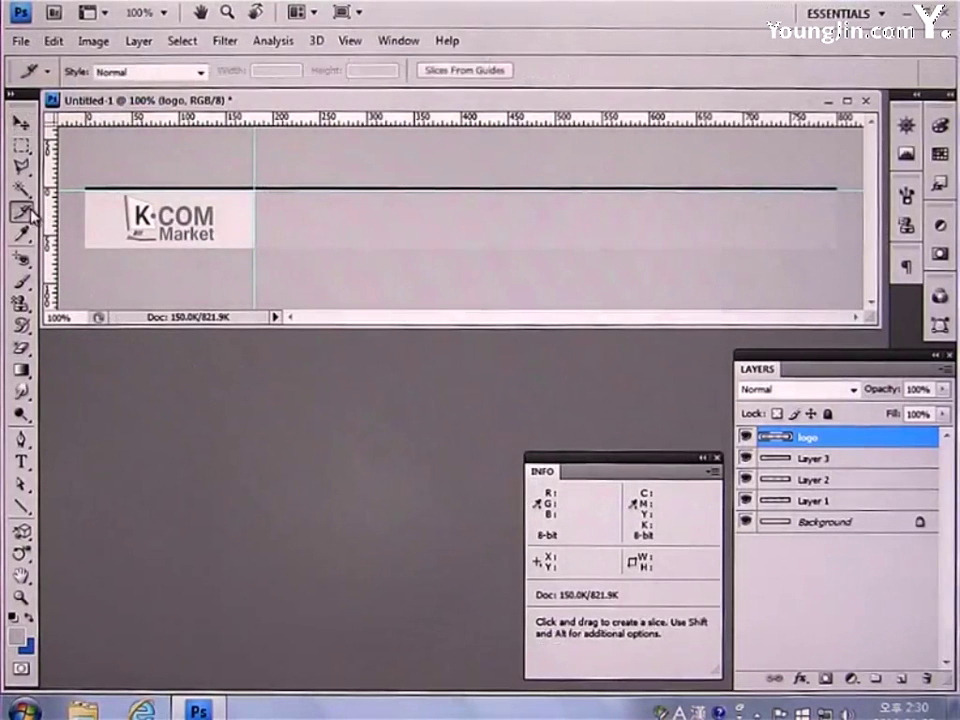
{"action": "left_click", "coordinate": [481, 77]}
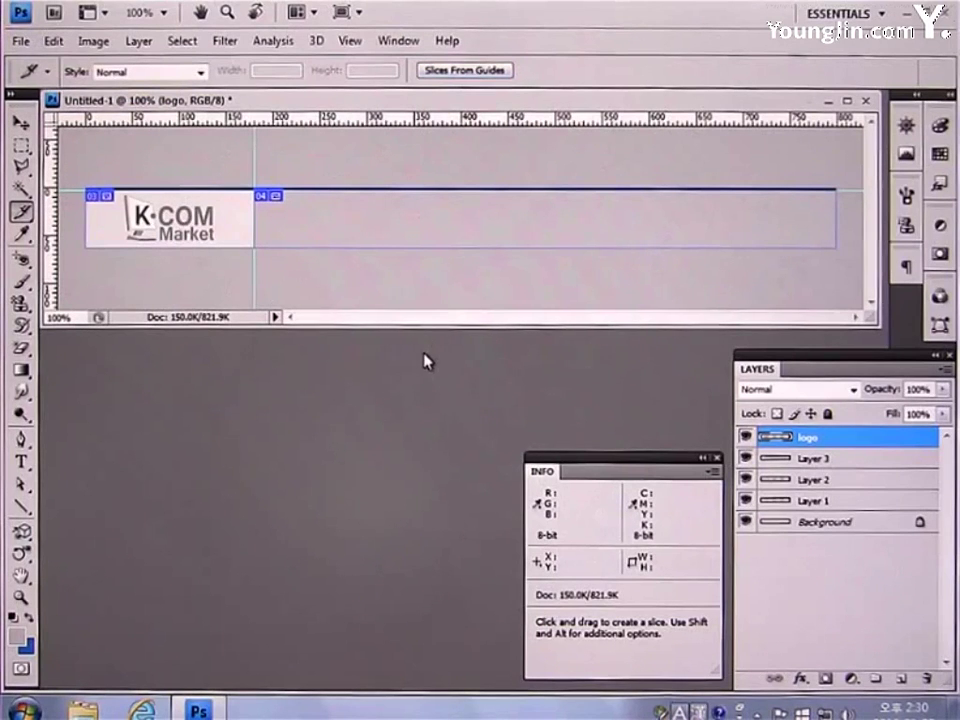
{"action": "left_click", "coordinate": [24, 44]}
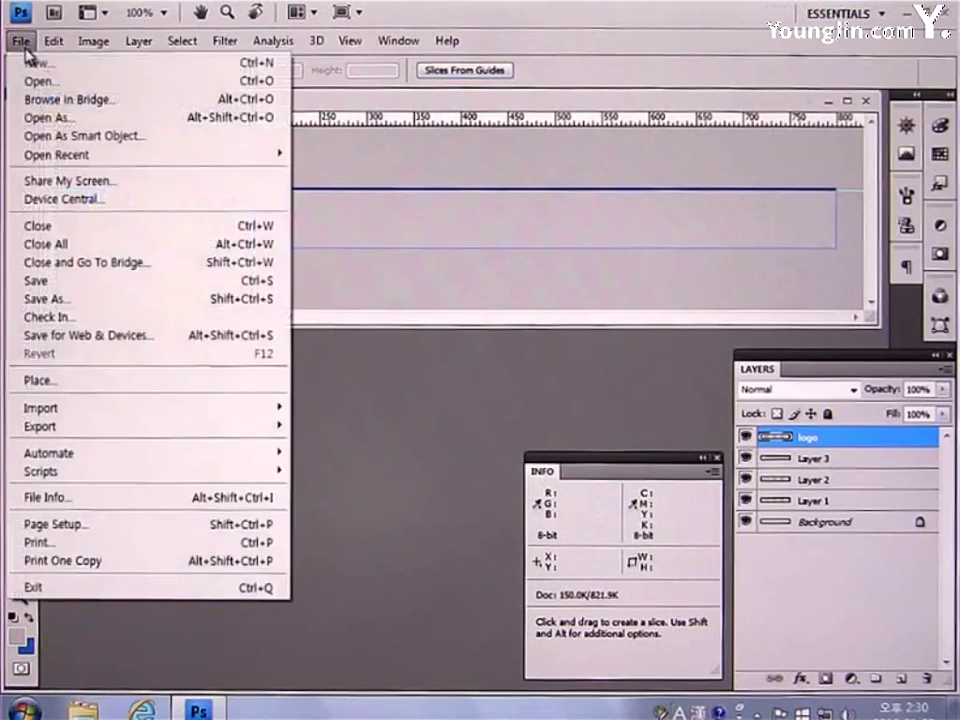
{"action": "left_click", "coordinate": [107, 336]}
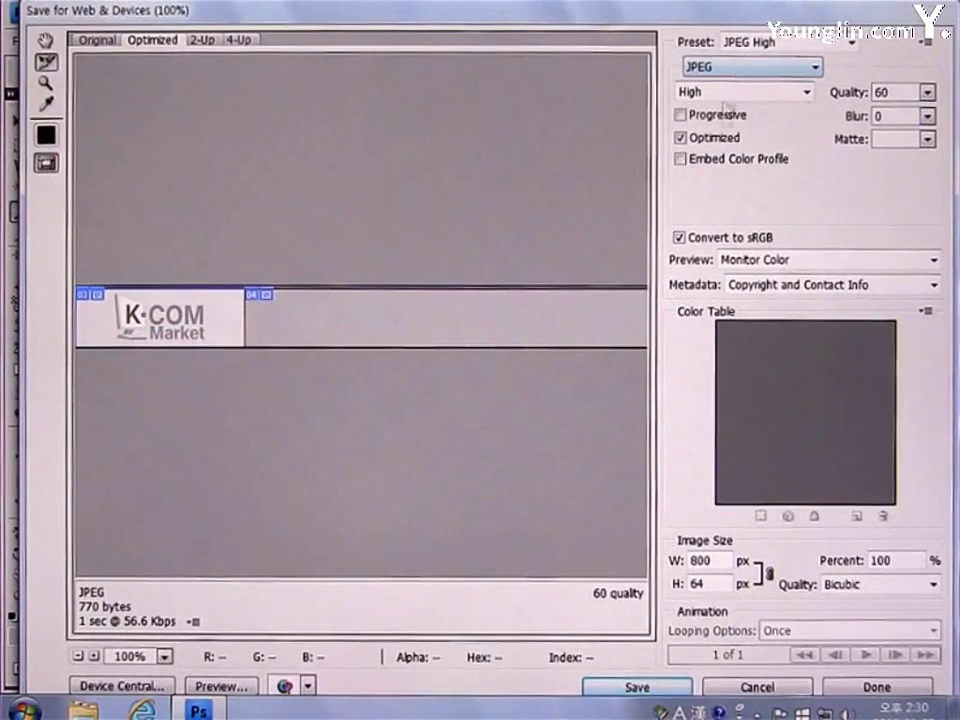
{"action": "left_click", "coordinate": [640, 687]}
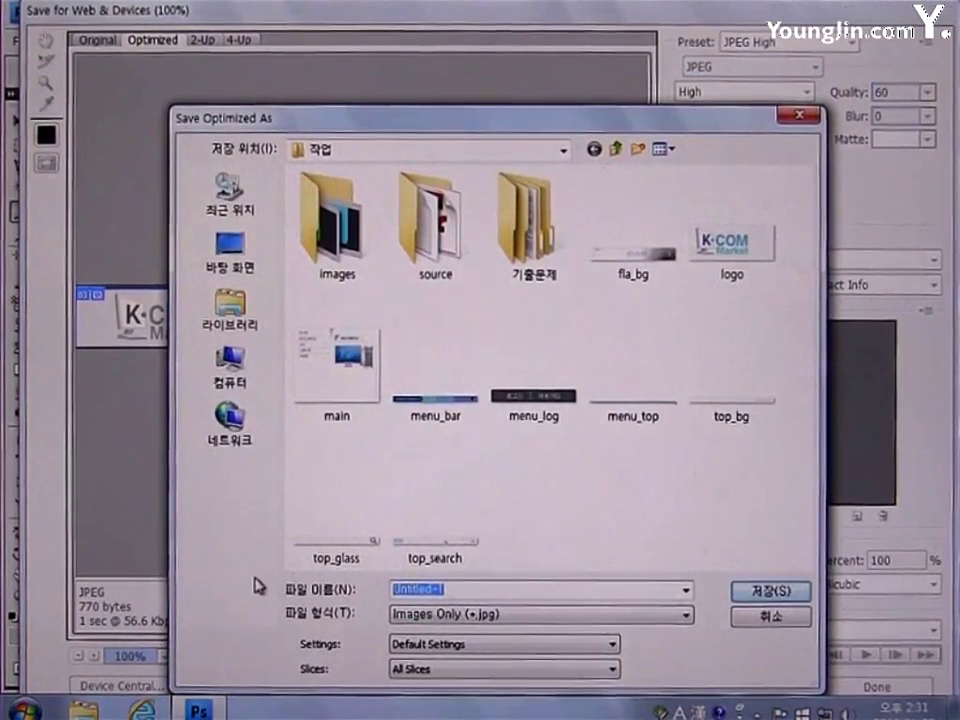
{"action": "type", "text": "bottom"}
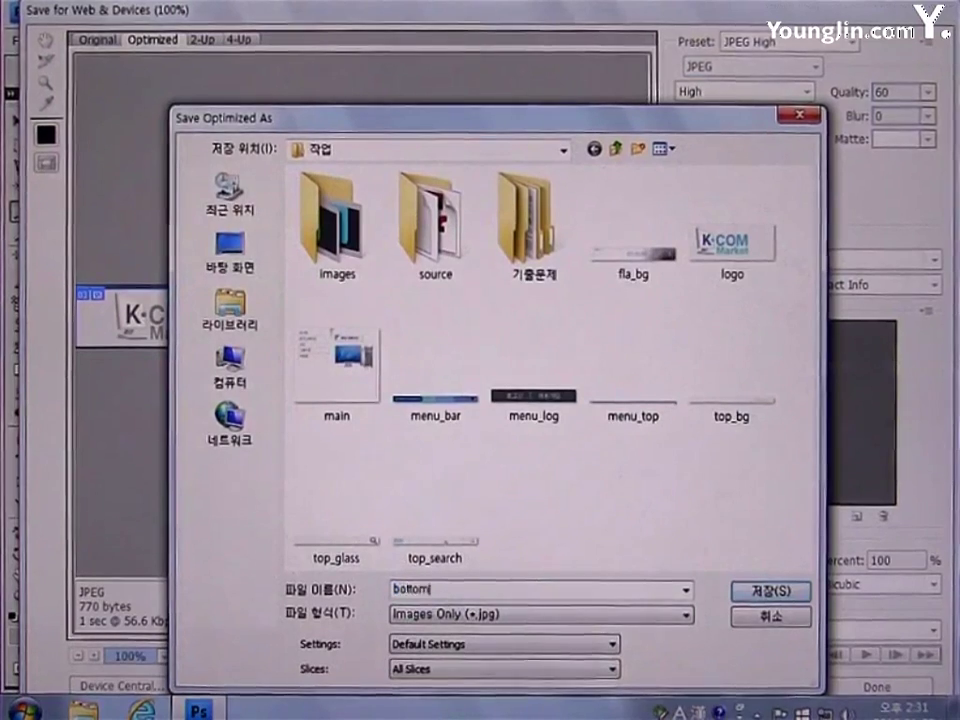
{"action": "left_click", "coordinate": [760, 600]}
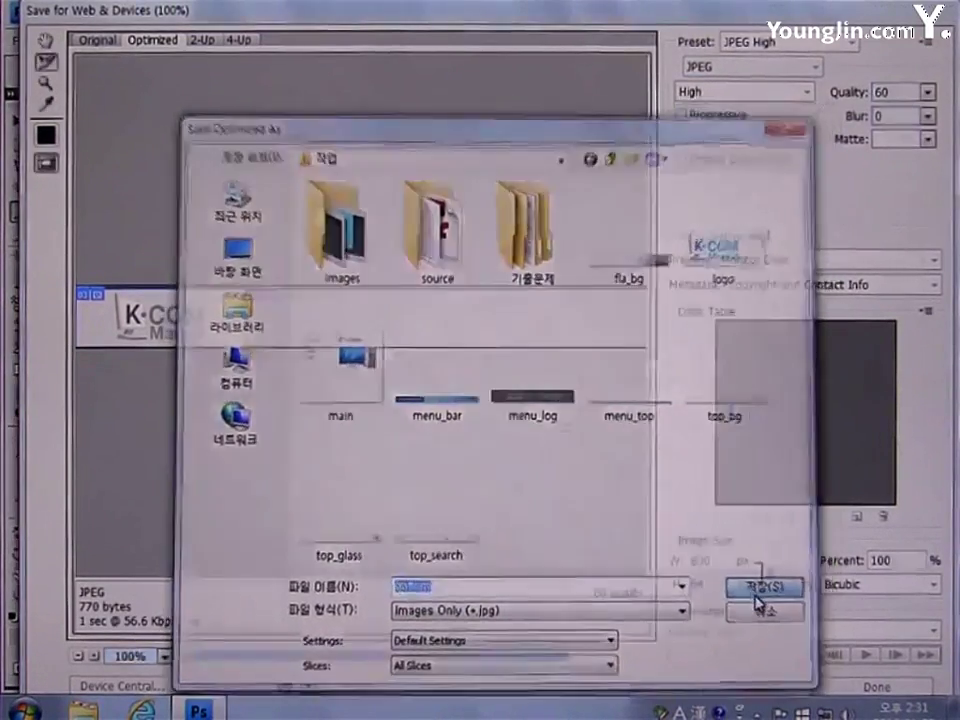